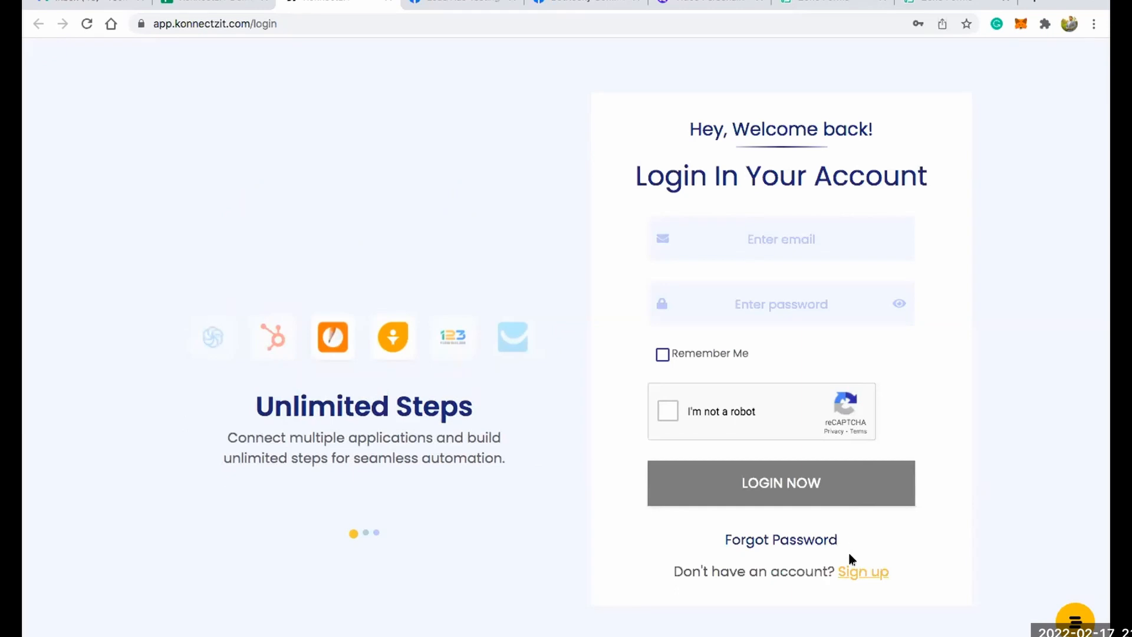
Open the account sign-up form, complete its robot check and return to the login form.
click(853, 574)
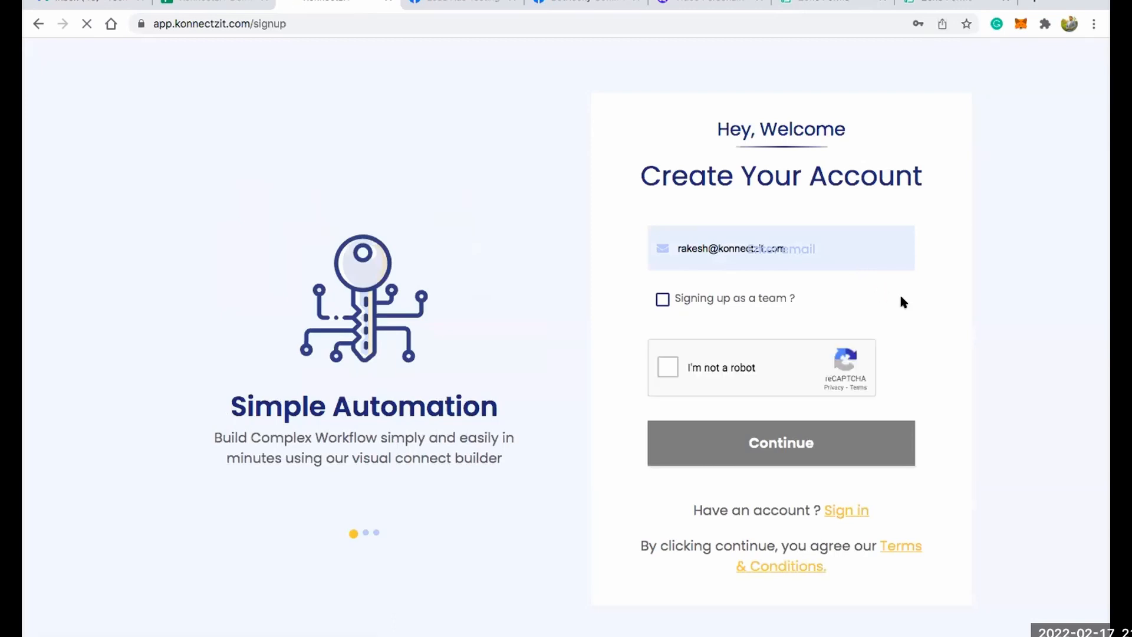
click(832, 251)
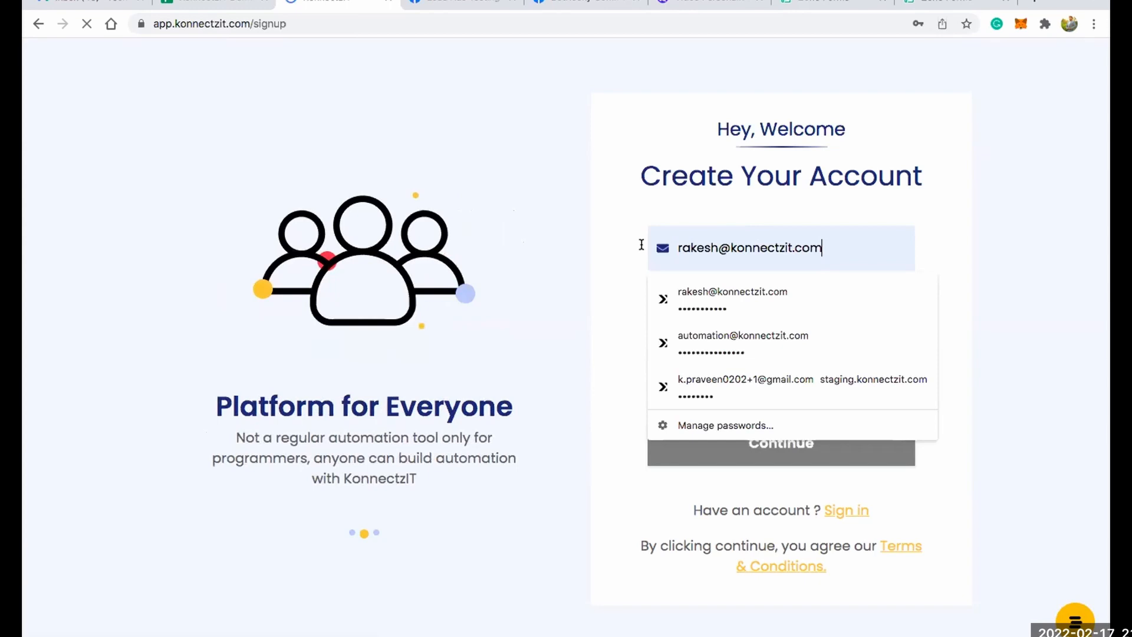
click(623, 250)
click(659, 368)
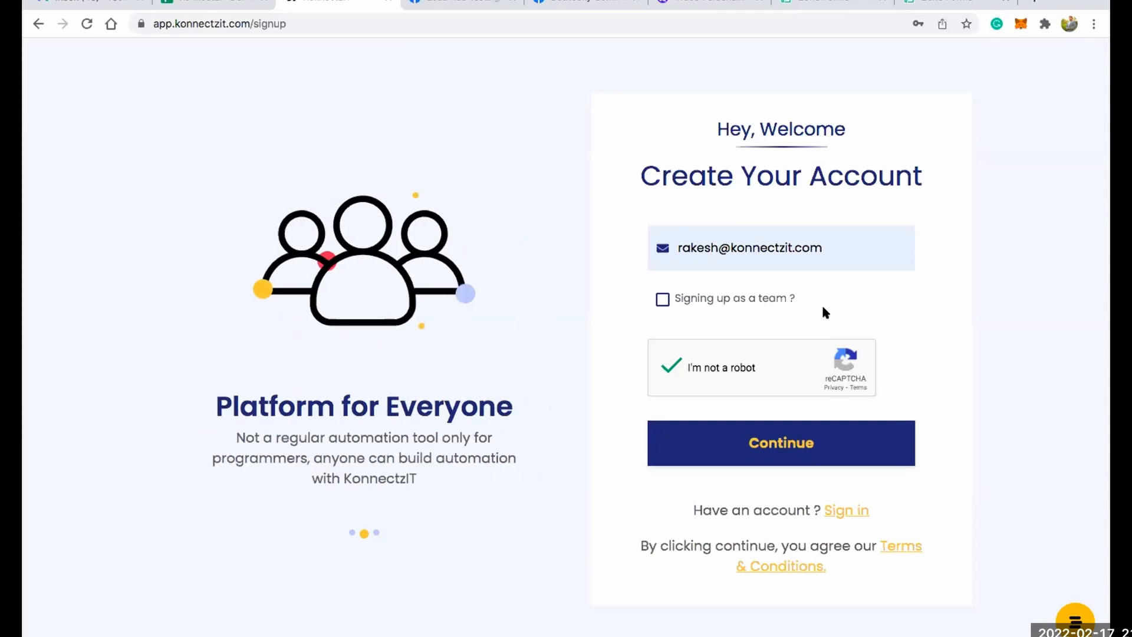
click(846, 513)
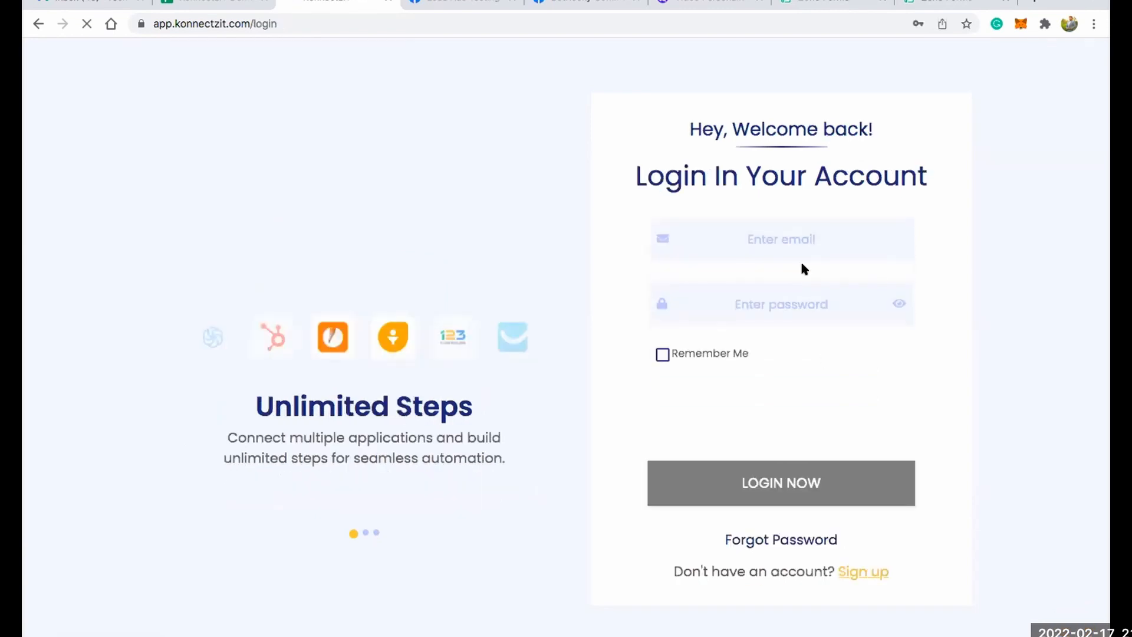
Log in with the account e-mail and its saved password after completing the robot check.
click(731, 221)
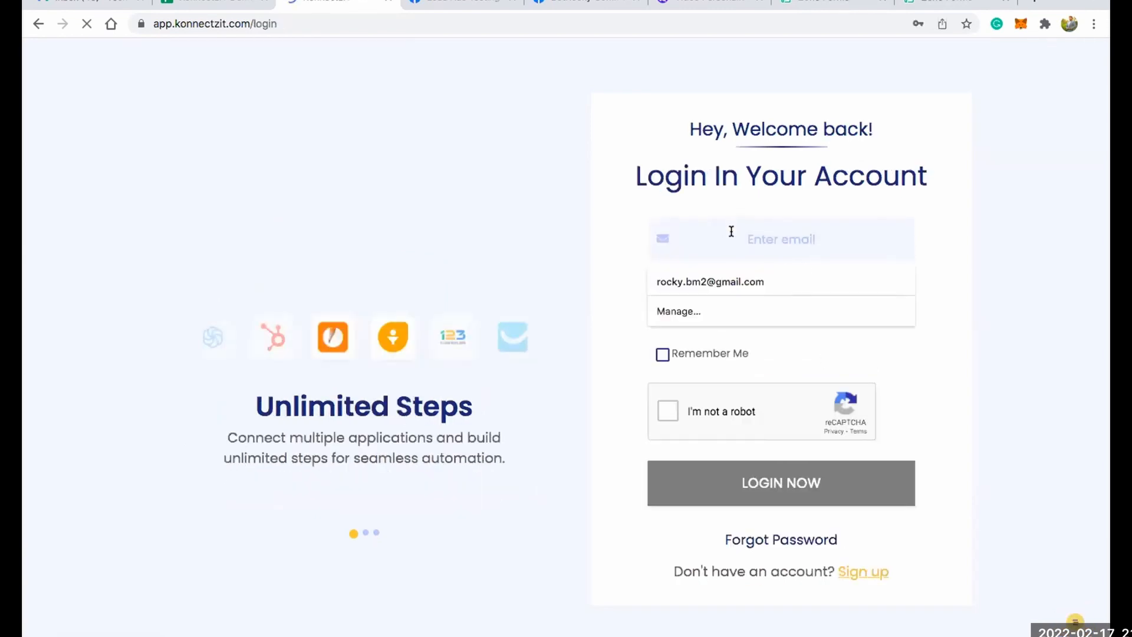
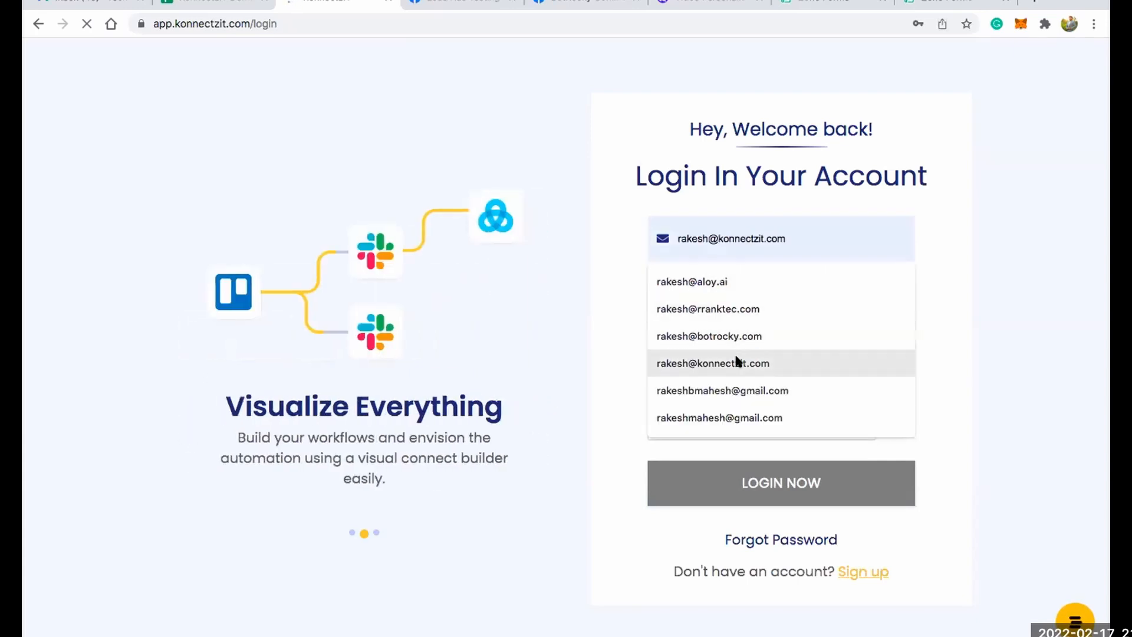
click(738, 361)
click(744, 302)
click(741, 353)
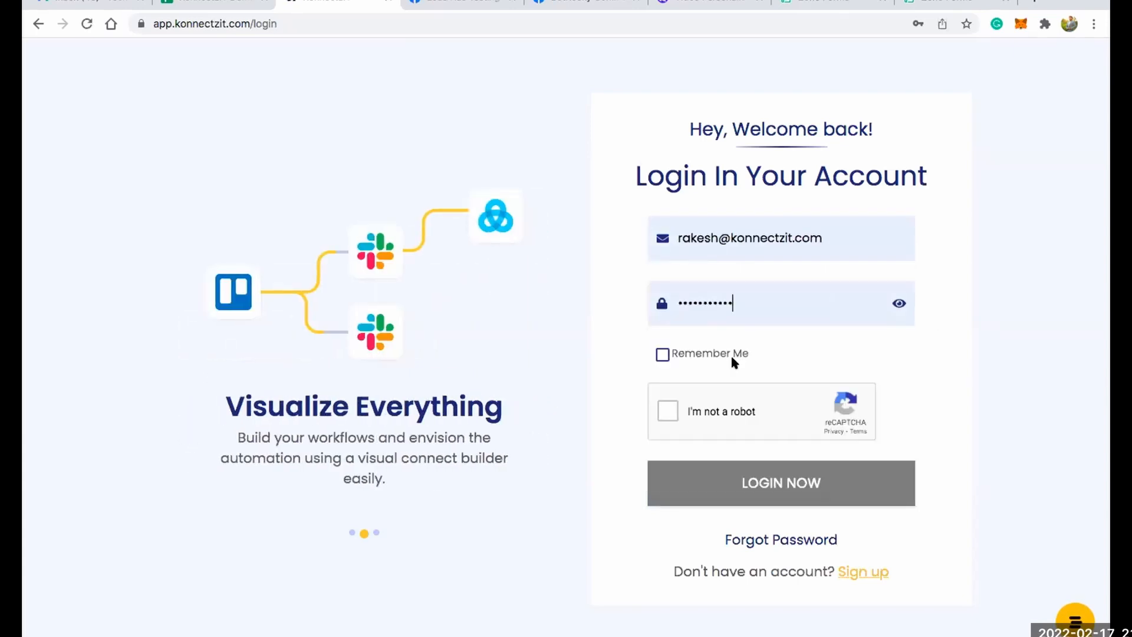
click(666, 412)
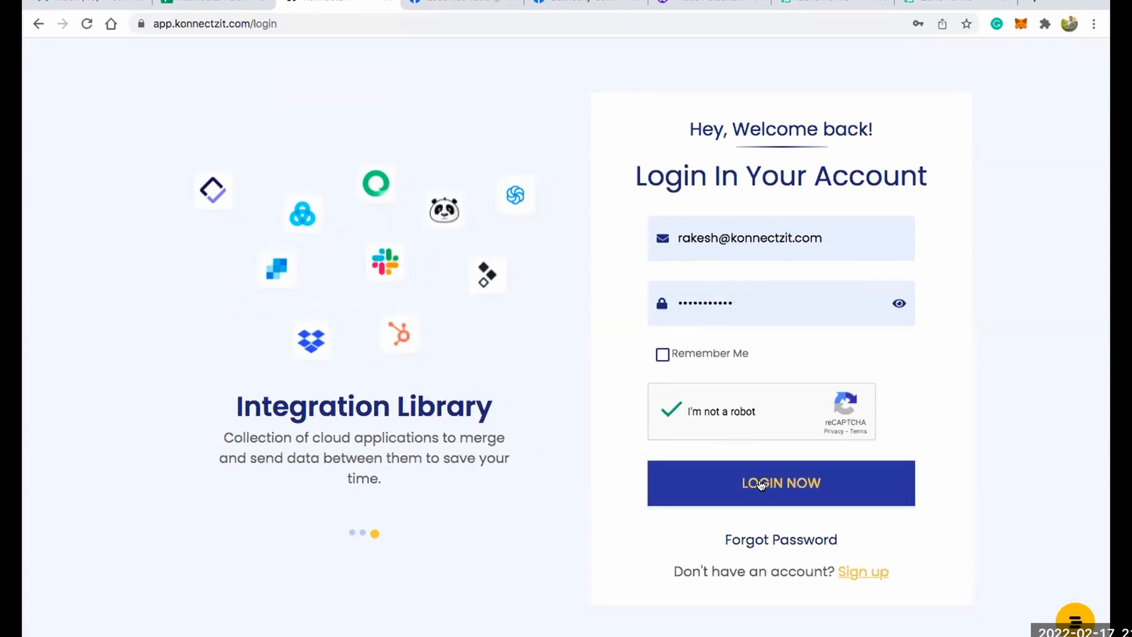
click(760, 483)
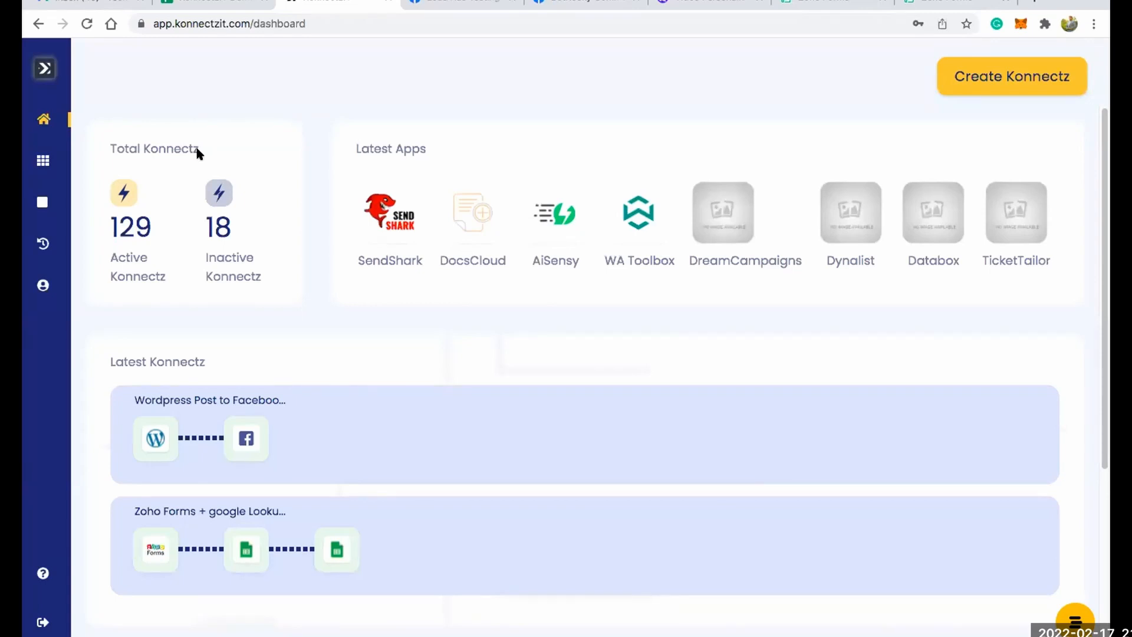
Examine the active and inactive Konnectz totals and the Latest Apps on the dashboard.
drag(129, 148, 207, 147)
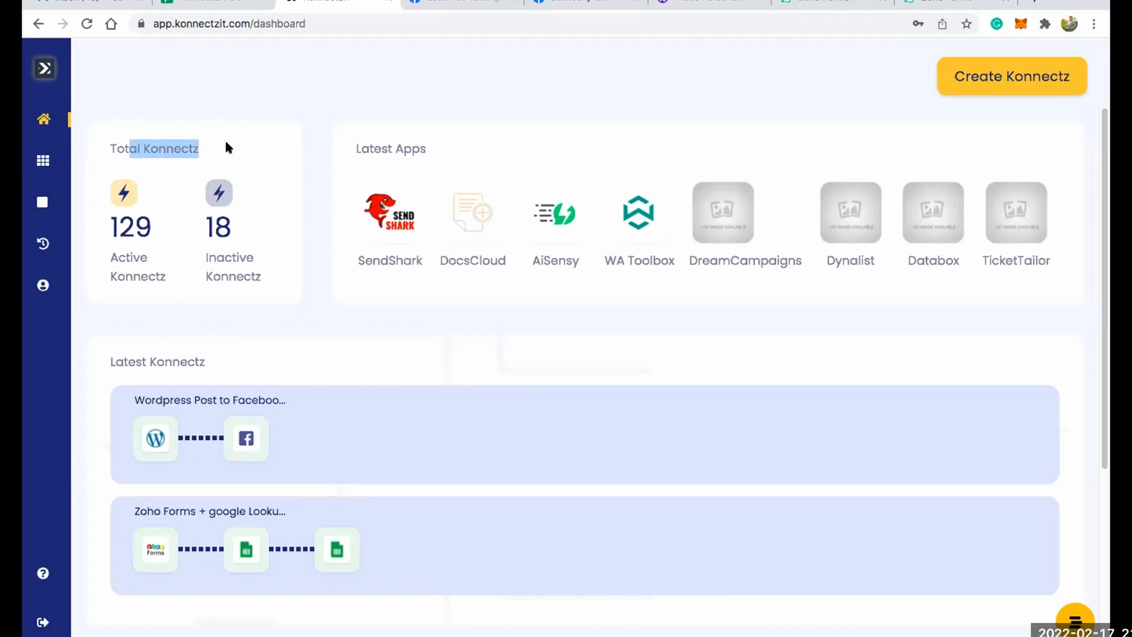
click(226, 148)
drag(119, 257, 270, 277)
click(268, 270)
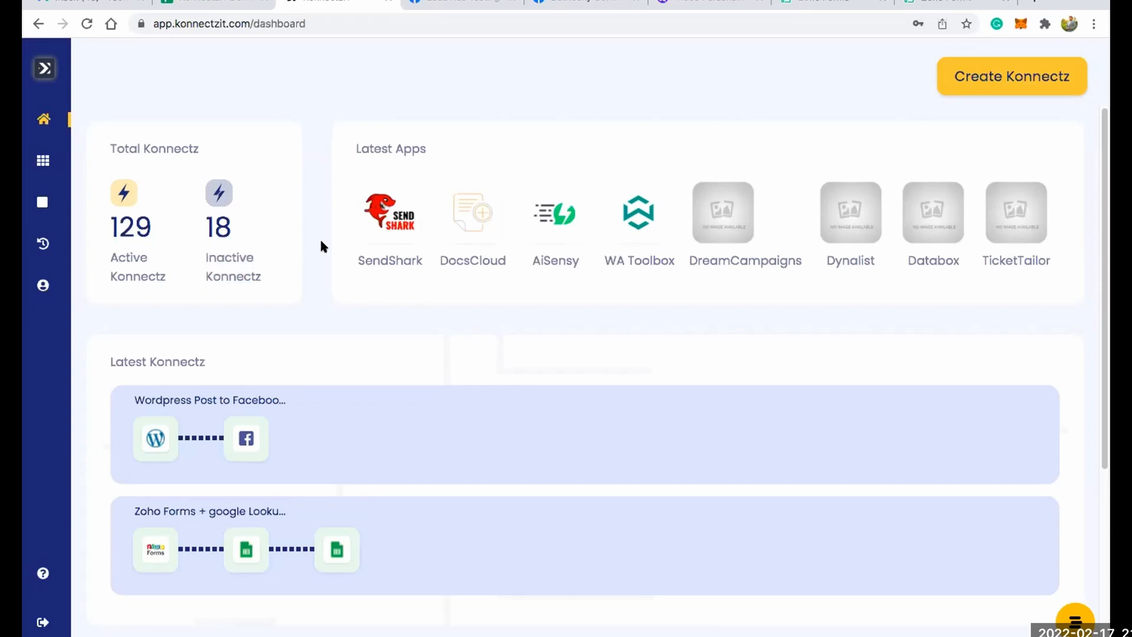
drag(356, 149, 422, 148)
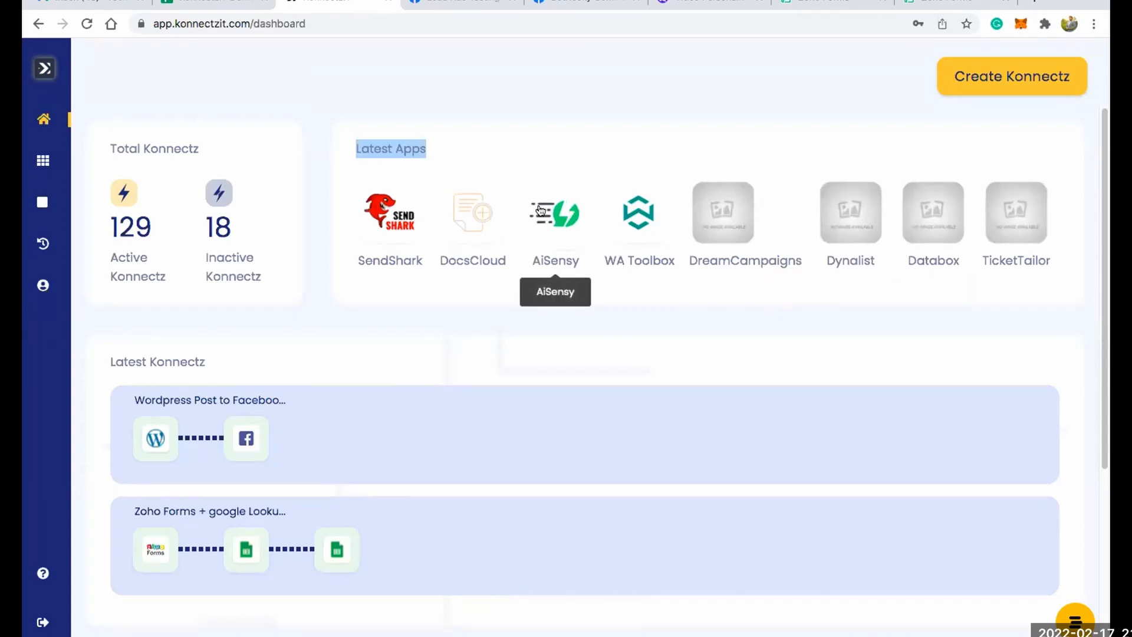
click(559, 139)
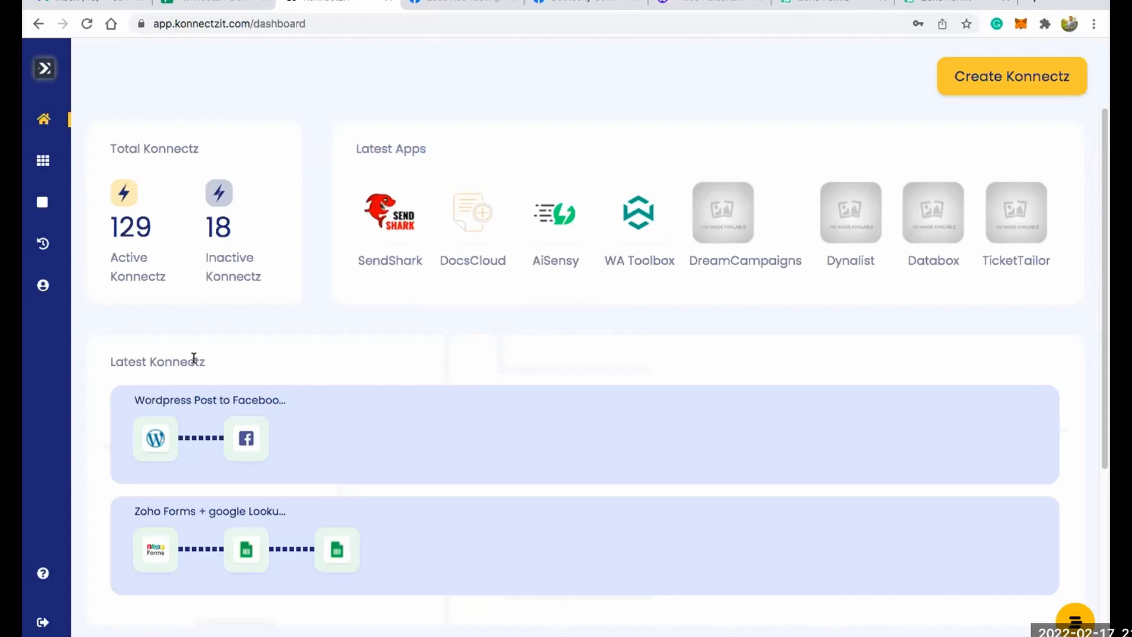
Review the Latest Konnectz list and the consumed and available tasks under Task Consumption on the dashboard.
drag(195, 359, 135, 361)
scroll(399, 357, down, 2)
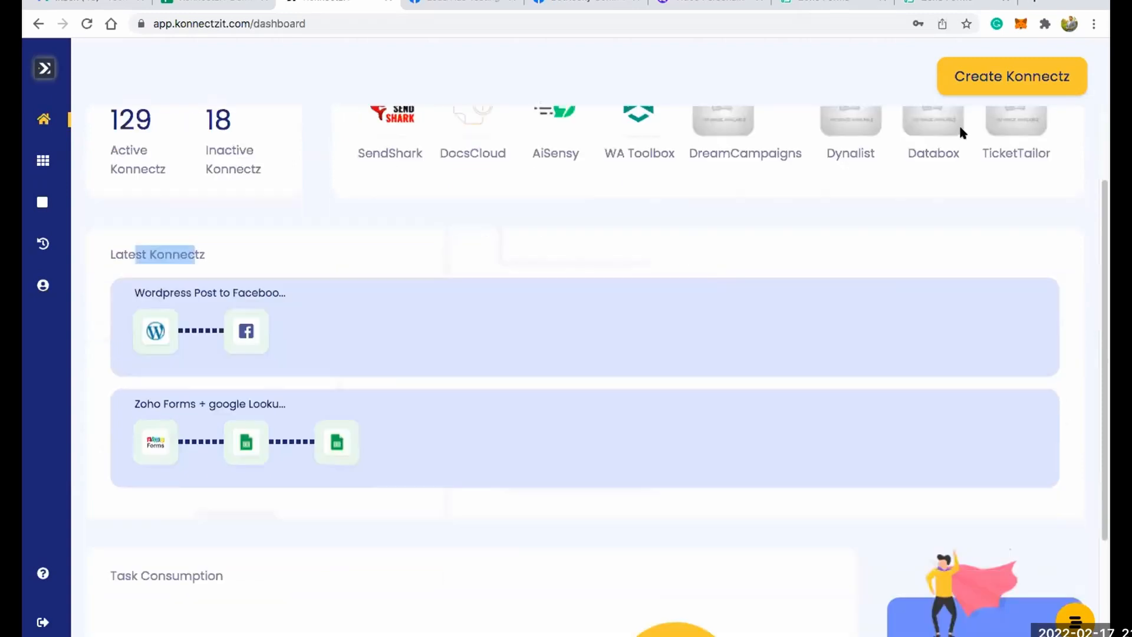
scroll(1001, 69, up, 2)
click(950, 89)
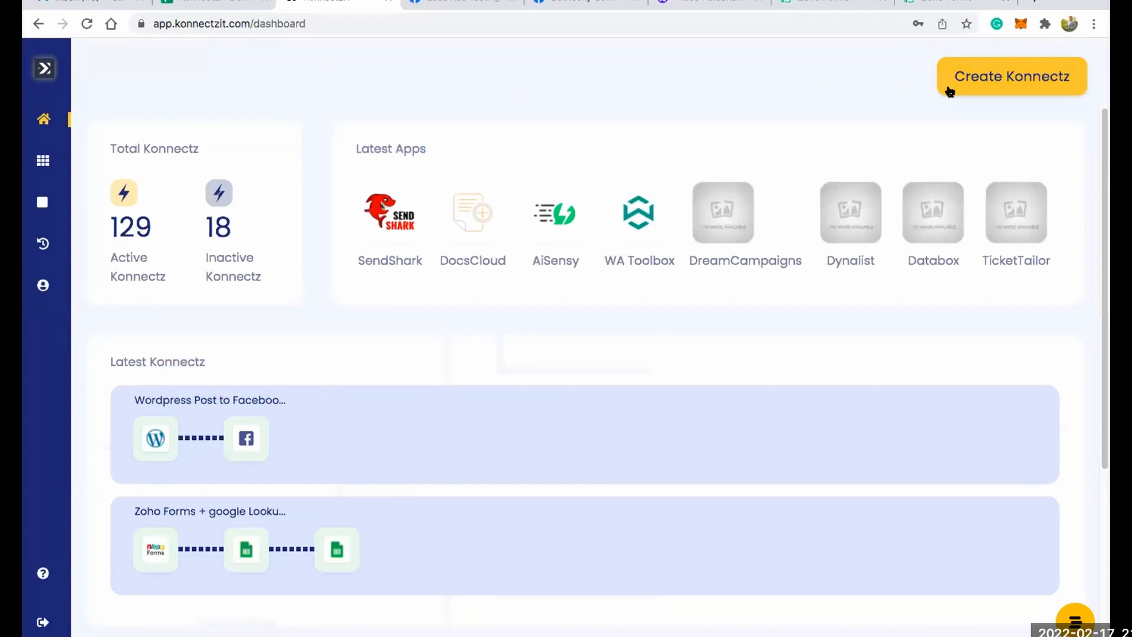
click(980, 87)
scroll(789, 338, down, 4)
drag(115, 421, 199, 413)
click(296, 420)
drag(263, 530, 310, 520)
drag(261, 570, 293, 567)
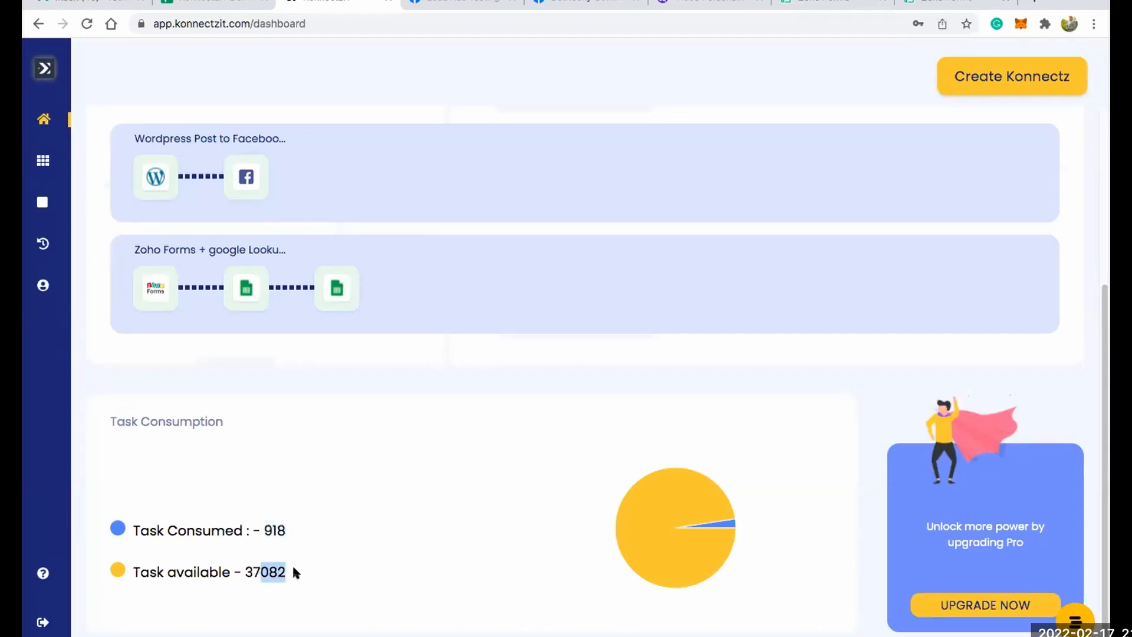
click(446, 492)
Open the Help Center from the support chat widget and look through the Getting Started article collection.
click(1075, 621)
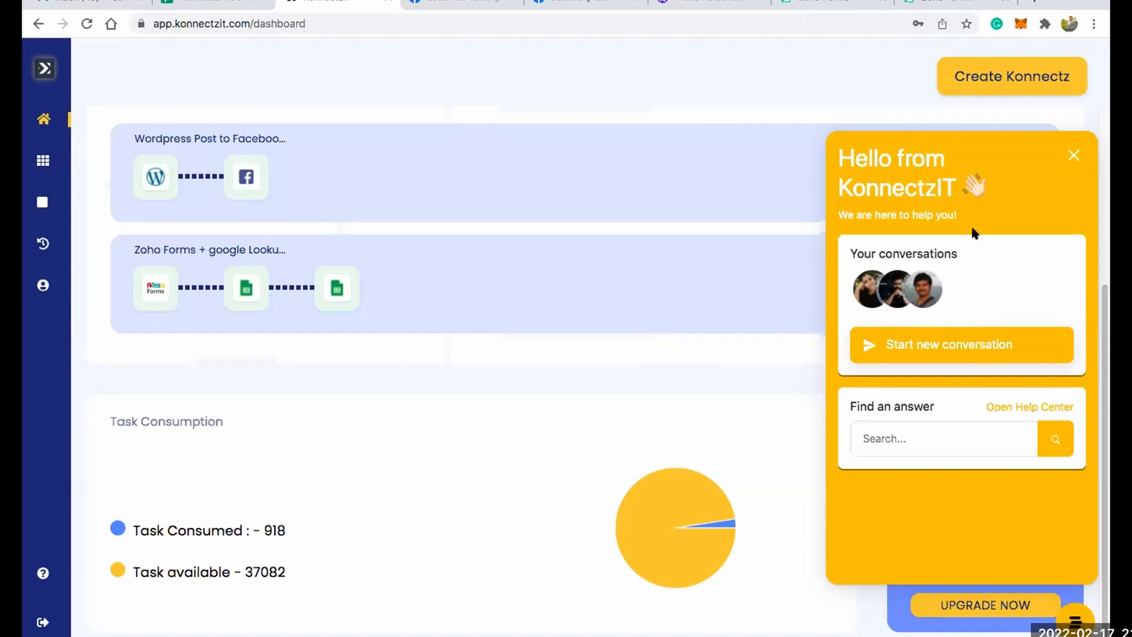
click(1029, 407)
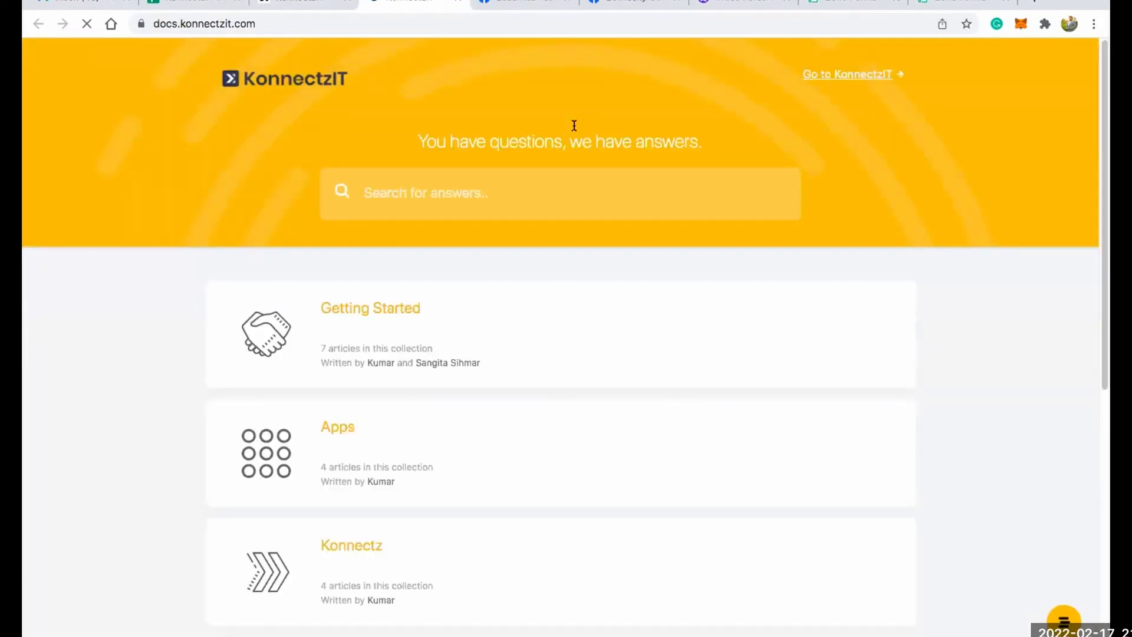
click(394, 309)
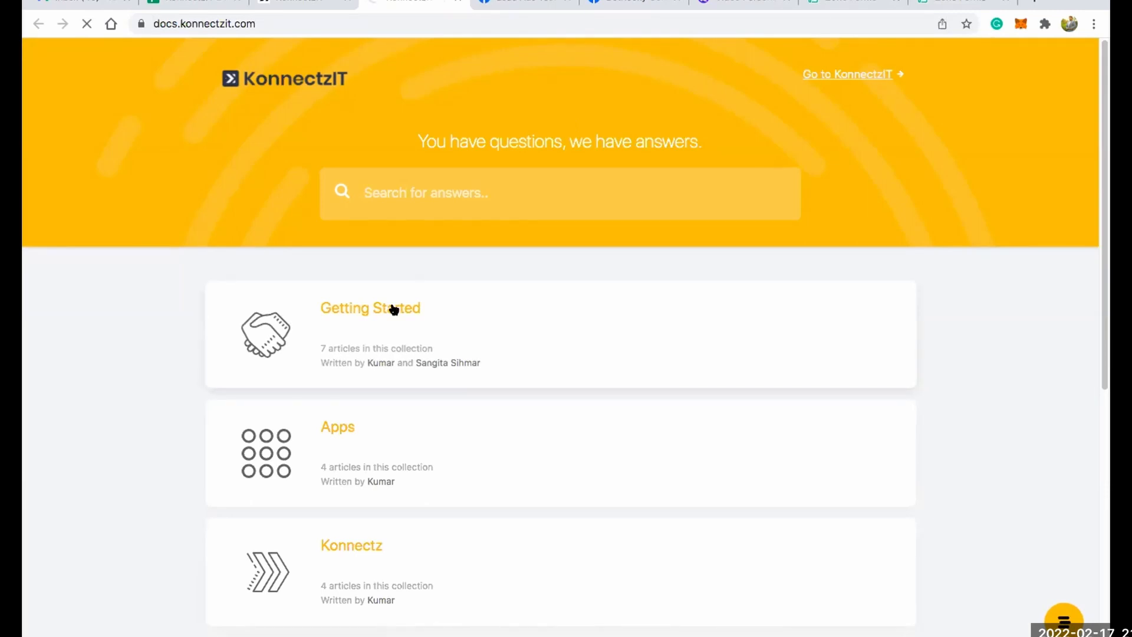
scroll(393, 309, down, 13)
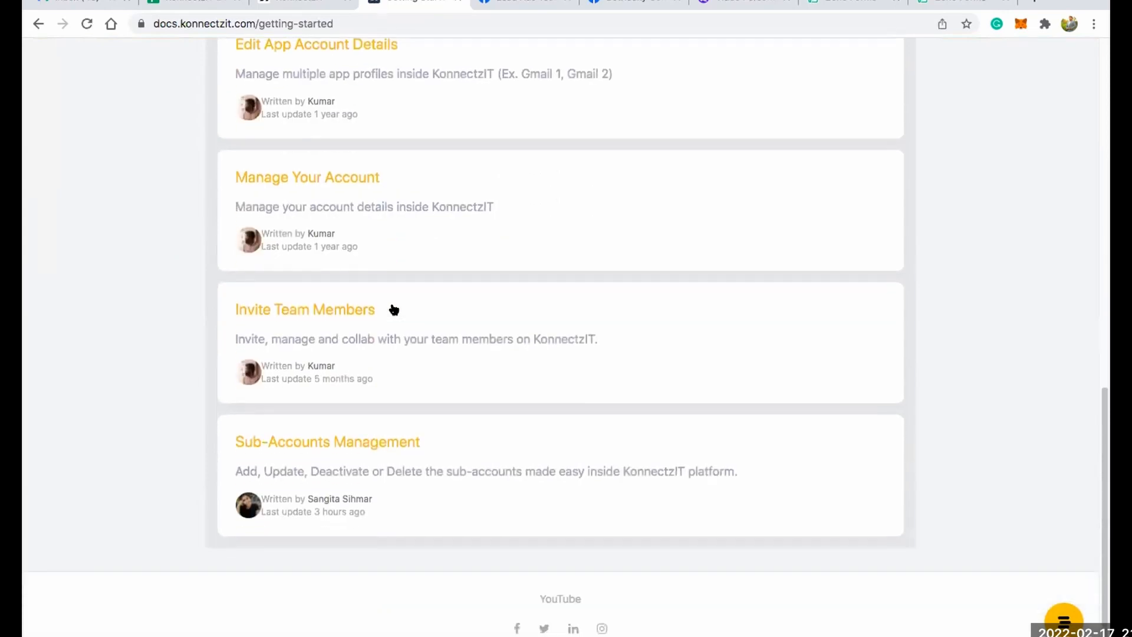
scroll(393, 310, up, 13)
click(221, 276)
Browse the Help Center collections and view the "Get Started - Video" article in the Tutorials collection.
scroll(459, 268, down, 3)
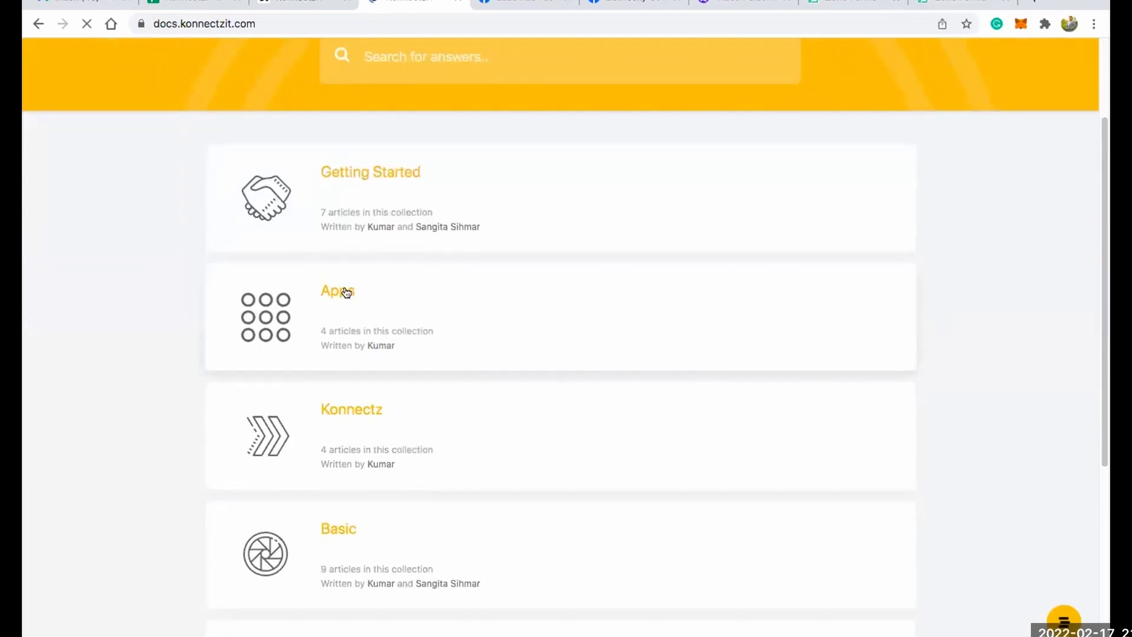
scroll(405, 321, down, 5)
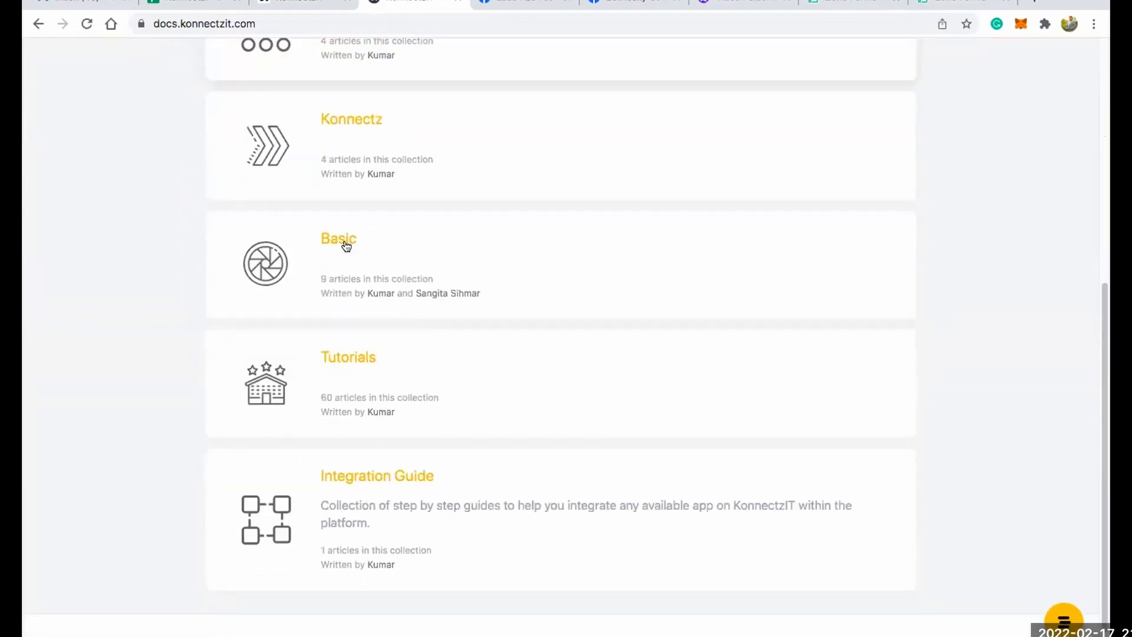
click(350, 357)
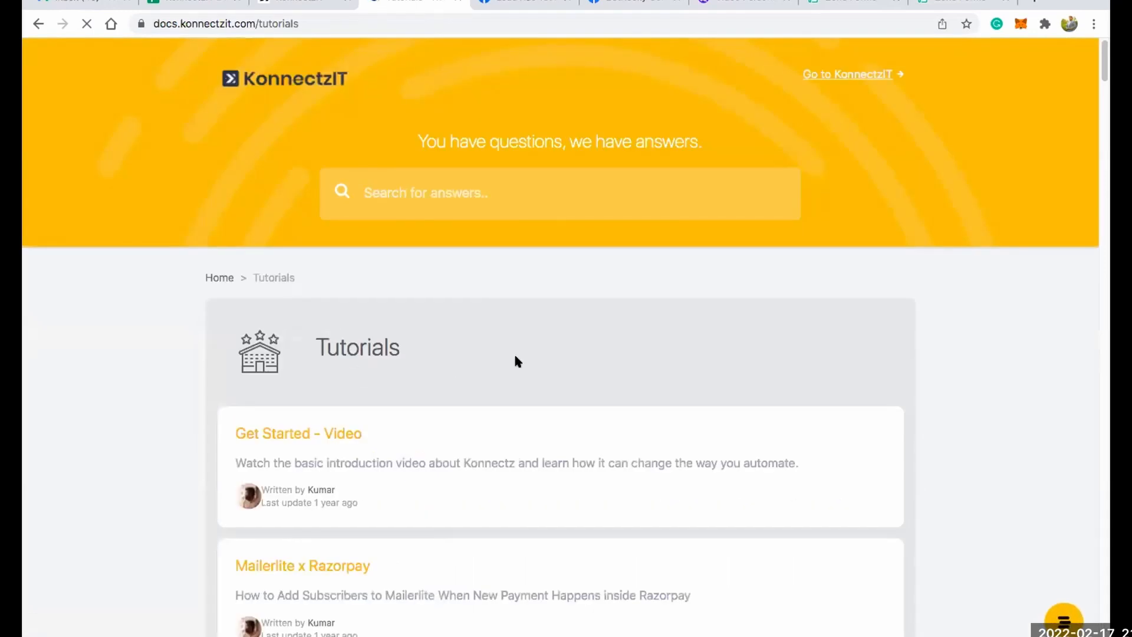
scroll(515, 354, down, 5)
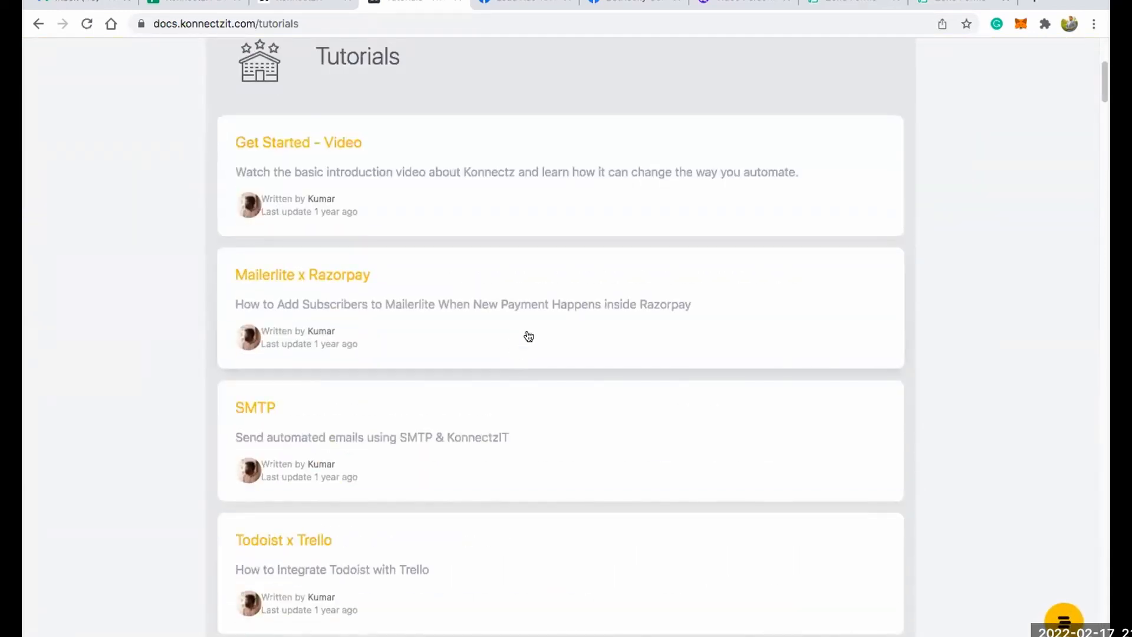
scroll(298, 278, up, 3)
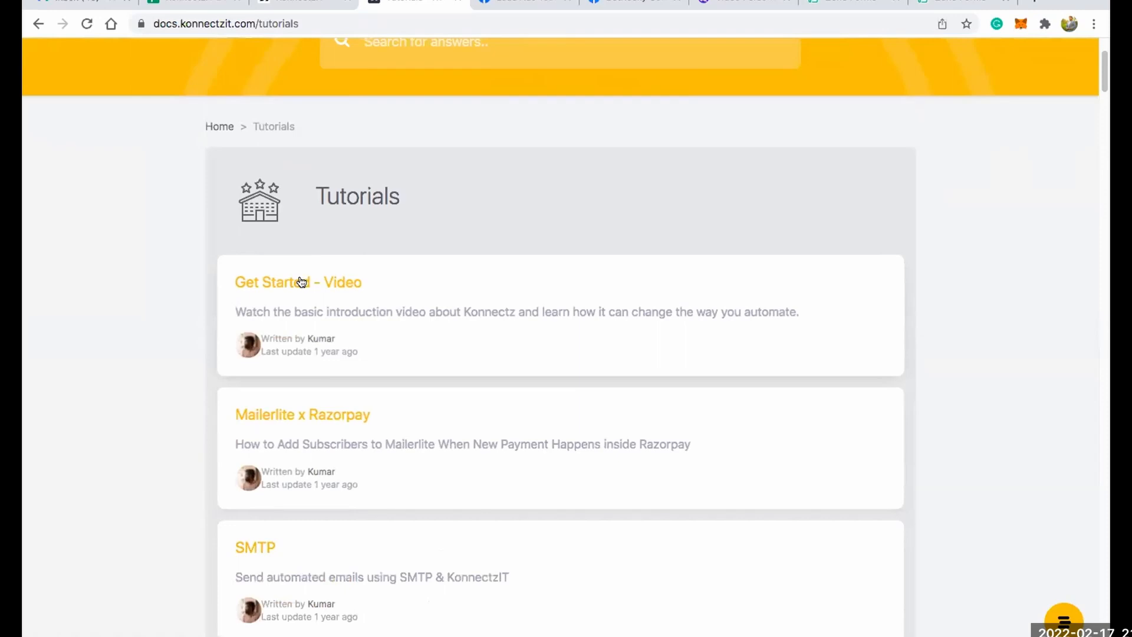
click(302, 282)
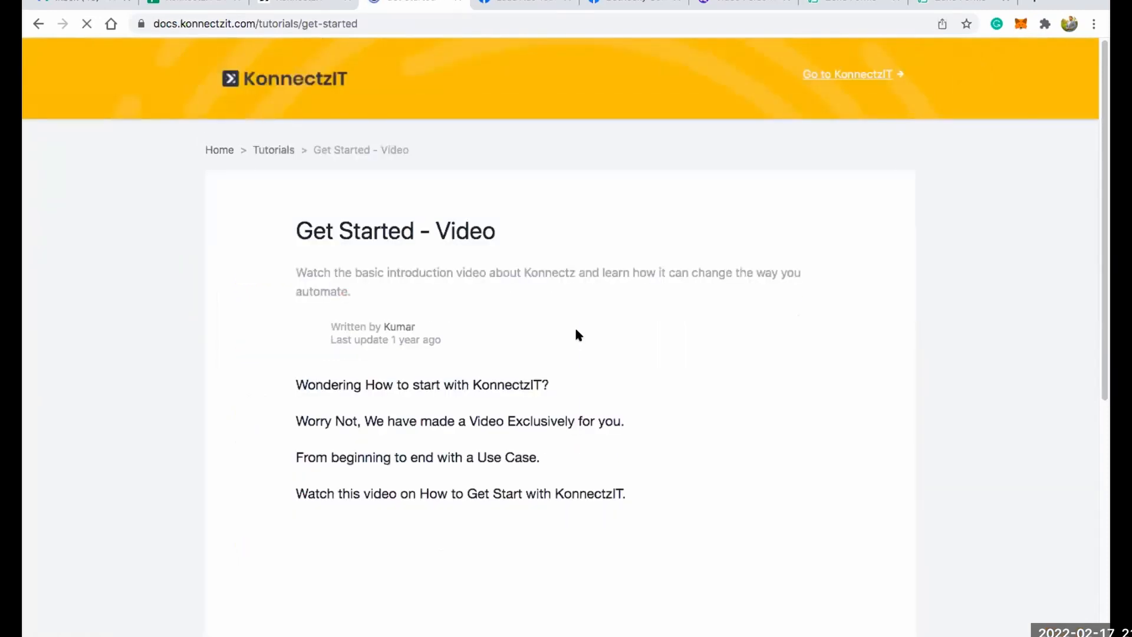
scroll(577, 330, down, 5)
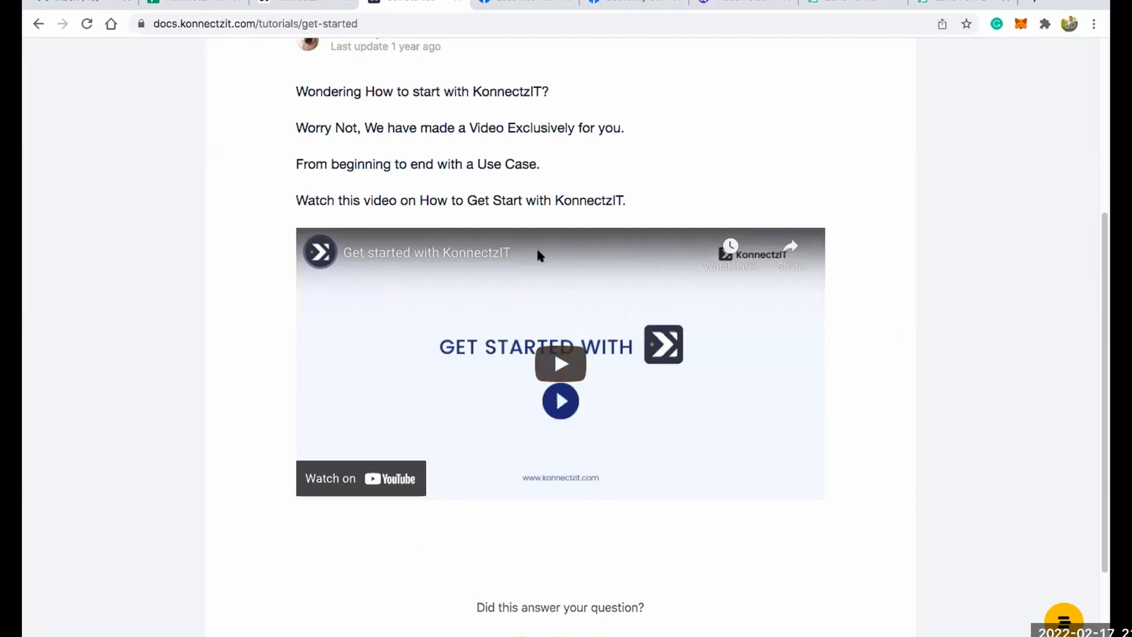
scroll(583, 221, up, 5)
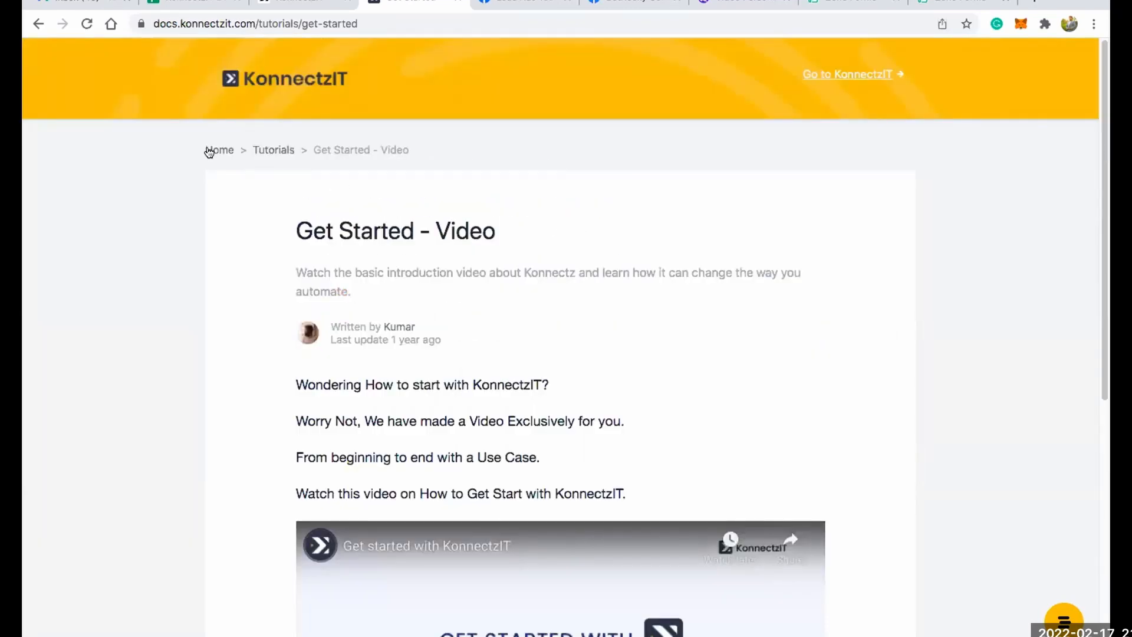
Close the Help Center page and the support chat widget to return to the dashboard.
click(460, 2)
click(1072, 158)
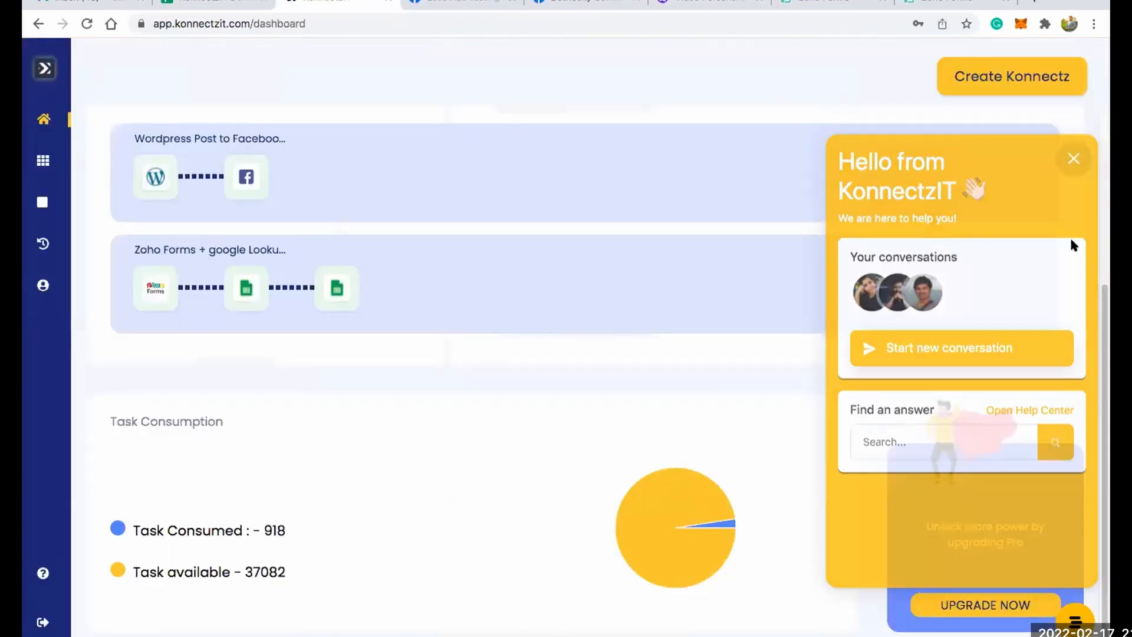
scroll(347, 259, up, 4)
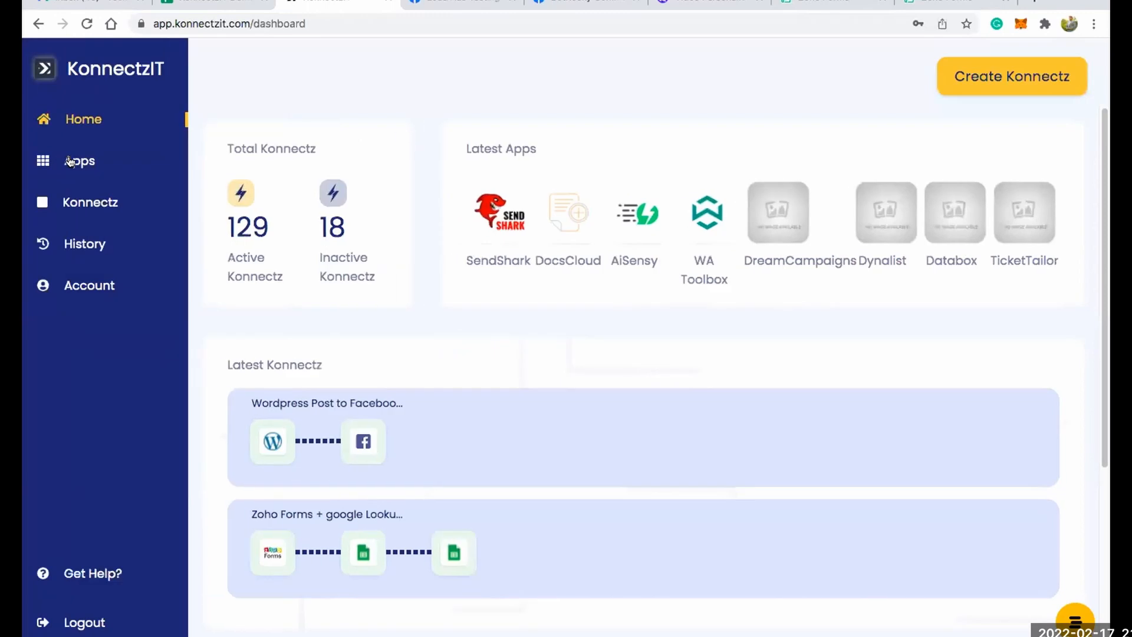
Open the Apps page and look through the Authorised Apps.
click(70, 162)
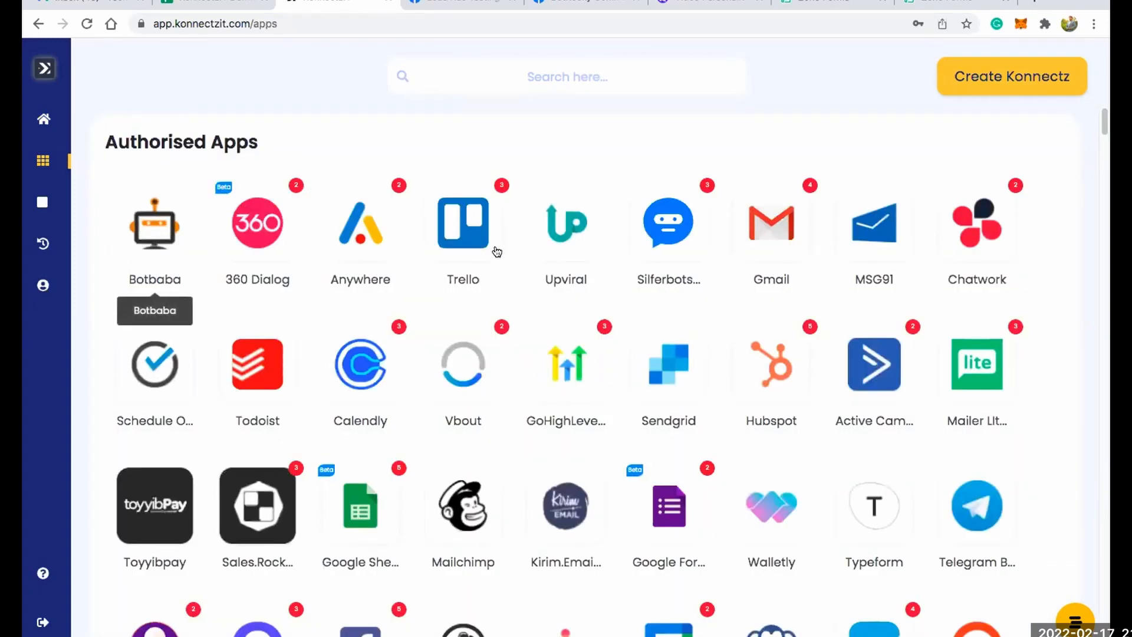
scroll(497, 251, down, 3)
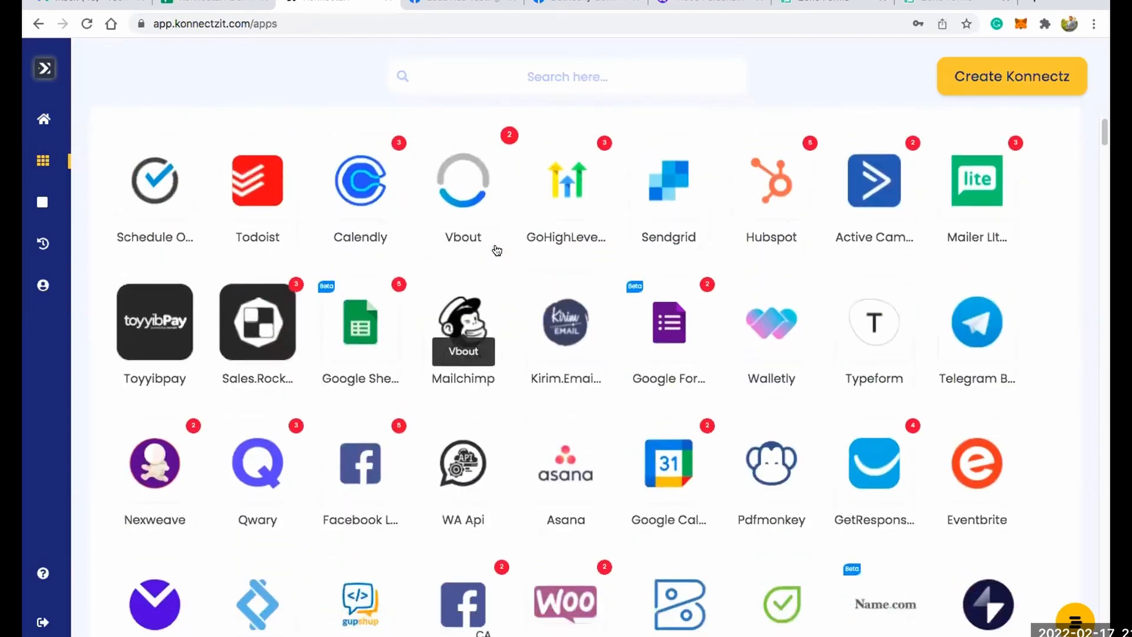
scroll(497, 251, down, 3)
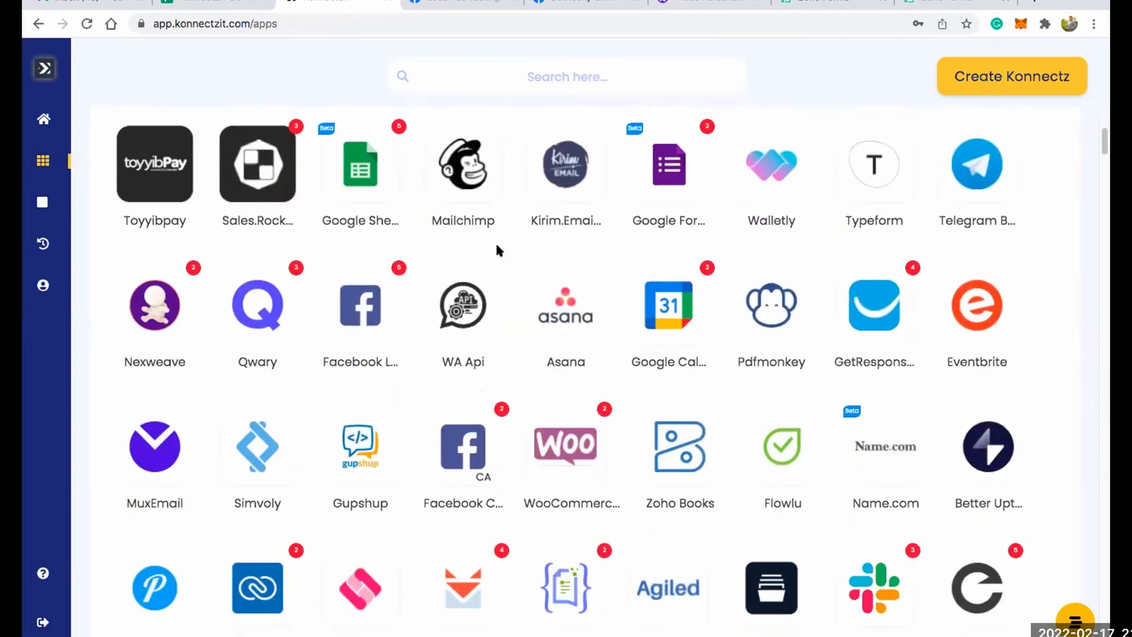
scroll(496, 250, down, 1)
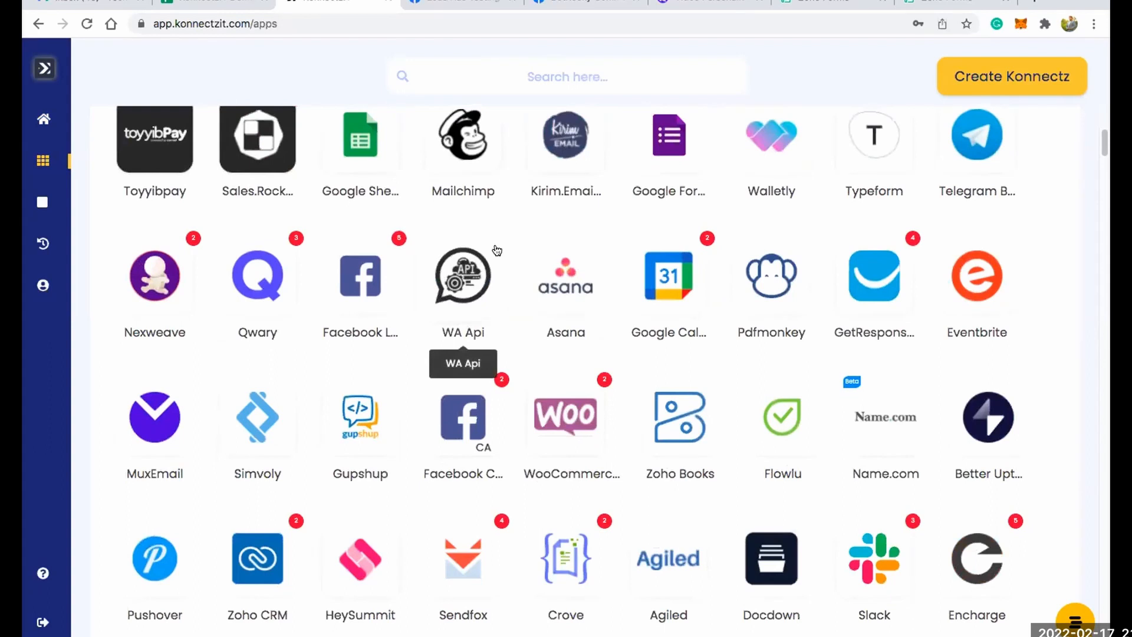
scroll(497, 250, down, 4)
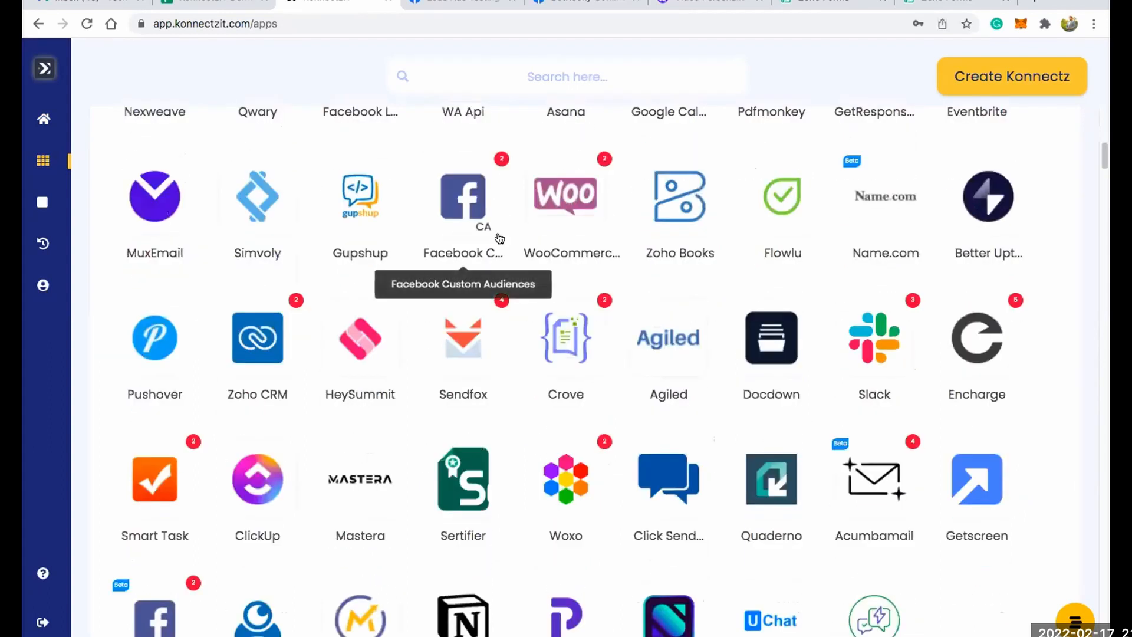
Look through the Authorize Now and Webhook Apps sections and view the Razorpay webhook setup instructions, closing them when read.
scroll(500, 238, down, 1)
scroll(498, 239, down, 11)
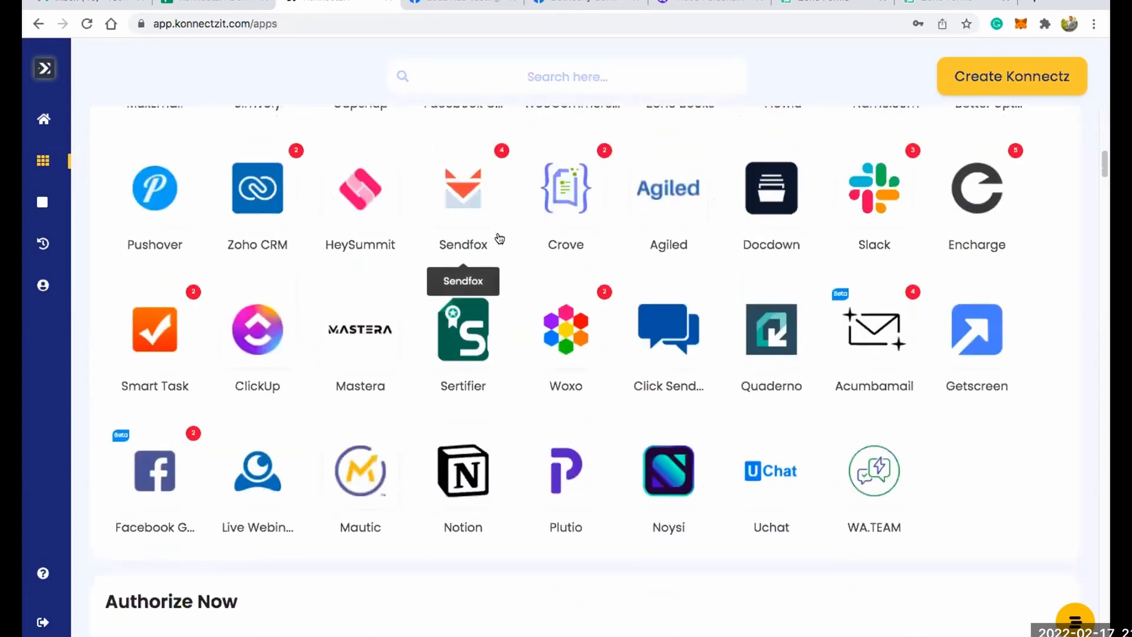
scroll(499, 238, down, 6)
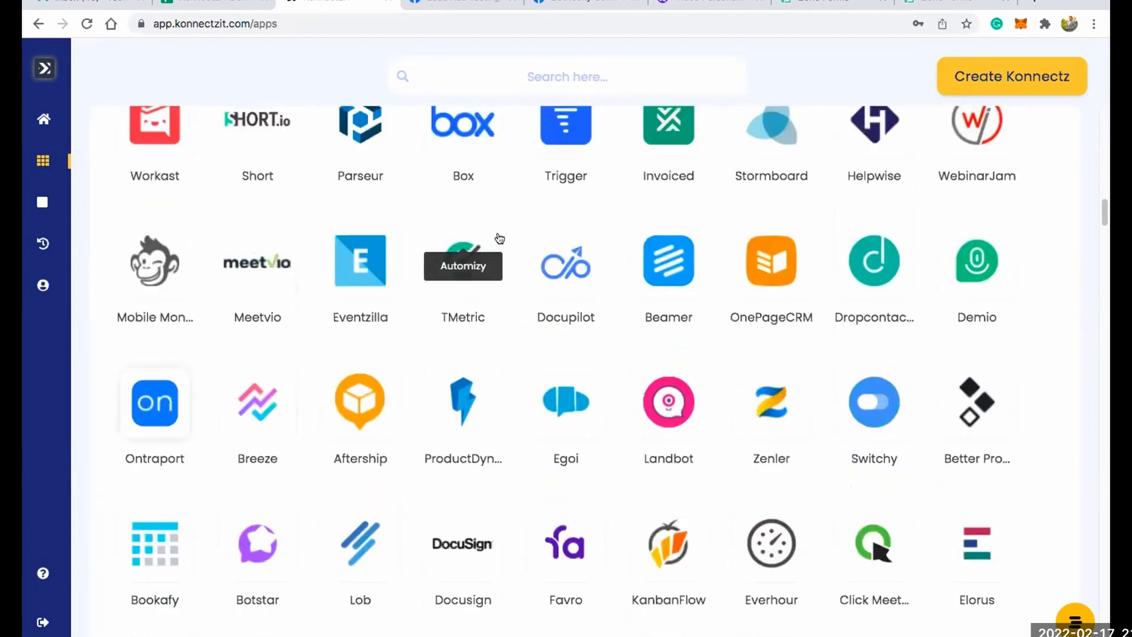
scroll(499, 238, up, 9)
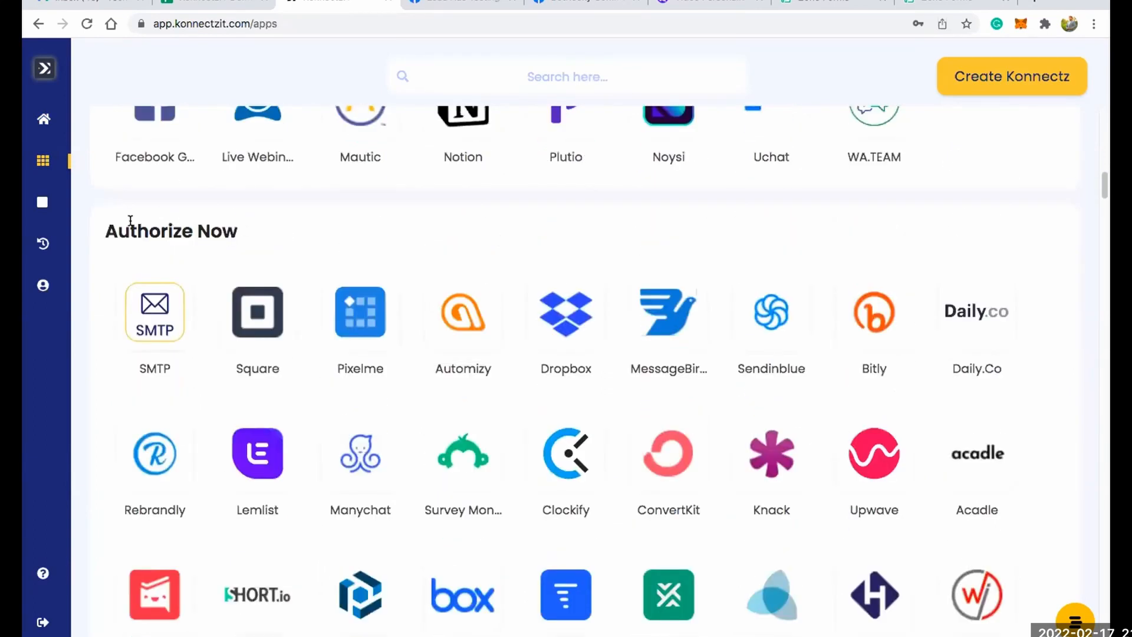
triple_click(254, 223)
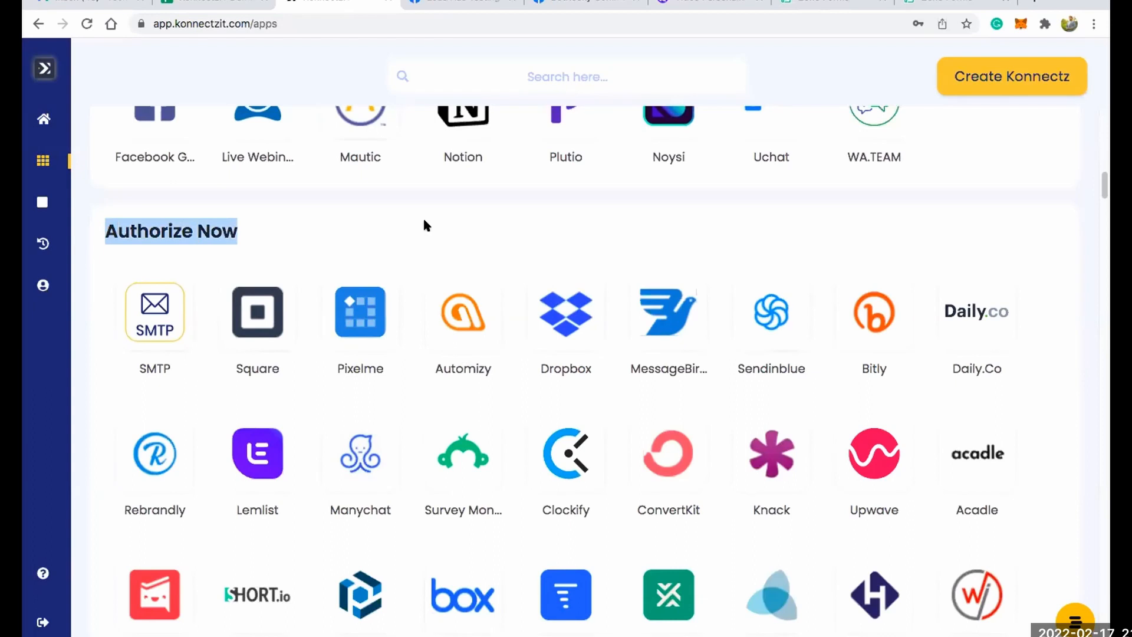
click(473, 226)
scroll(490, 239, down, 10)
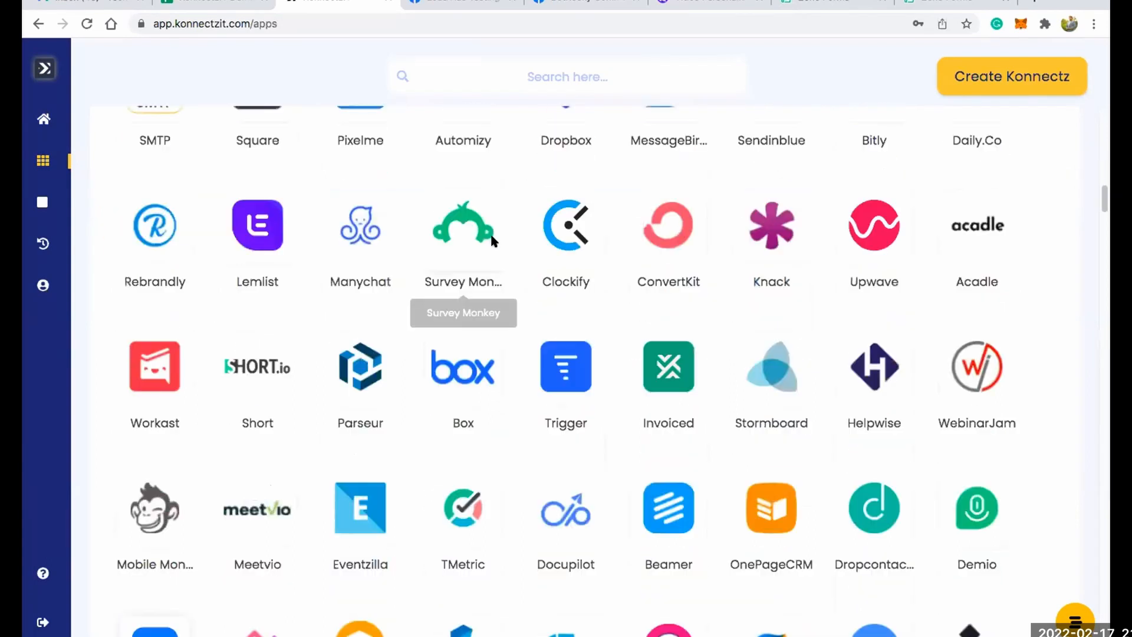
scroll(492, 236, down, 20)
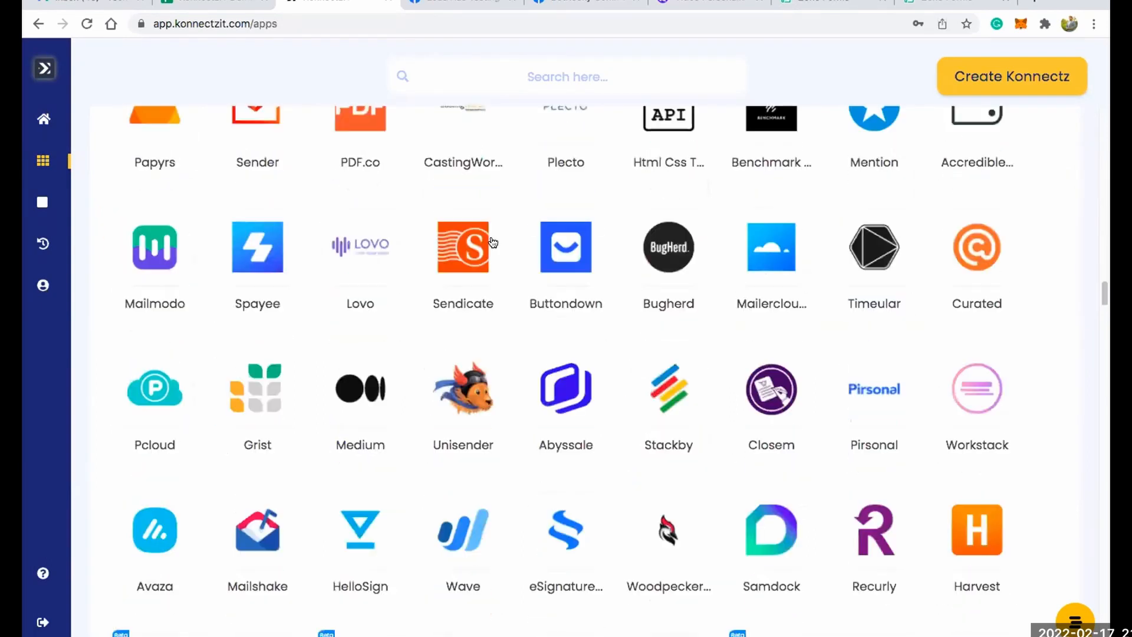
scroll(490, 232, down, 18)
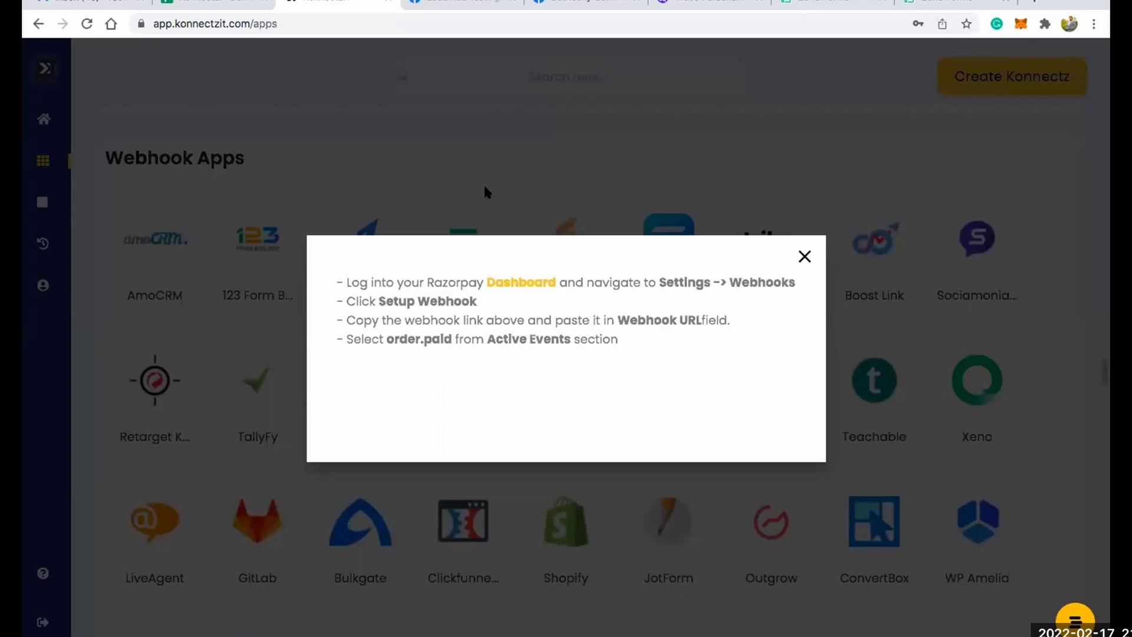
click(805, 256)
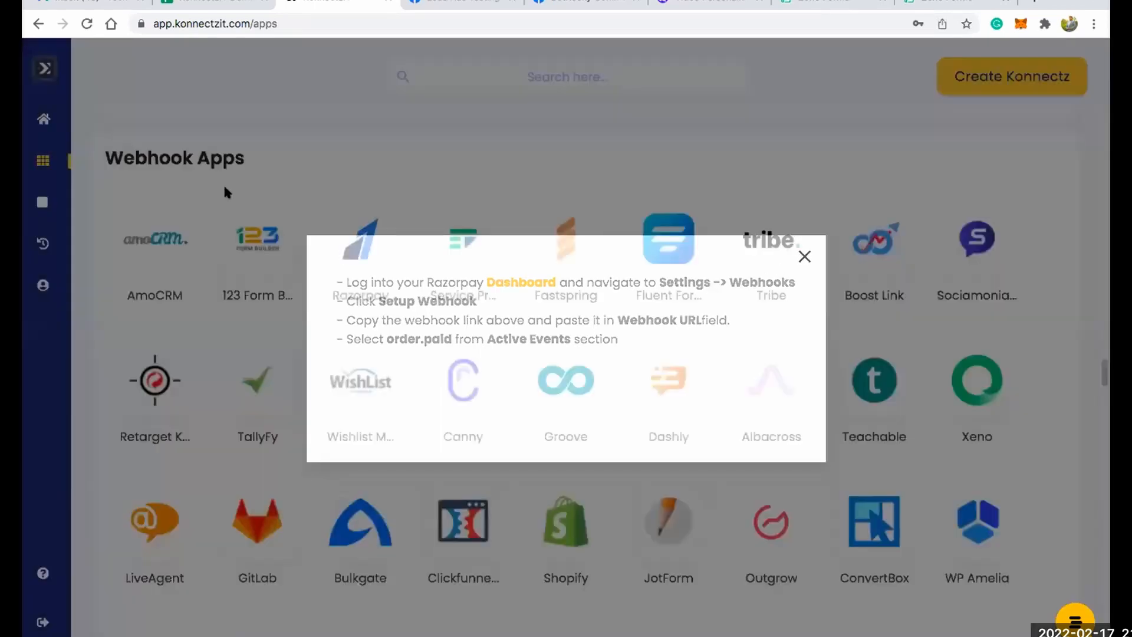
Look back through the app list up to the Authorised Apps and open the connected Calendly accounts.
scroll(354, 260, up, 5)
scroll(357, 260, up, 20)
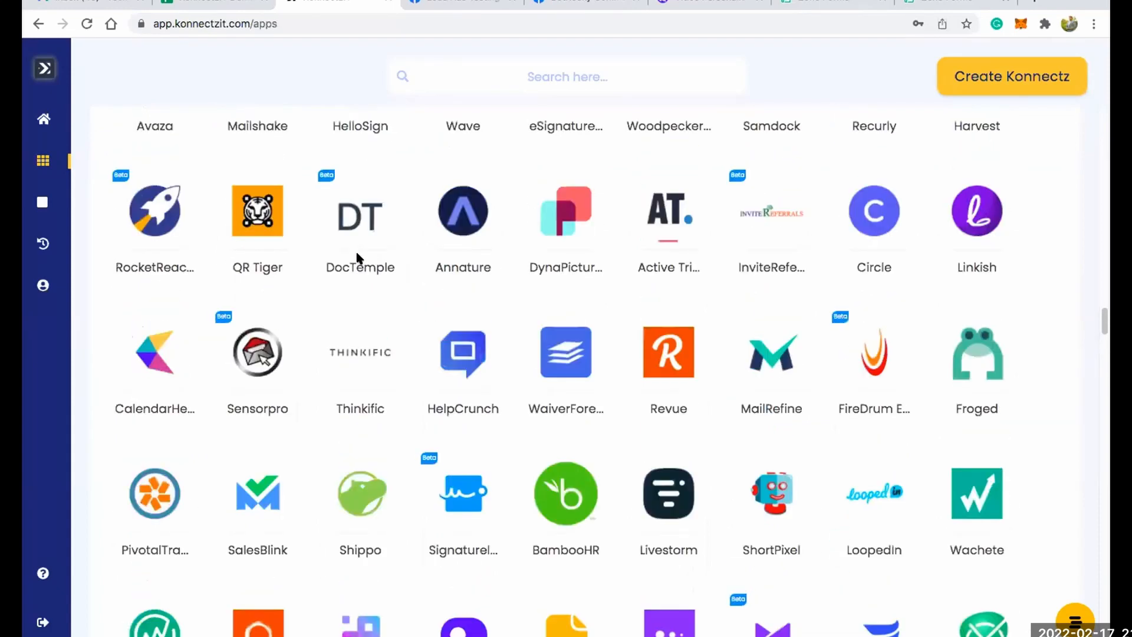
scroll(365, 260, up, 13)
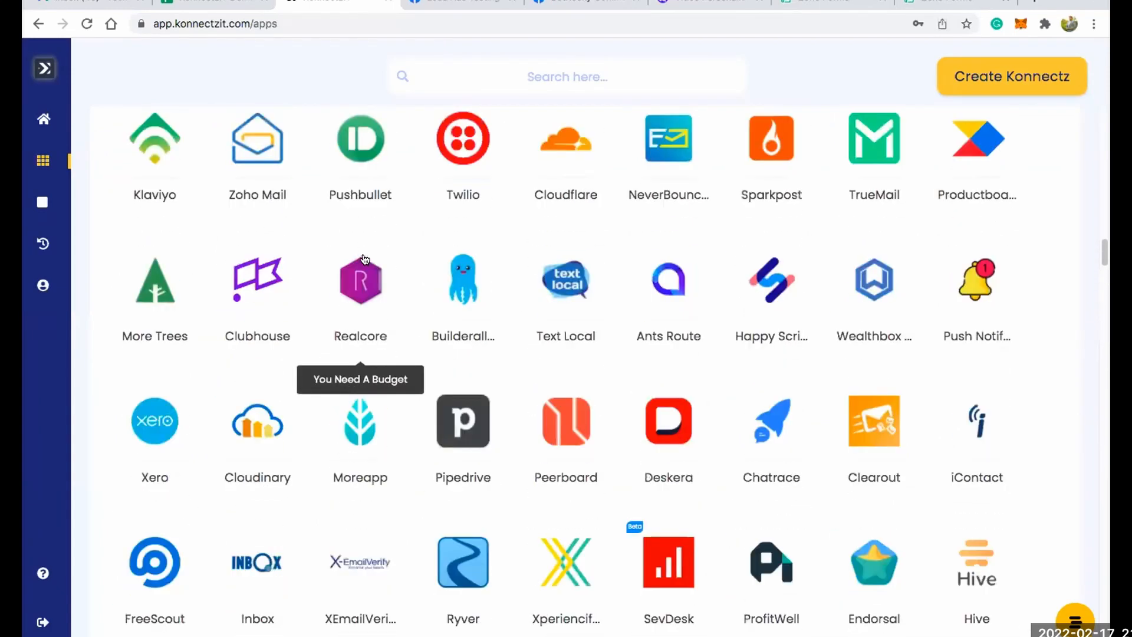
scroll(365, 260, up, 8)
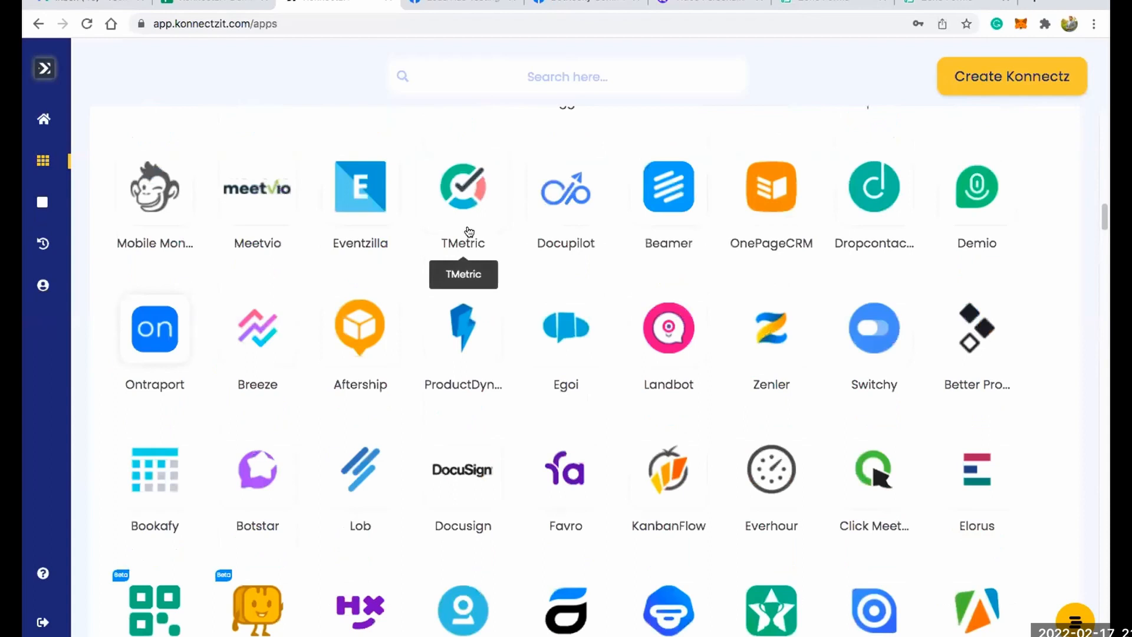
scroll(568, 220, up, 5)
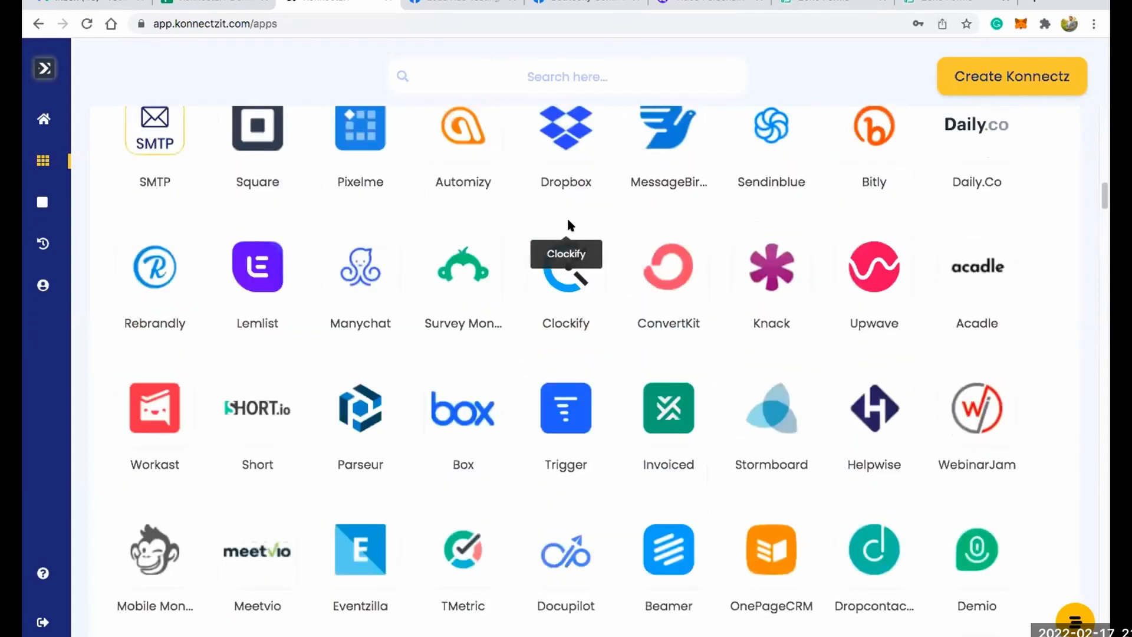
scroll(568, 220, up, 7)
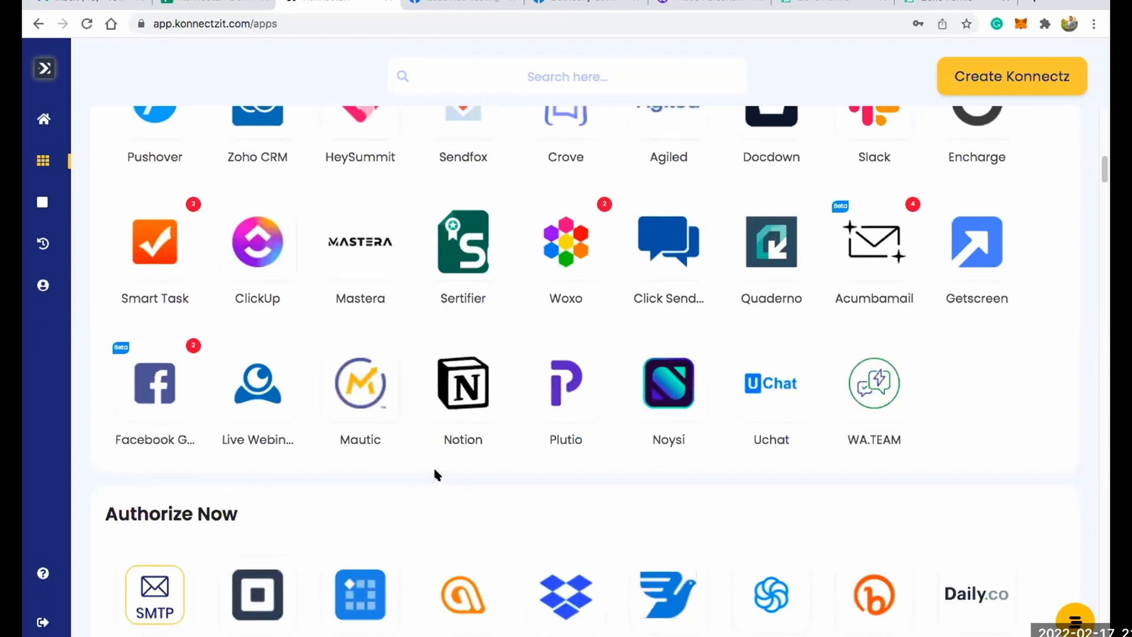
scroll(466, 457, up, 6)
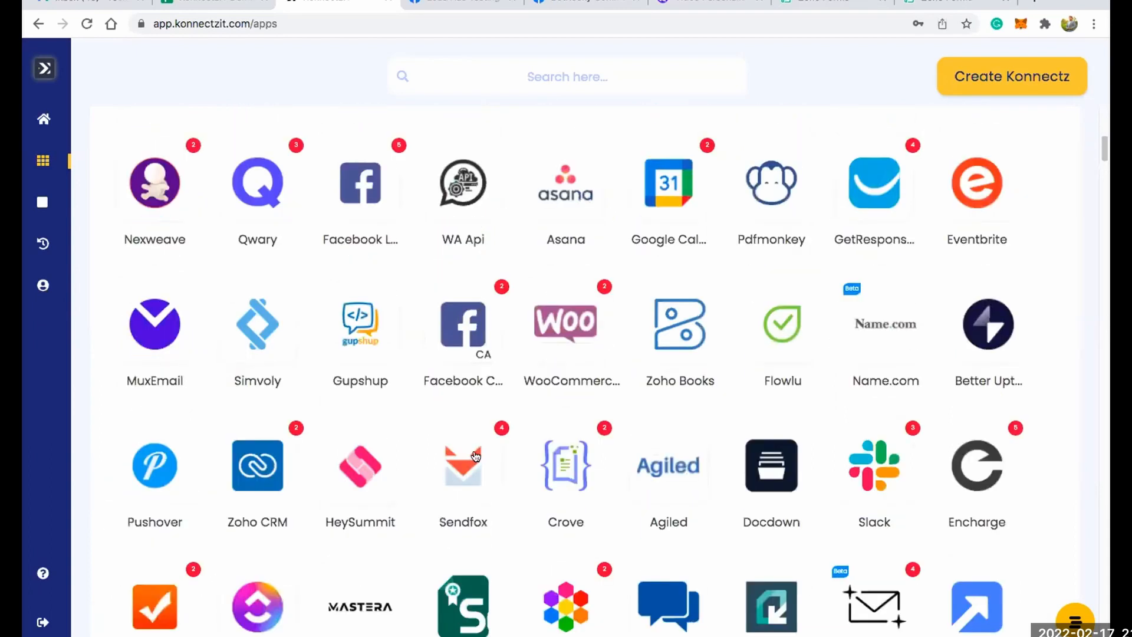
scroll(475, 456, up, 7)
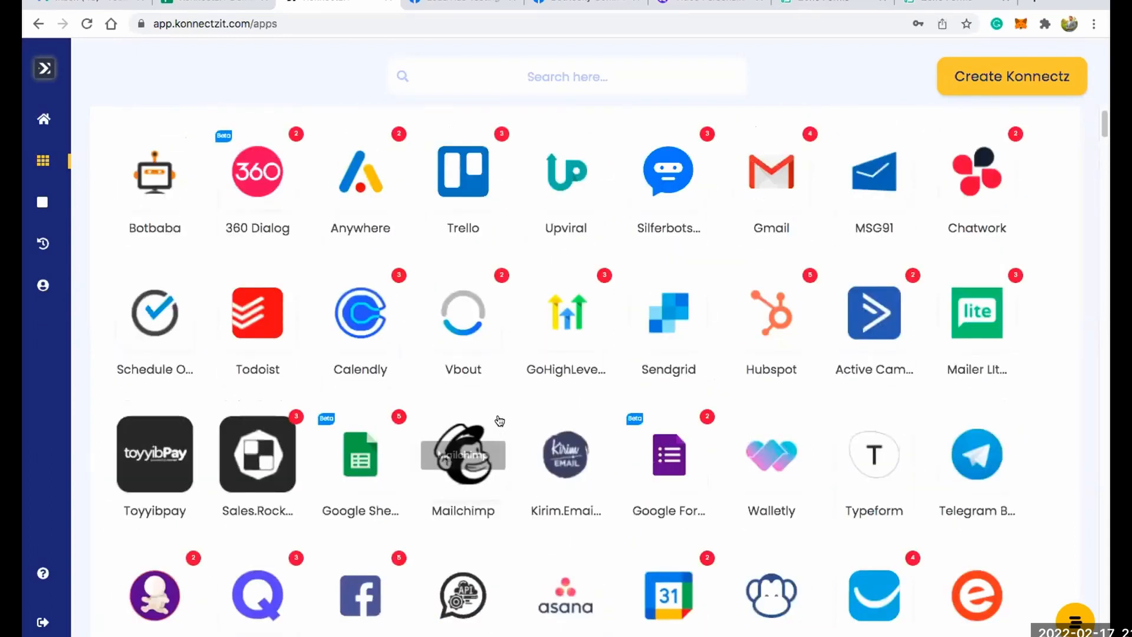
scroll(523, 409, up, 1)
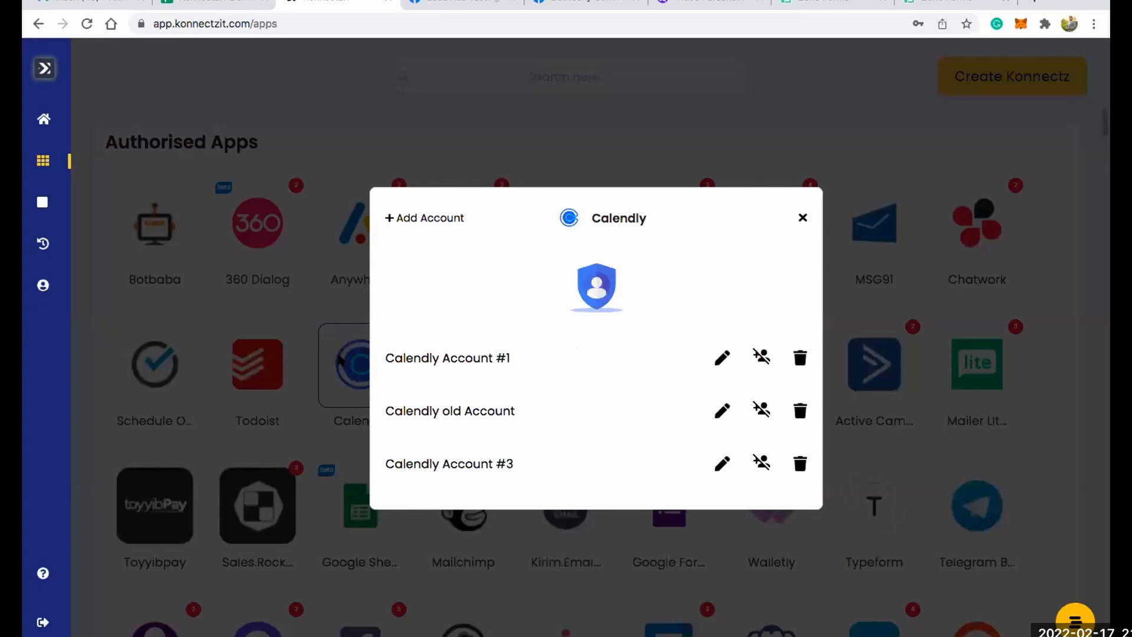
Try adding another Calendly account by entering an access token, and cancel the access request.
click(424, 218)
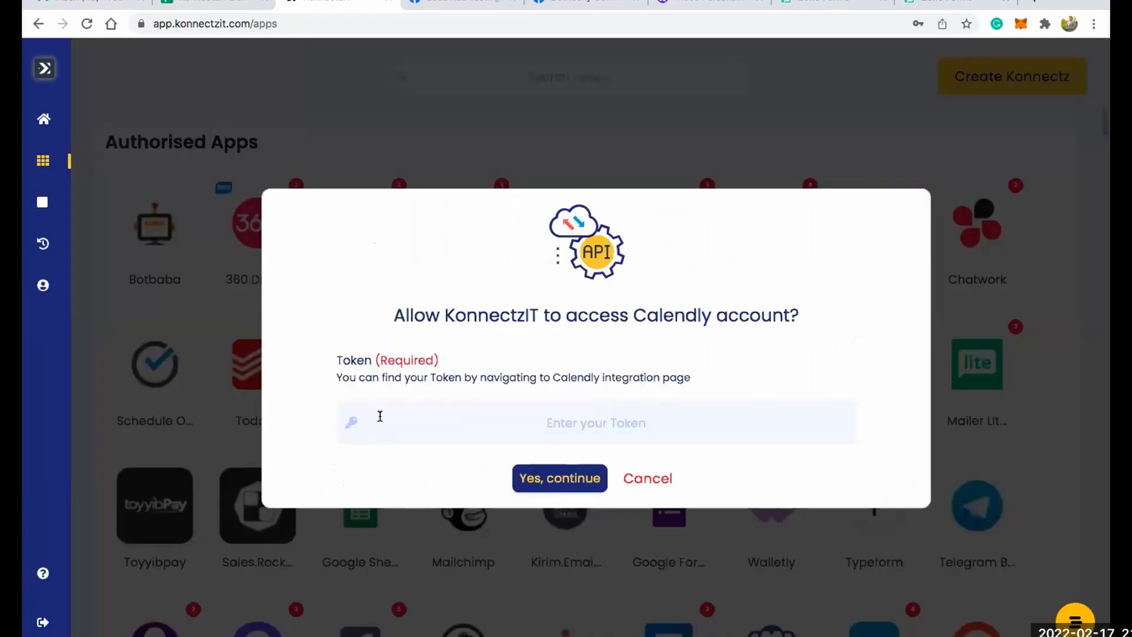
click(380, 416)
text(fdsfds23123)
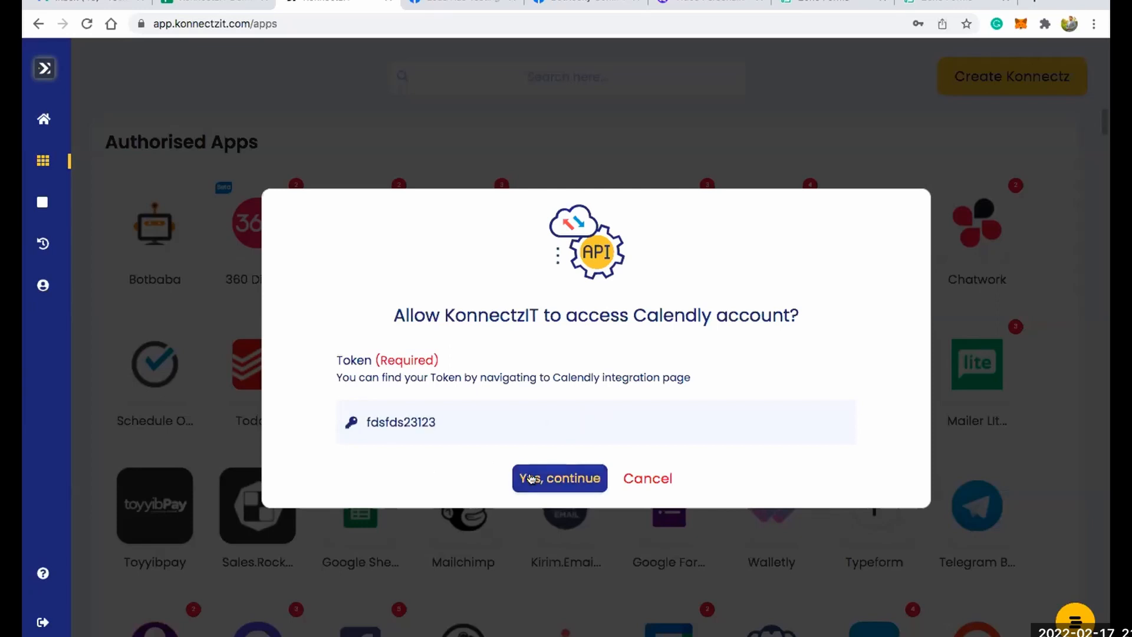
click(631, 478)
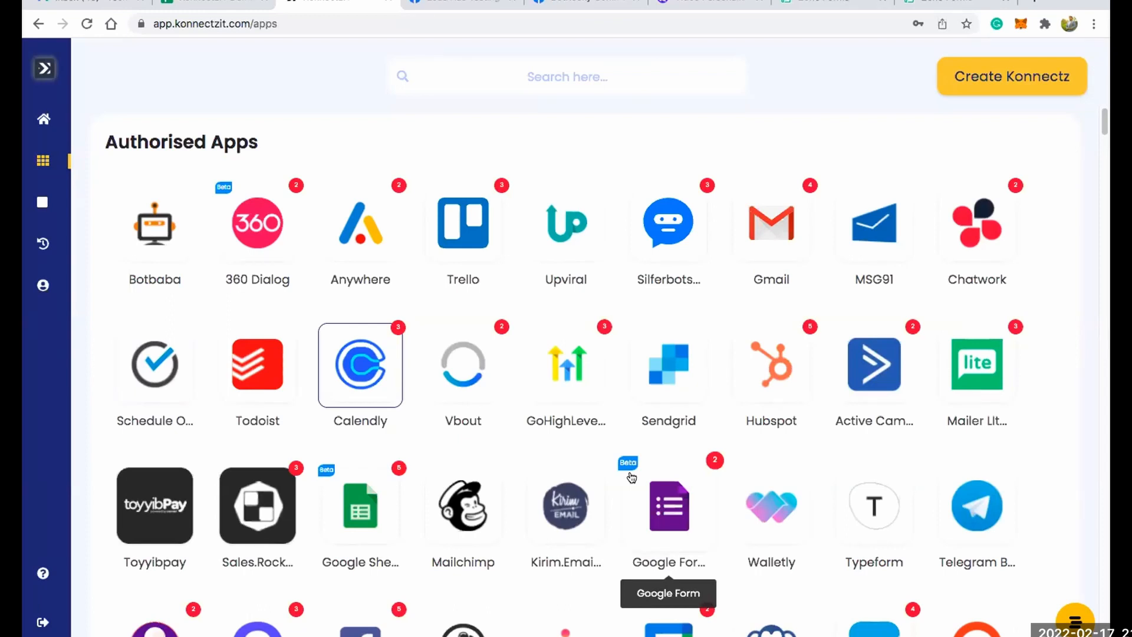
View the Facebook Lead Ads accounts and the Facebook consent page for adding one, and close both without authorising.
scroll(606, 434, down, 3)
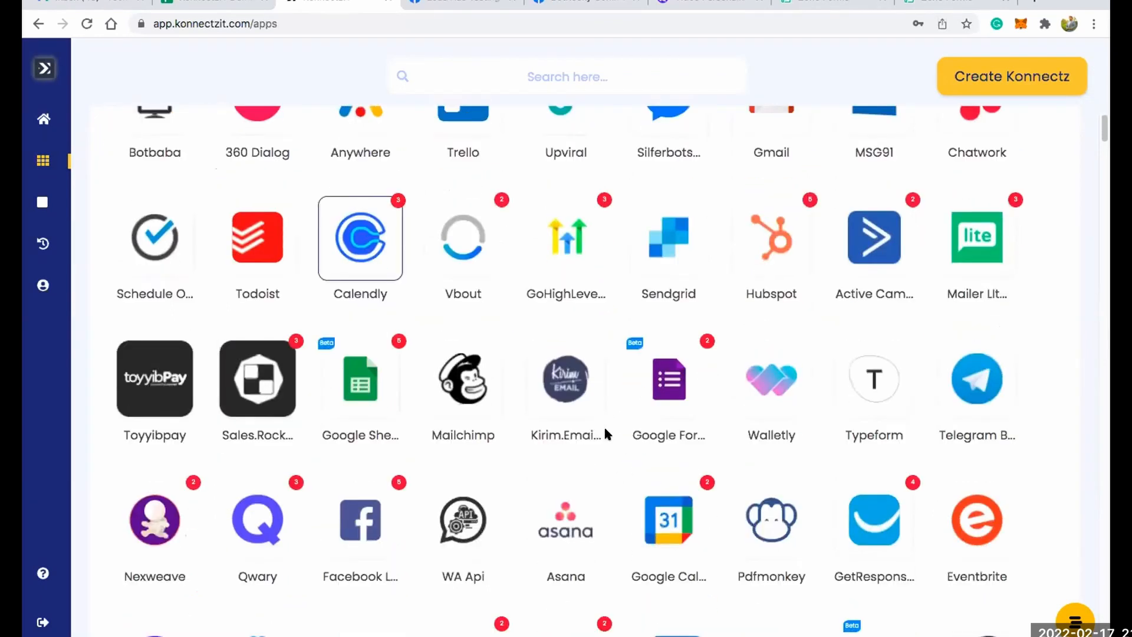
click(348, 519)
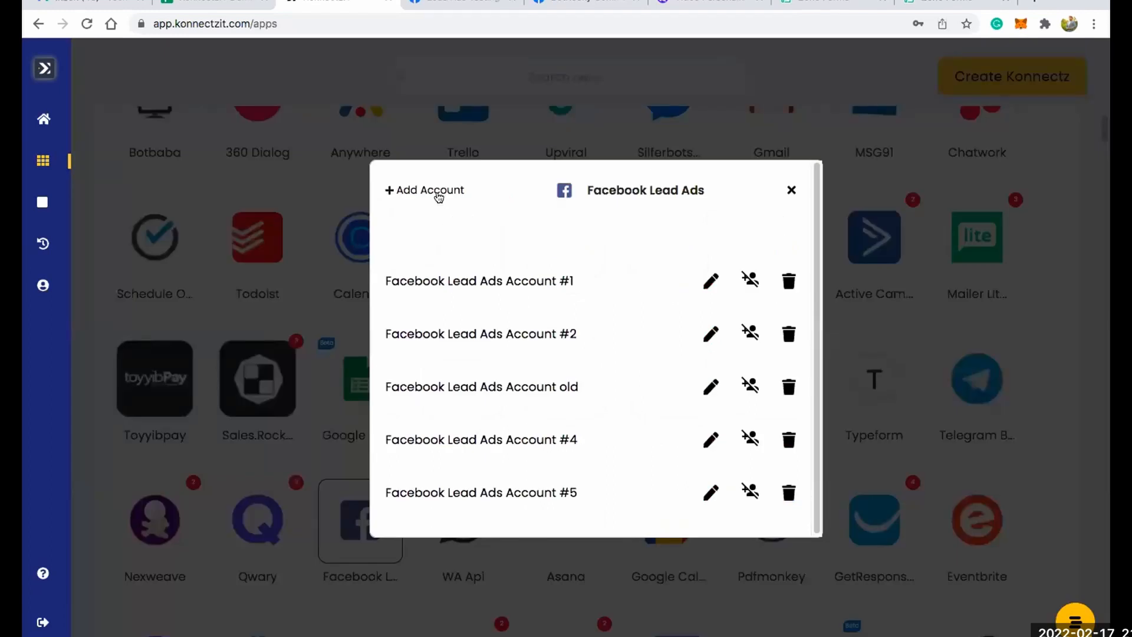
click(439, 192)
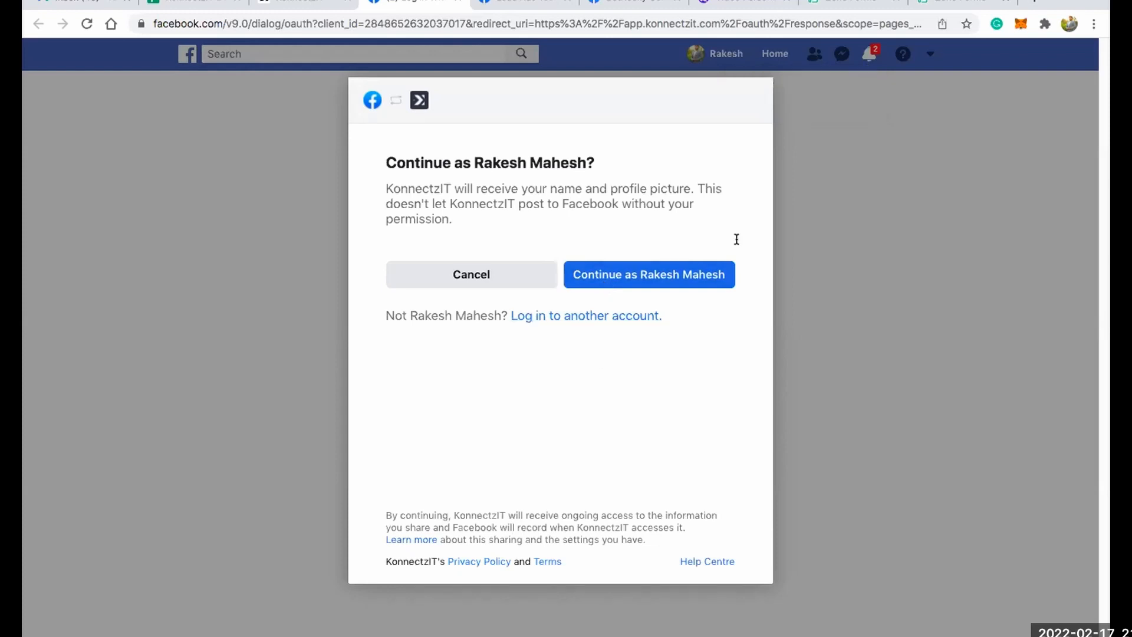
click(458, 4)
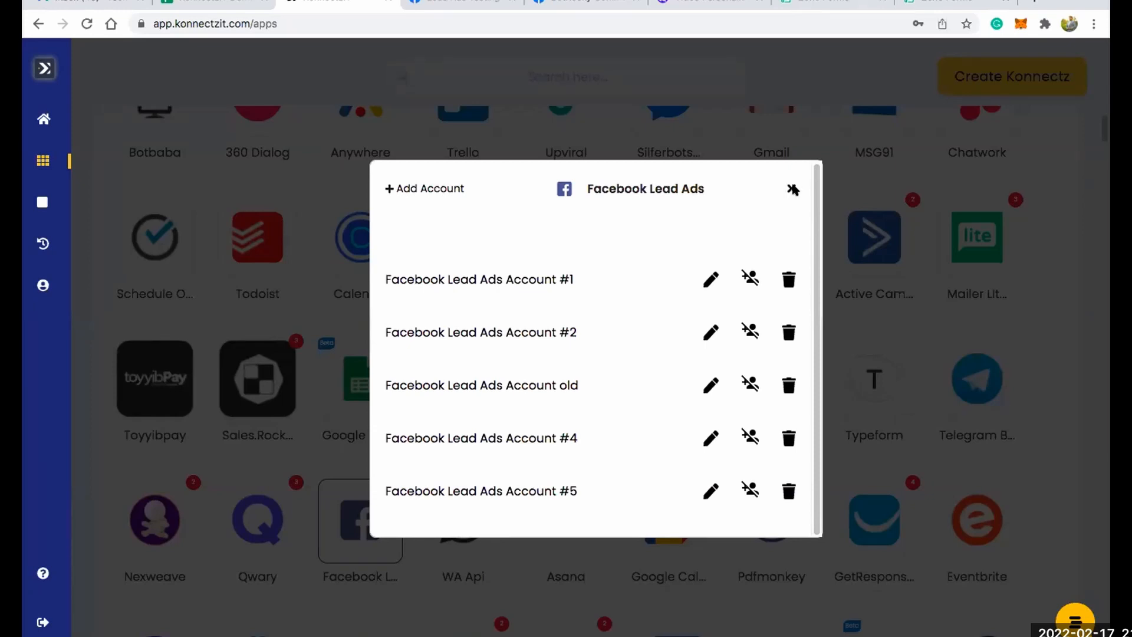
click(793, 189)
scroll(844, 237, up, 1)
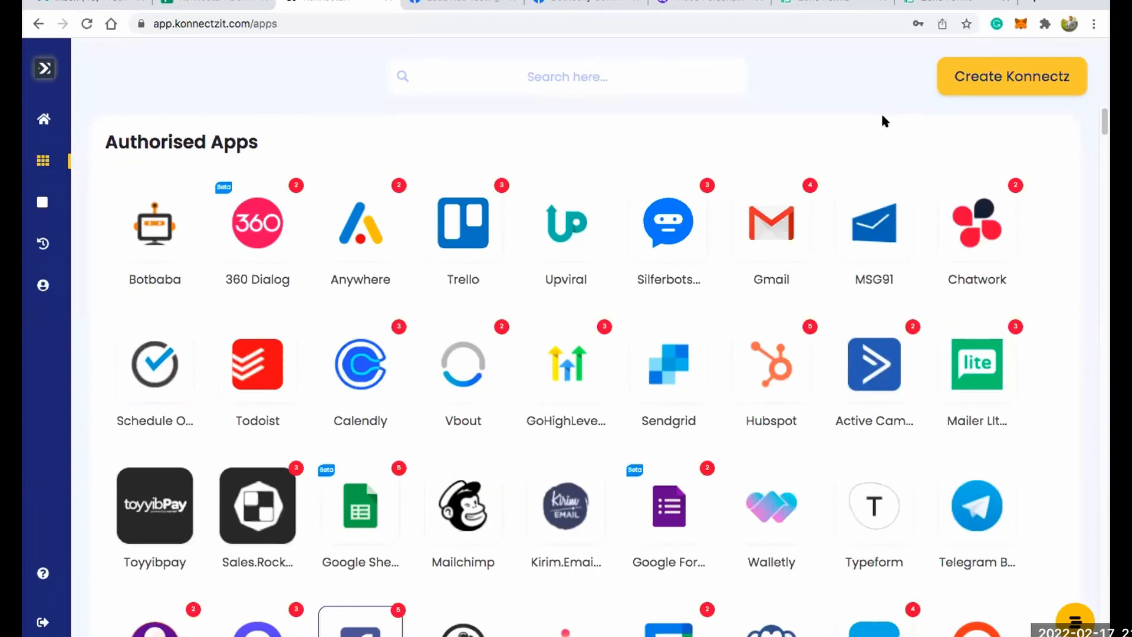
Create a new Konnectz named "Facebook Lead ads to Google Sheets".
click(981, 81)
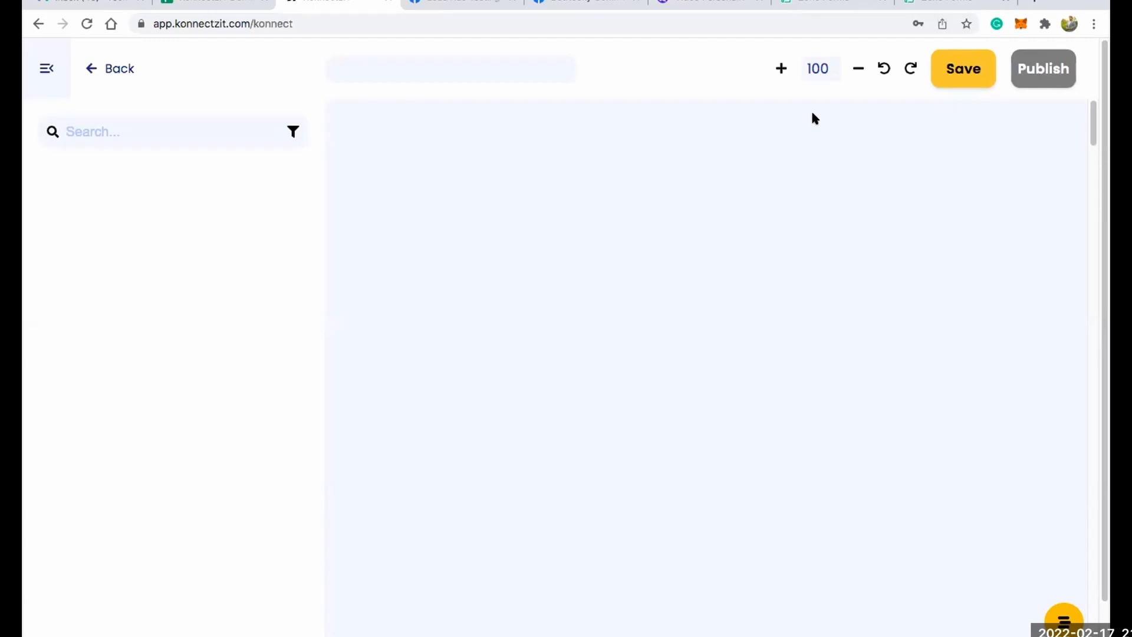
text(Face)
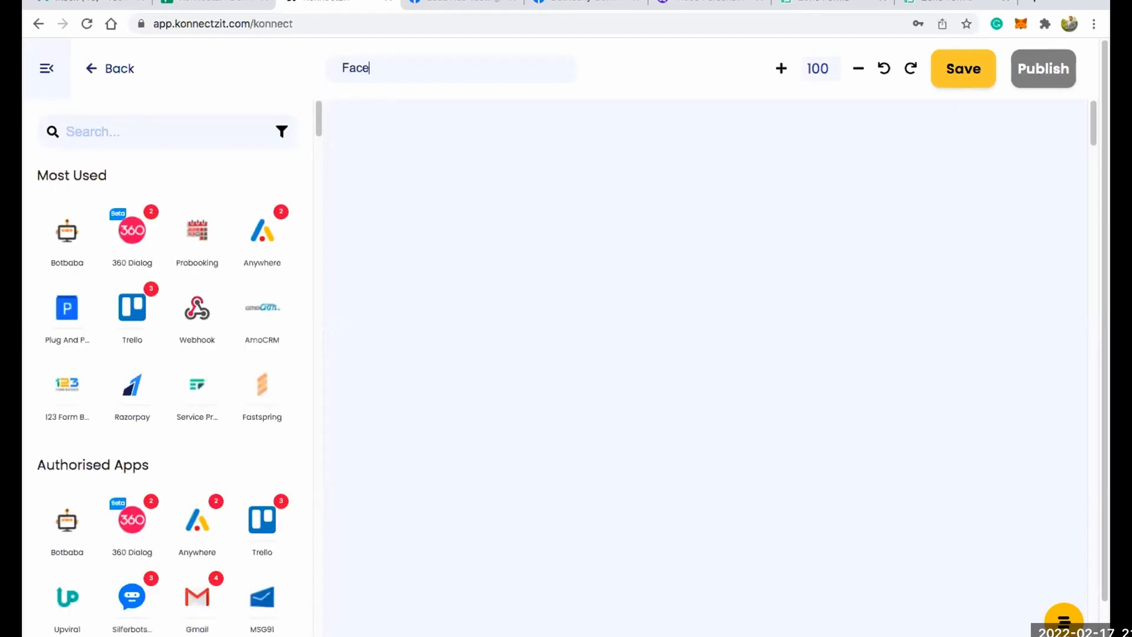
text(book Lead ads tp)
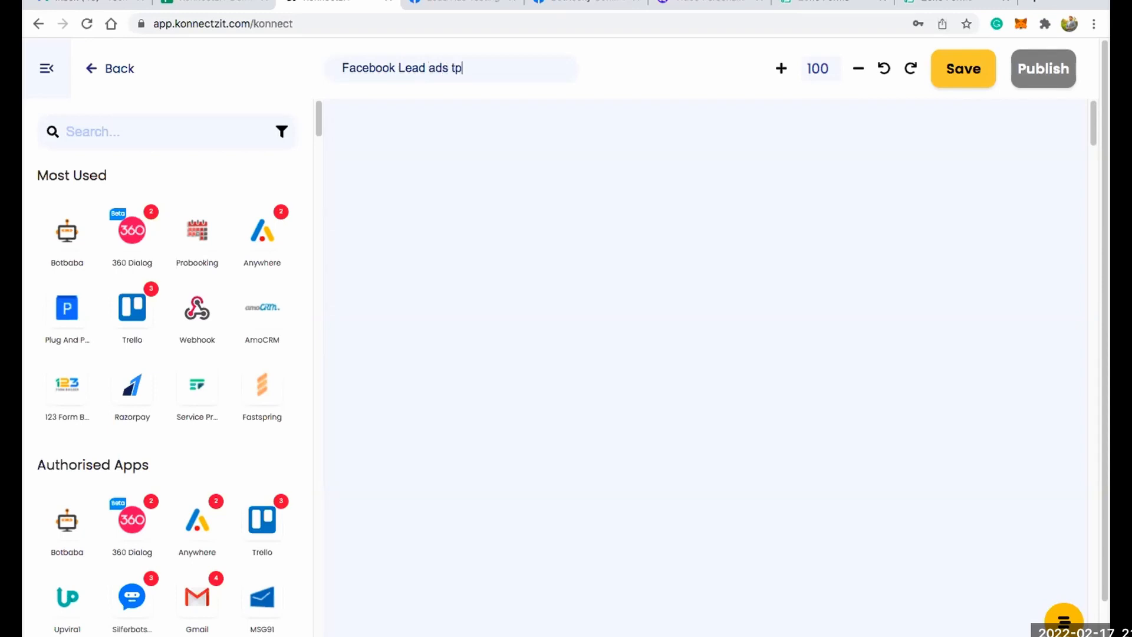
key(BackSpace)
text(o Google Sheets)
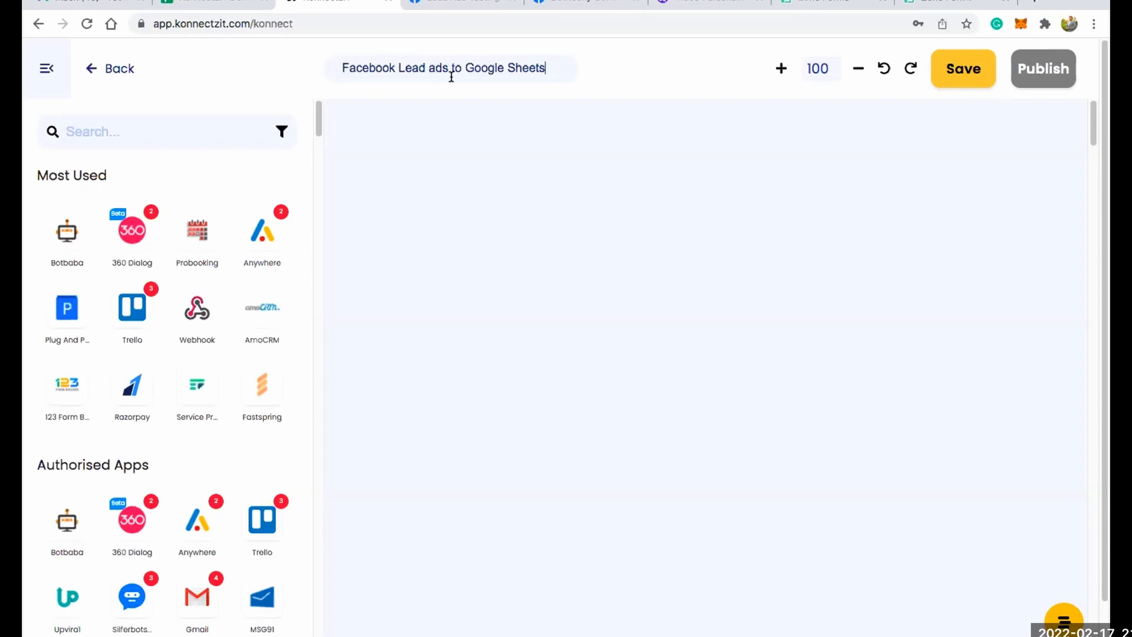
Search the apps for "facebook", place Facebook Lead Ads on the canvas, and collapse the app list.
click(99, 129)
text(facebook)
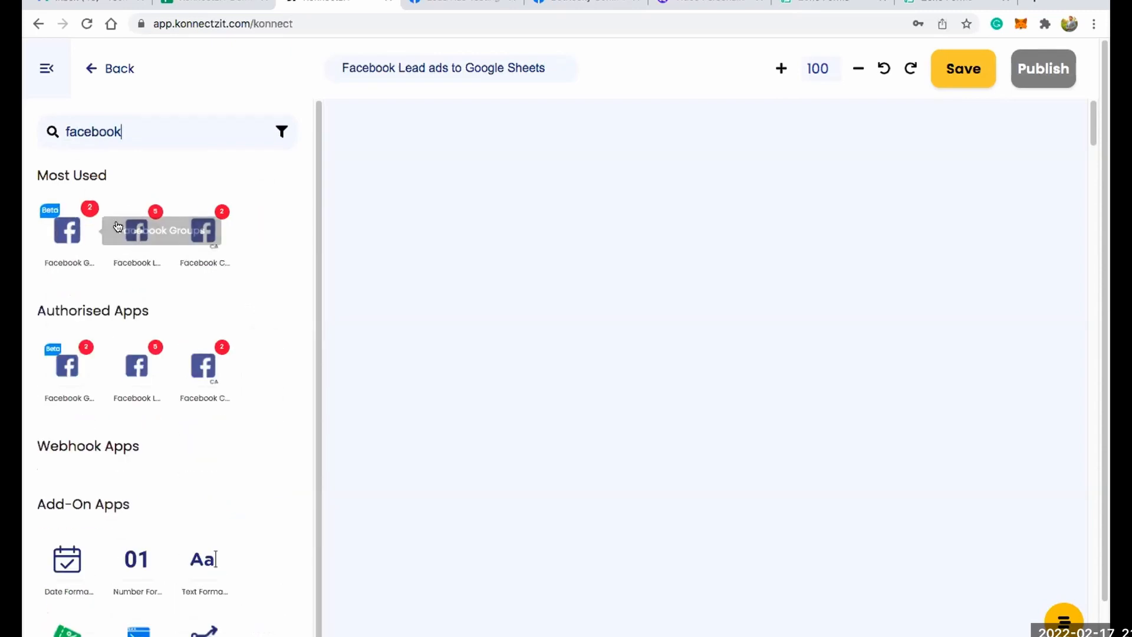
drag(131, 230, 465, 171)
click(46, 69)
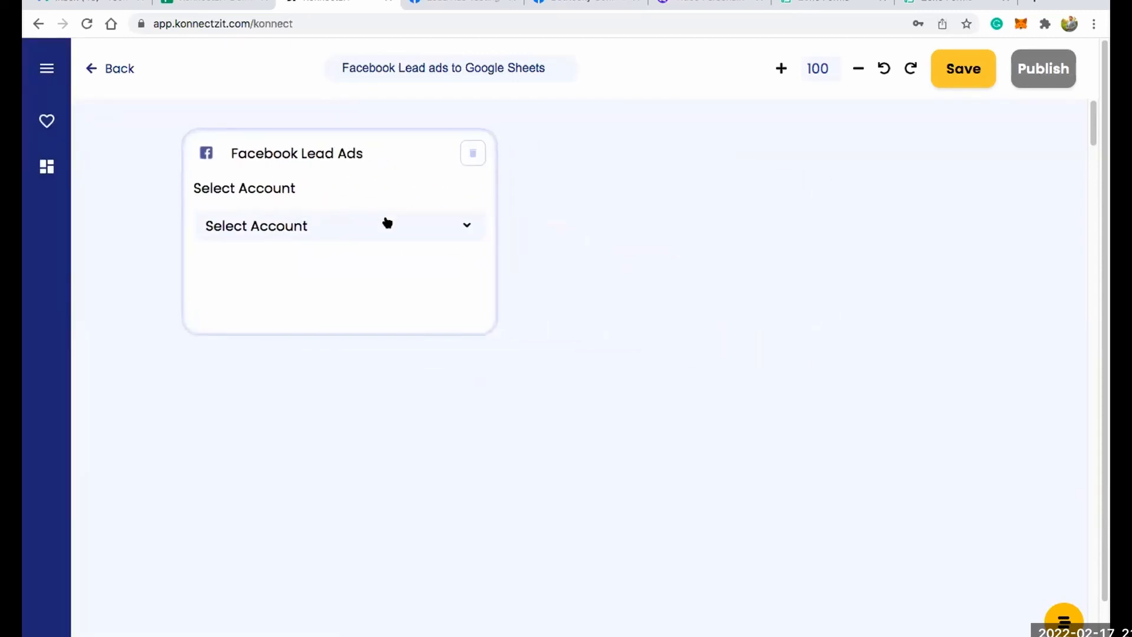
Set the Facebook Lead Ads account to "Facebook Lead Ads Account old" and its trigger to New Lead.
click(387, 223)
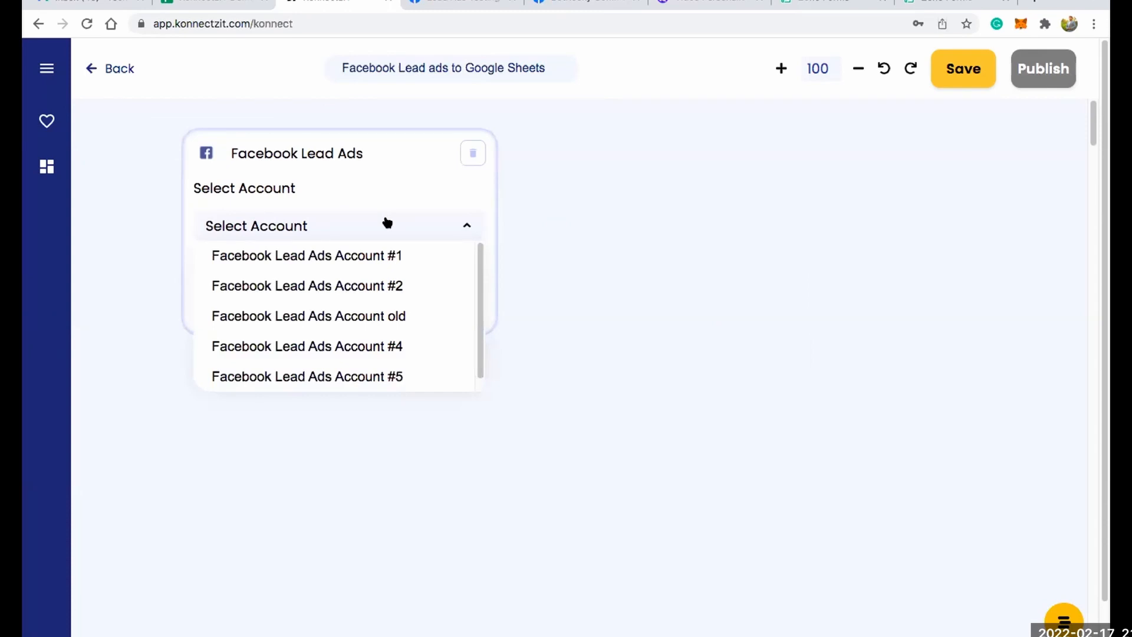
click(344, 322)
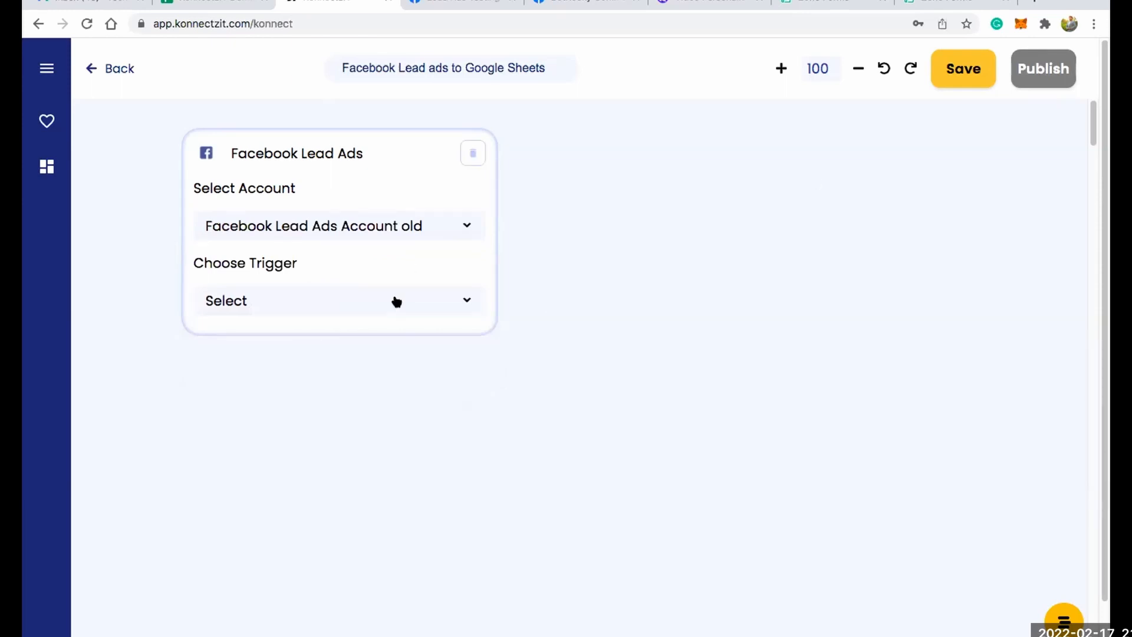
click(396, 302)
click(365, 327)
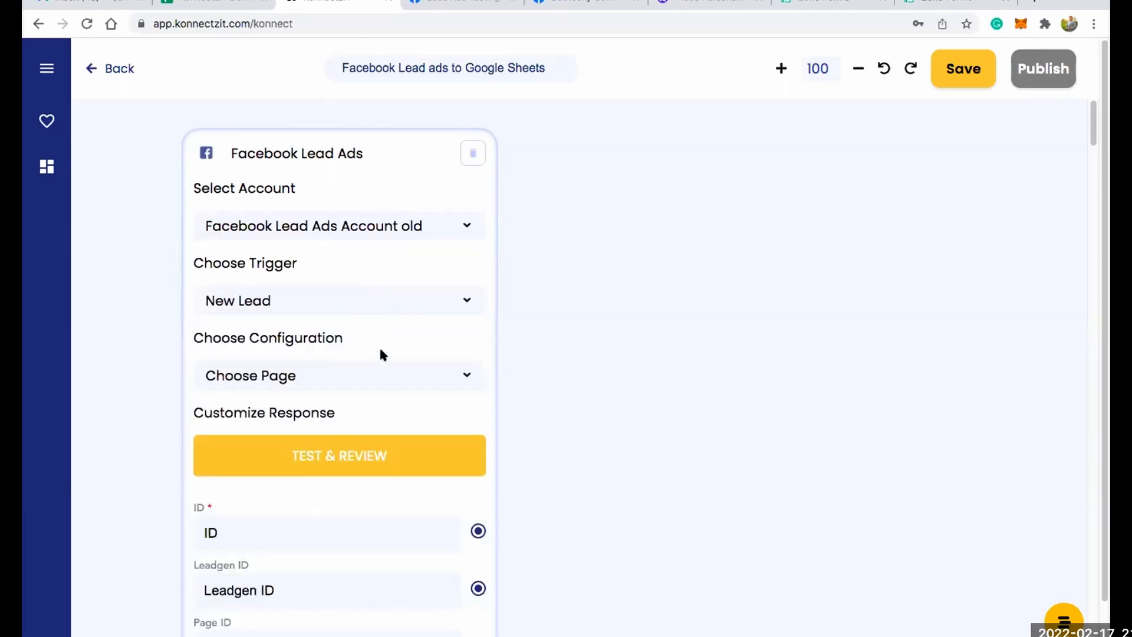
Set the Facebook Lead Ads page to Test and its lead form to KonnectzIT Demo-Options.
click(388, 379)
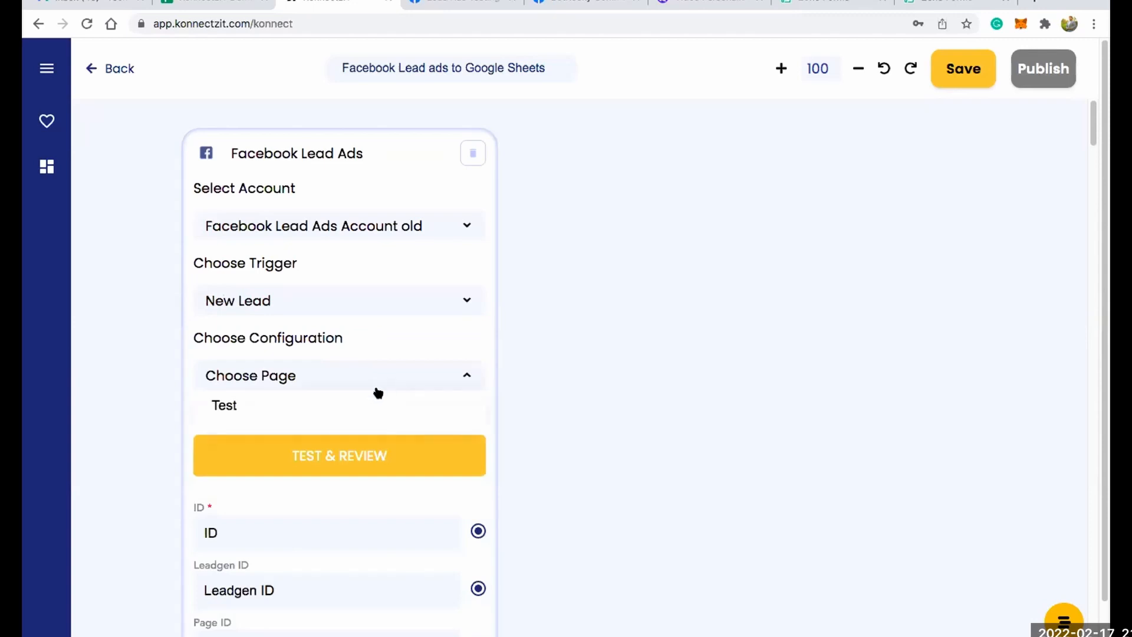
click(368, 402)
click(374, 415)
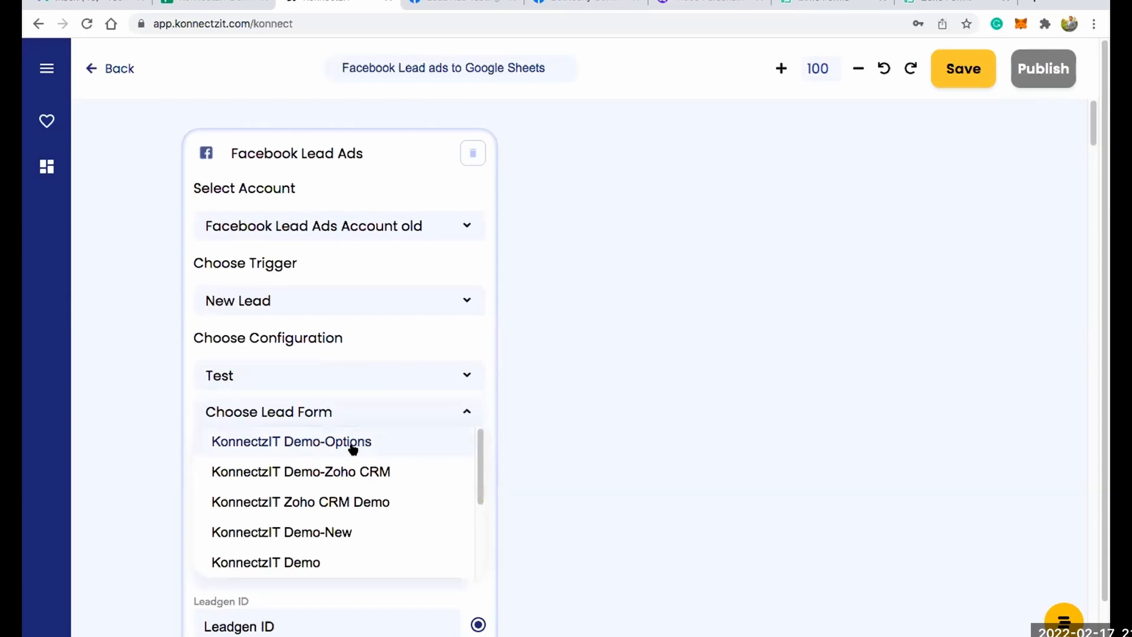
click(354, 444)
Run Test & Review on the Facebook Lead Ads trigger.
scroll(671, 300, down, 1)
scroll(669, 300, down, 3)
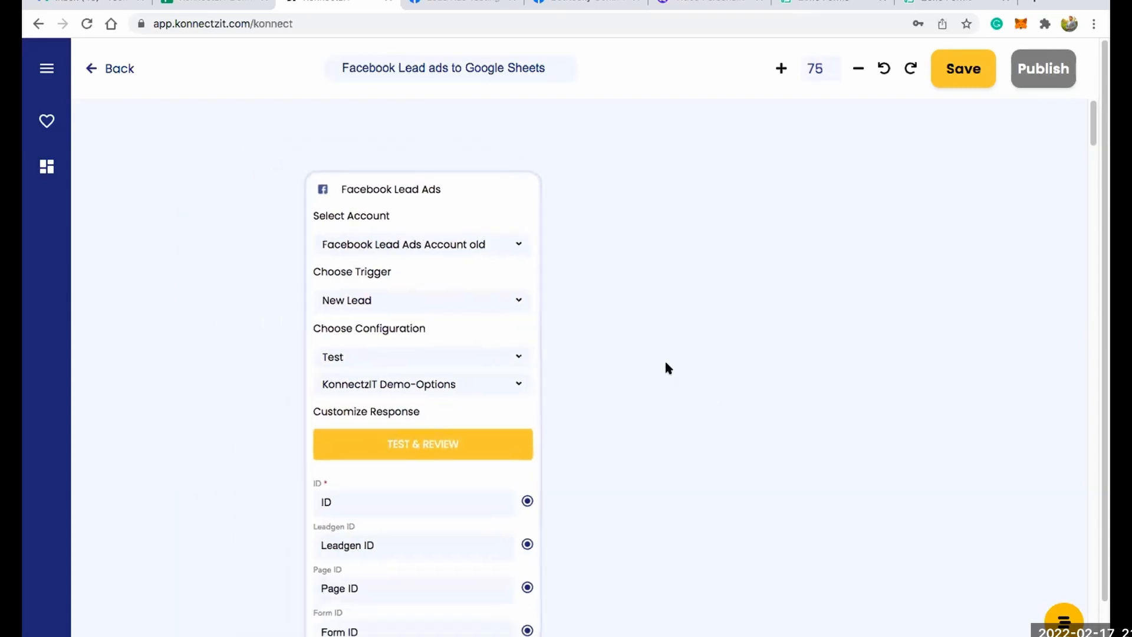
scroll(653, 359, down, 2)
drag(659, 386, 659, 387)
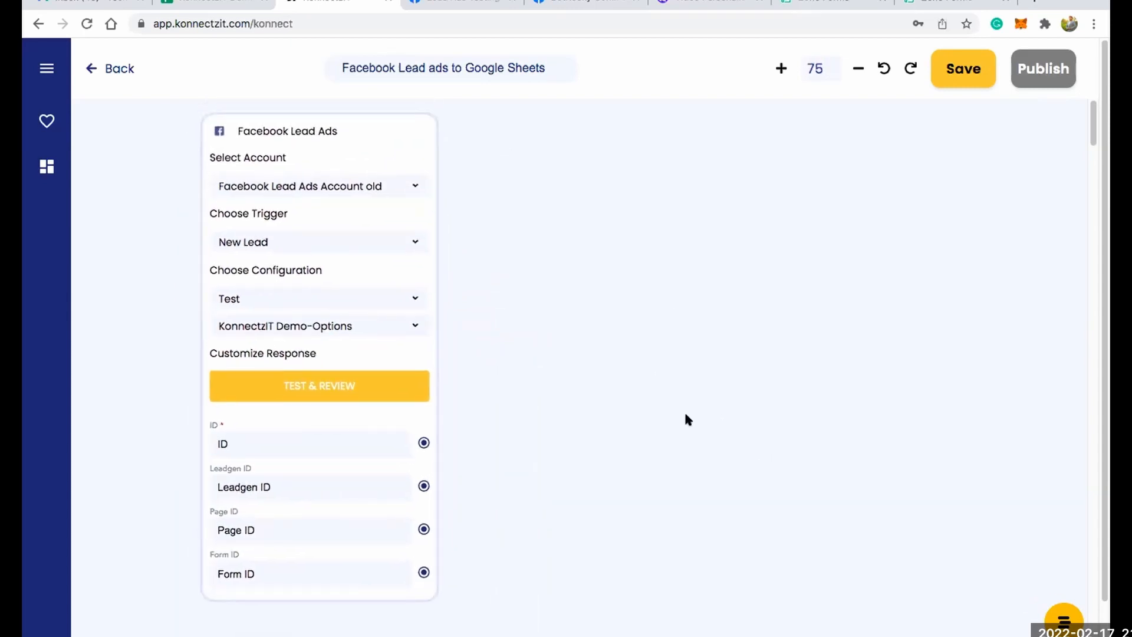
click(323, 384)
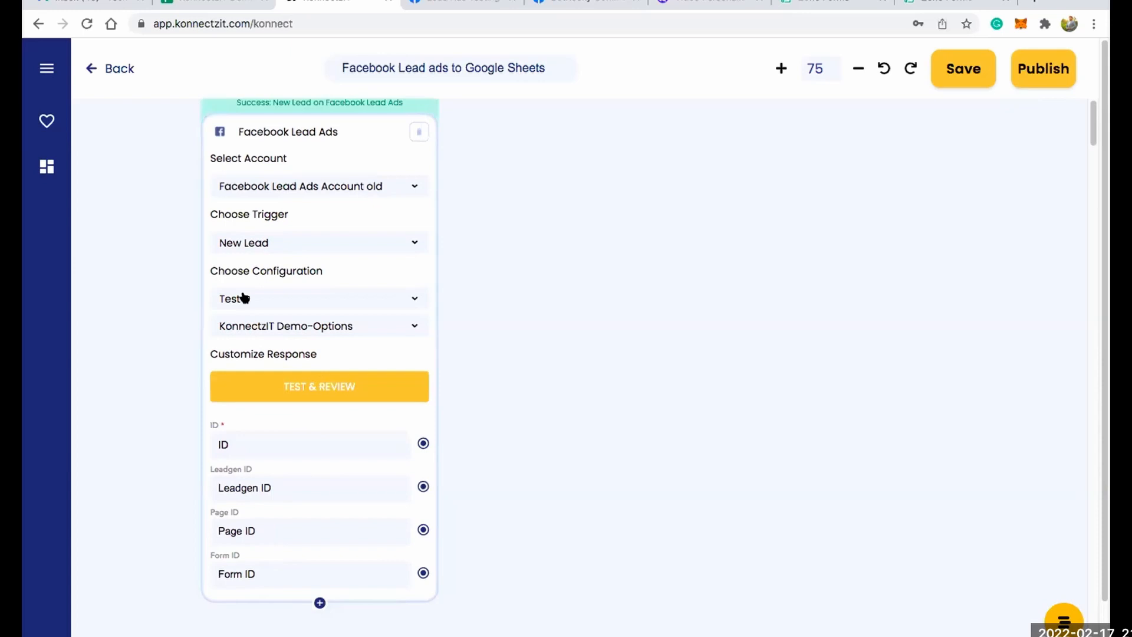
Add the Email, Full_name and Phone_number response fields to the Facebook Lead Ads card.
scroll(292, 274, down, 3)
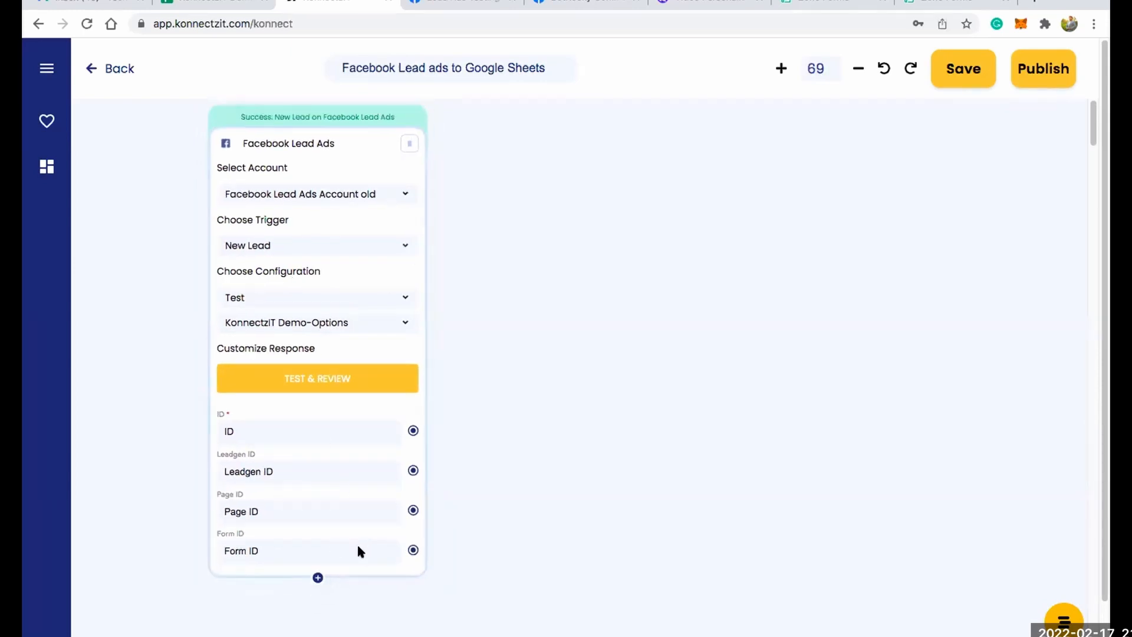
scroll(354, 200, up, 5)
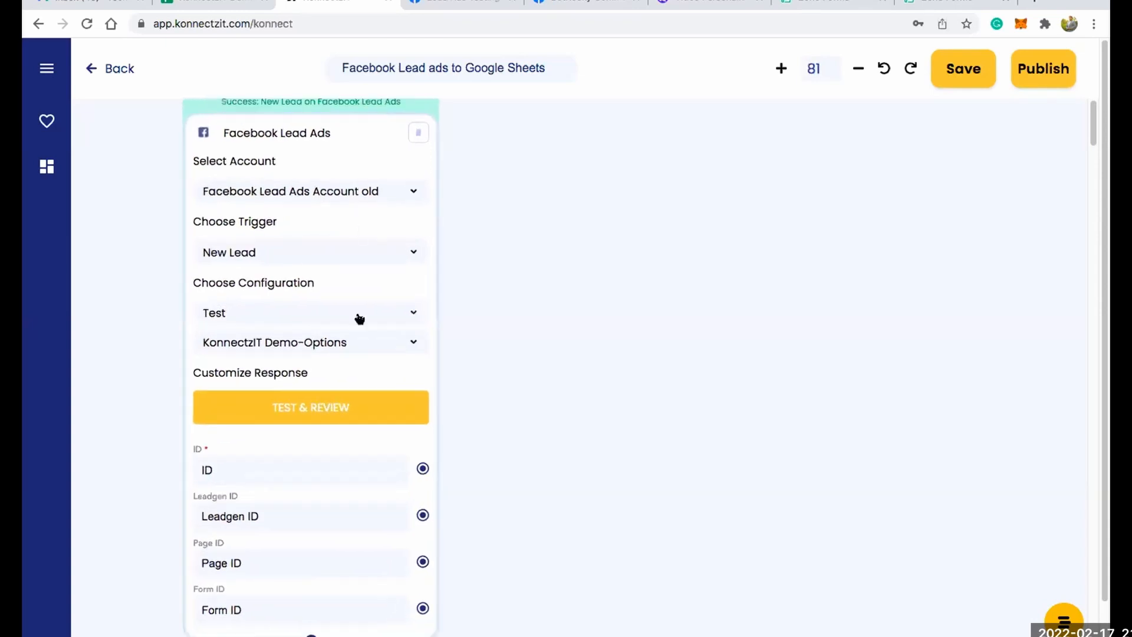
drag(641, 423, 655, 311)
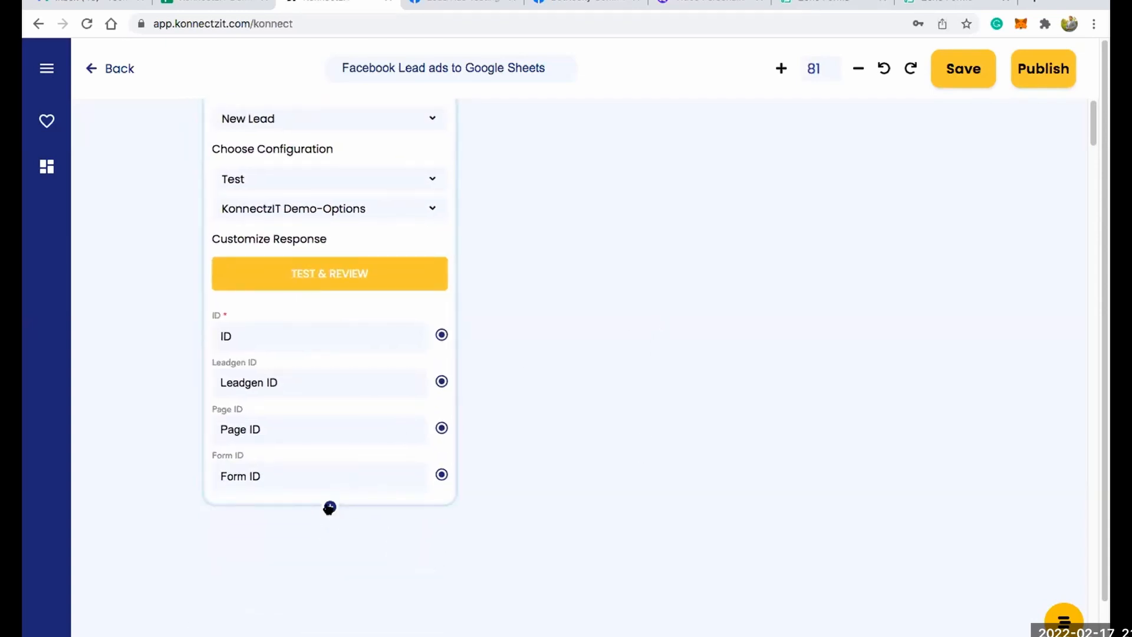
click(329, 508)
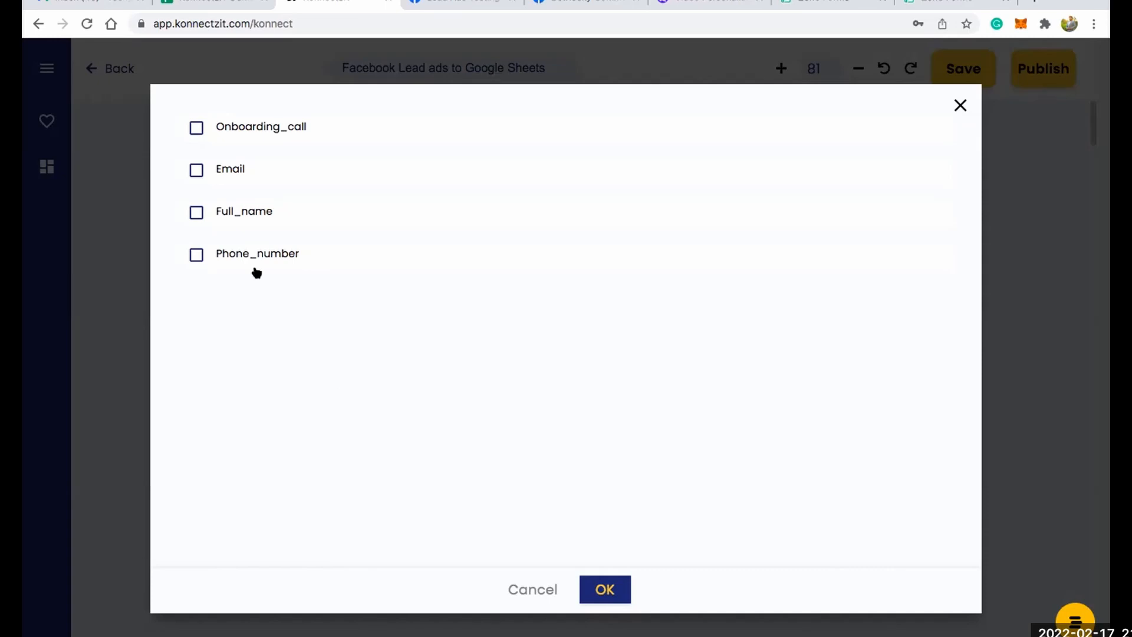
click(196, 170)
click(197, 213)
click(196, 254)
click(604, 589)
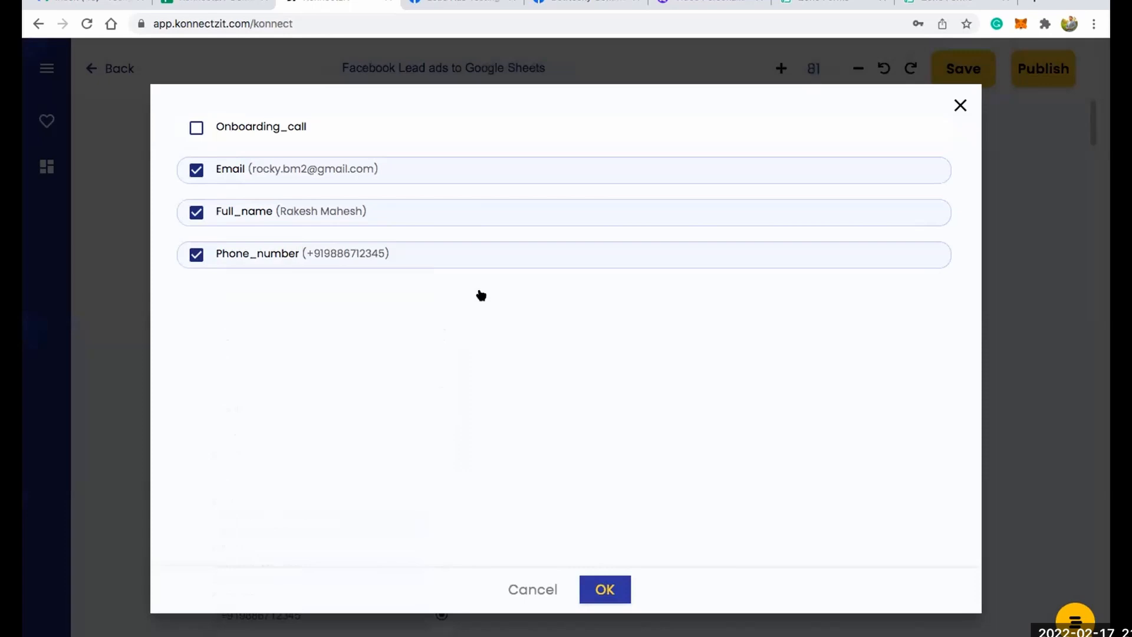
Search the apps for "sheet", place Google Sheet on the canvas beside Facebook Lead Ads, and collapse the app list.
scroll(591, 280, up, 2)
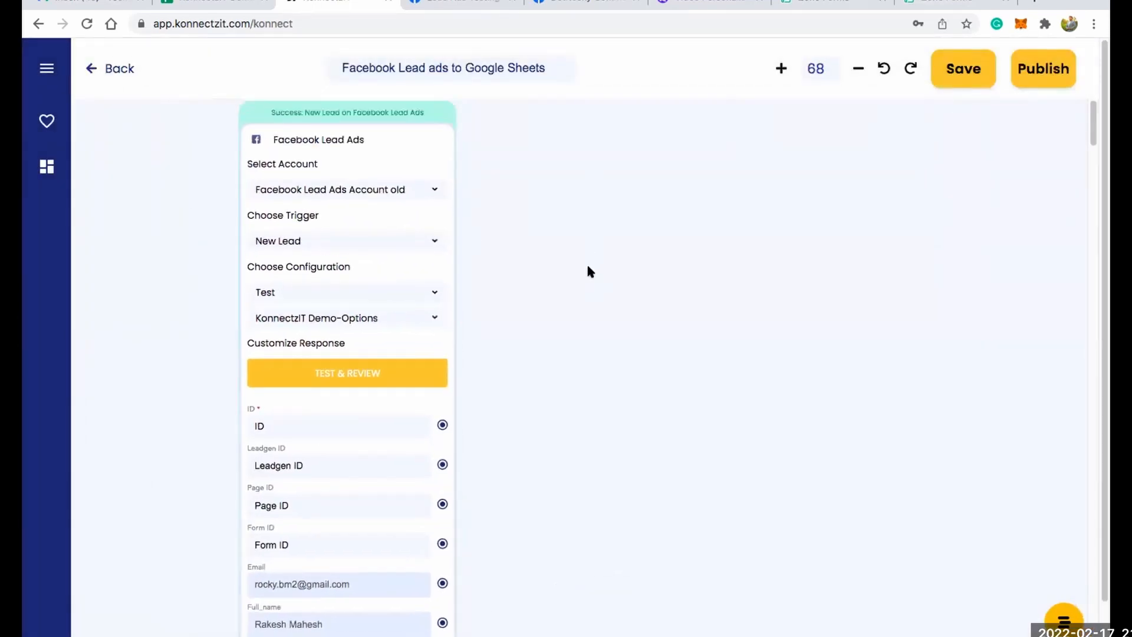
scroll(587, 258, down, 2)
scroll(586, 255, up, 3)
scroll(586, 254, up, 2)
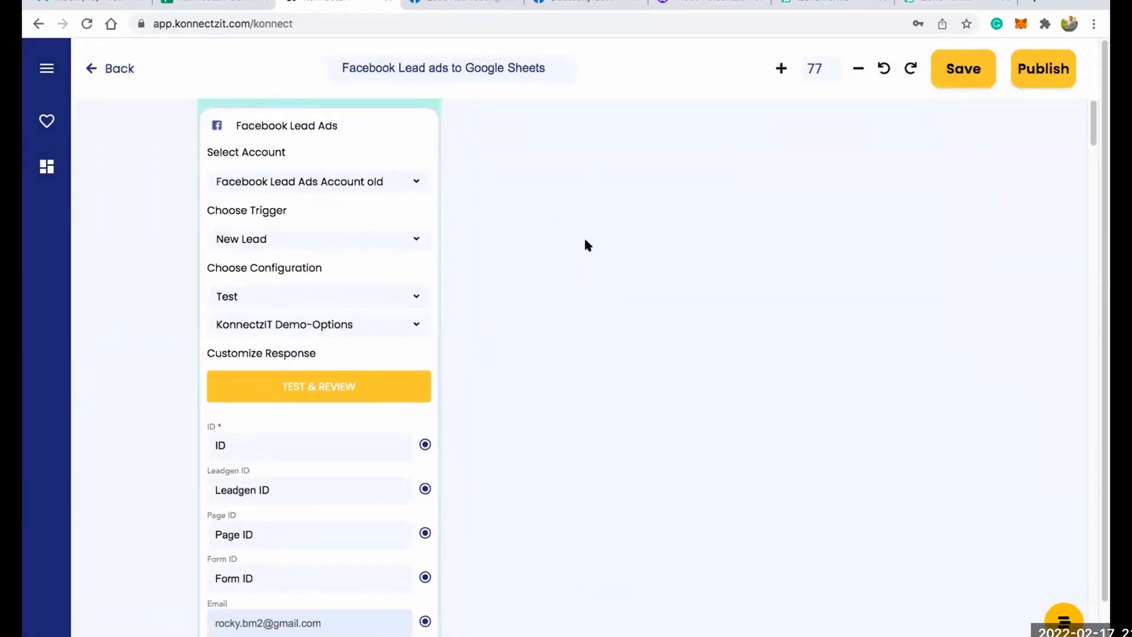
click(50, 67)
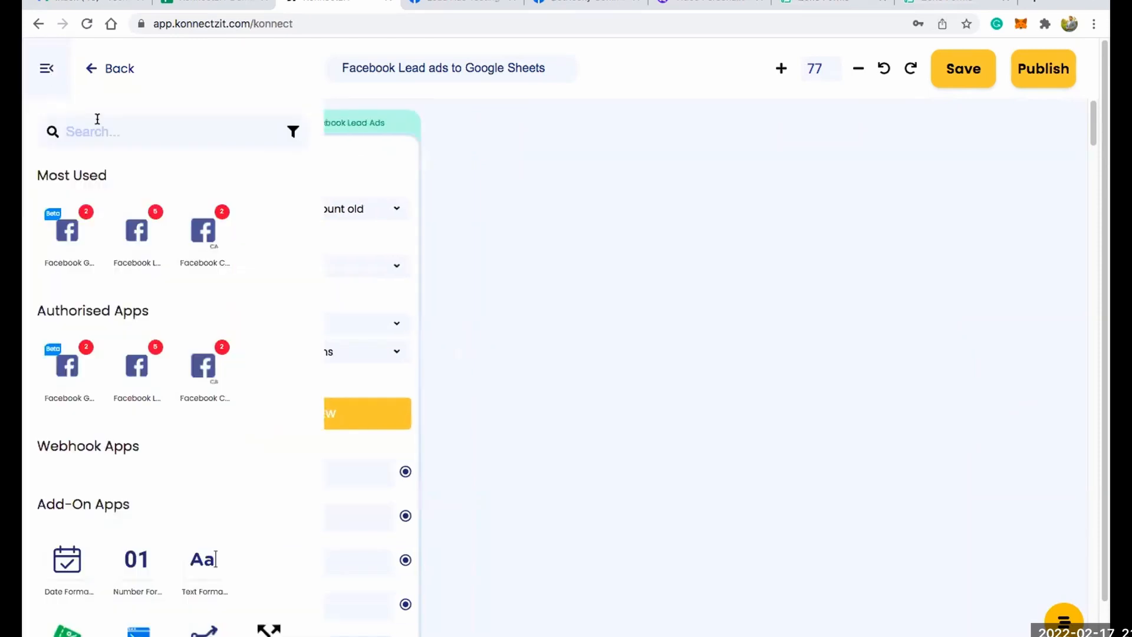
click(99, 122)
text(sheet)
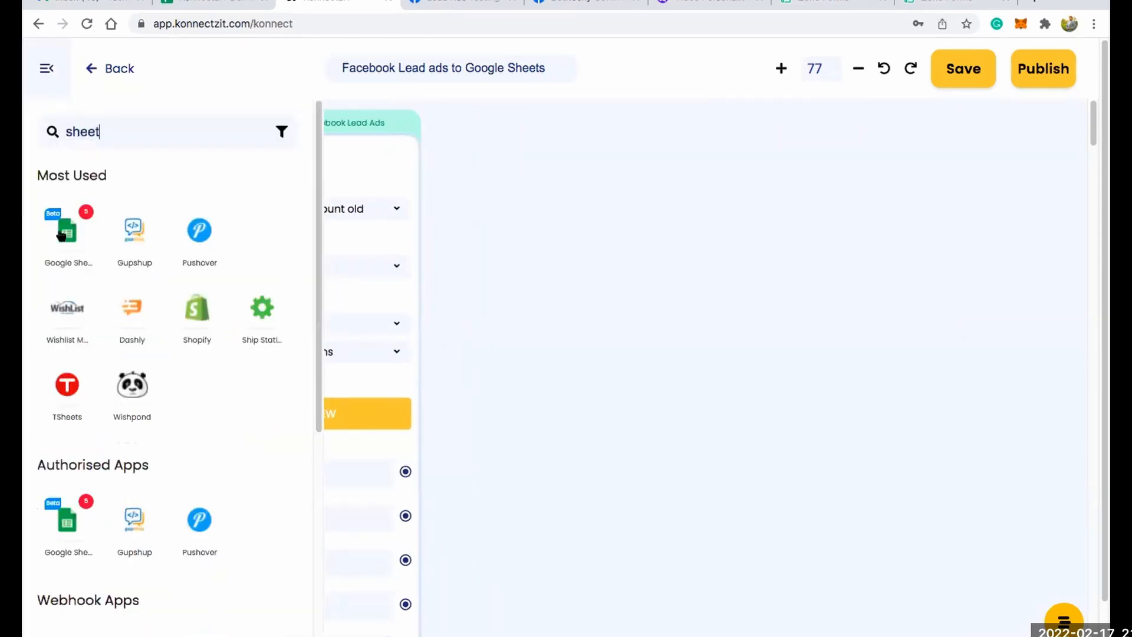
drag(67, 230, 543, 143)
click(47, 69)
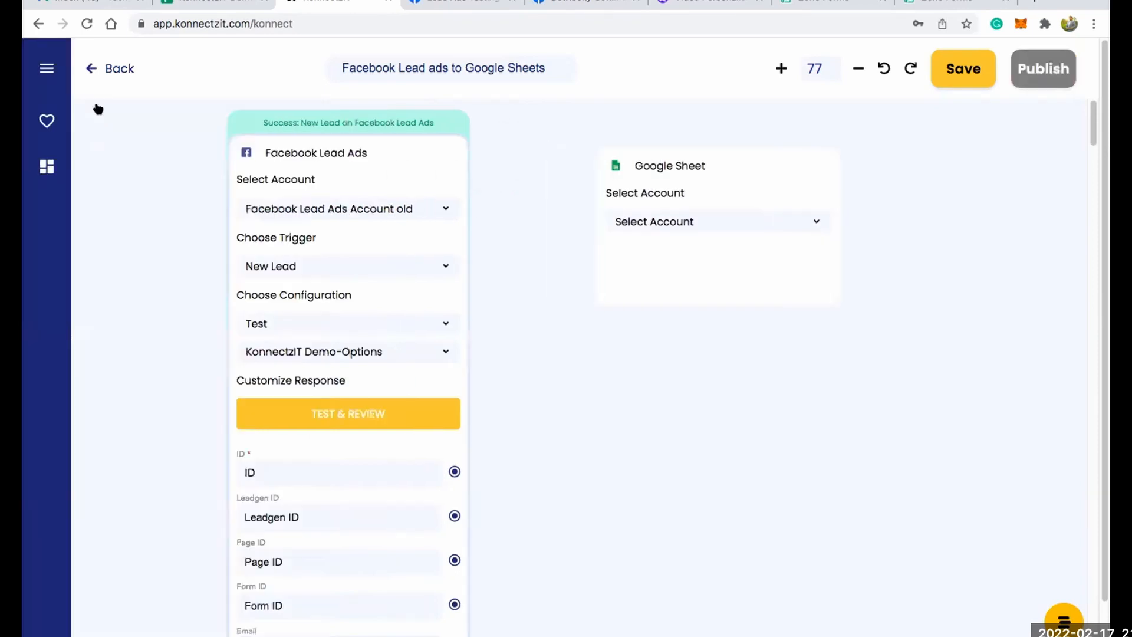
Configure the Google Sheet card with Google Sheet Account #2, the Create Spreadsheet Row action and the KonnectzIT Demo Sheets spreadsheet.
scroll(710, 185, up, 5)
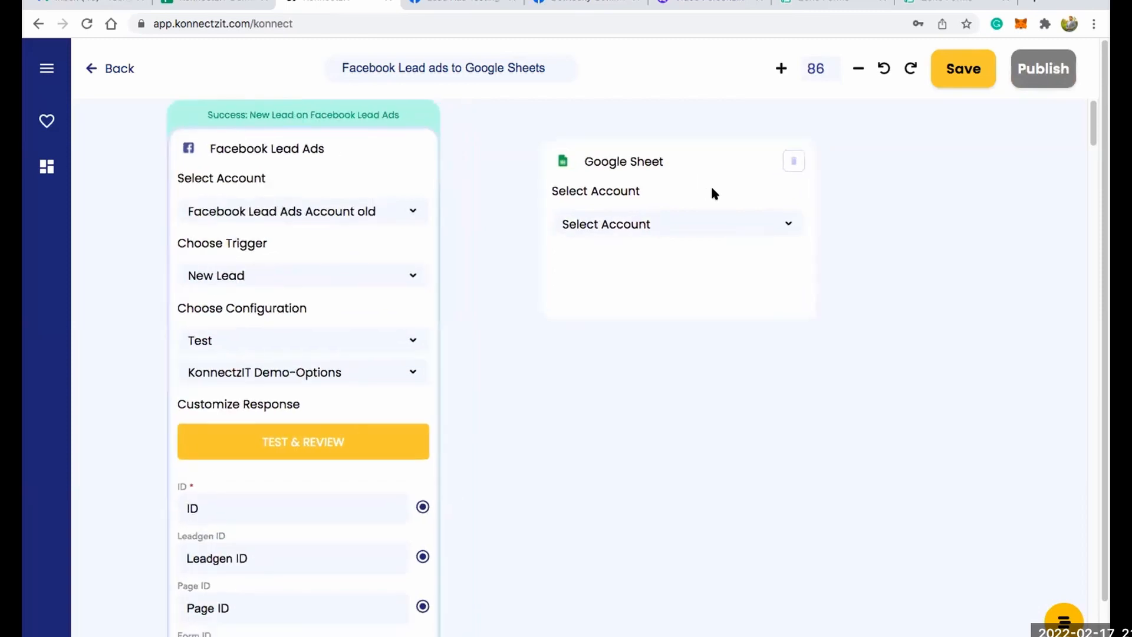
click(710, 234)
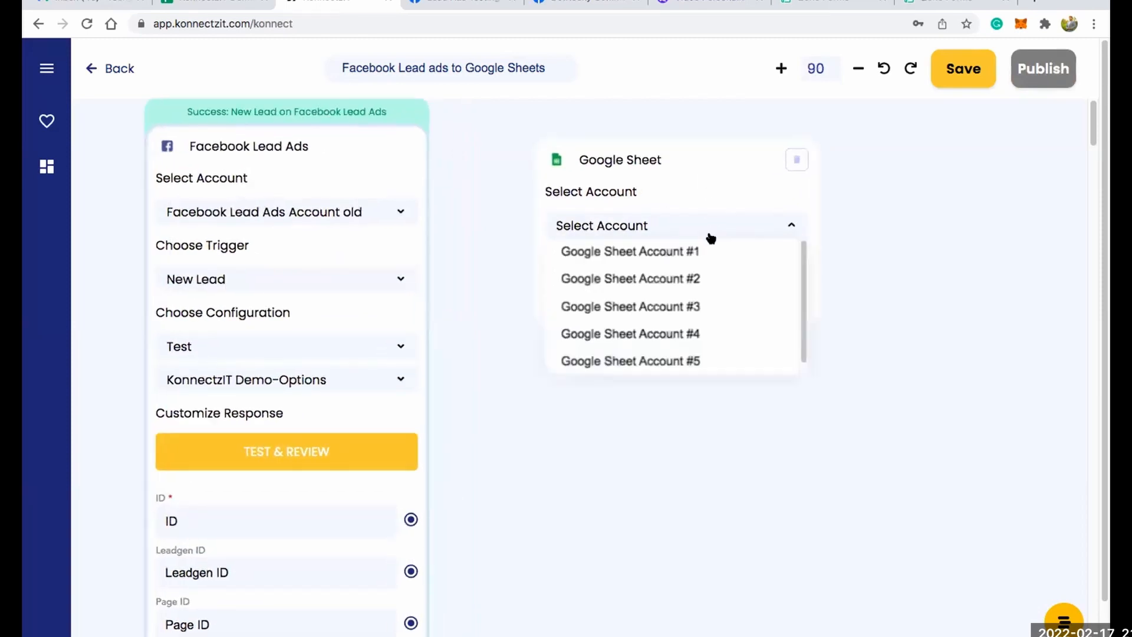
click(708, 280)
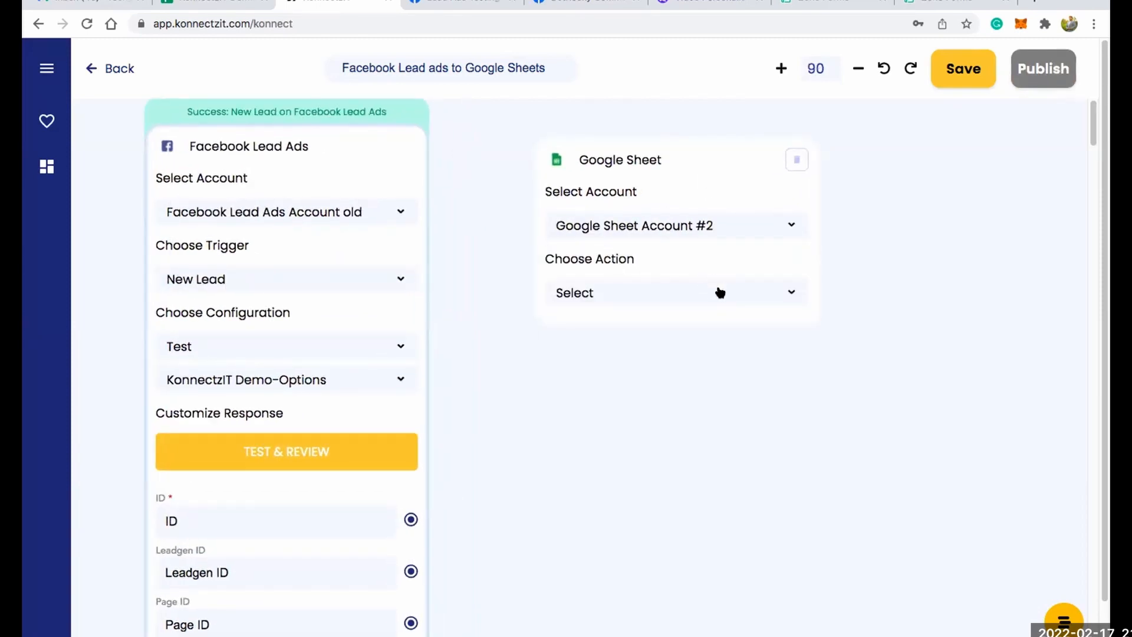
click(720, 293)
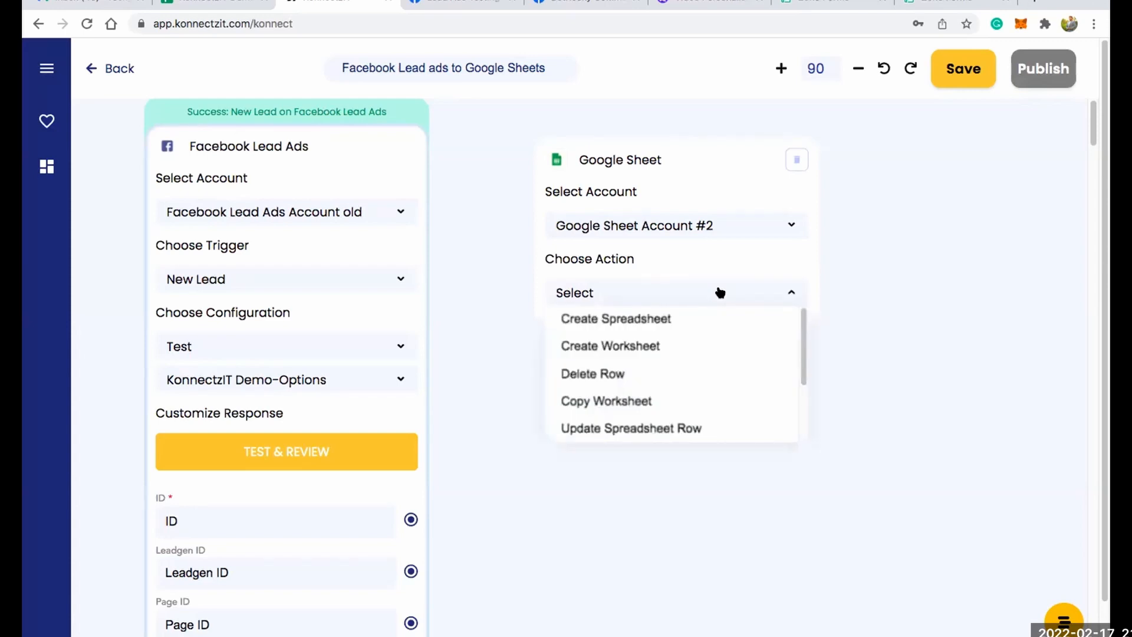
scroll(804, 351, down, 1)
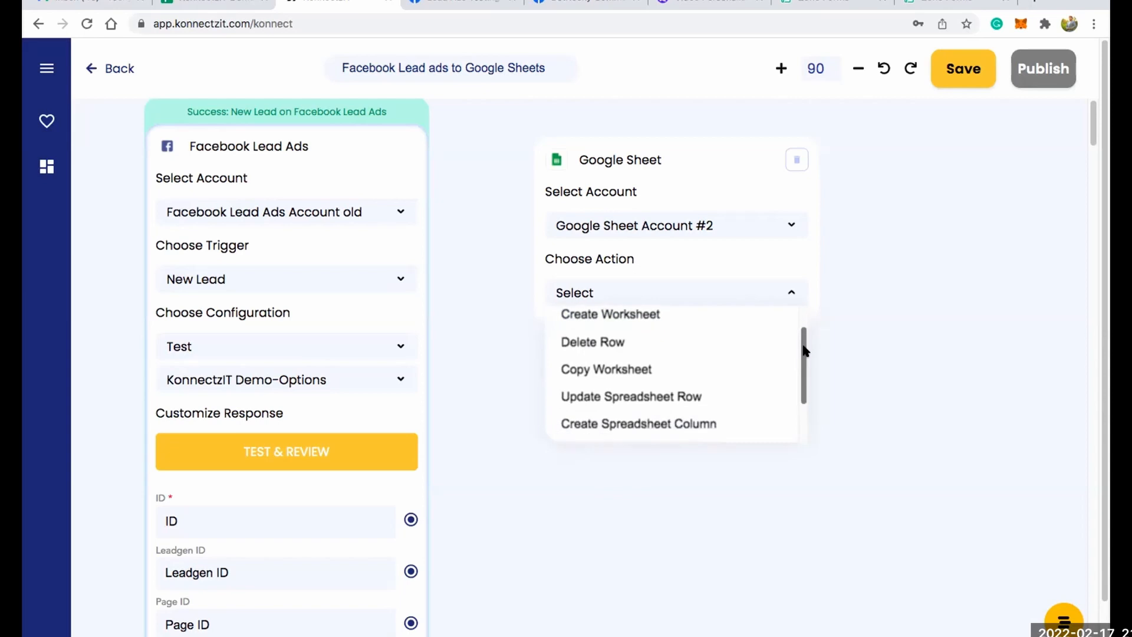
drag(804, 351, 809, 381)
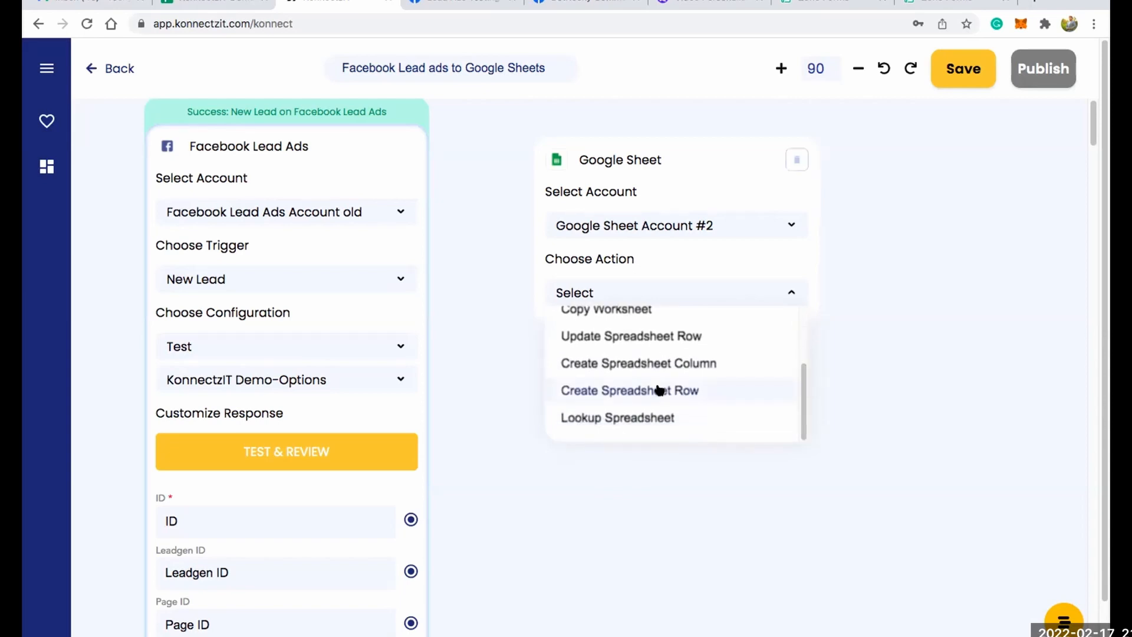
click(687, 389)
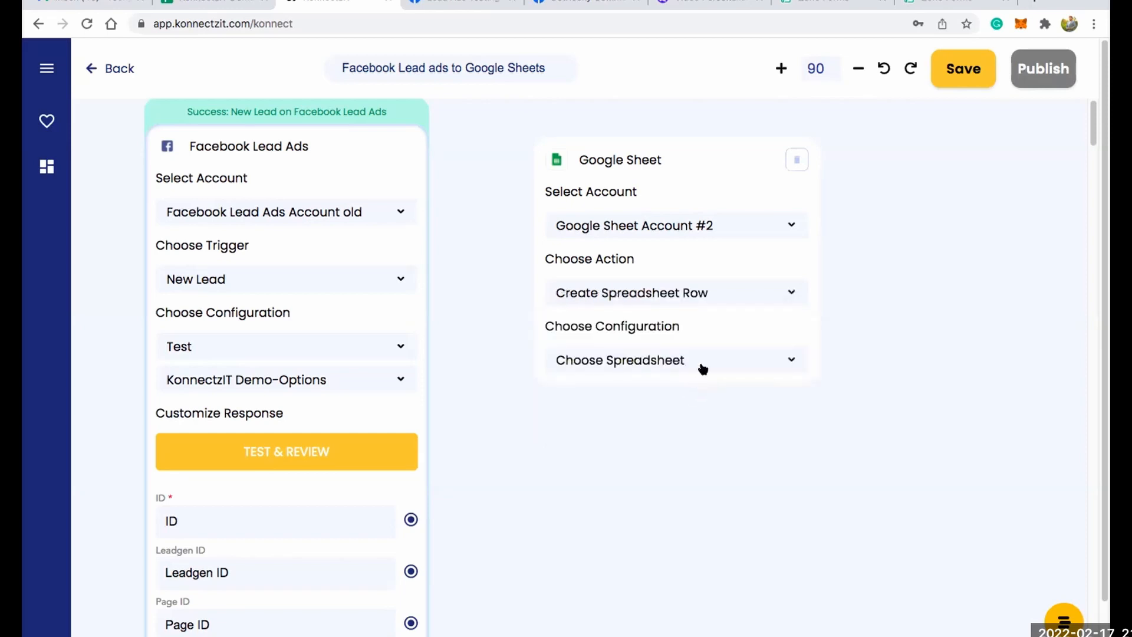
click(697, 353)
click(678, 385)
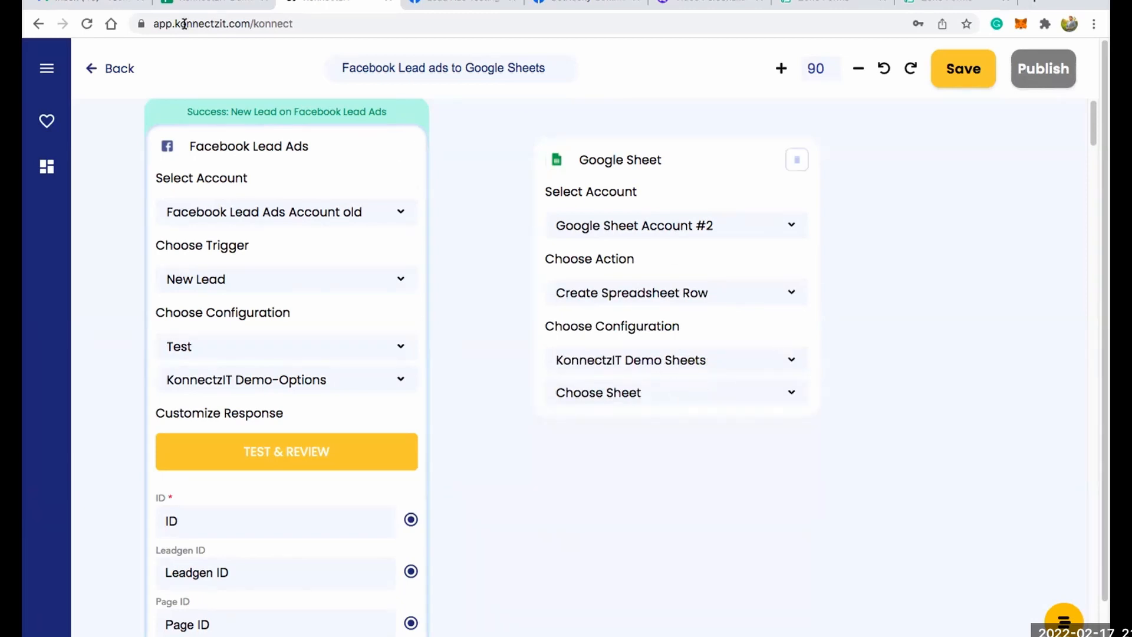
Switch to the KonnectzIT Demo Sheets spreadsheet in Google Sheets and examine its Name, Email and Phone column headers.
click(217, 4)
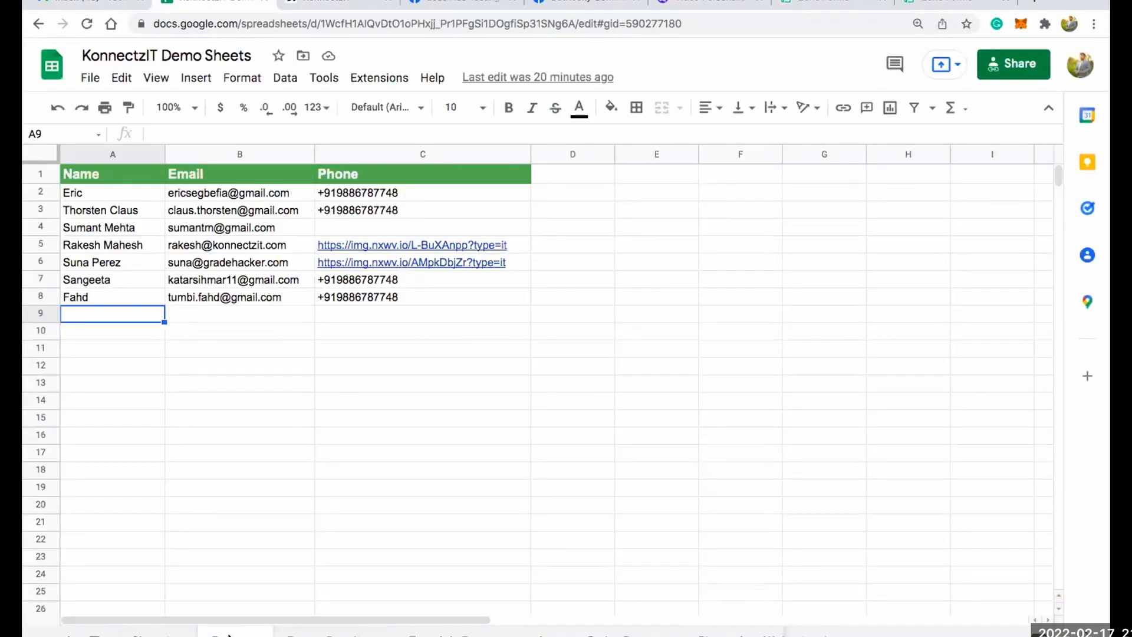
click(112, 173)
click(211, 169)
click(359, 173)
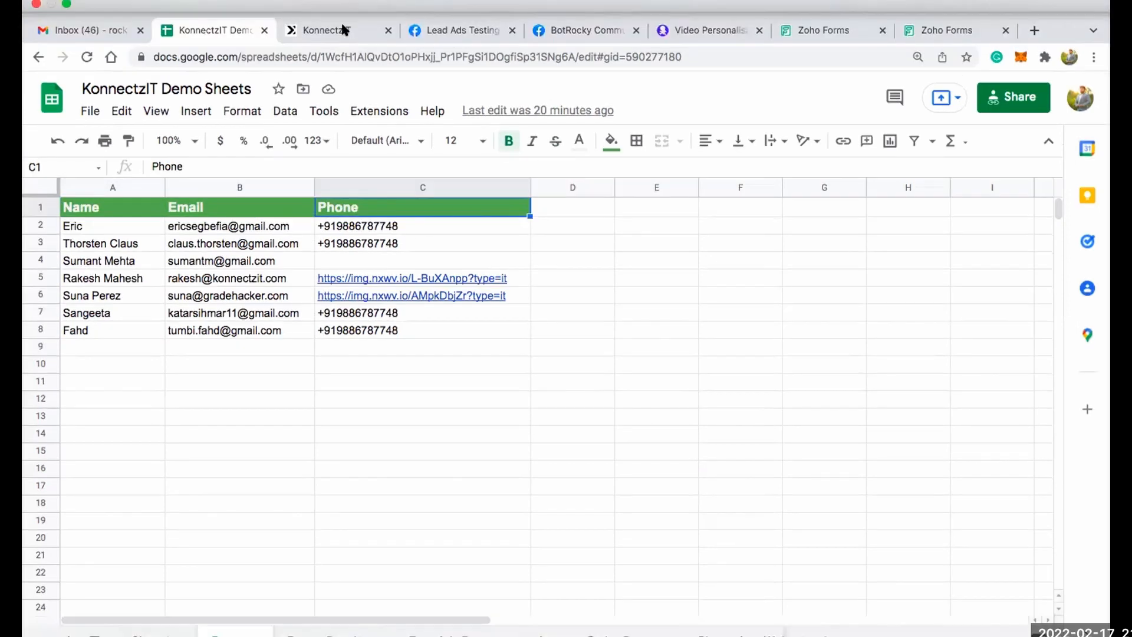
Return to KonnectzIT and set the Google Sheet card's sheet to Demo.
click(343, 29)
click(647, 398)
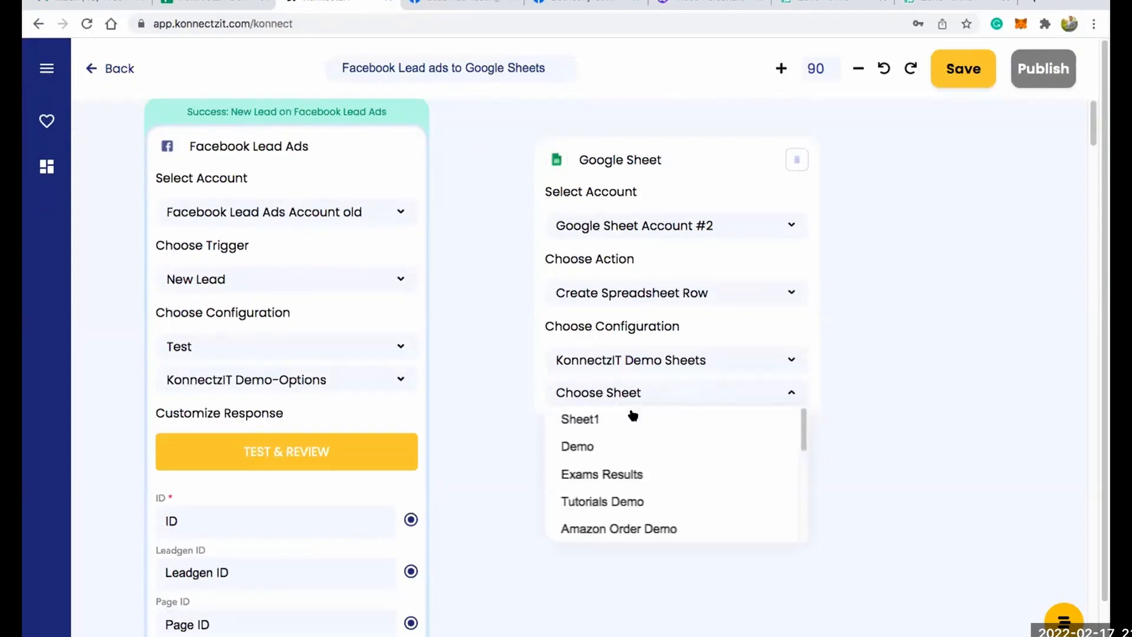
click(613, 447)
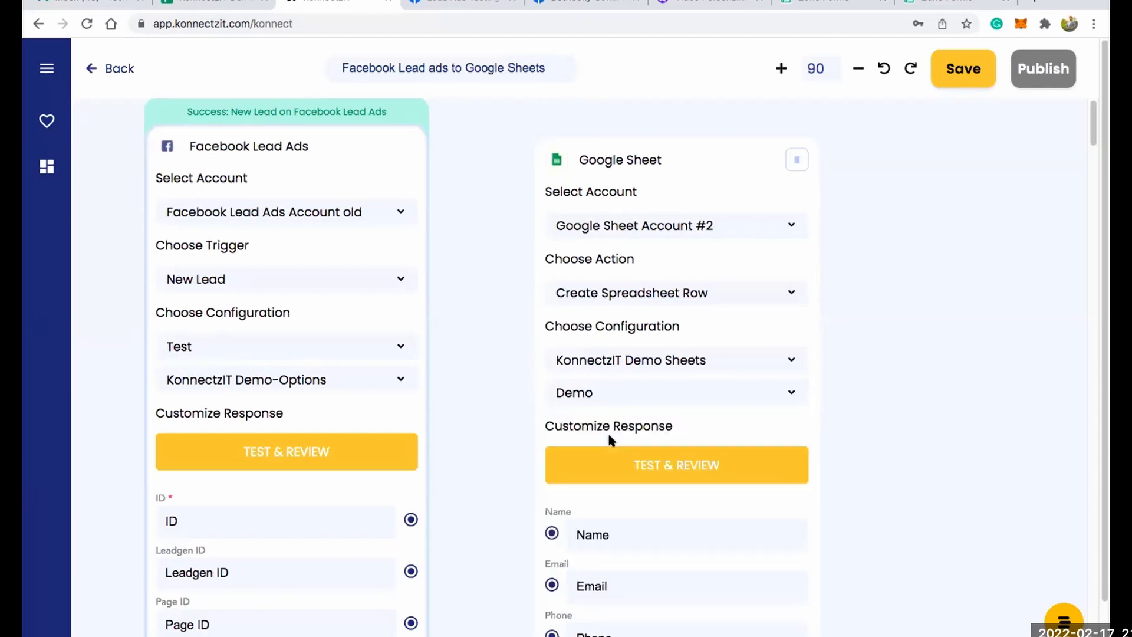
Map the lead's Full_name, Email and Phone_number fields to the Google Sheet card's Name, Email and Phone fields.
scroll(609, 436, down, 2)
scroll(560, 389, down, 2)
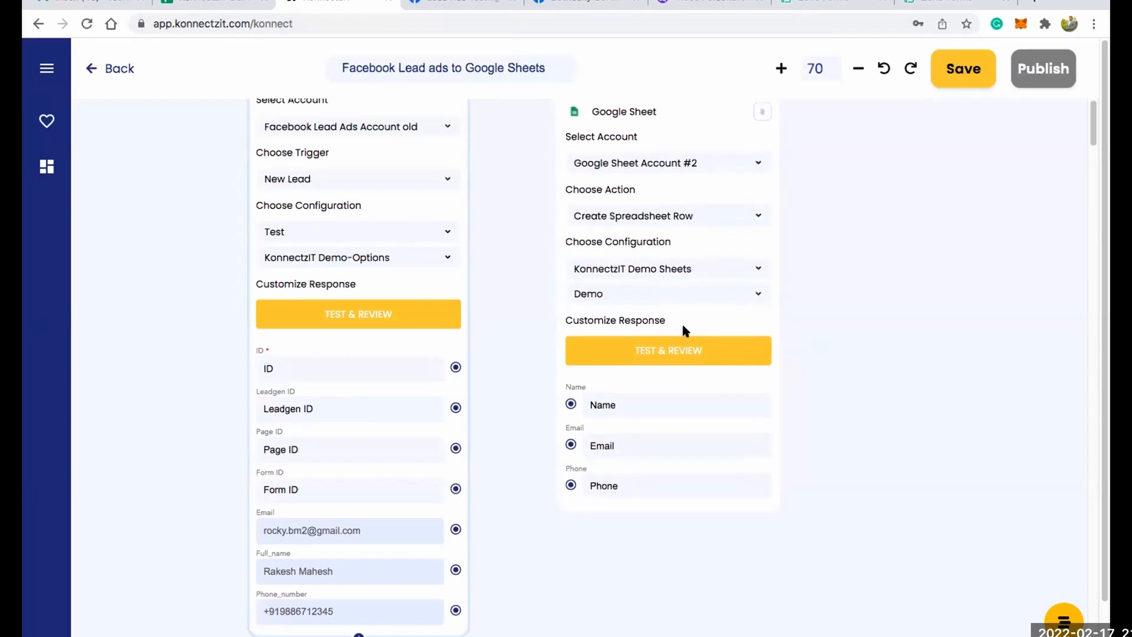
scroll(506, 455, down, 1)
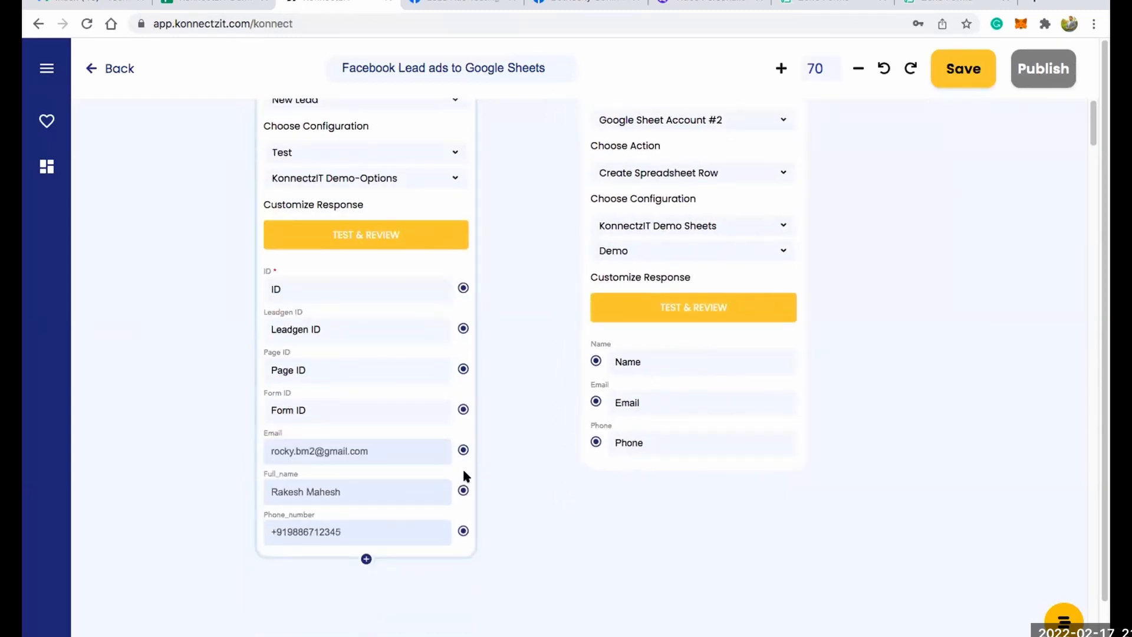
drag(489, 475, 596, 358)
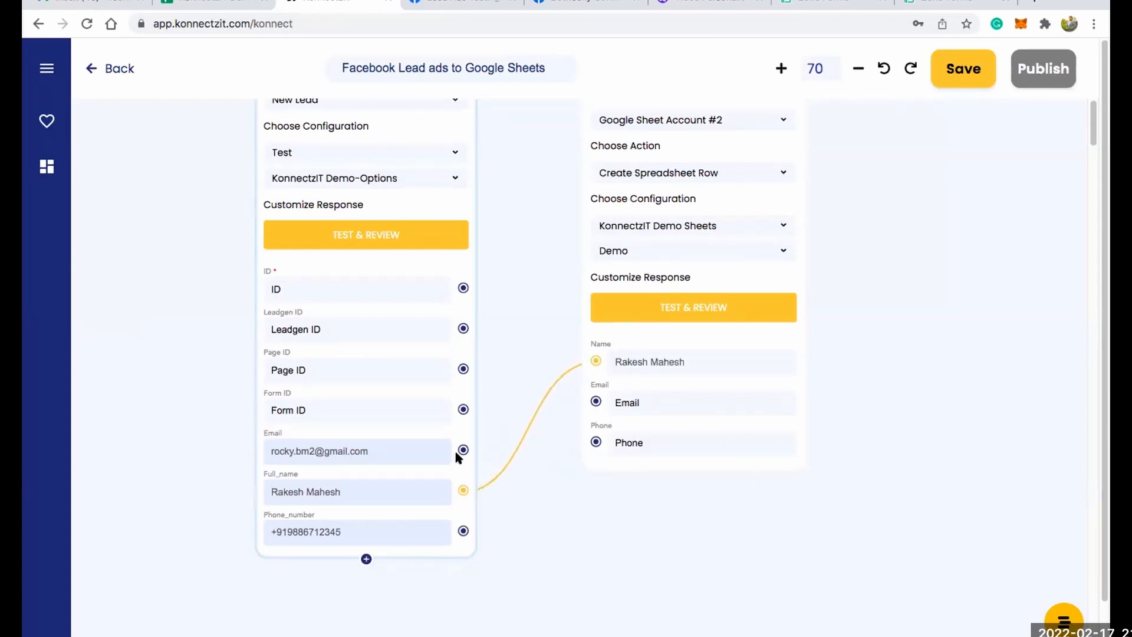
drag(513, 433, 595, 401)
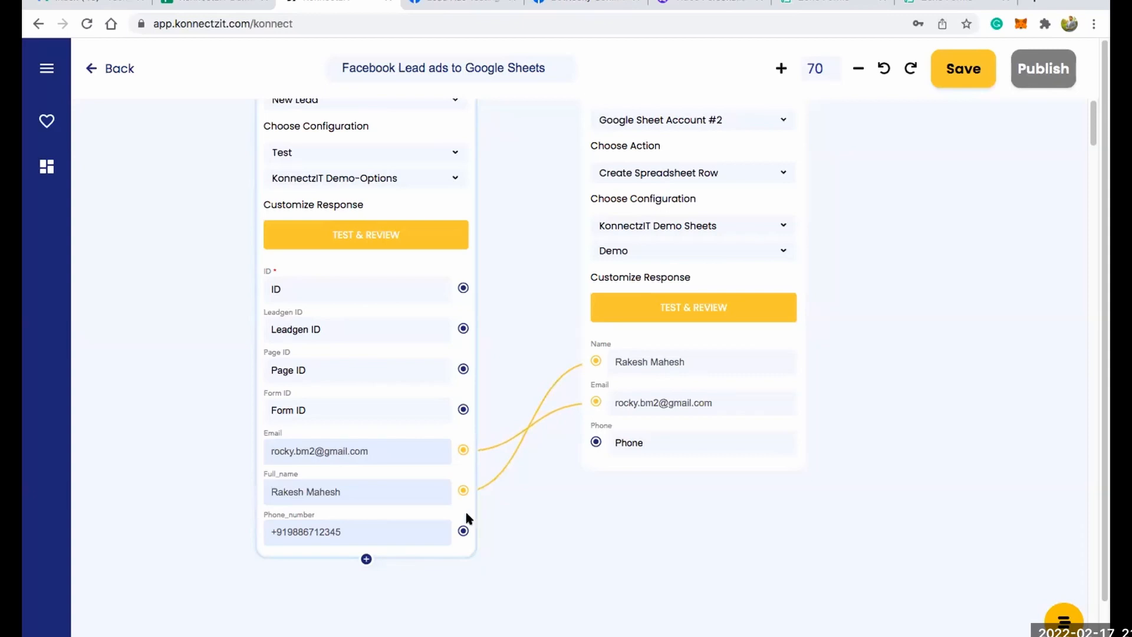
drag(558, 463, 597, 444)
Run Test & Review on the Google Sheet action, and check the lead's name and email in row 9 of the spreadsheet in Google Sheets.
scroll(978, 369, up, 3)
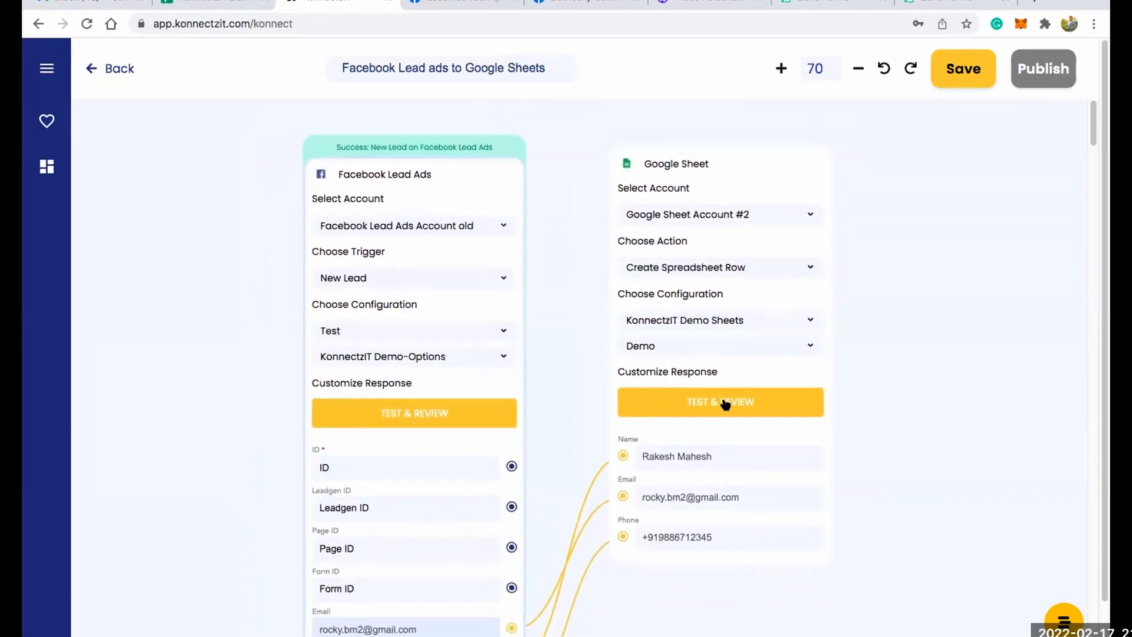
click(724, 401)
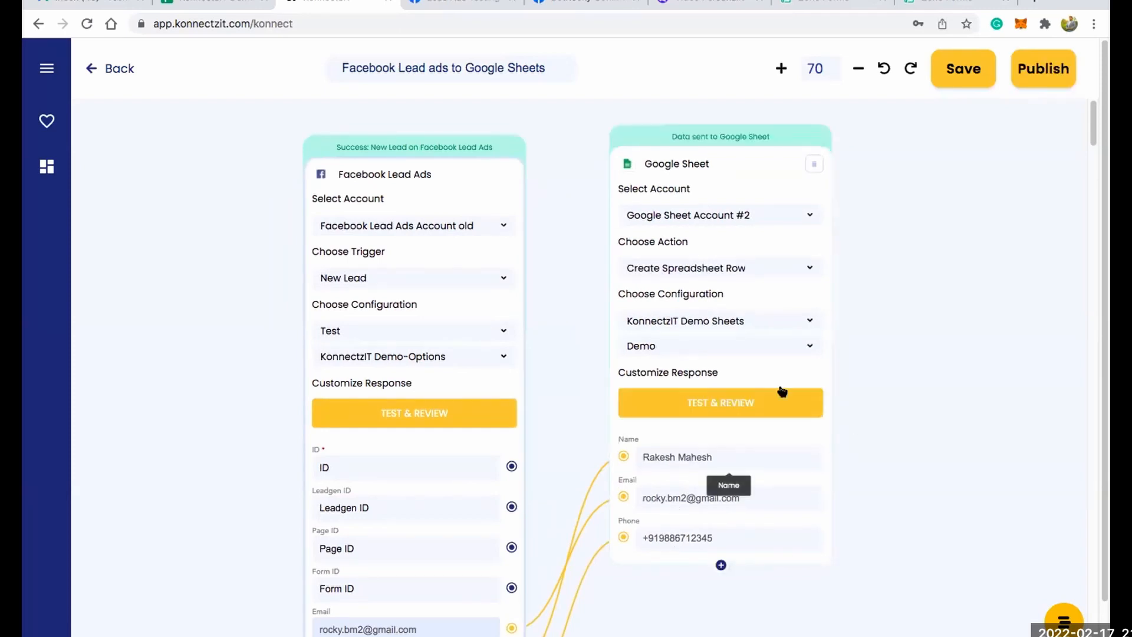
click(207, 1)
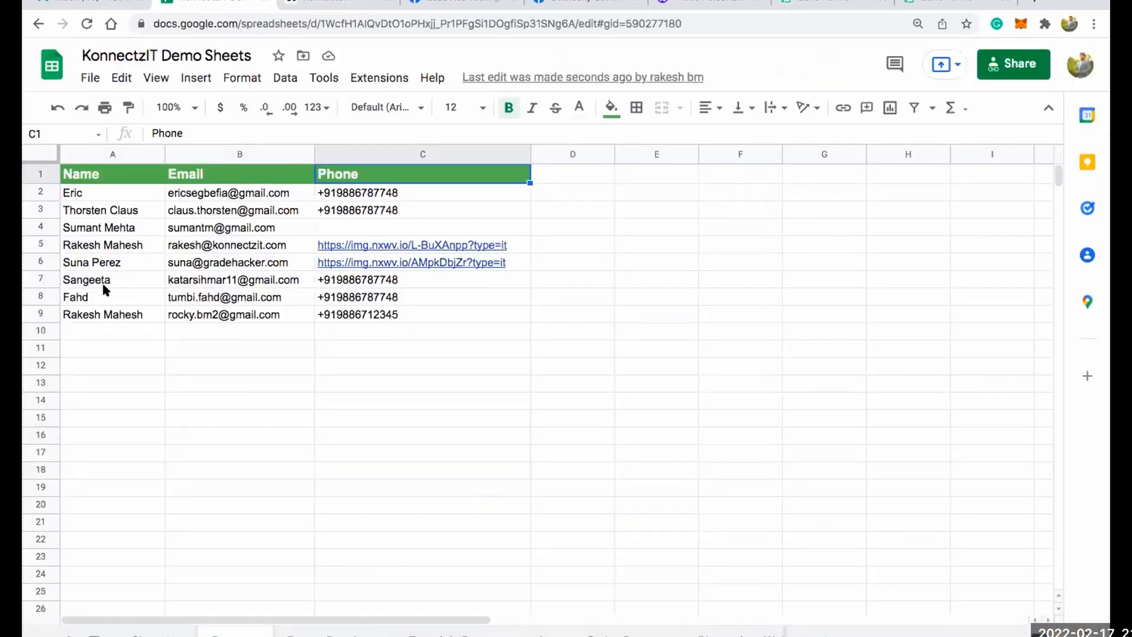
click(123, 319)
click(246, 316)
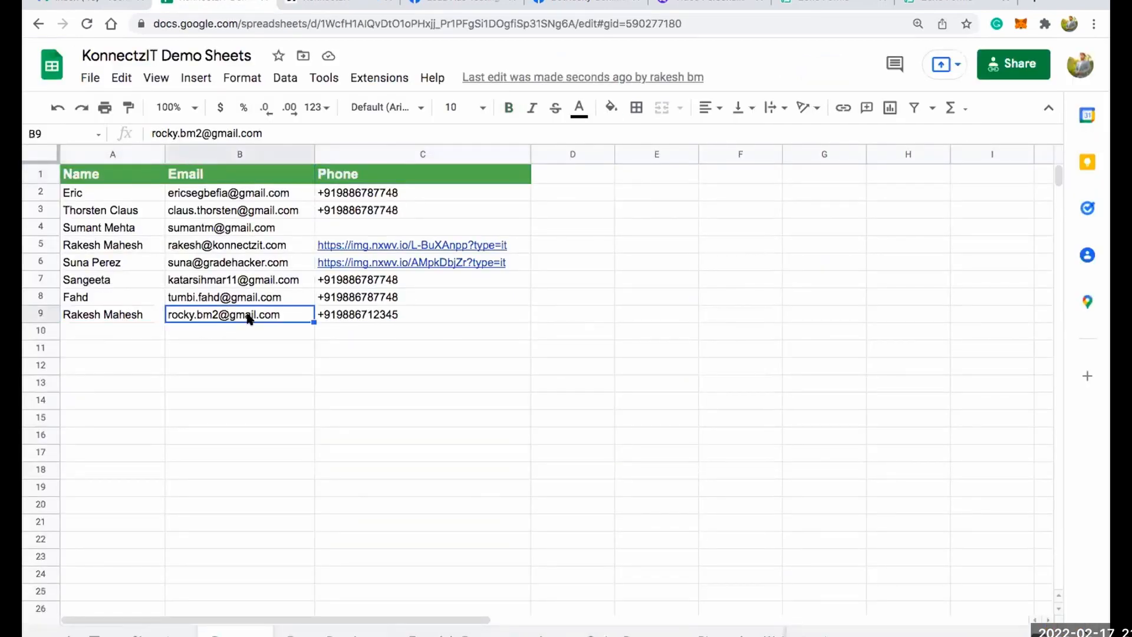
Check the lead's phone in row 9, and publish the Facebook Lead ads to Google Sheets Konnectz in KonnectzIT.
click(337, 314)
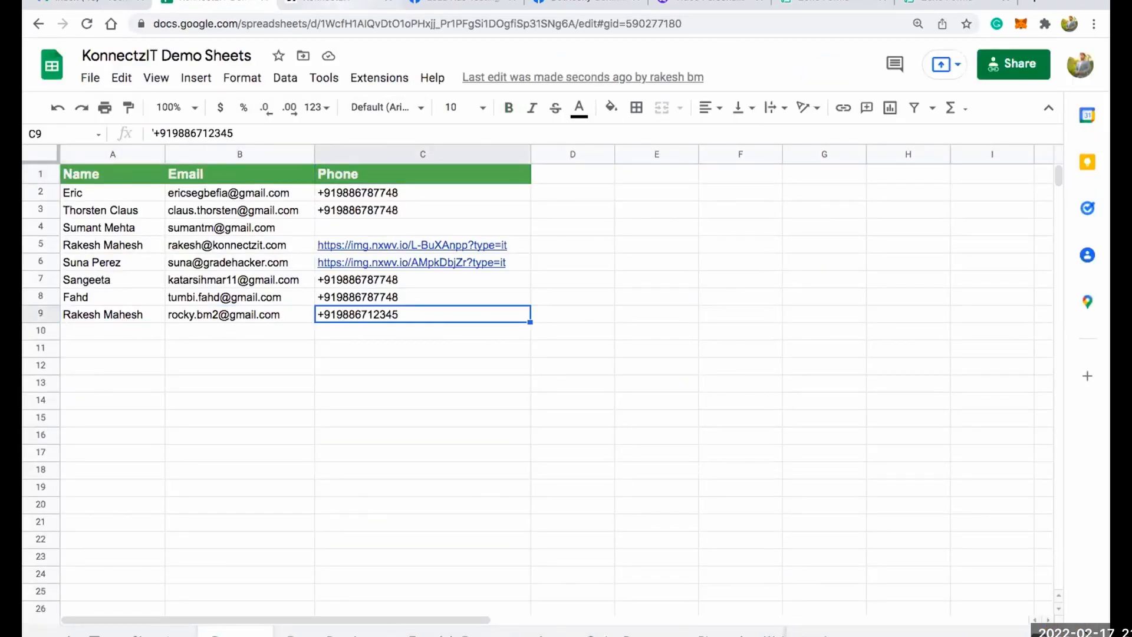
click(338, 5)
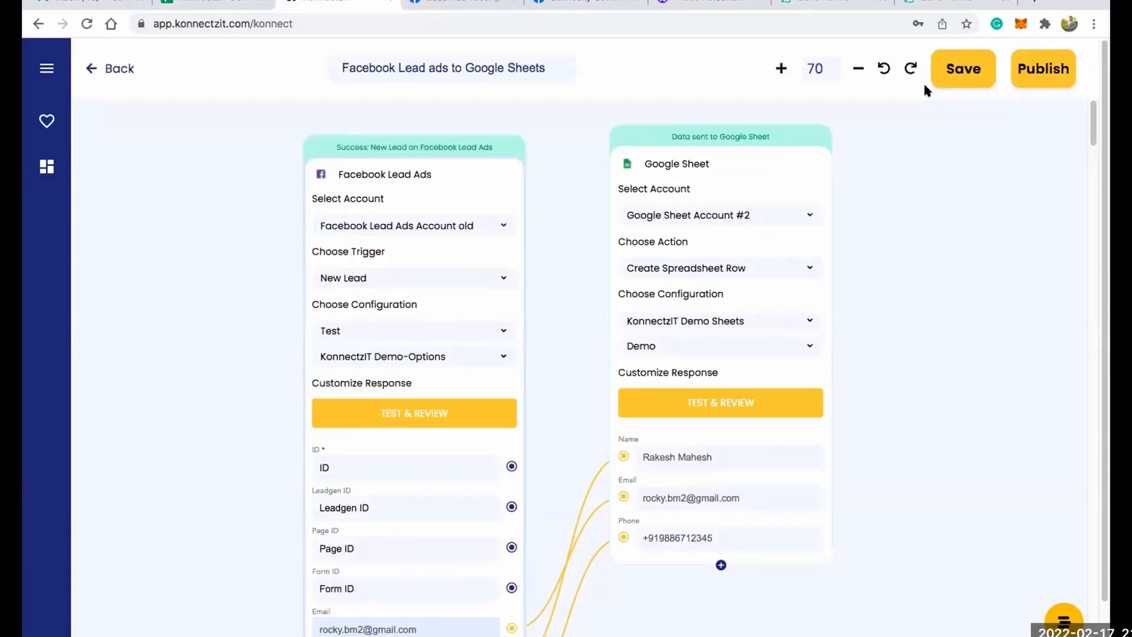
click(1031, 77)
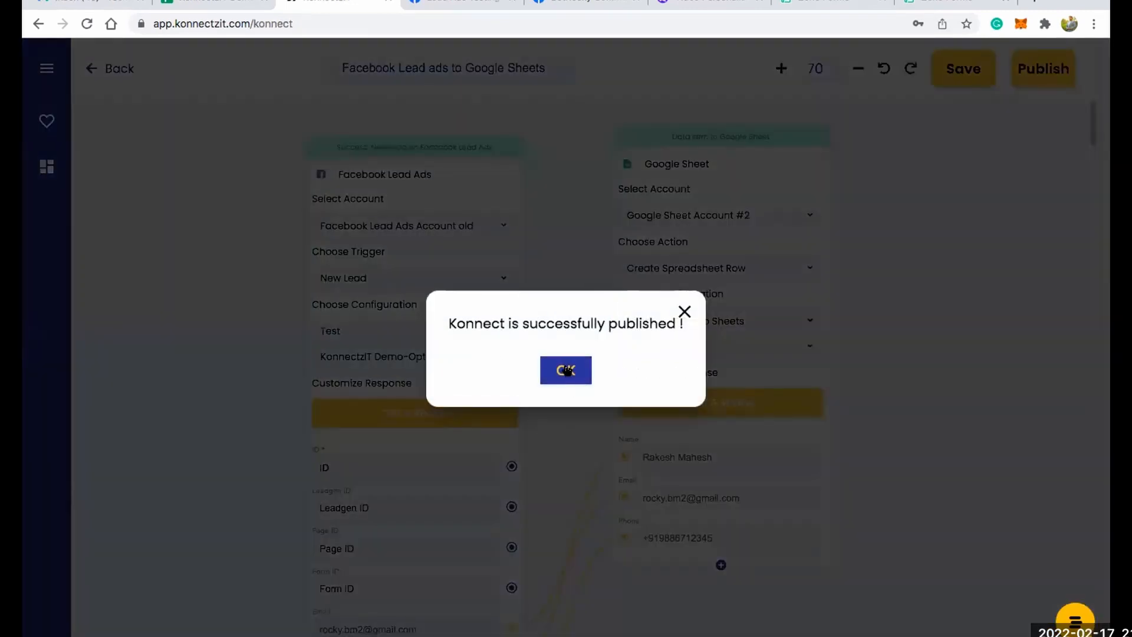
click(566, 370)
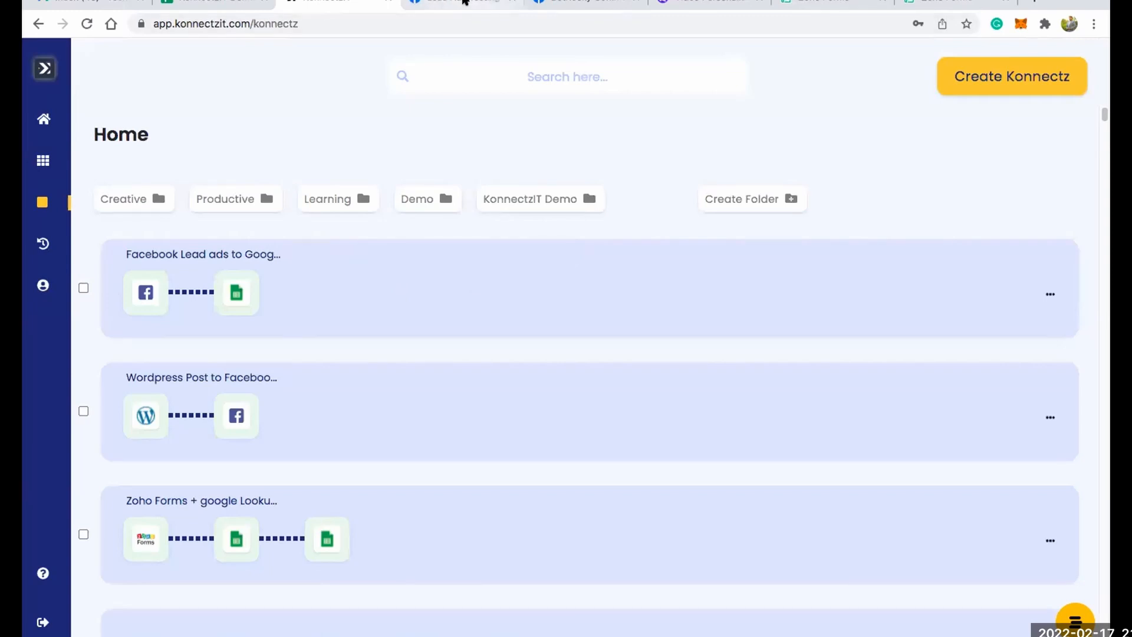
Switch to Meta's Lead Ads Testing Tool, select the Test page and delete the KonnectzIT Demo-Options form's existing lead.
click(465, 3)
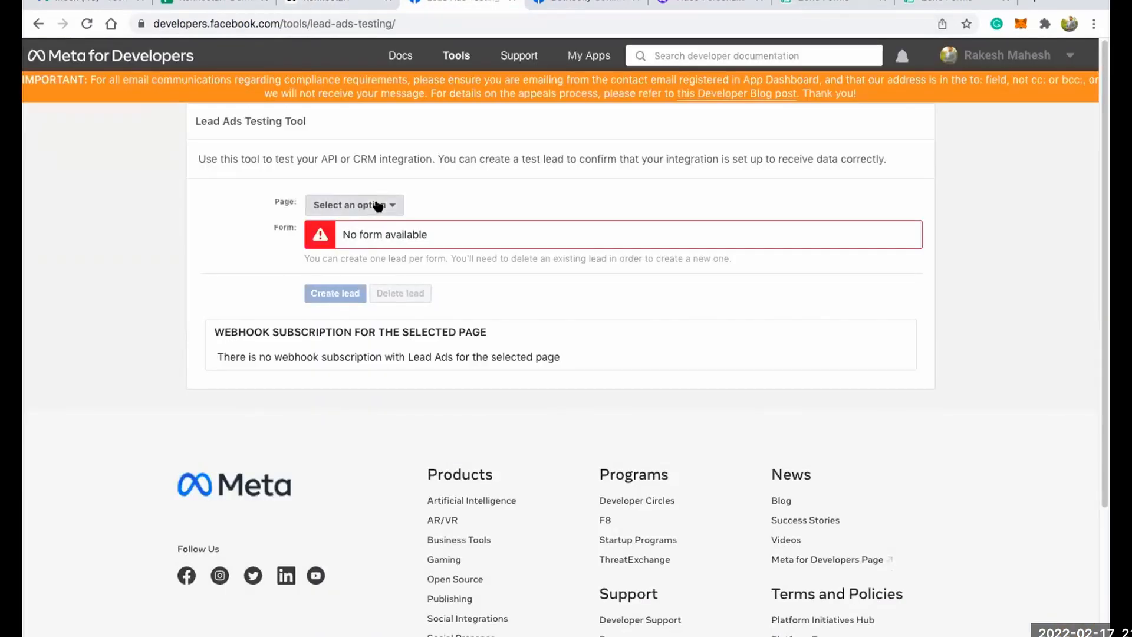
click(378, 206)
key(Return)
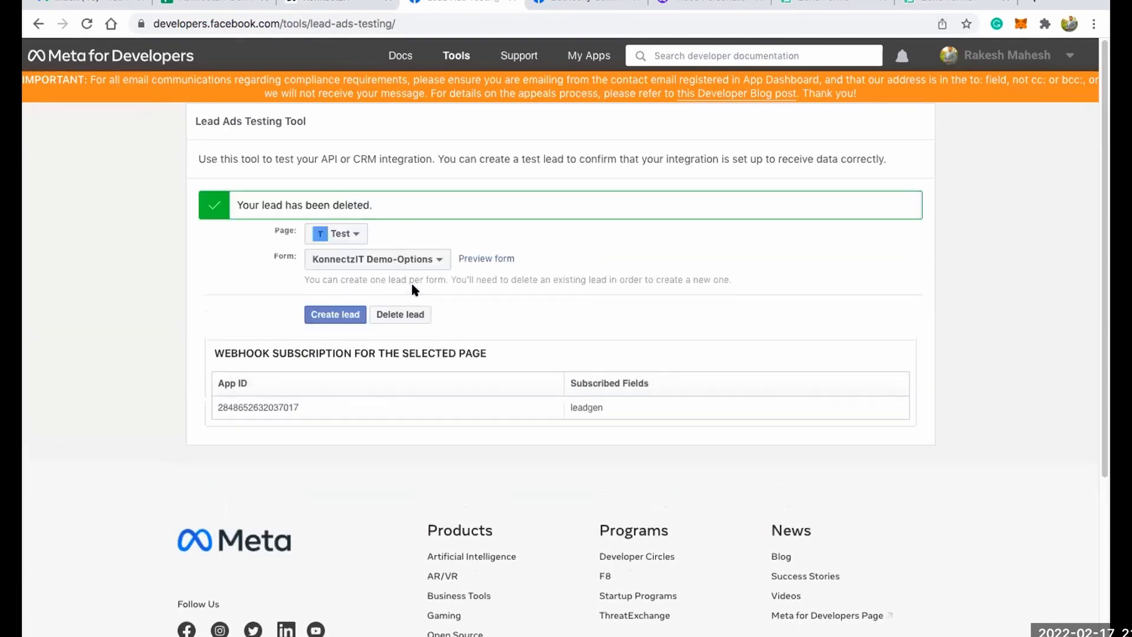
Reload the testing tool, select the Test page, and preview the KonnectzIT Demo-Options form with Onboarding Call set to Yes.
click(87, 24)
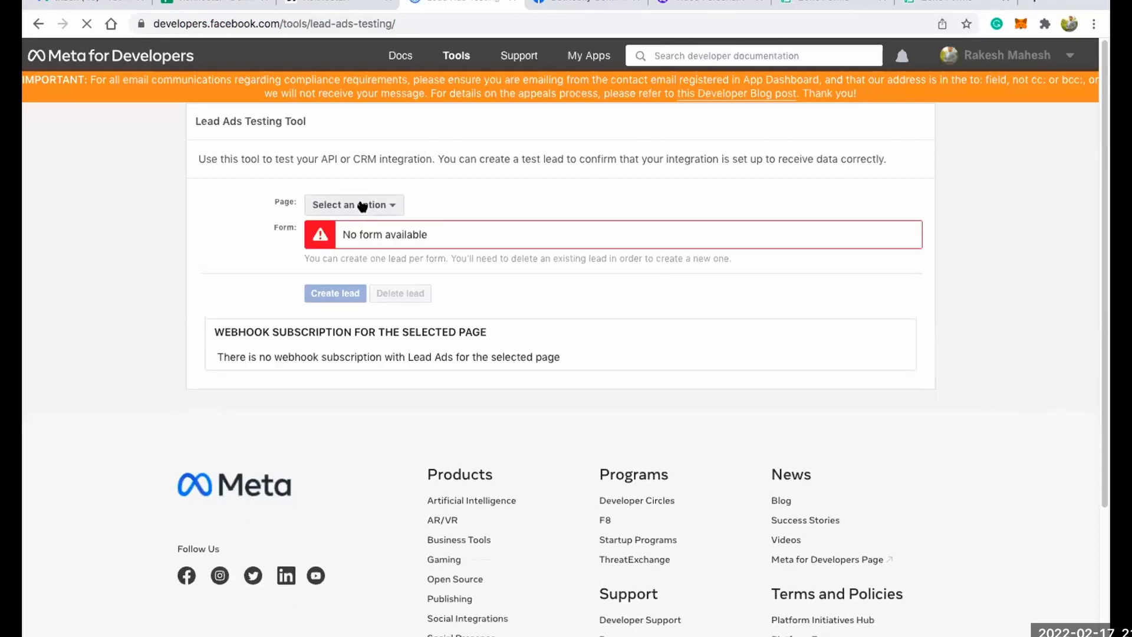
click(384, 205)
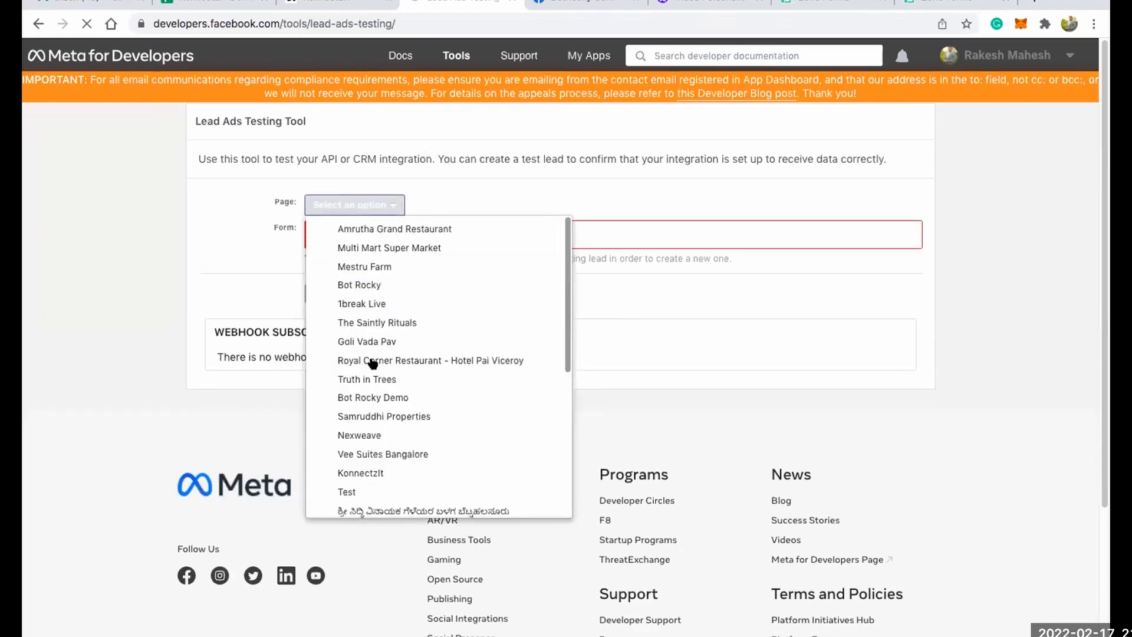
click(357, 491)
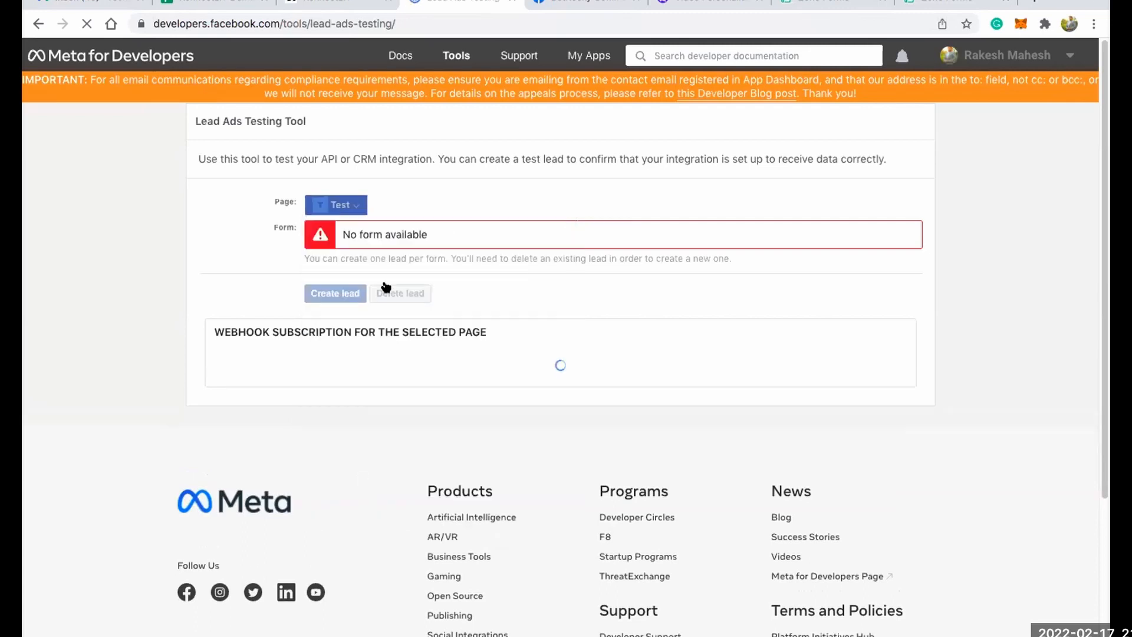
click(468, 231)
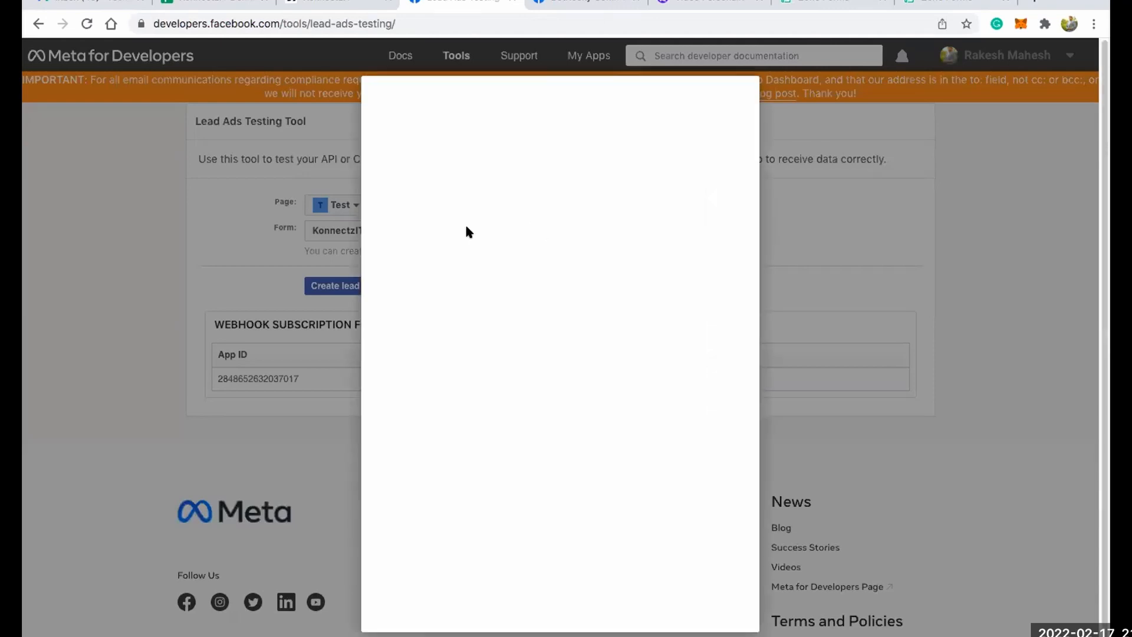
click(534, 447)
click(529, 468)
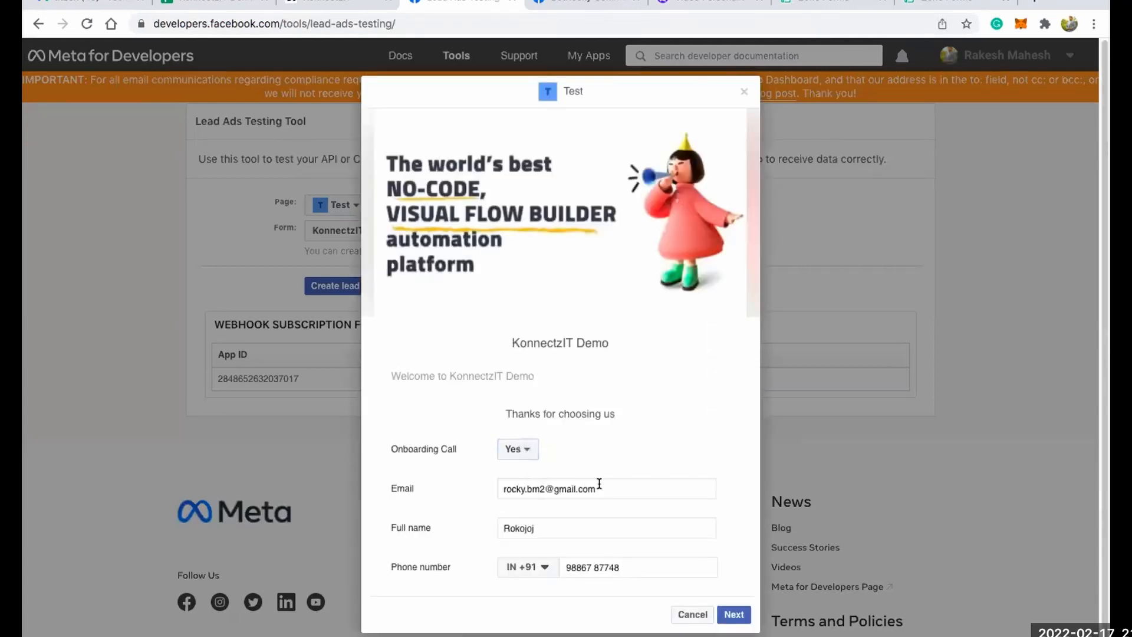
Enter the test lead's email and full name in the KonnectzIT Demo form, and submit it.
triple_click(498, 485)
click(526, 484)
drag(543, 486, 499, 488)
text(john.doe)
key(Tab)
text(J)
key(BackSpace)
text(John Doe)
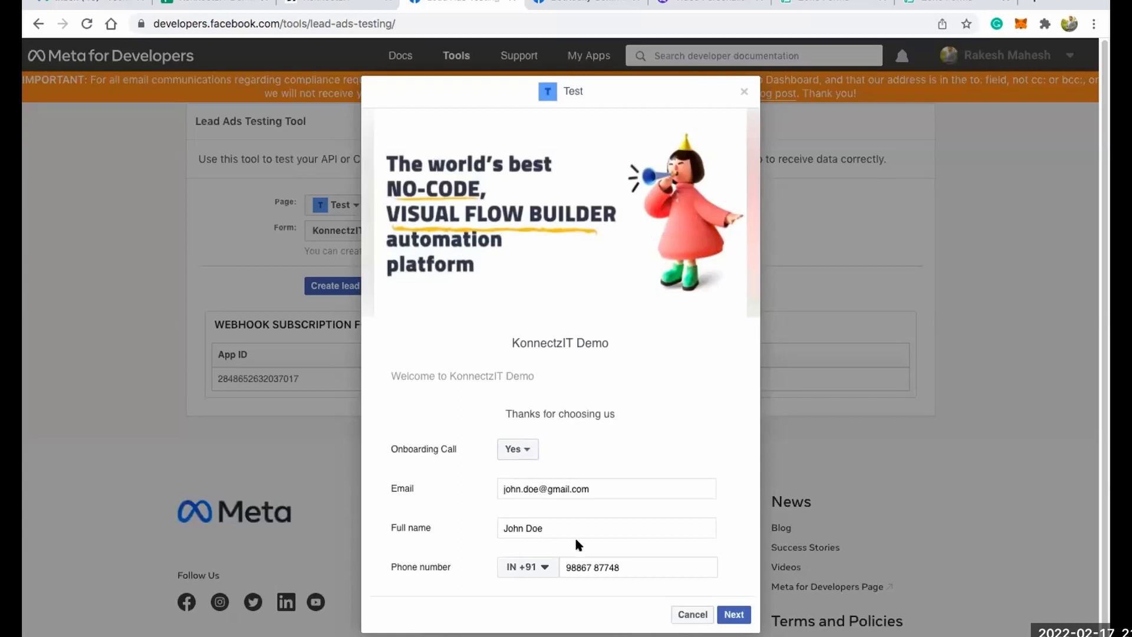
click(732, 615)
click(729, 437)
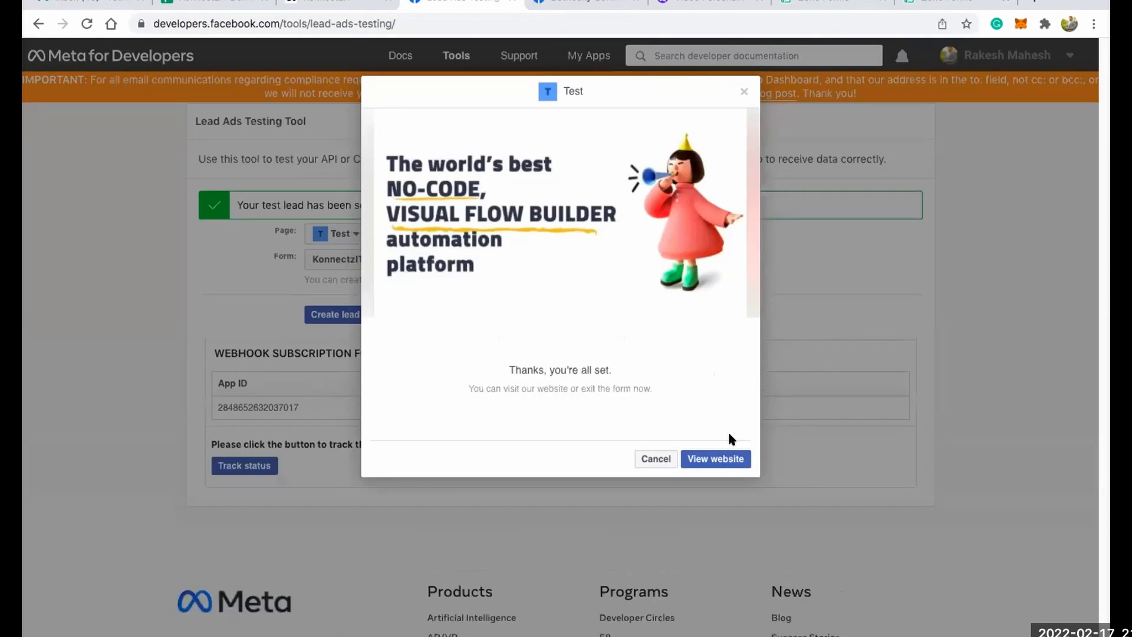
Switch to the Google Sheets spreadsheet and check the new lead's name, email and phone in row 10.
click(296, 3)
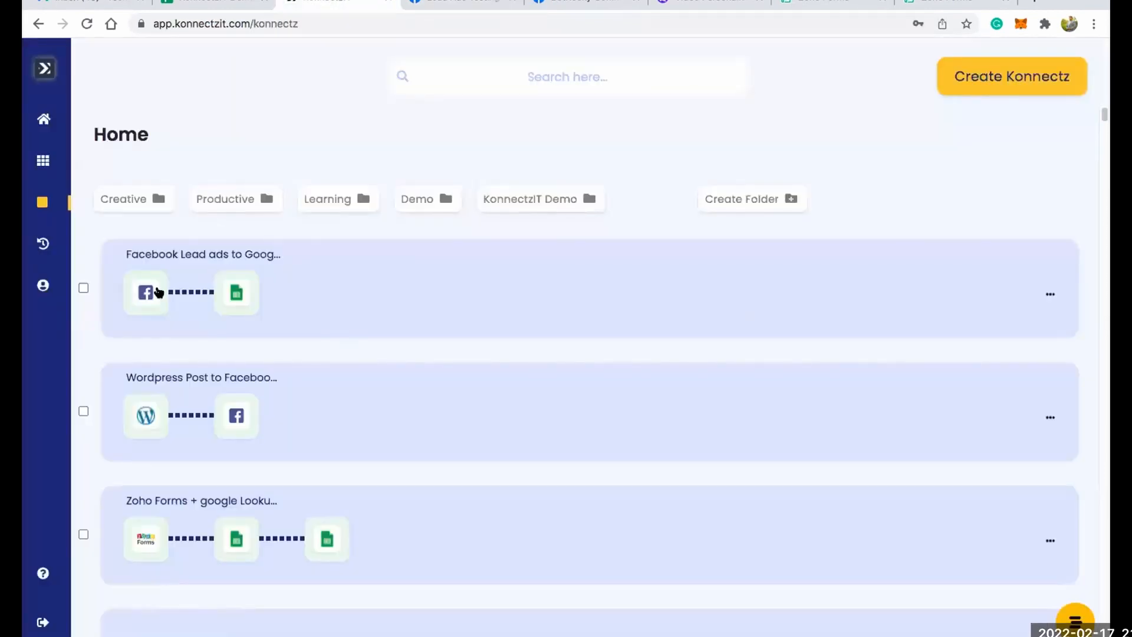
click(232, 4)
click(135, 332)
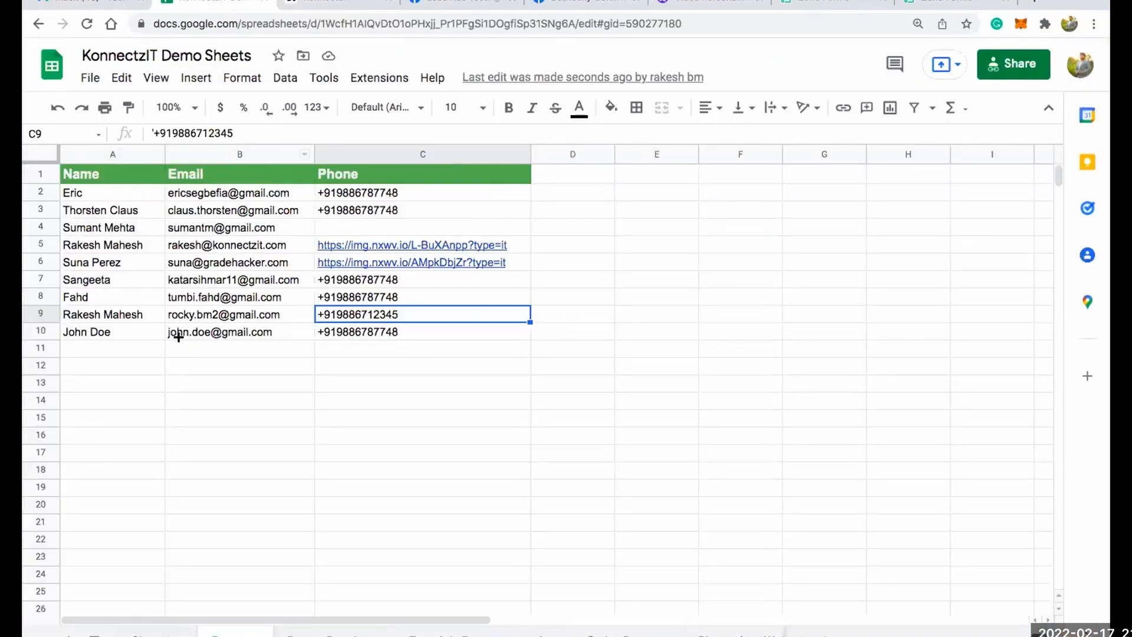
click(209, 345)
click(232, 330)
click(360, 333)
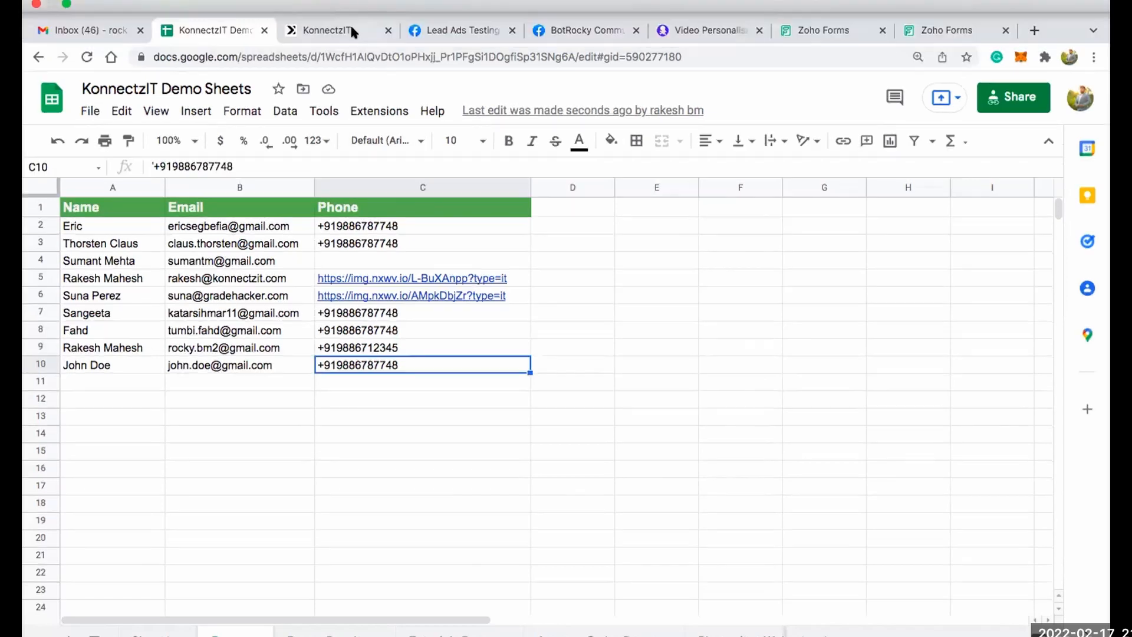
Return to KonnectzIT and create a new Konnectz named "Zoho Forms + Lookup Sheets".
click(351, 29)
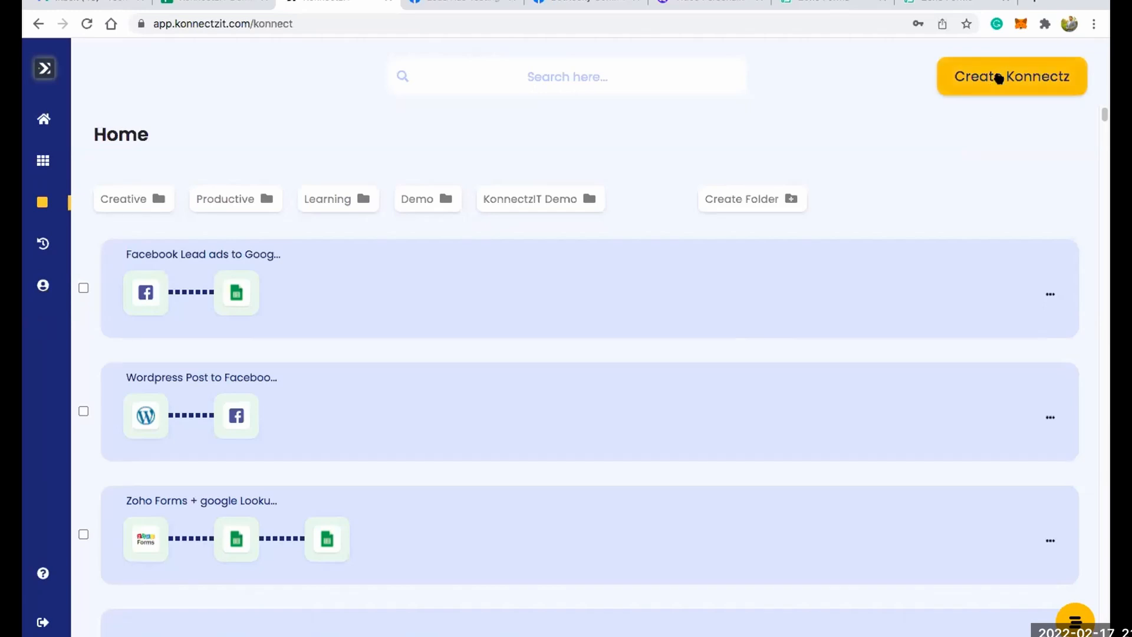
click(998, 78)
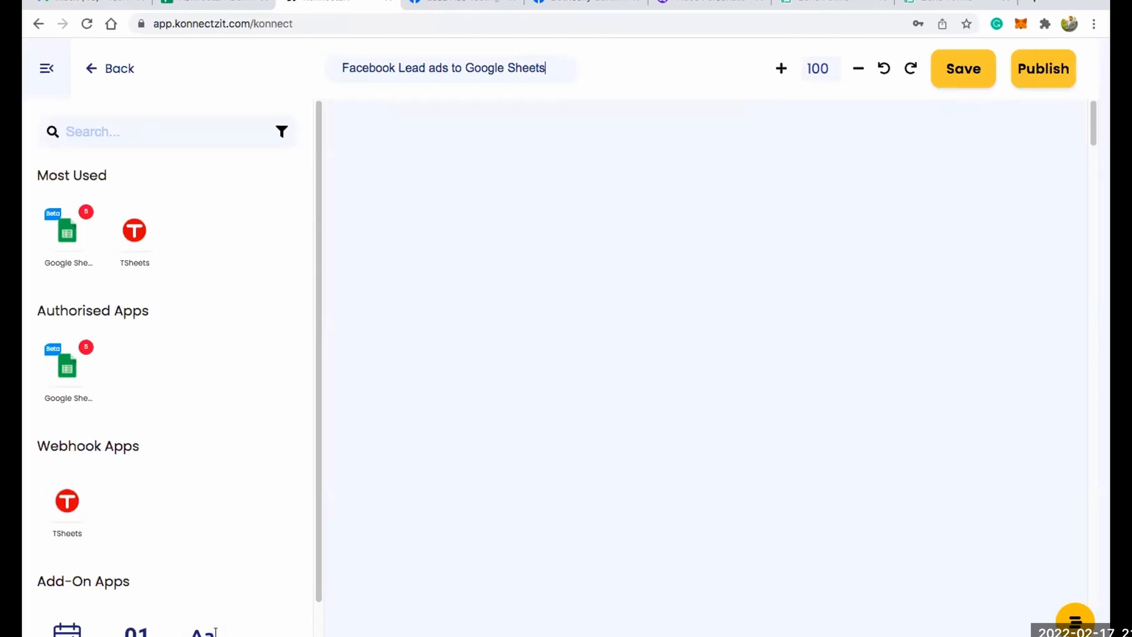
text(Zoho)
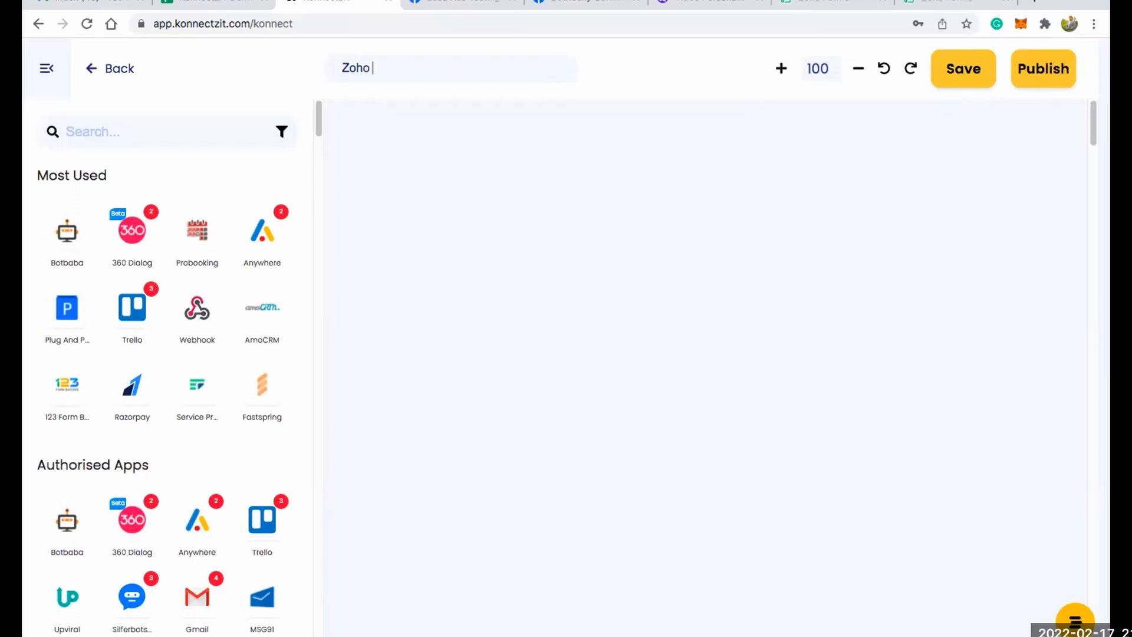
text( Forms + Lookup S)
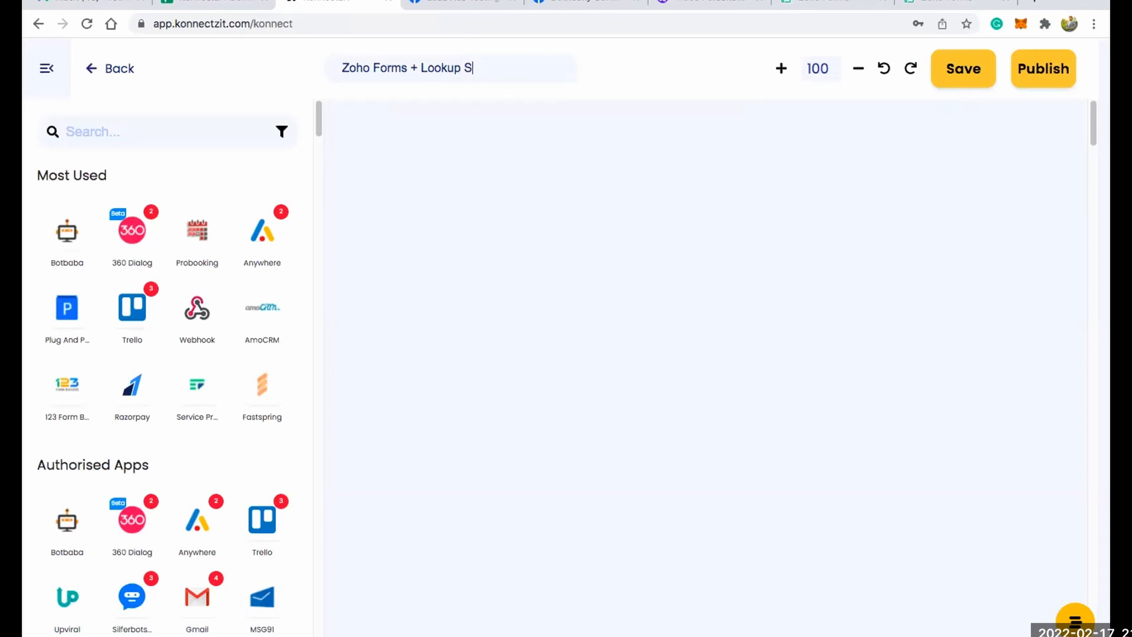
text(heets)
Switch to the student marks sheet in Google Sheets and examine its Student ID, Name, subject and Total columns.
click(235, 3)
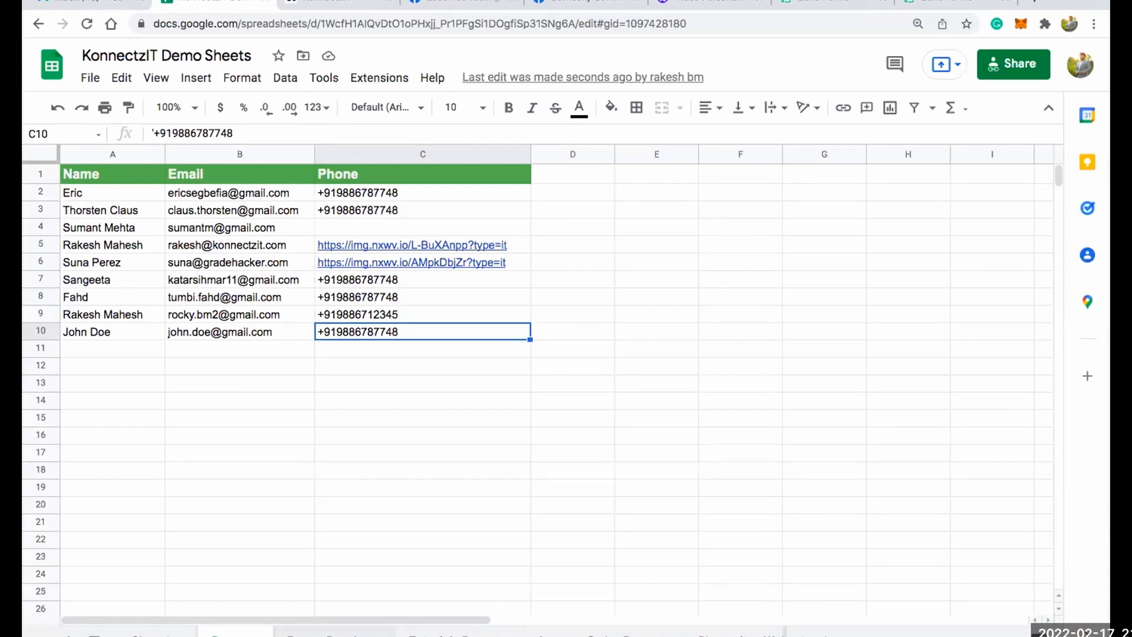
click(334, 633)
click(160, 193)
click(123, 193)
click(125, 262)
click(129, 331)
click(321, 211)
click(507, 213)
click(616, 207)
click(687, 210)
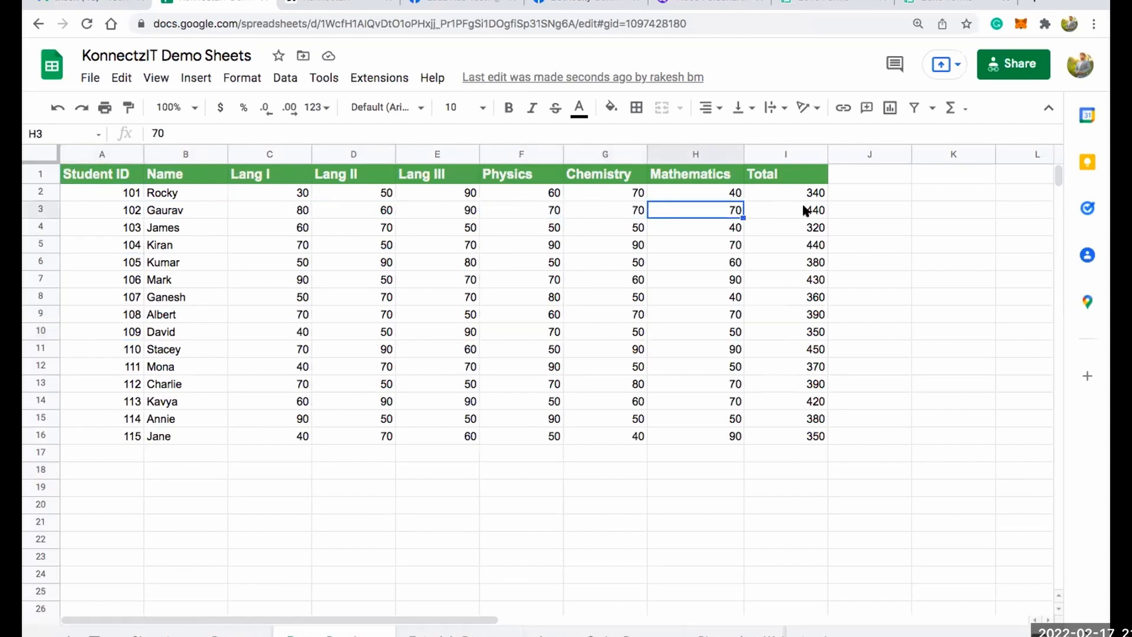
click(802, 211)
click(126, 210)
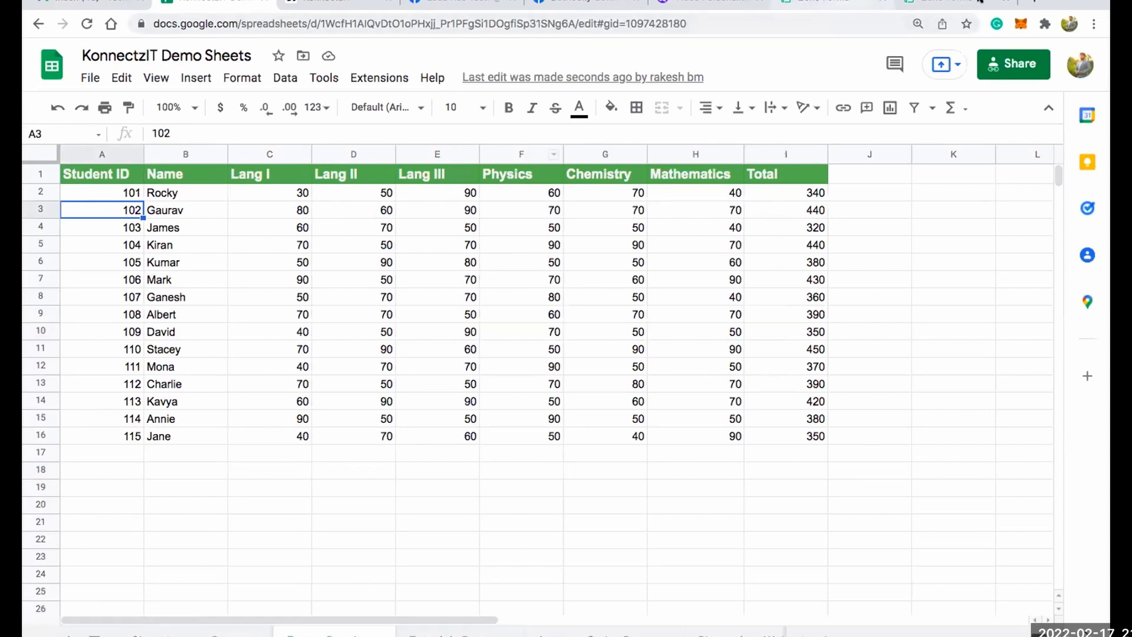
Examine the fields of the KonnectzIT Student Results Form in Zoho Forms, and the row 3 student's marks in Google Sheets.
click(956, 3)
click(340, 146)
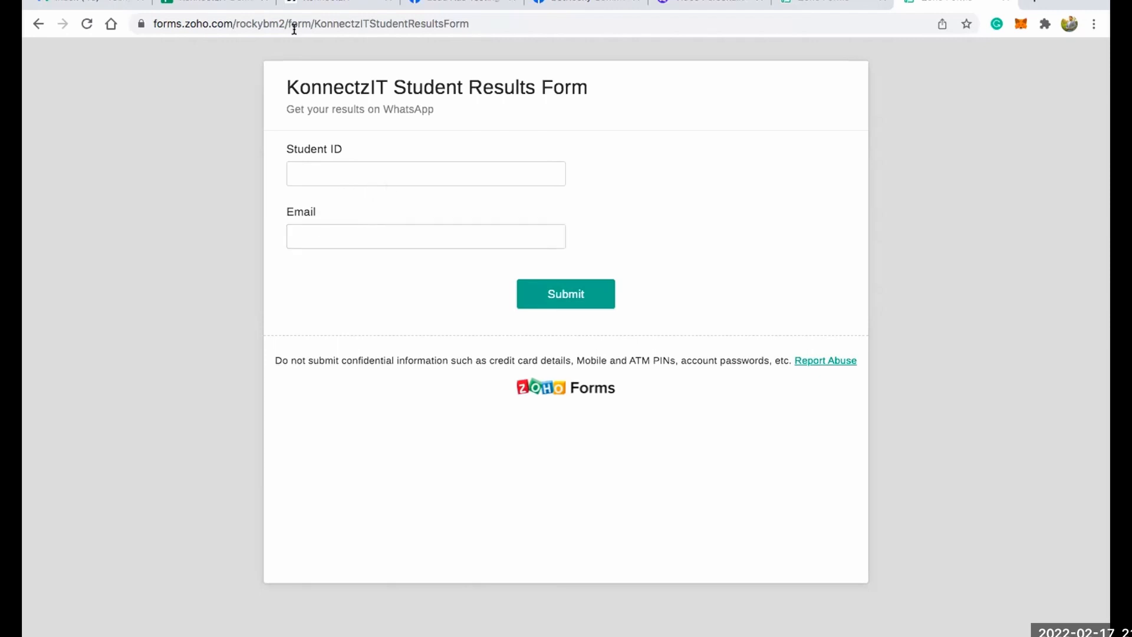
click(216, 5)
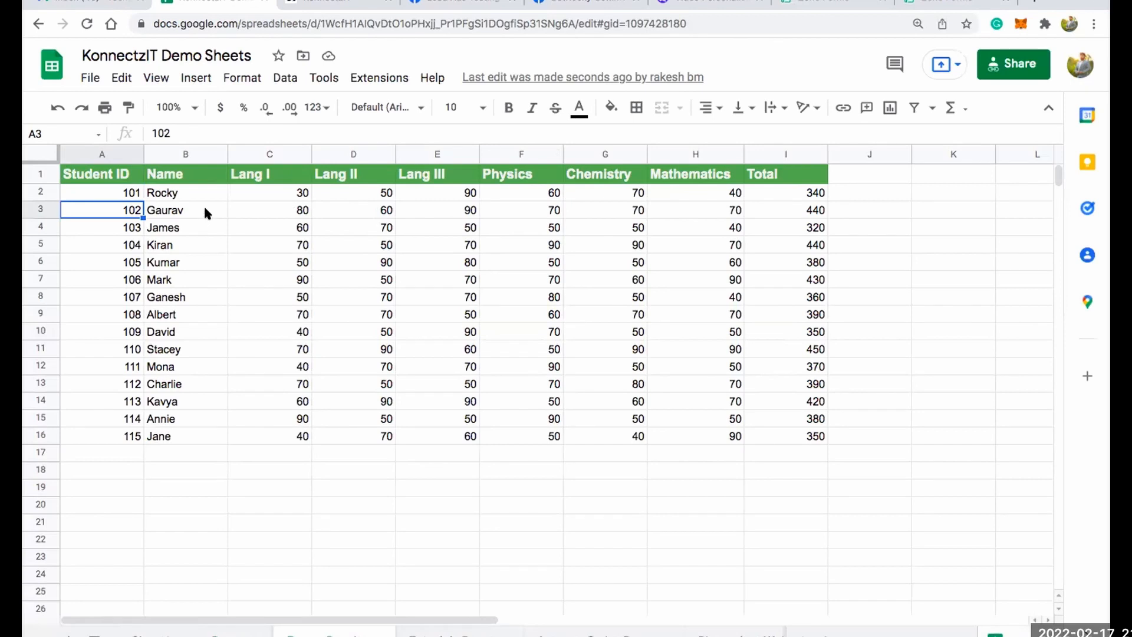
click(283, 212)
click(384, 212)
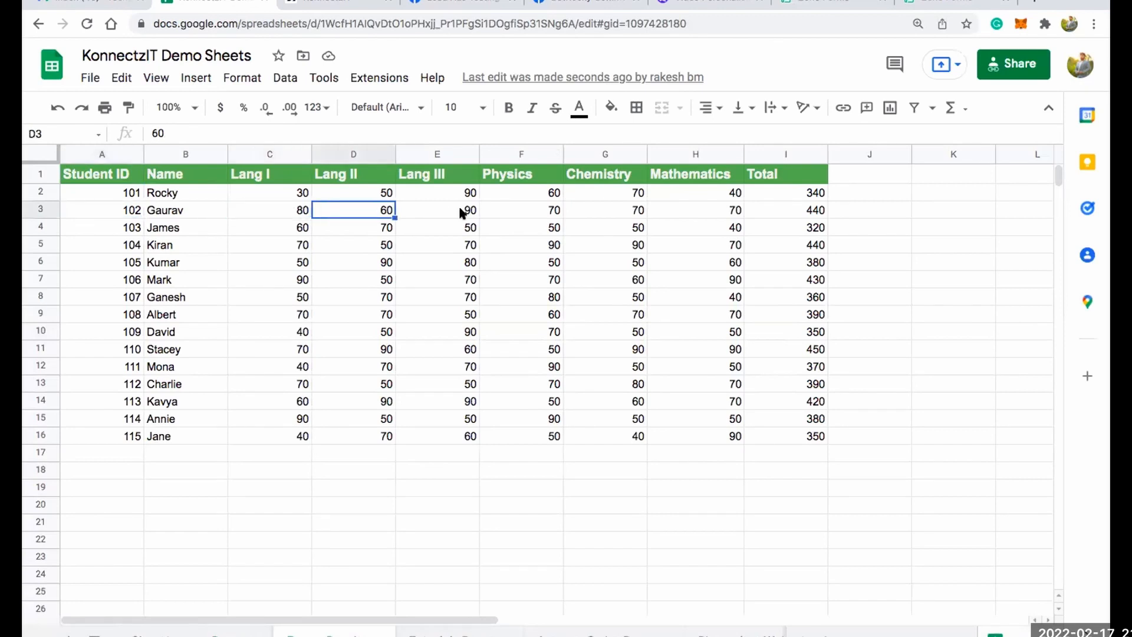
click(519, 210)
click(607, 210)
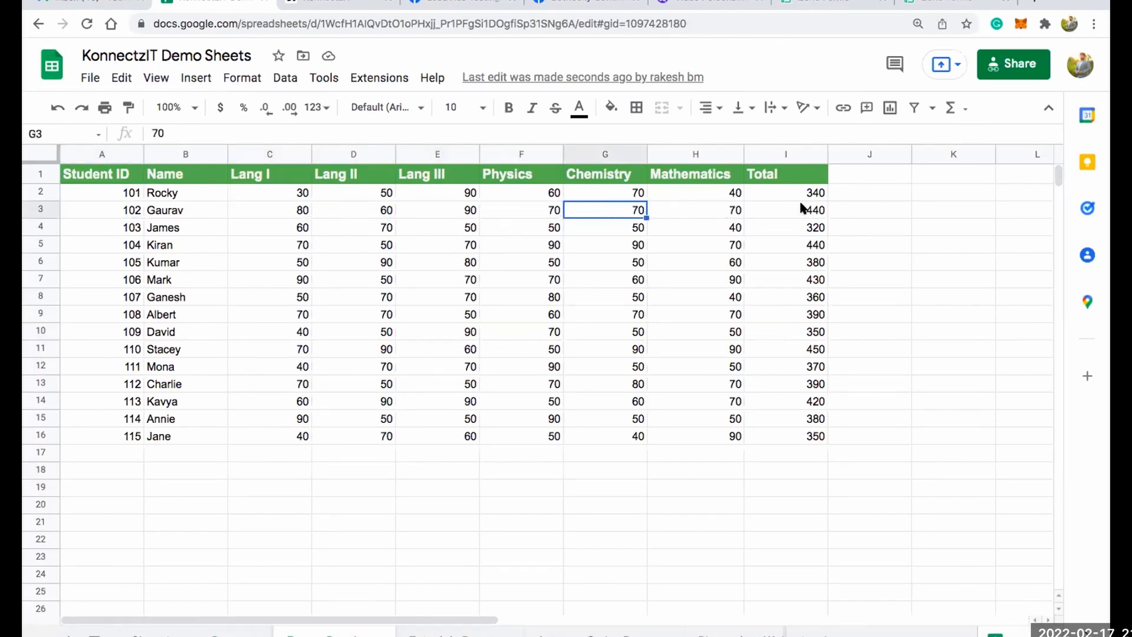
click(198, 211)
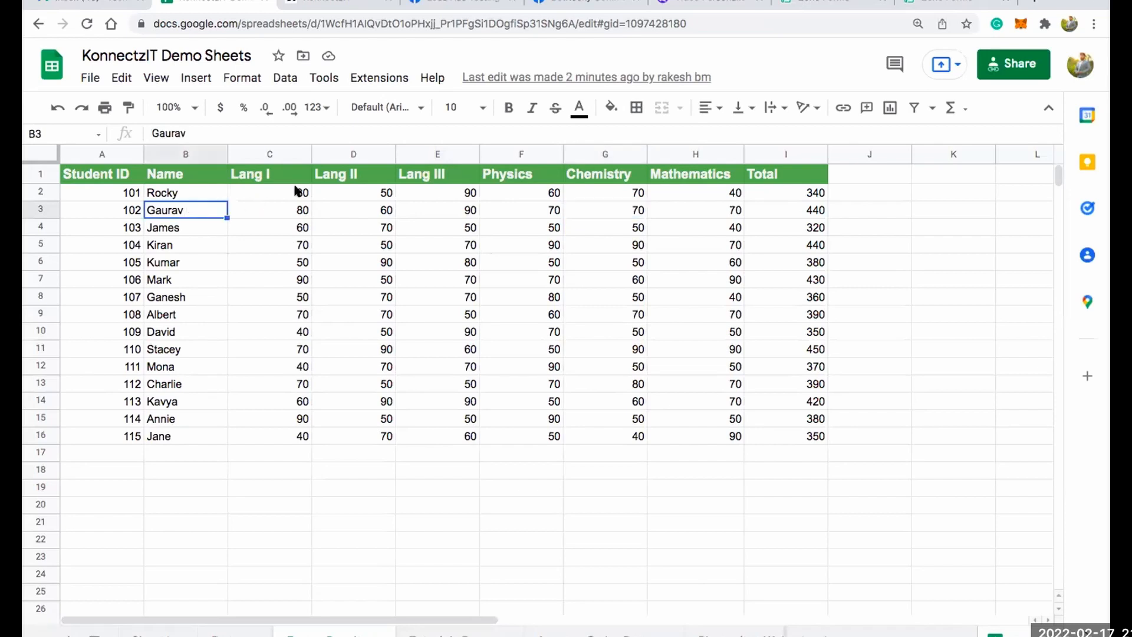
Return to KonnectzIT and extend the Konnectz name to "Zoho Forms + Lookup Sheets + Gmail + Facebook Groups".
click(342, 3)
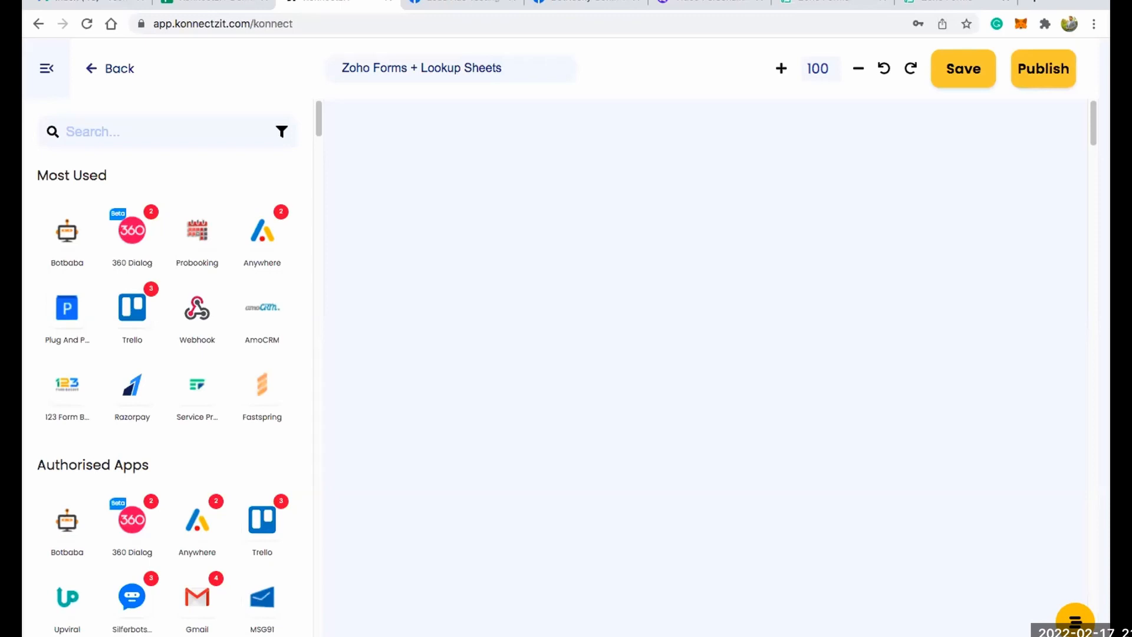
text(+ Gmail)
text(+ a)
key(BackSpace)
text(Facebook)
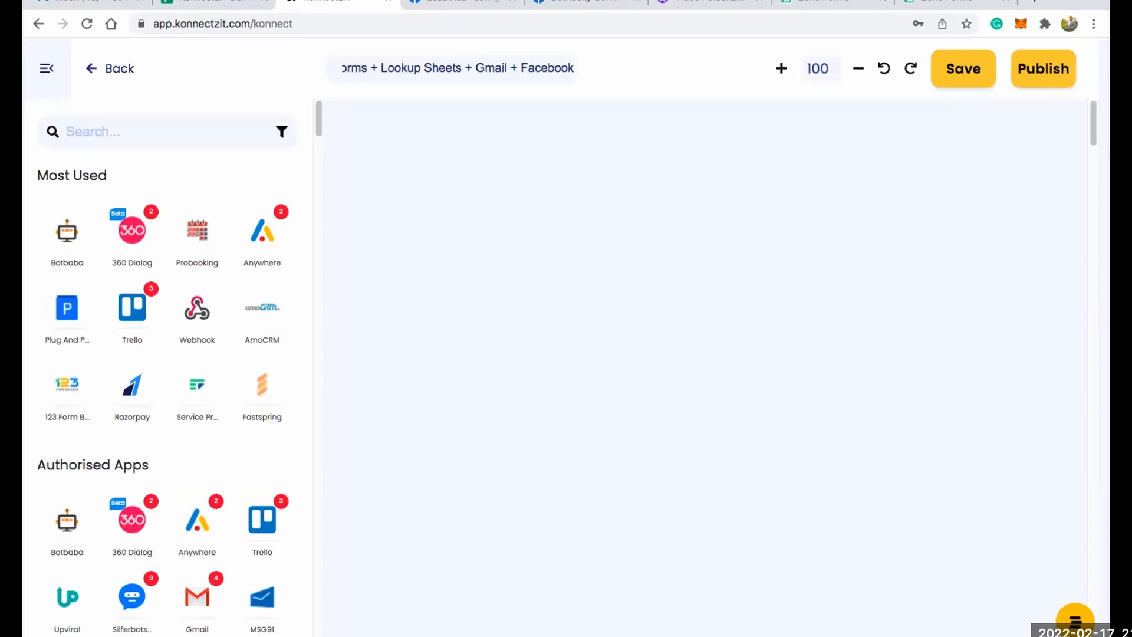
text( Gro)
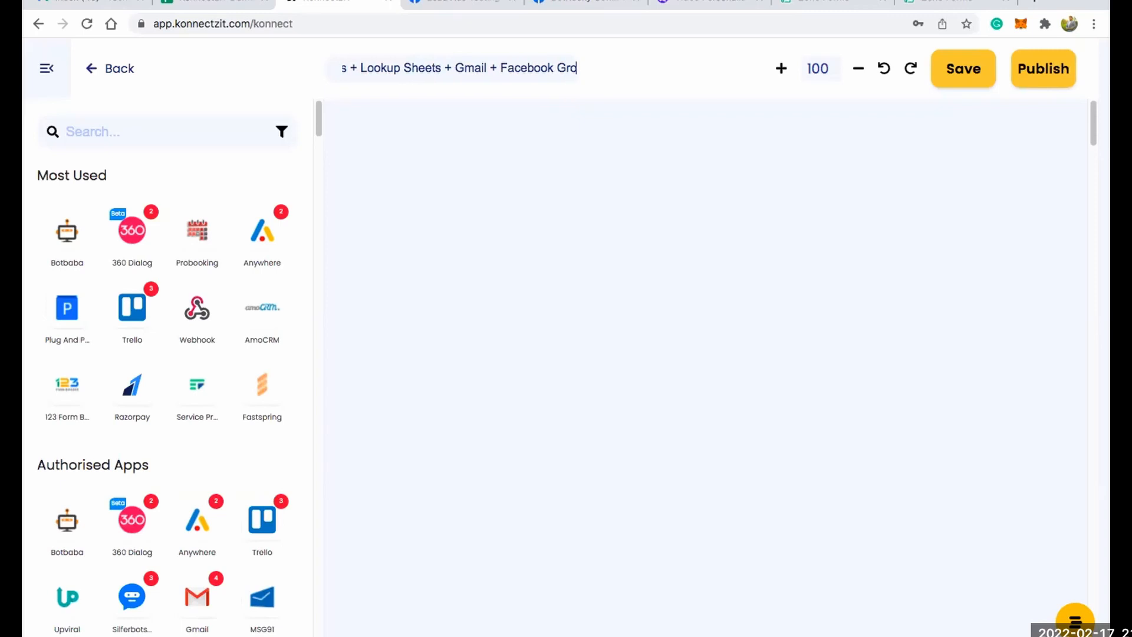
text(ups)
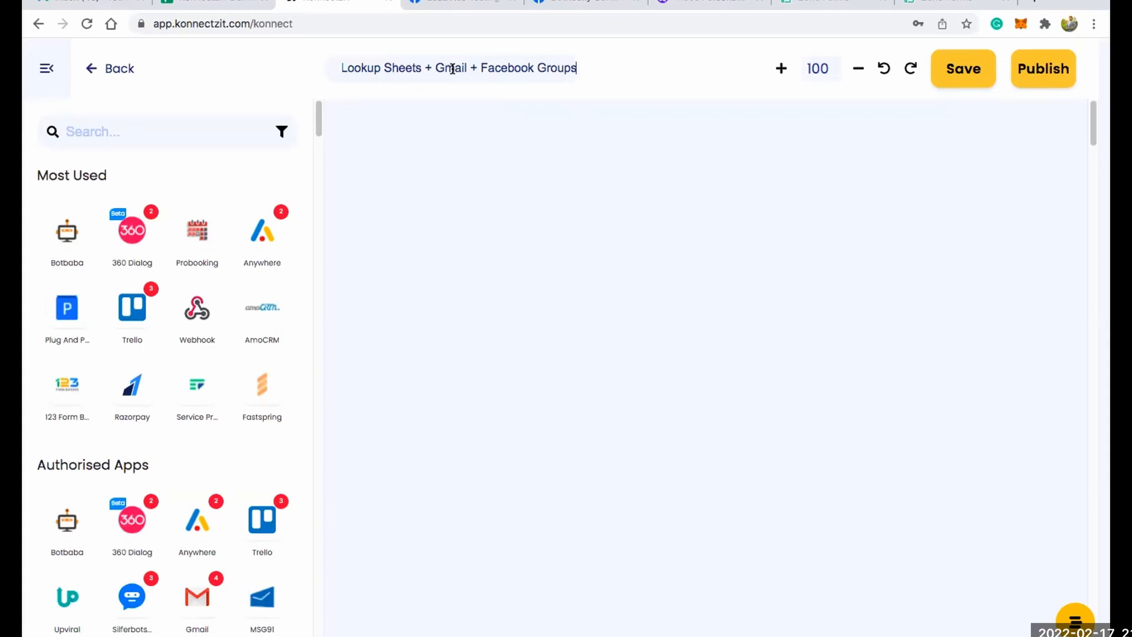
Find Zoho Forms in the app library, add it to the canvas, and place its card near the upper-left corner.
click(158, 125)
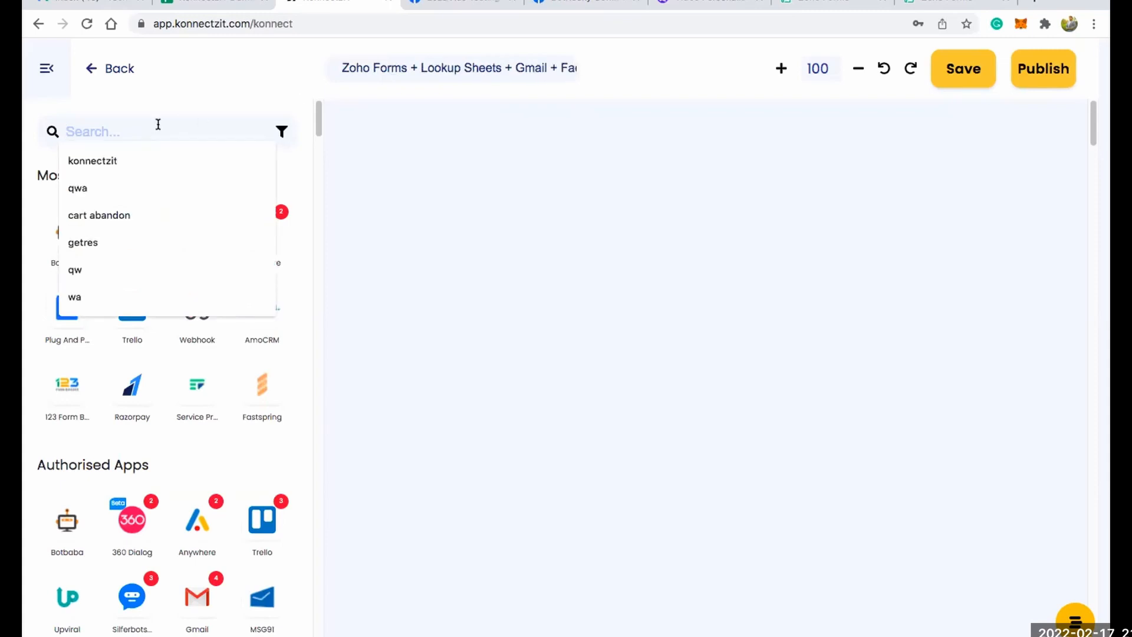
text(z)
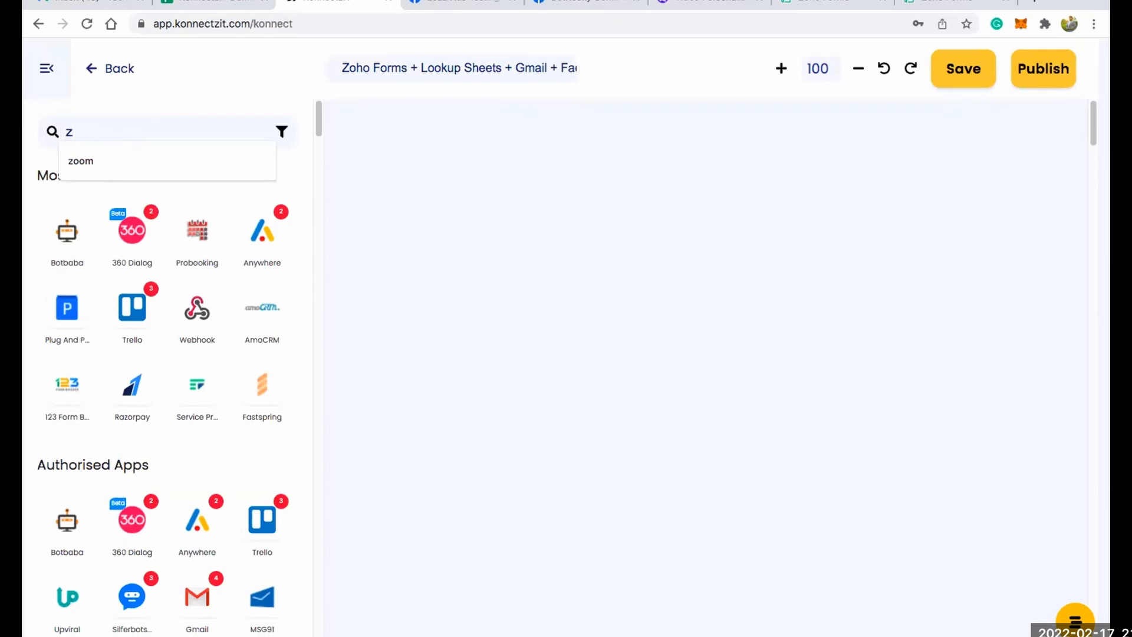
text(oho)
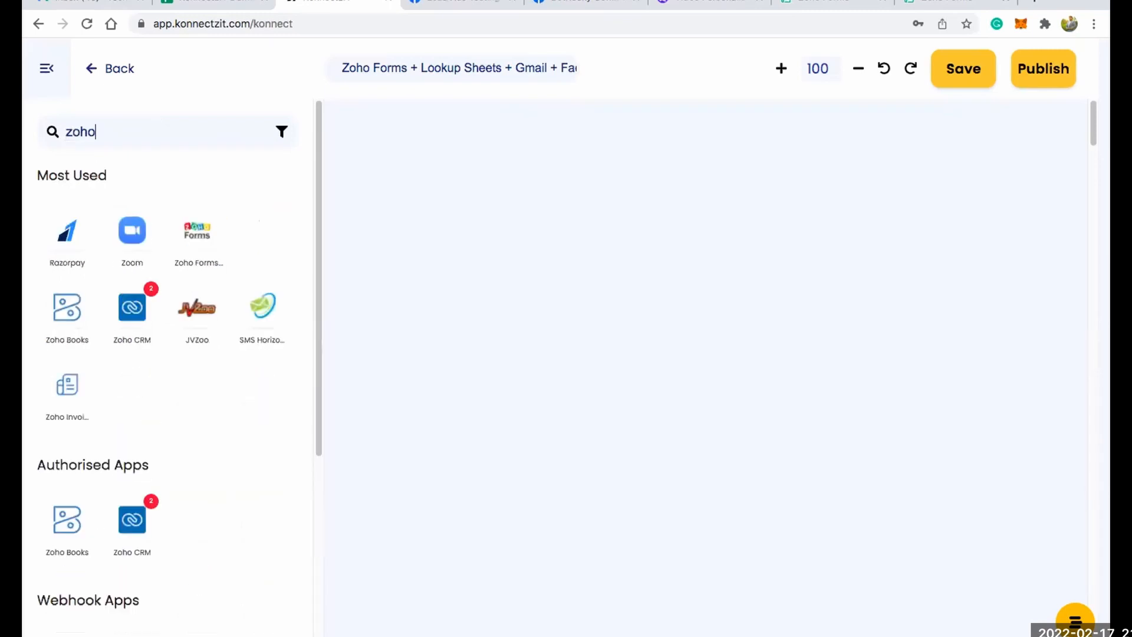
drag(236, 236, 395, 194)
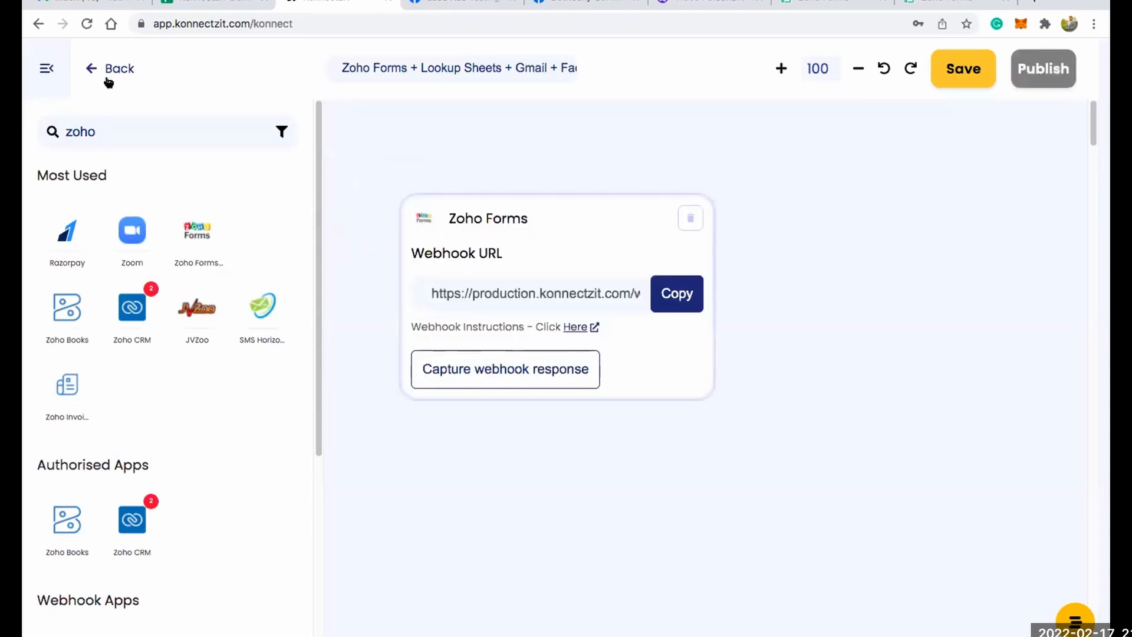
click(47, 67)
drag(534, 219, 309, 151)
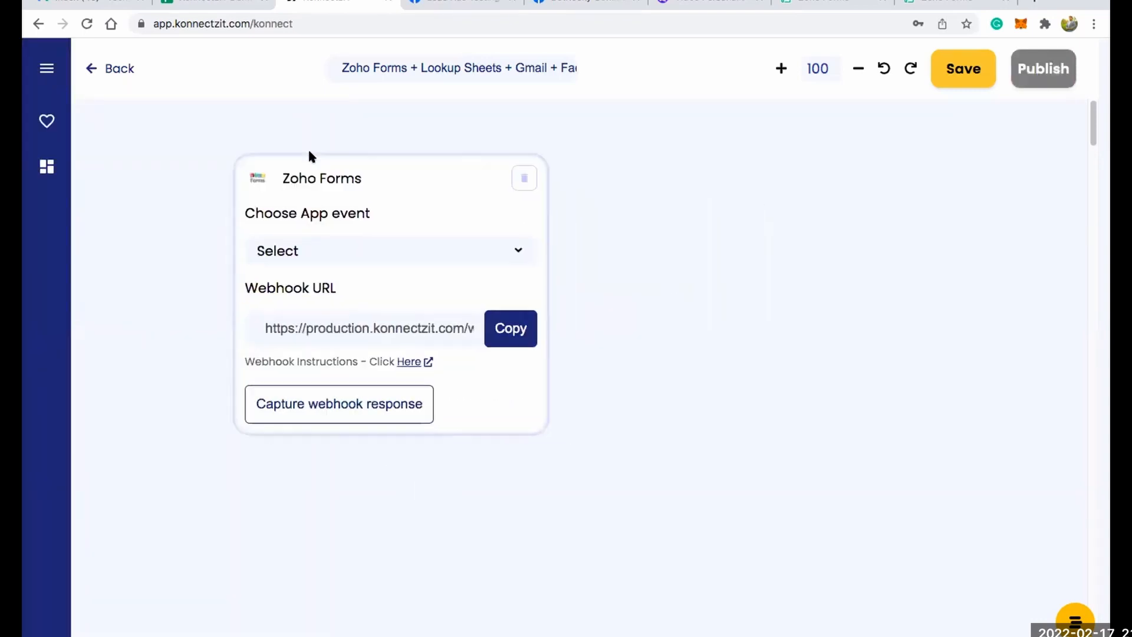
Set the Zoho Forms event to New Form Submitted, copy the webhook URL, and read the webhook instructions.
click(331, 211)
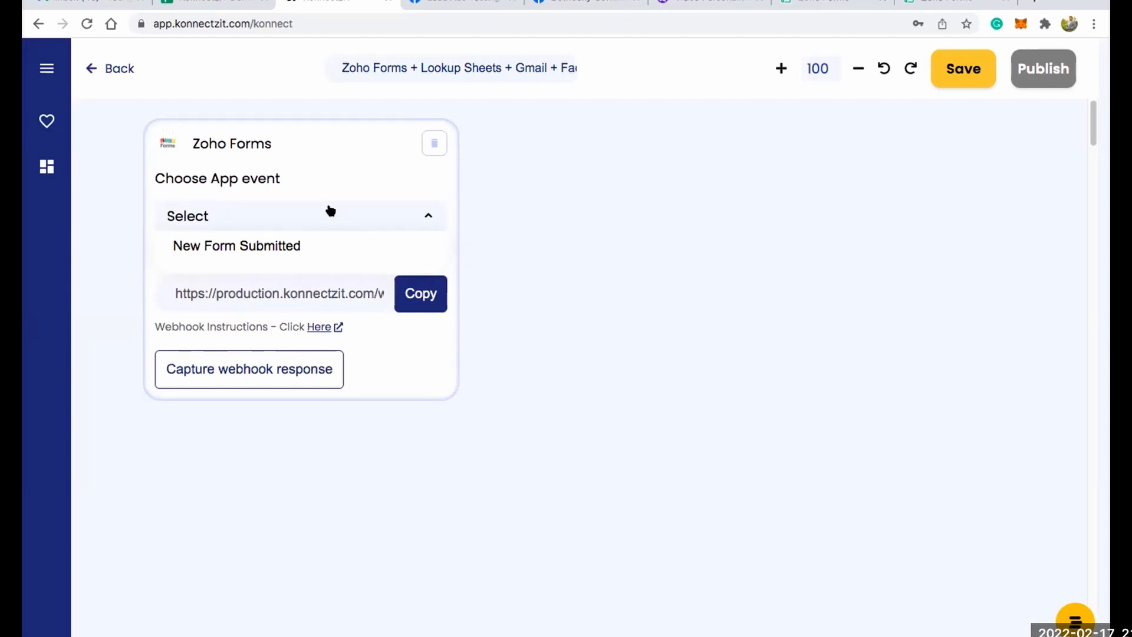
click(291, 244)
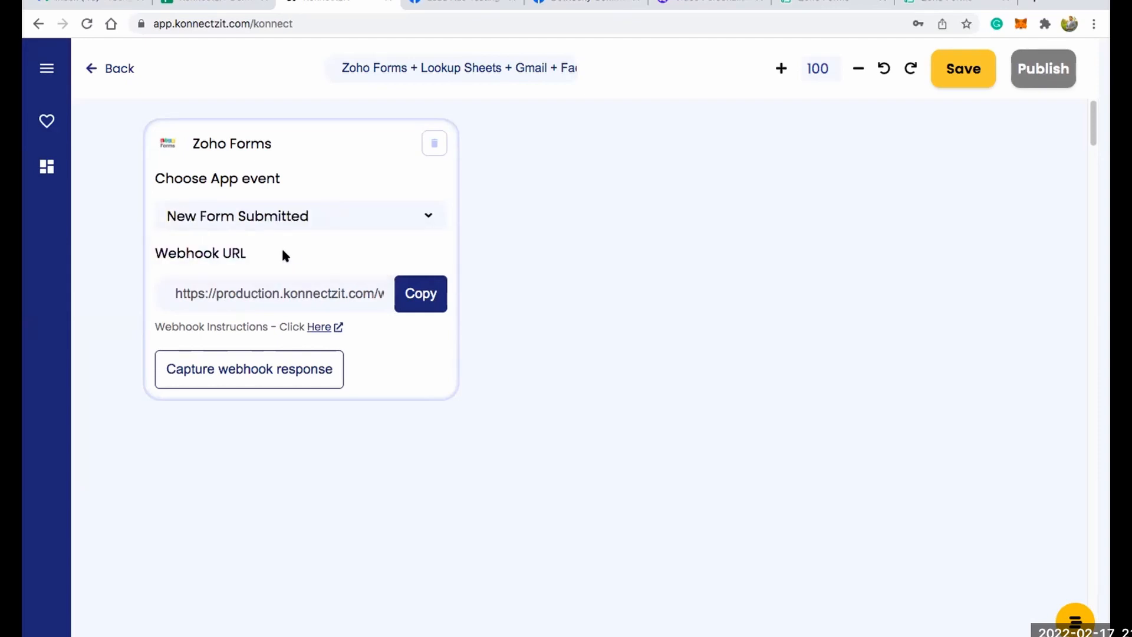
click(416, 297)
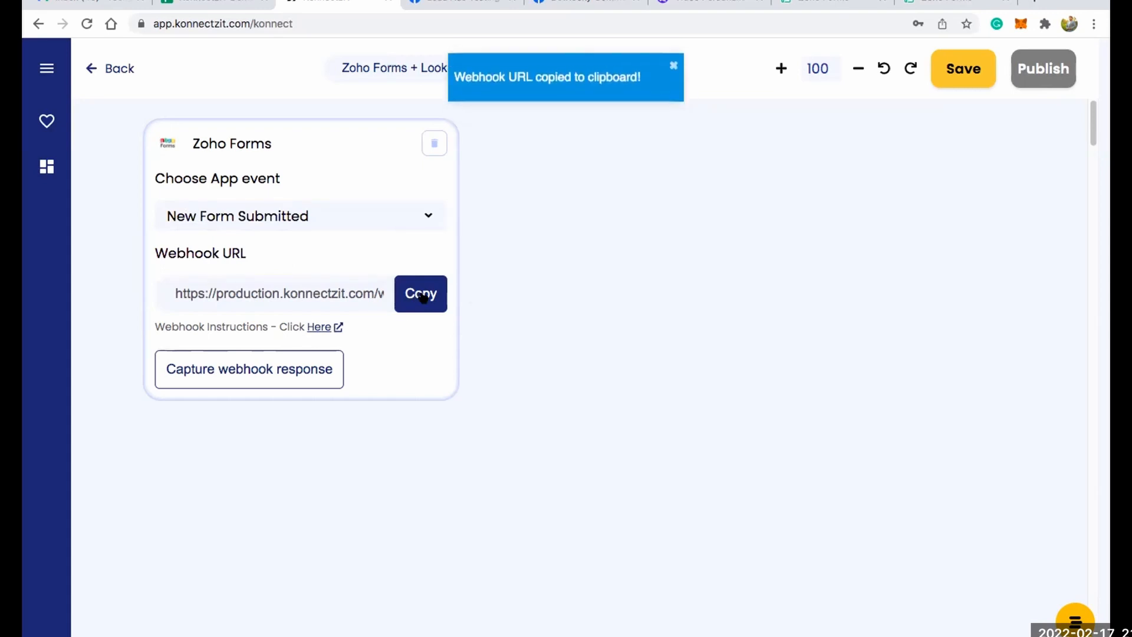
click(314, 328)
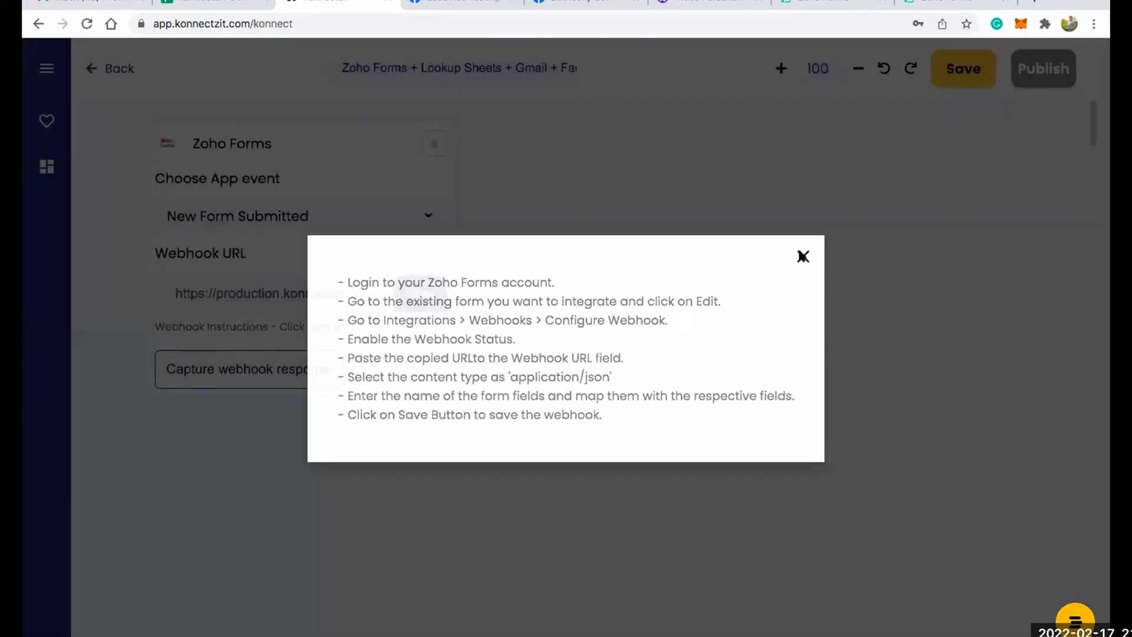
click(802, 257)
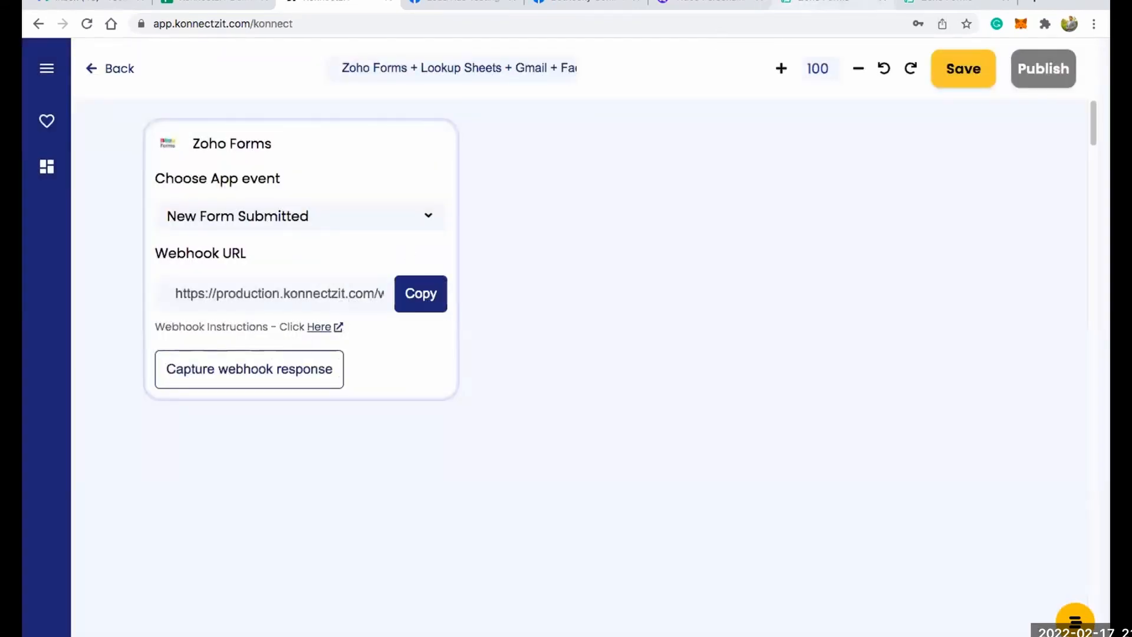
Switch to Zoho Forms and open the Webhooks integration of the KonnectzIT Student Results Form.
click(795, 2)
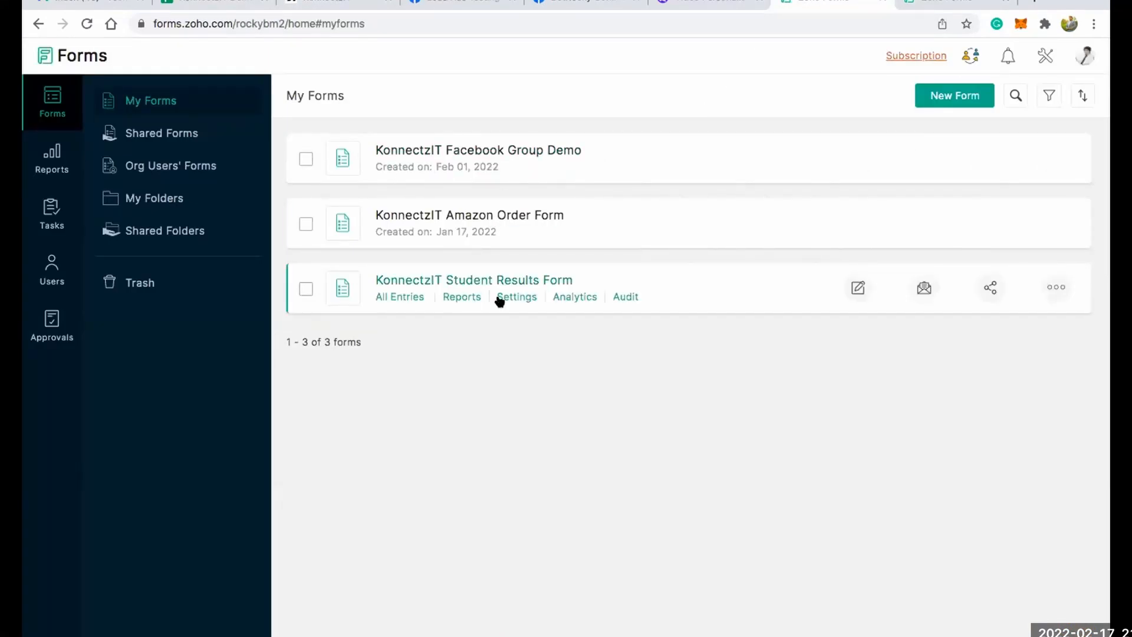
click(509, 297)
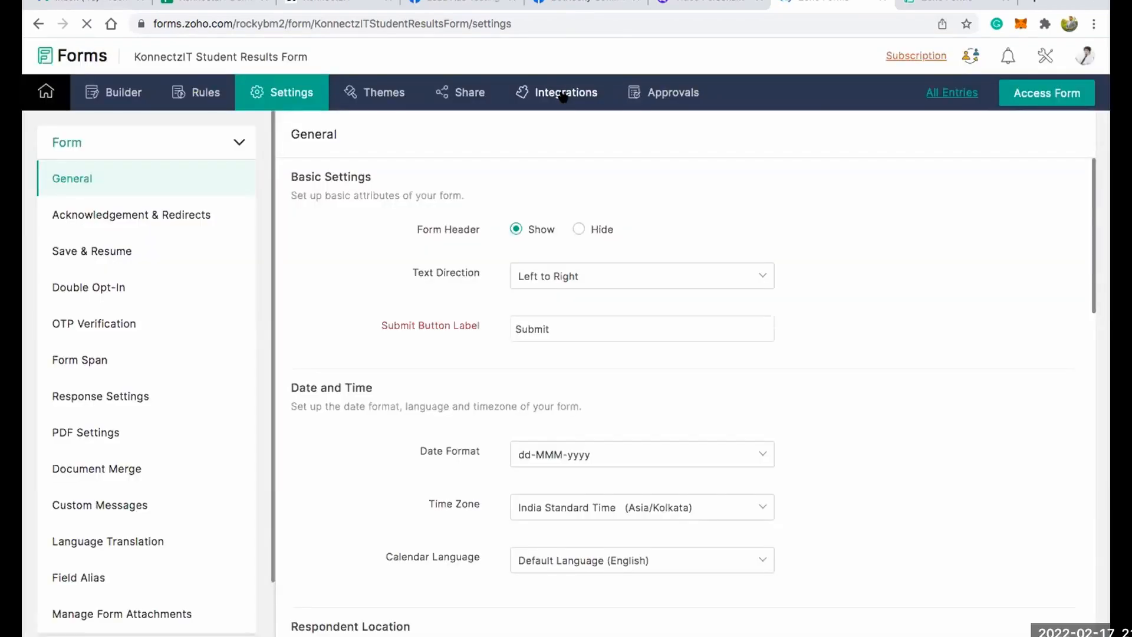
click(564, 94)
scroll(139, 510, down, 3)
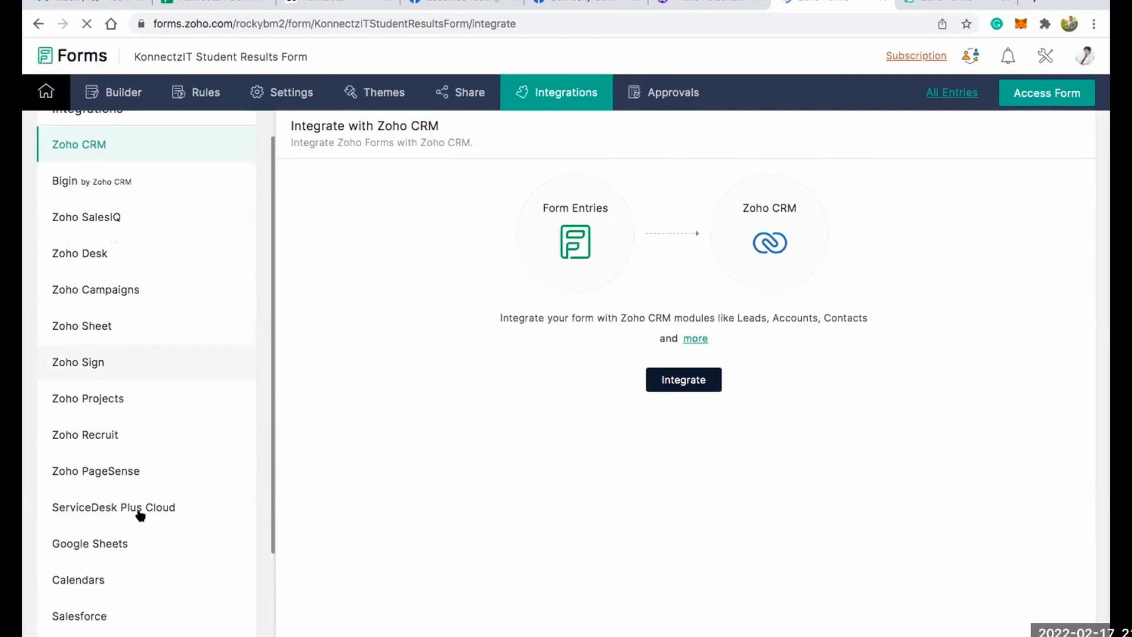
click(93, 553)
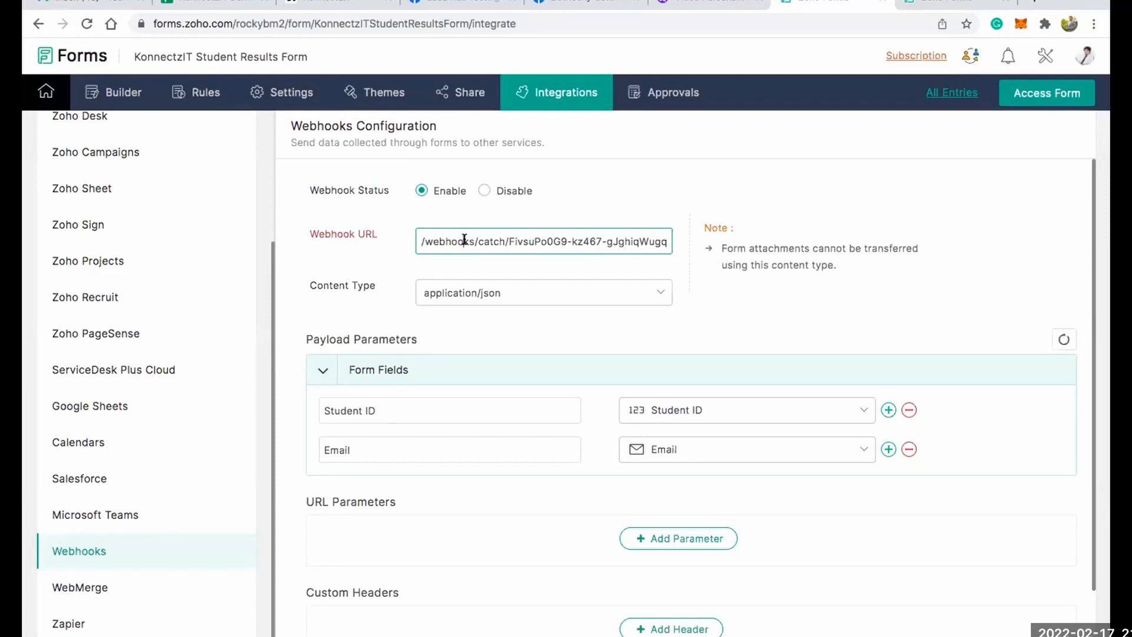
Replace the form's webhook URL with the copied KonnectzIT URL and save the webhook configuration.
triple_click(464, 240)
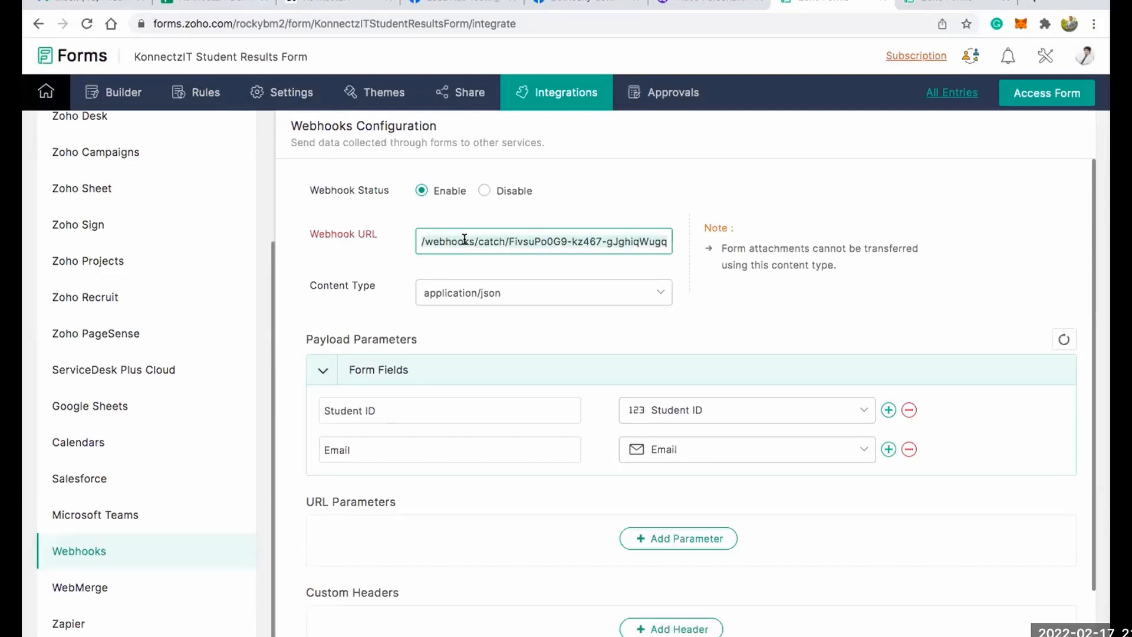
key(ctrl+v)
click(380, 283)
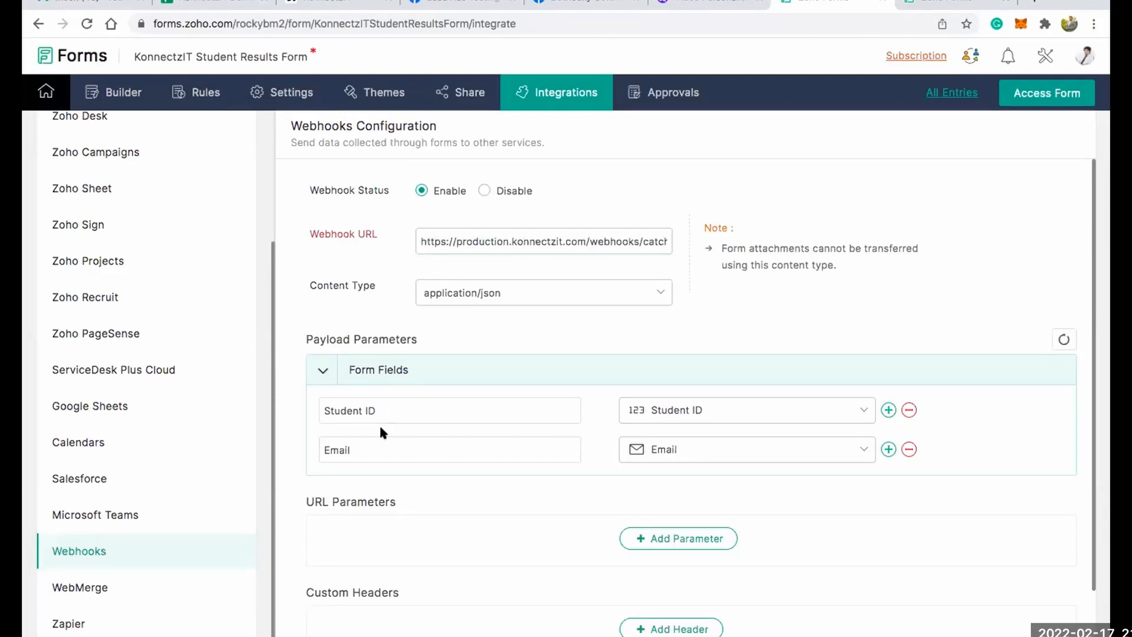
scroll(597, 371, down, 3)
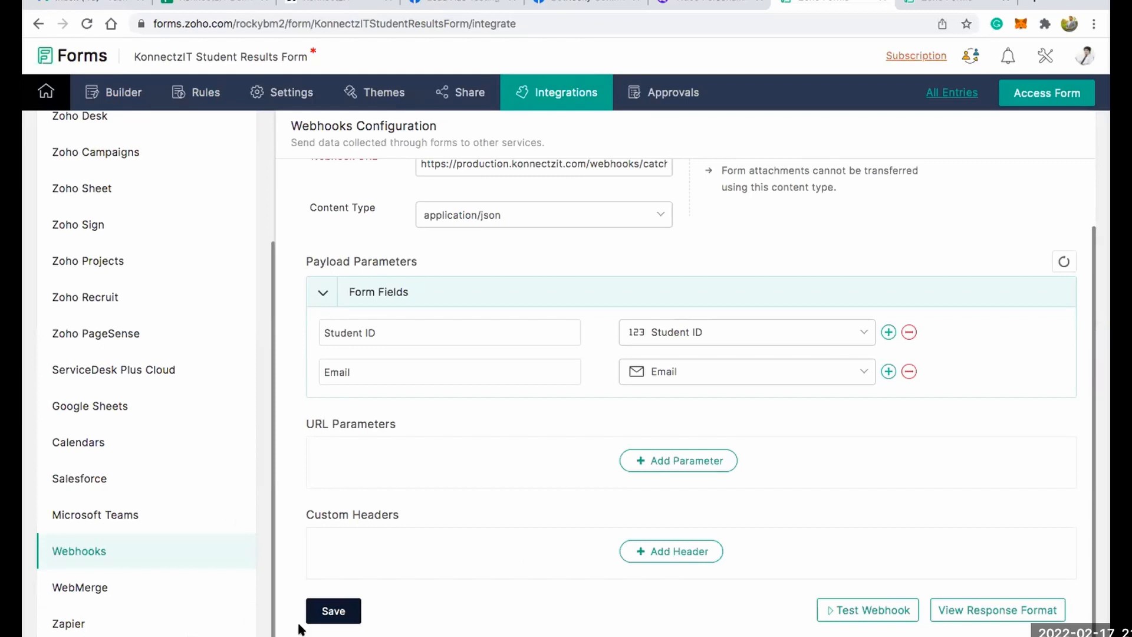
click(322, 609)
click(345, 611)
scroll(547, 268, up, 2)
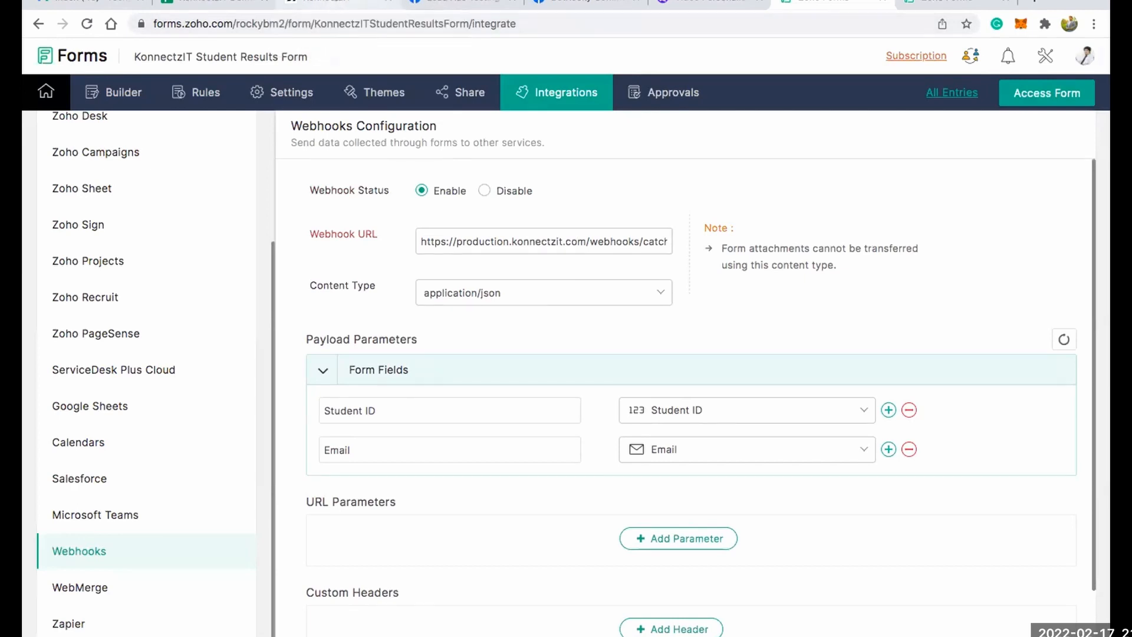
Start capturing the Zoho Forms webhook response in KonnectzIT, then switch to the live student results form's Student ID field.
click(336, 3)
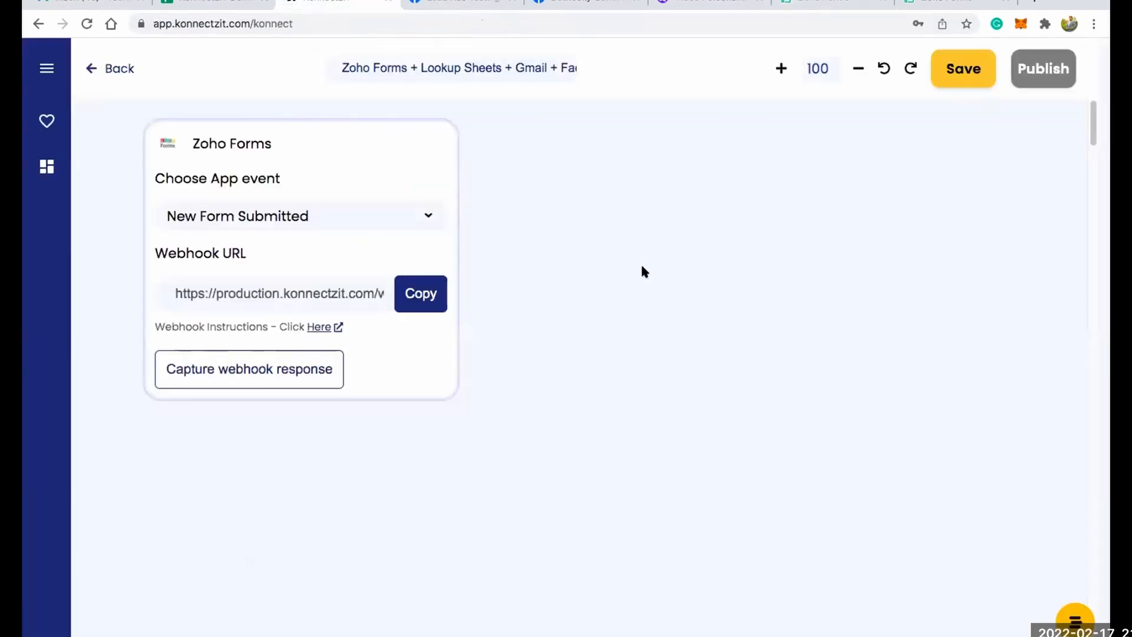
click(273, 376)
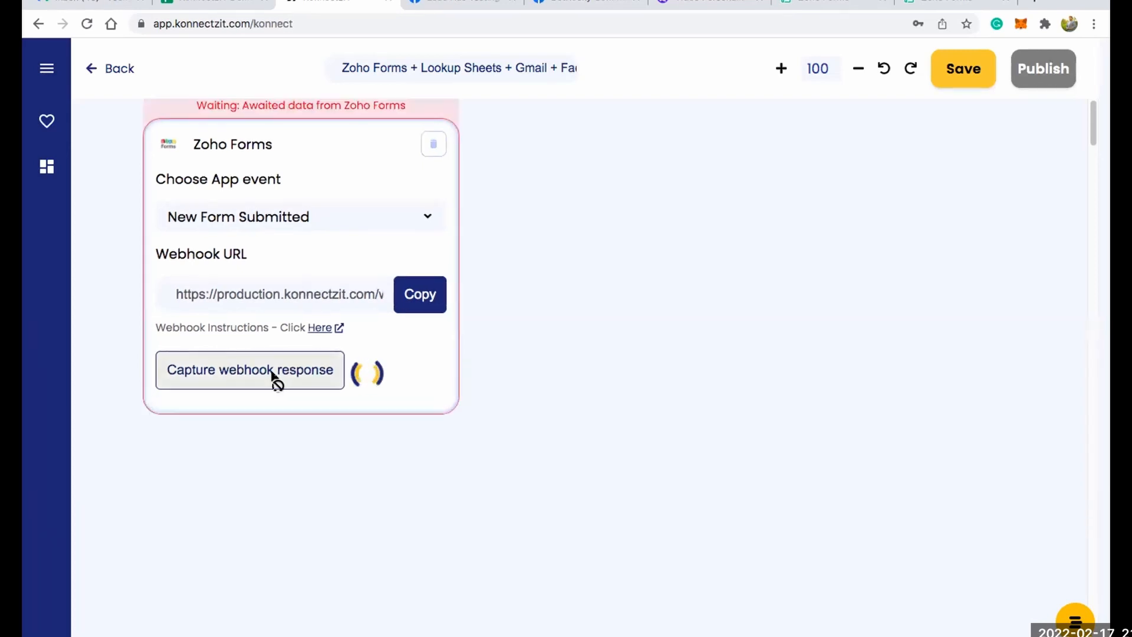
click(943, 4)
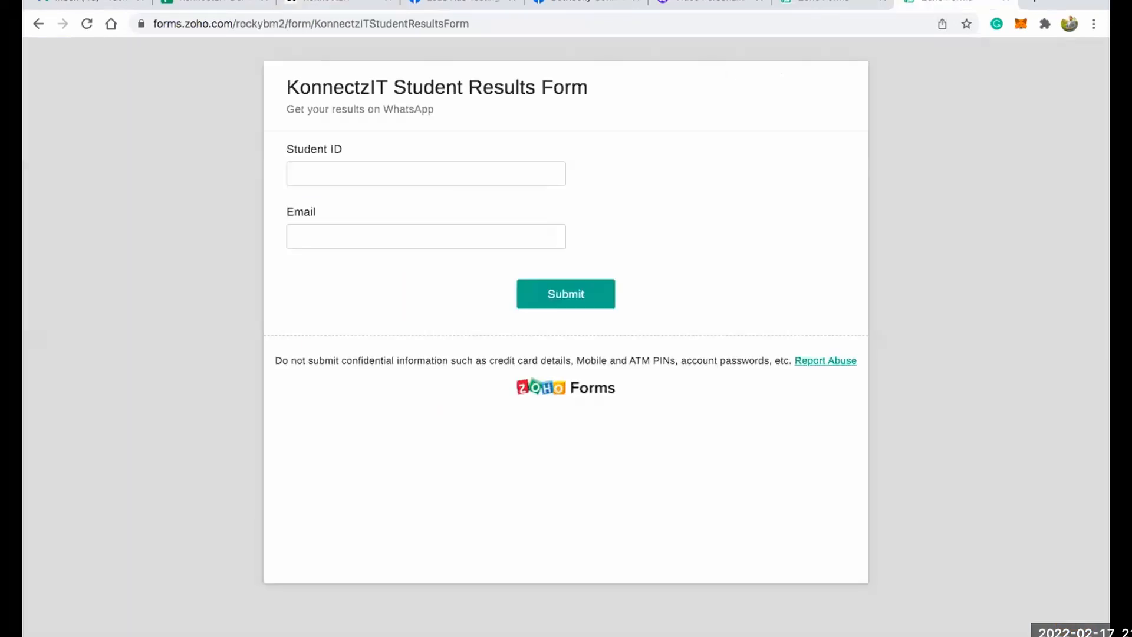
click(354, 169)
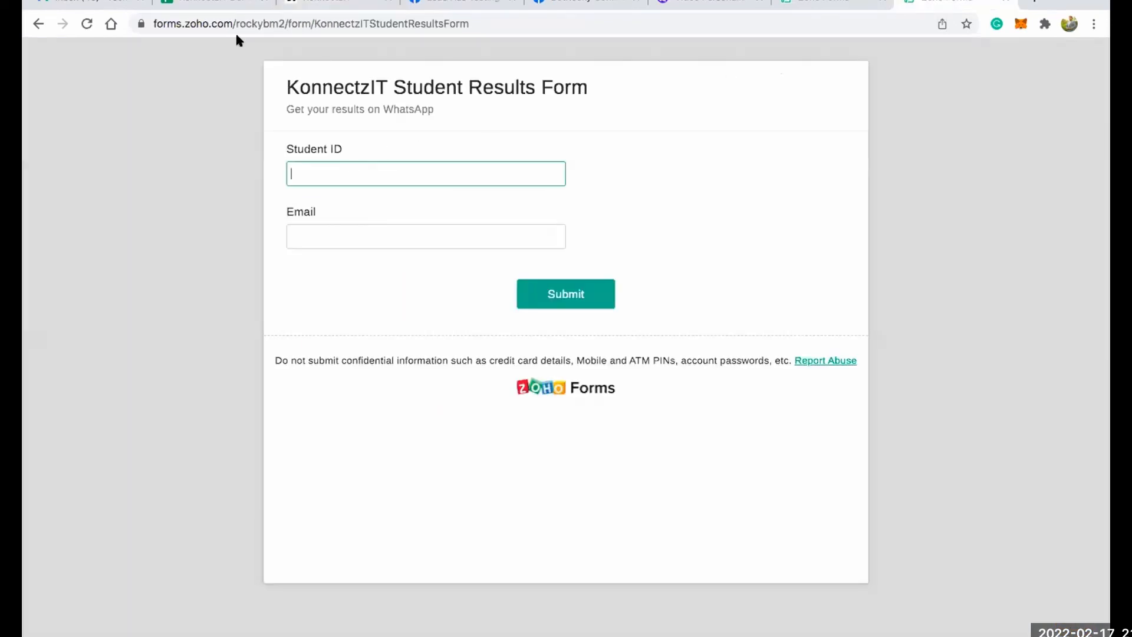
Submit the student results form with the Student ID from cell A3 of the marks sheet and the recipient's email address.
click(213, 2)
click(130, 211)
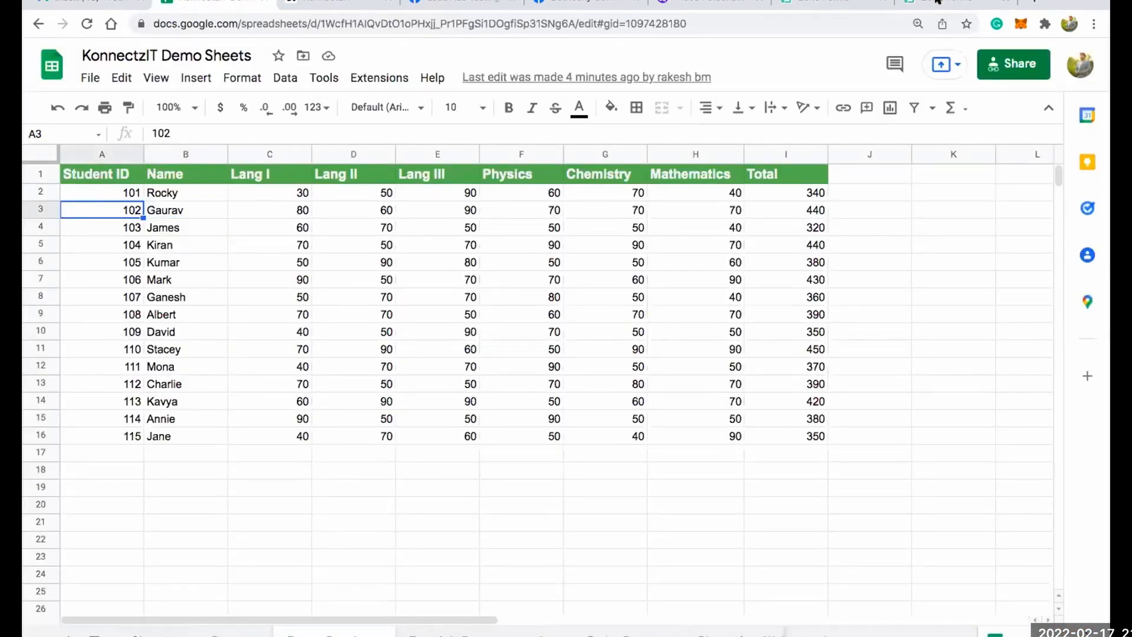
click(942, 2)
text(102)
key(Tab)
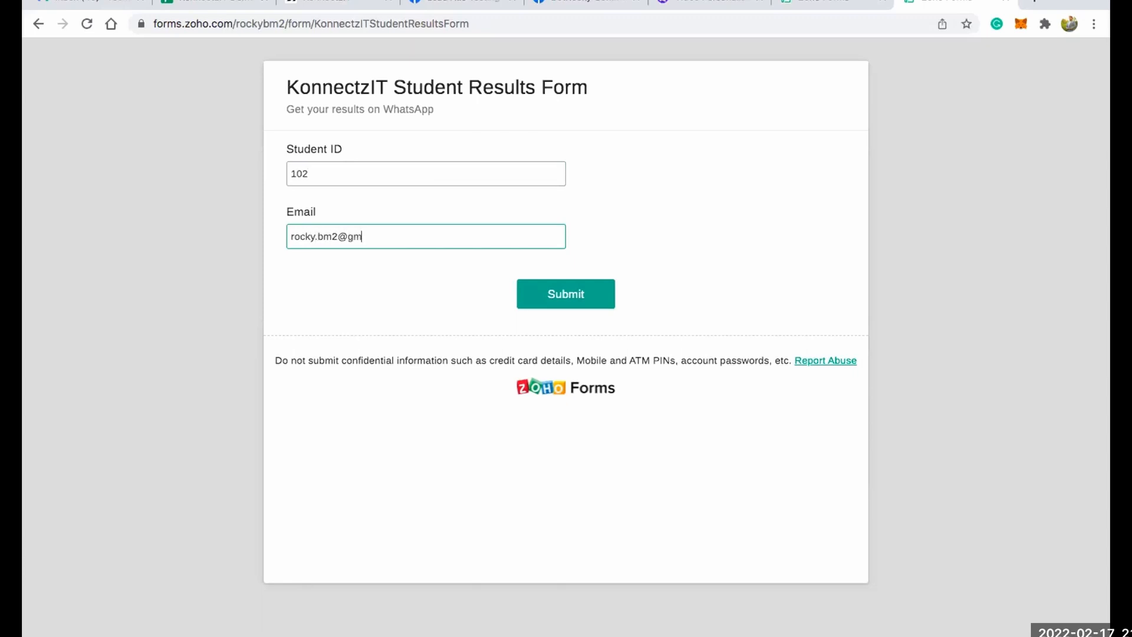
click(581, 292)
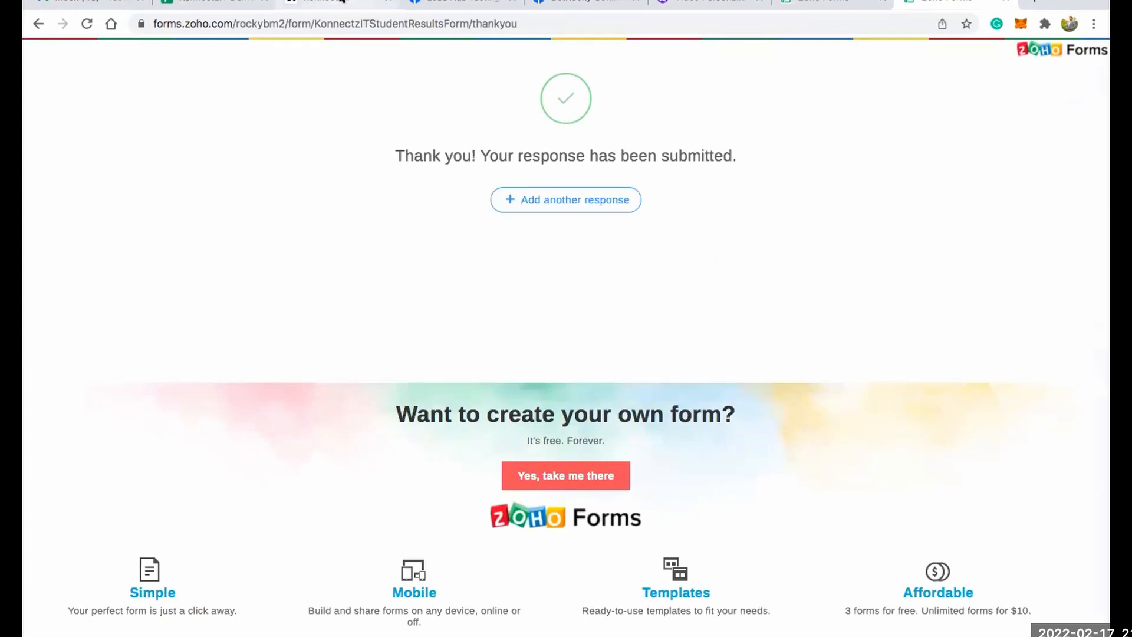
Return to KonnectzIT, reposition the Zoho Forms card on the canvas, and check the captured Email and Student ID response.
click(365, 5)
scroll(341, 218, down, 2)
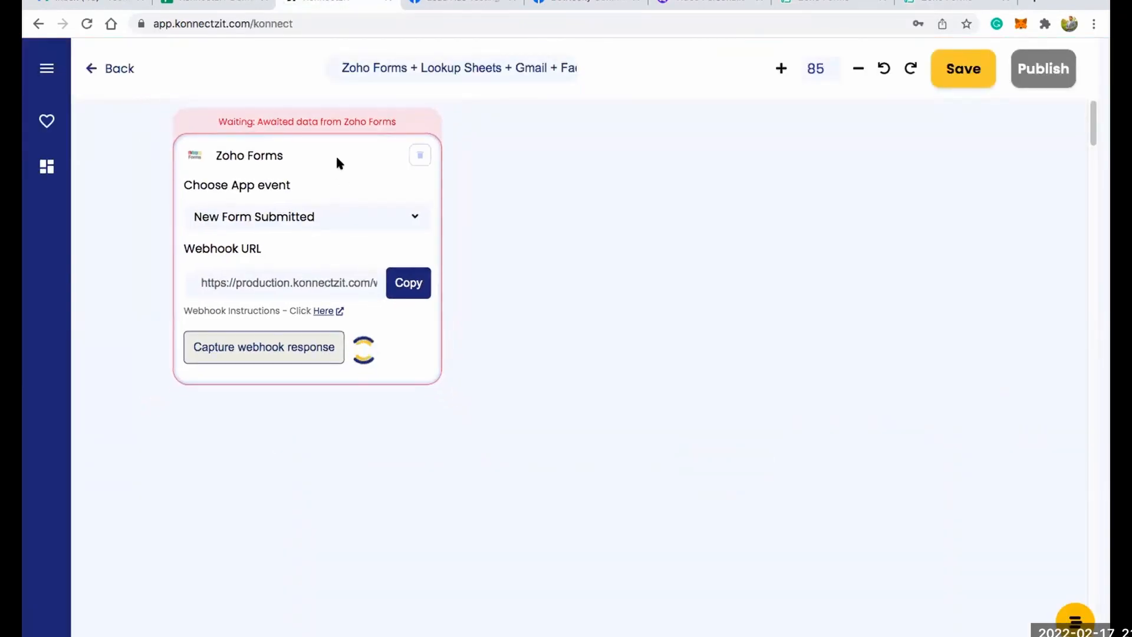
drag(335, 155, 329, 170)
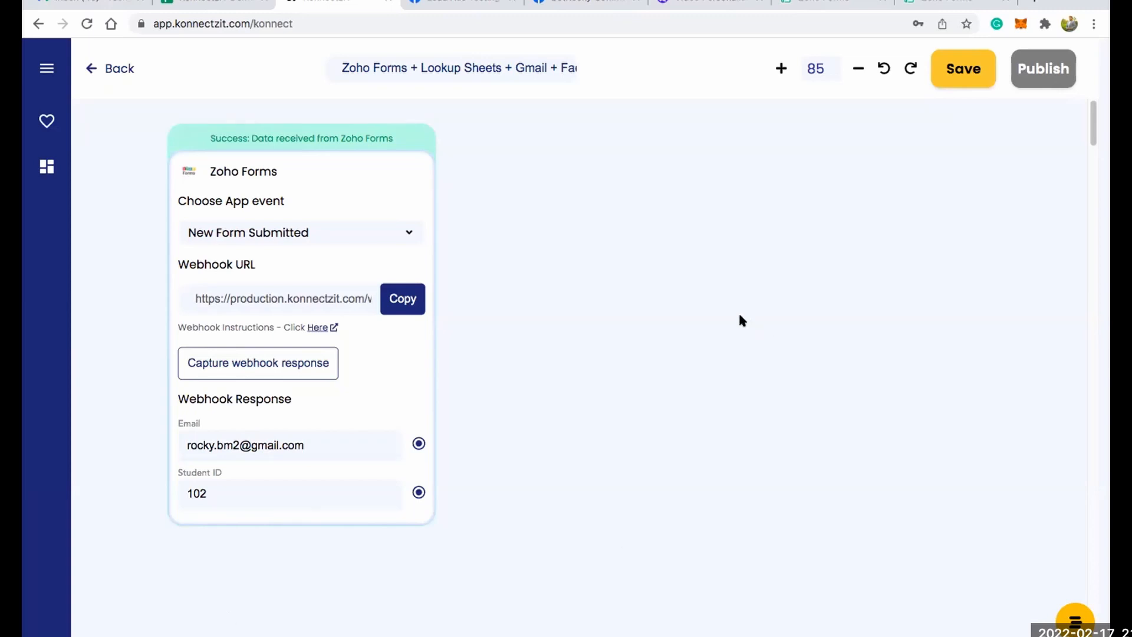
drag(344, 164, 319, 169)
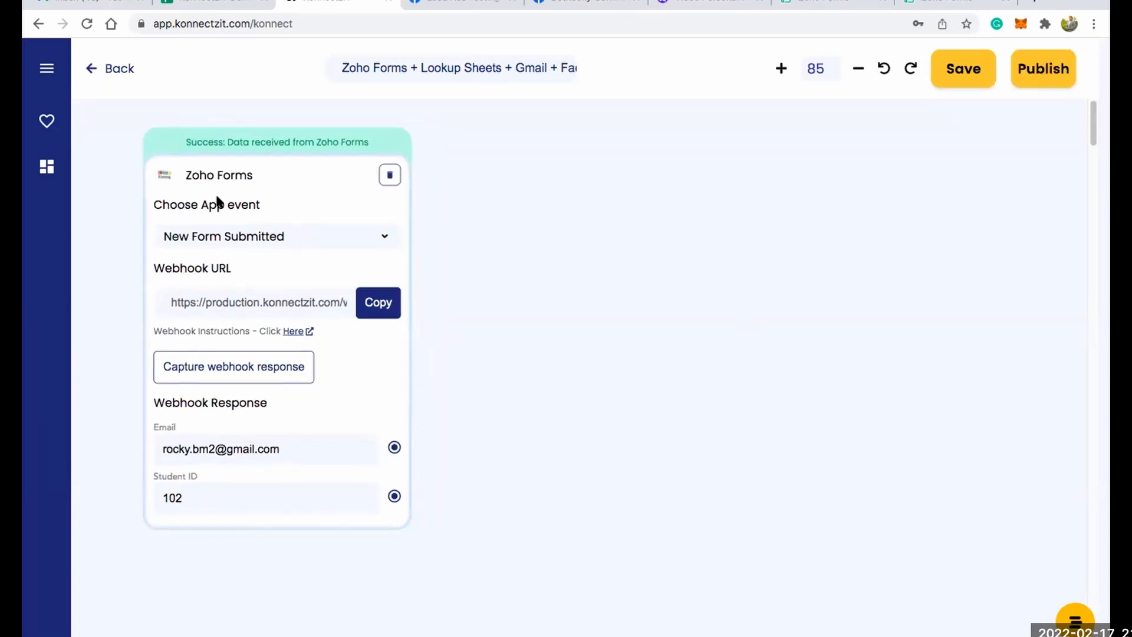
scroll(227, 263, down, 2)
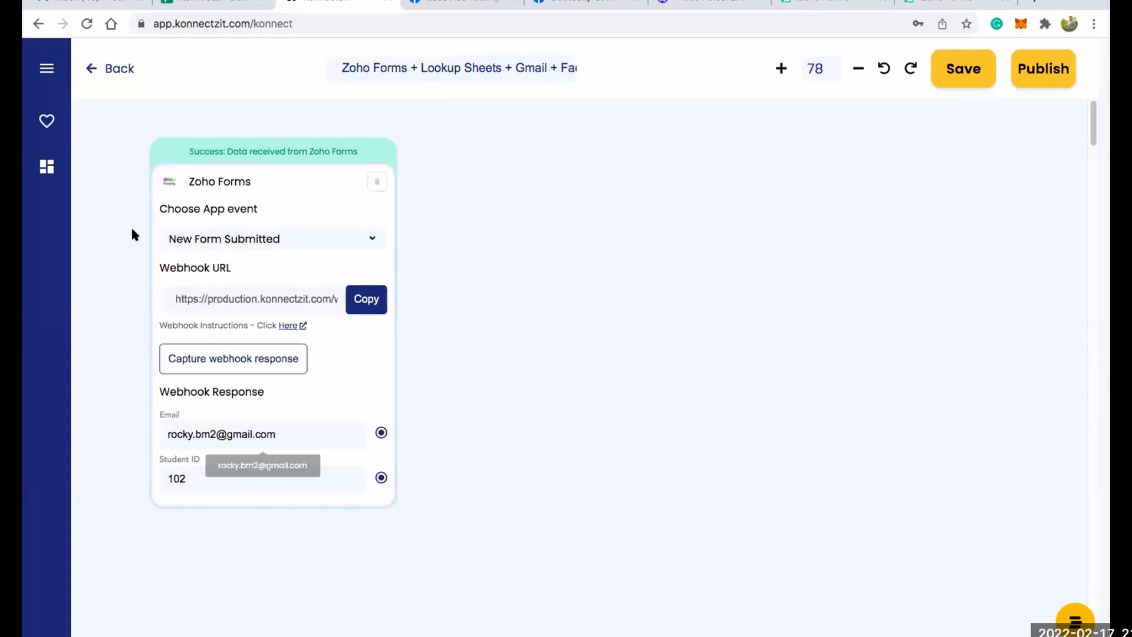
Find Google Sheet in the app library and add it to the canvas beside the Zoho Forms card.
click(49, 72)
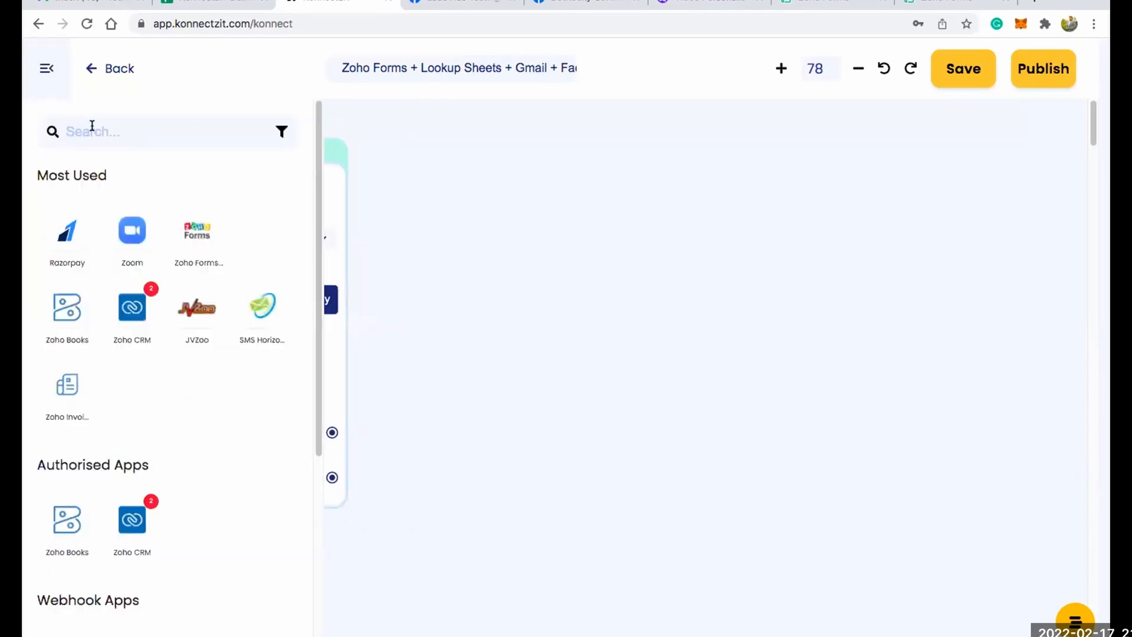
click(92, 123)
text(sheet)
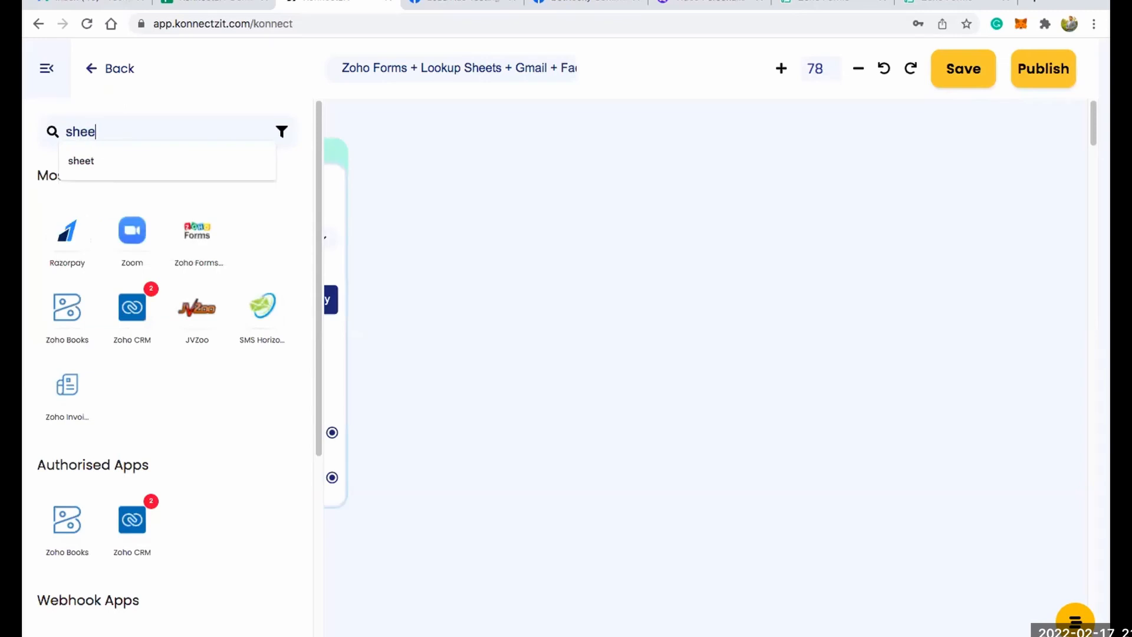
drag(59, 233, 401, 190)
drag(67, 232, 478, 169)
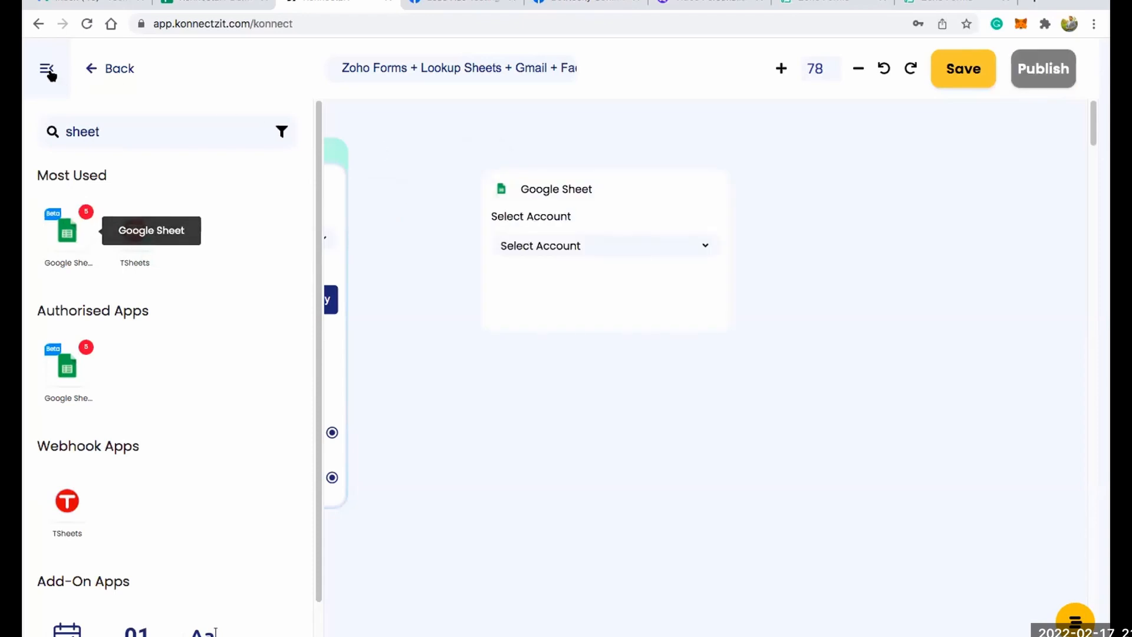
click(47, 69)
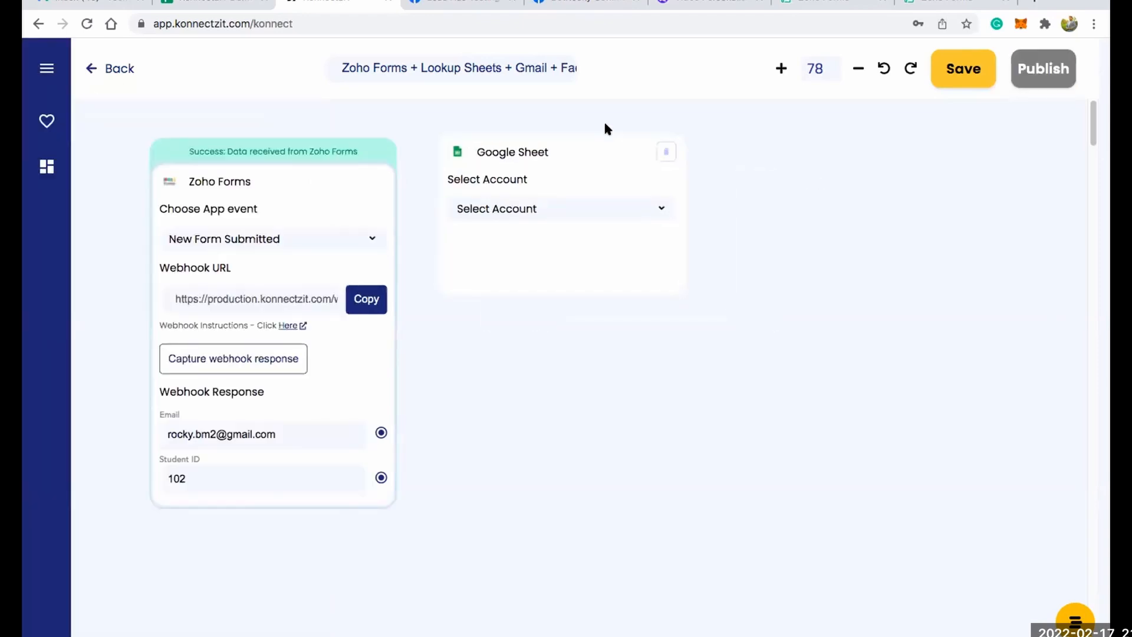
Set the Google Sheet card to Google Sheet Account #2 with the Lookup Spreadsheet action.
click(611, 202)
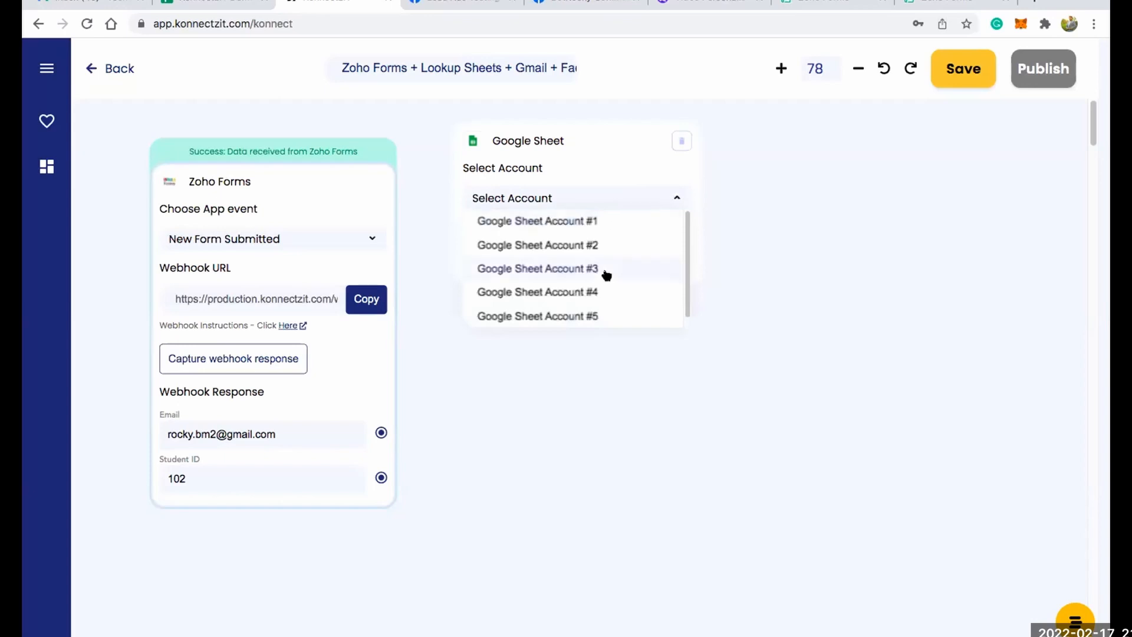
click(613, 248)
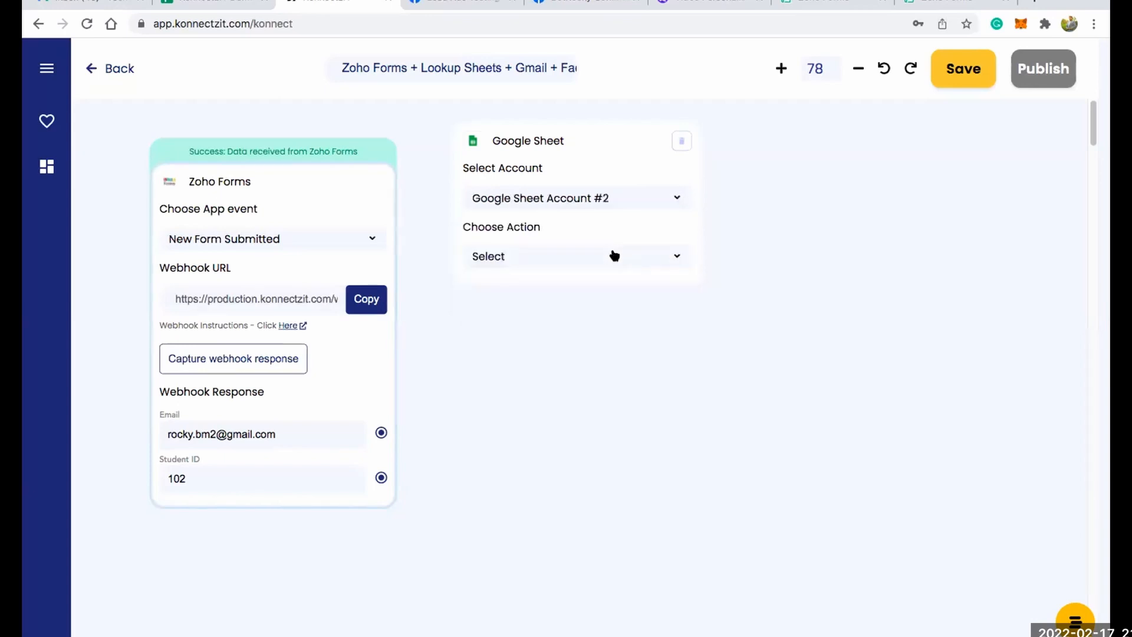
click(609, 254)
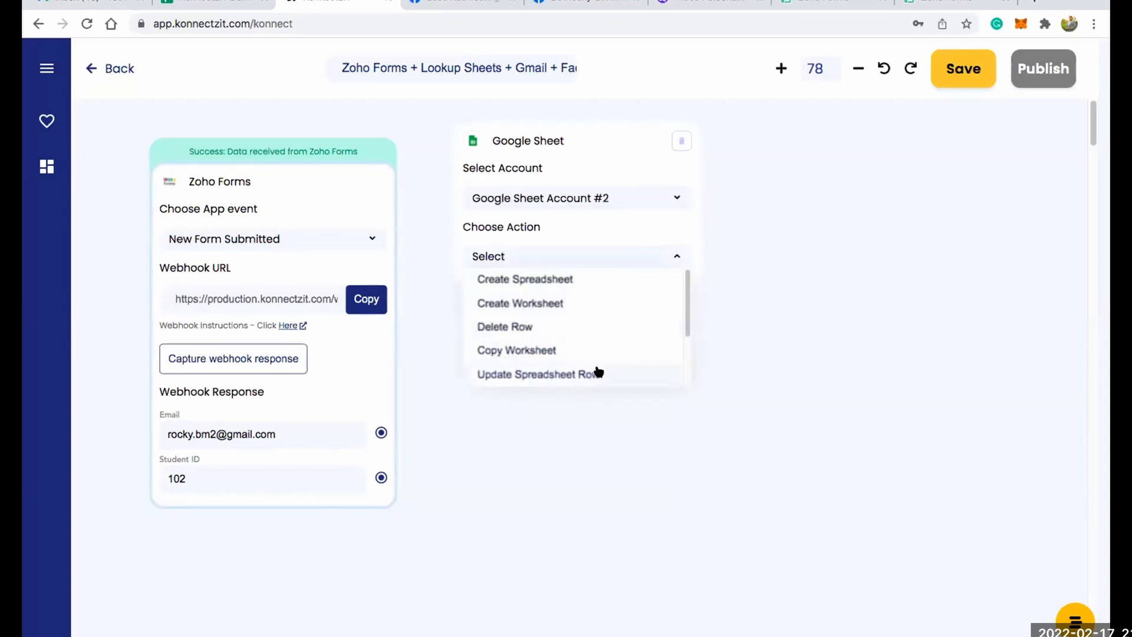
scroll(686, 339, down, 2)
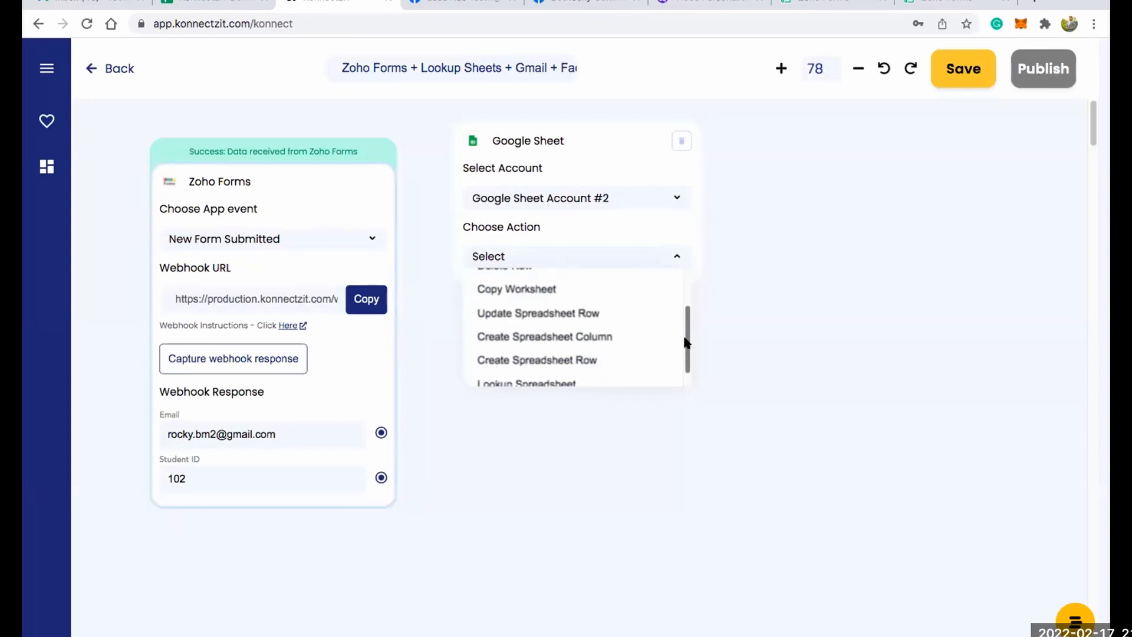
click(581, 383)
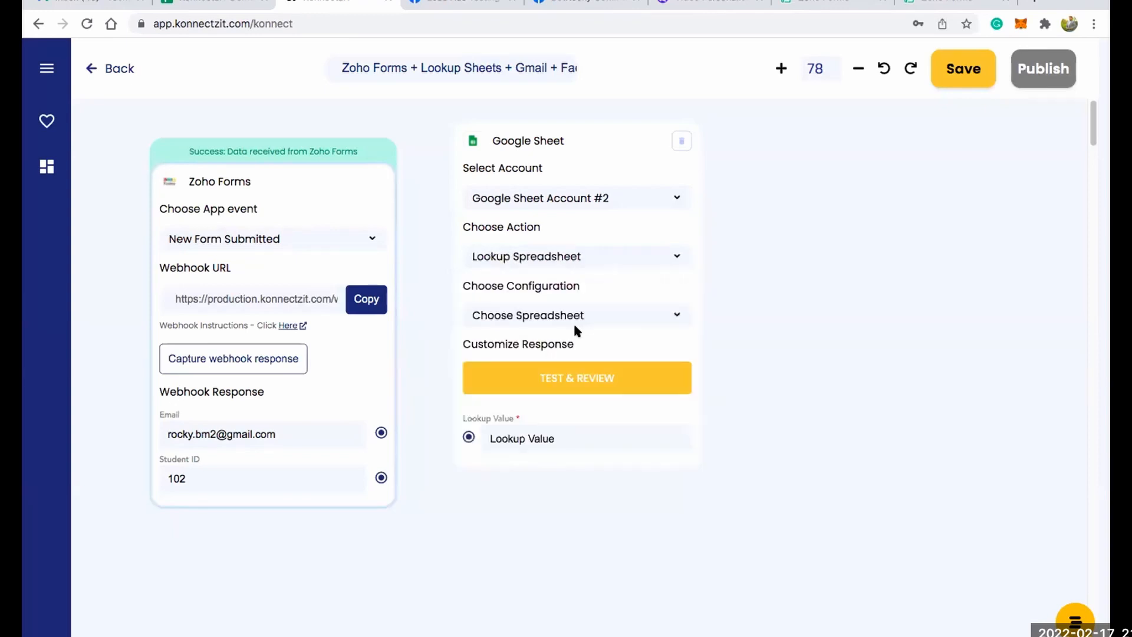
Configure the lookup to use the KonnectzIT Demo Sheets spreadsheet, the Exams Results sheet and the Student ID header.
scroll(574, 322, up, 2)
click(579, 311)
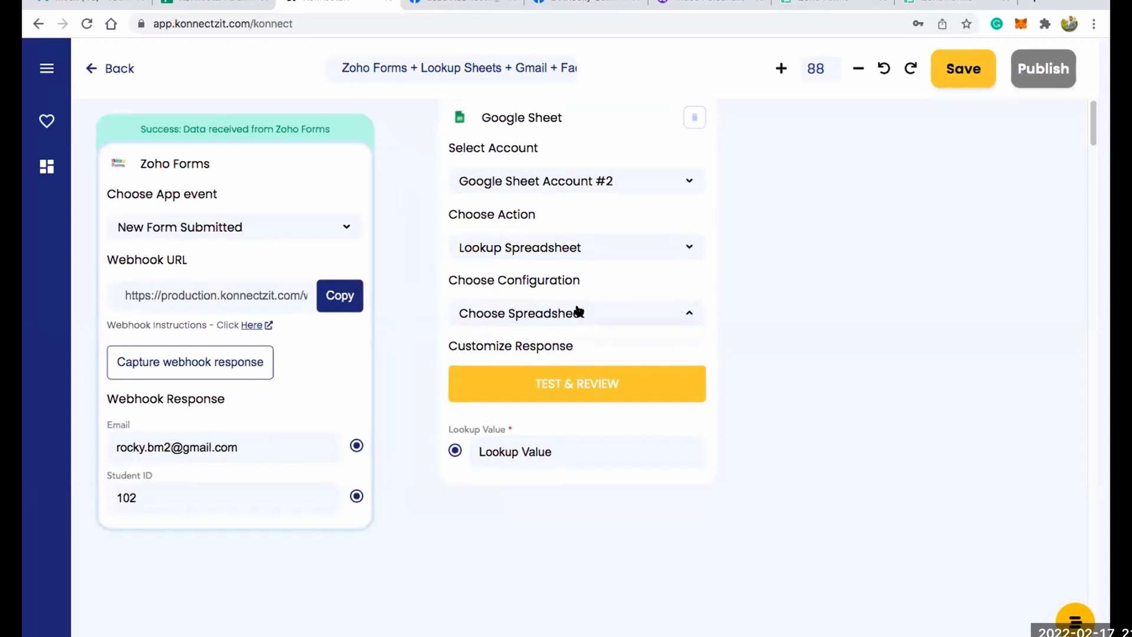
click(579, 339)
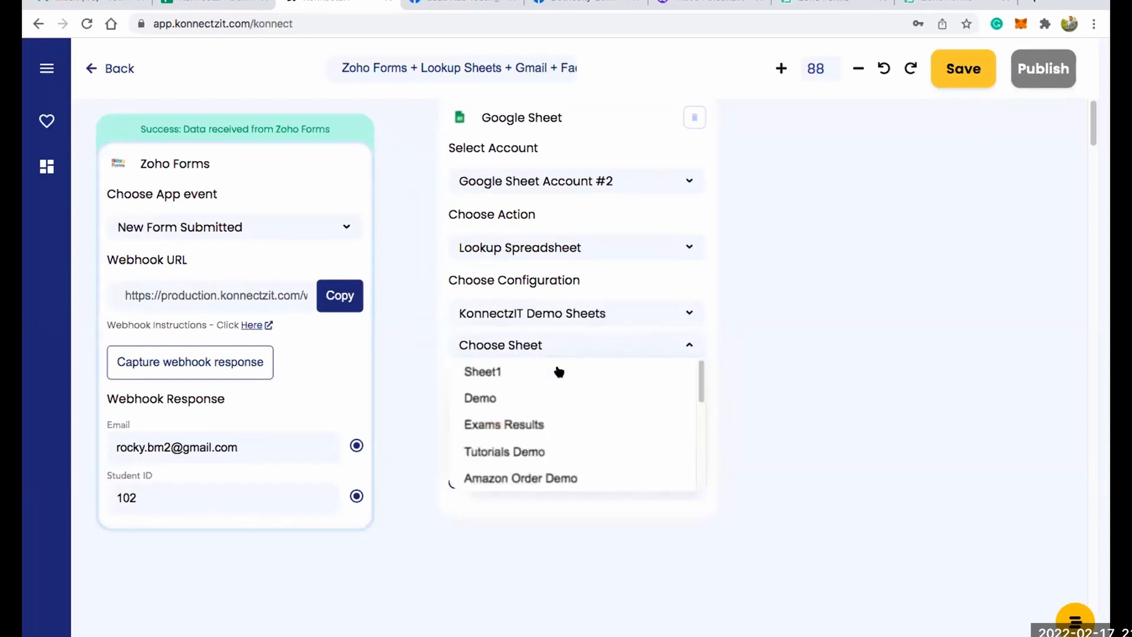
click(543, 395)
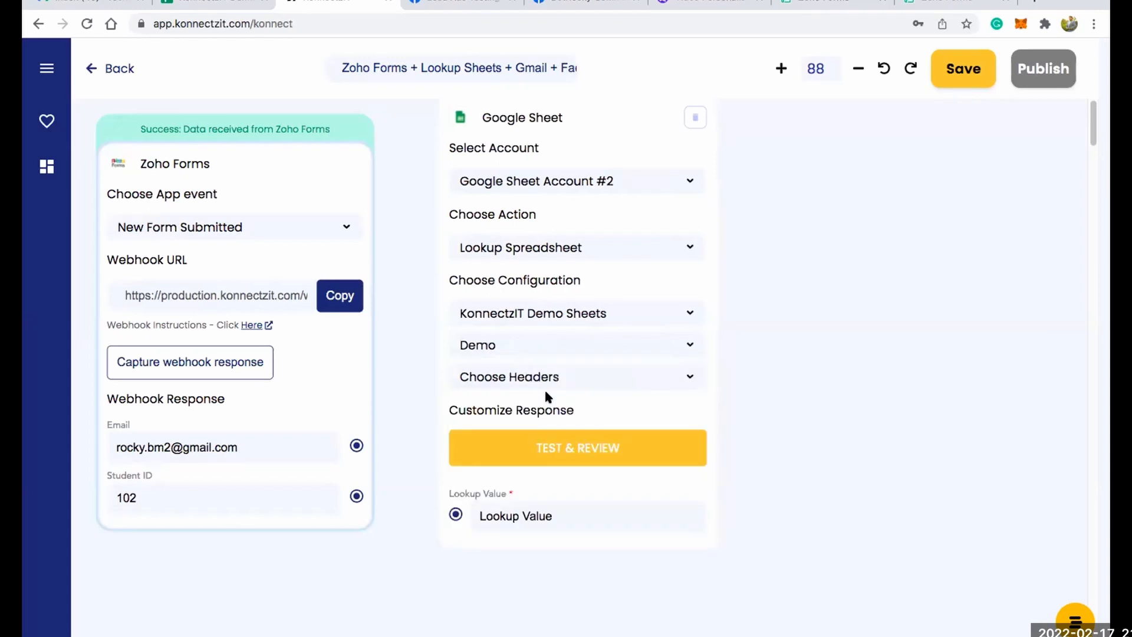
click(582, 350)
click(553, 426)
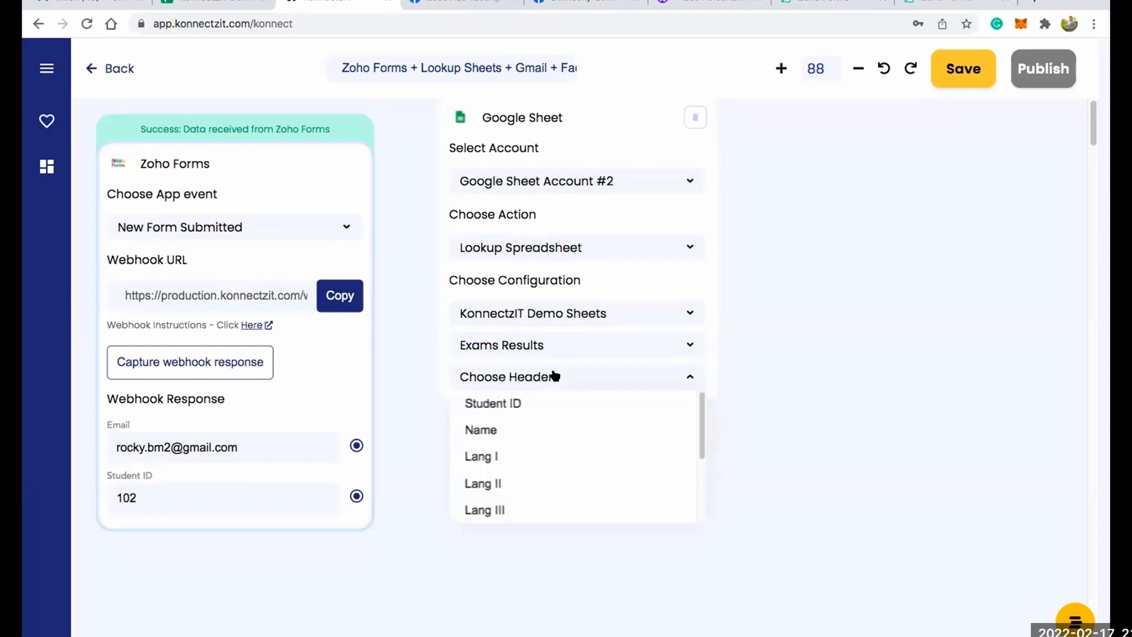
click(519, 403)
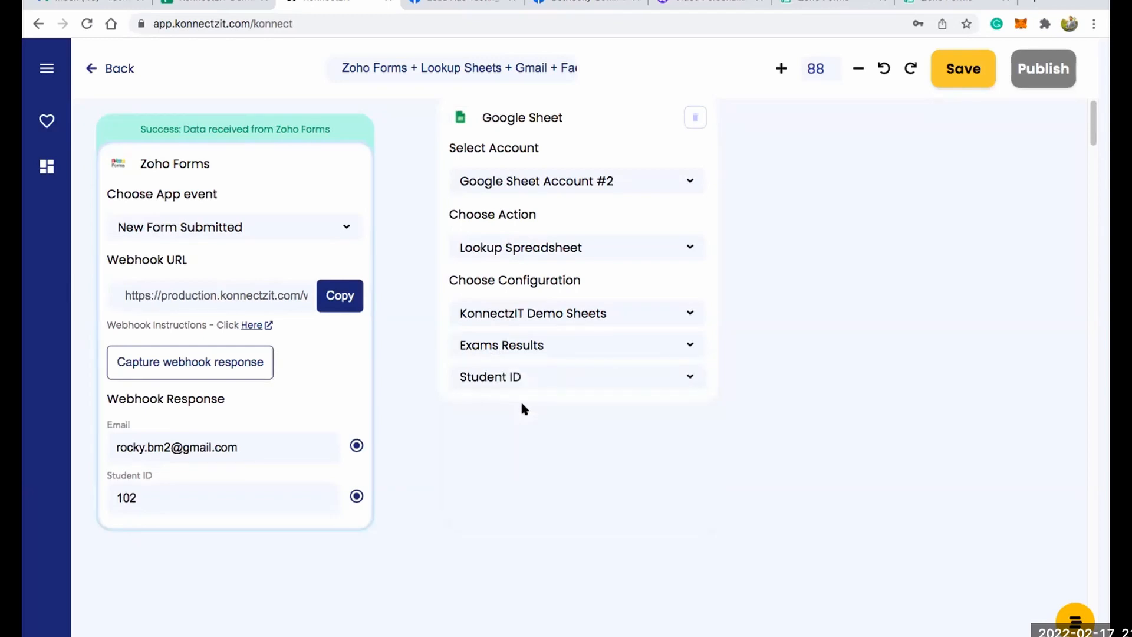
Map the Zoho Forms Student ID to the Google Sheet lookup value and test the lookup.
scroll(582, 353, down, 3)
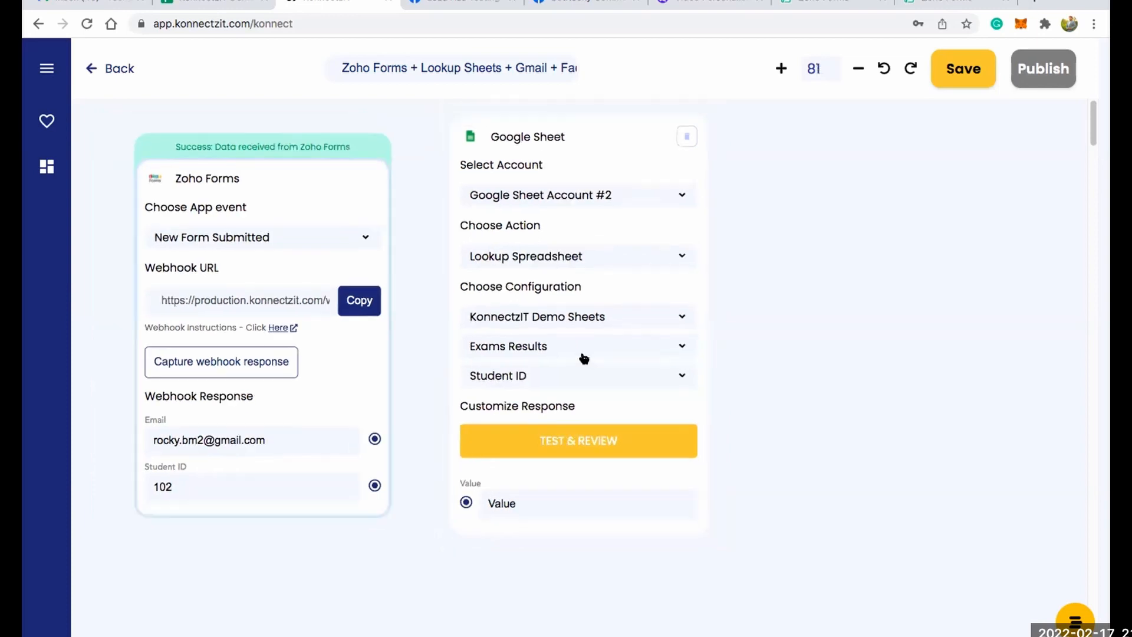
scroll(386, 493, up, 3)
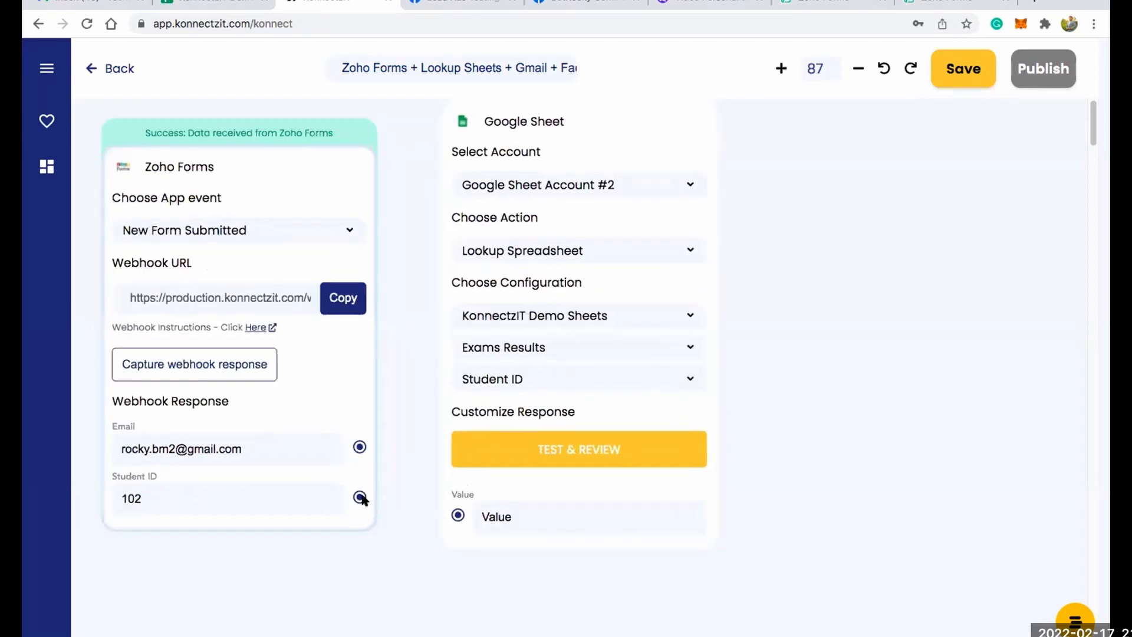
drag(415, 510, 457, 515)
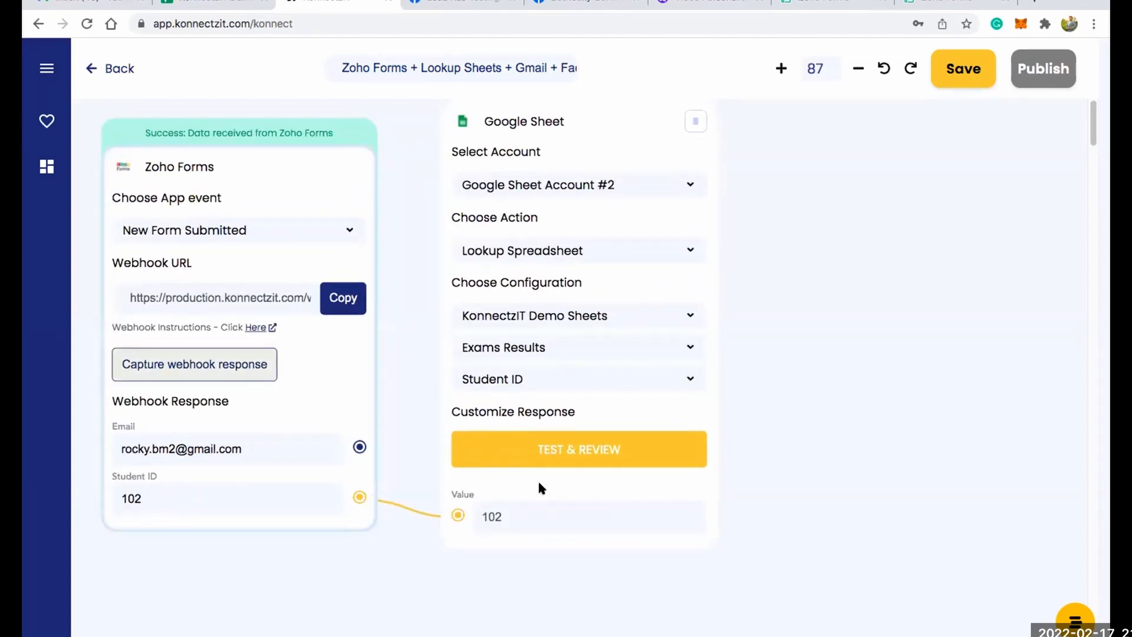
click(567, 450)
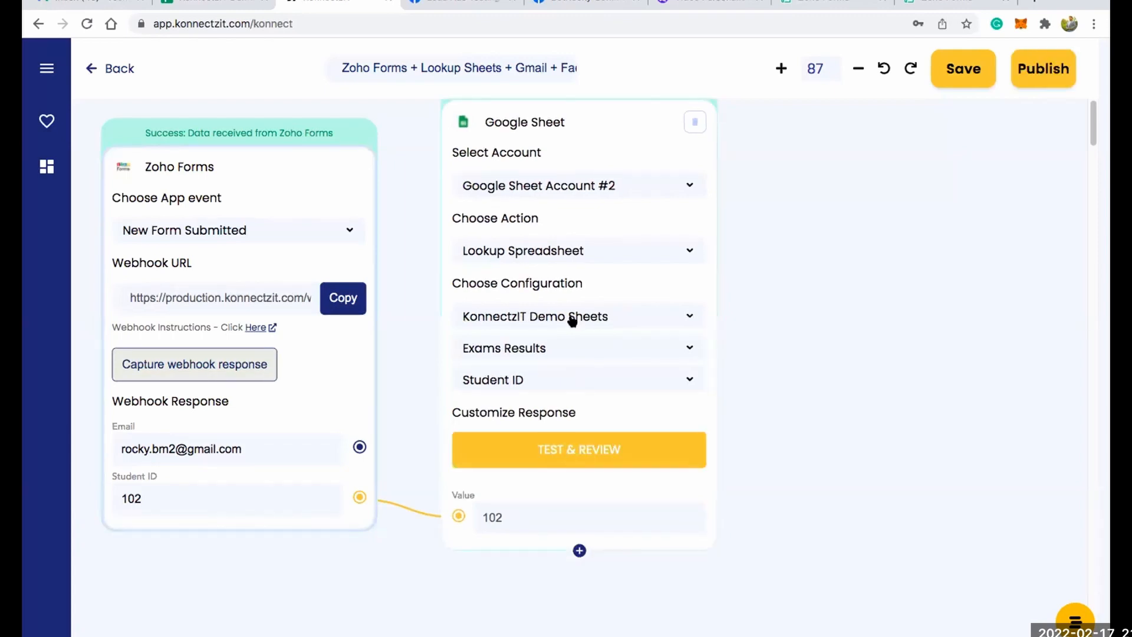
scroll(572, 321, down, 3)
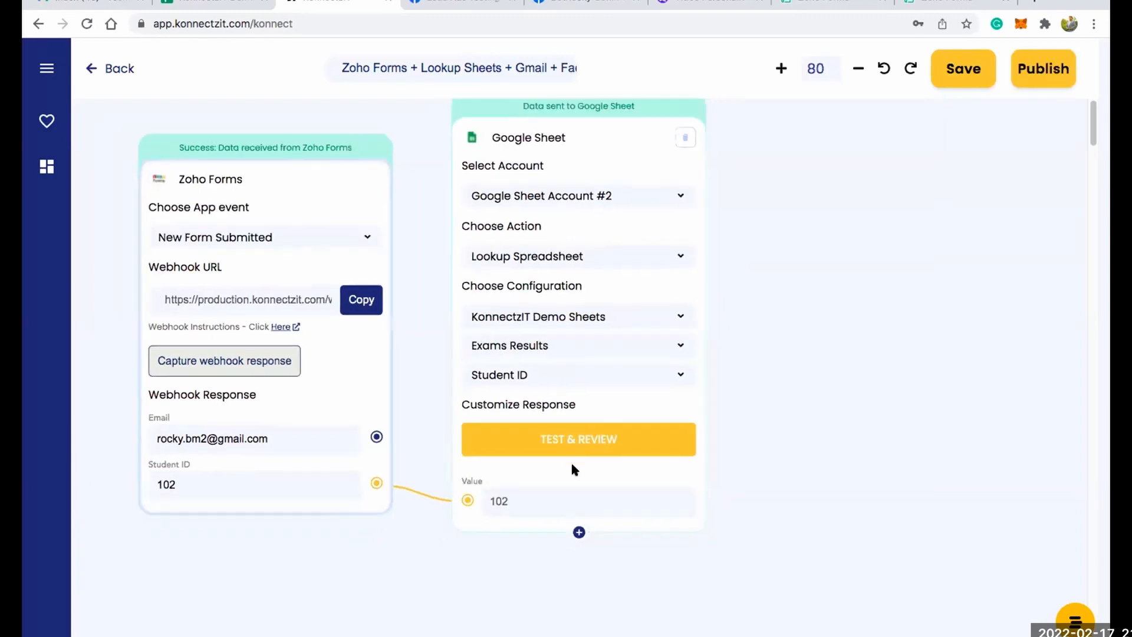
Add the response fields Gs1 through Gs8 to the Google Sheet card, leaving out Gs0 and Row_index.
click(579, 524)
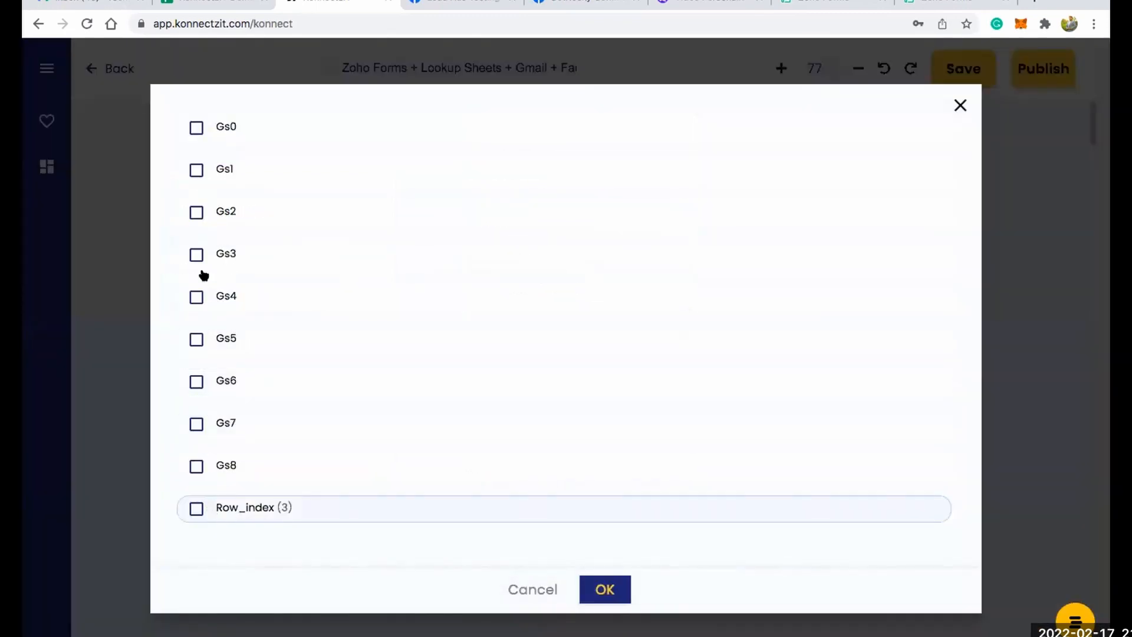
click(196, 171)
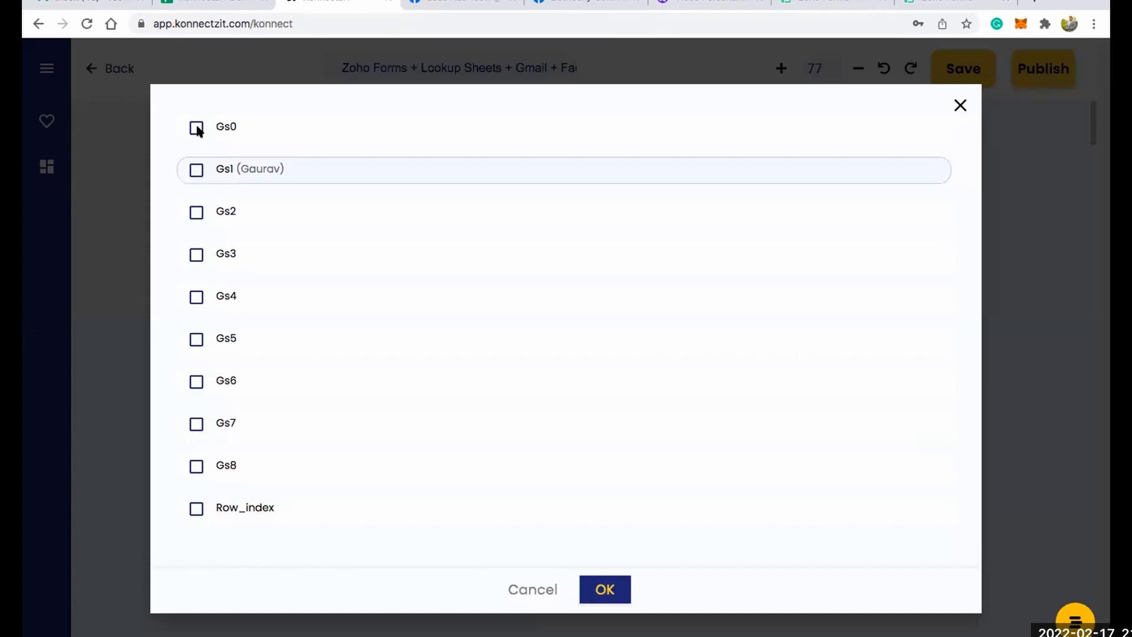
click(196, 213)
click(196, 256)
click(197, 297)
click(196, 340)
click(197, 382)
click(196, 466)
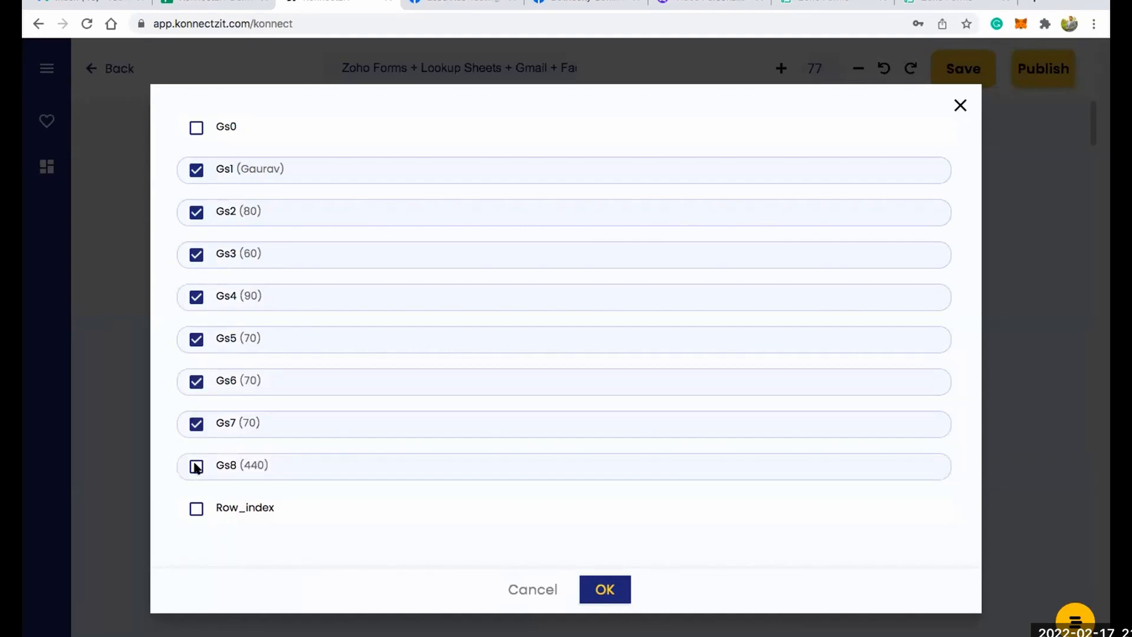
click(197, 424)
click(197, 383)
click(196, 340)
click(196, 256)
click(196, 214)
click(196, 171)
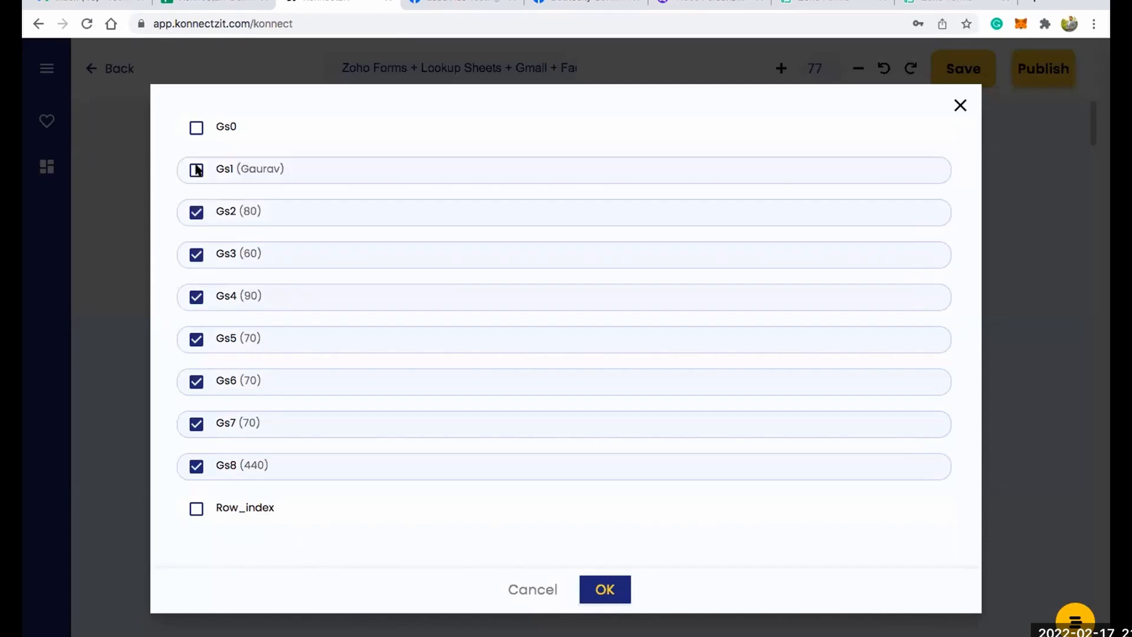
click(605, 590)
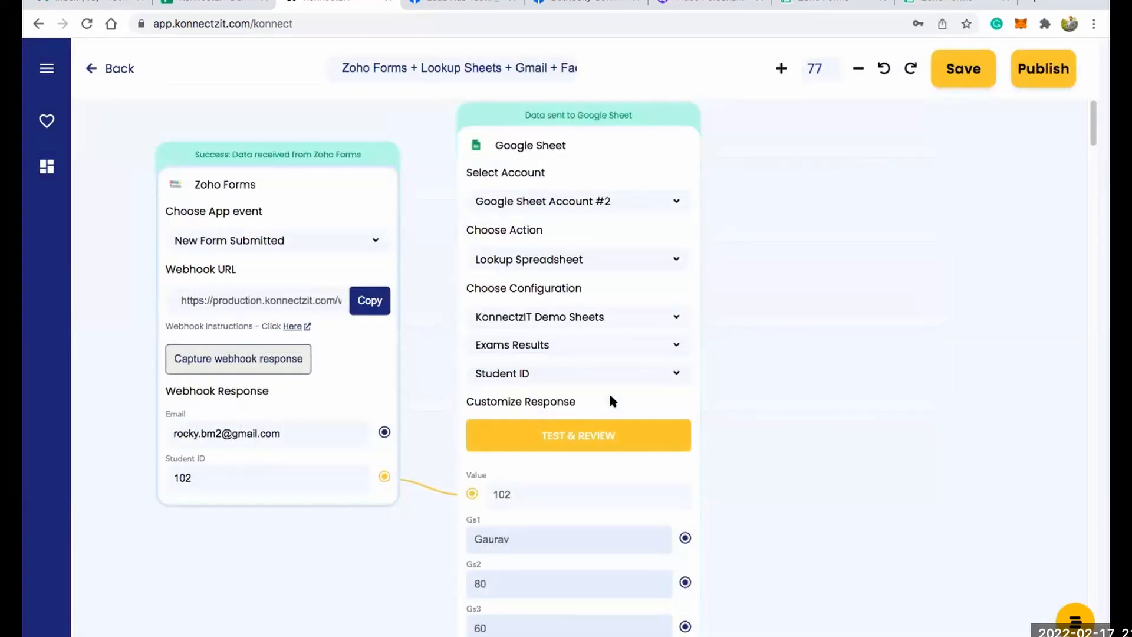
Find Nexweave in the app library, add it to the canvas and position its card beside the Google Sheet card.
scroll(608, 391, down, 5)
scroll(628, 316, right, 5)
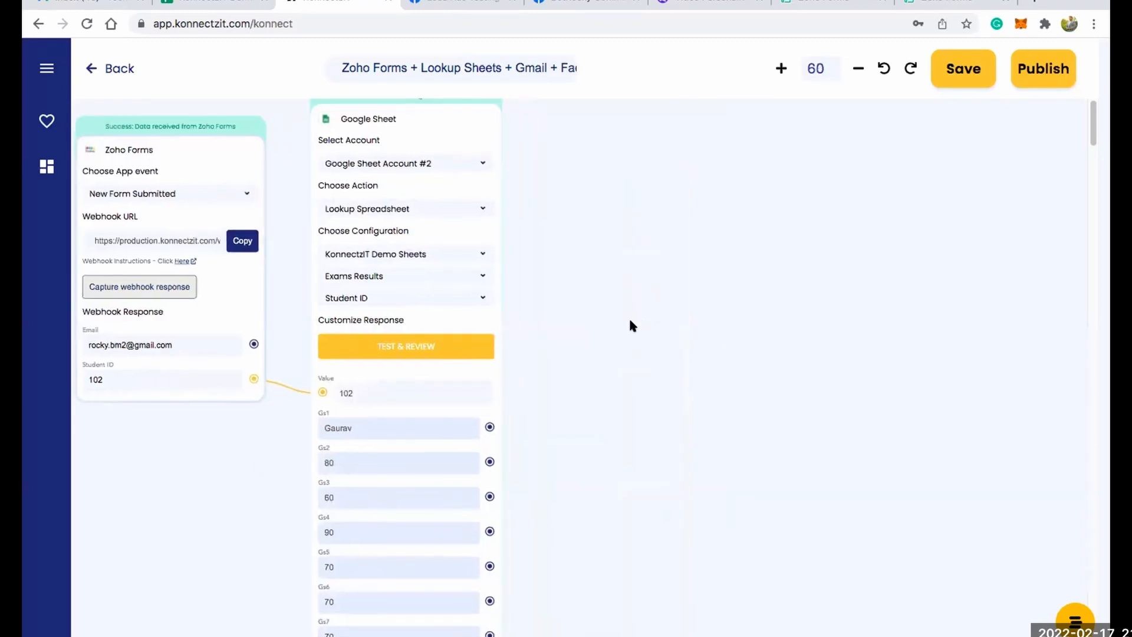
scroll(606, 242, down, 4)
scroll(599, 295, up, 3)
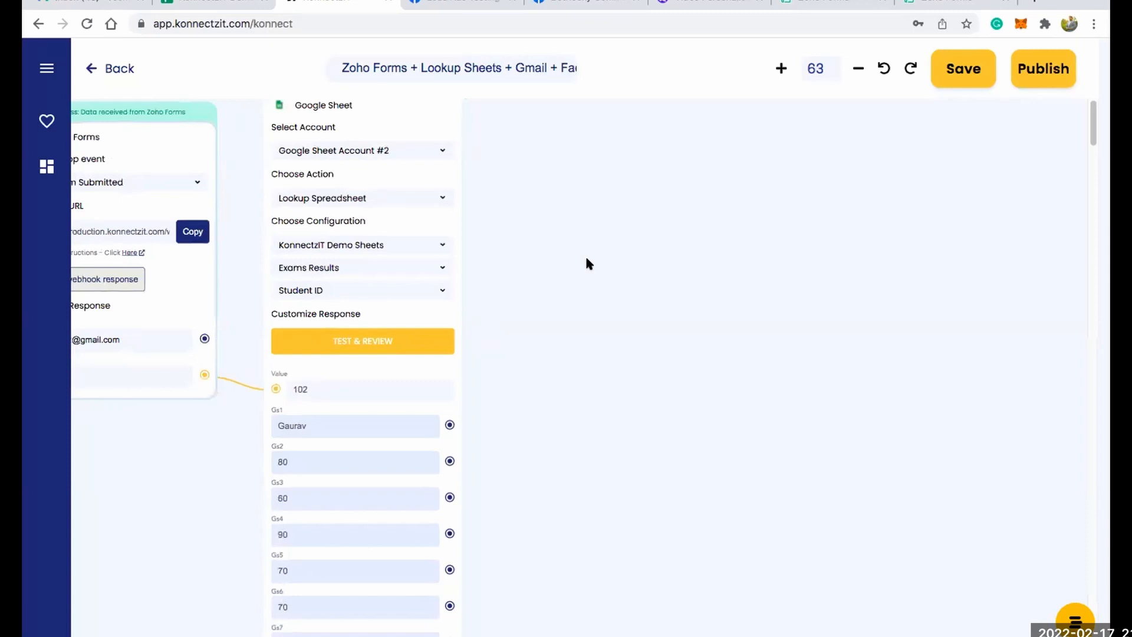
scroll(585, 260, down, 1)
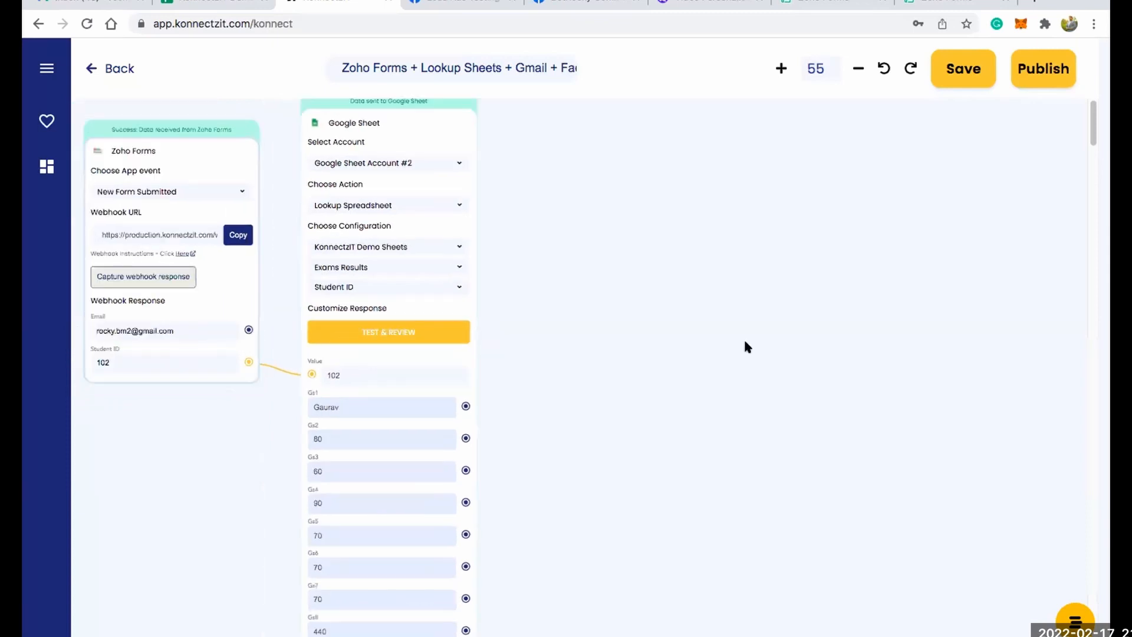
click(46, 66)
click(81, 131)
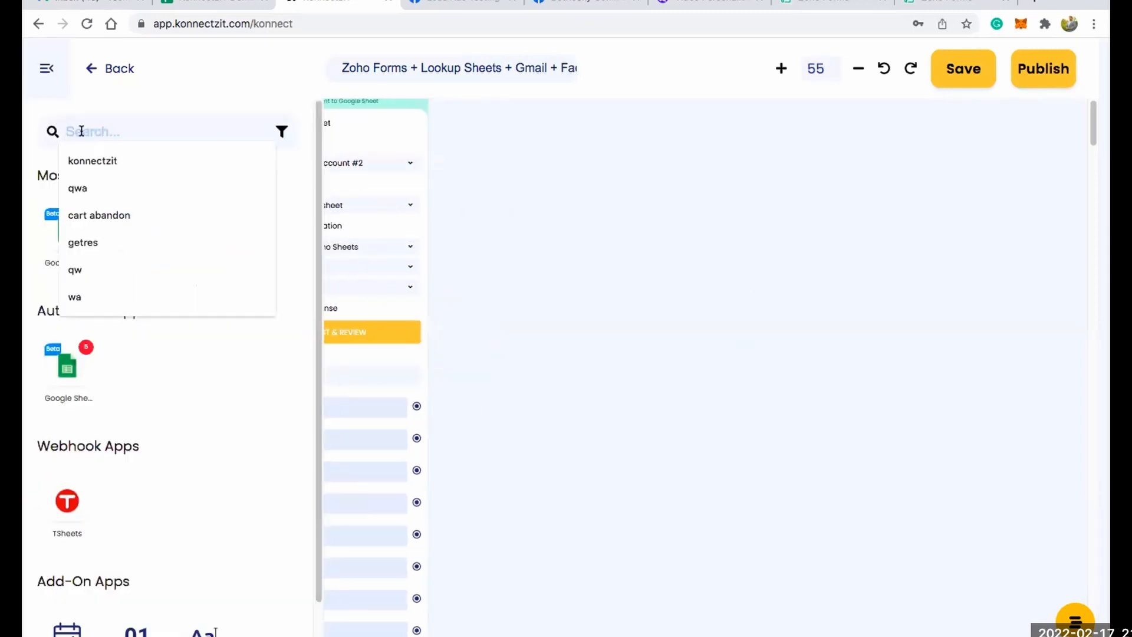
text(z)
key(BackSpace)
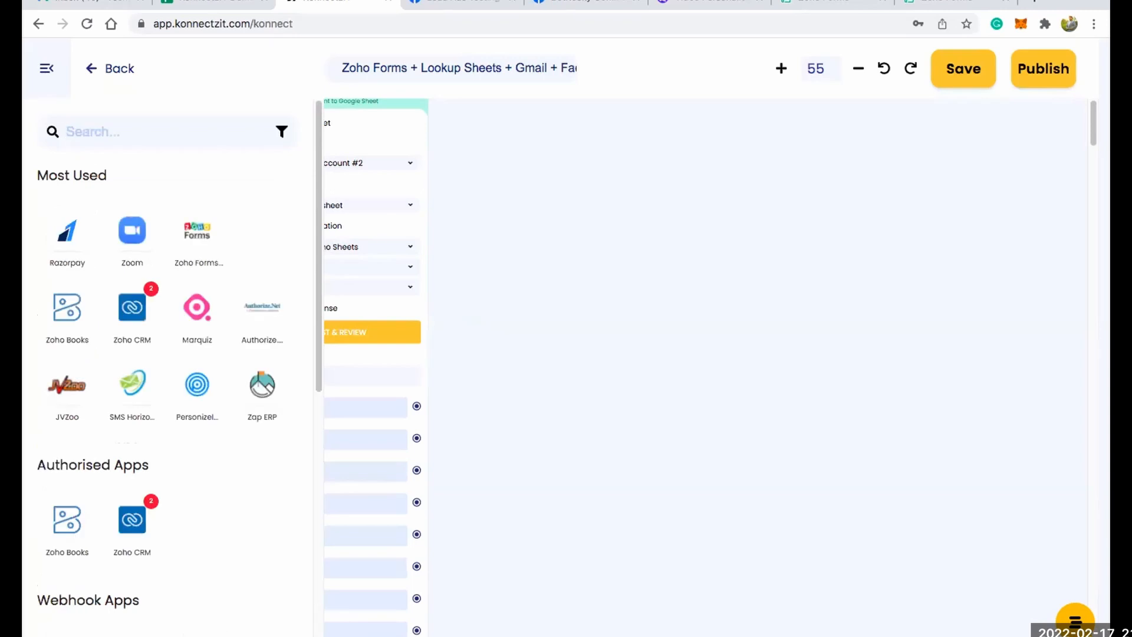
text(nex)
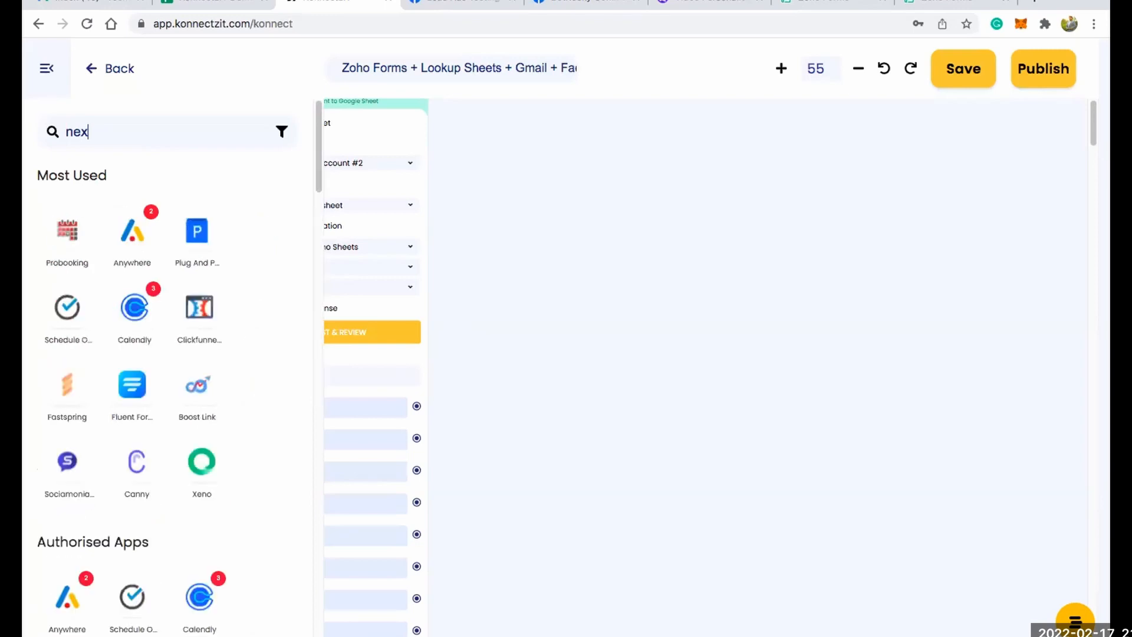
drag(63, 229, 533, 169)
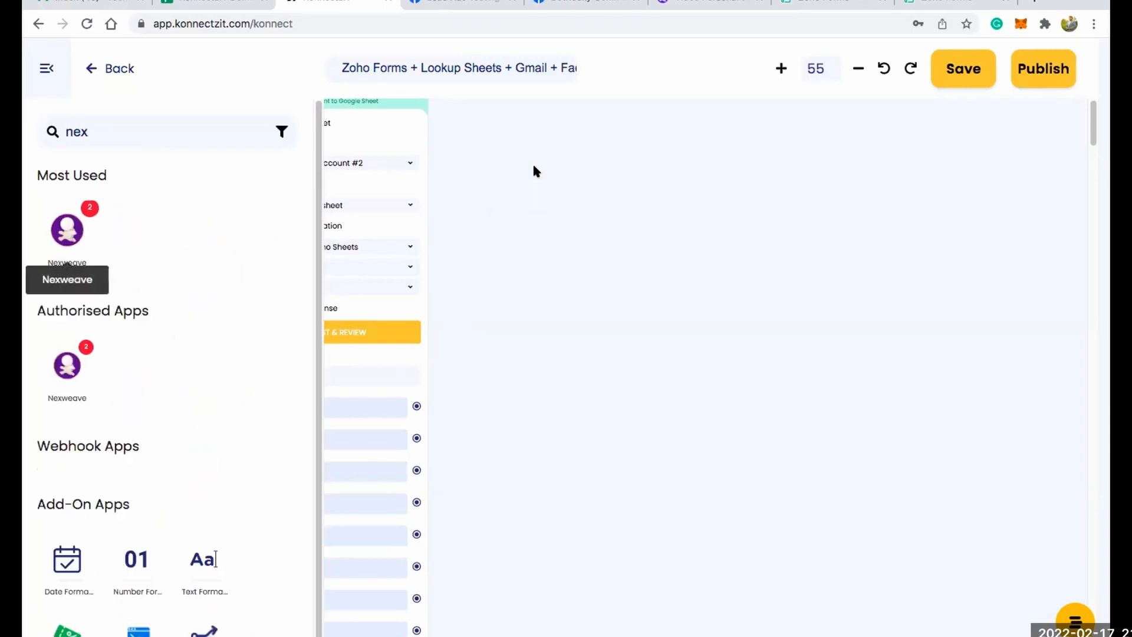
click(46, 70)
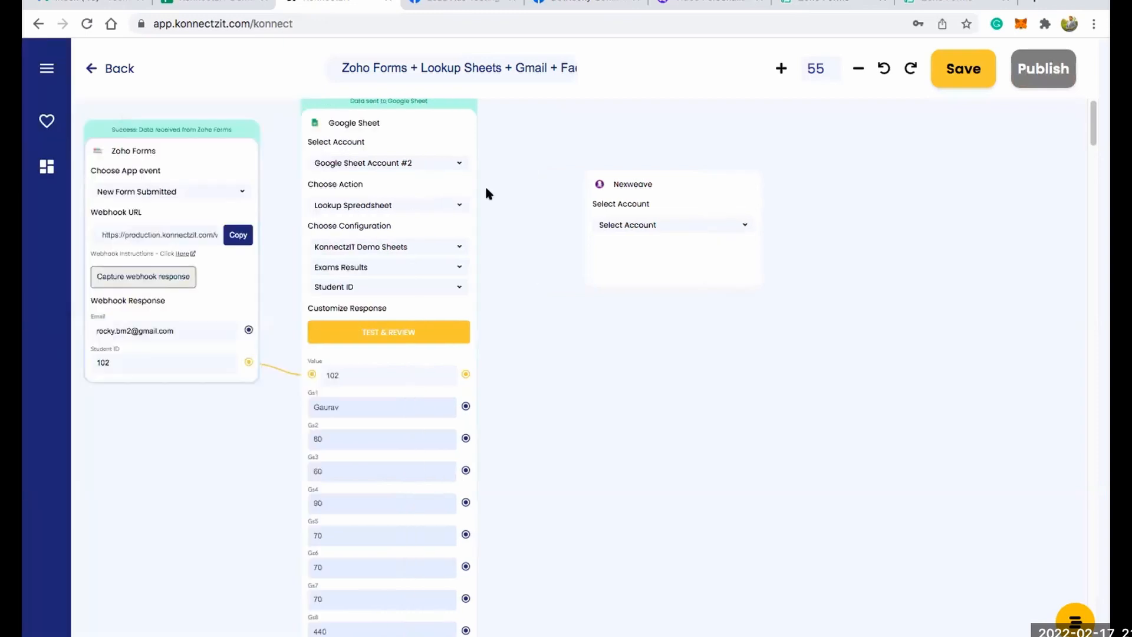
drag(692, 185, 652, 141)
scroll(652, 141, up, 3)
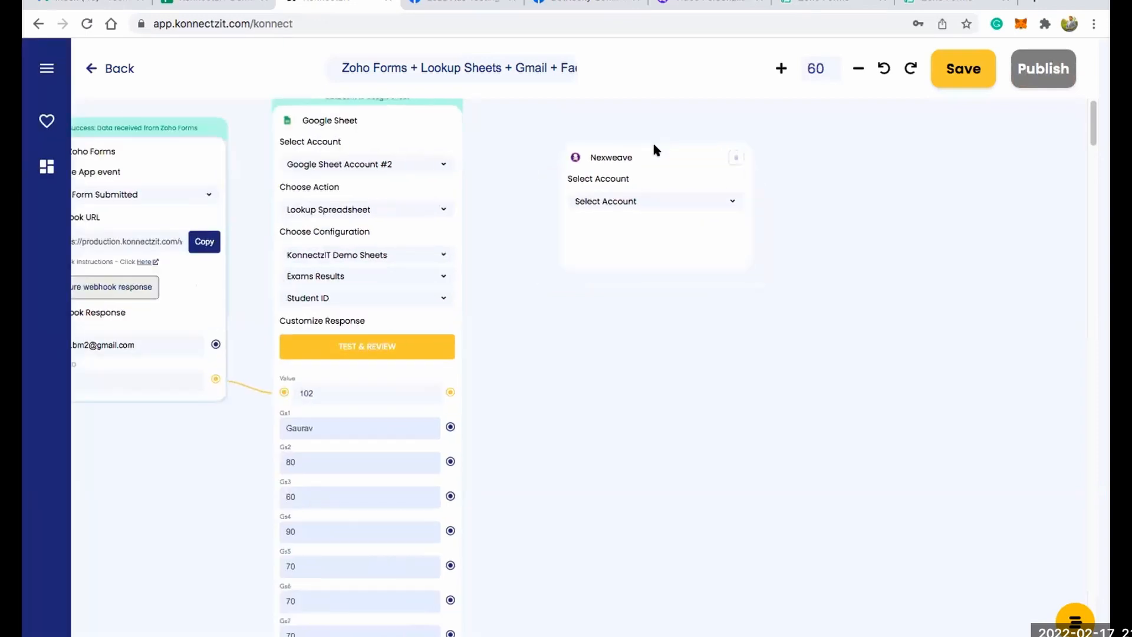
Set the Nexweave card to the first listed account, the Create Image Experience With Template action and the KonnectzIT Exam Result template.
click(631, 213)
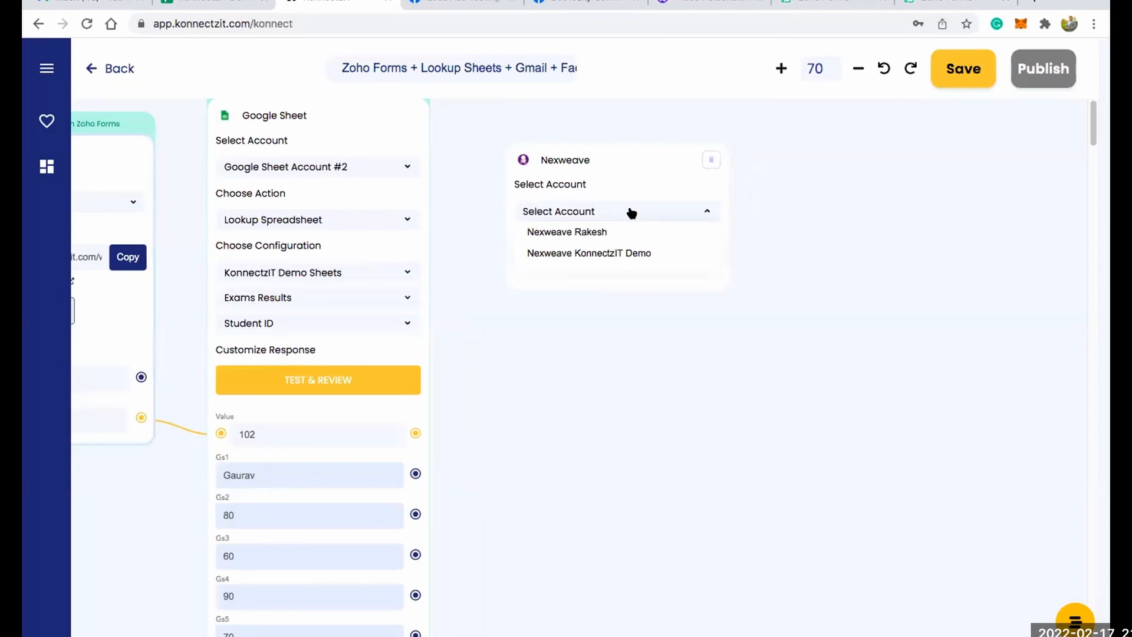
click(631, 228)
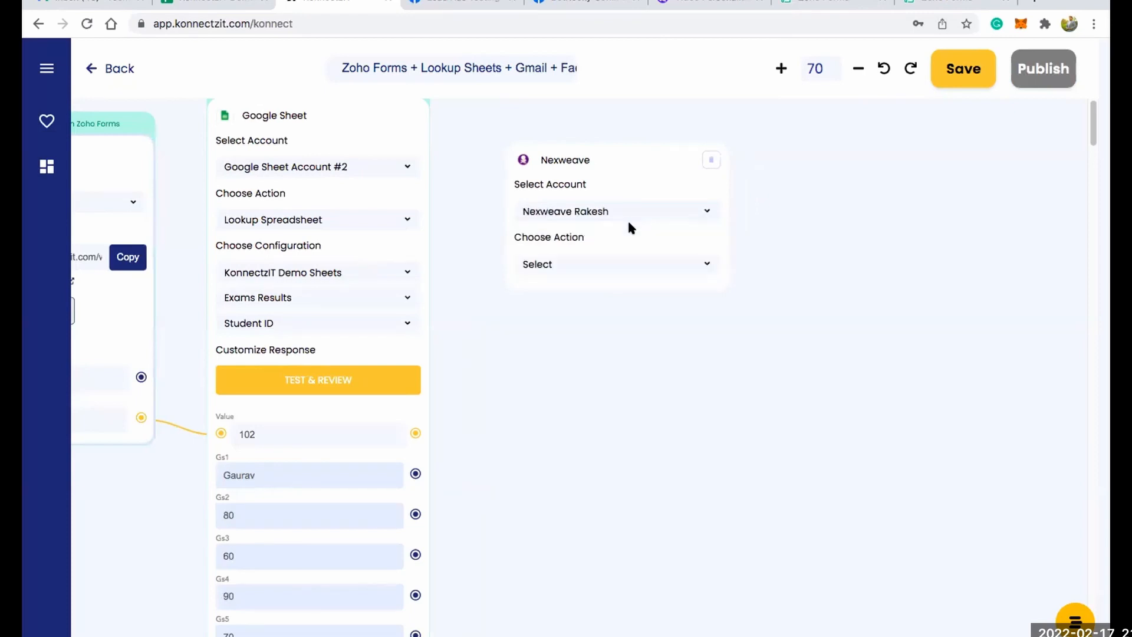
click(628, 267)
click(629, 306)
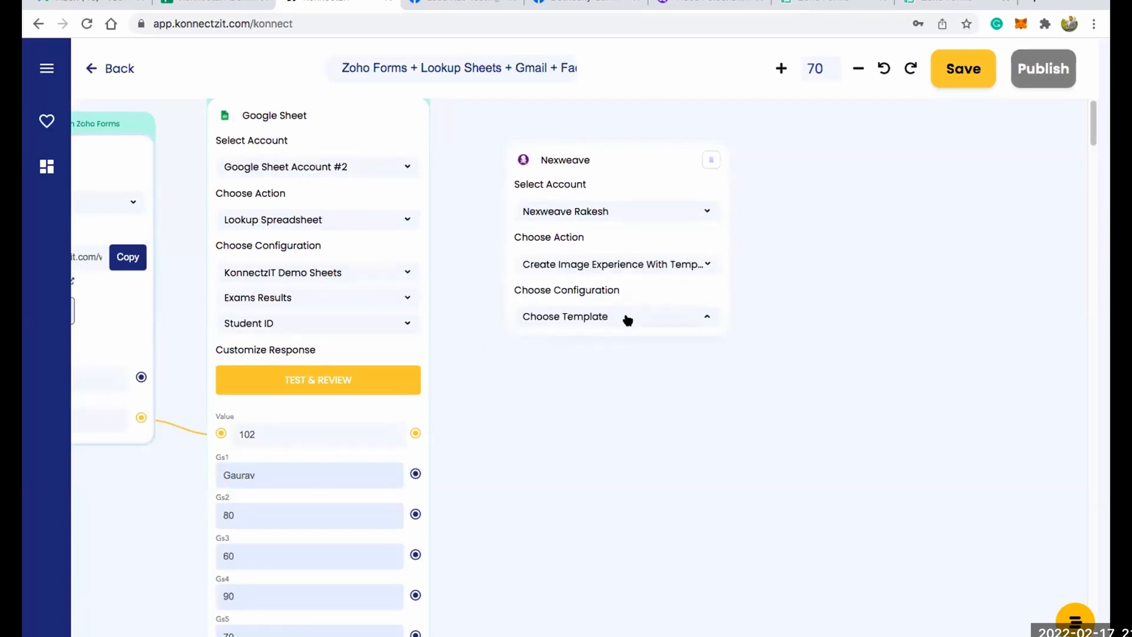
scroll(661, 367, down, 1)
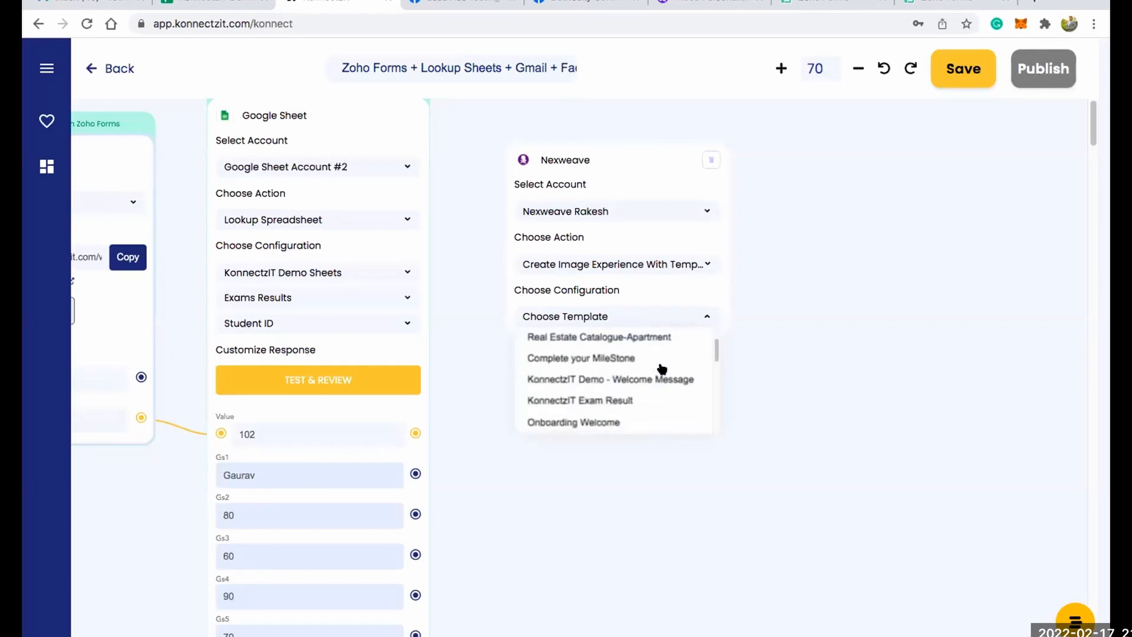
click(624, 400)
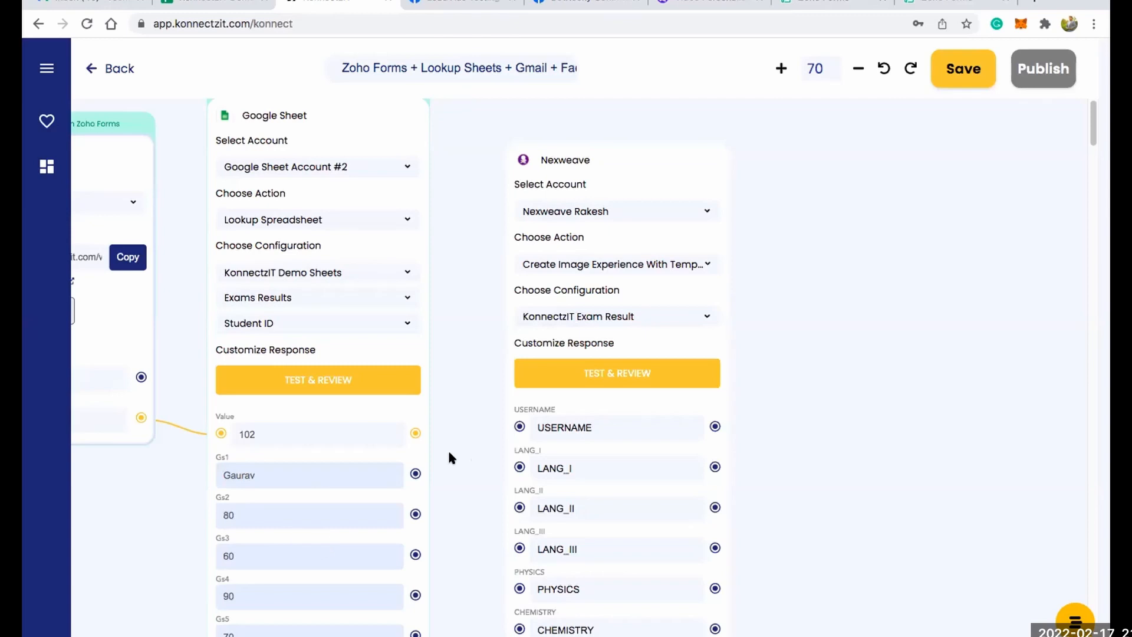
Review the Nexweave card's mapping fields, then switch to Nexweave to examine the KonnectzIT Exam Result image template and its variables.
scroll(582, 255, down, 5)
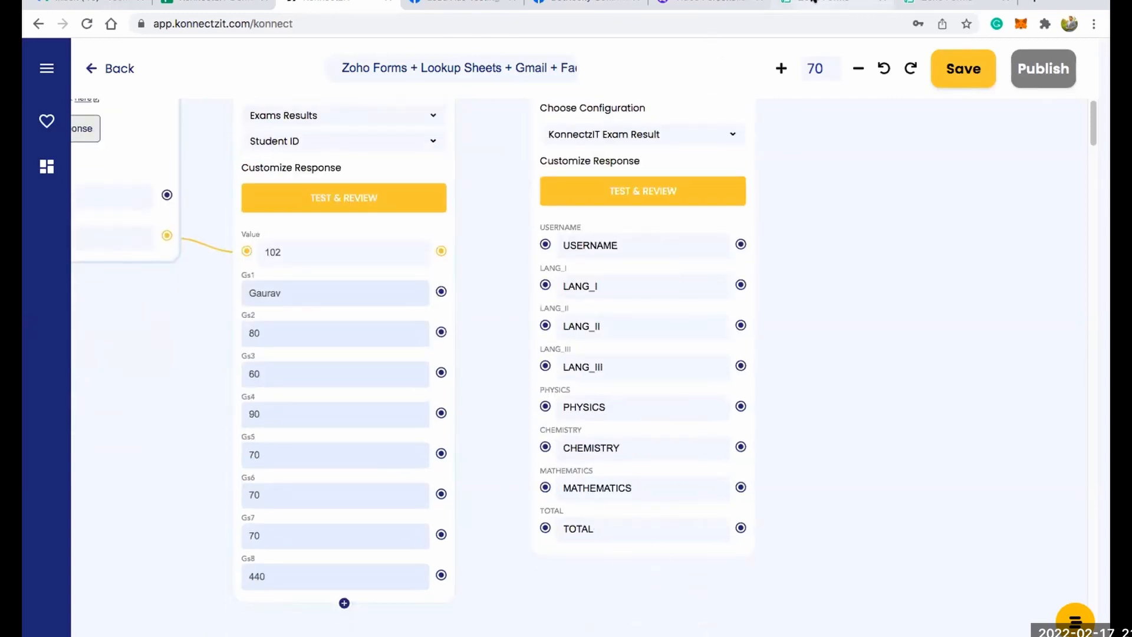
click(696, 1)
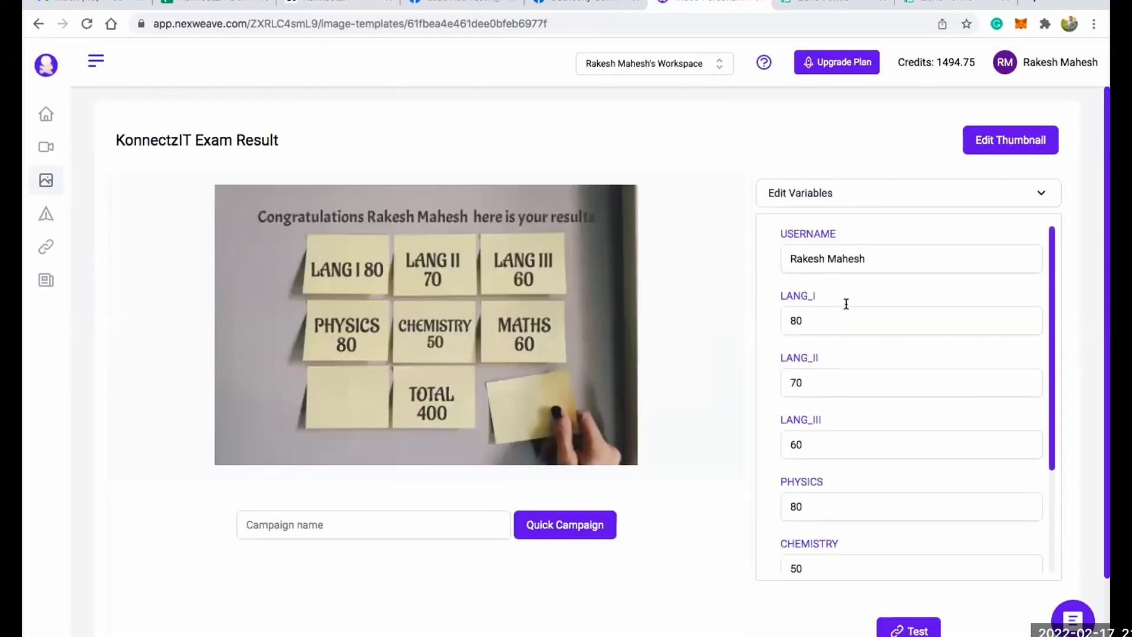
Return to KonnectzIT and map the Google Sheet card's Gs1 through Gs4 to the Nexweave card's USERNAME, LANG_I, LANG_II and LANG_III fields.
scroll(846, 303, down, 3)
scroll(845, 302, up, 3)
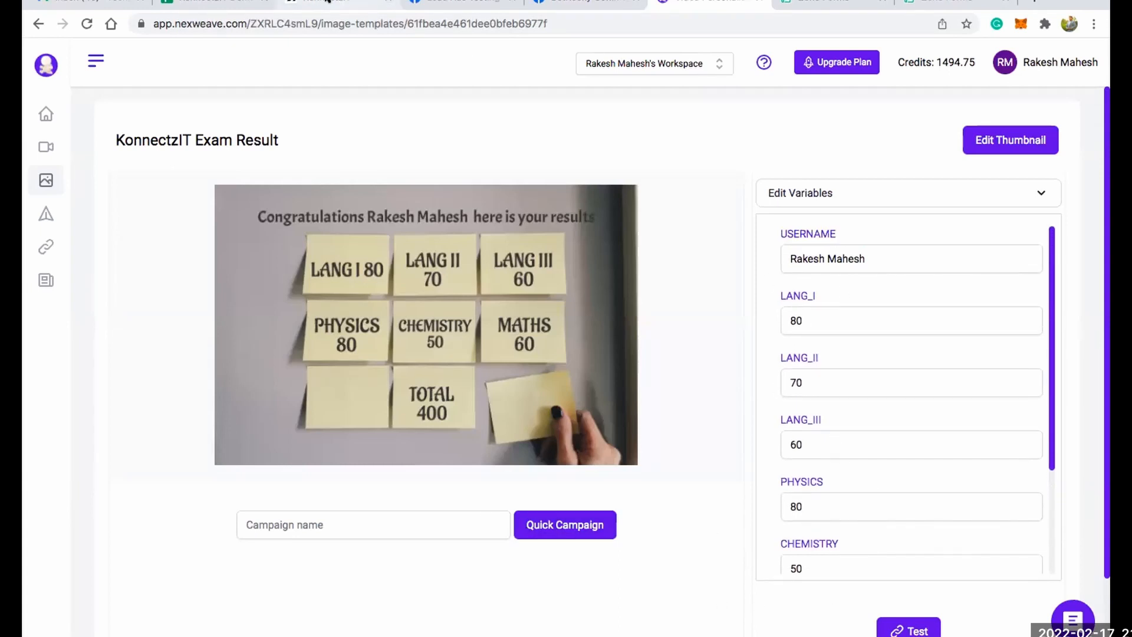
click(327, 2)
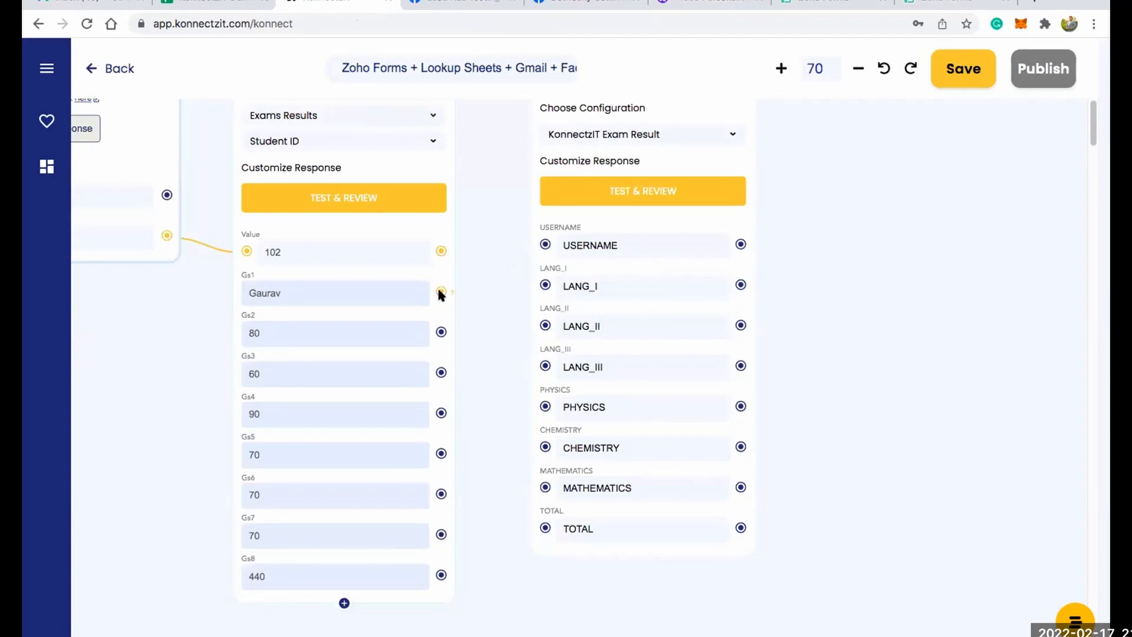
drag(441, 291, 546, 246)
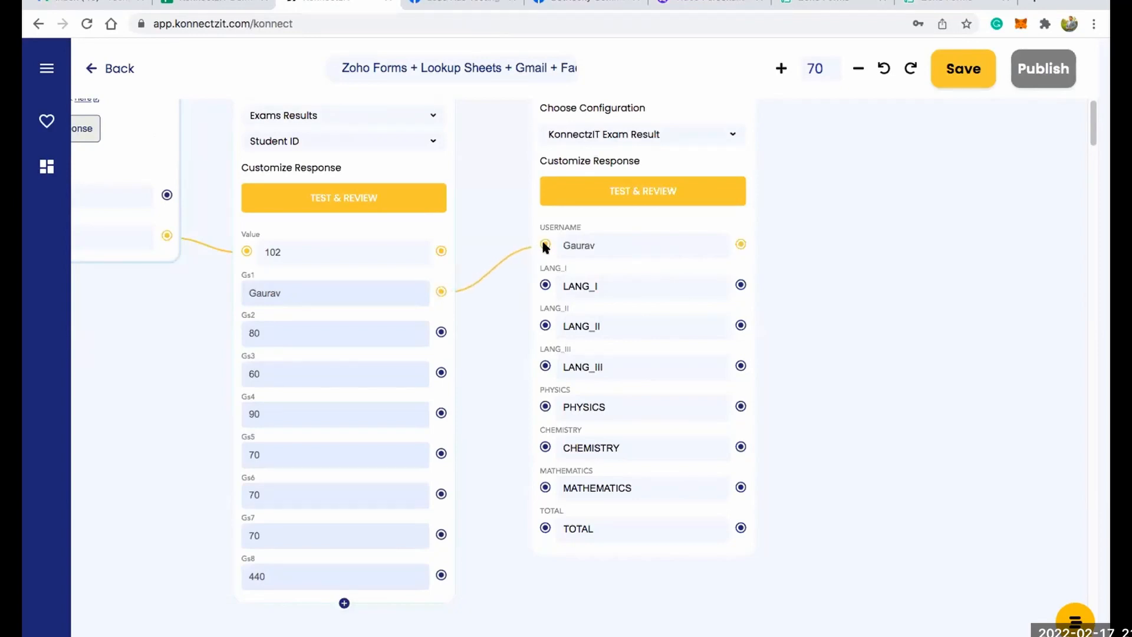
drag(442, 329, 545, 284)
drag(546, 328, 545, 326)
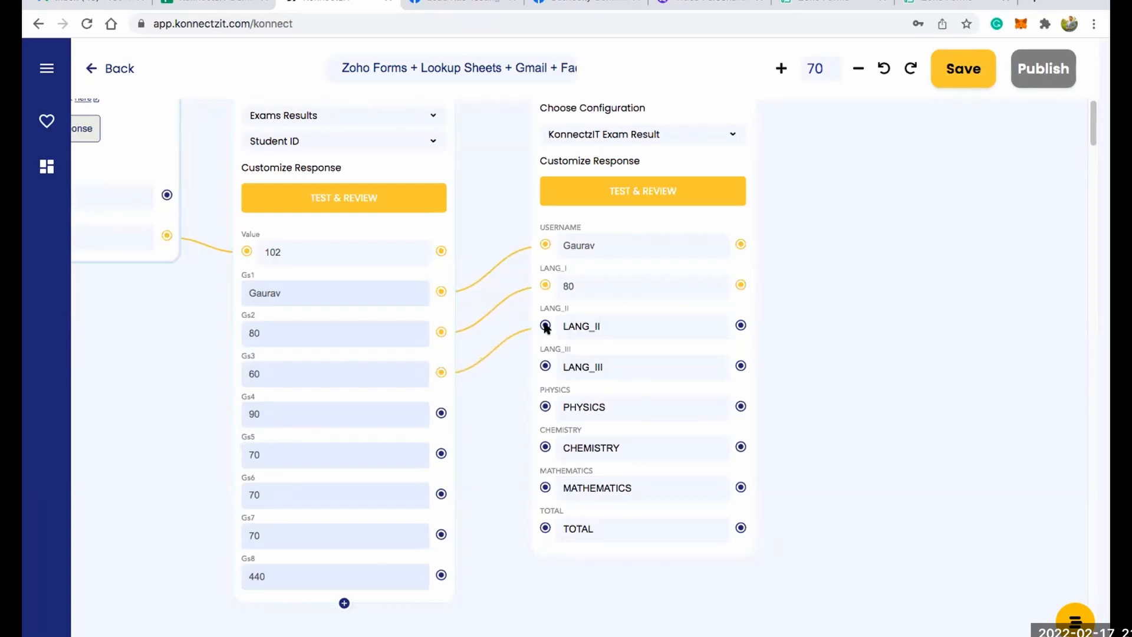
drag(441, 413, 545, 367)
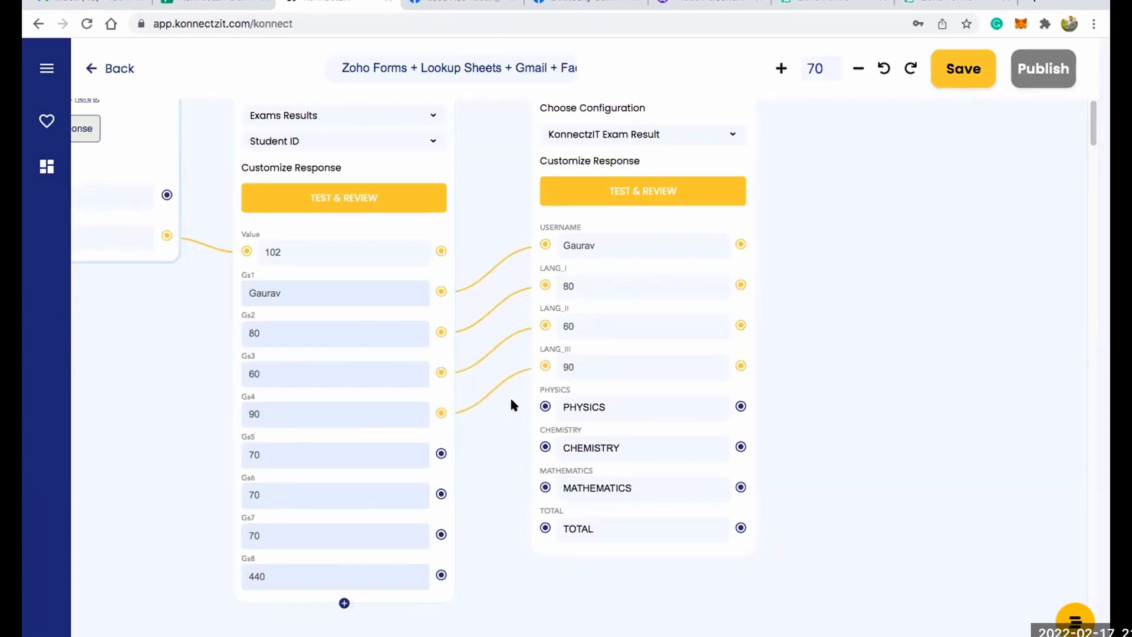
Map the Google Sheet card's Gs5 through Gs8 to the Nexweave card's PHYSICS, CHEMISTRY, MATHEMATICS and TOTAL fields.
drag(519, 425, 546, 407)
drag(441, 494, 545, 446)
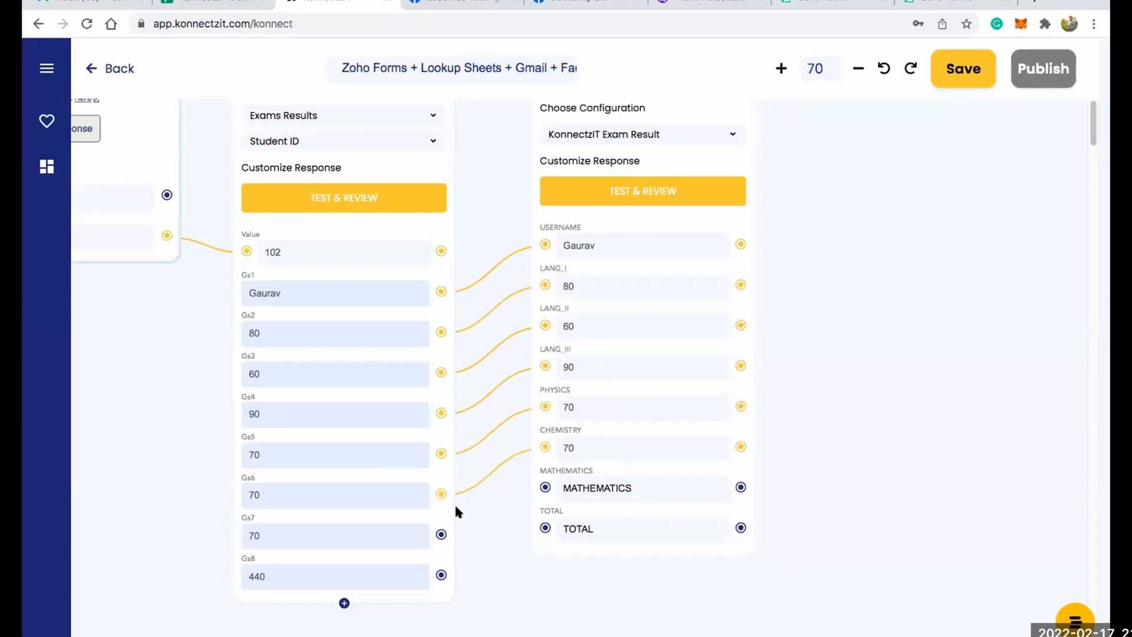
drag(545, 486, 546, 487)
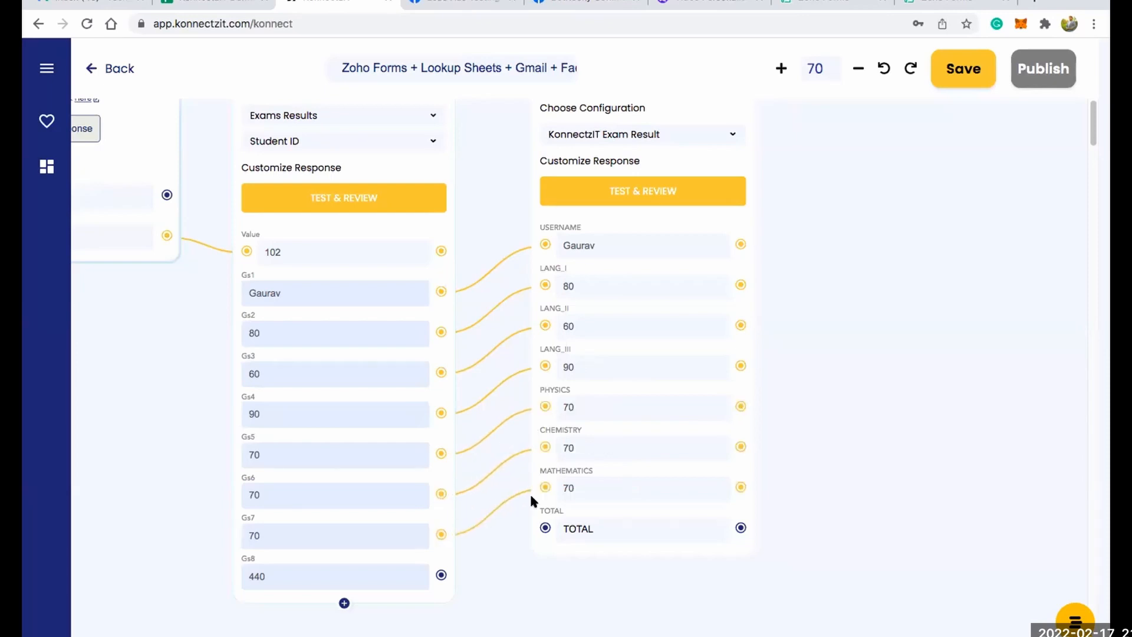
drag(441, 573, 545, 528)
Test the Nexweave card and add Image_link from its response as an output field.
click(662, 190)
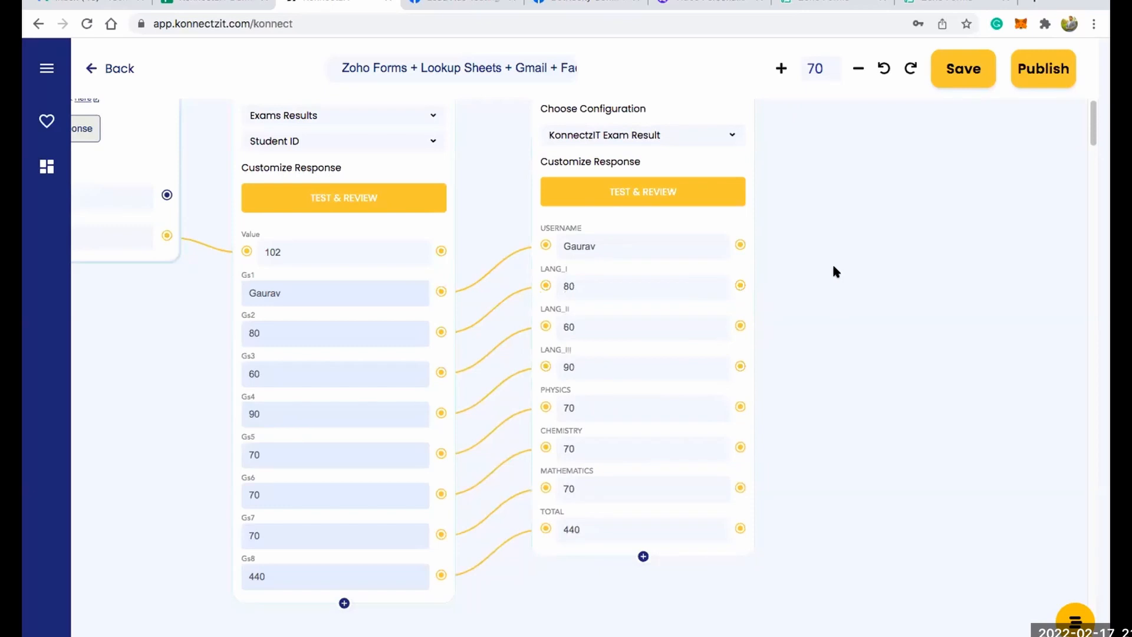
scroll(833, 267, down, 3)
click(665, 525)
click(197, 129)
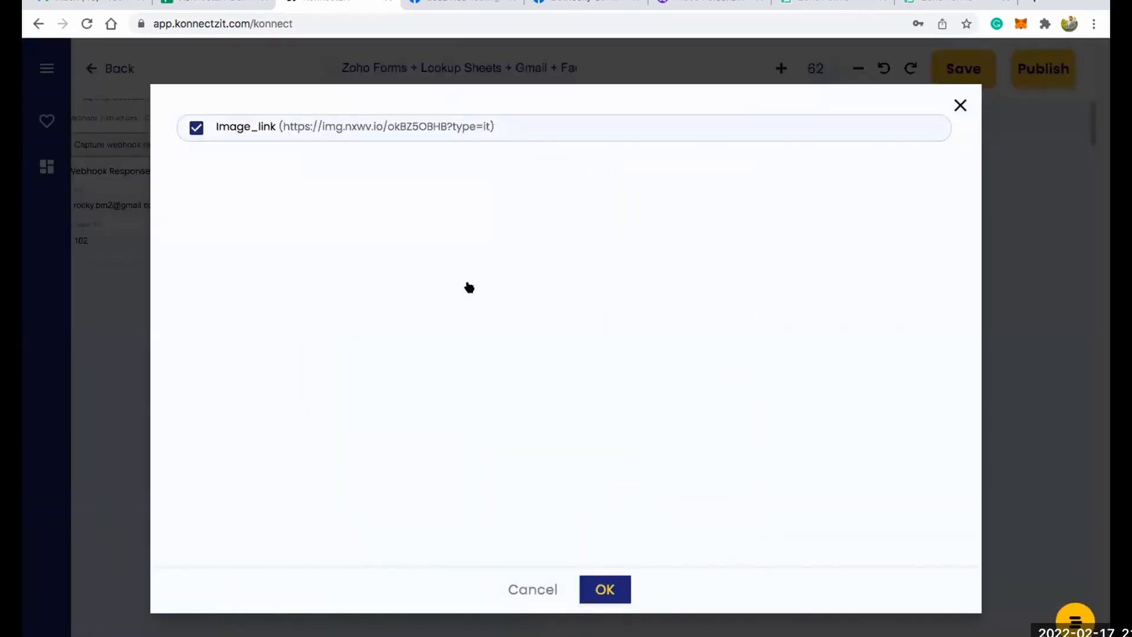
click(612, 590)
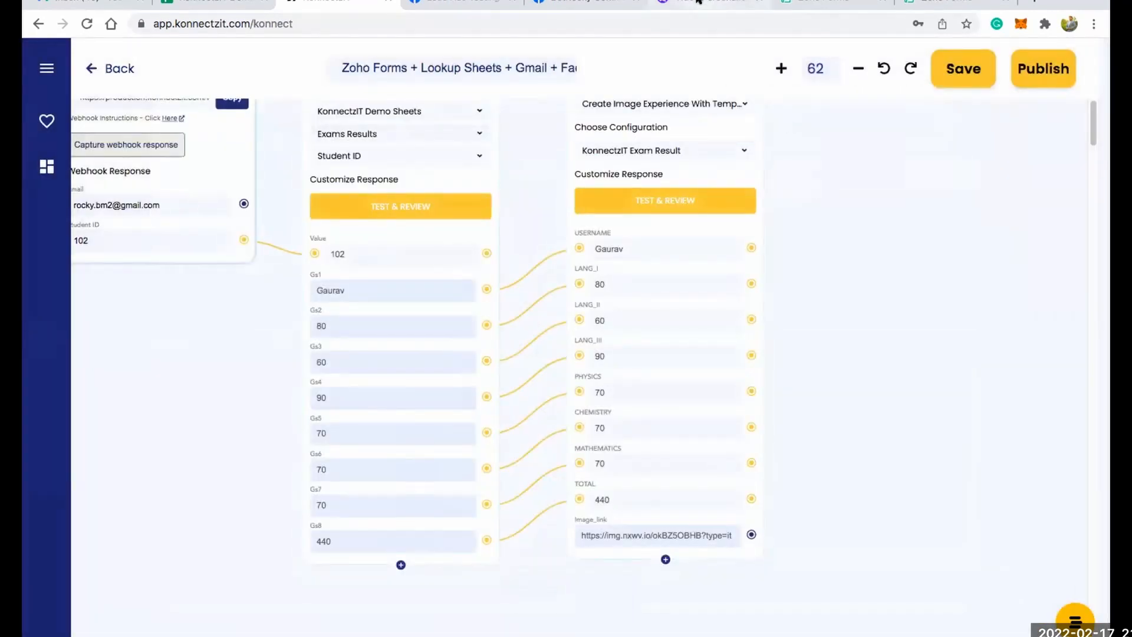
Switch to Nexweave to look at the KonnectzIT Exam Result template again, and return to the KonnectzIT canvas.
click(698, 2)
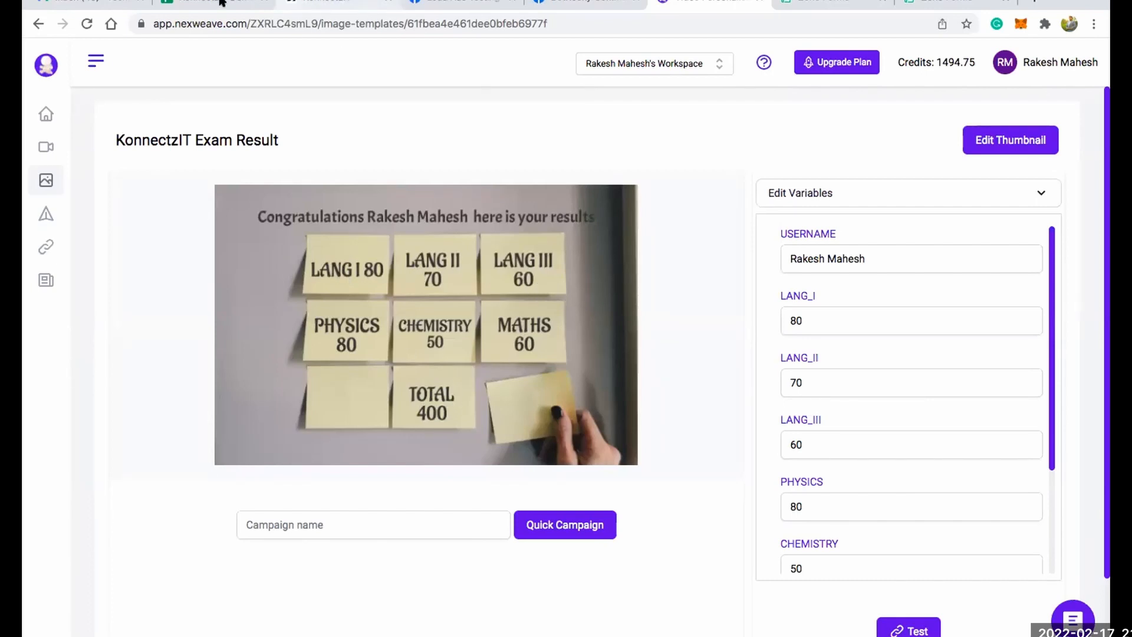
click(333, 1)
scroll(611, 253, up, 3)
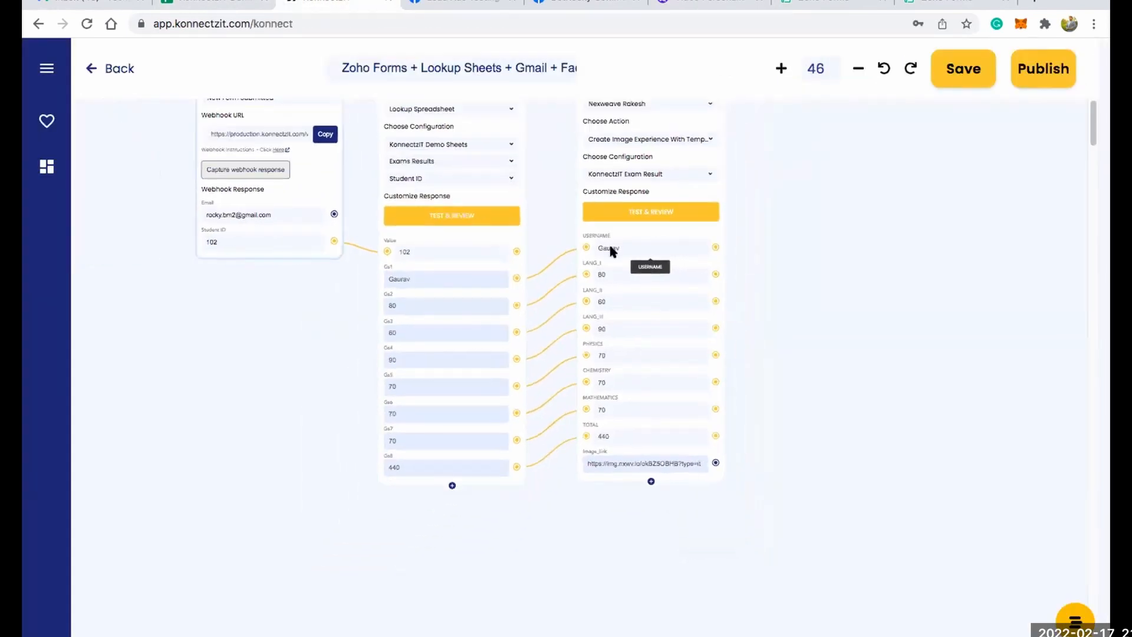
Add a Text Formatter from the app library to the canvas and position its card beside the Nexweave card.
drag(812, 246, 714, 296)
scroll(616, 269, up, 4)
drag(859, 260, 745, 230)
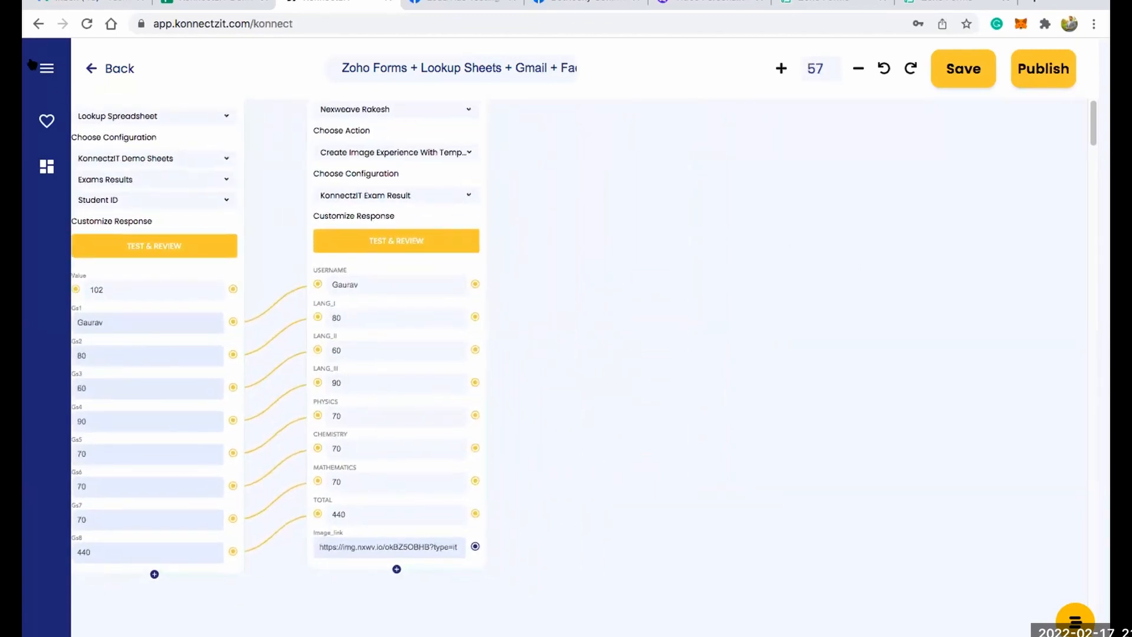
click(47, 69)
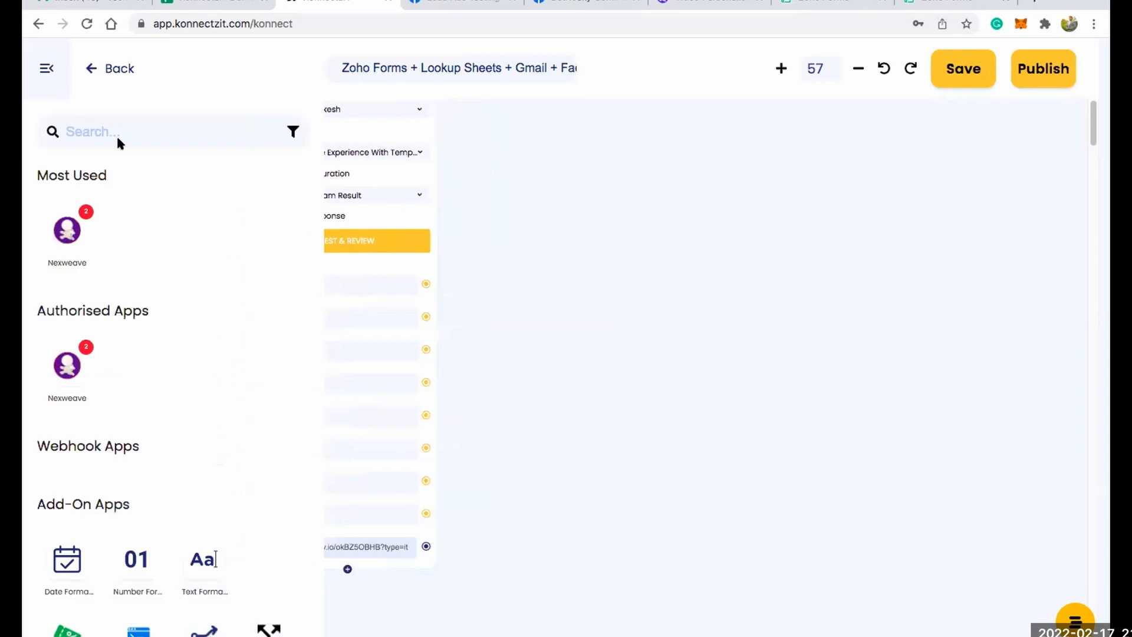
click(113, 122)
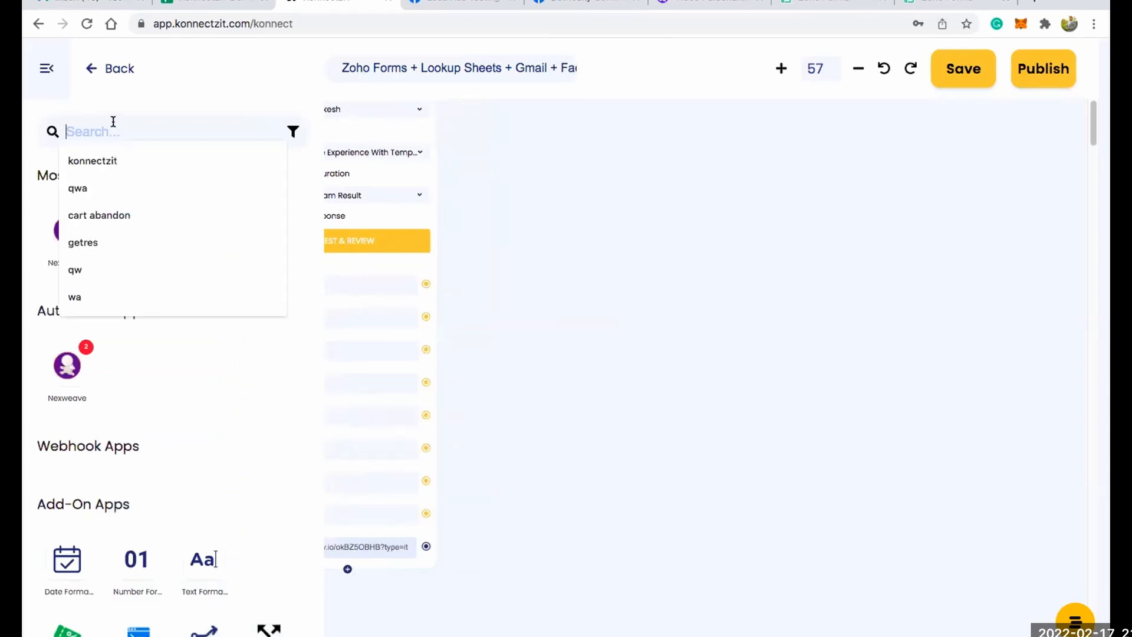
click(201, 407)
drag(202, 563, 544, 197)
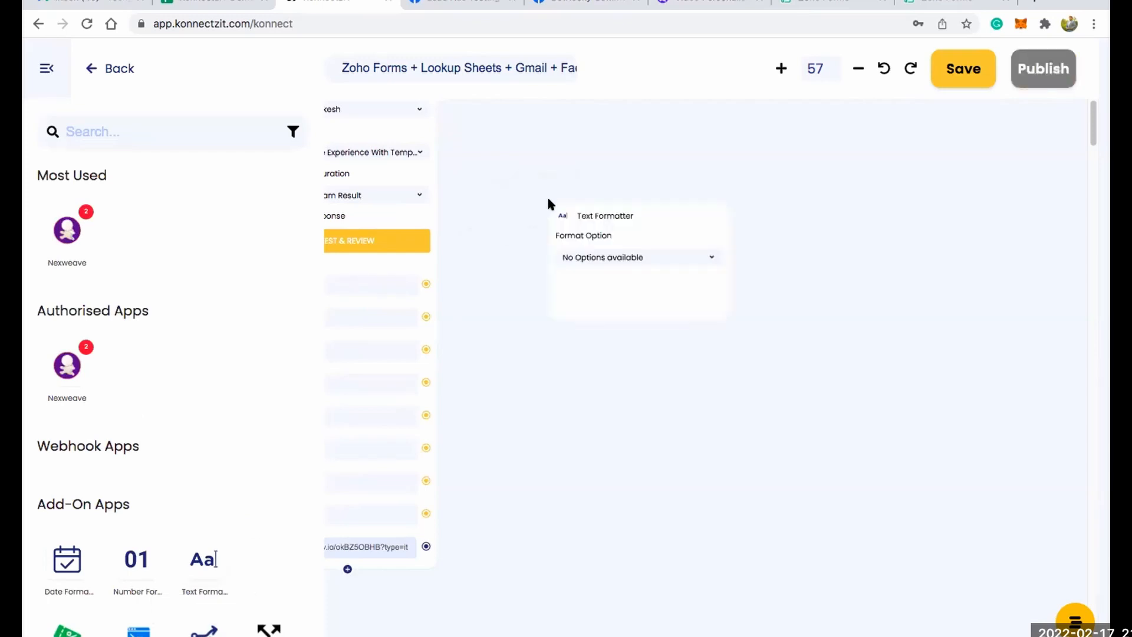
scroll(595, 221, up, 2)
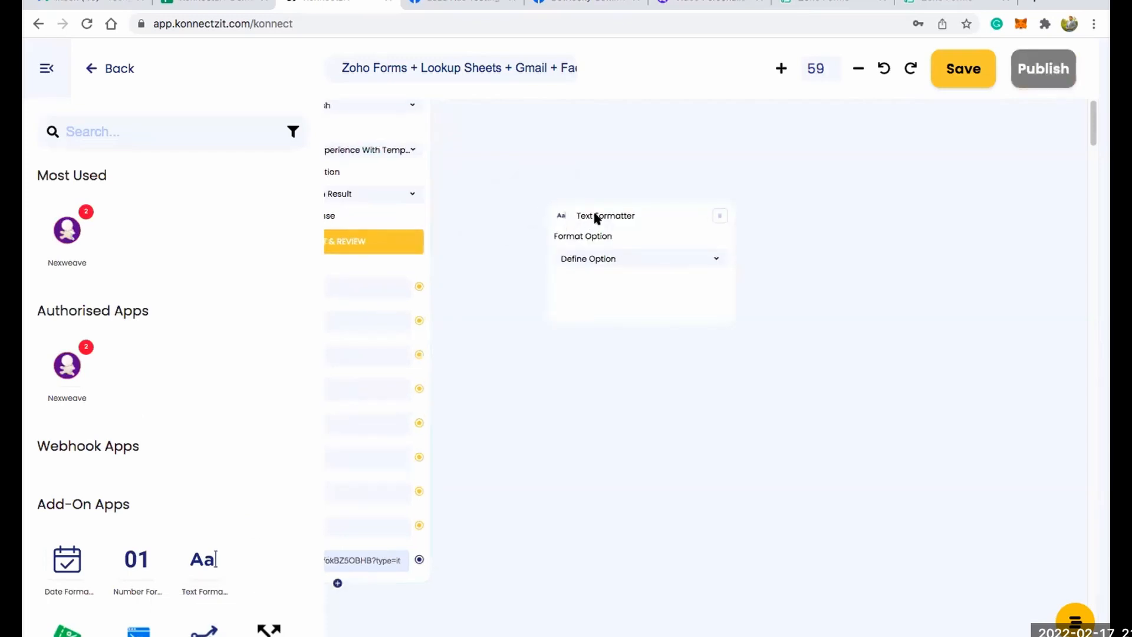
scroll(608, 214, up, 1)
drag(608, 214, 541, 141)
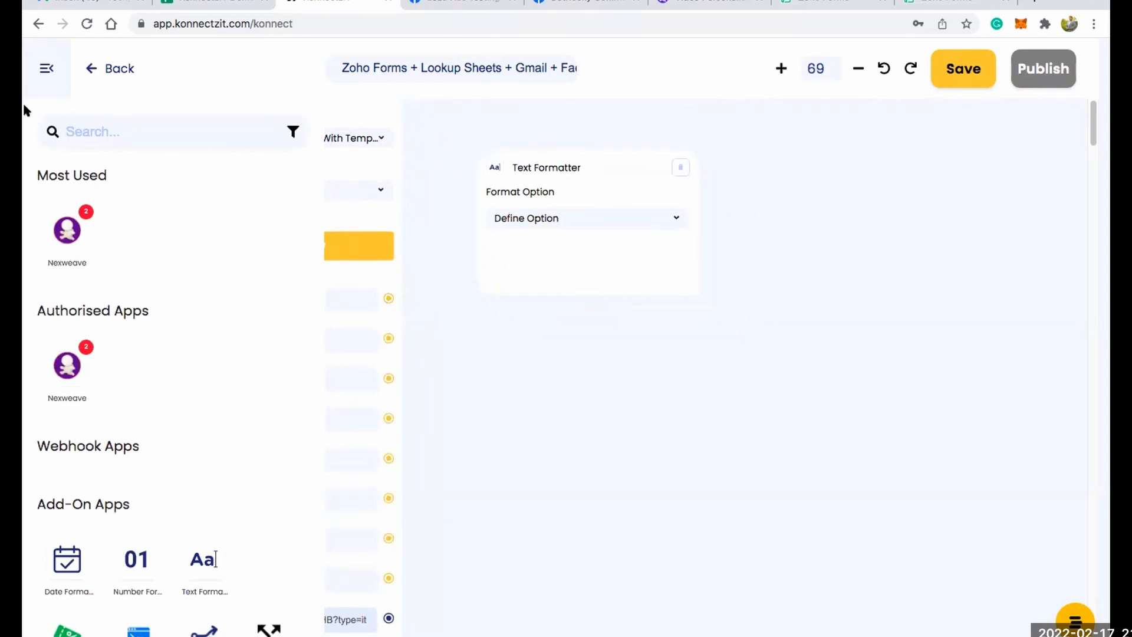
click(41, 72)
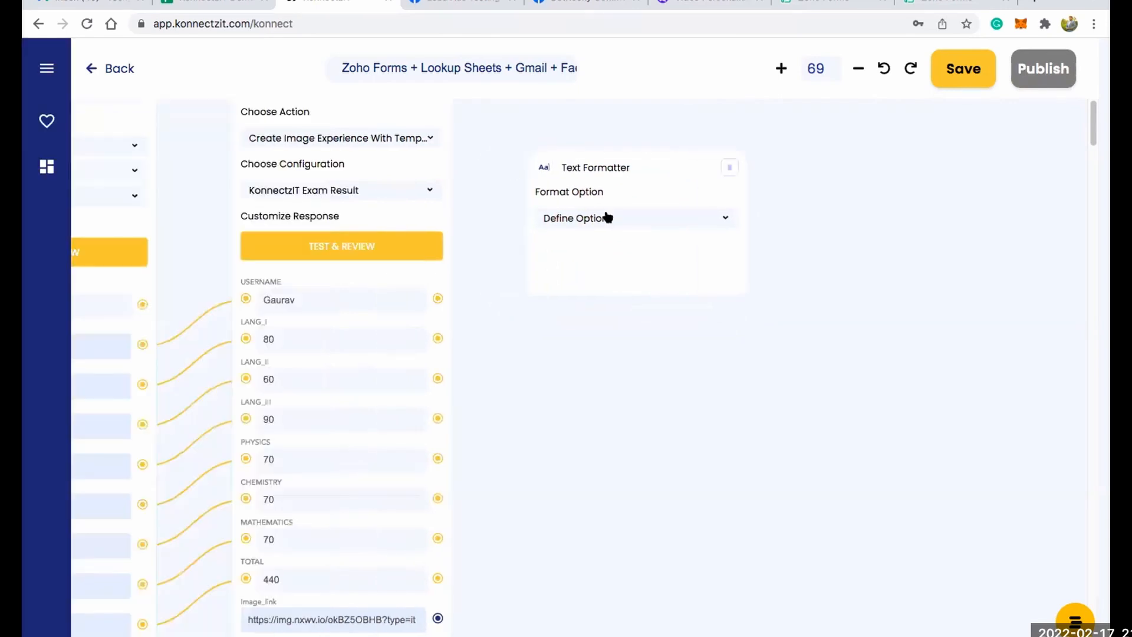
Set the Text Formatter to Merge Text and connect Nexweave's Image_link and the Google Sheet's Gs1 to its Text field.
click(607, 218)
click(607, 242)
scroll(551, 394, down, 1)
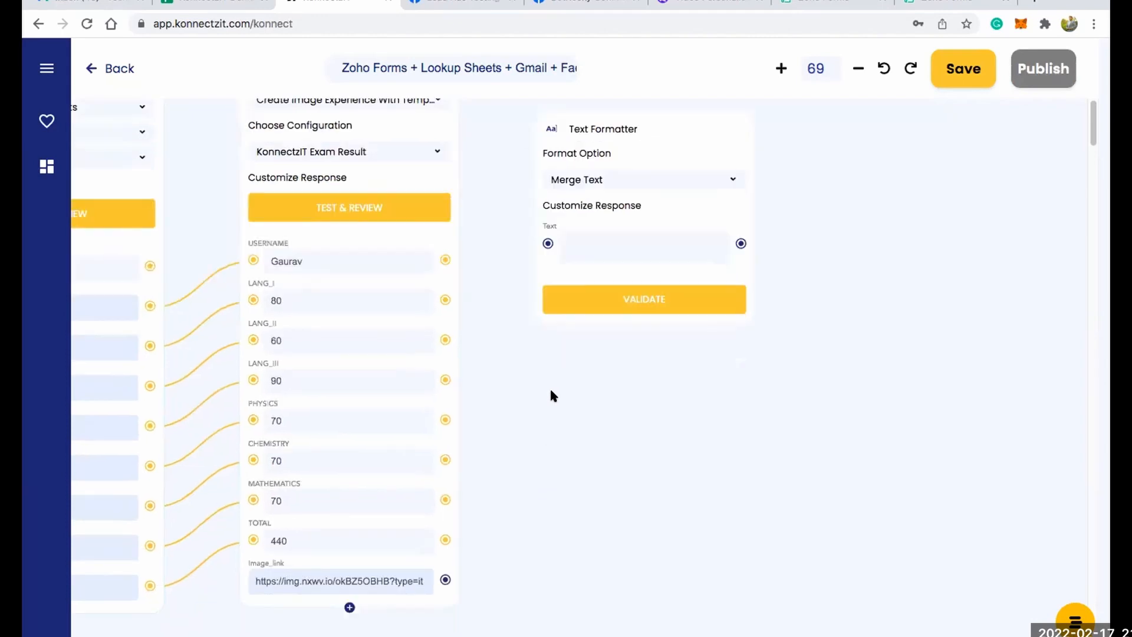
scroll(551, 395, down, 2)
drag(515, 270, 548, 255)
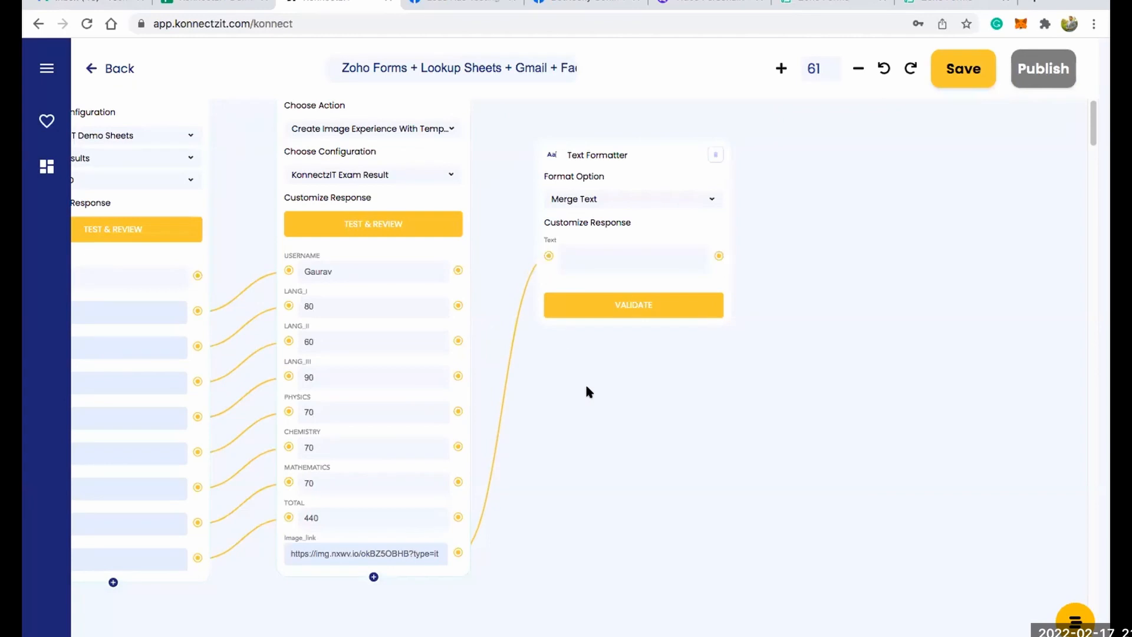
scroll(650, 446, left, 3)
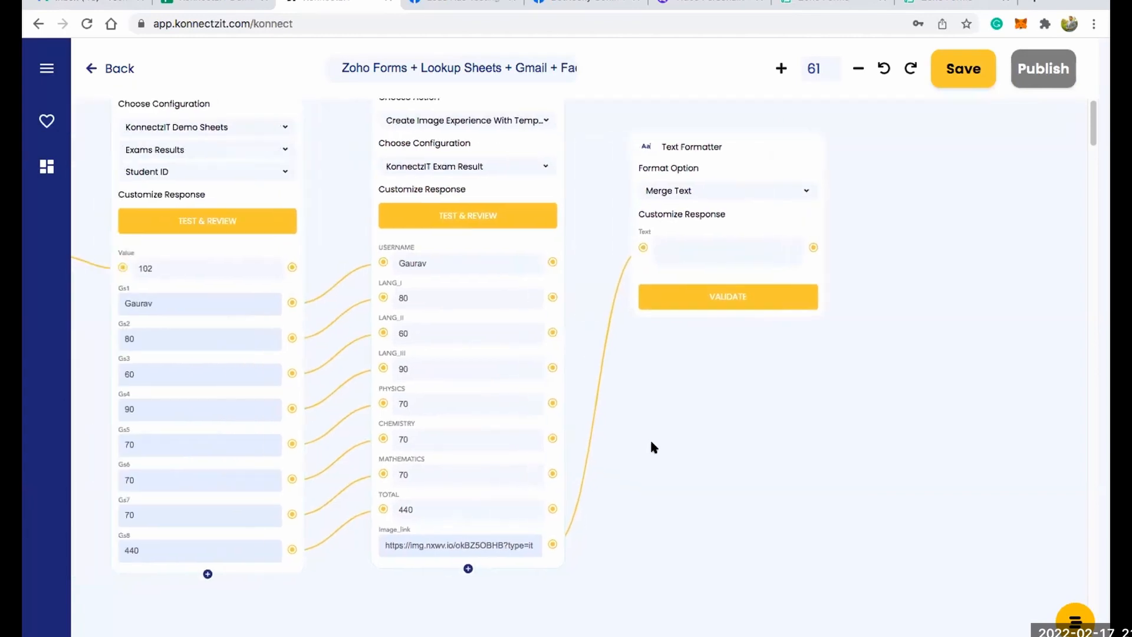
drag(398, 287, 641, 246)
Start the Text Formatter's Text entry with @ to call up the connected fields for insertion.
scroll(703, 209, up, 1)
scroll(703, 209, up, 10)
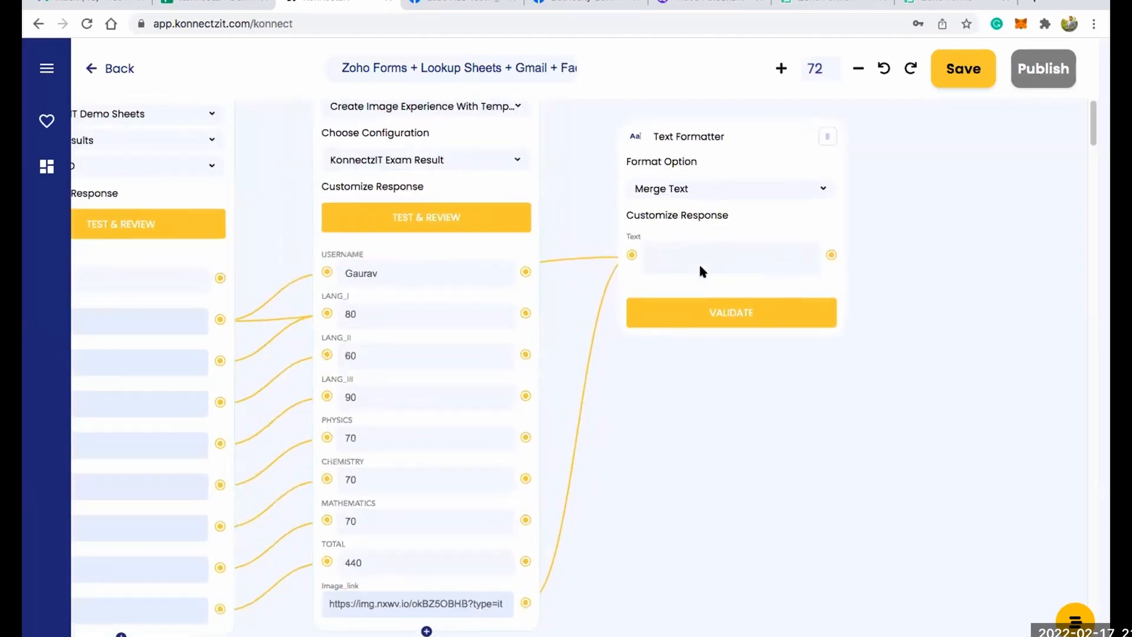
click(698, 261)
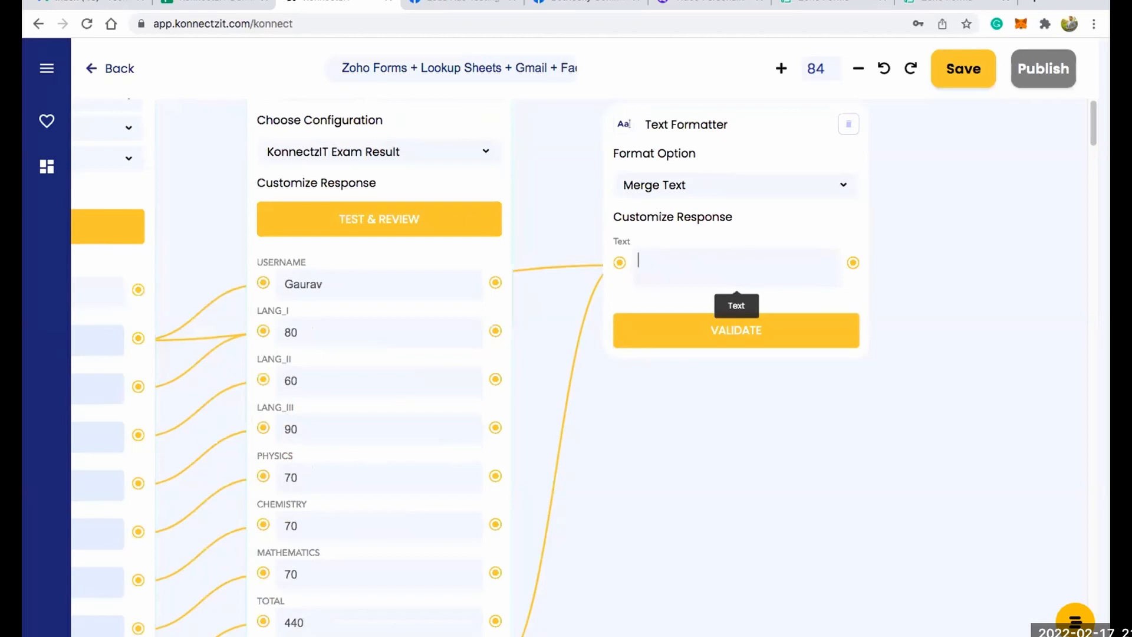
text(@)
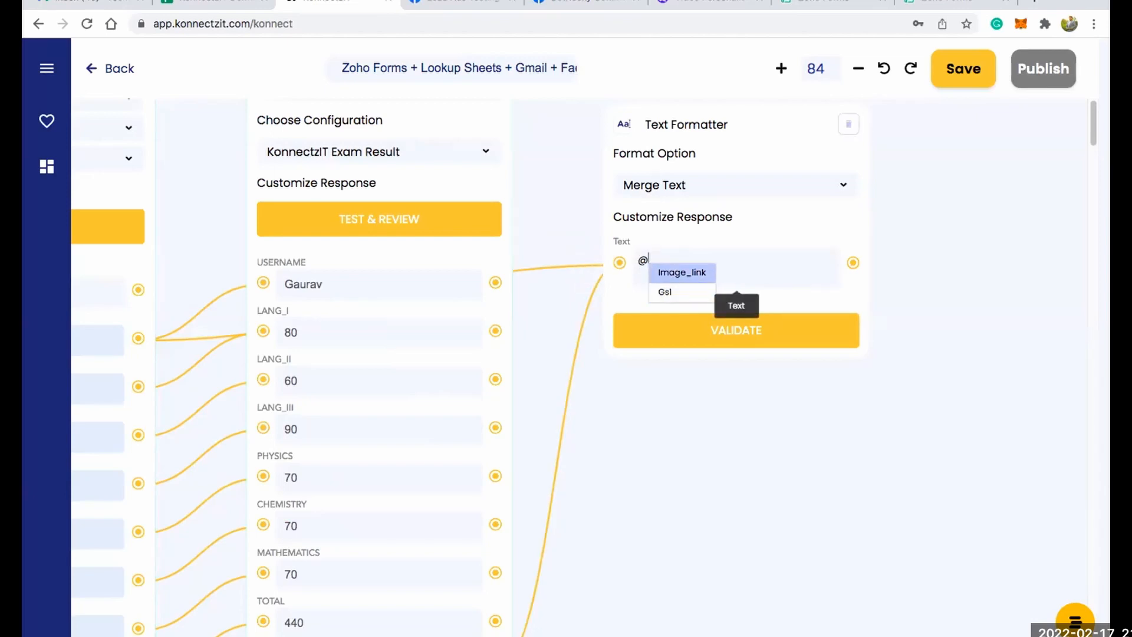
Write the Text Formatter message "Hi @{Gs1}" followed by "here is your image @{Image_link}", inserting both connected fields.
key(BackSpace)
text(Hi )
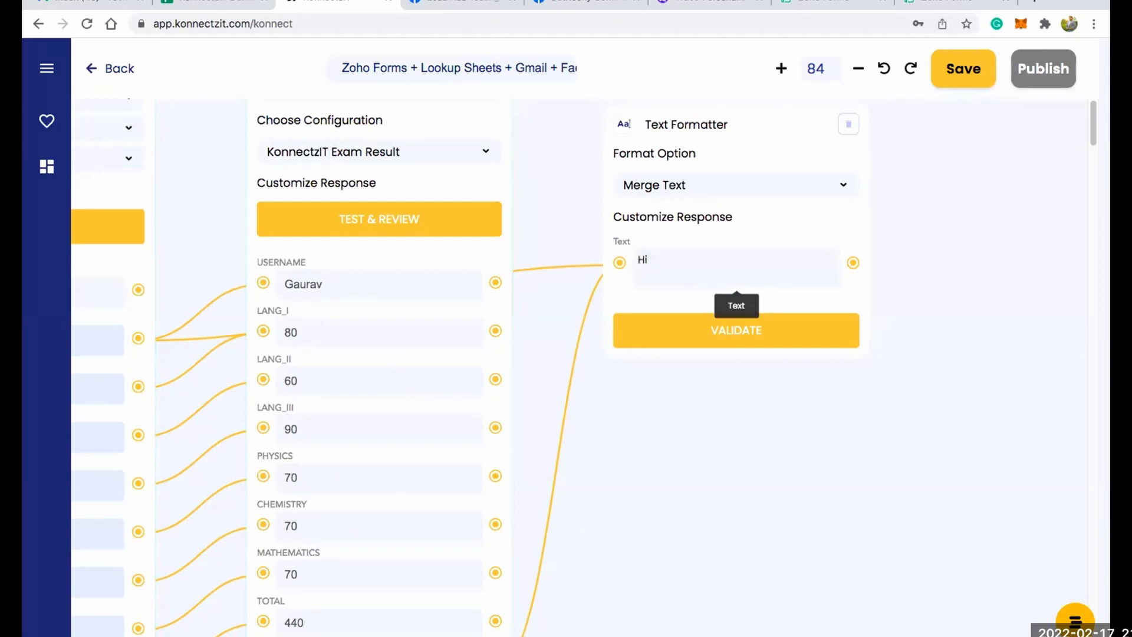
text(@)
key(Down)
key(Return)
key(Return)
key(Return)
text(here is)
text(your ima)
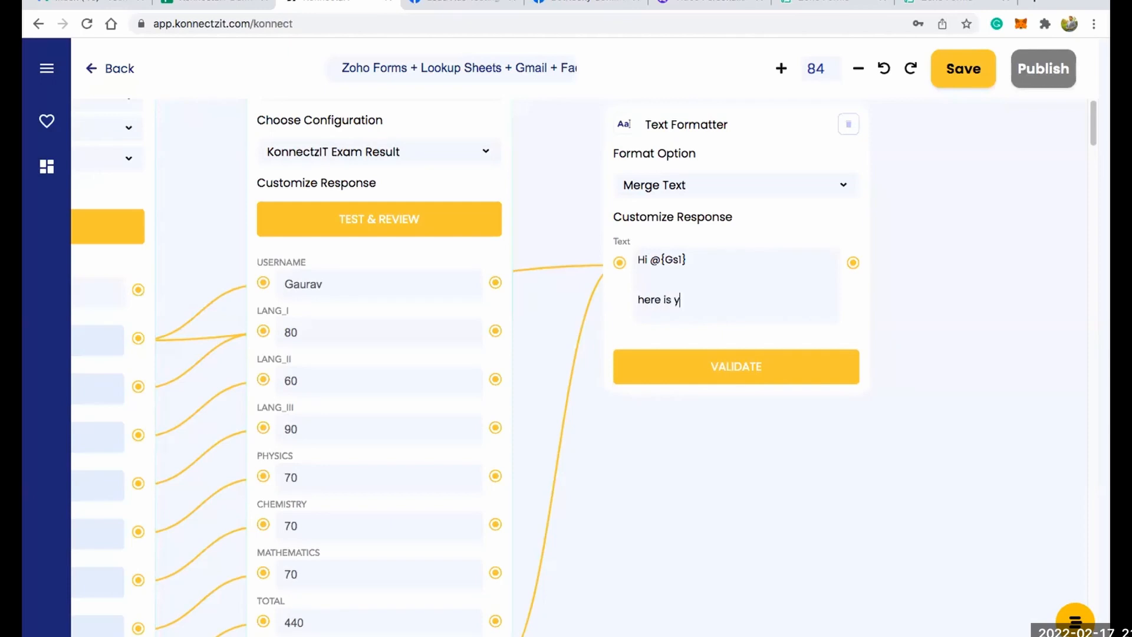
text(ge @)
key(Return)
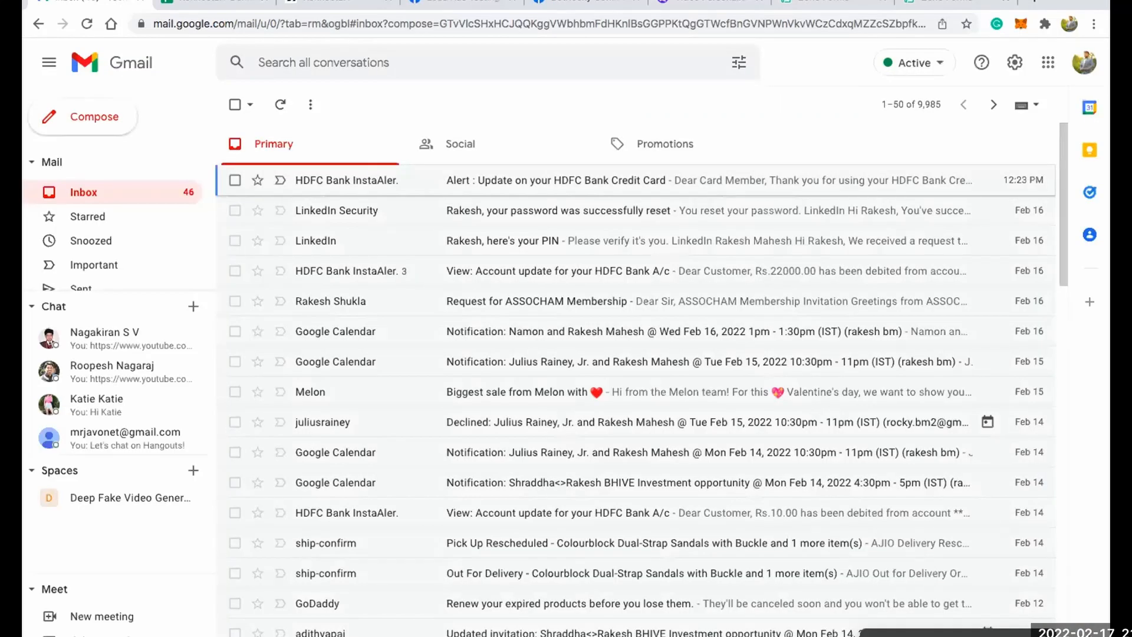
Copy the HTML result message from the Gmail draft and replace the whole Text Formatter text in KonnectzIT with it.
drag(731, 407, 615, 315)
key(super+c)
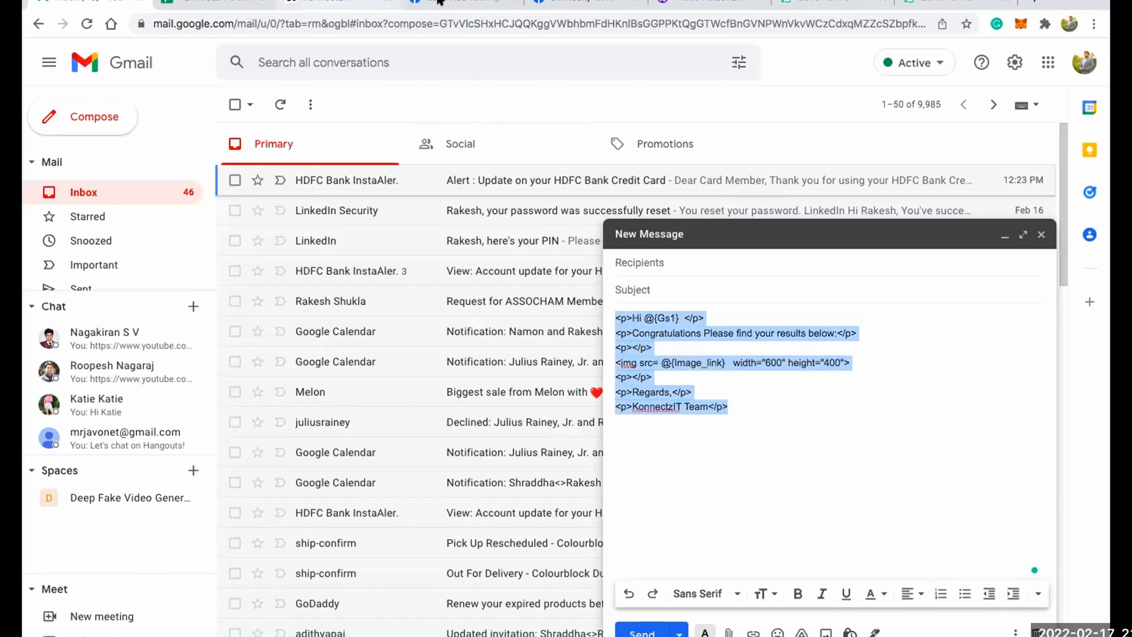
click(363, 3)
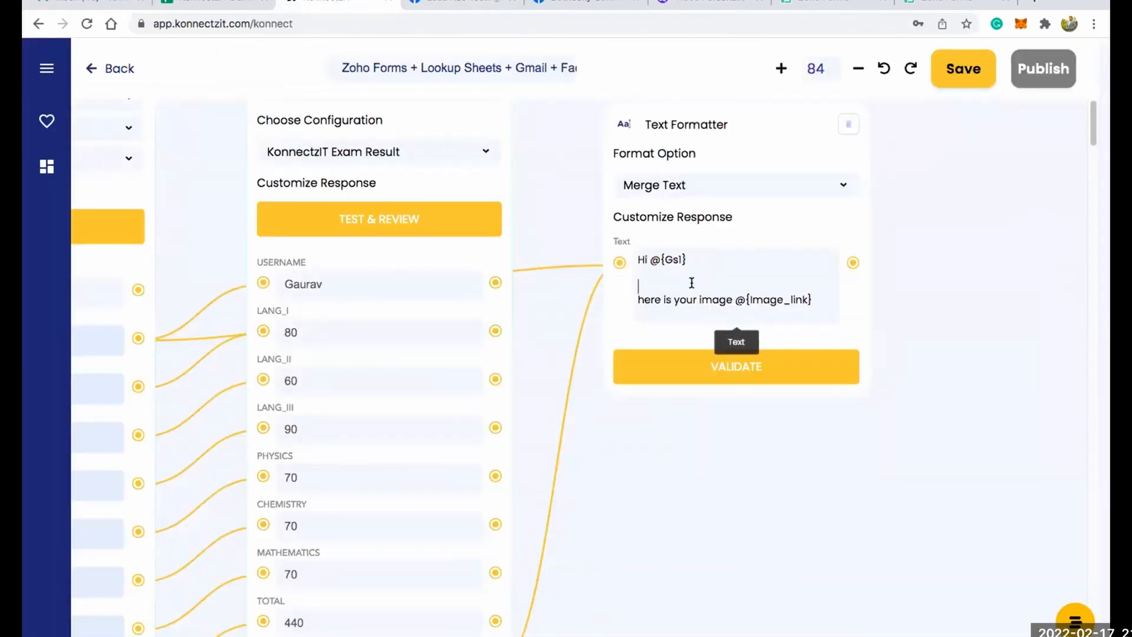
key(super+a)
key(super+v)
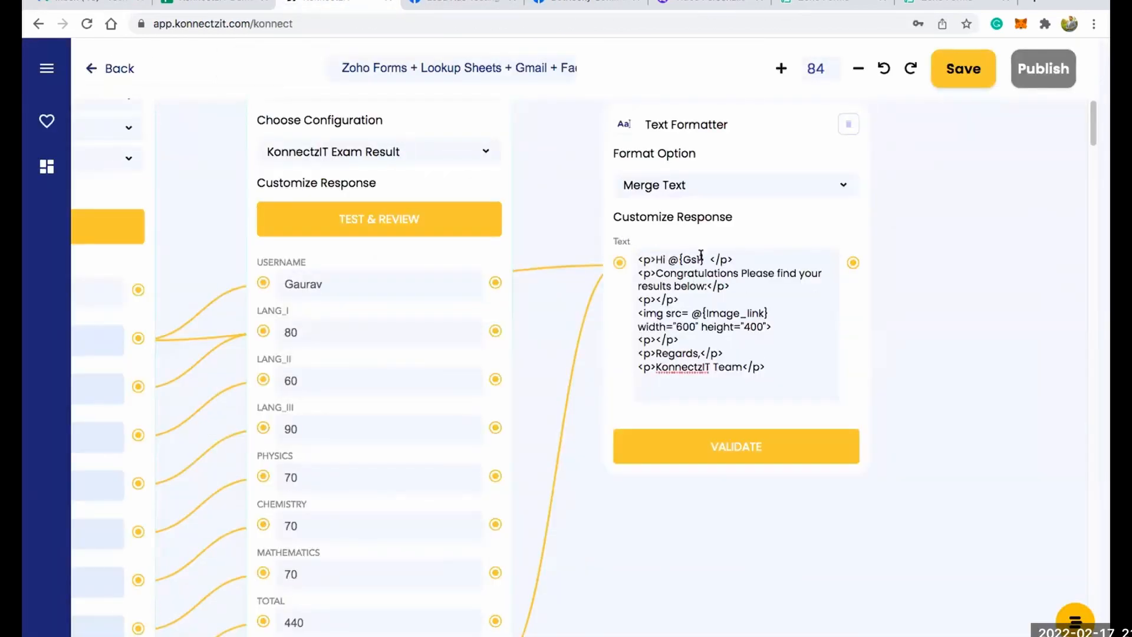
Replace the pasted Gs1 placeholder in the greeting line with the connected Gs1 field.
click(705, 260)
key(BackSpace)
key(BackSpace)
key(BackSpace)
key(BackSpace)
key(BackSpace)
key(Return)
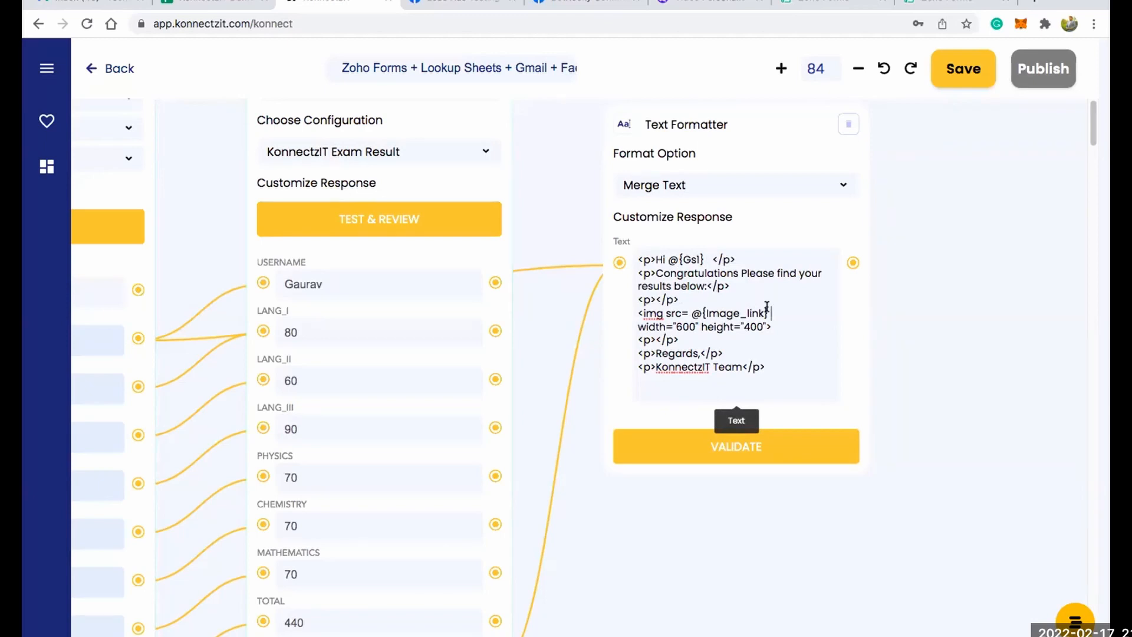
Replace the pasted placeholder in the img src tag with the connected Image_link field and validate the Text Formatter.
key(BackSpace)
key(BackSpace)
key(BackSpace)
key(BackSpace)
key(BackSpace)
key(BackSpace)
key(BackSpace)
key(BackSpace)
key(BackSpace)
key(BackSpace)
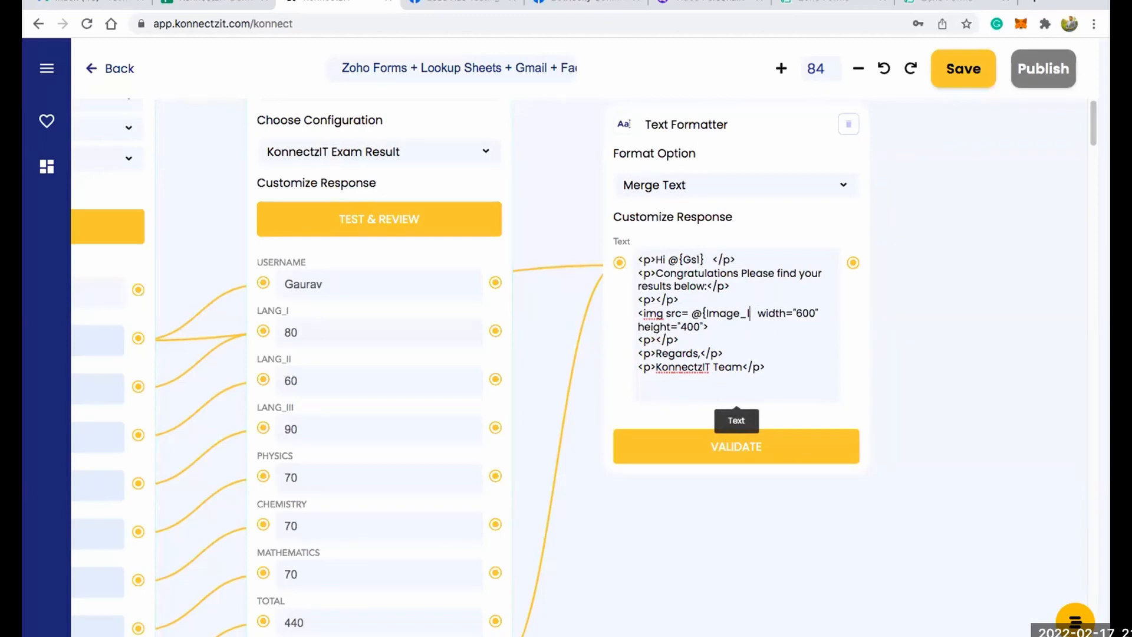
key(BackSpace)
key(BackSpace)
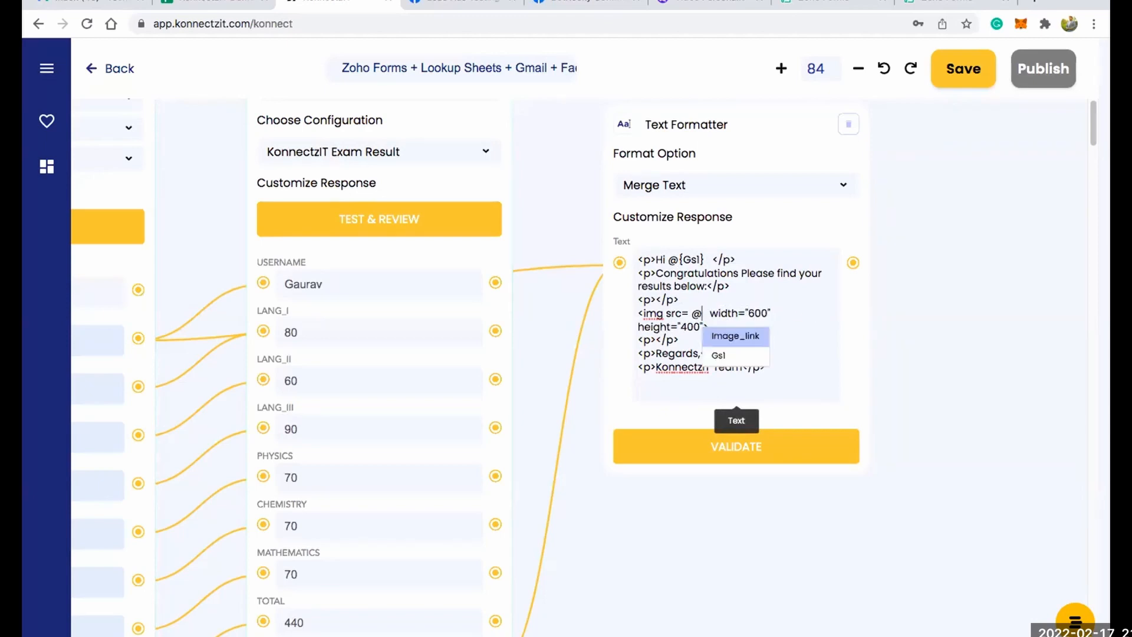
key(Return)
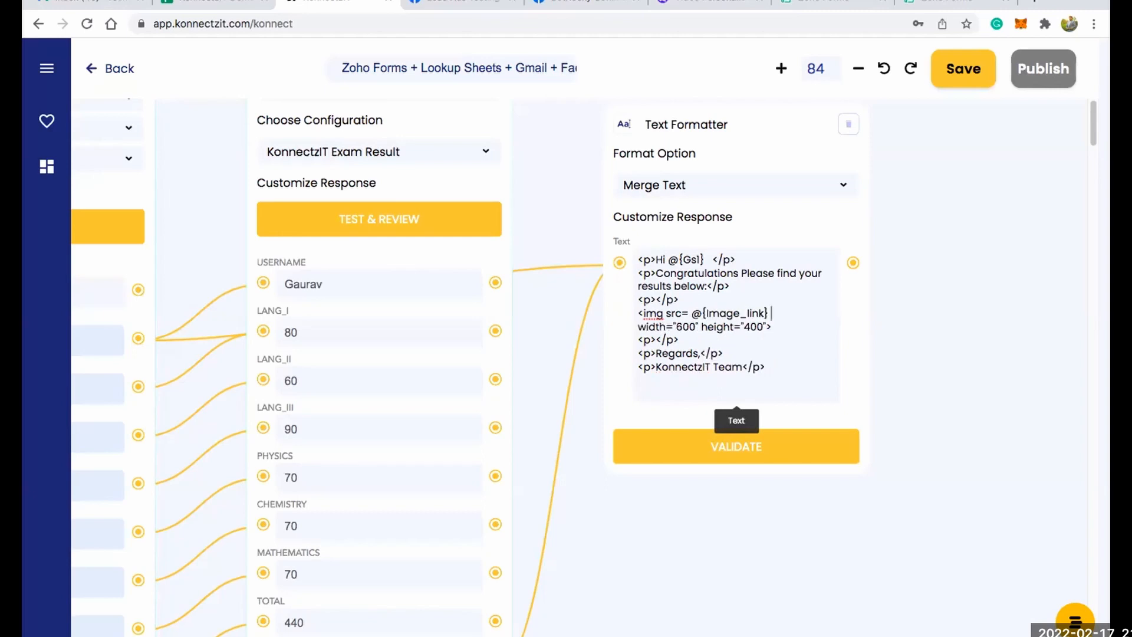
click(737, 450)
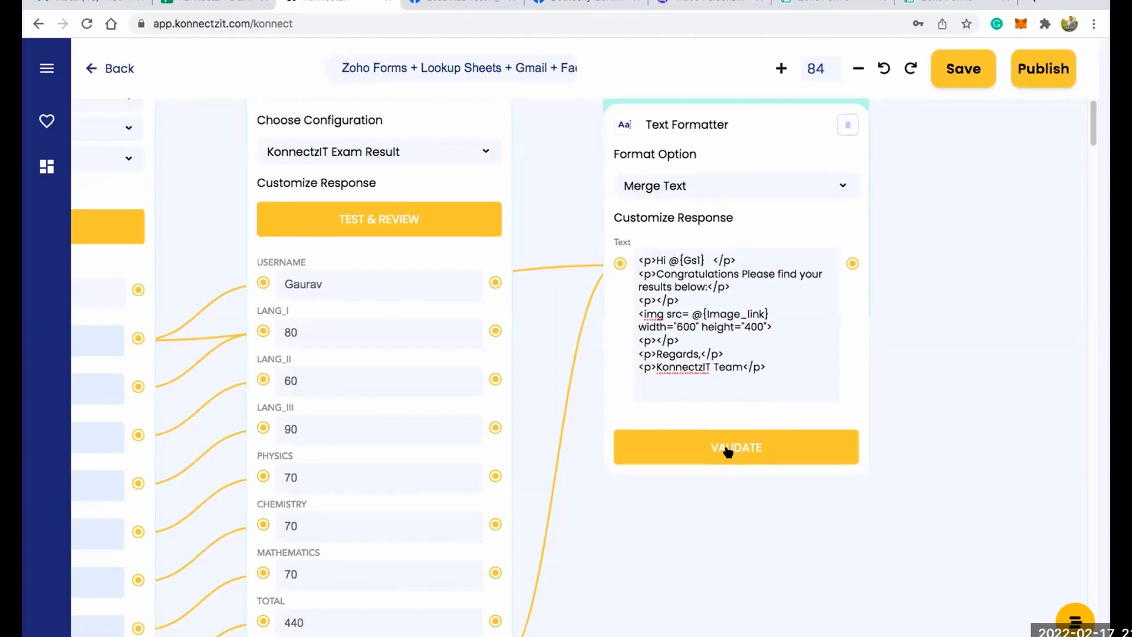
Find Gmail in the app library and add its card to the canvas beside the Text Formatter.
scroll(975, 363, down, 3)
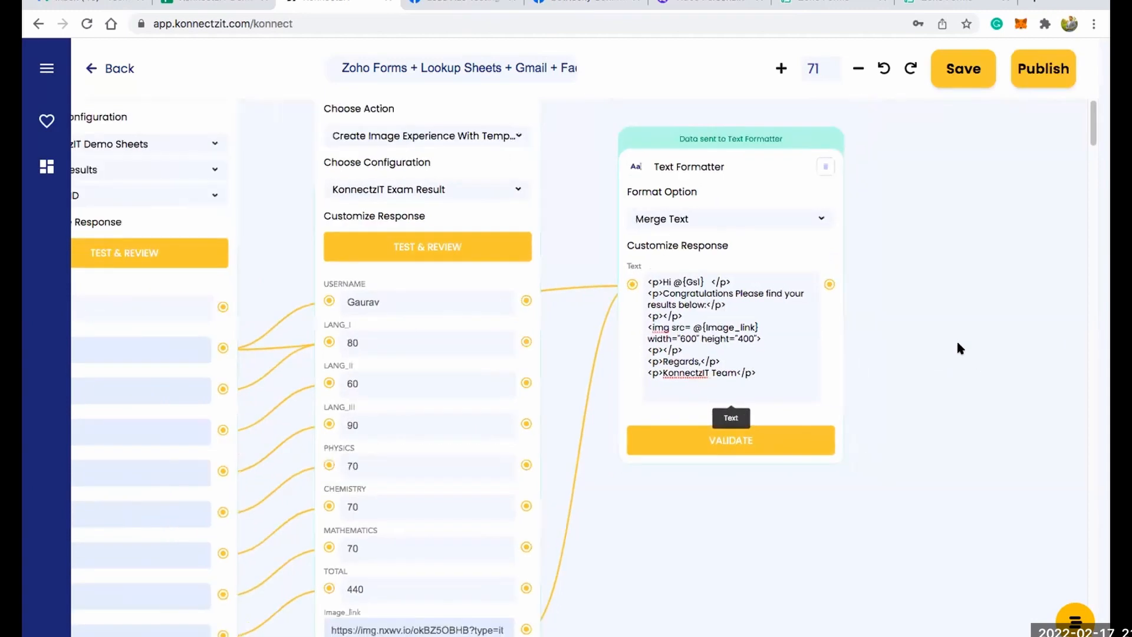
scroll(819, 375, down, 3)
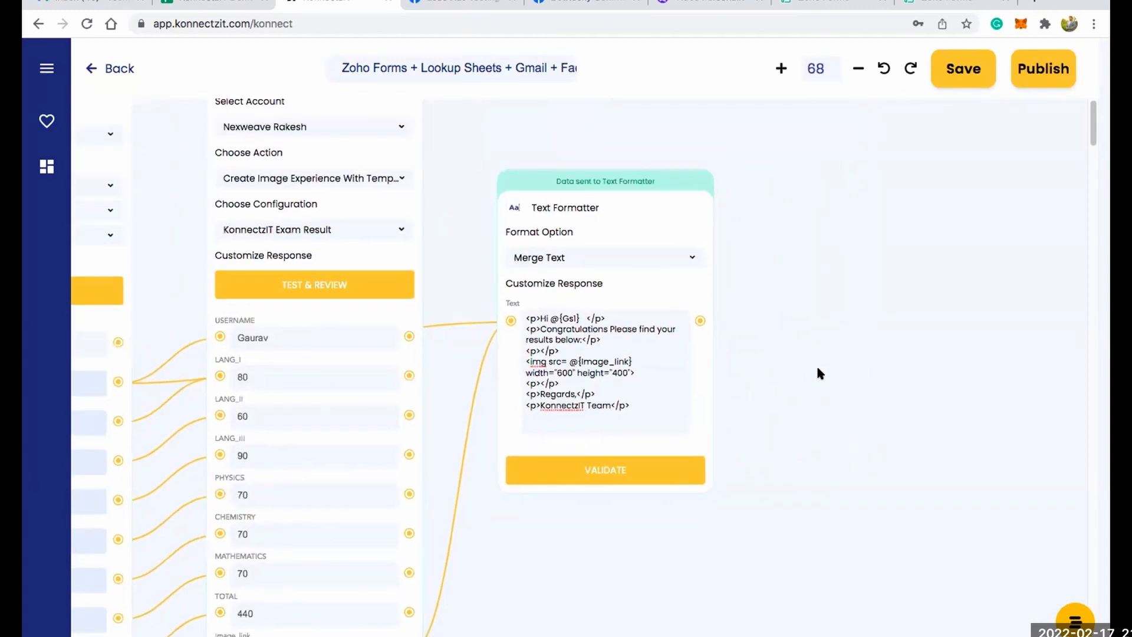
scroll(816, 363, down, 3)
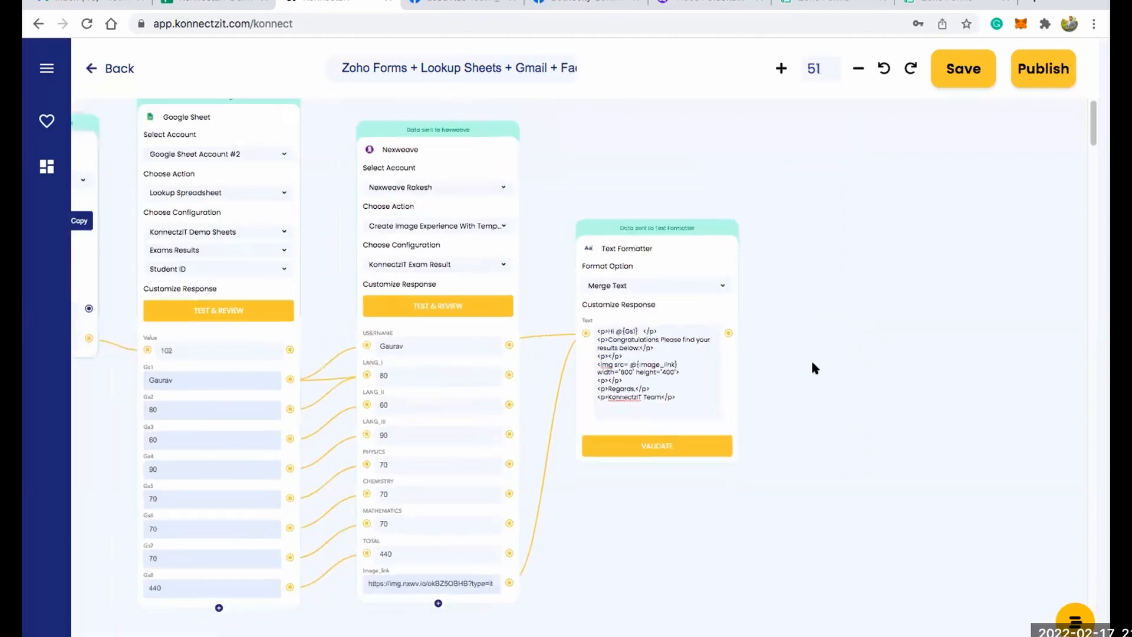
click(47, 69)
click(84, 126)
text(gmail)
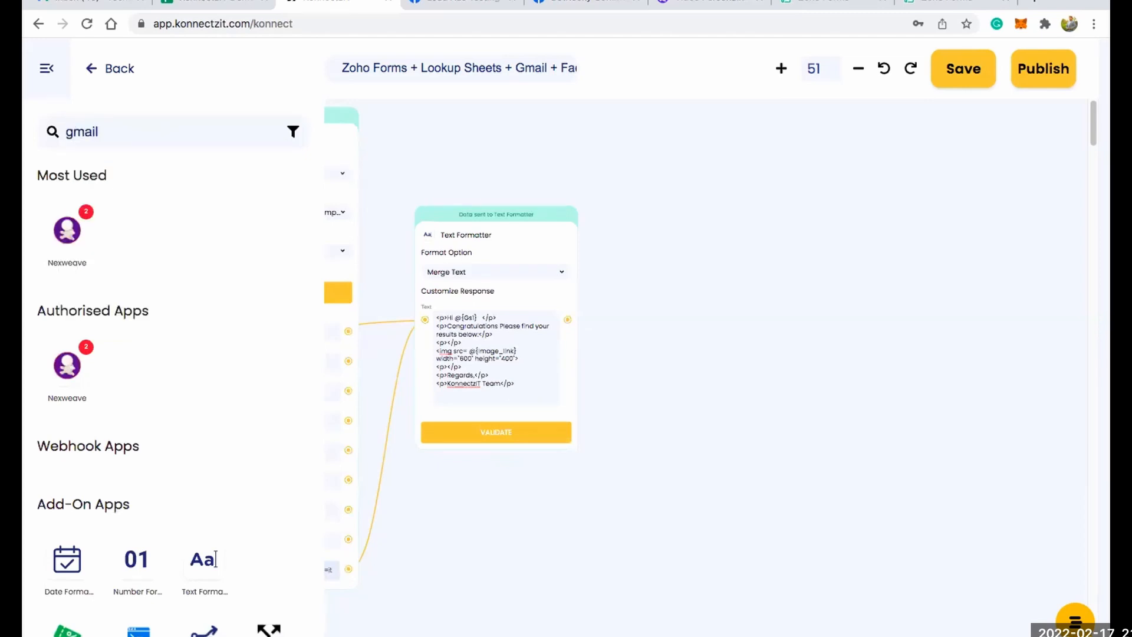
drag(66, 230, 666, 159)
click(46, 69)
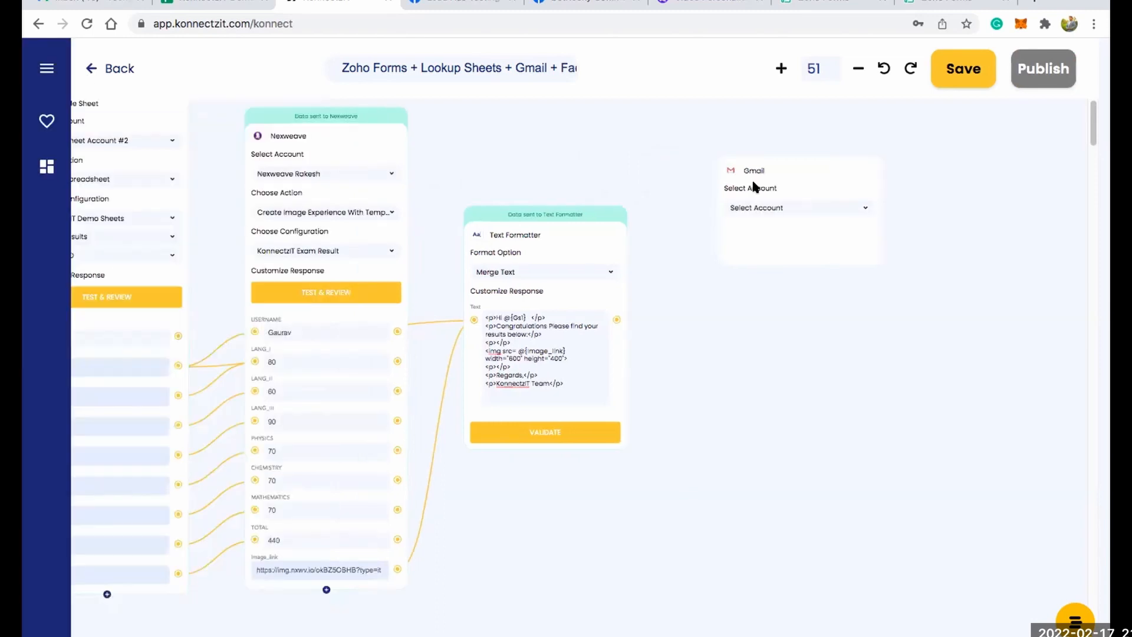
Configure the Gmail card with Gmail Account #4, the Send Email action and the HTML content type.
click(744, 190)
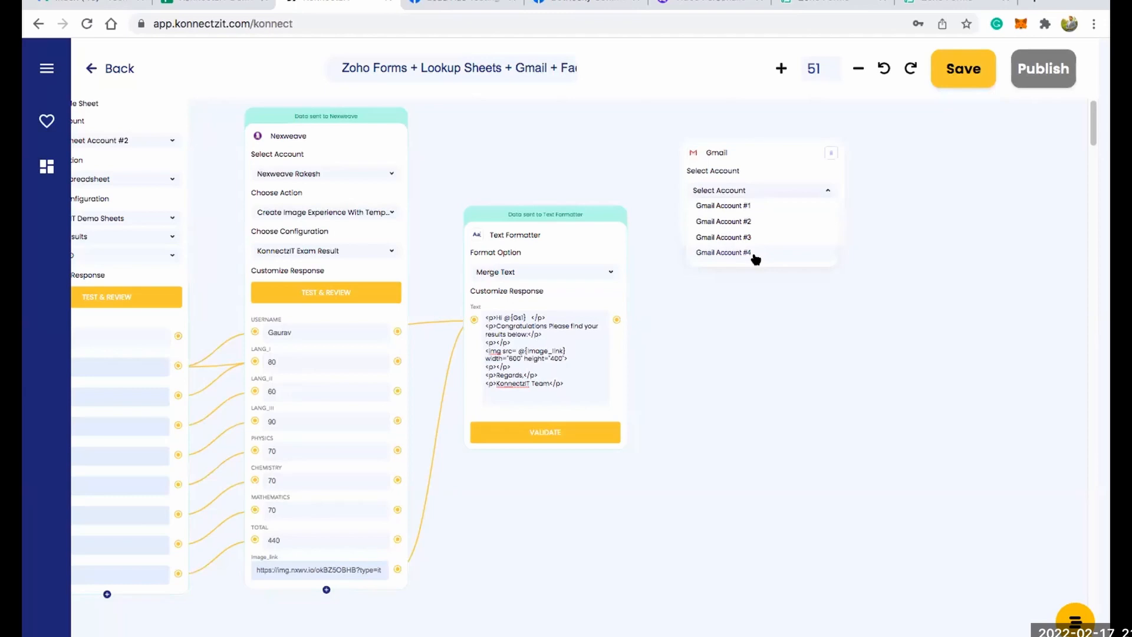
click(755, 257)
click(764, 229)
click(759, 245)
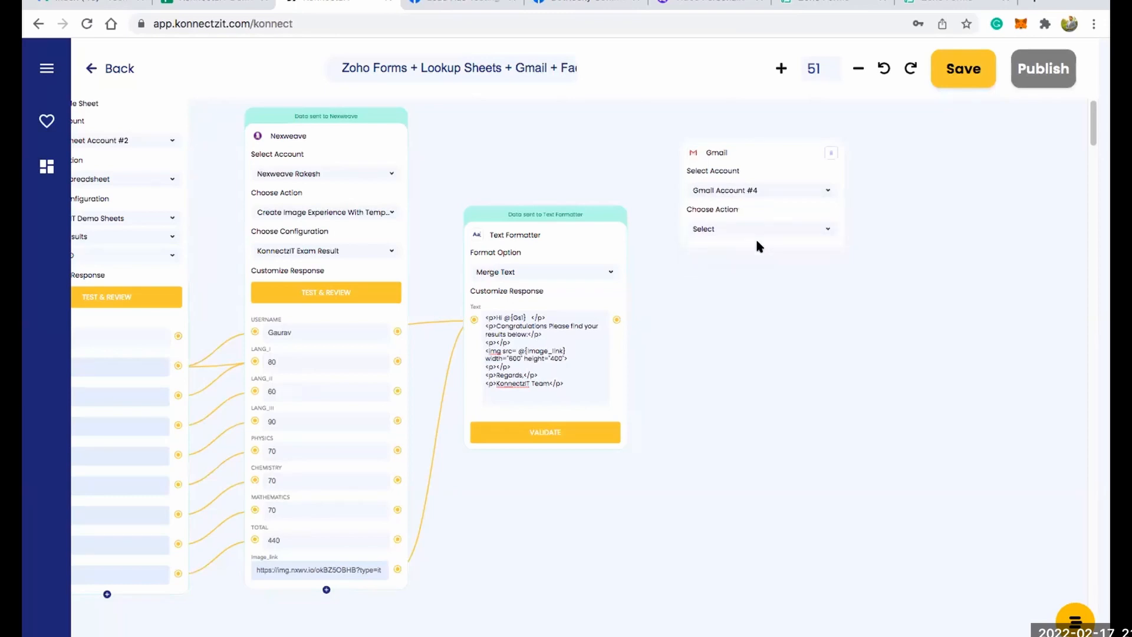
scroll(755, 237, up, 5)
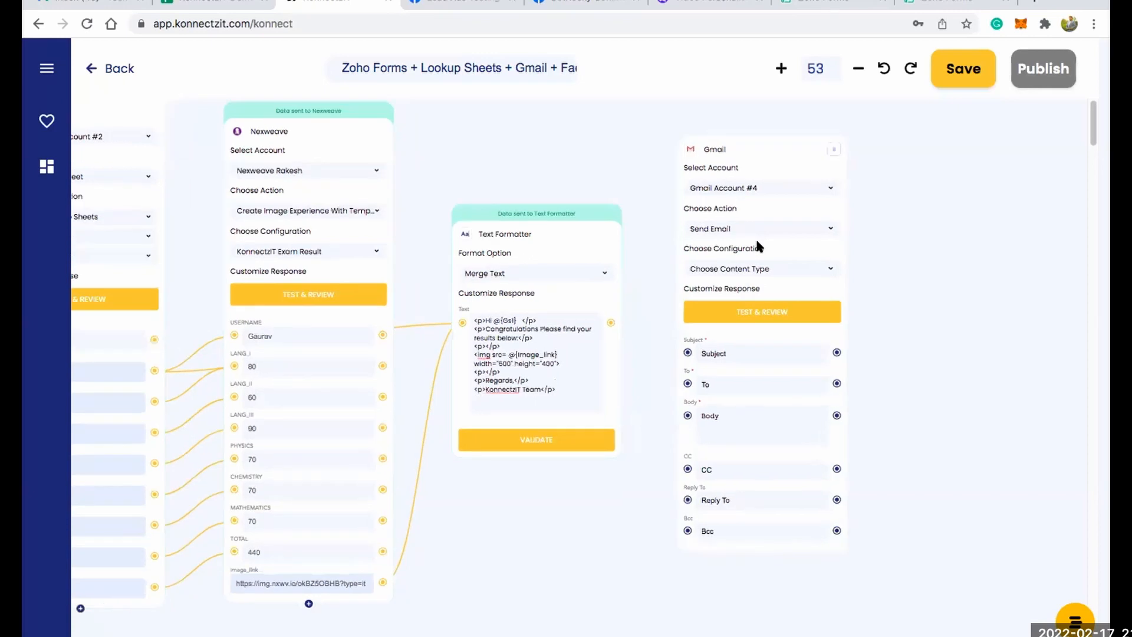
scroll(761, 270, up, 1)
scroll(761, 274, up, 1)
click(761, 273)
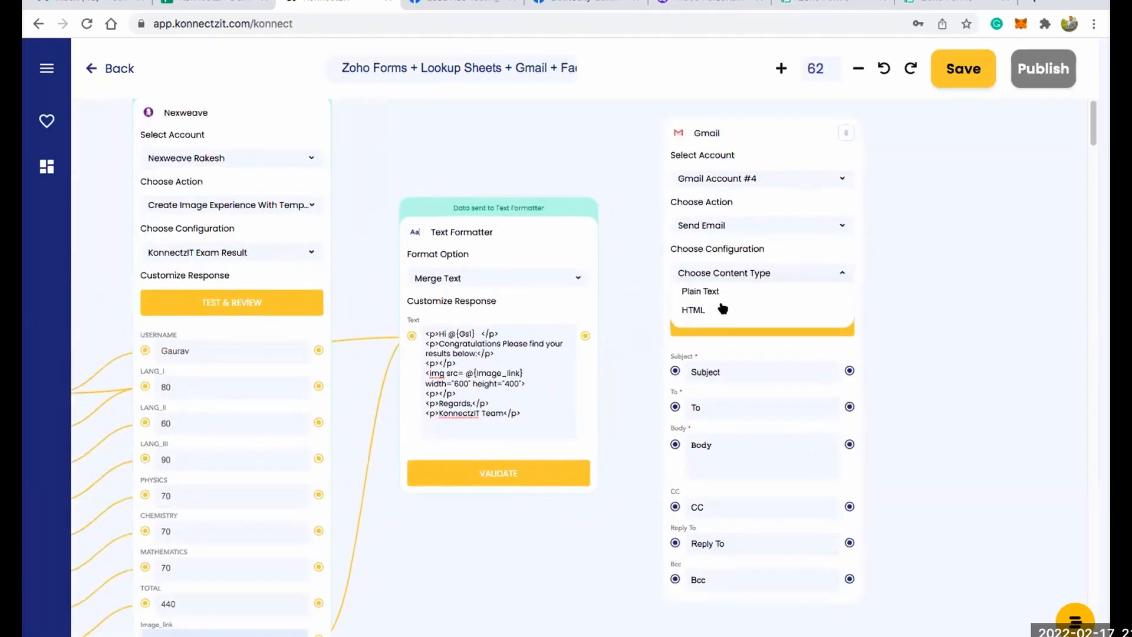
click(718, 308)
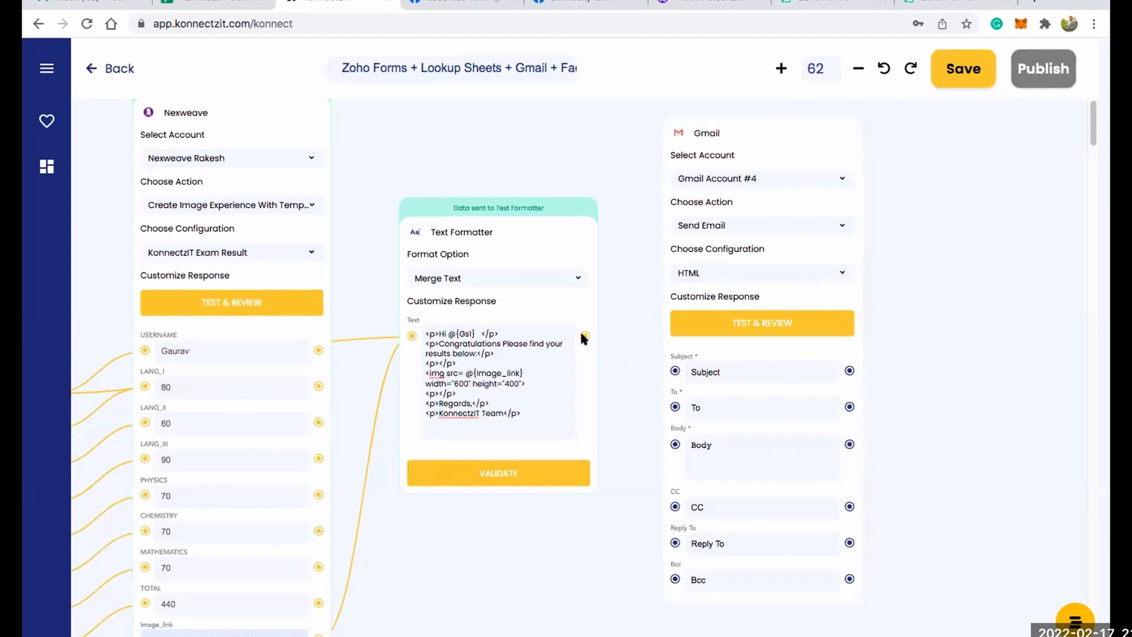
Connect the Text Formatter's output to Gmail's Body field and the Zoho Forms e-mail address to its To field.
drag(583, 335, 675, 446)
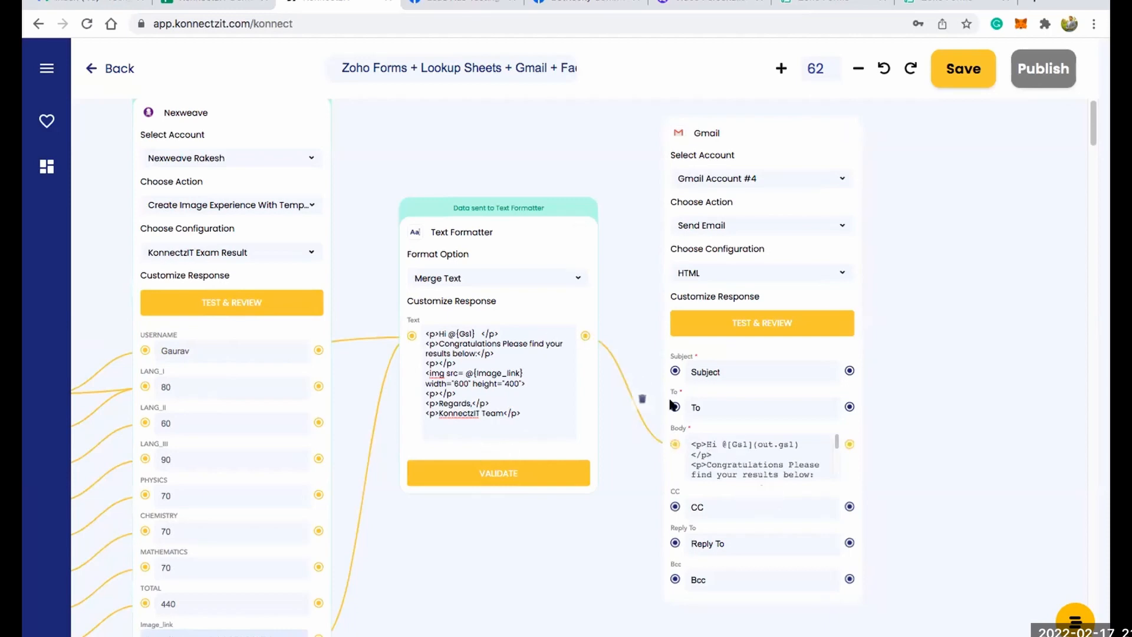
scroll(506, 493, down, 2)
scroll(560, 451, down, 2)
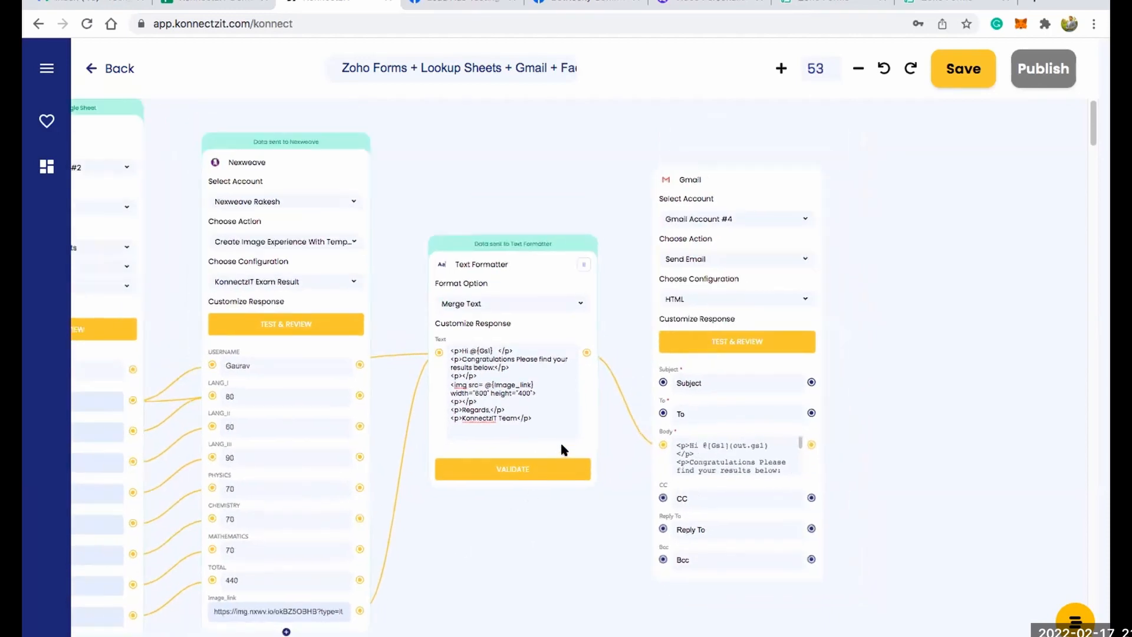
scroll(561, 446, down, 2)
scroll(576, 505, left, 3)
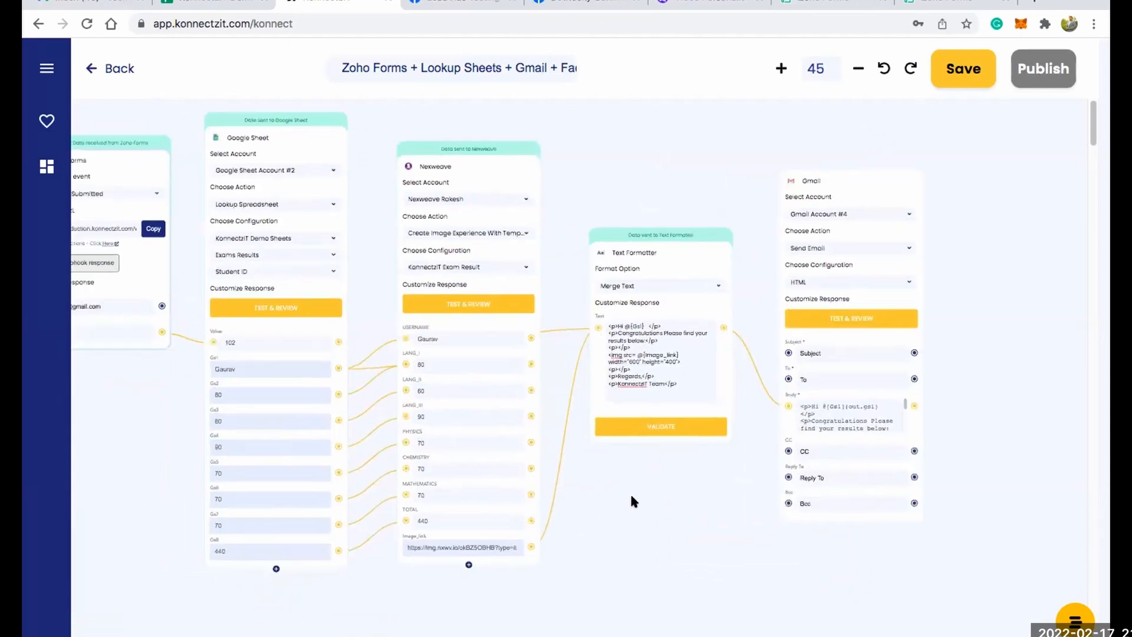
scroll(630, 502, left, 2)
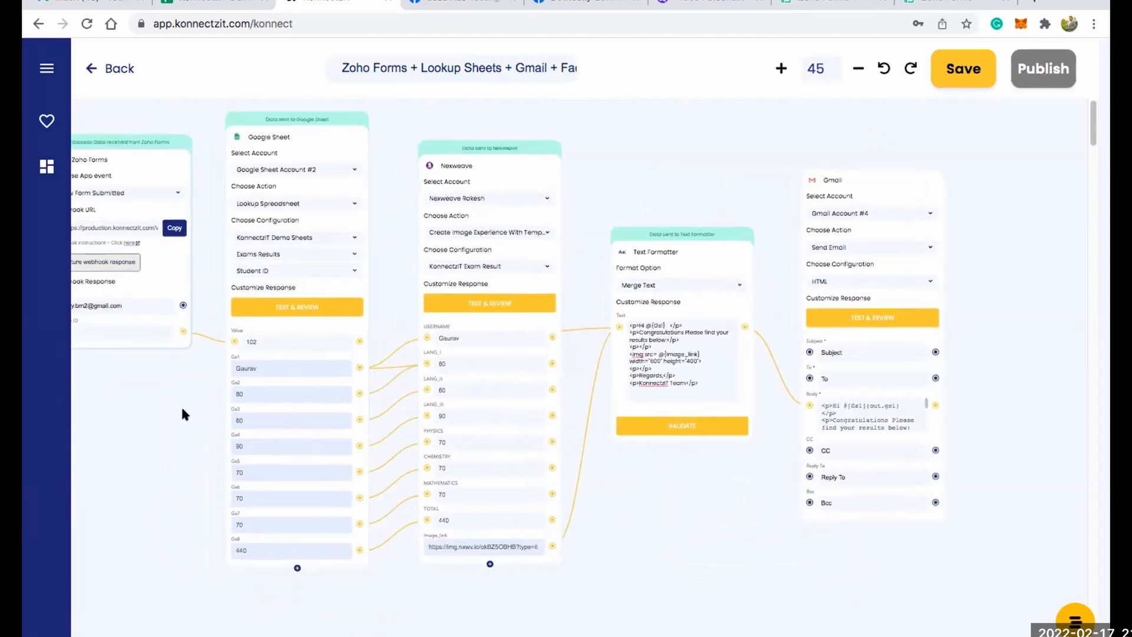
scroll(183, 408, left, 3)
drag(404, 359, 852, 383)
Set the Gmail subject to "Congrats from KonnectzIT" and run the Gmail action's test and review.
scroll(853, 357, up, 1)
scroll(852, 357, up, 8)
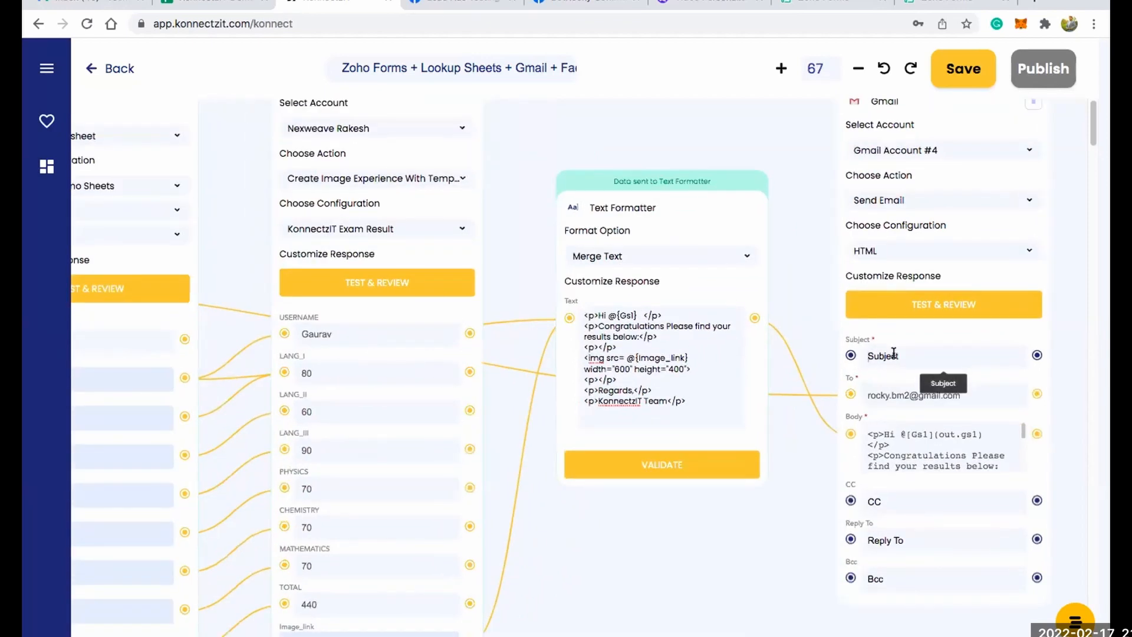
text(Congrats KonnectzITfrom)
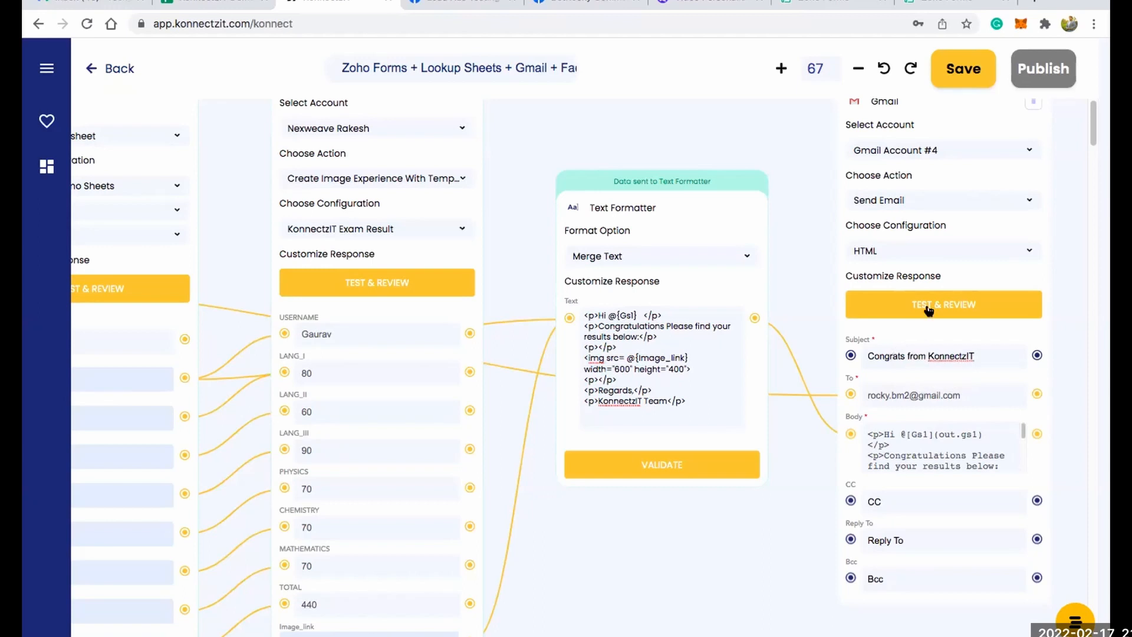
click(926, 298)
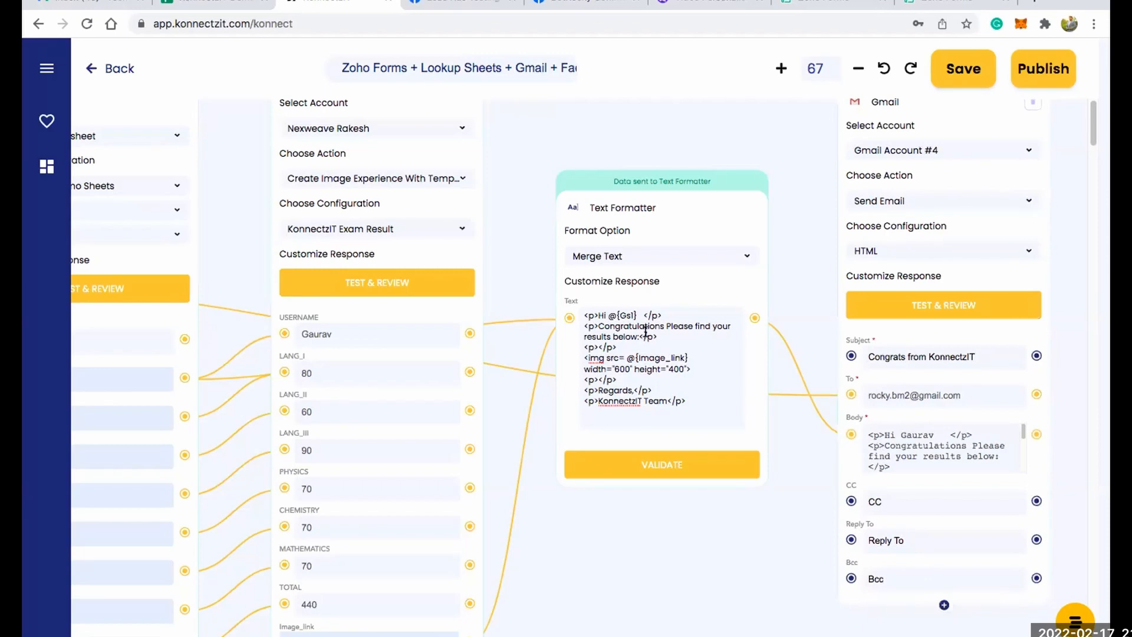
Switch to the Gmail inbox, minimize the draft and open the new "Congrats from KonnectzIT" email.
scroll(646, 332, down, 5)
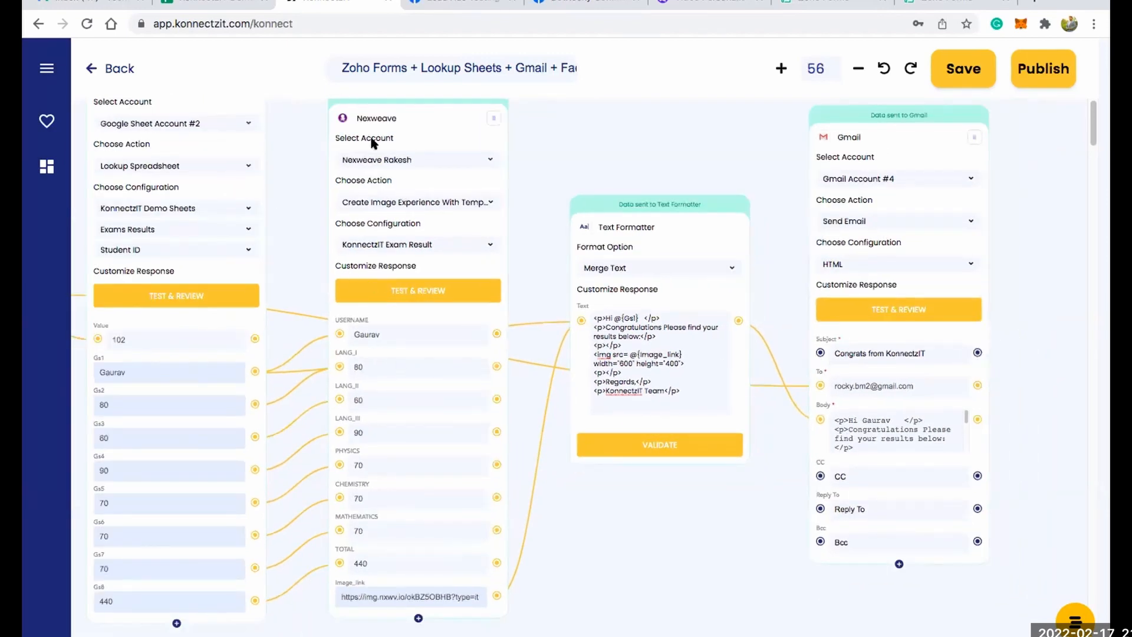
click(85, 4)
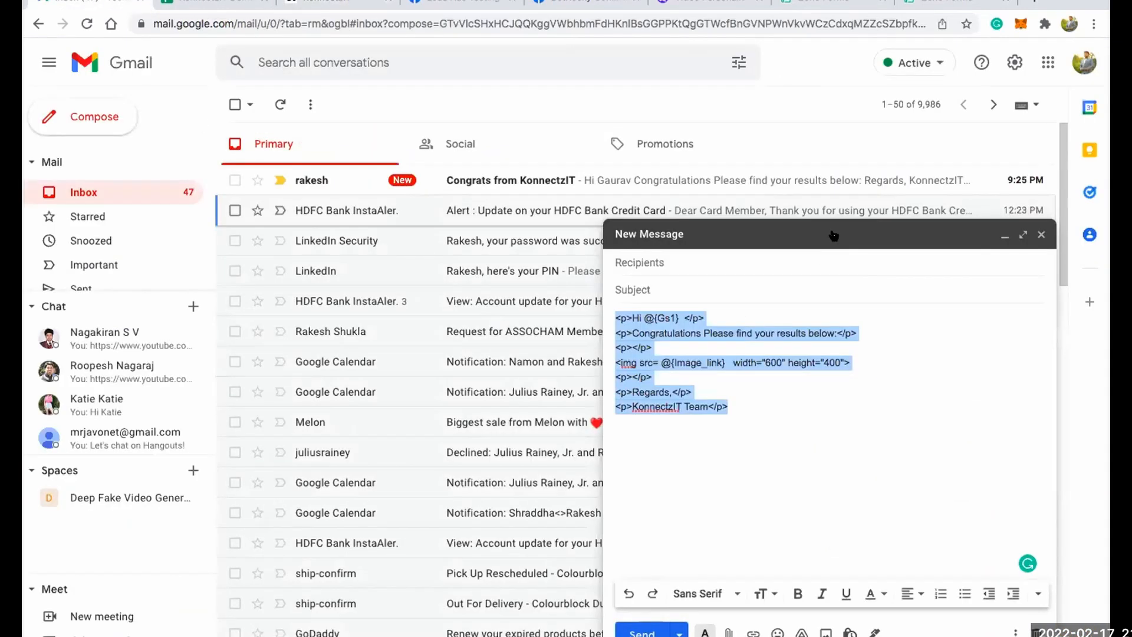
click(834, 234)
click(508, 183)
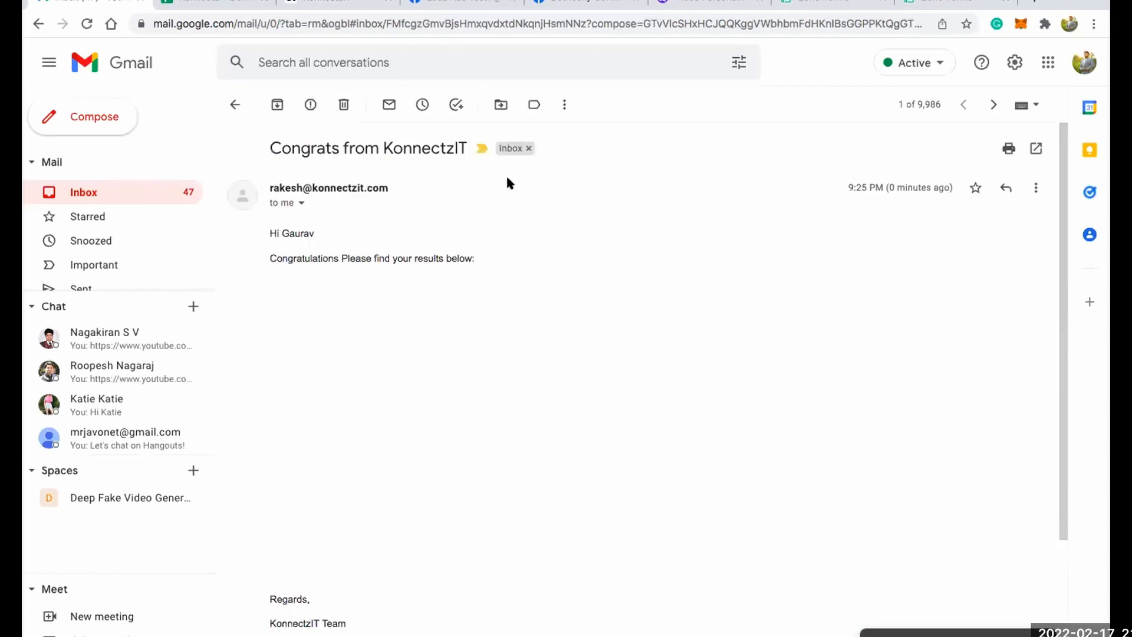
Examine the received email's subject, greeting and exam result image.
drag(270, 147, 448, 144)
click(443, 208)
drag(270, 233, 308, 233)
triple_click(299, 233)
click(312, 234)
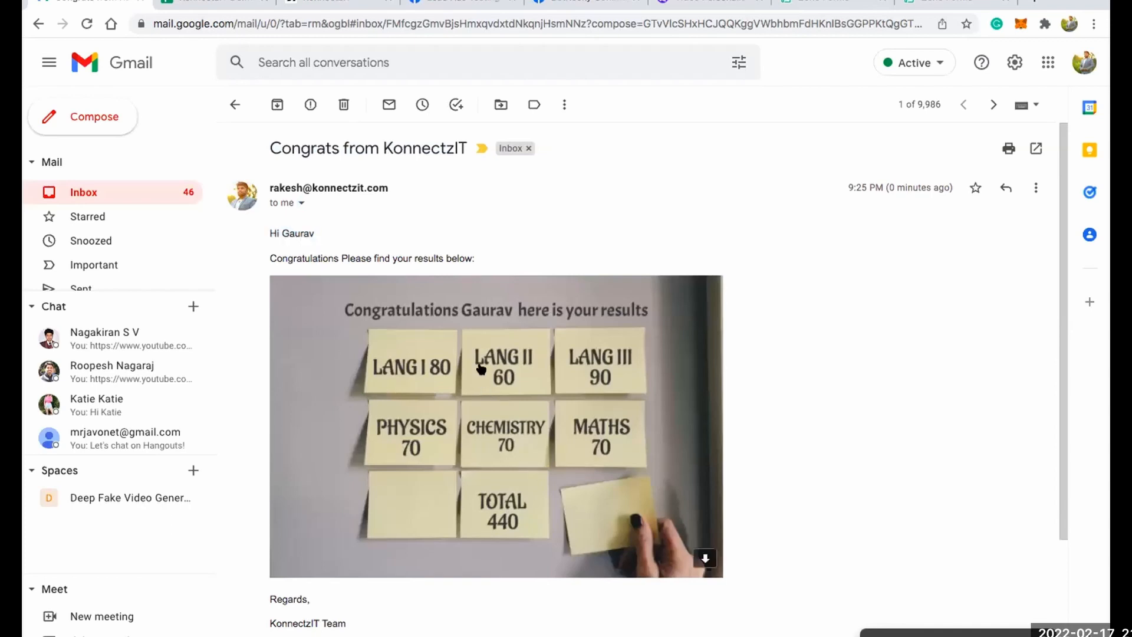
scroll(486, 357, down, 2)
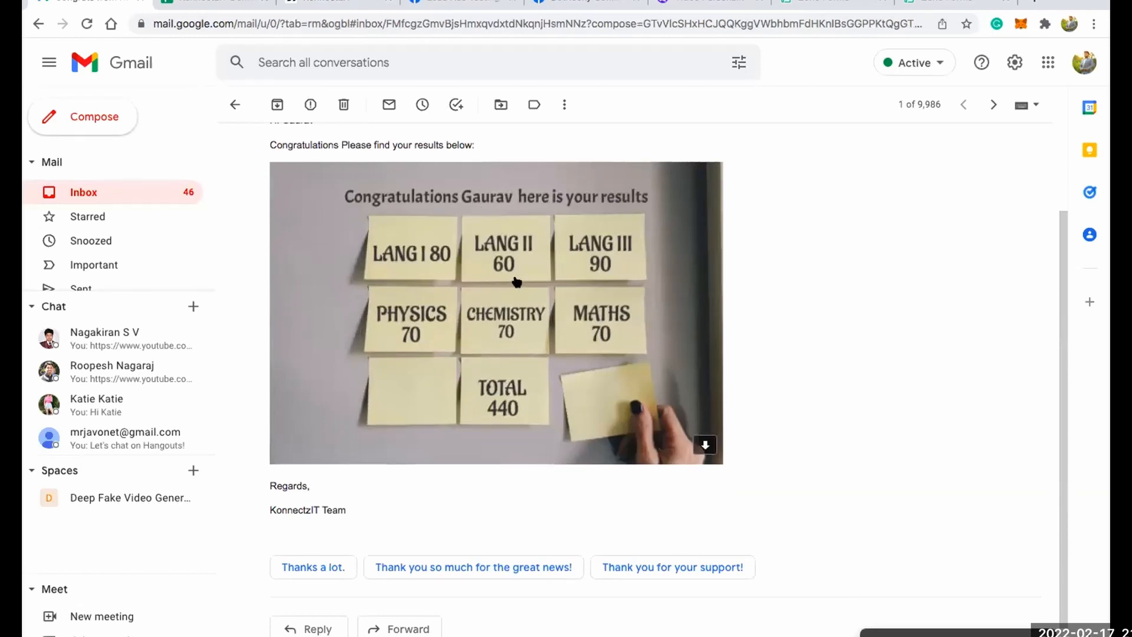
scroll(469, 254, up, 1)
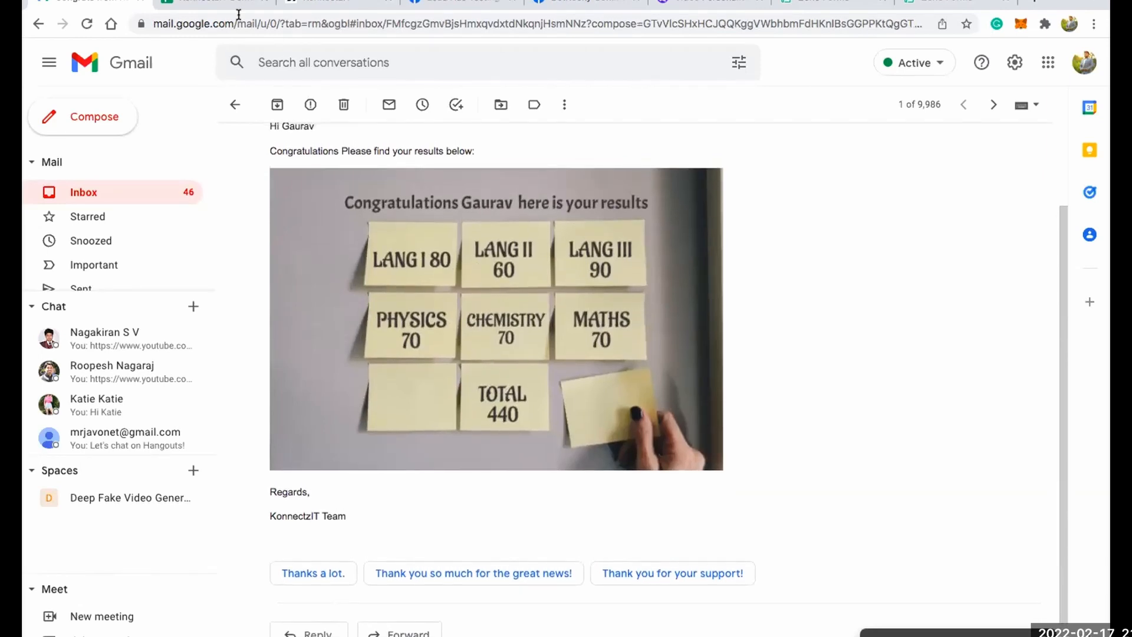
Compare student 102's subject marks and total in the KonnectzIT Demo Sheets spreadsheet with the result image in the received Gmail message.
click(216, 2)
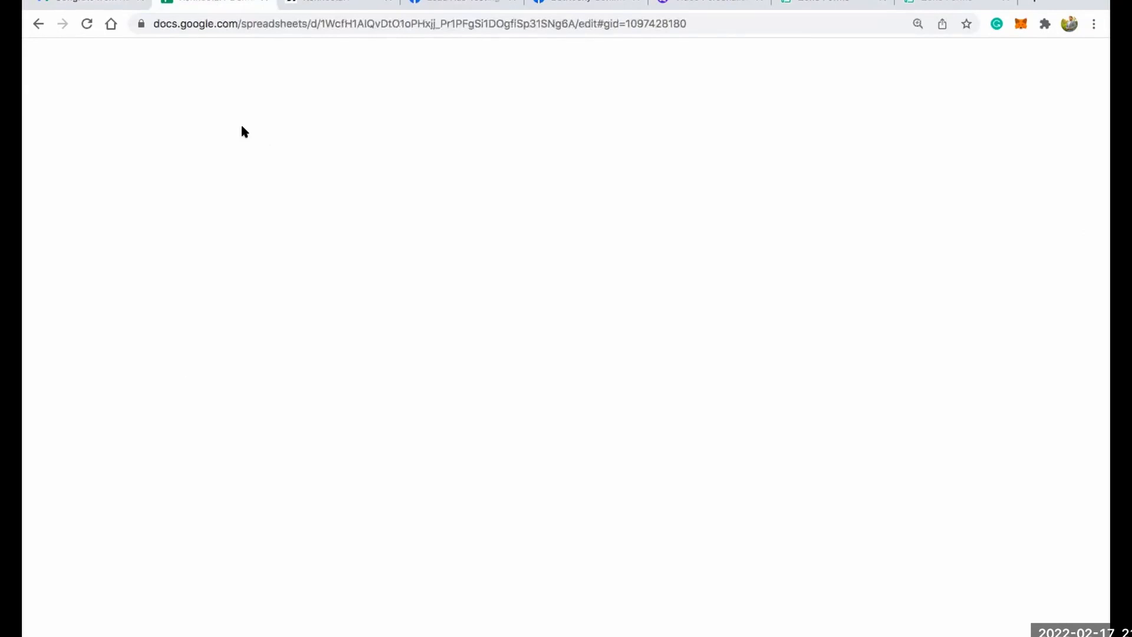
click(286, 207)
click(353, 210)
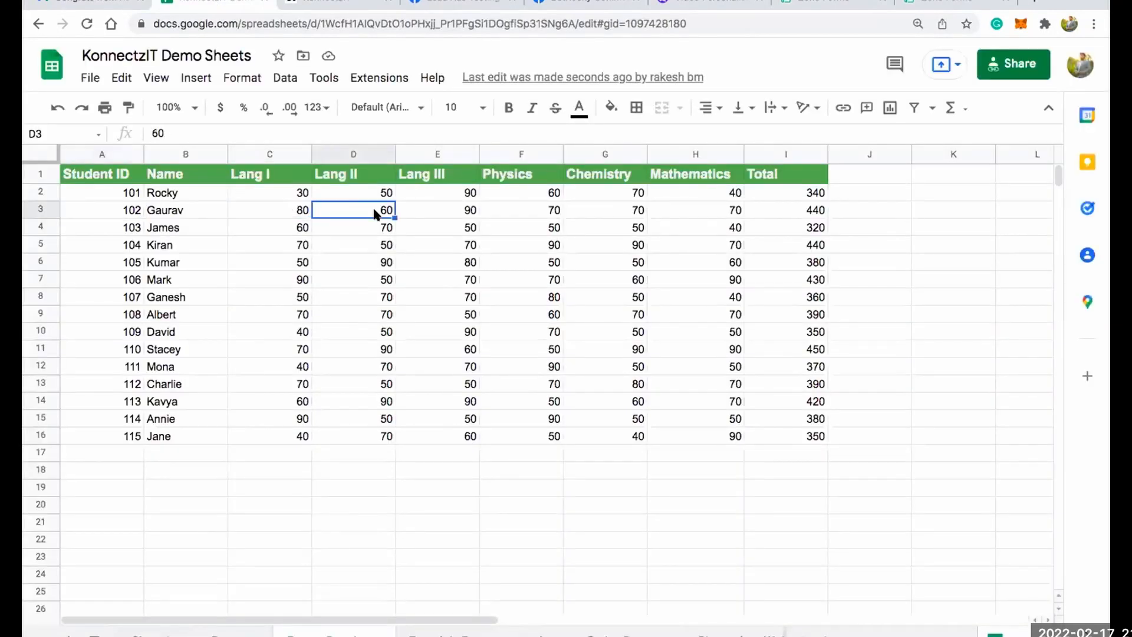
click(463, 214)
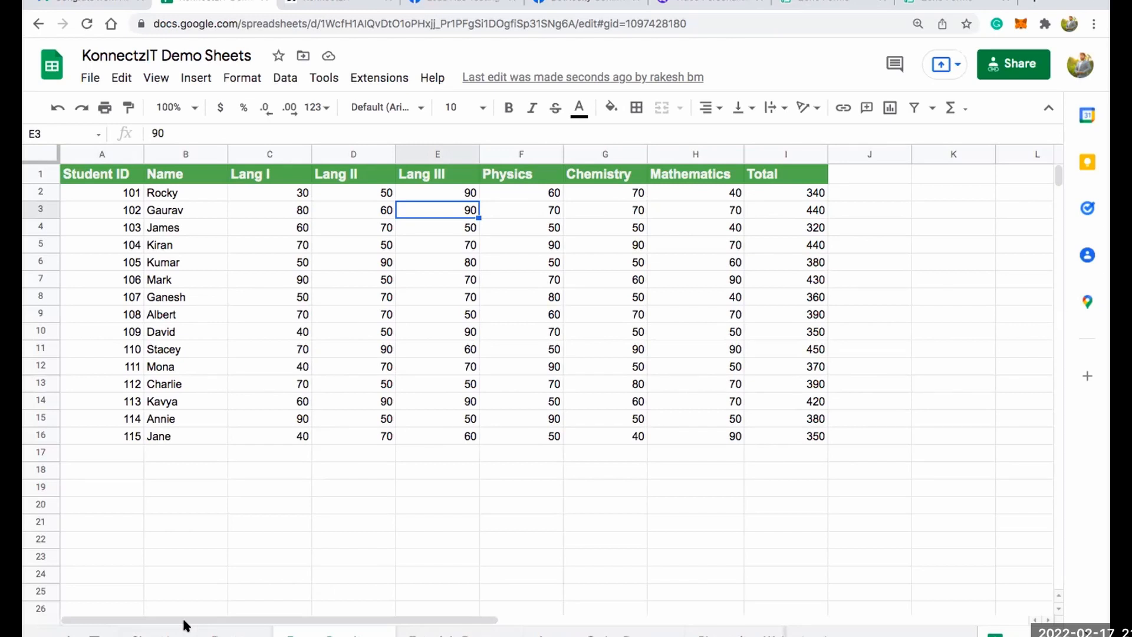
click(810, 211)
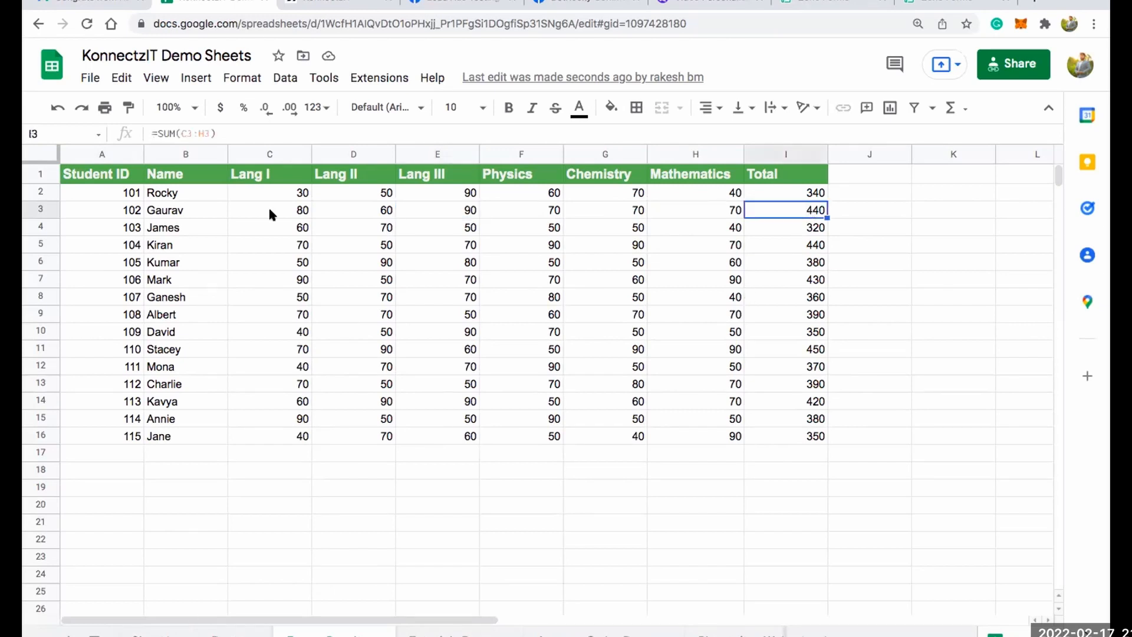
click(95, 4)
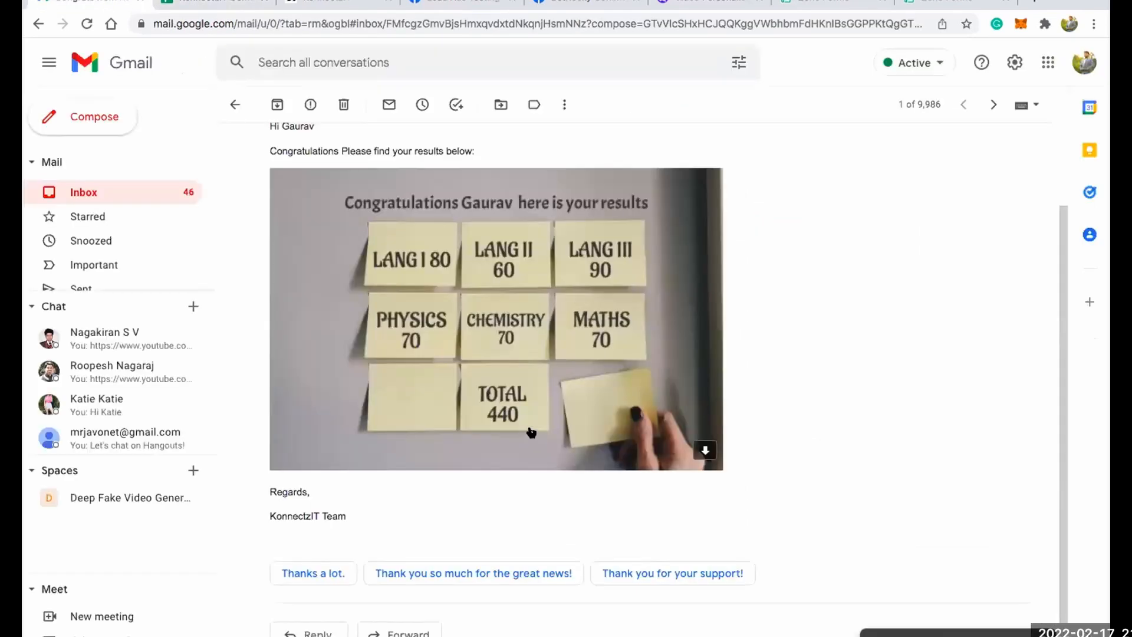
scroll(511, 330, up, 1)
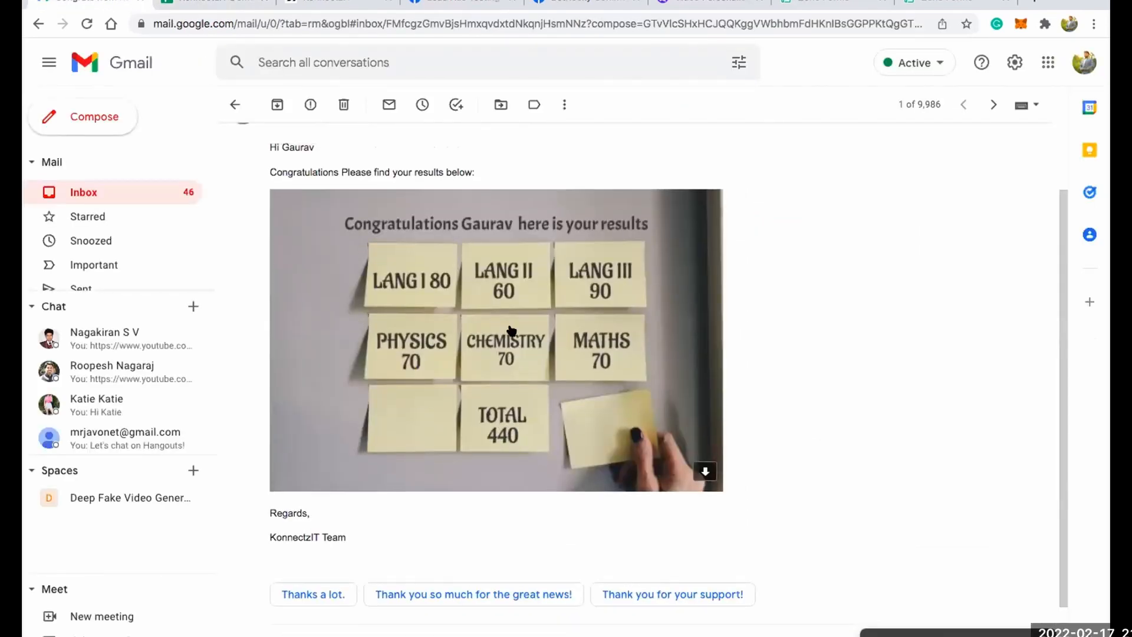
scroll(511, 329, up, 2)
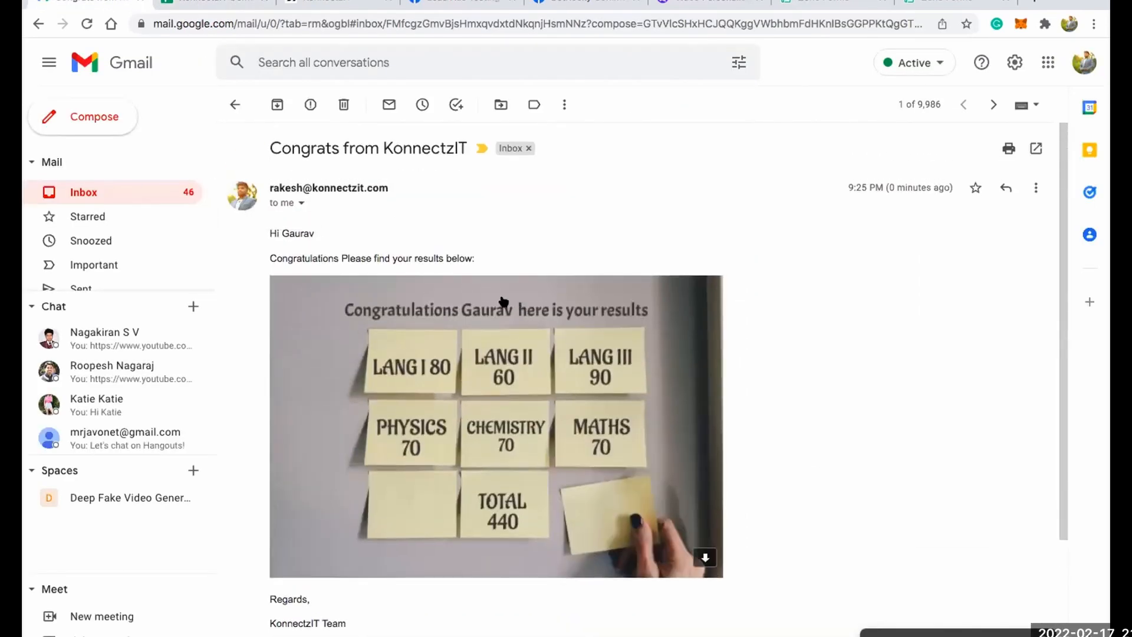
Switch back to the KonnectzIT workflow and add a second Text Formatter after the Gmail action.
click(330, 3)
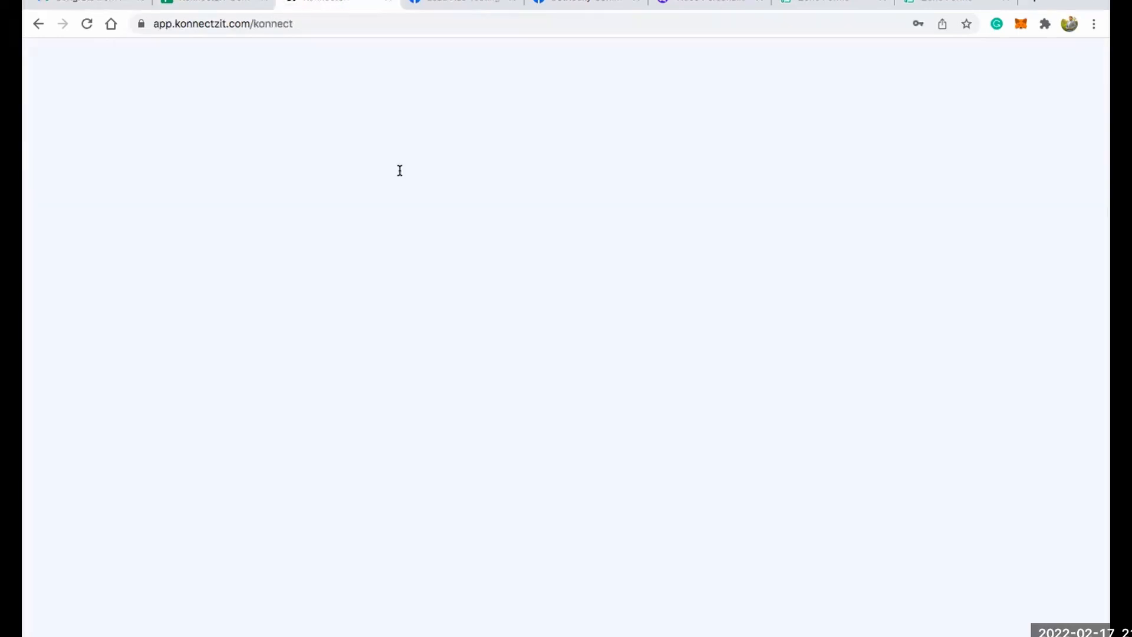
scroll(660, 340, down, 2)
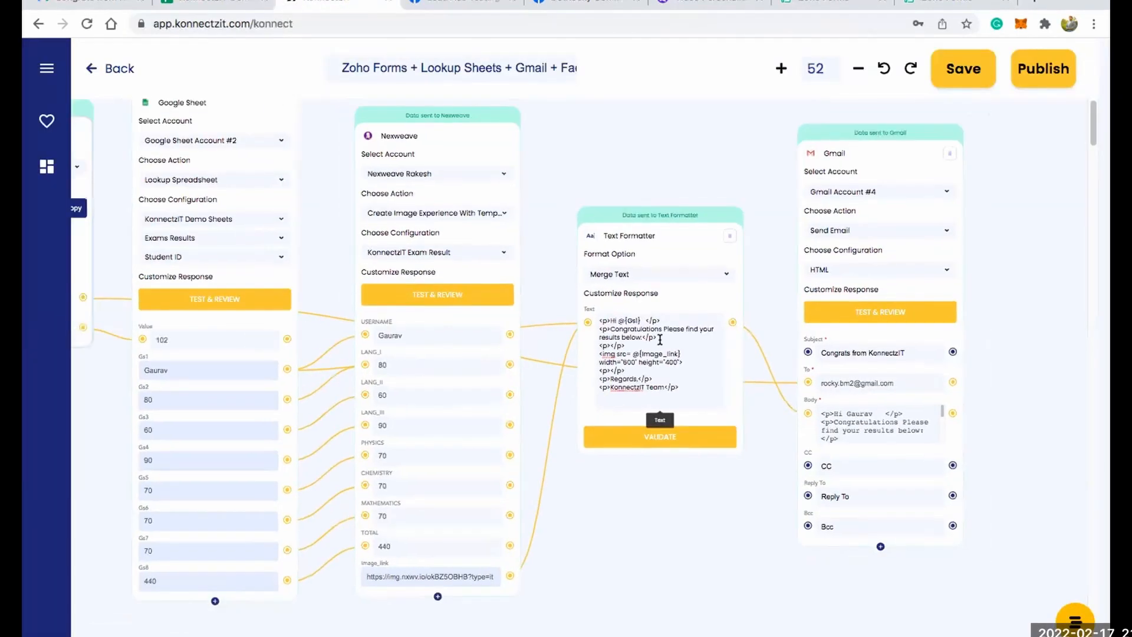
scroll(660, 340, down, 3)
scroll(950, 328, down, 2)
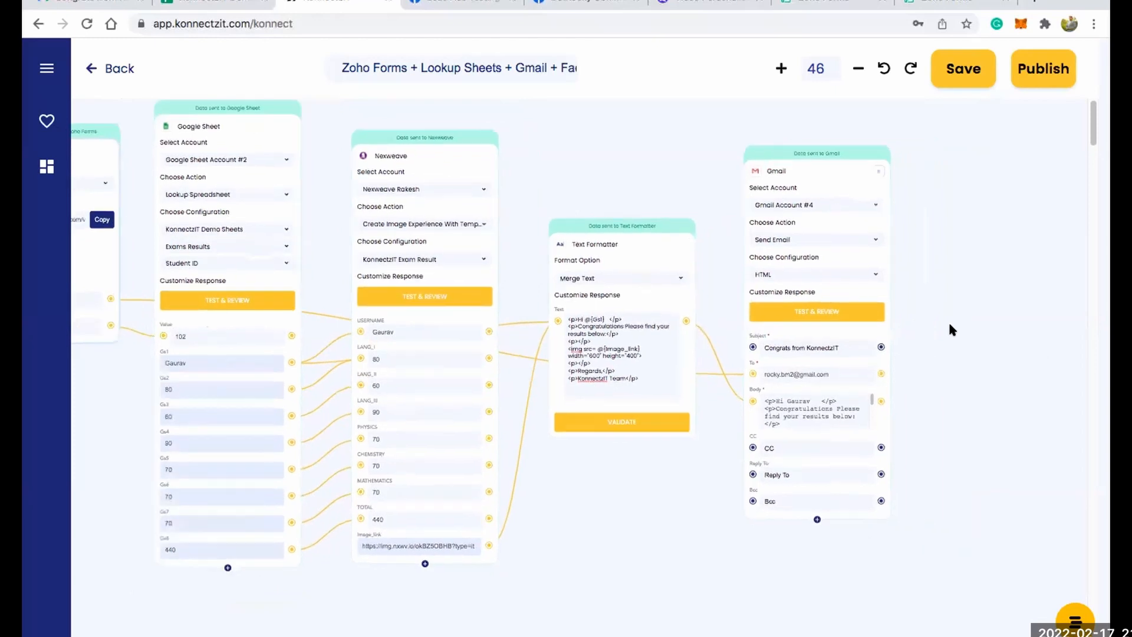
scroll(624, 267, down, 1)
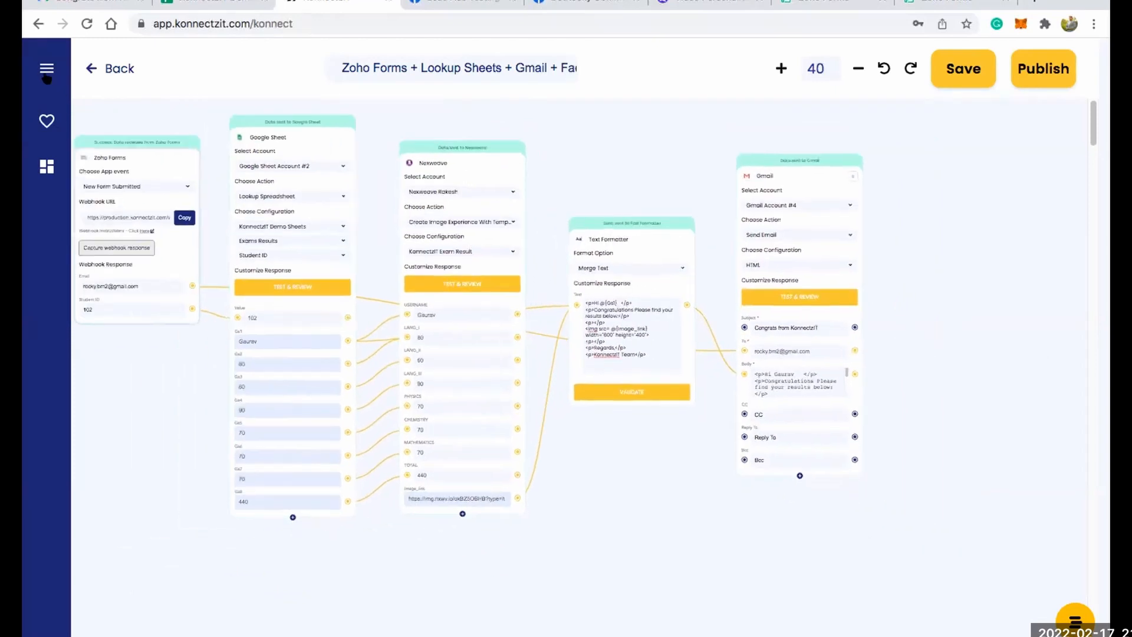
click(47, 69)
scroll(139, 384, down, 3)
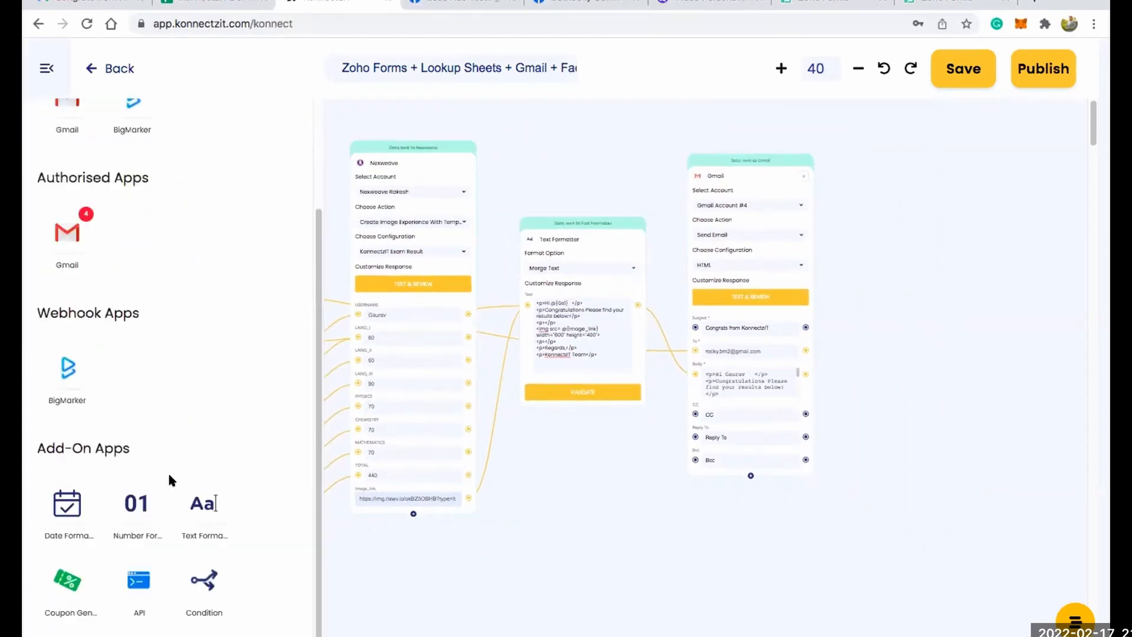
drag(203, 497, 879, 243)
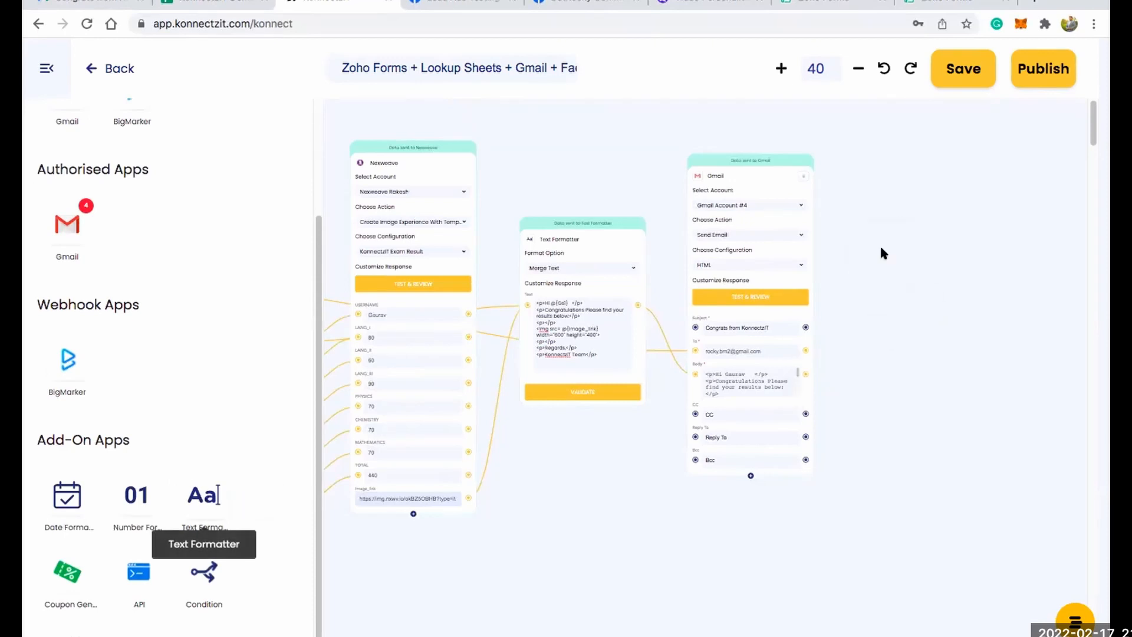
click(46, 70)
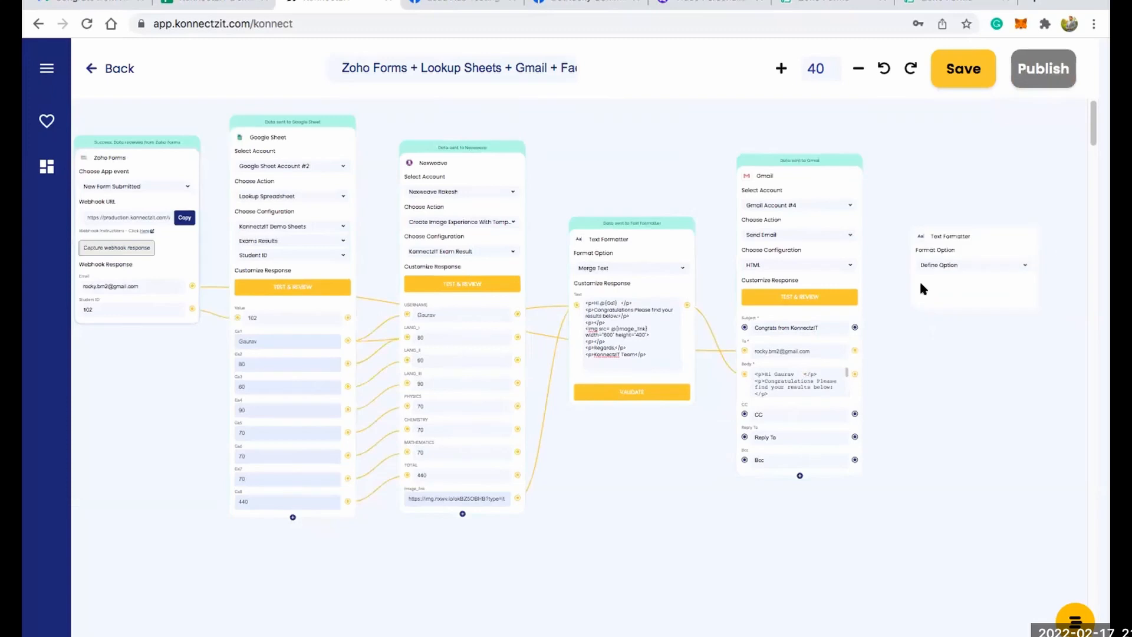
Set the new Text Formatter's format option to Merge Text and connect the Google Sheet's Gs1 output to its Text field.
click(957, 262)
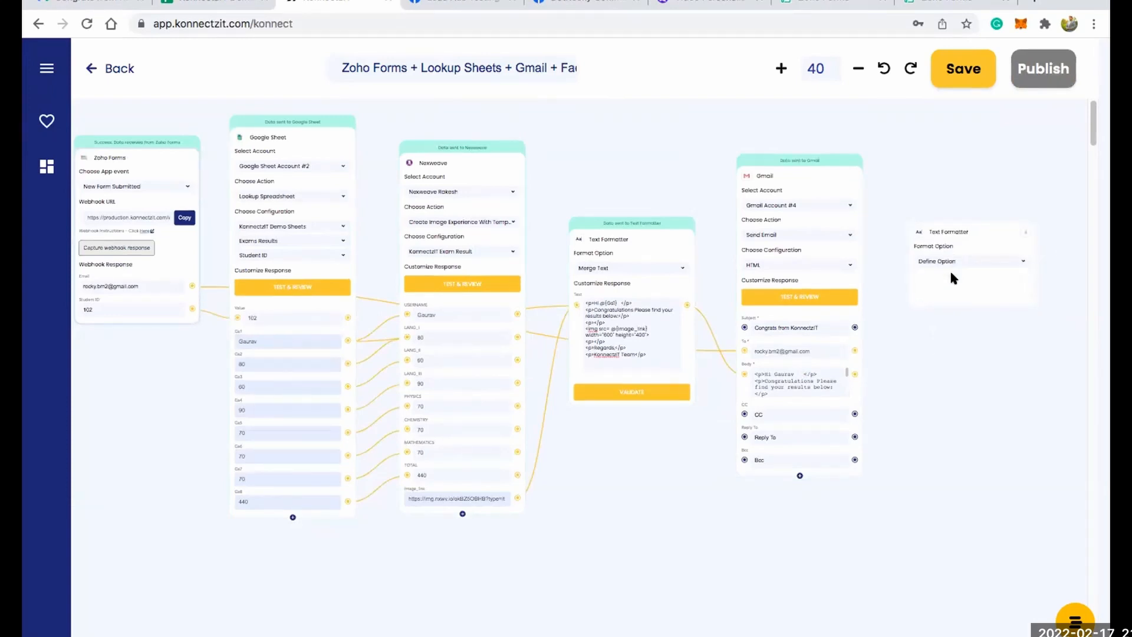
click(950, 273)
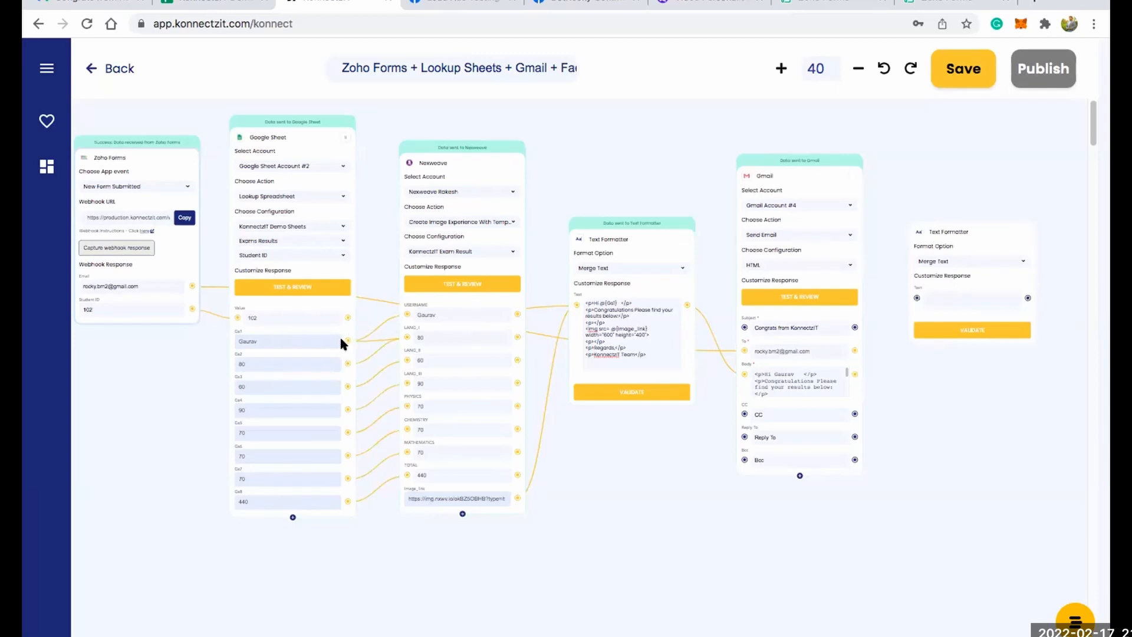
drag(877, 305, 914, 299)
drag(938, 439, 883, 451)
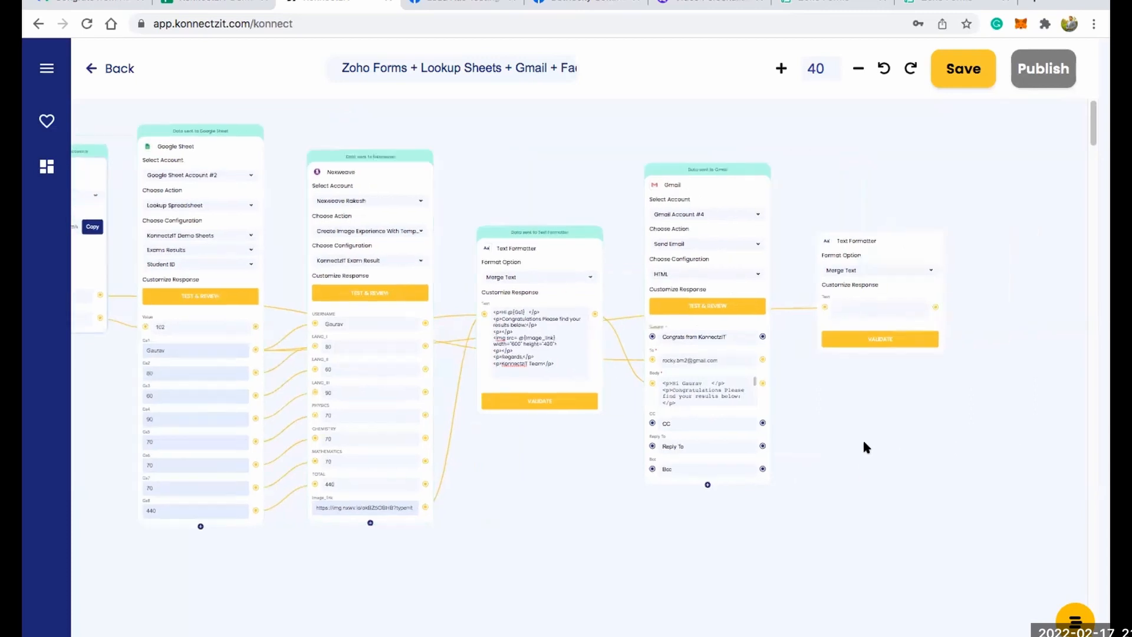
Write "Congrats @{Gs1}" and, after a blank line, "Here is your results" in the second Text Formatter, and validate it.
scroll(860, 433, up, 2)
scroll(844, 345, up, 2)
click(790, 293)
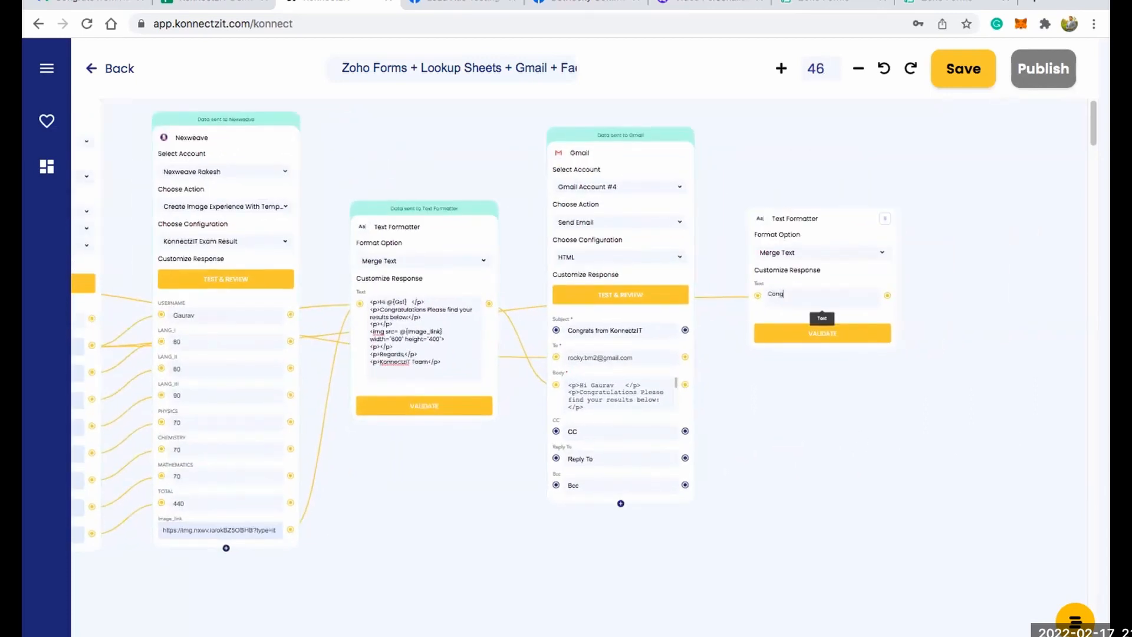
text(Congrats @)
key(Return)
key(Return)
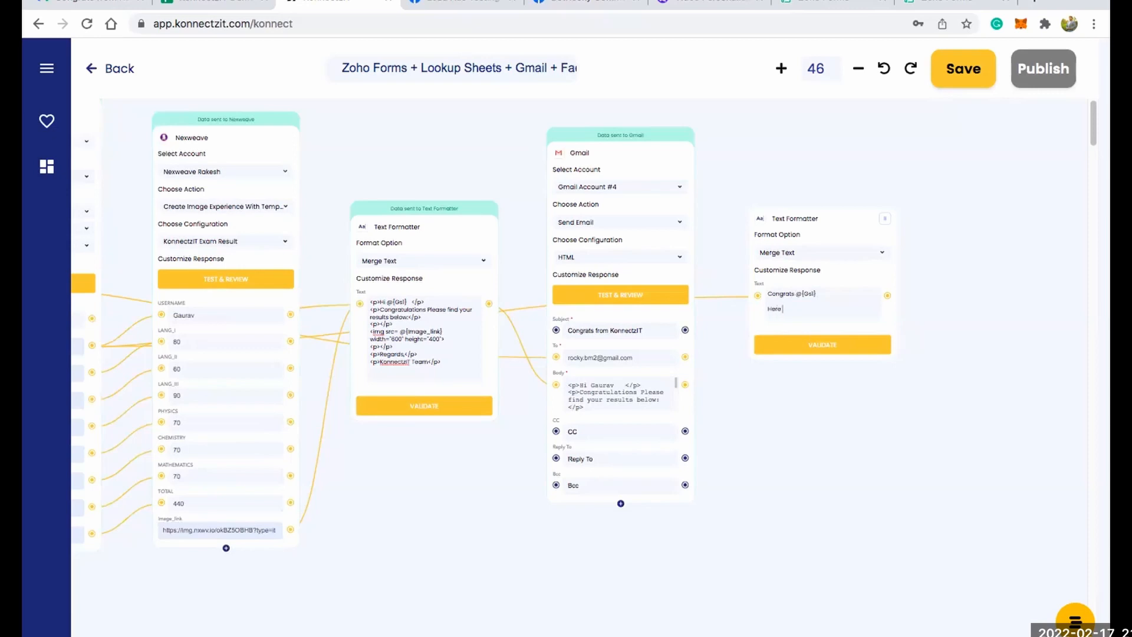
text(results)
click(802, 345)
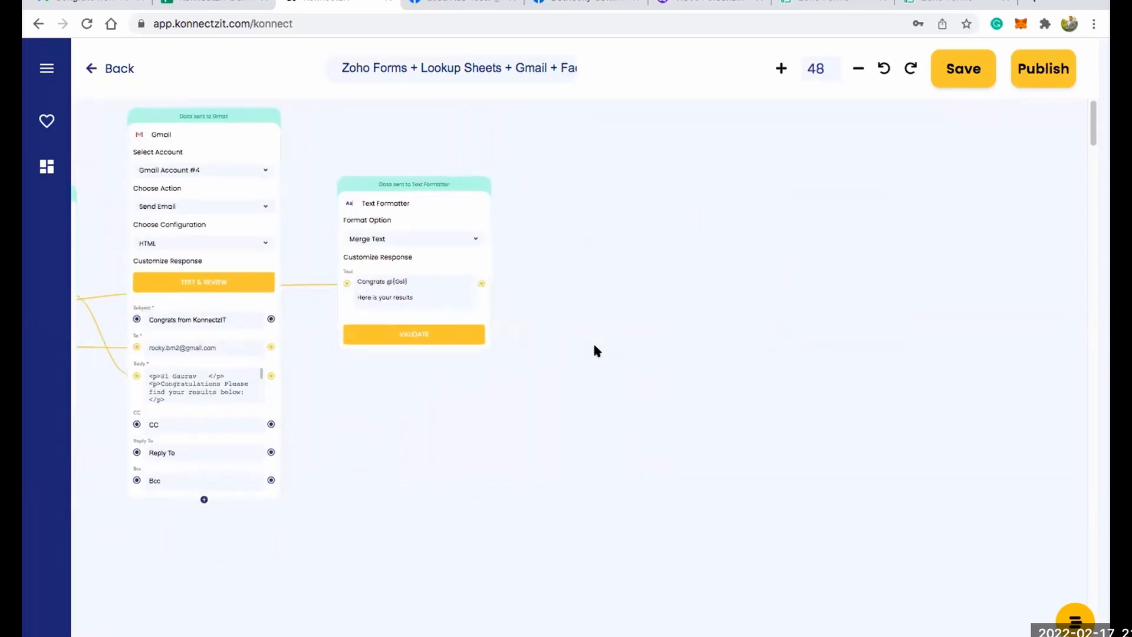
Find Facebook Groups among the apps, add it after the second Text Formatter and select Facebook Groups Account #2.
click(46, 70)
click(78, 130)
text(face)
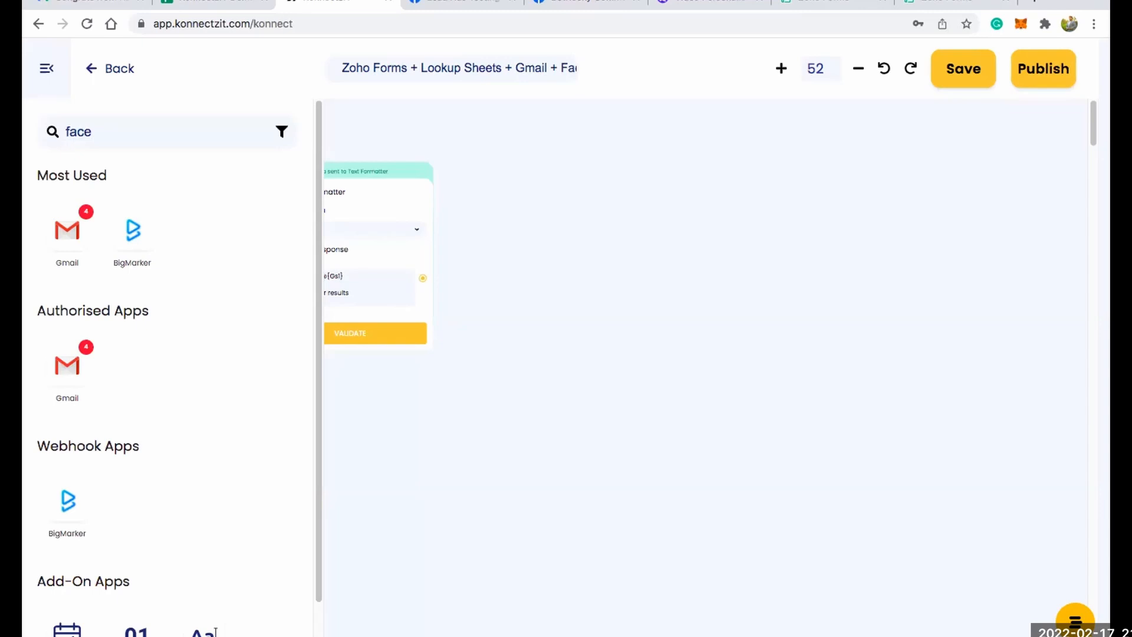
text(boo)
drag(68, 230, 783, 180)
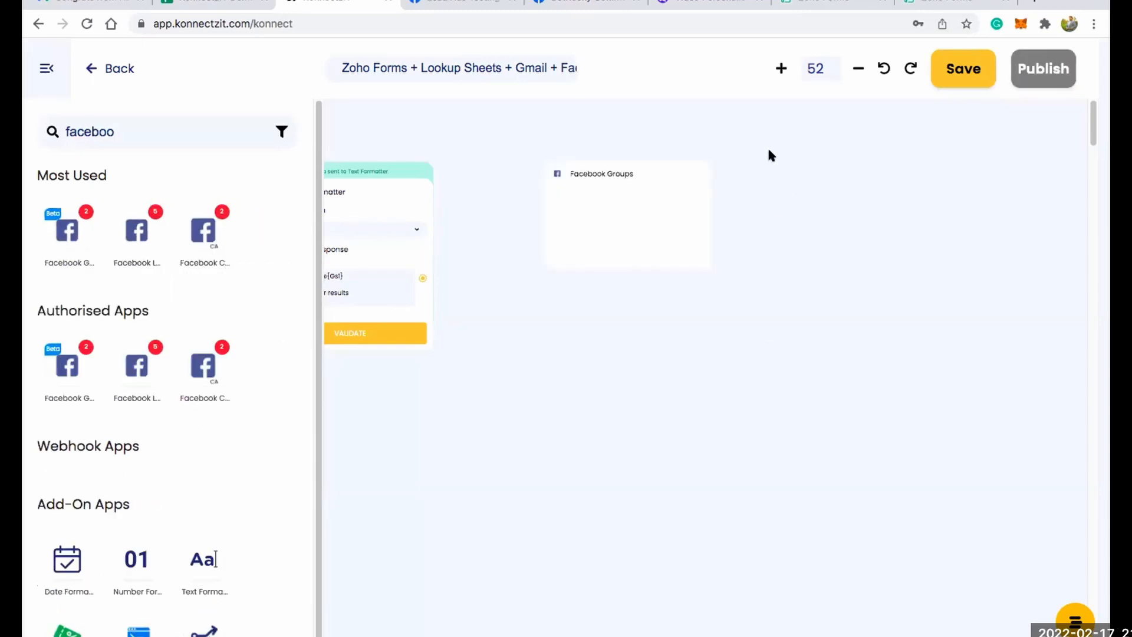
Dismiss the Facebook Groups action choices and switch the computer to a different available Wi-Fi network.
click(752, 252)
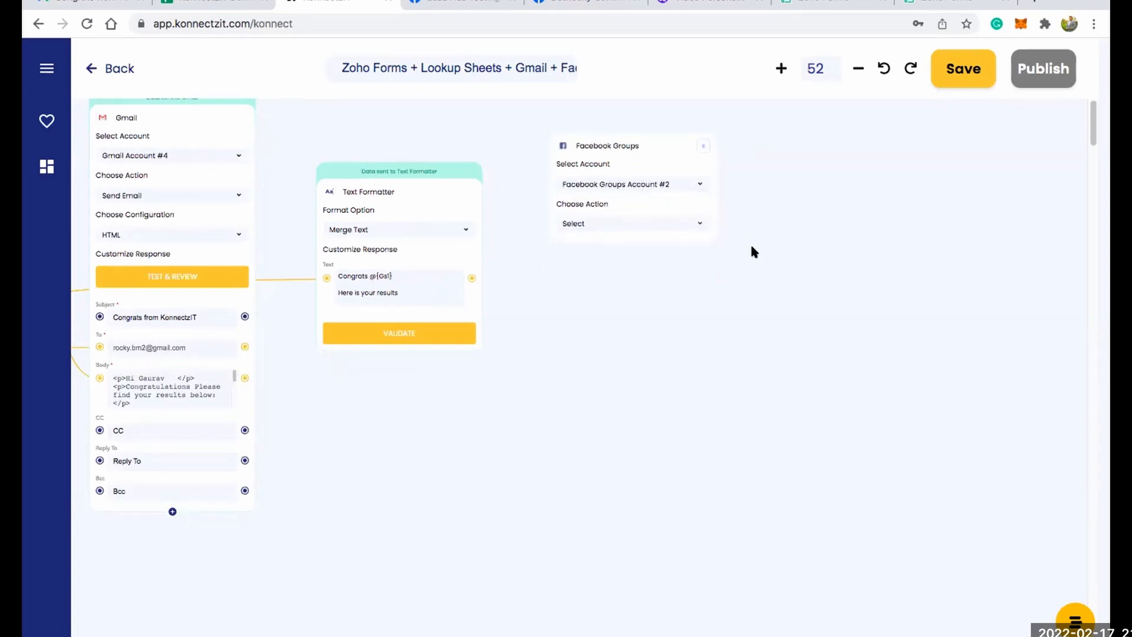
click(878, 1)
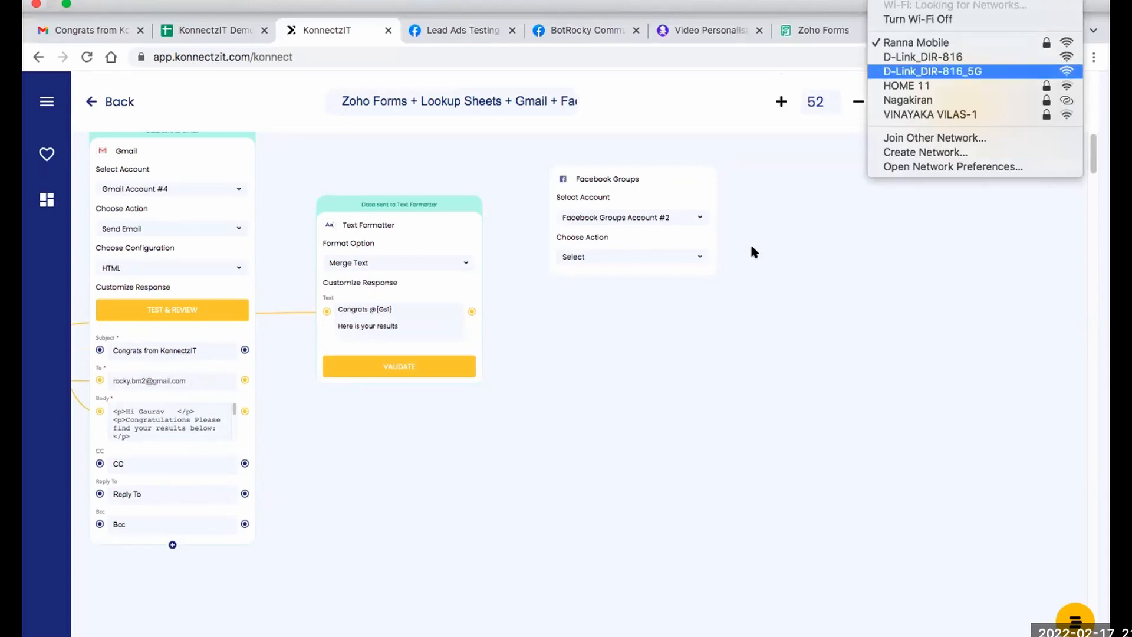
click(920, 100)
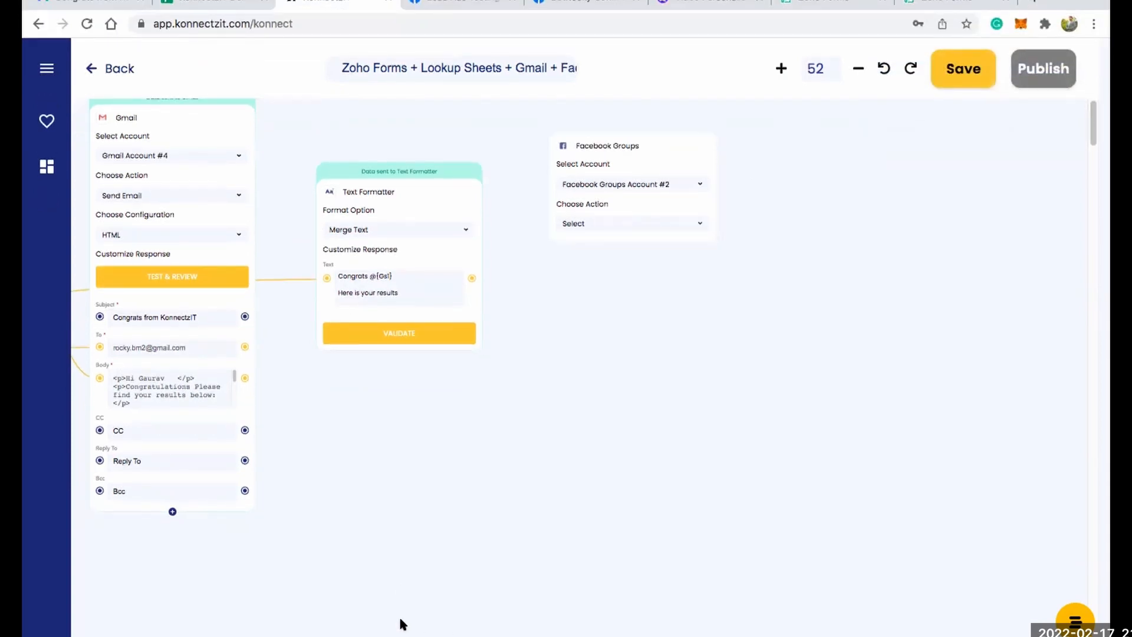
Set the Facebook Groups action to Post Message and choose BotRocky Community as the group.
scroll(399, 624, down, 3)
scroll(399, 624, up, 3)
scroll(400, 624, left, 5)
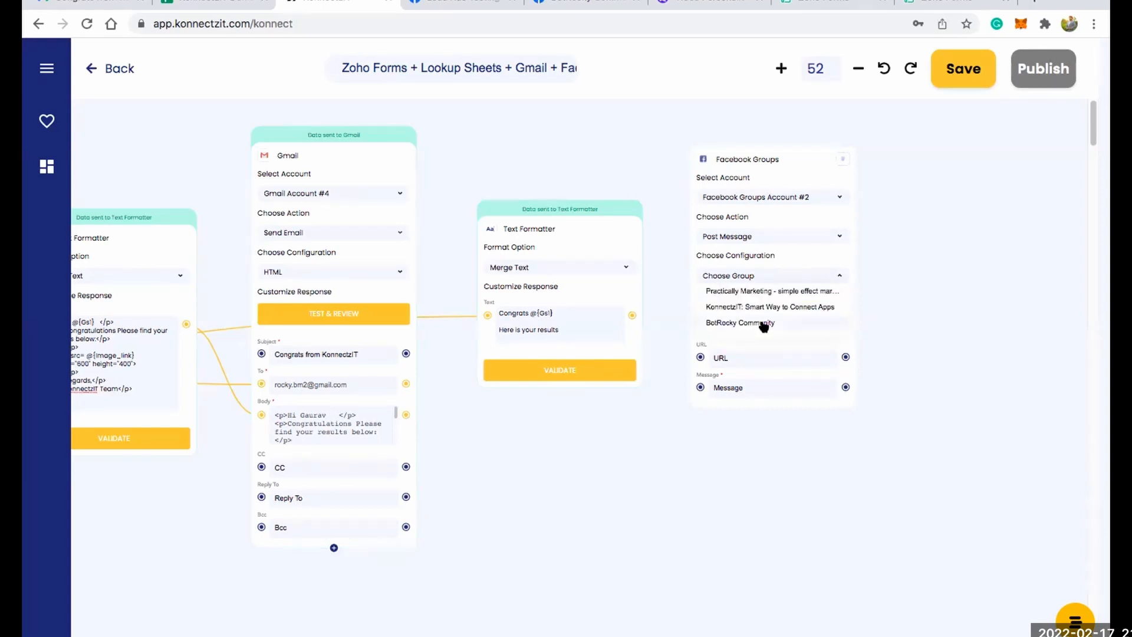
click(764, 323)
Connect the second Text Formatter's output to the Facebook Groups Message field and Nexweave's Image_link output to its URL field.
scroll(787, 311, up, 2)
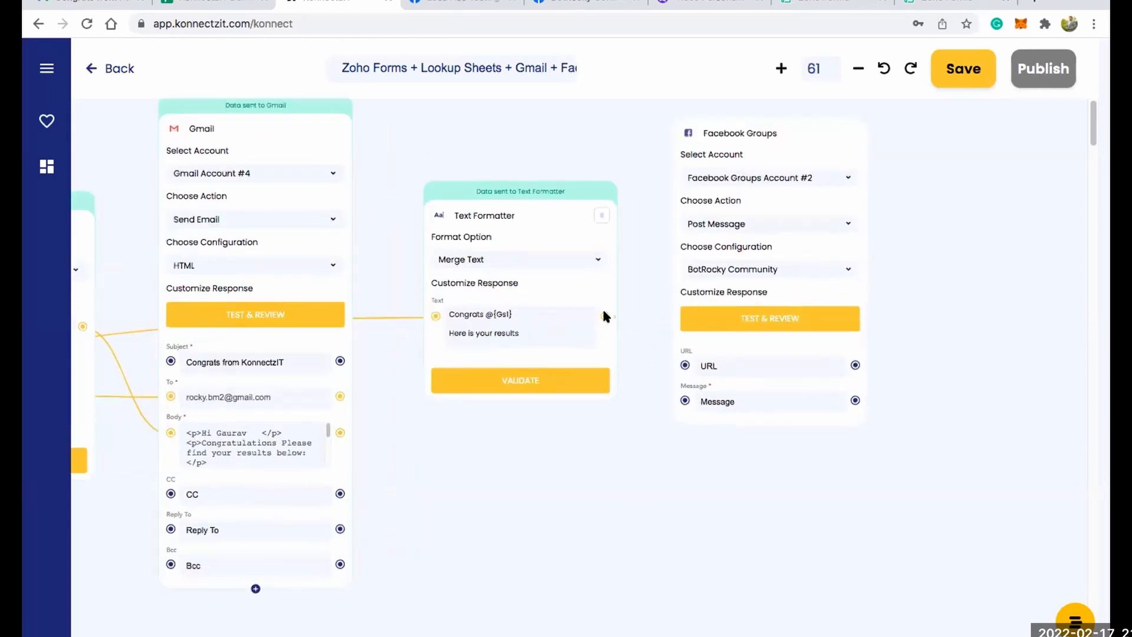
drag(684, 401, 685, 402)
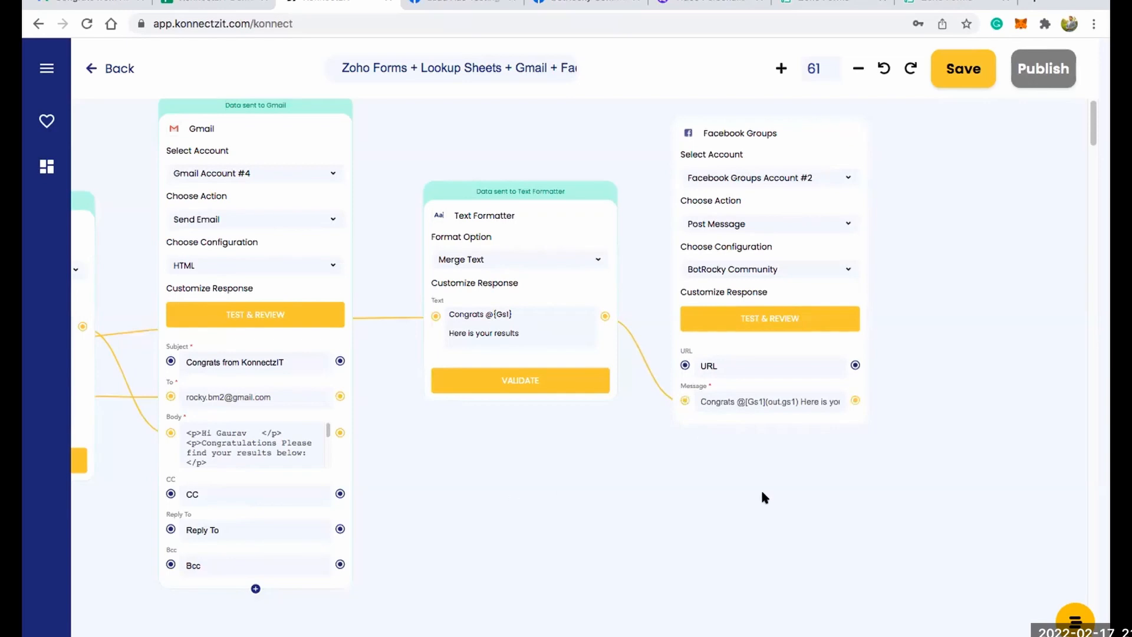
scroll(897, 411, left, 6)
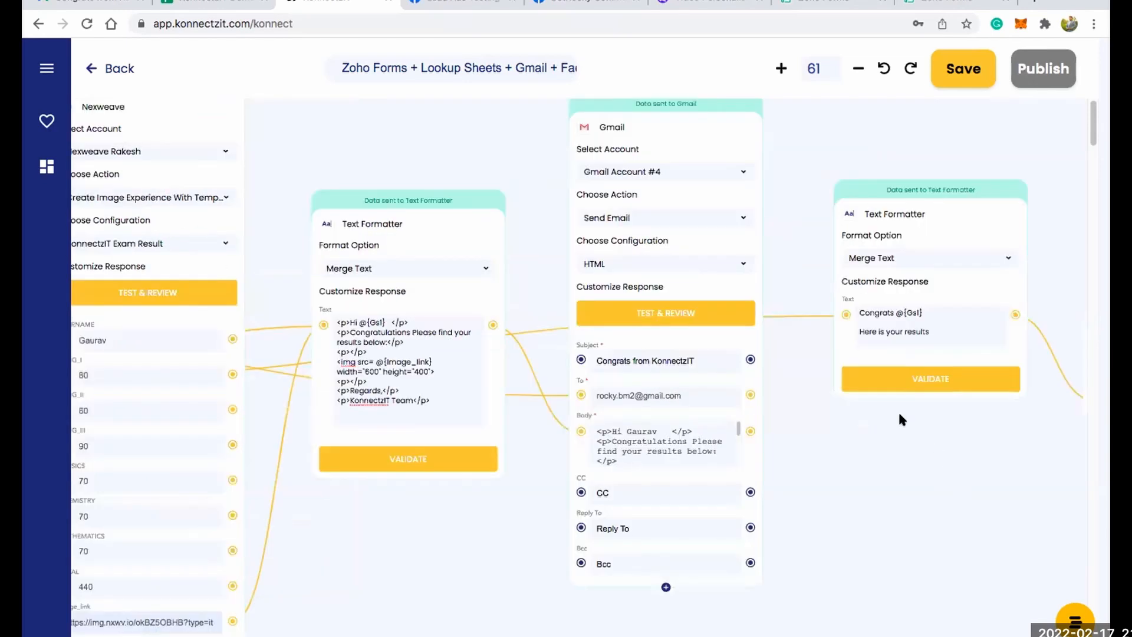
scroll(326, 470, right, 1)
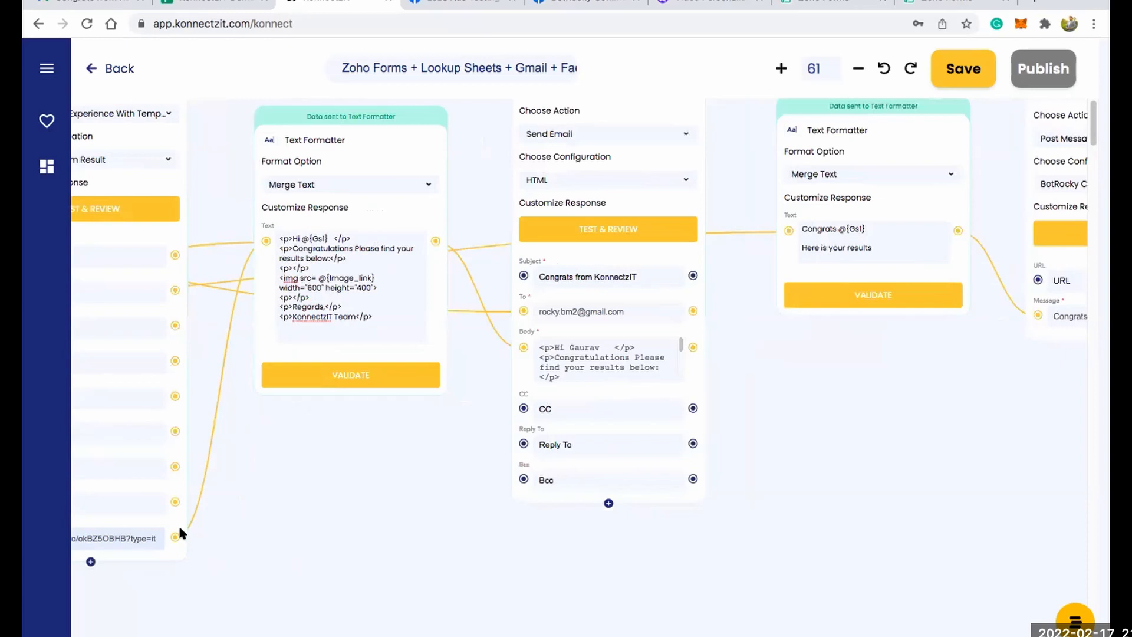
drag(175, 536, 1038, 281)
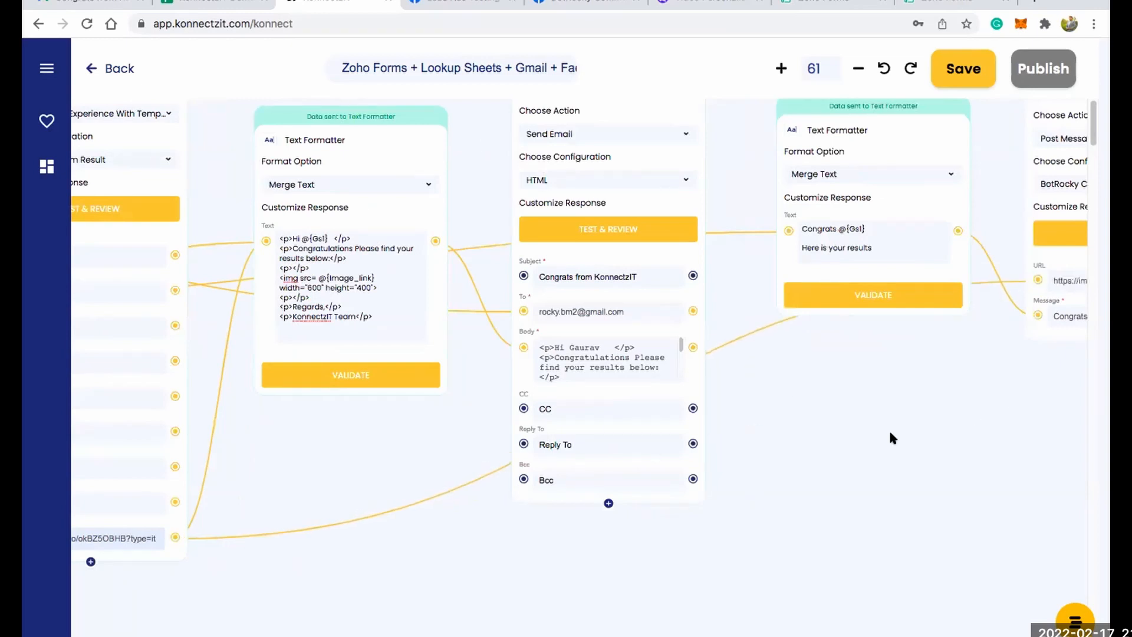
scroll(702, 471, right, 6)
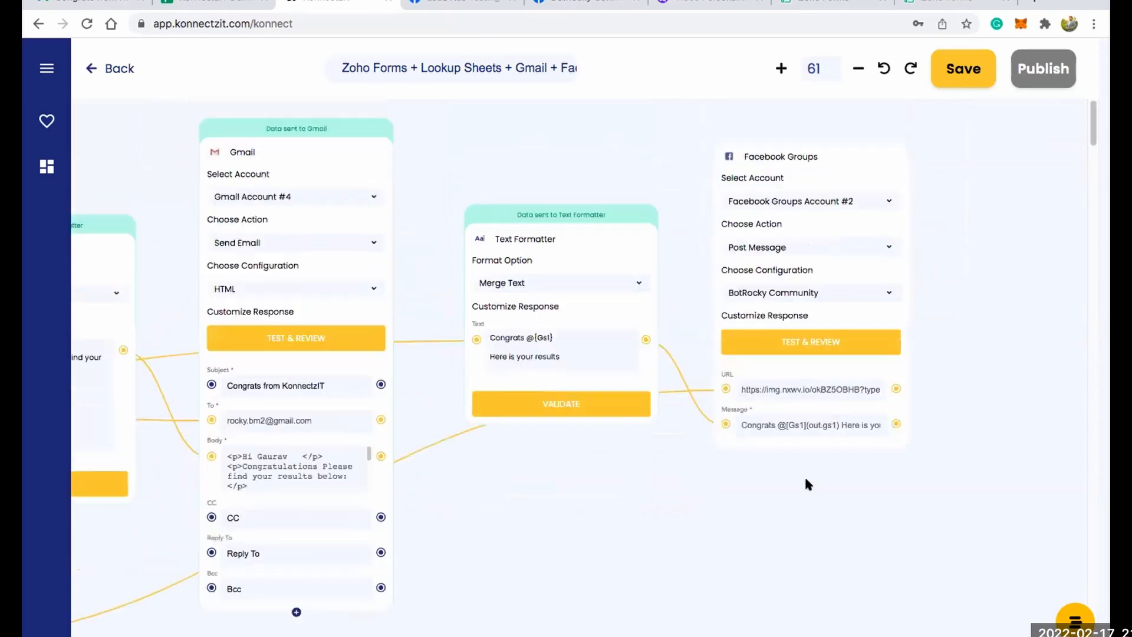
Run the Facebook Groups action's test and review, and switch to the BotRocky Community group on Facebook.
click(833, 341)
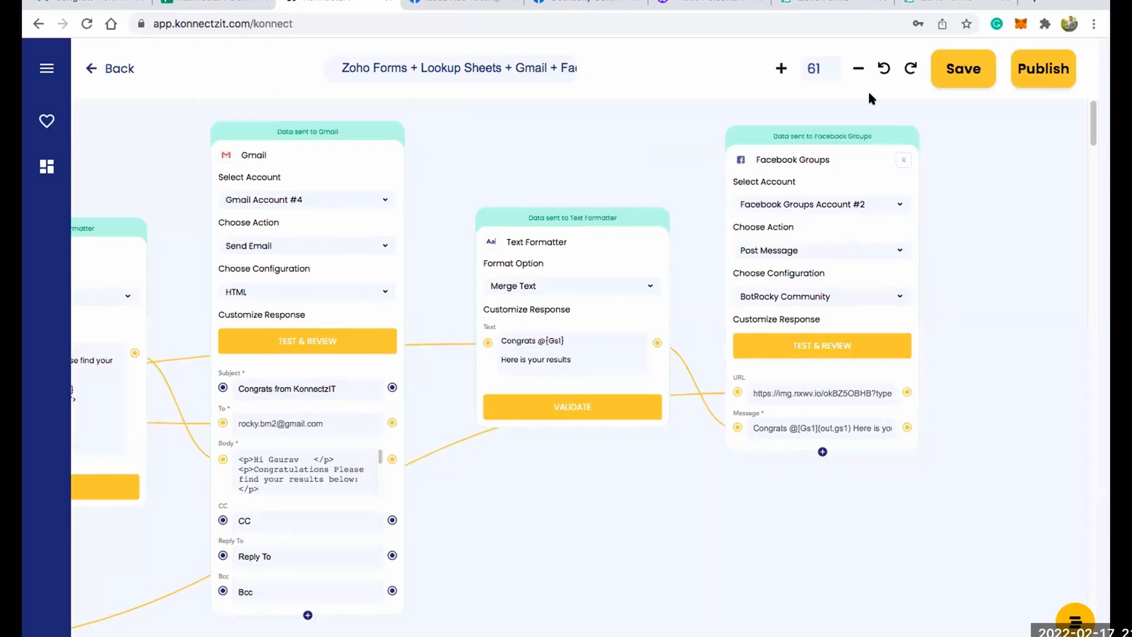
scroll(668, 158, left, 2)
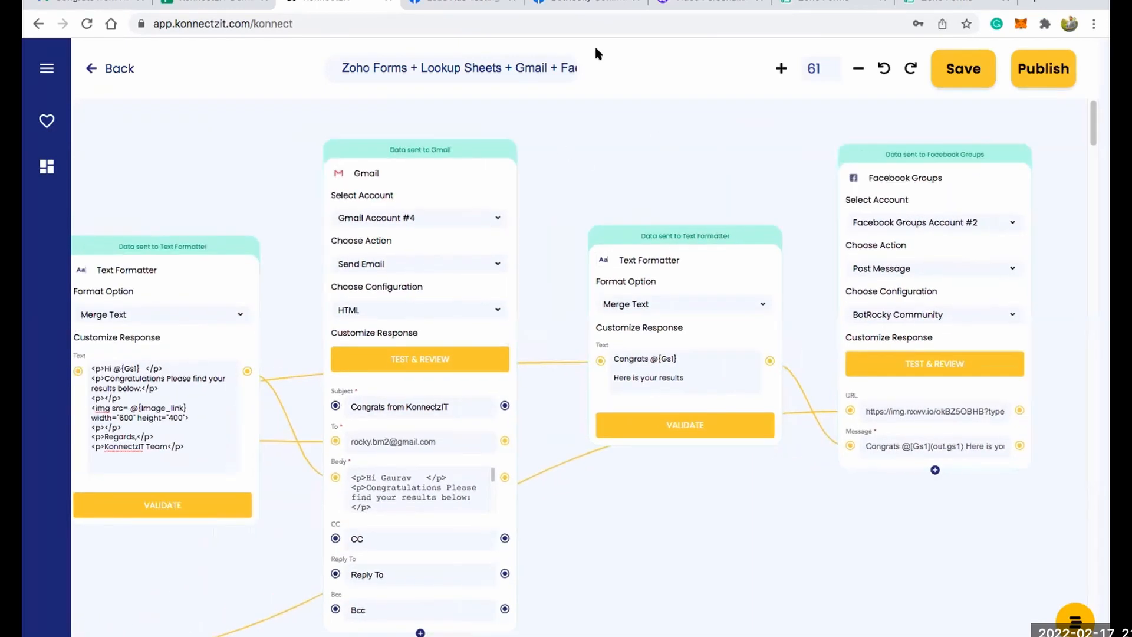
click(588, 2)
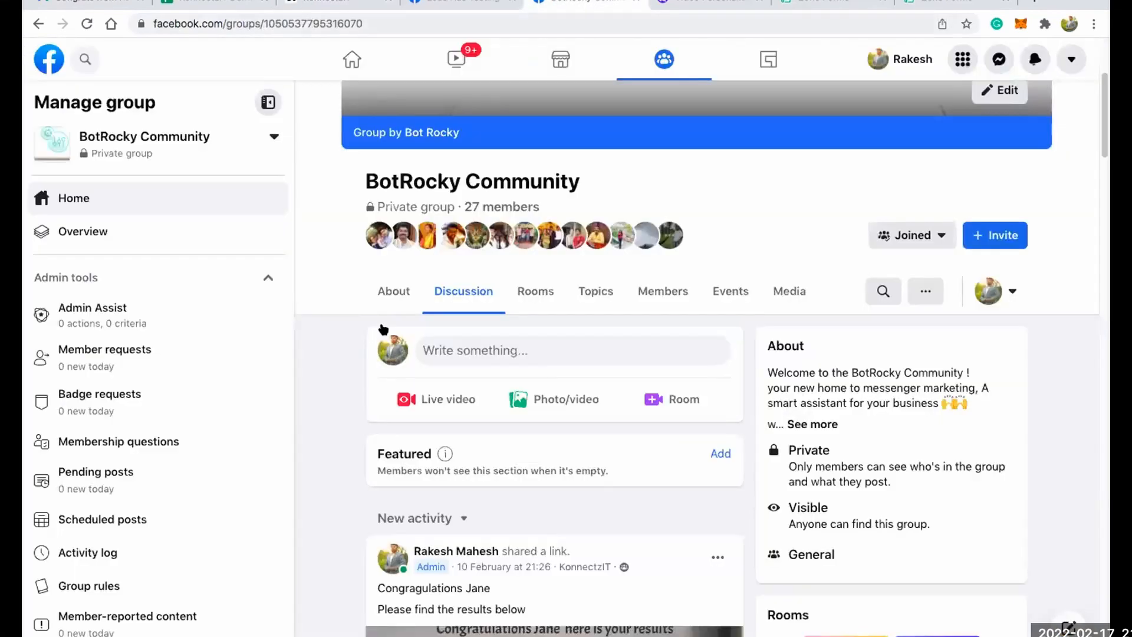
Reload the BotRocky Community group page and examine the newest post's message text and result image.
click(87, 24)
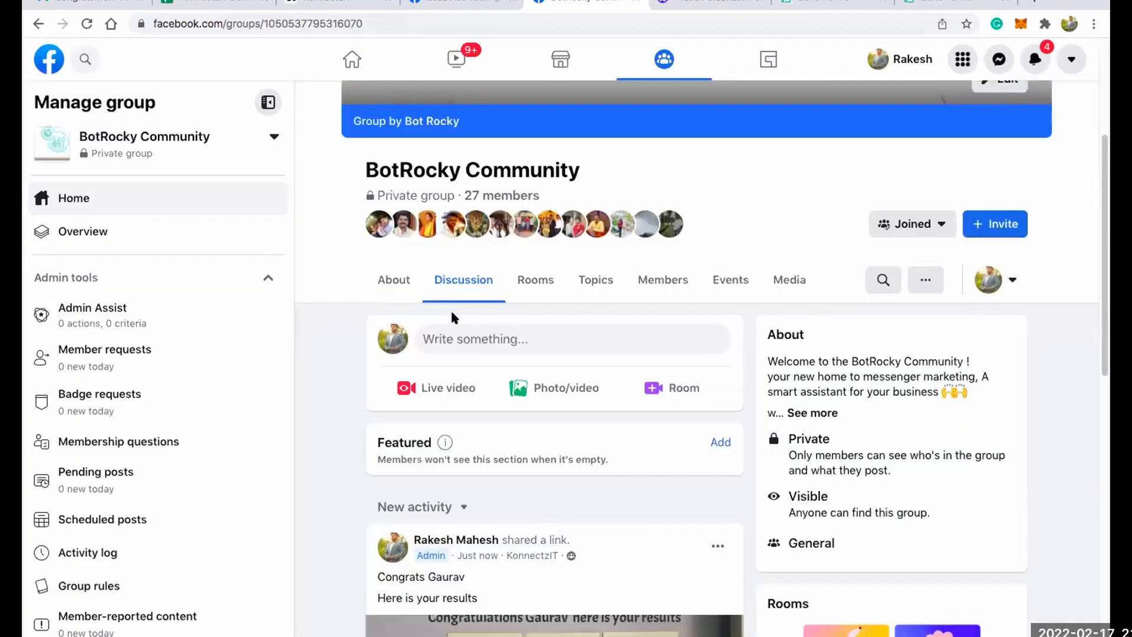
scroll(452, 315, down, 6)
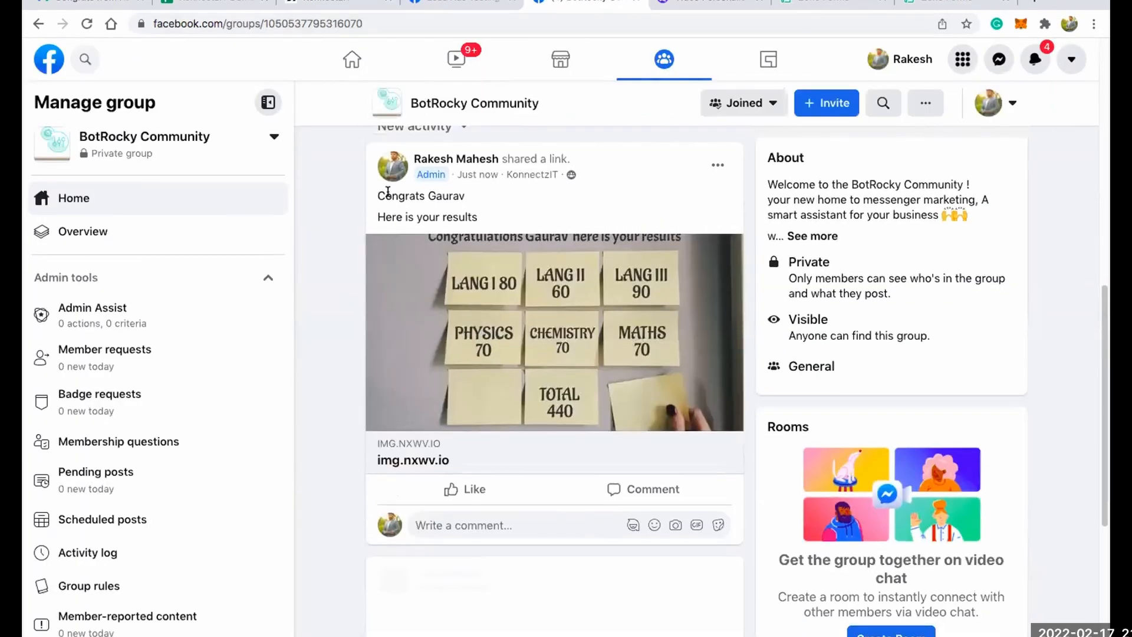
drag(388, 195, 436, 204)
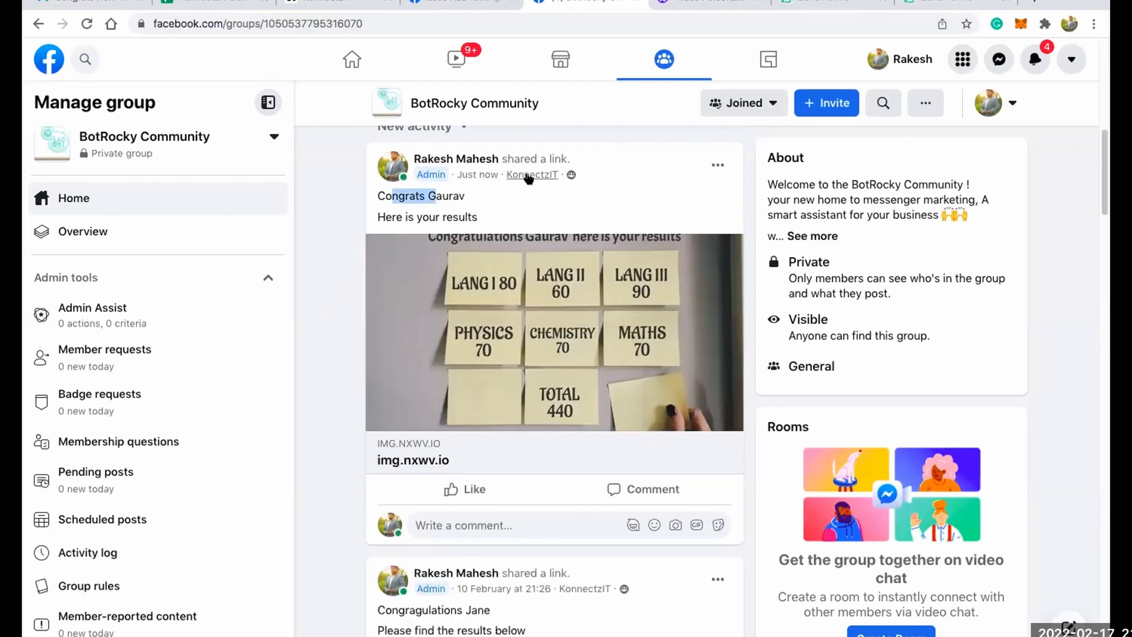
click(475, 216)
double_click(449, 195)
drag(415, 217, 461, 217)
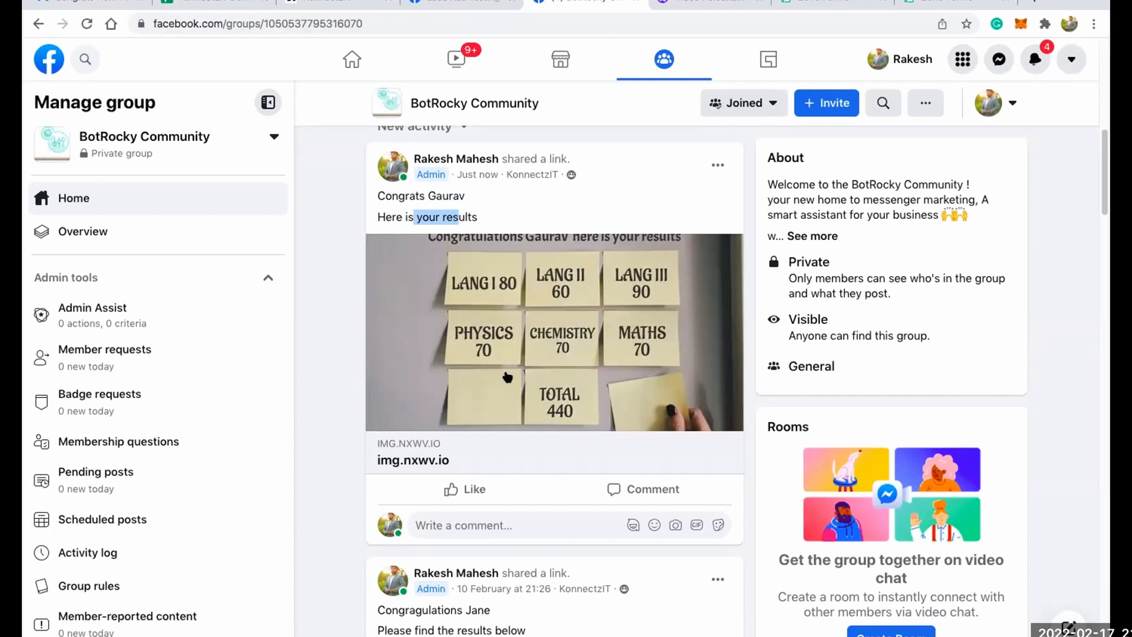
scroll(635, 301, up, 1)
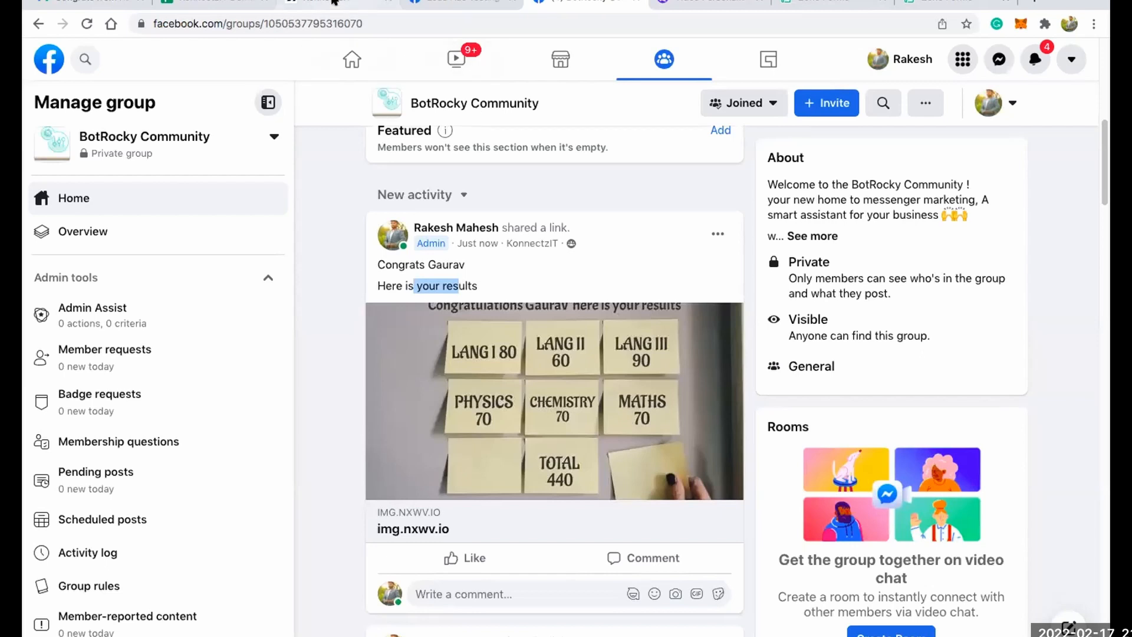
Switch back to KonnectzIT and publish the Zoho Forms, Lookup Sheets, Gmail and Facebook Groups Konnectz.
click(334, 2)
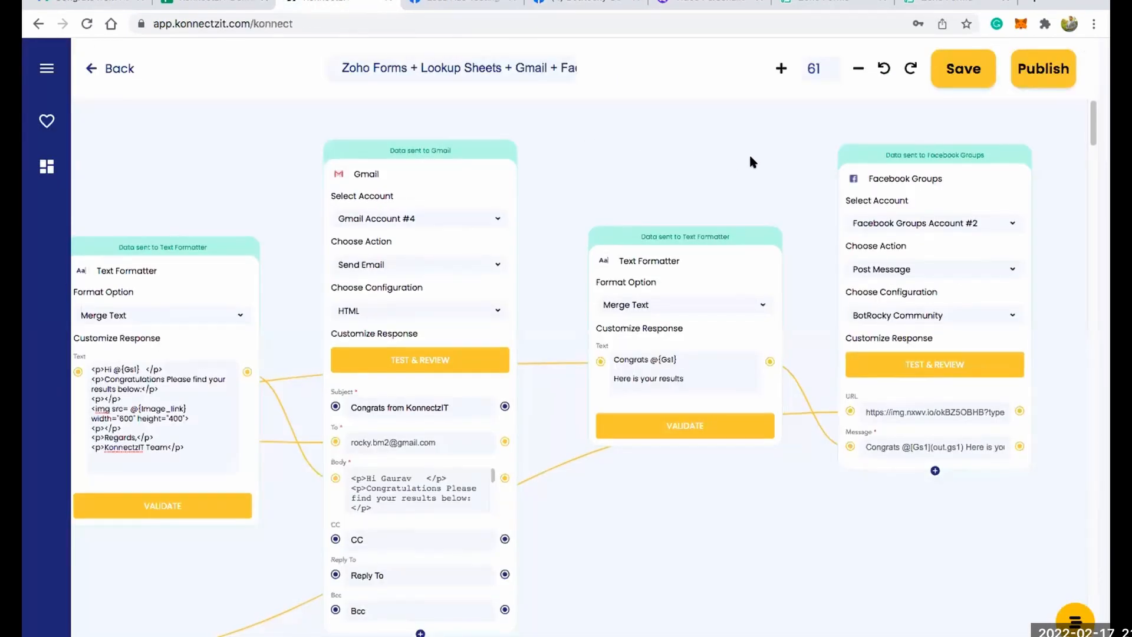
drag(748, 155, 896, 136)
click(1048, 69)
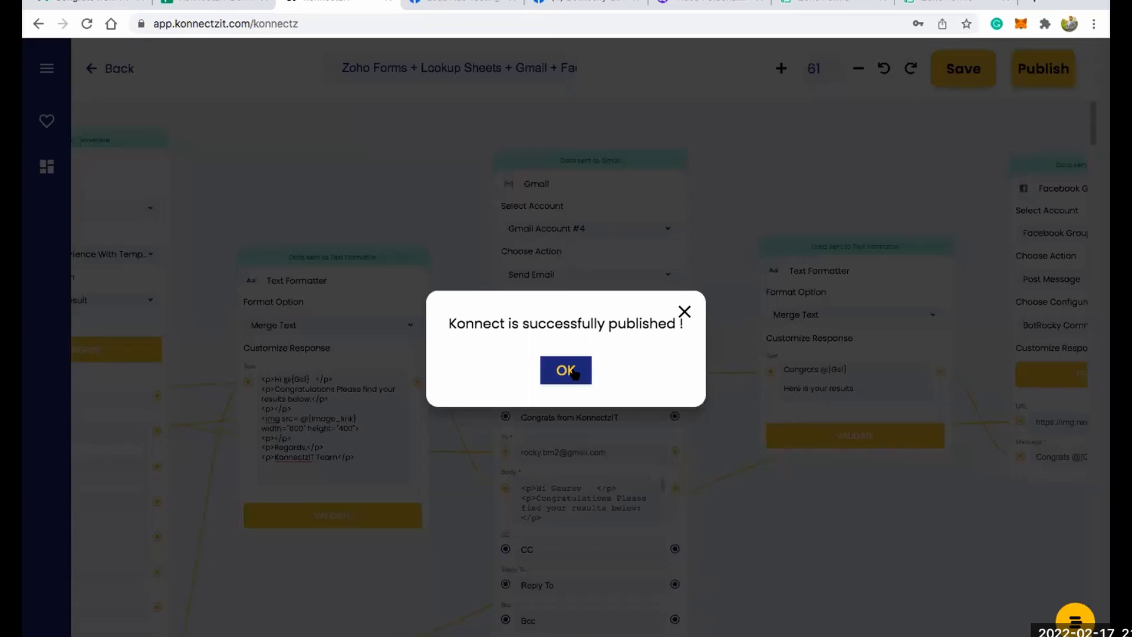
click(566, 370)
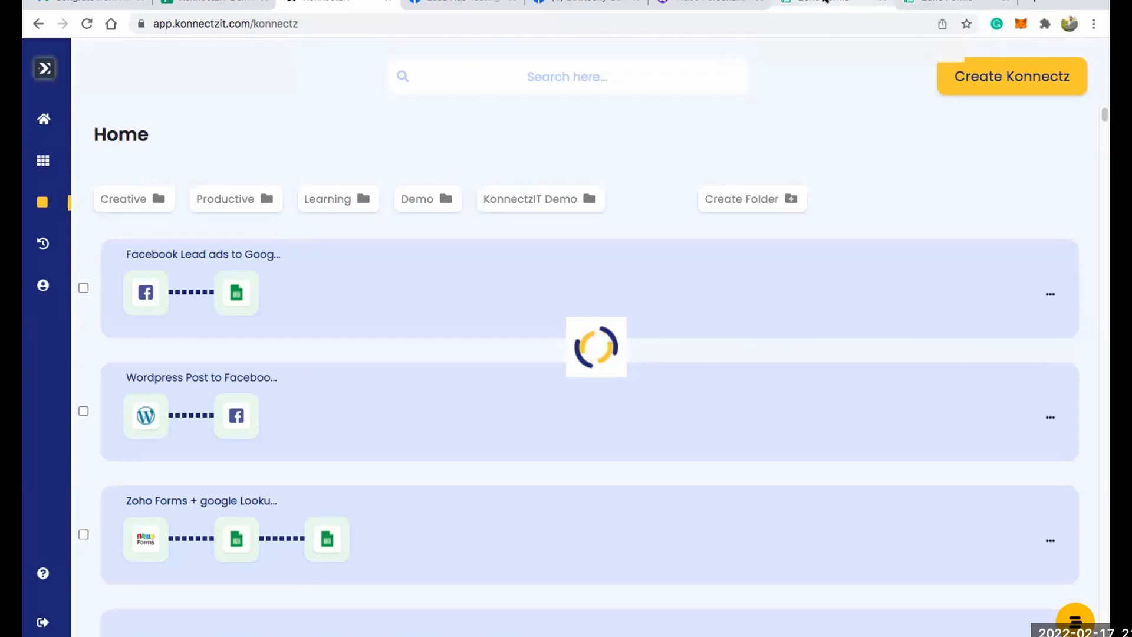
Copy the KonnectzIT Student Results Form's public permalink in Zoho Forms and open a blank response of the form.
click(825, 3)
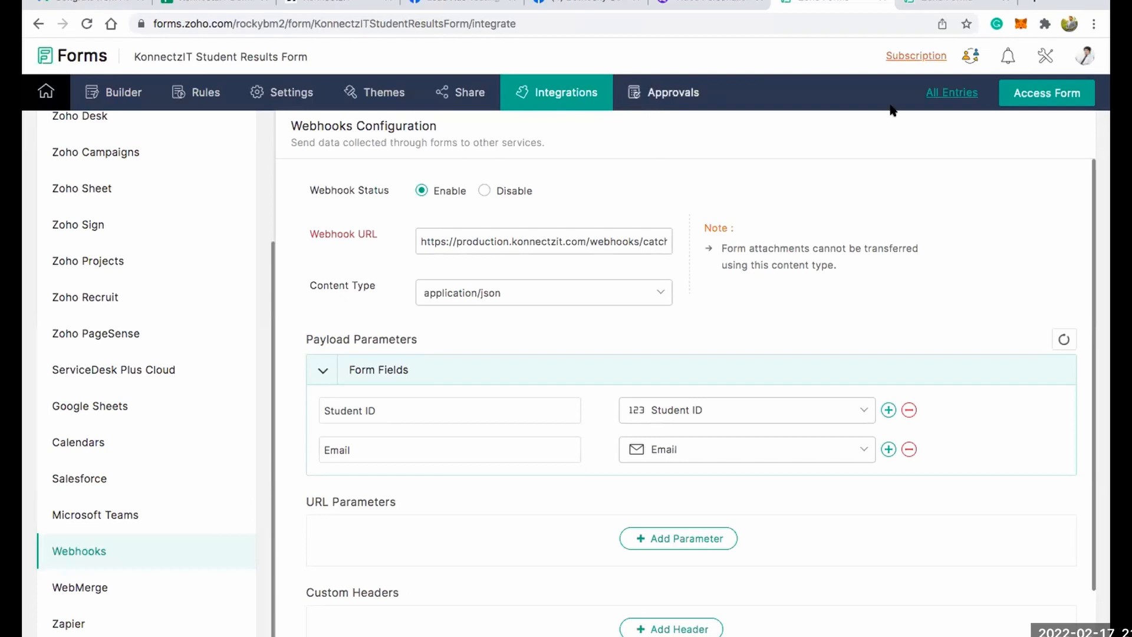
click(1047, 97)
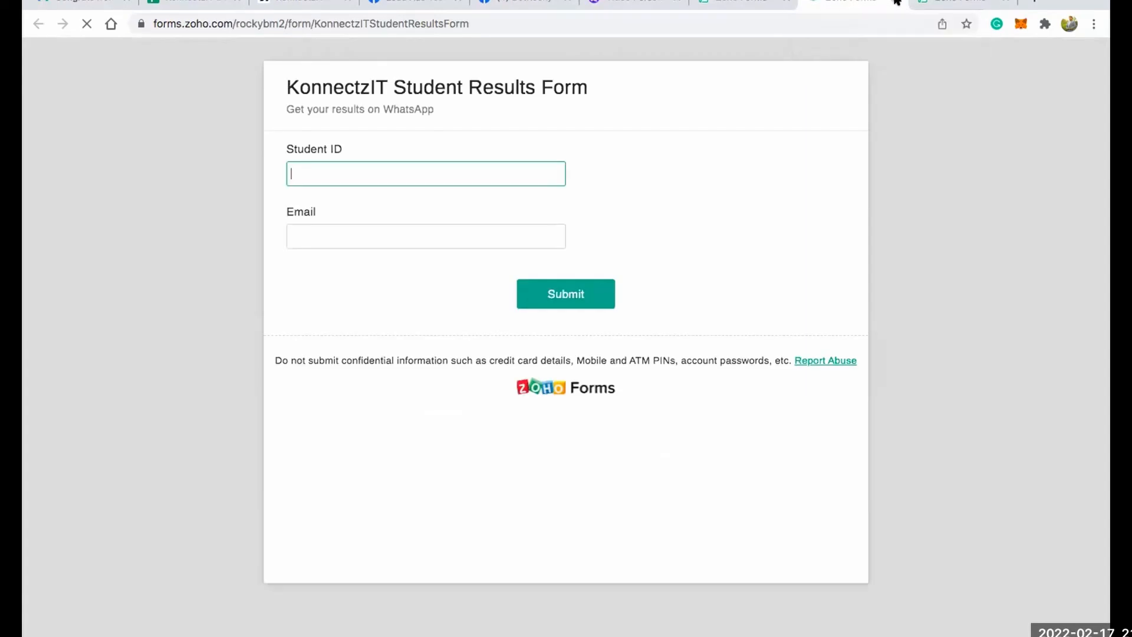
click(896, 1)
click(441, 93)
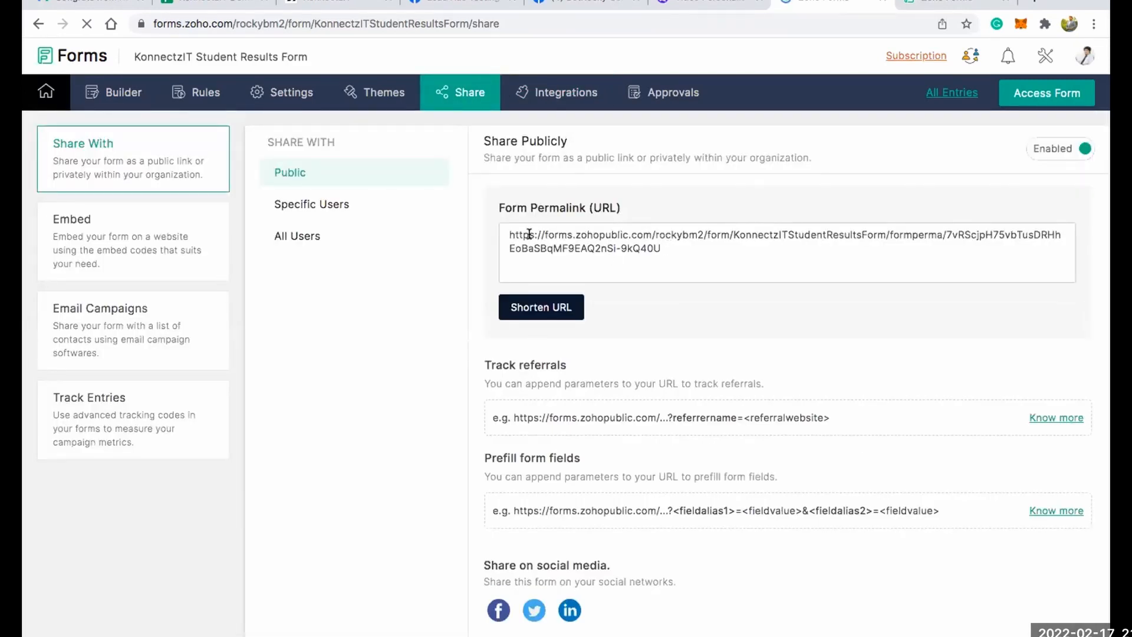
click(506, 231)
key(ctrl+c)
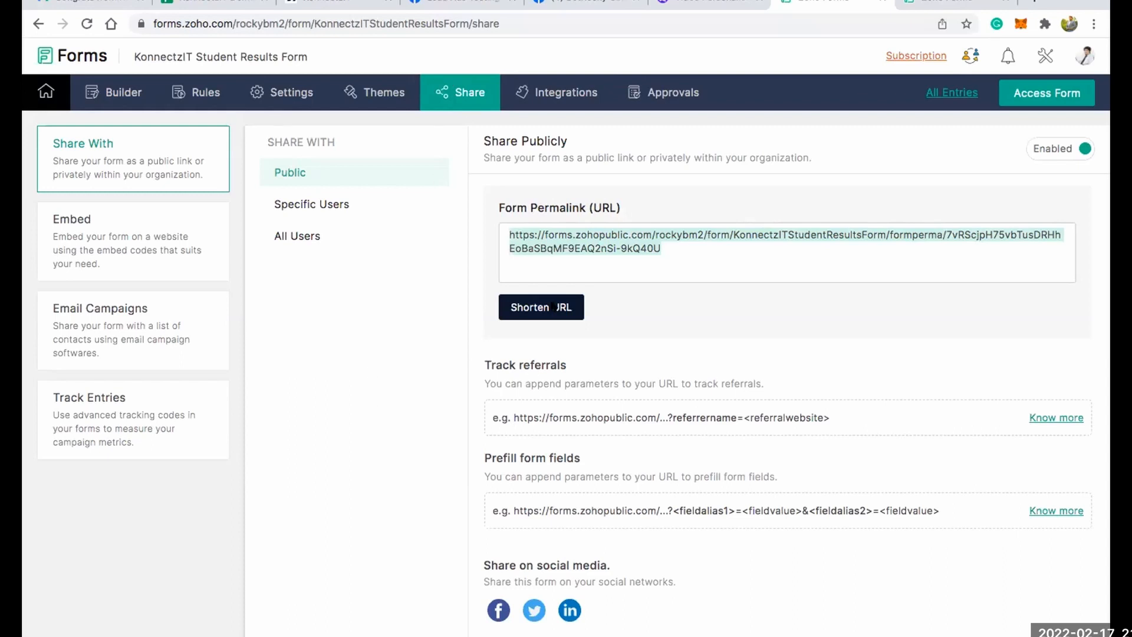
click(940, 3)
click(568, 200)
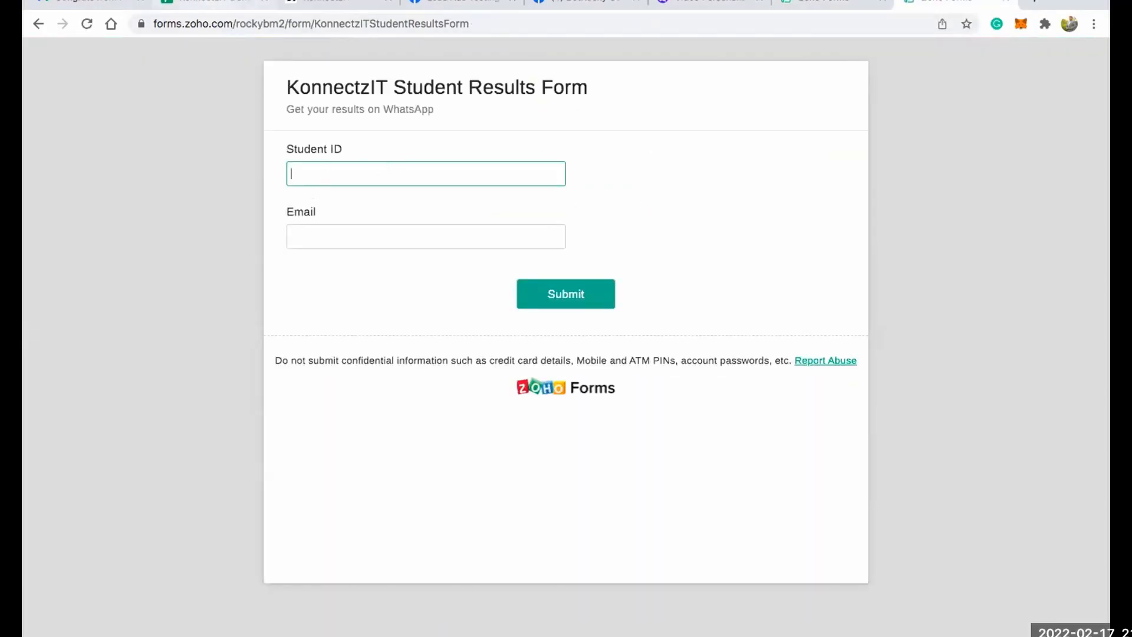
Switch to the KonnectzIT Demo Sheets spreadsheet and copy the student ID in cell A7.
click(212, 3)
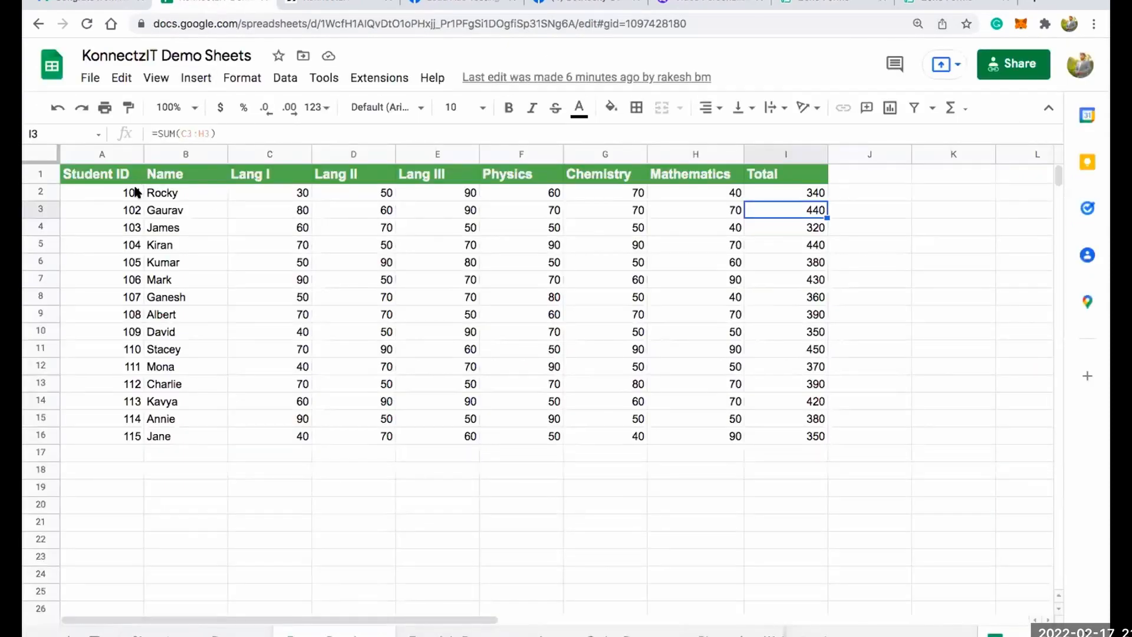
click(136, 192)
click(126, 437)
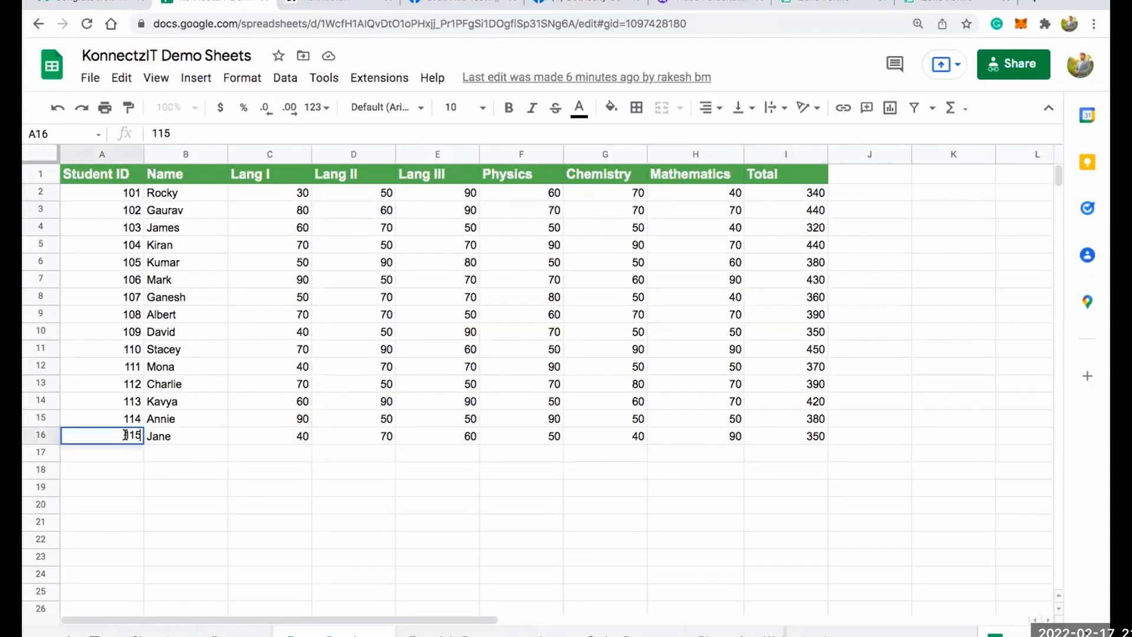
click(129, 264)
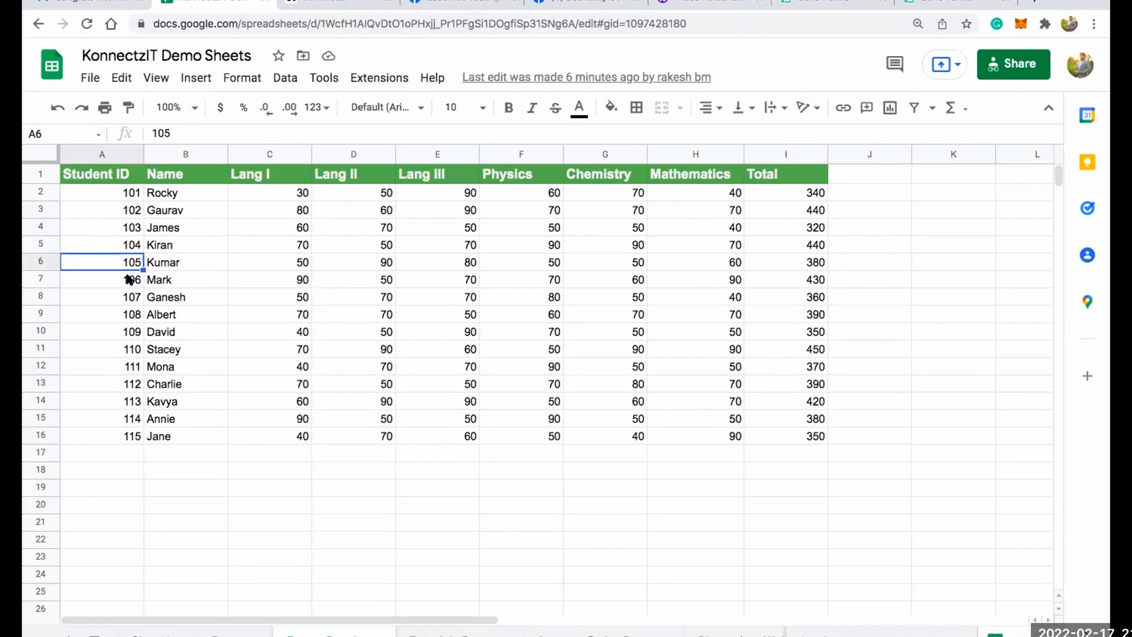
click(128, 281)
key(super+c)
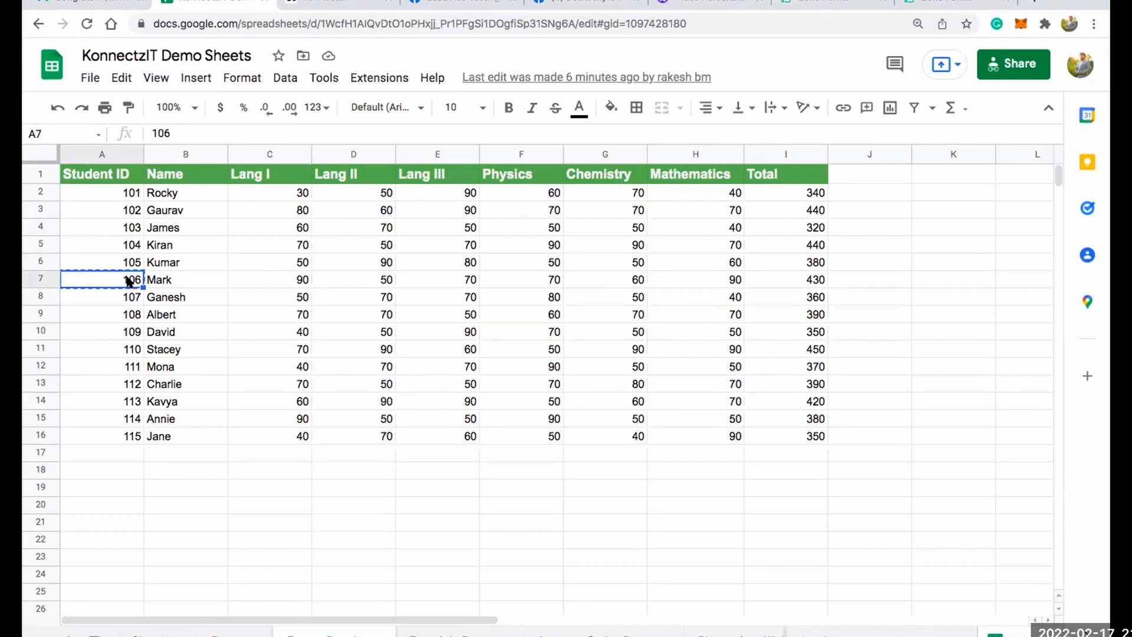
Paste the copied student ID into the Student Results Form, fill in the student's e-mail address and submit the response.
click(956, 2)
key(super+v)
click(377, 233)
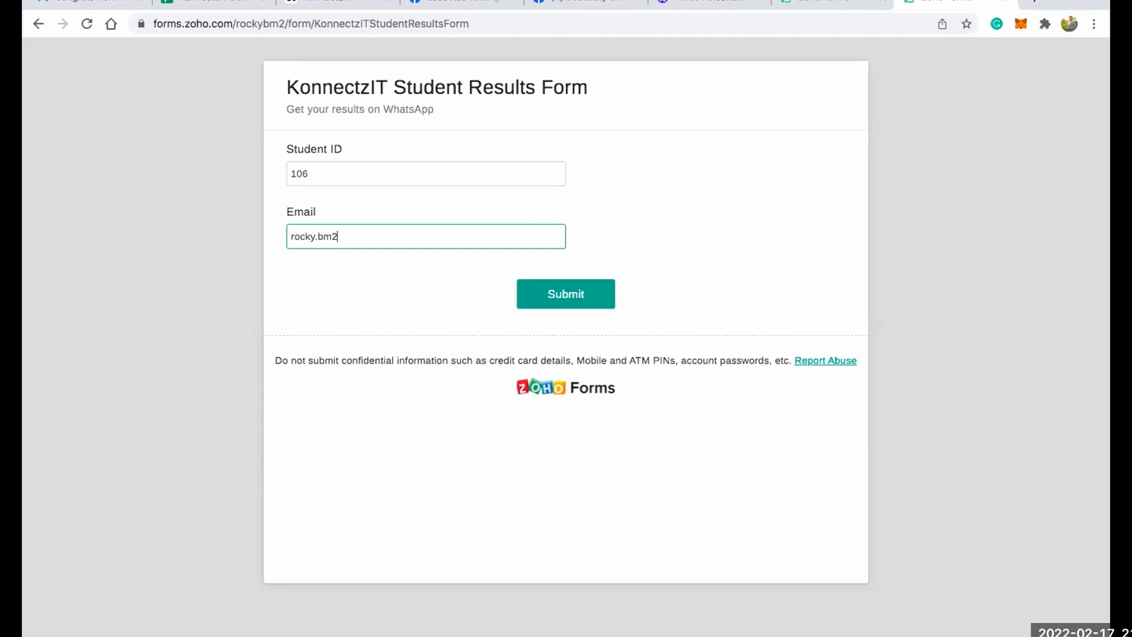
click(574, 295)
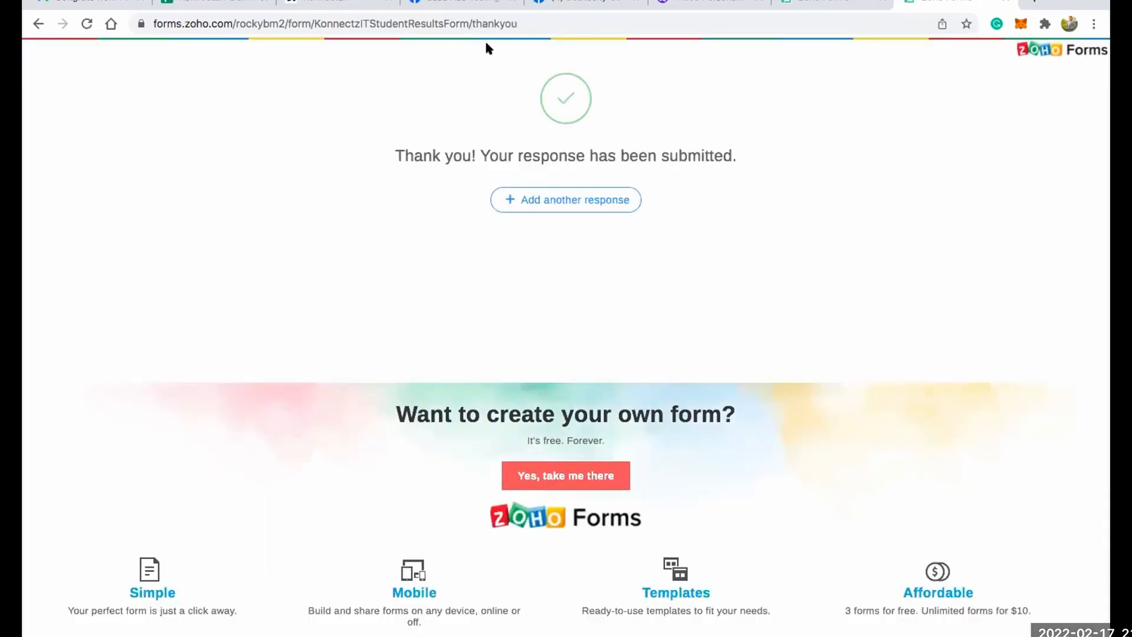
Switch to Gmail and open the newest "Congrats from KonnectzIT" email in the inbox to examine its greeting and result image.
click(330, 3)
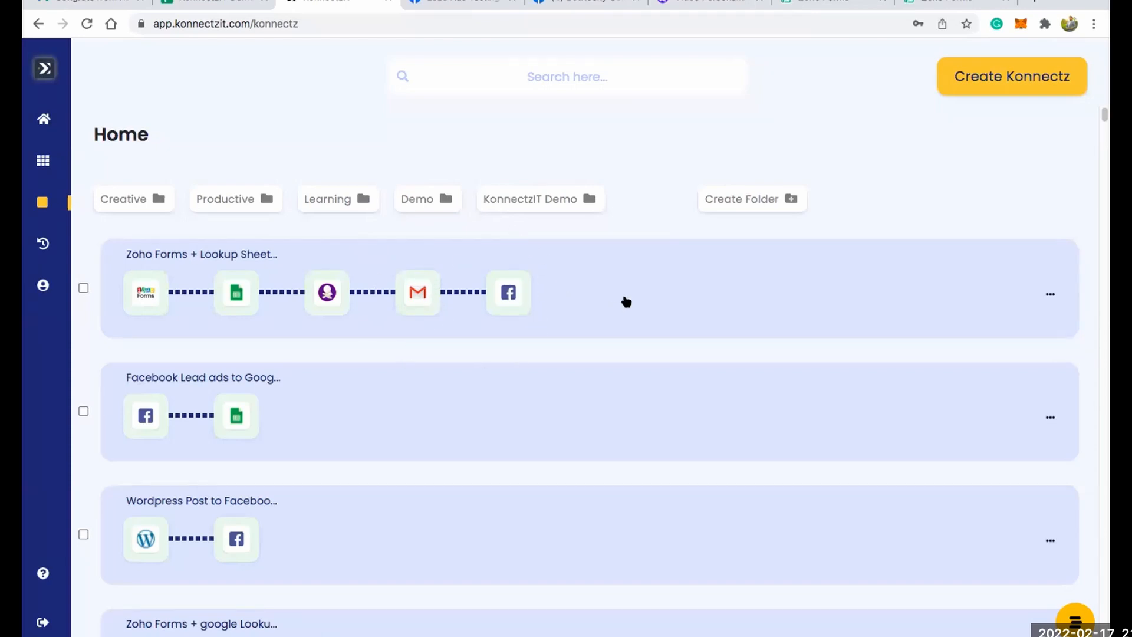
click(65, 3)
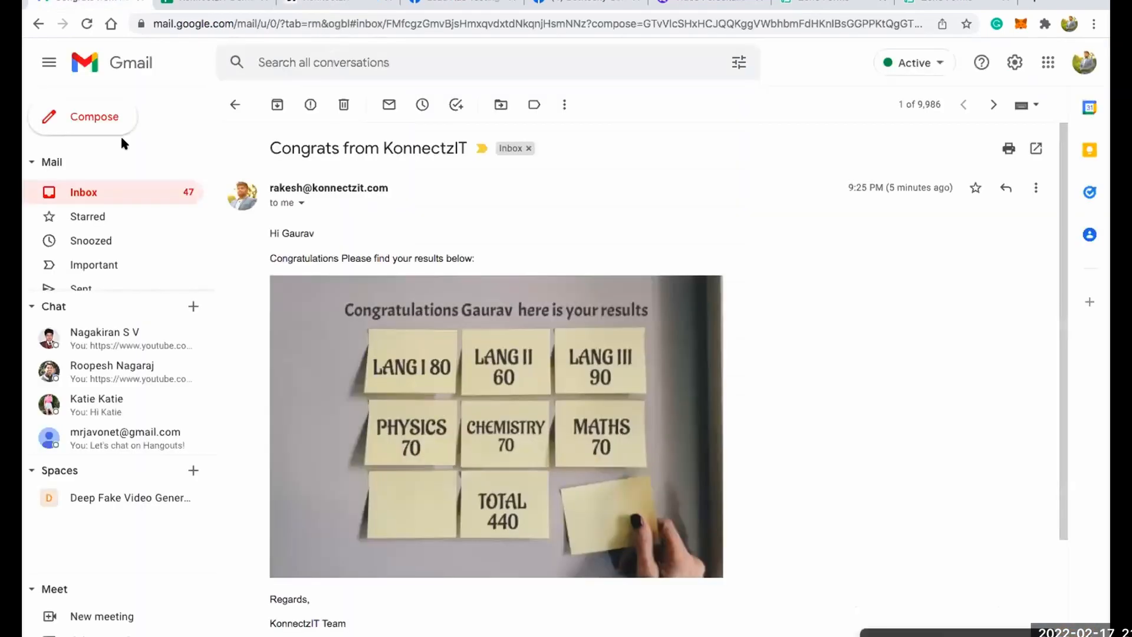
click(108, 182)
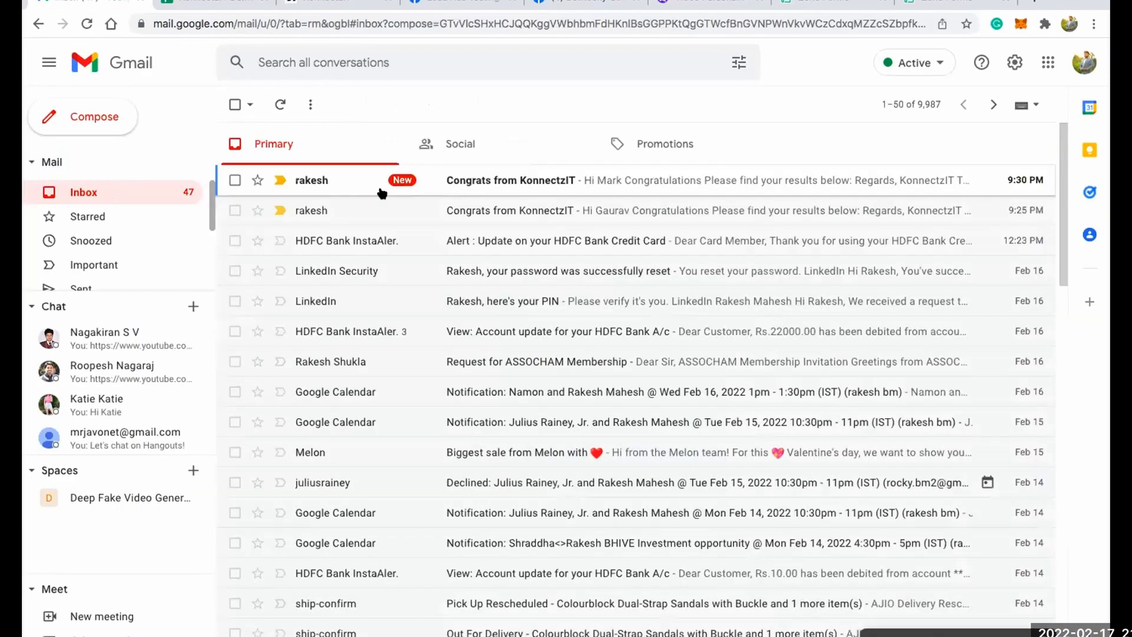
click(487, 182)
double_click(292, 233)
click(288, 245)
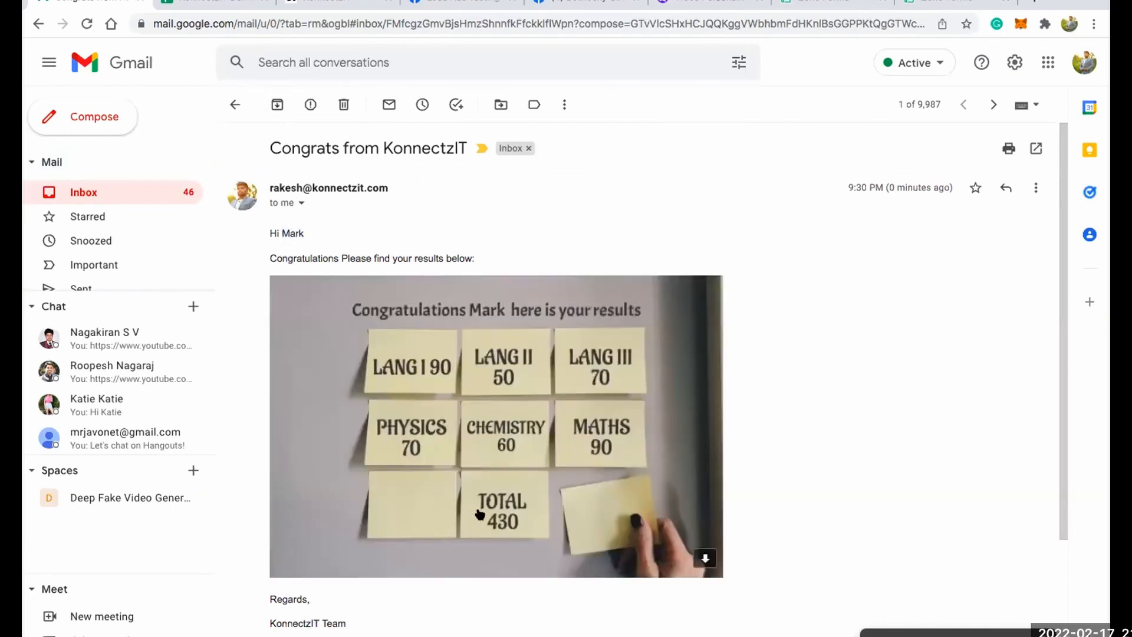
Compare the total in cell I7 of the KonnectzIT Demo Sheets spreadsheet with the result image in the email.
click(231, 1)
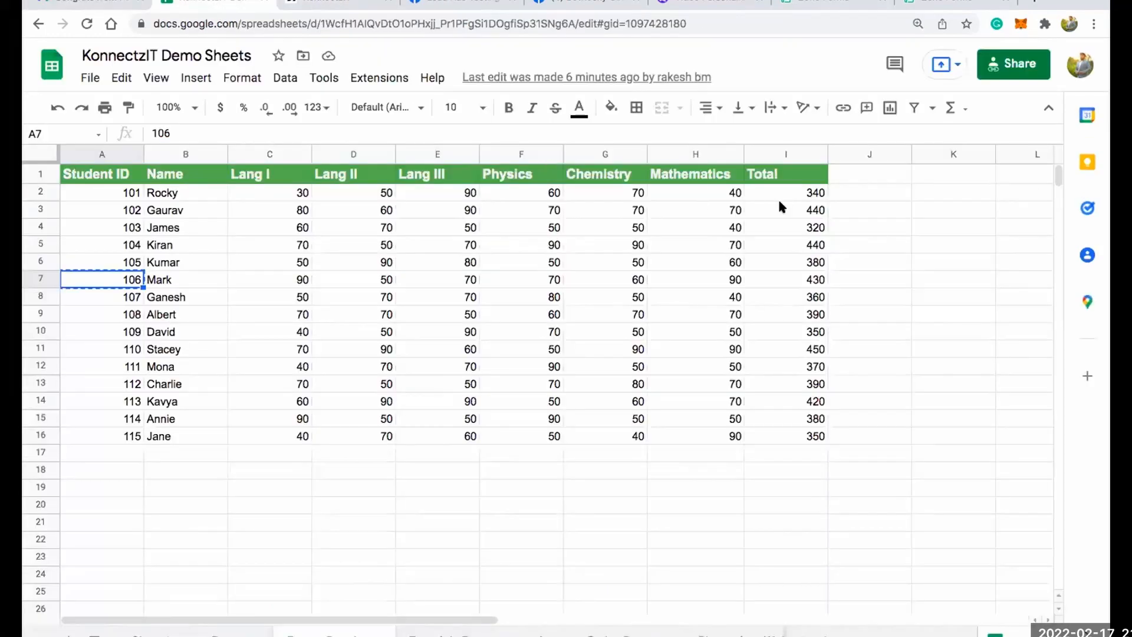
click(797, 280)
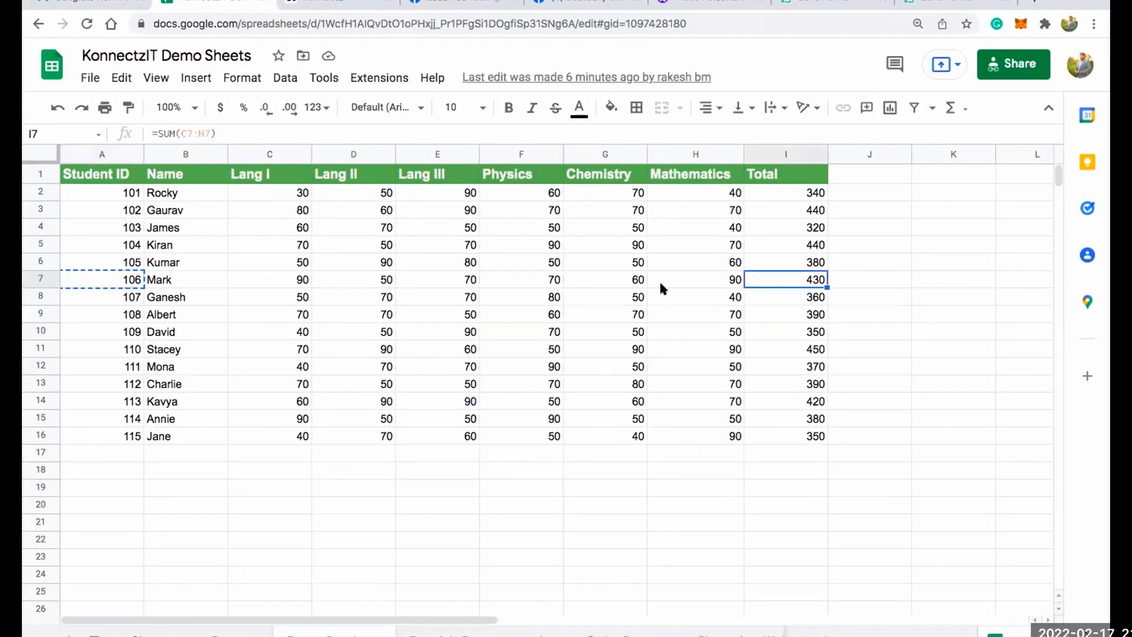
click(76, 3)
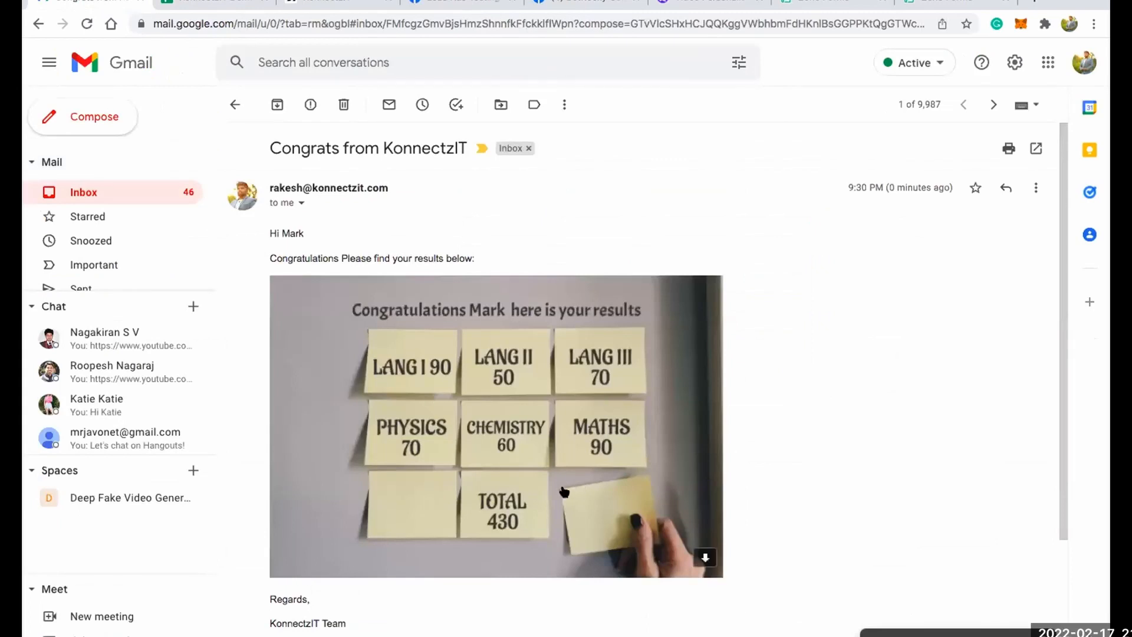
scroll(515, 335, down, 2)
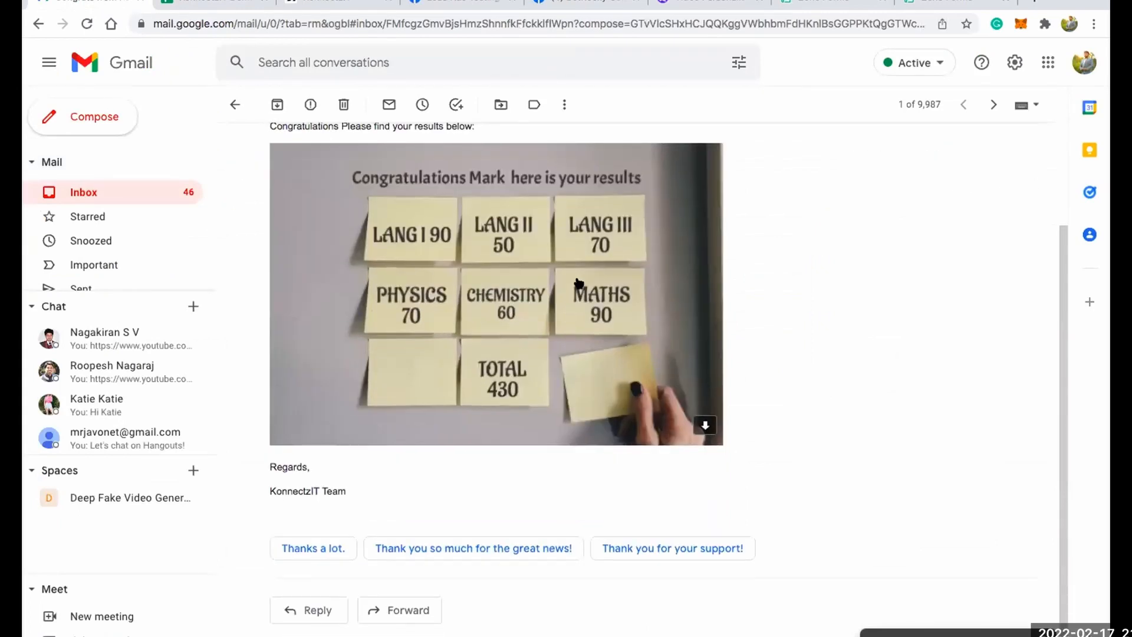
scroll(578, 283, up, 2)
Reload the BotRocky Community group on Facebook and check its newest result post against the student marks spreadsheet.
click(570, 3)
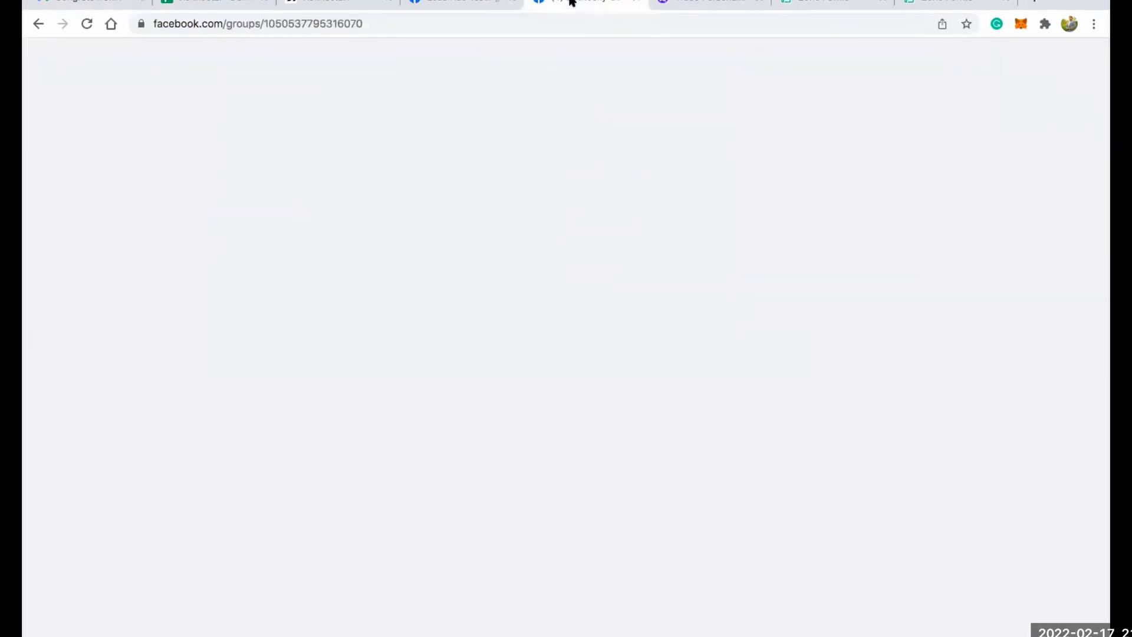
click(87, 24)
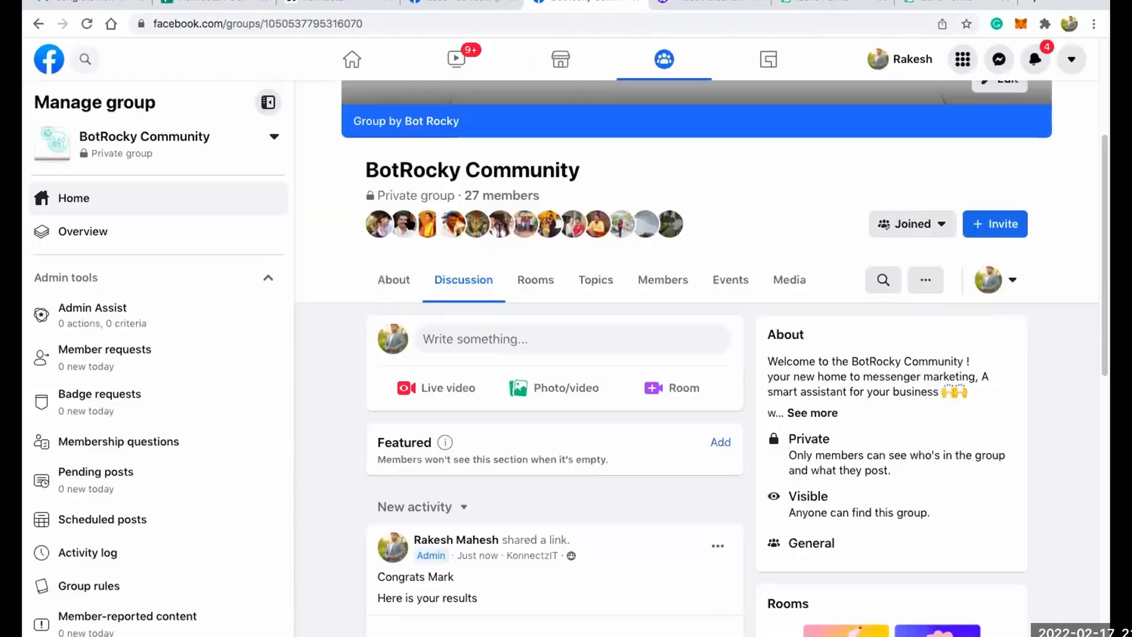
scroll(405, 326, down, 4)
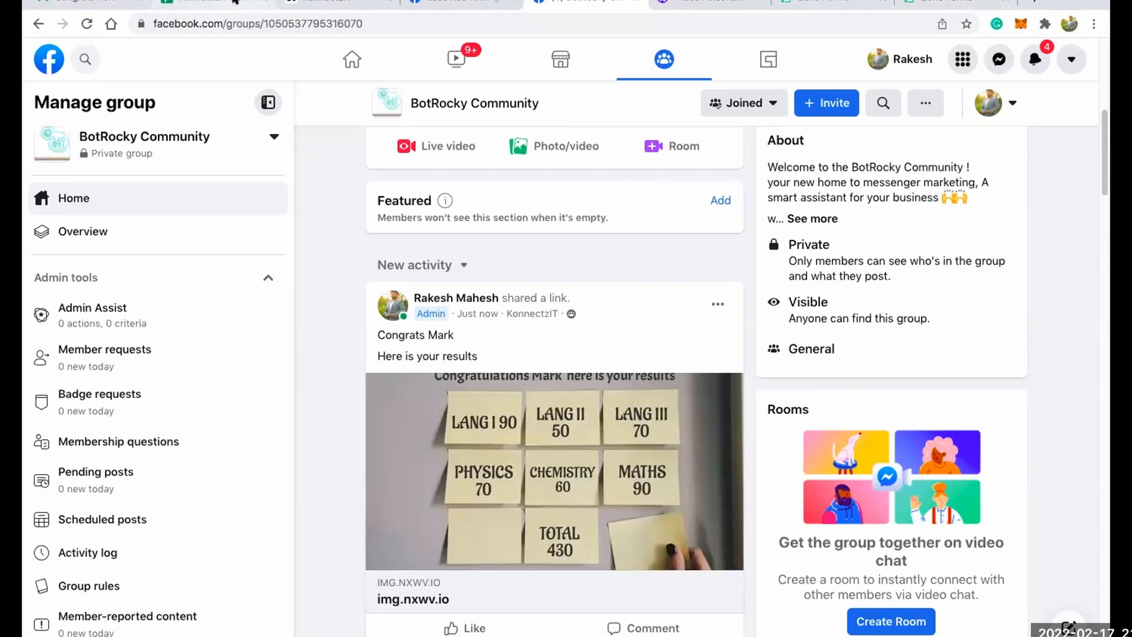
click(215, 3)
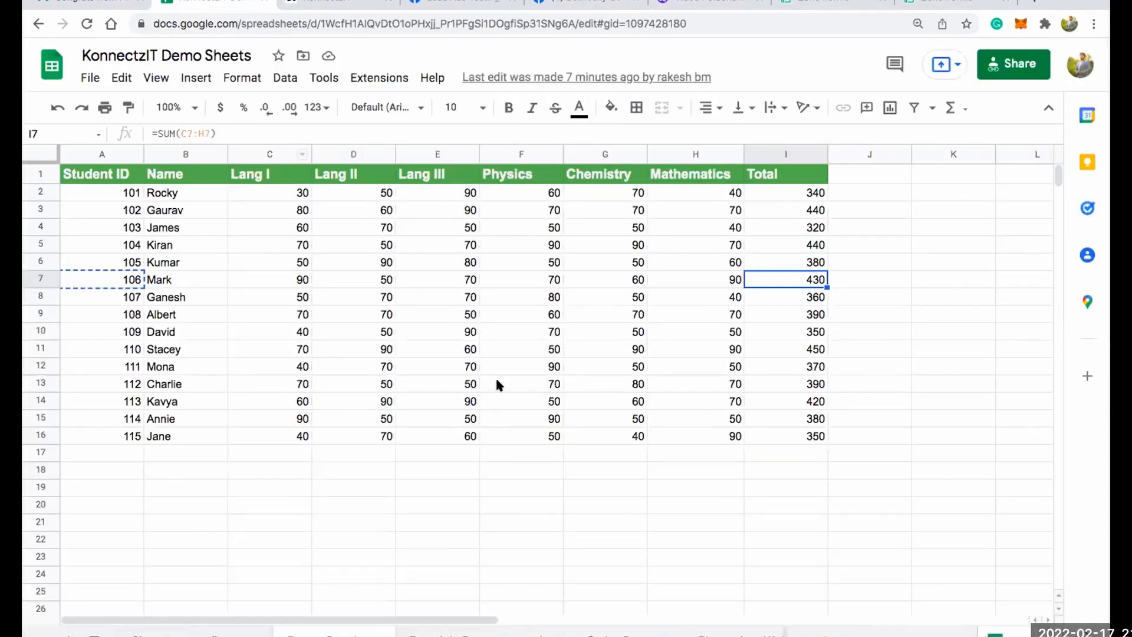
Open the Add-on Applications Konnect for editing in KonnectzIT and examine its formatter and Coupon Generator blocks.
click(355, 7)
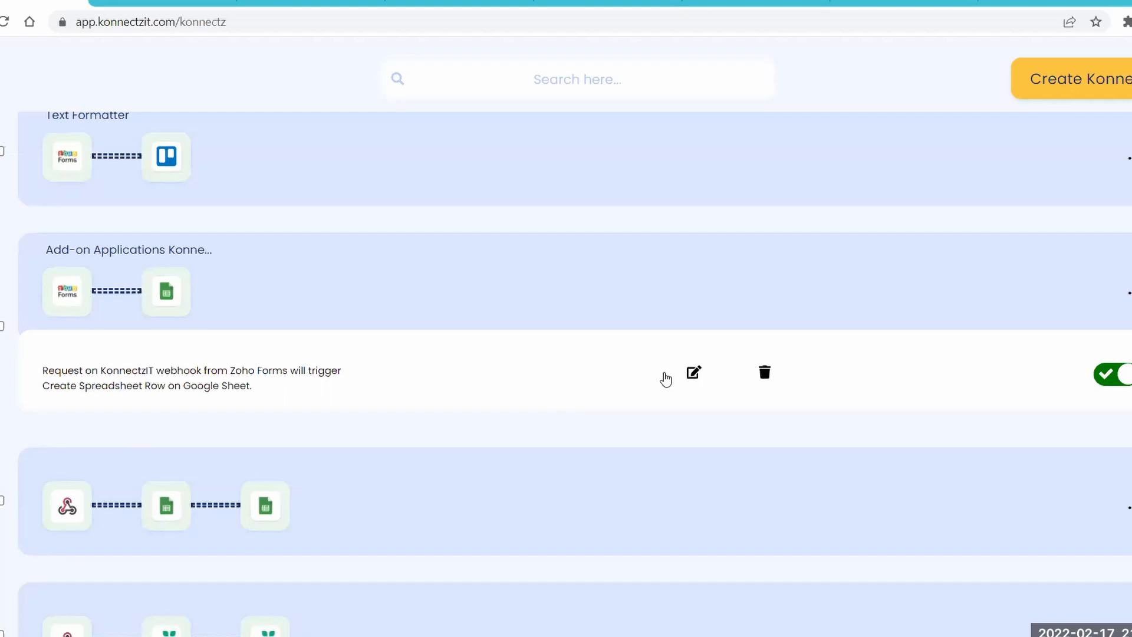
click(693, 375)
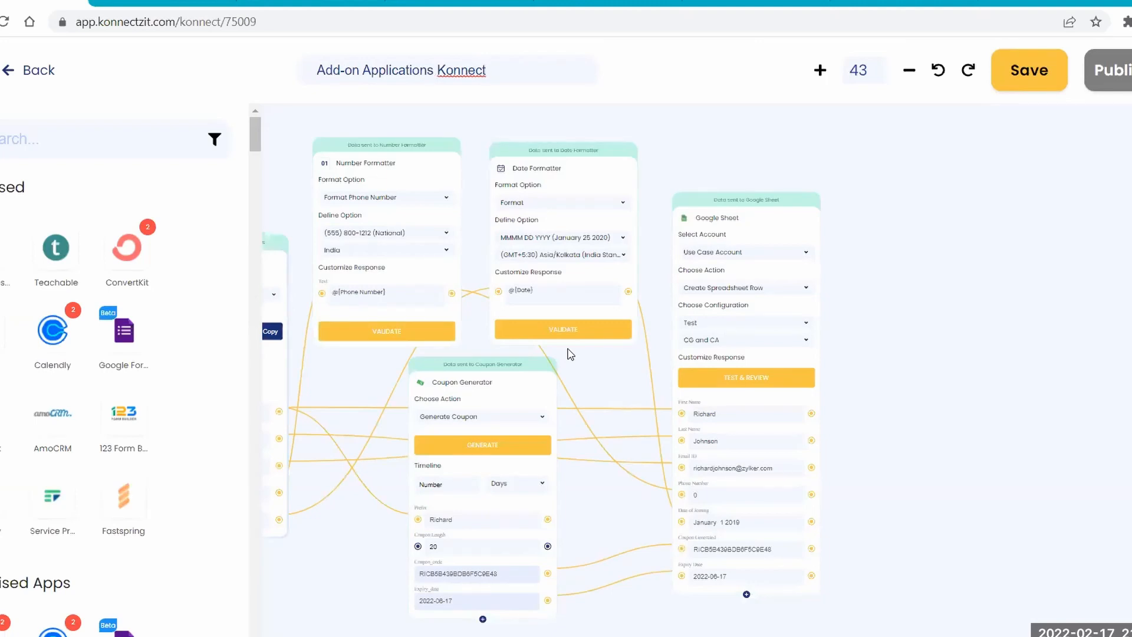
click(247, 371)
drag(233, 199, 202, 164)
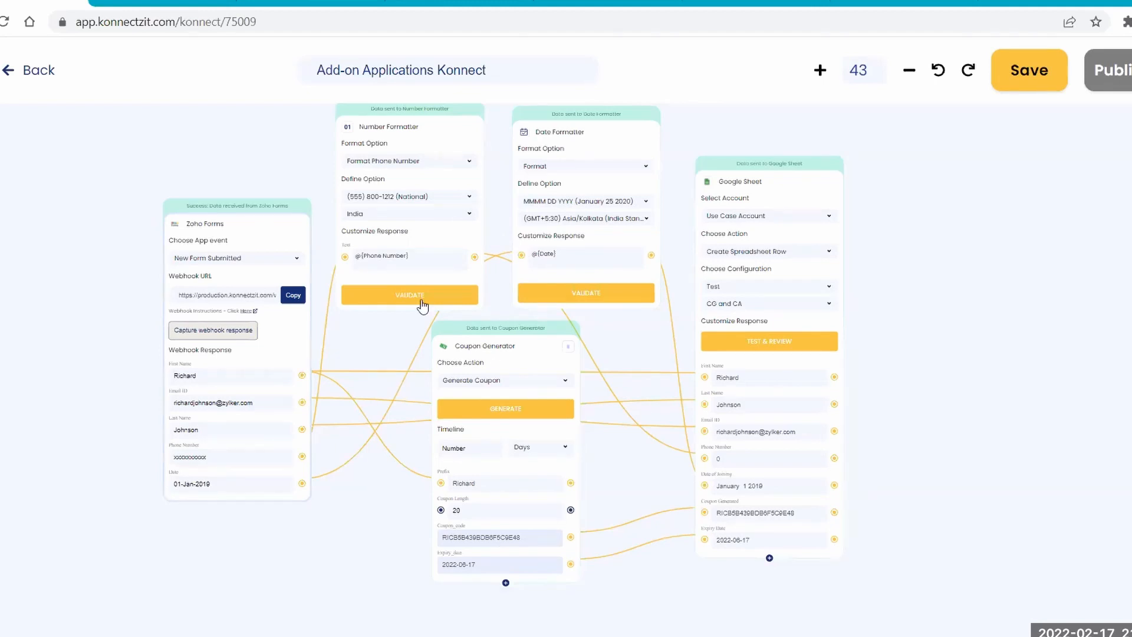
scroll(415, 302, up, 3)
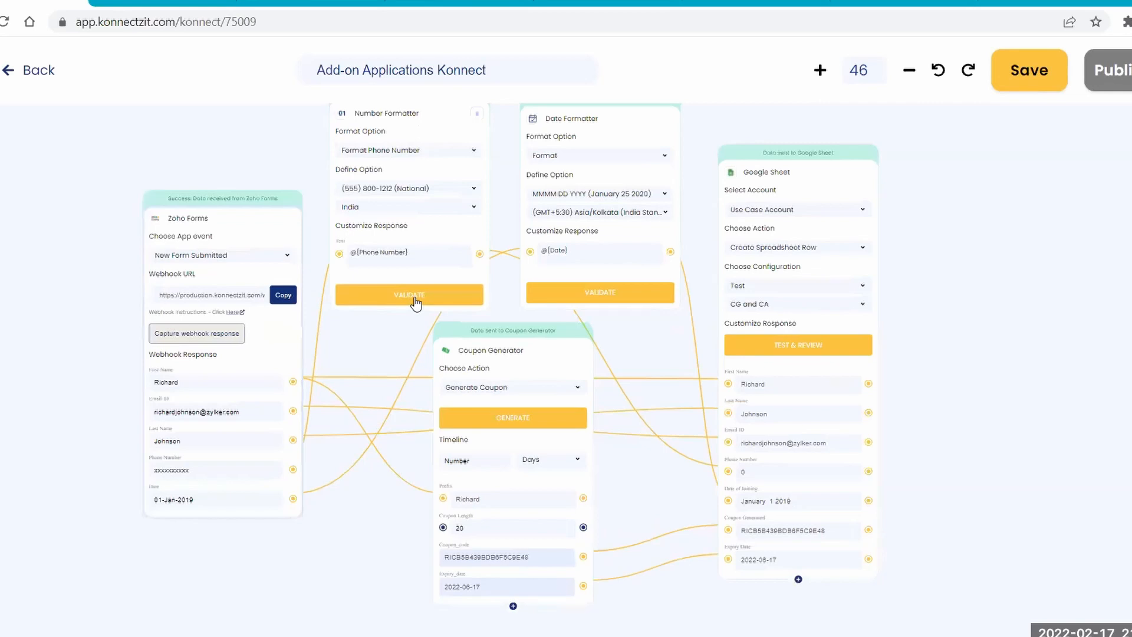
Examine the mapping from the Zoho Forms block through the formatter and Coupon Generator blocks to the Google Sheet block.
scroll(416, 302, up, 3)
scroll(372, 416, up, 5)
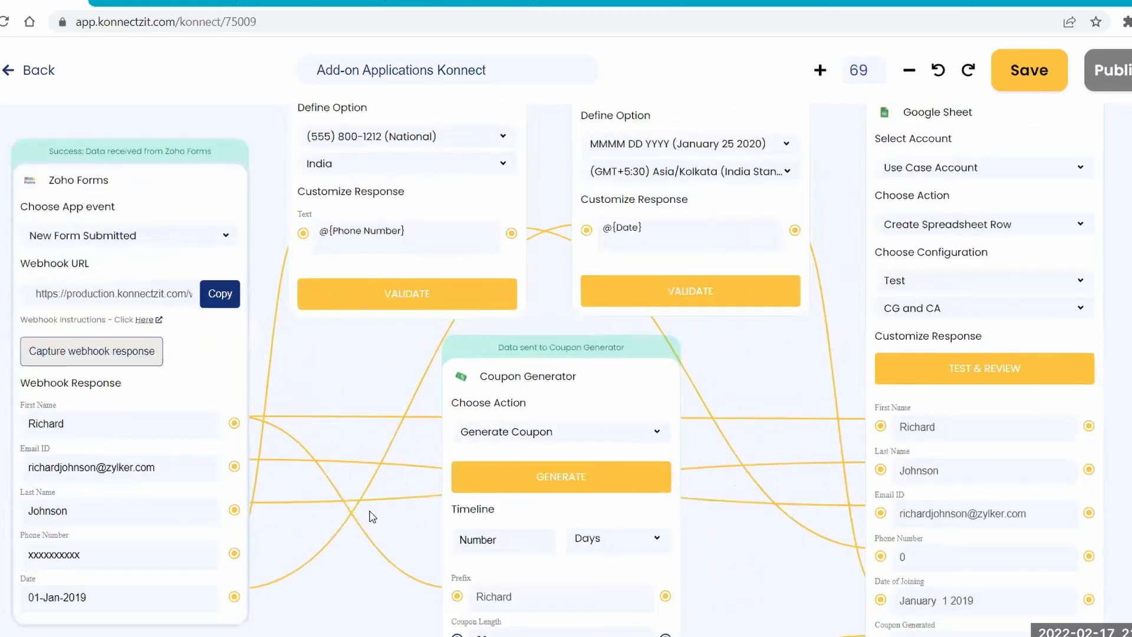
scroll(372, 516, up, 5)
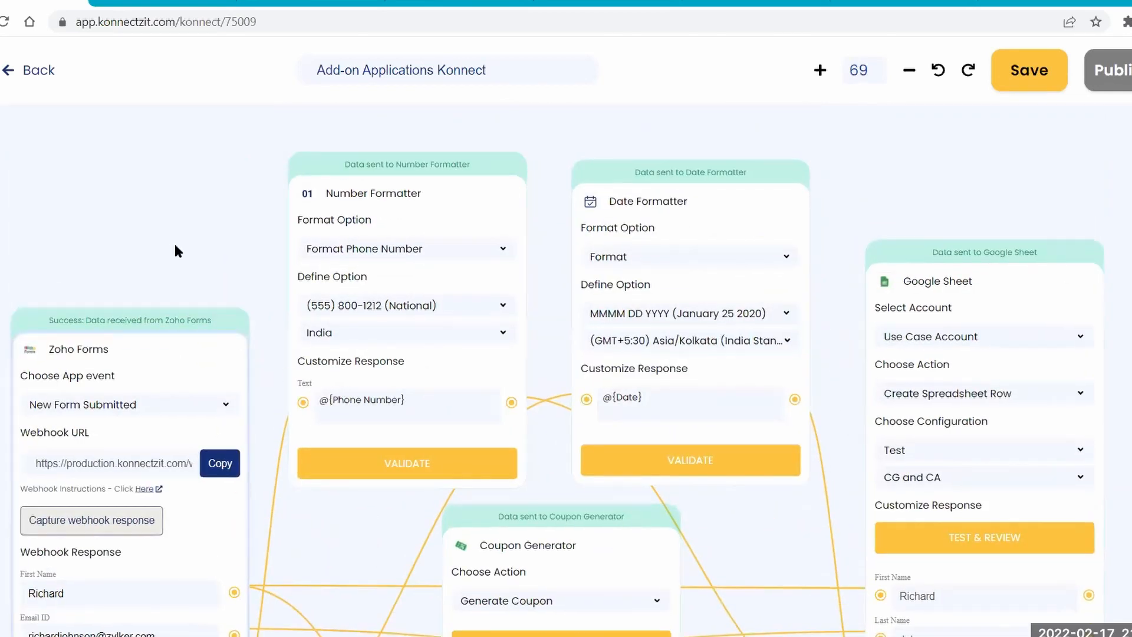
drag(62, 438, 102, 398)
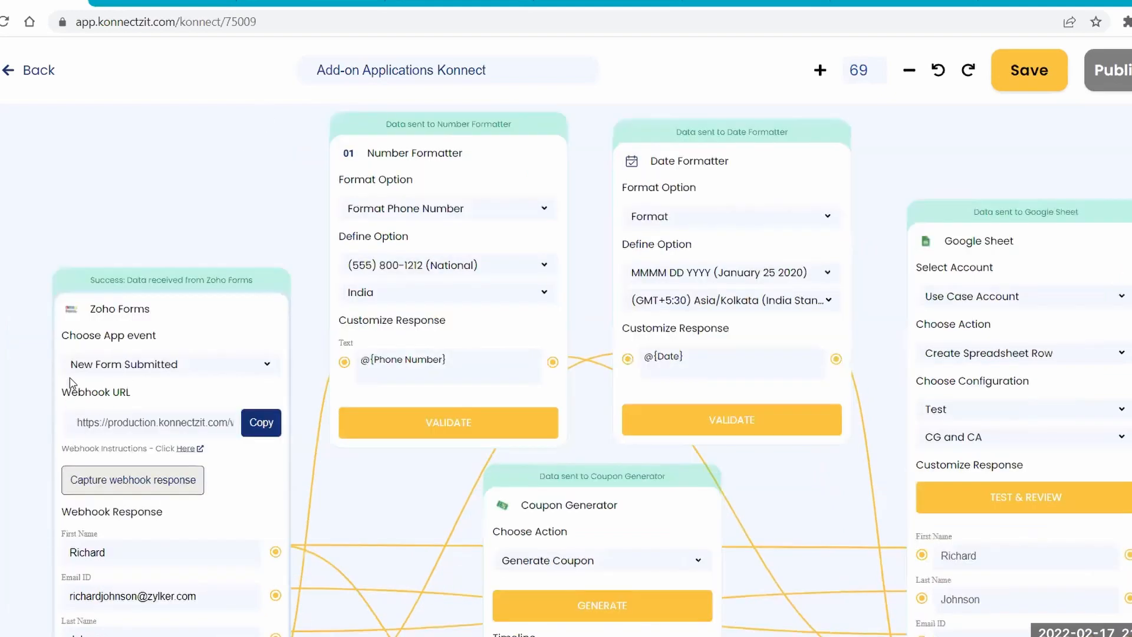
drag(14, 445, 63, 353)
scroll(65, 357, down, 2)
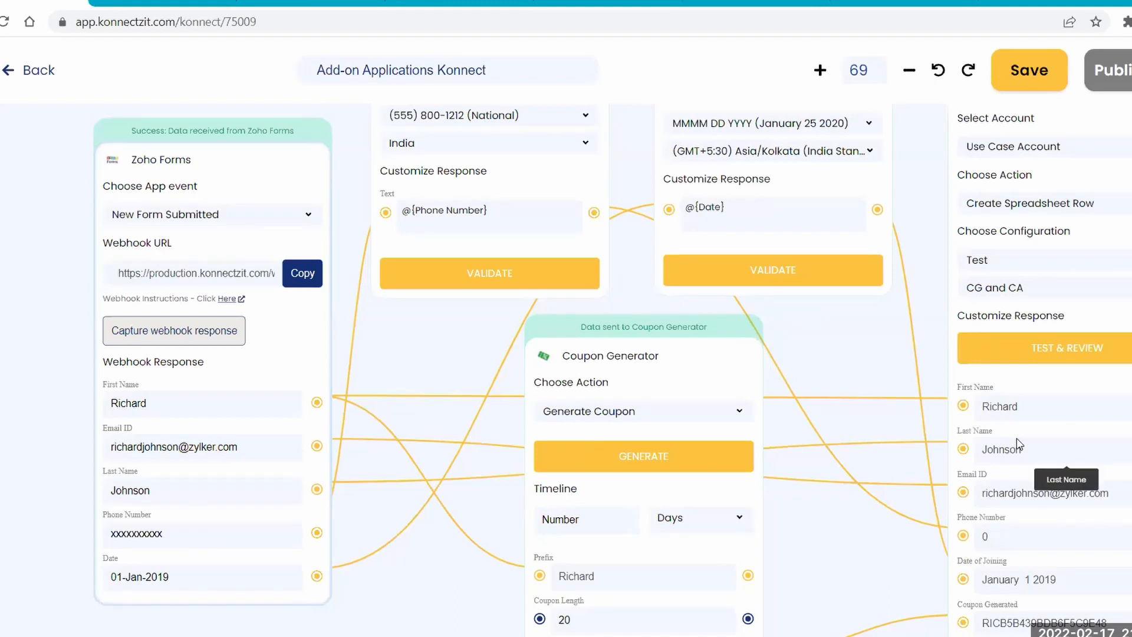
drag(912, 302, 881, 347)
scroll(912, 309, up, 4)
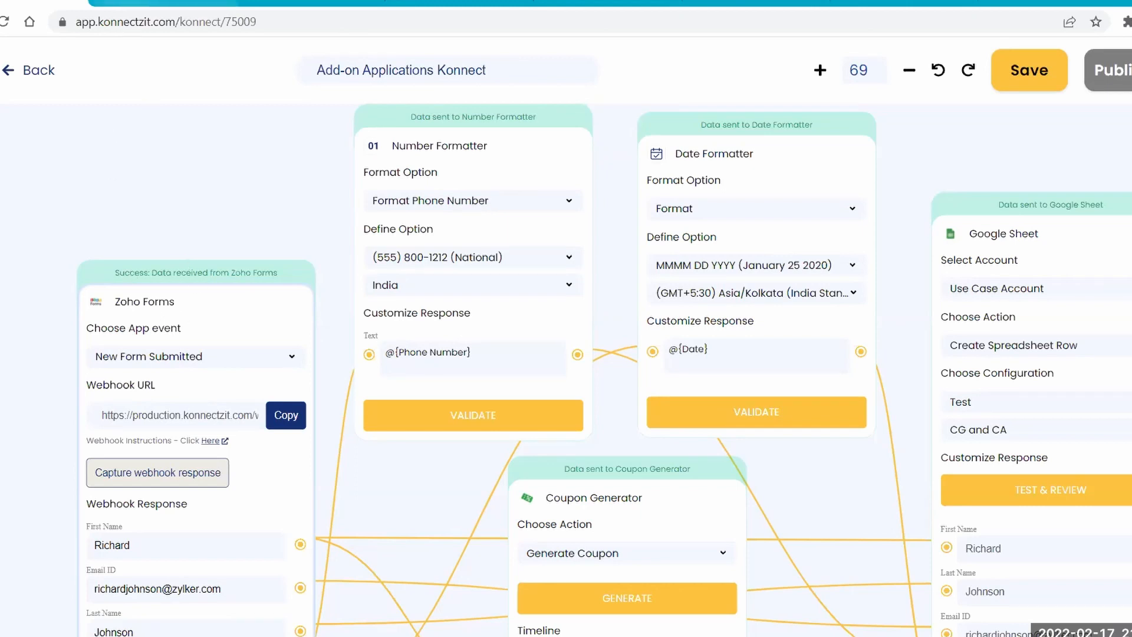
Open the Add on applications form in Zoho Forms and enter the respondent's first name, last name and email address.
click(165, 3)
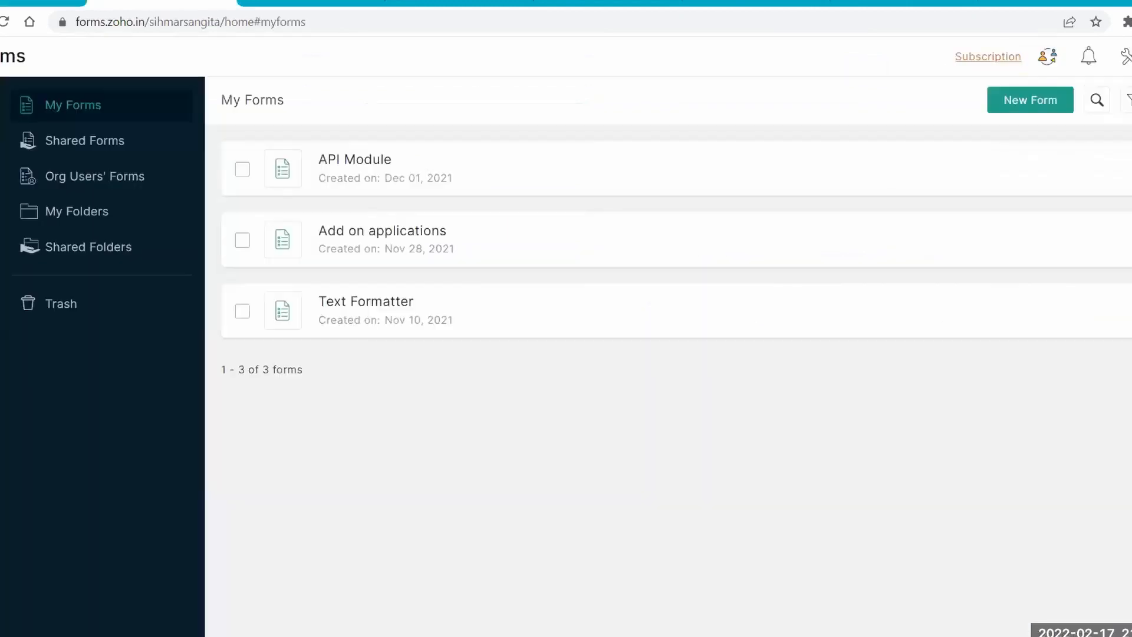
click(399, 232)
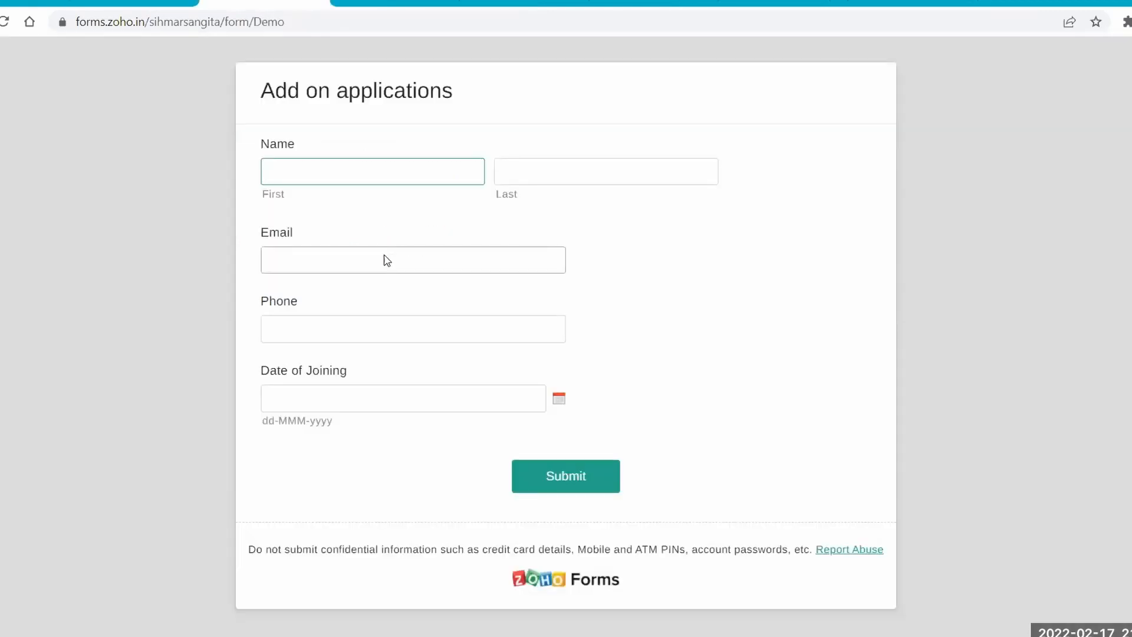
key(Tab)
key(Tab)
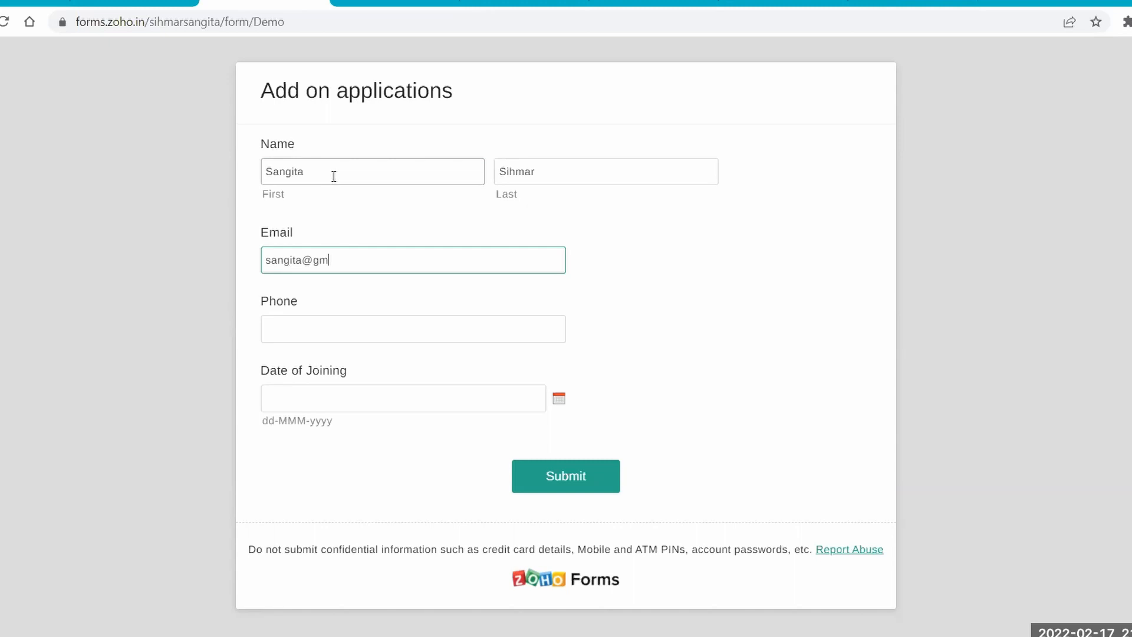
Complete the form with a phone number and a Date of Joining of 22 February 2022, and submit it.
key(Tab)
key(Tab)
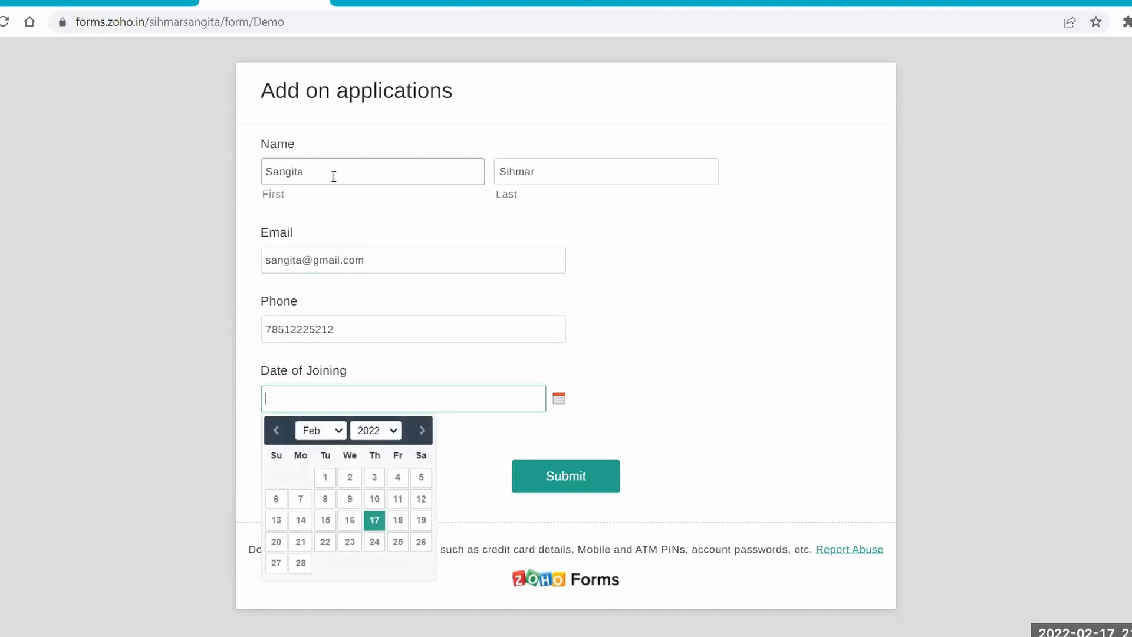
click(327, 547)
click(578, 477)
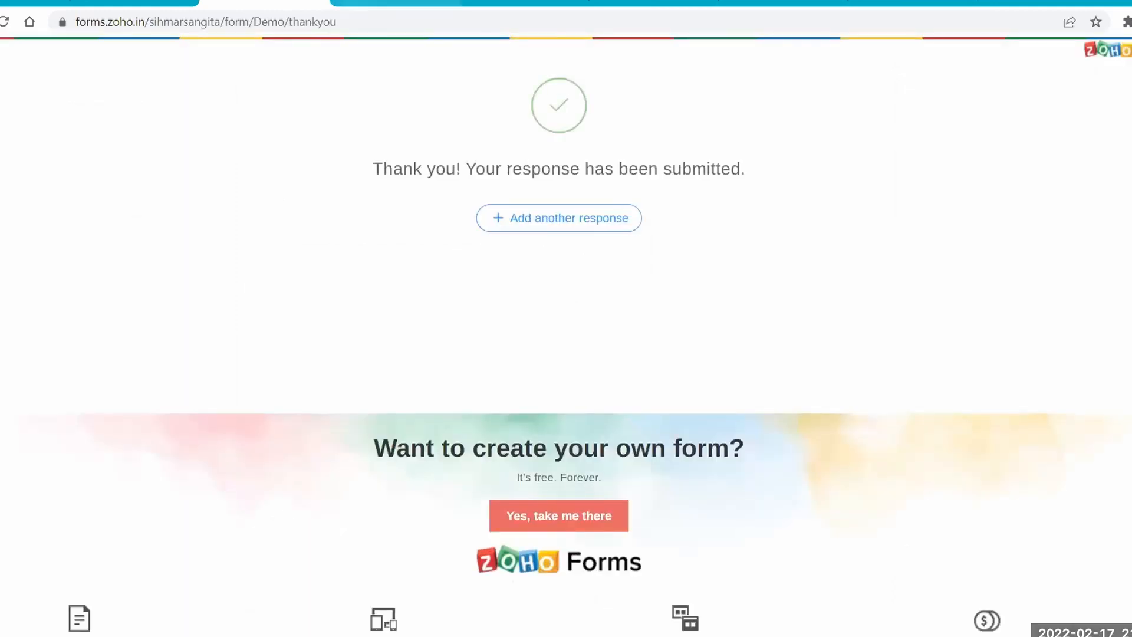
Check the rows of the Test spreadsheet, and return to KonnectzIT to review the Number Formatter's format options.
key(ctrl+Tab)
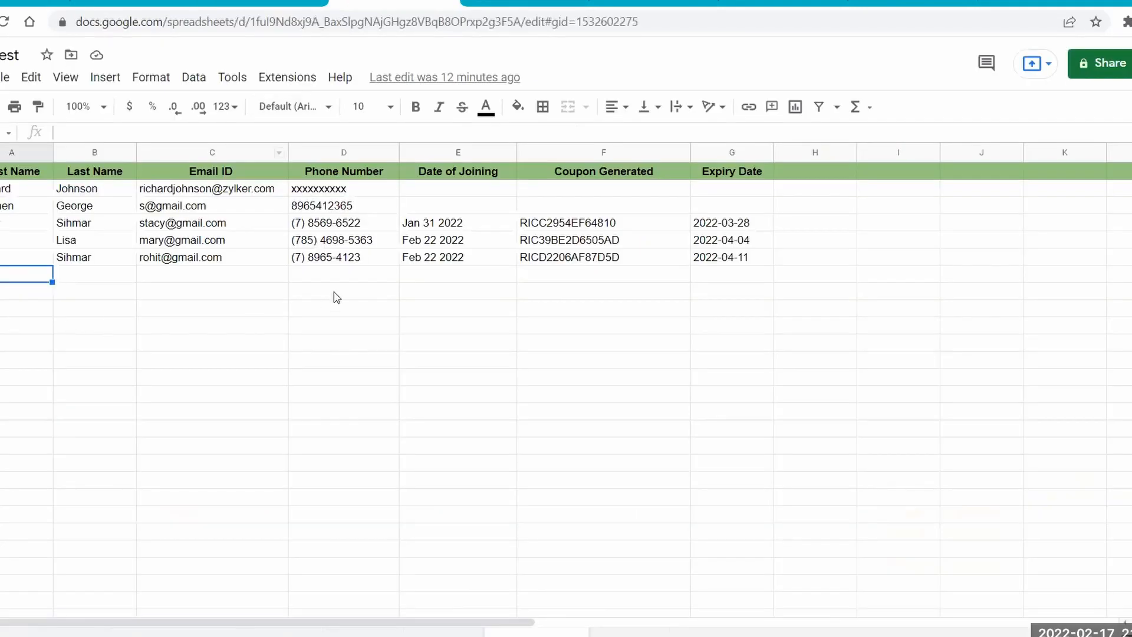
click(27, 3)
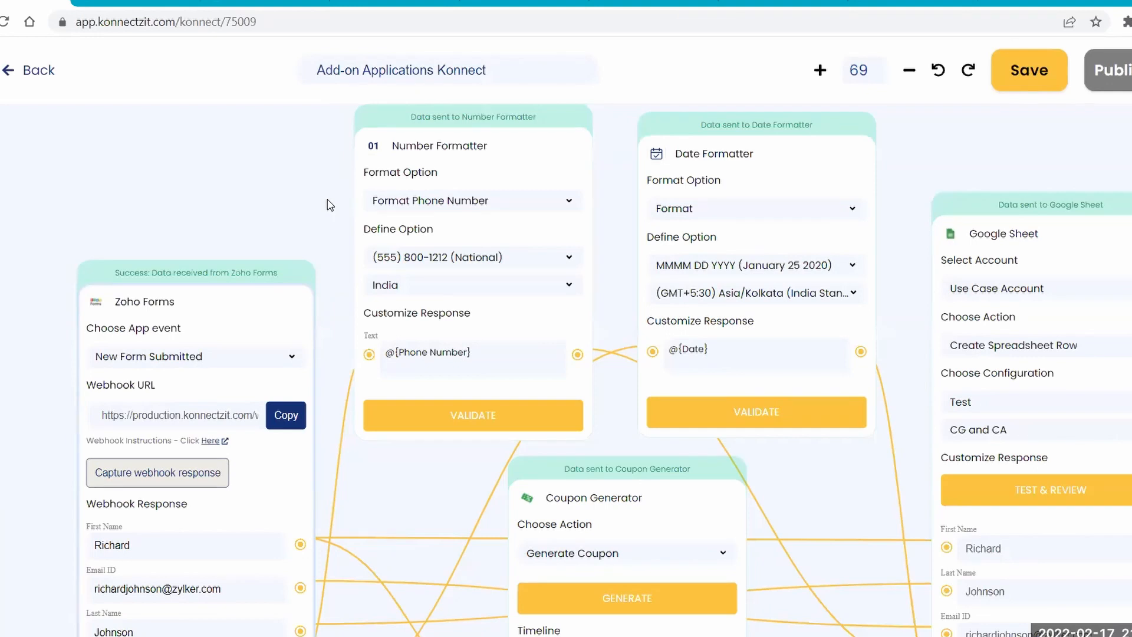
click(464, 210)
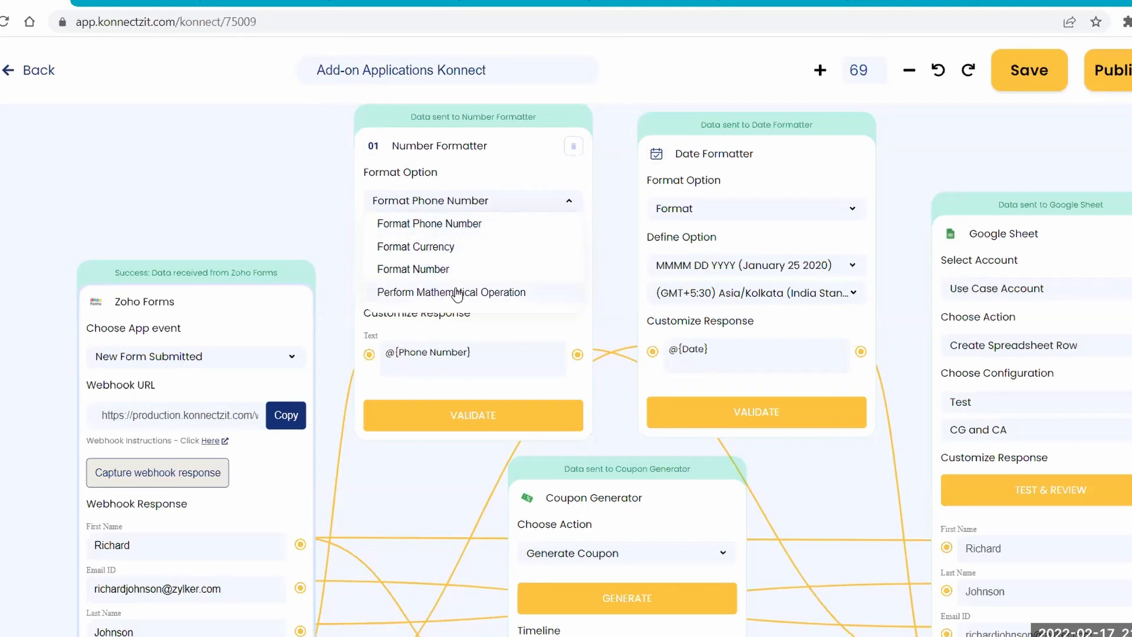
click(420, 202)
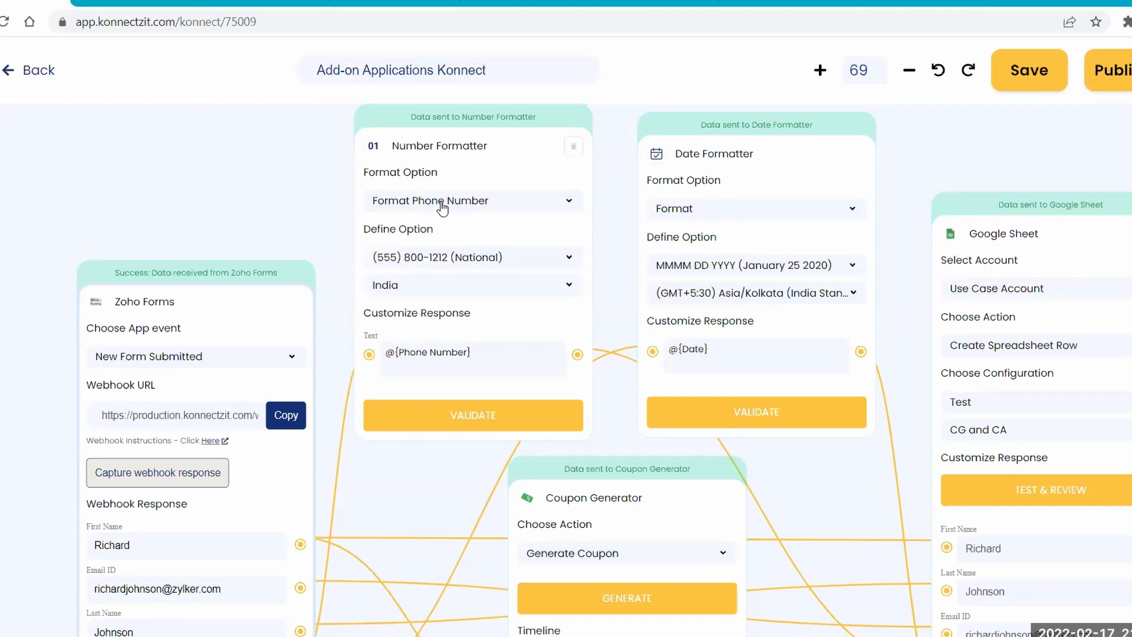
Review the phone number formats offered under the Number Formatter's Define Option.
scroll(483, 372, down, 2)
scroll(483, 372, left, 1)
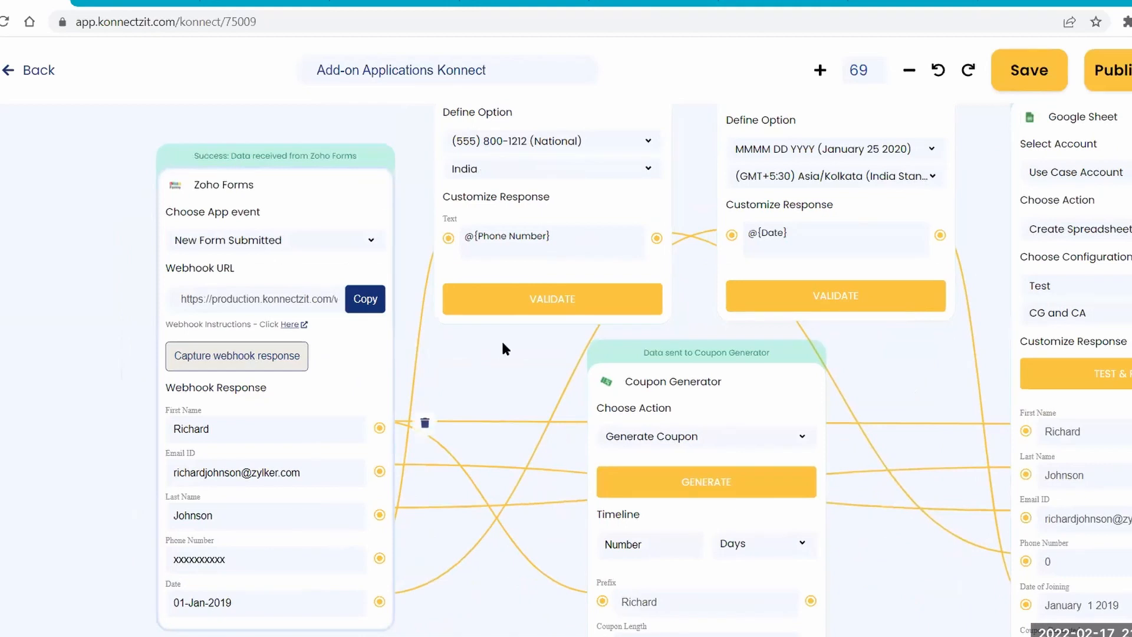
scroll(452, 456, up, 1)
scroll(452, 462, up, 2)
scroll(452, 461, right, 1)
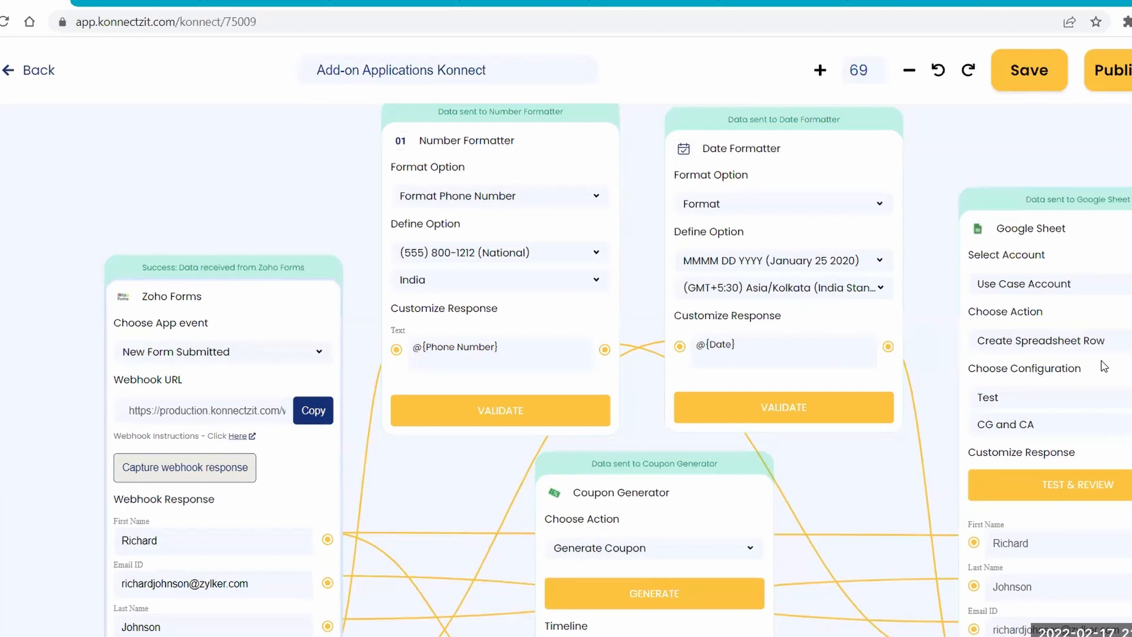
click(474, 257)
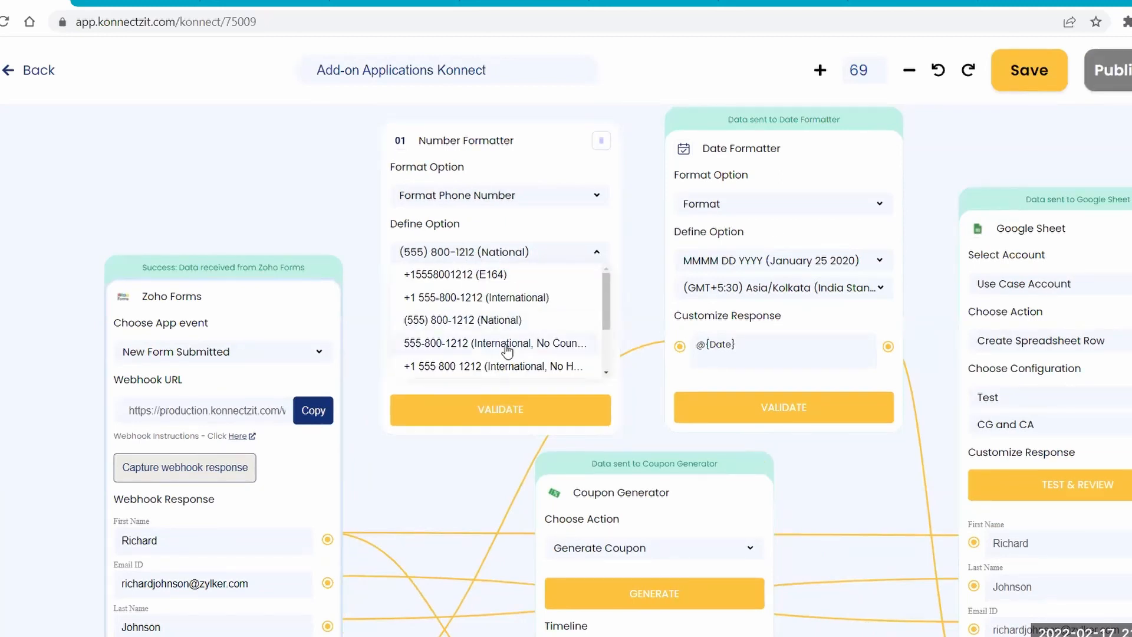
click(531, 260)
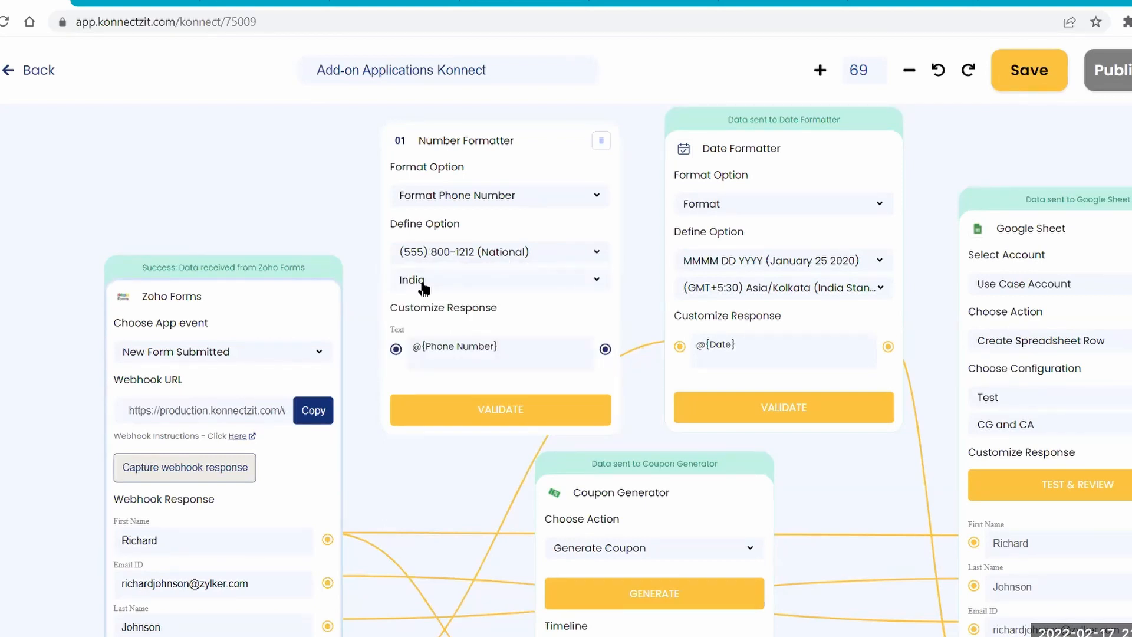
Review the Zoho Forms webhook fields and the choices under the Date Formatter's Format Option.
drag(429, 457, 378, 340)
drag(277, 548, 345, 230)
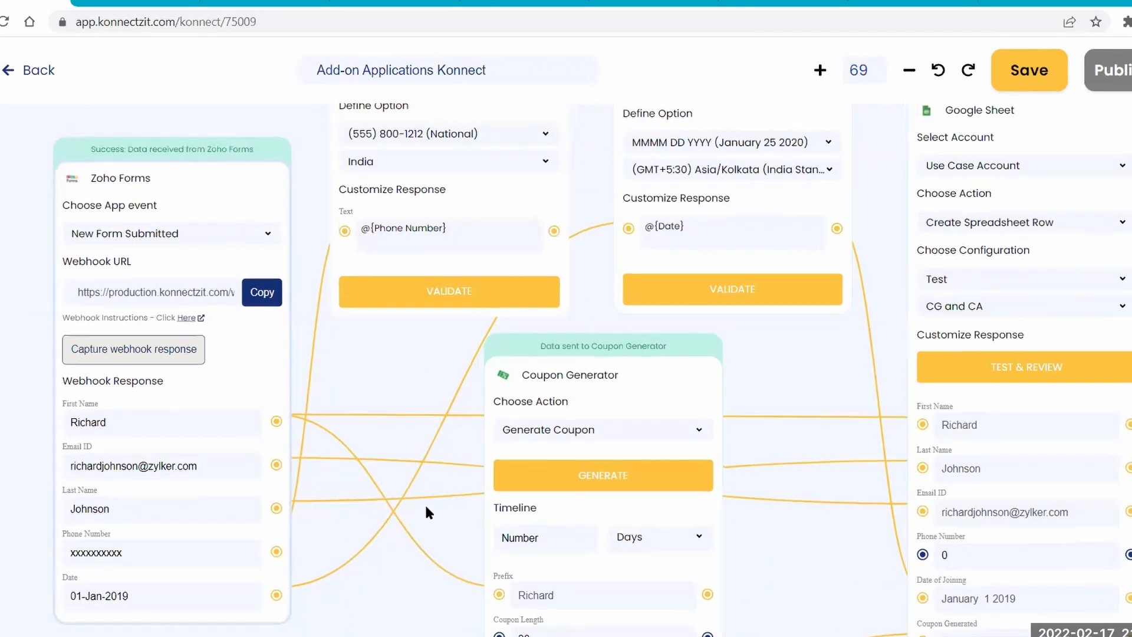
drag(470, 355, 476, 422)
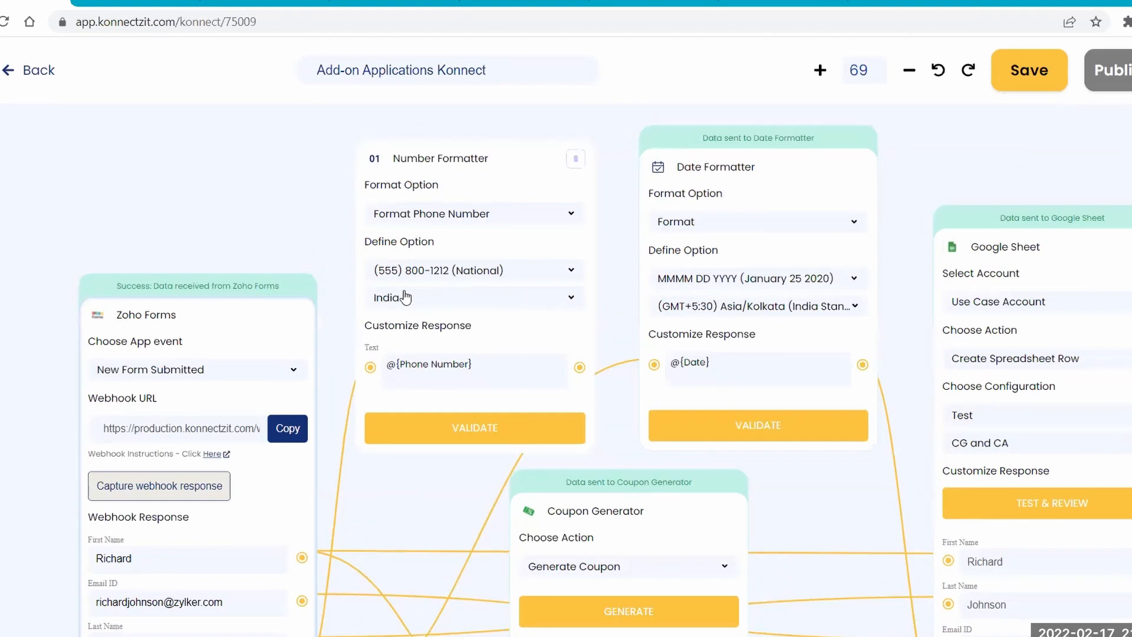
drag(898, 228, 843, 225)
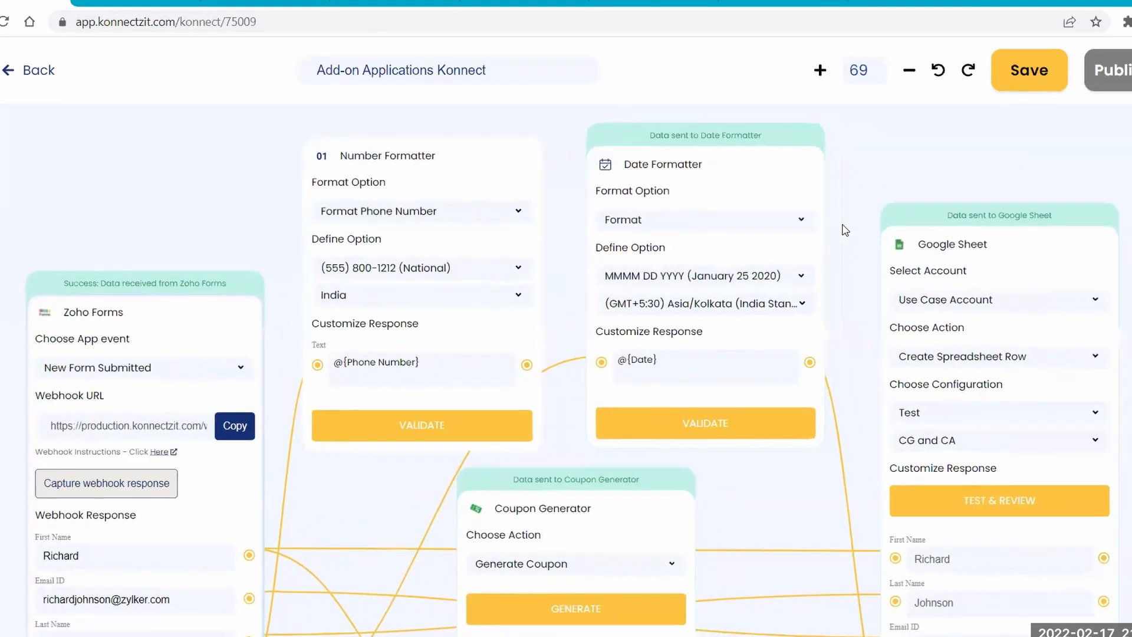
click(700, 228)
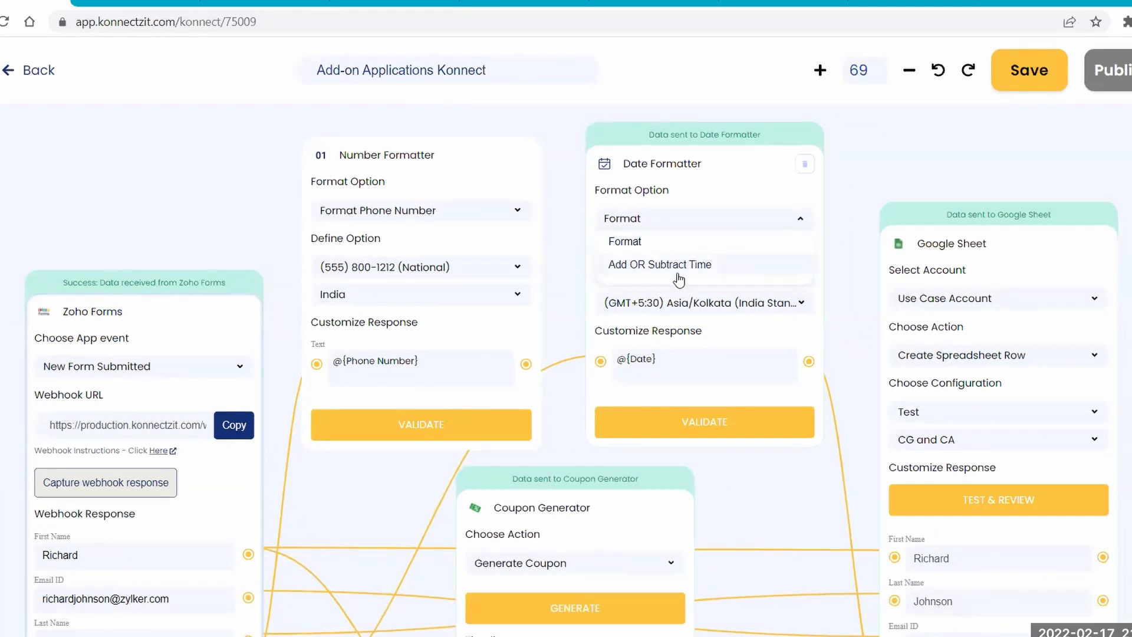
click(641, 219)
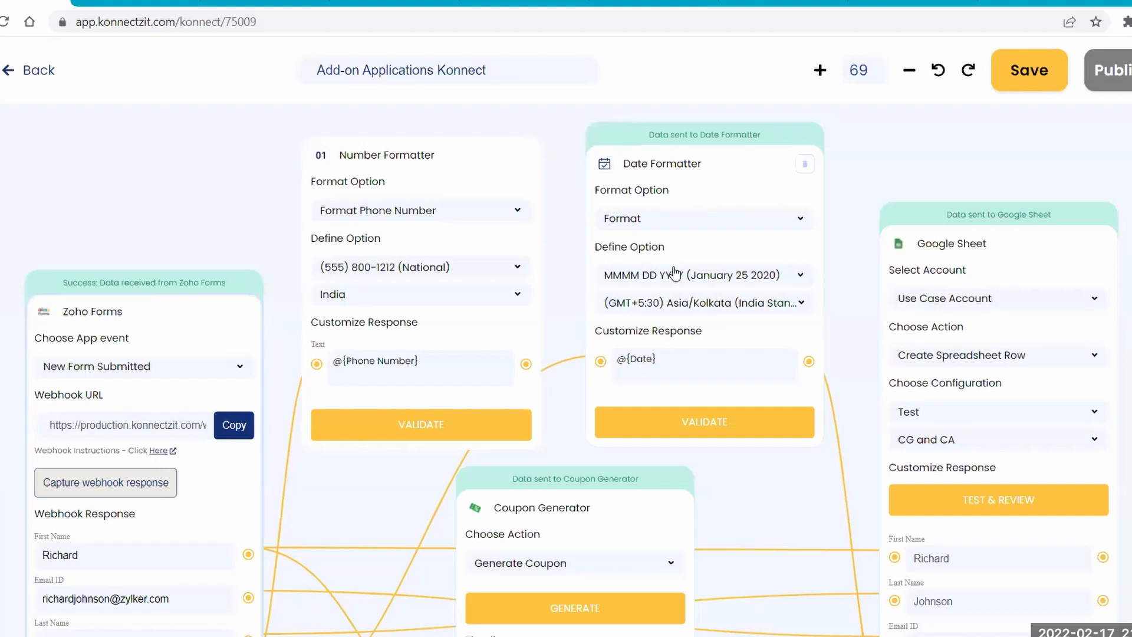
Review the date patterns offered under the Date Formatter's Define Option.
drag(379, 487, 548, 277)
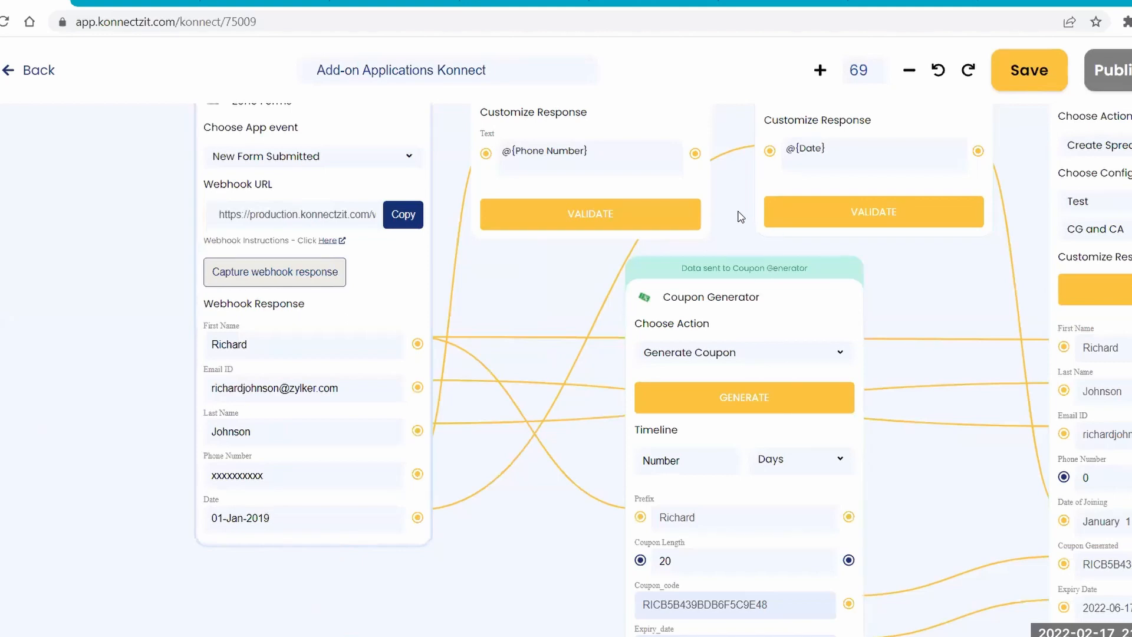
drag(729, 246, 616, 437)
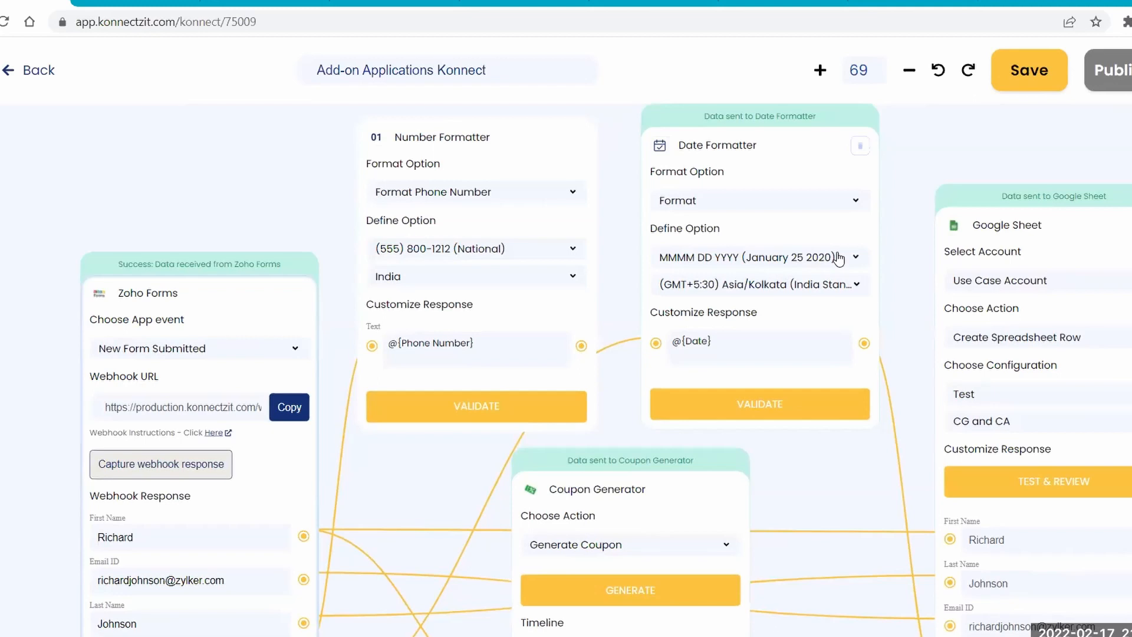
click(781, 260)
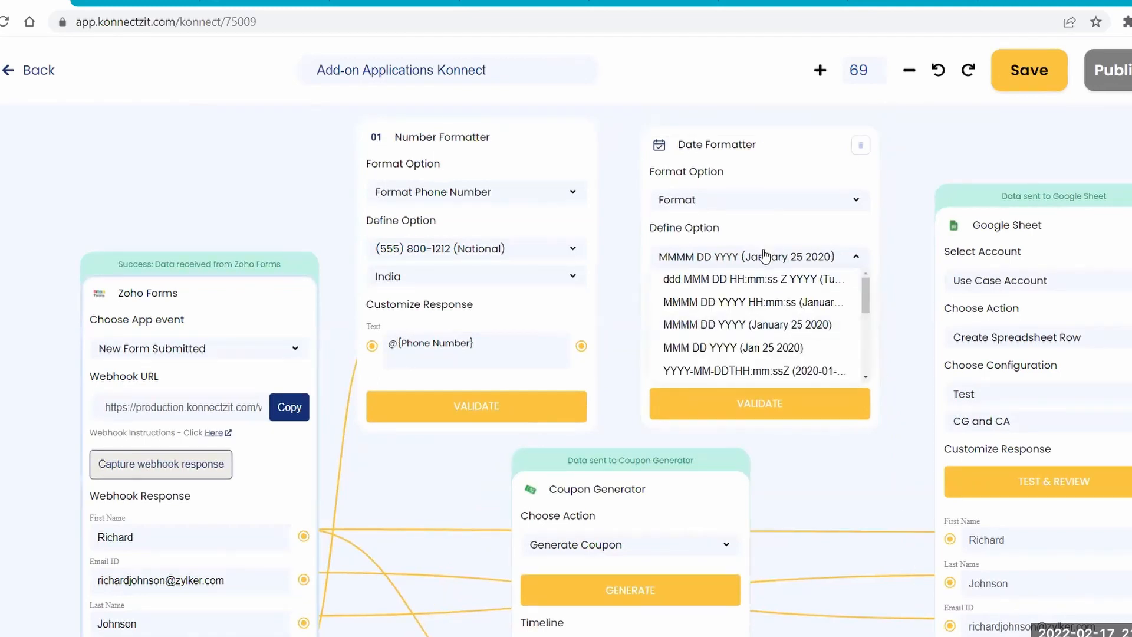
click(755, 260)
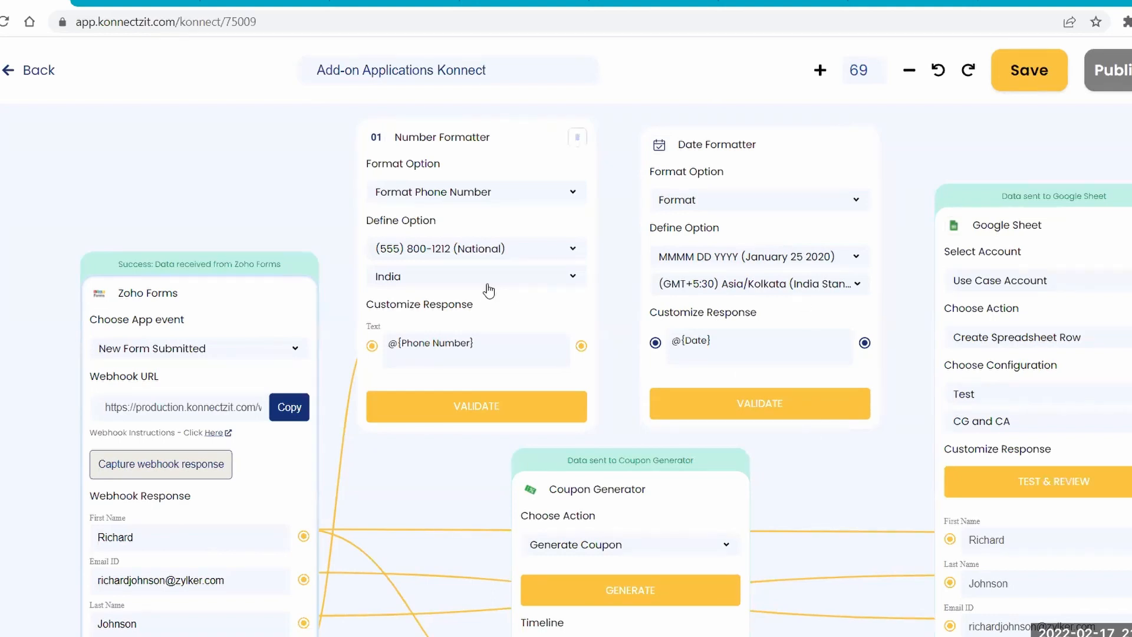
Review the Coupon Generator's available action and the time units for its Timeline.
scroll(823, 431, down, 3)
scroll(798, 397, down, 3)
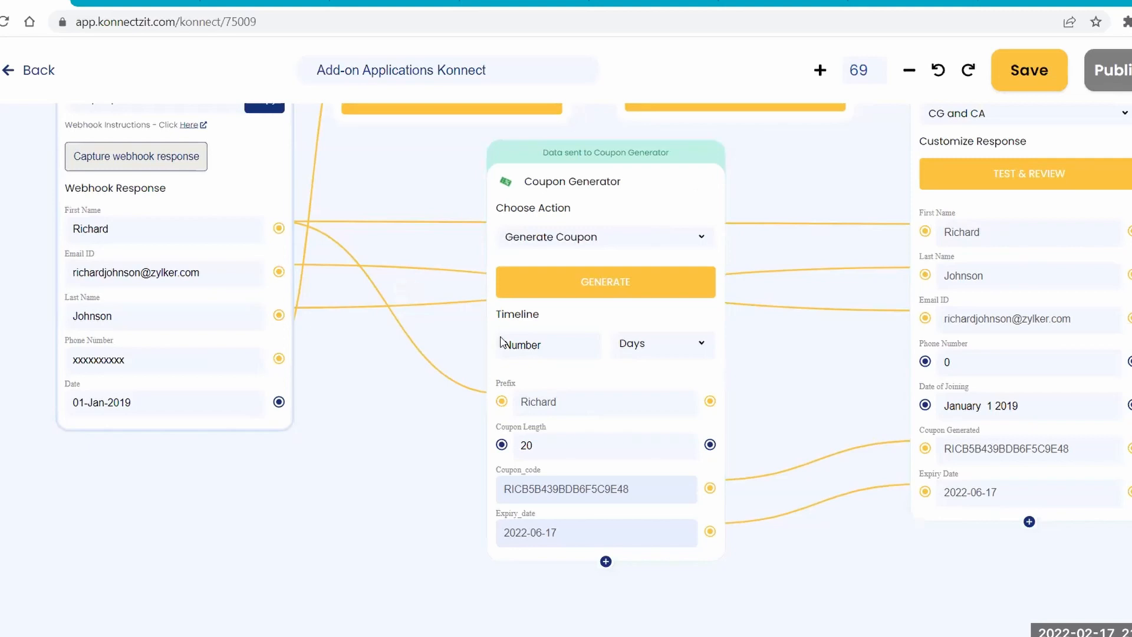
click(601, 243)
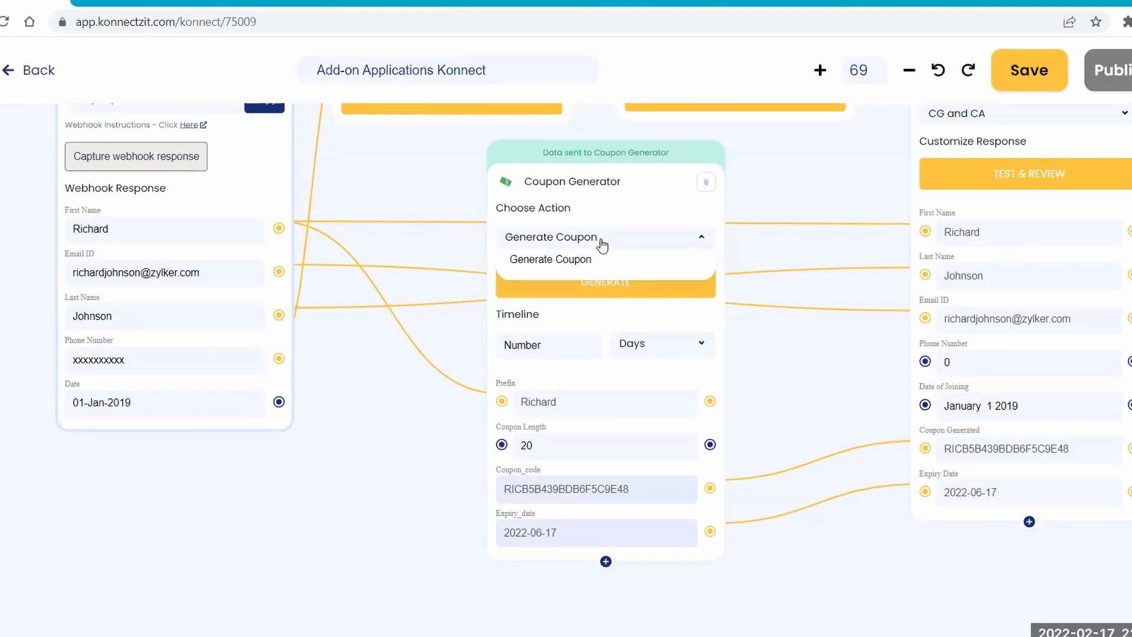
click(565, 241)
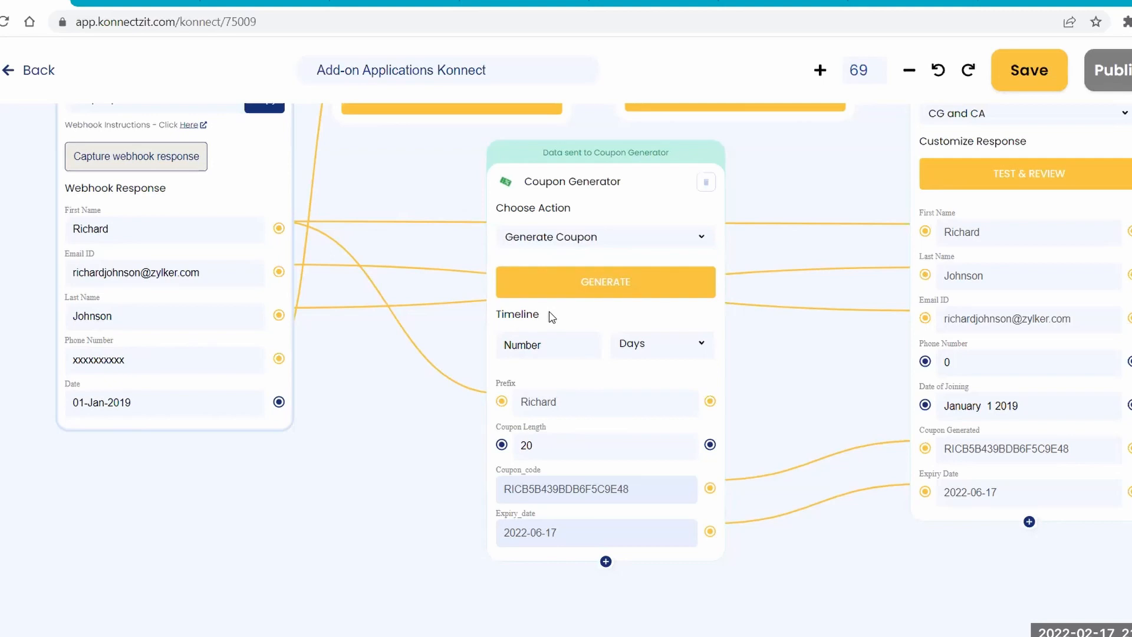
click(651, 357)
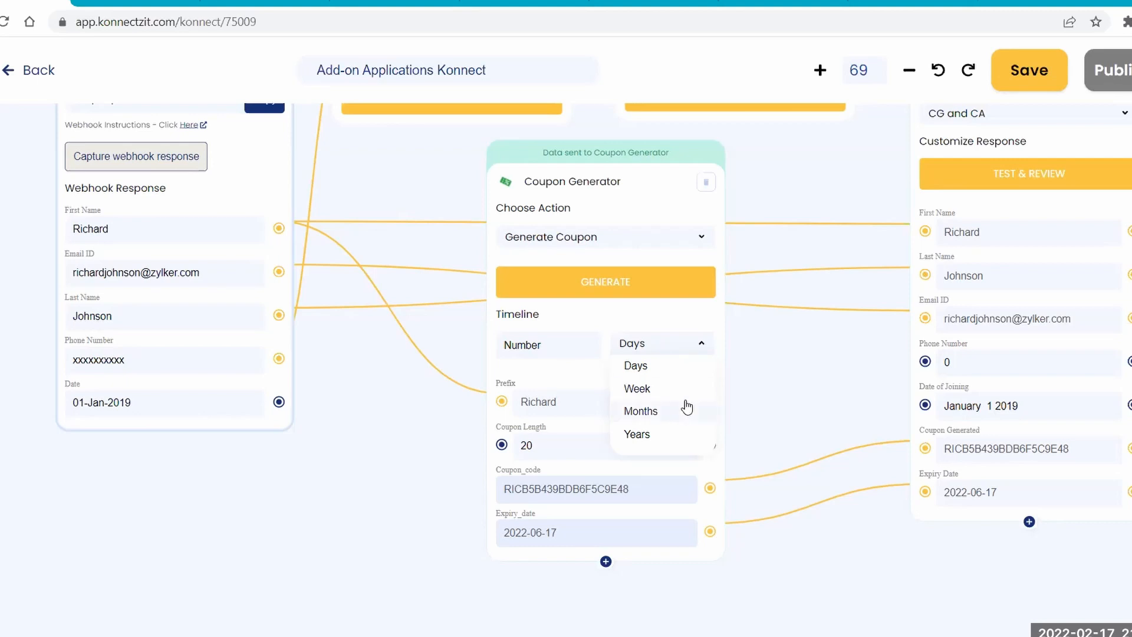
click(653, 344)
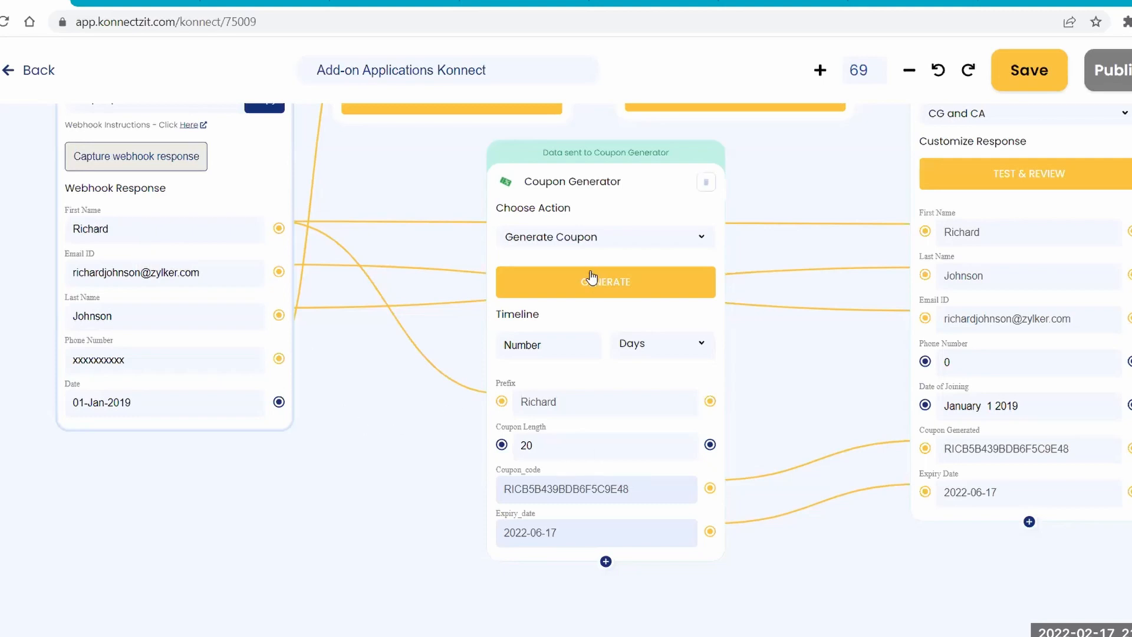
View the Coupon Generator's selectable response fields and close the list without choosing any.
click(606, 561)
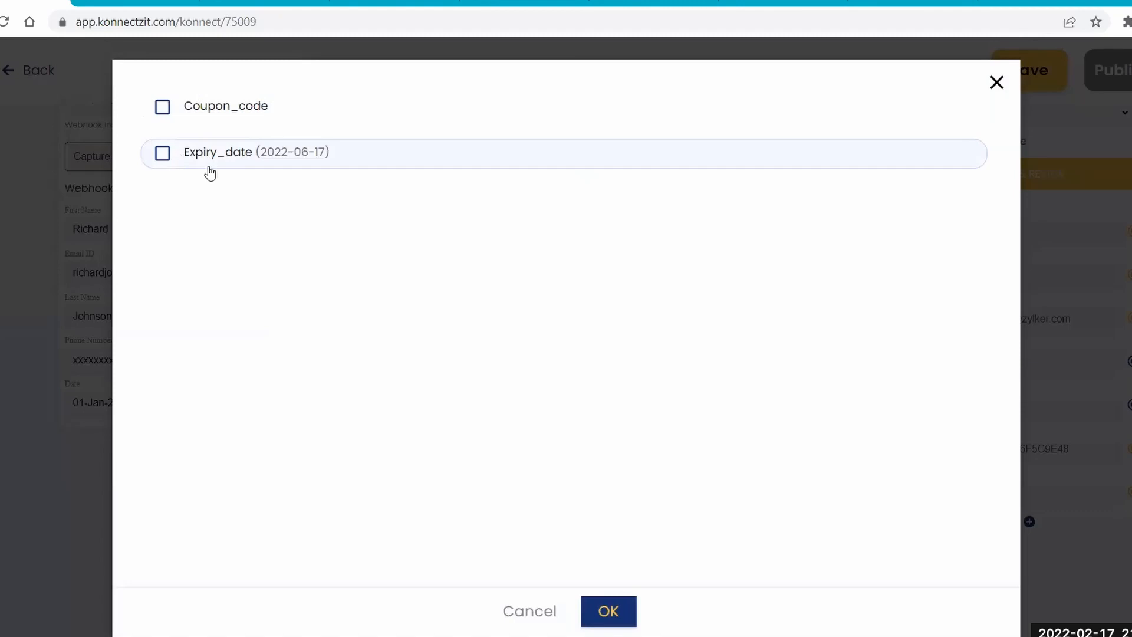
click(12, 293)
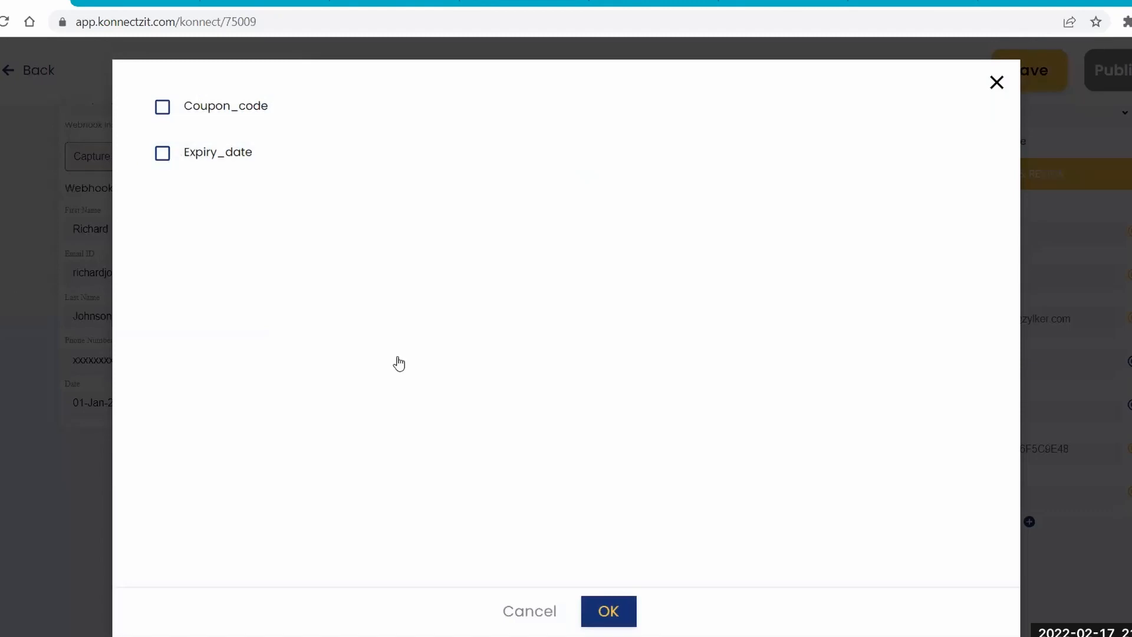
scroll(317, 250, down, 5)
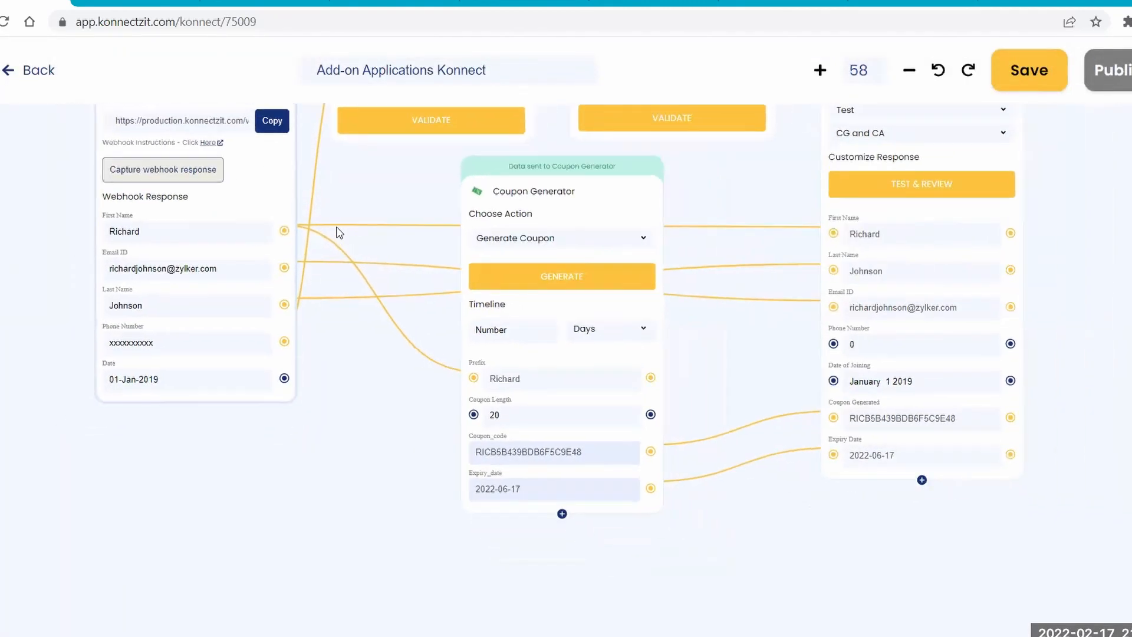
Switch to the Google Sheet and examine the newest row's phone number, date of joining, generated coupon and expiry date.
drag(407, 317, 417, 357)
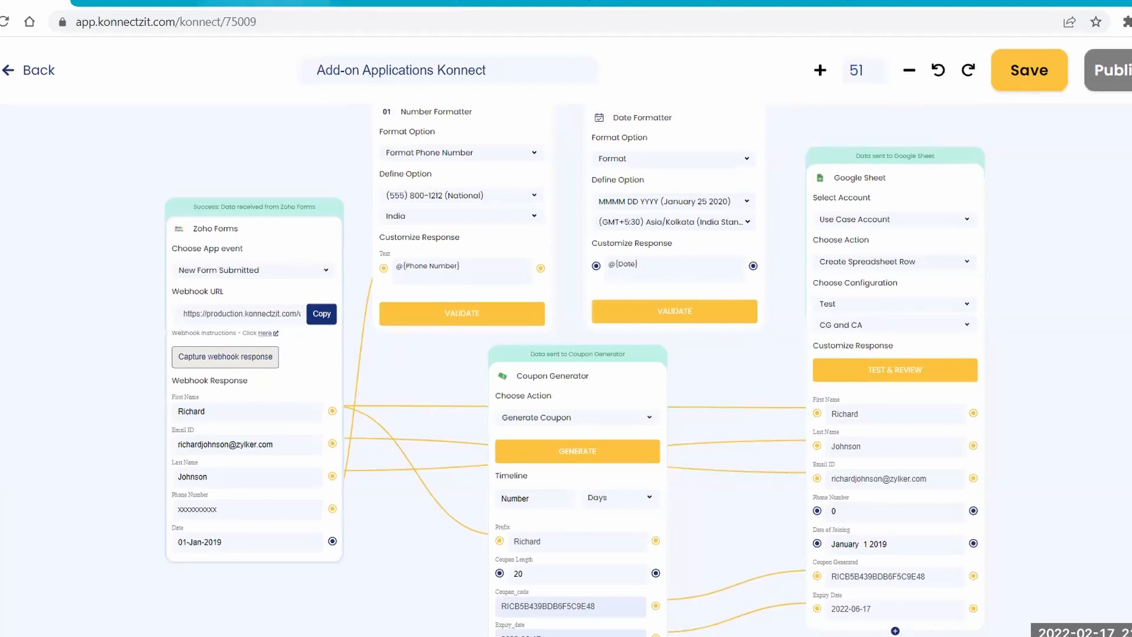
click(375, 2)
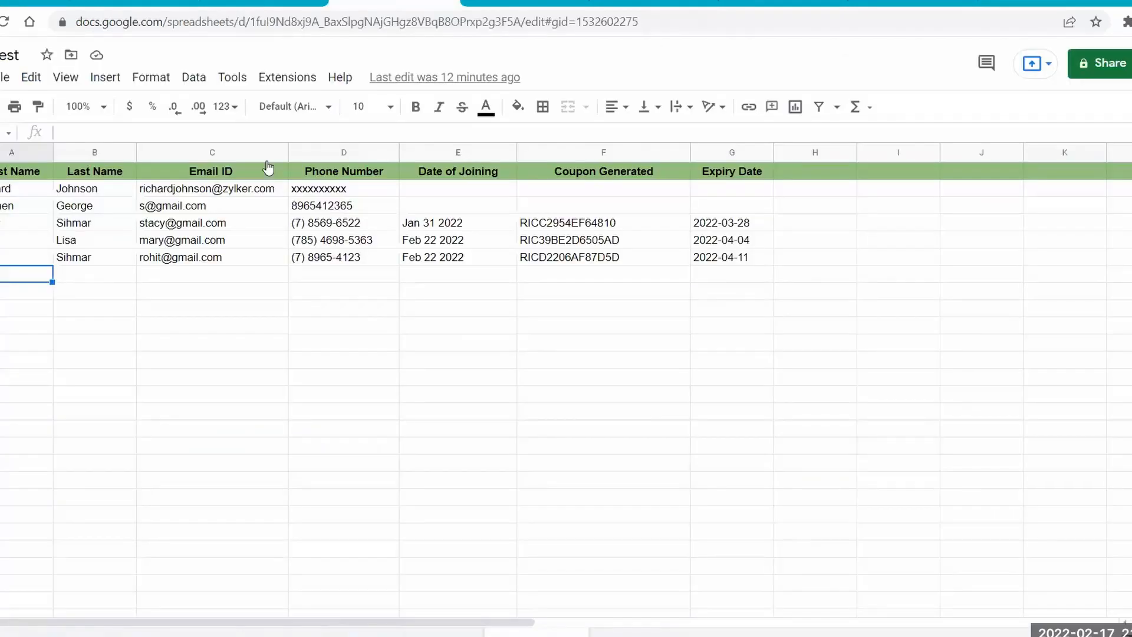
click(66, 389)
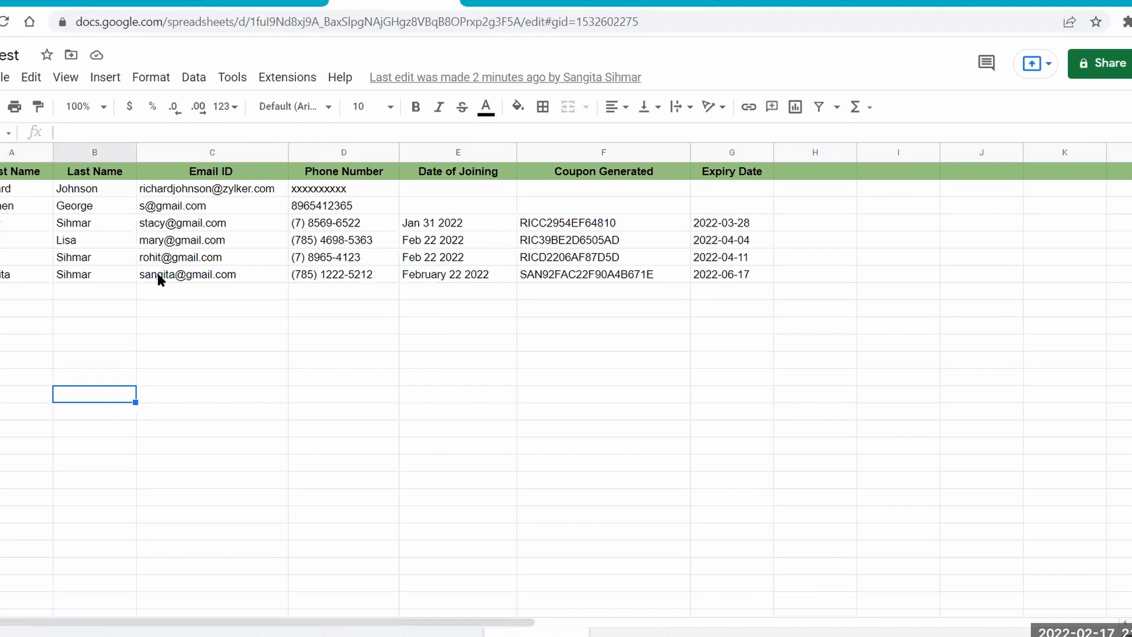
mouse_move(246, 282)
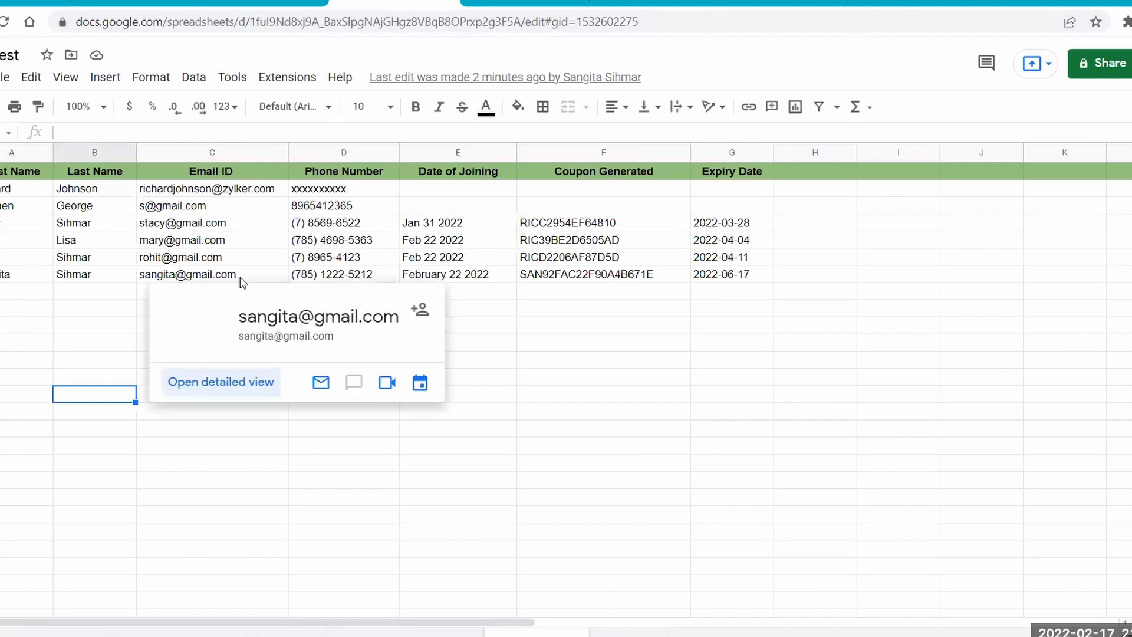
click(330, 277)
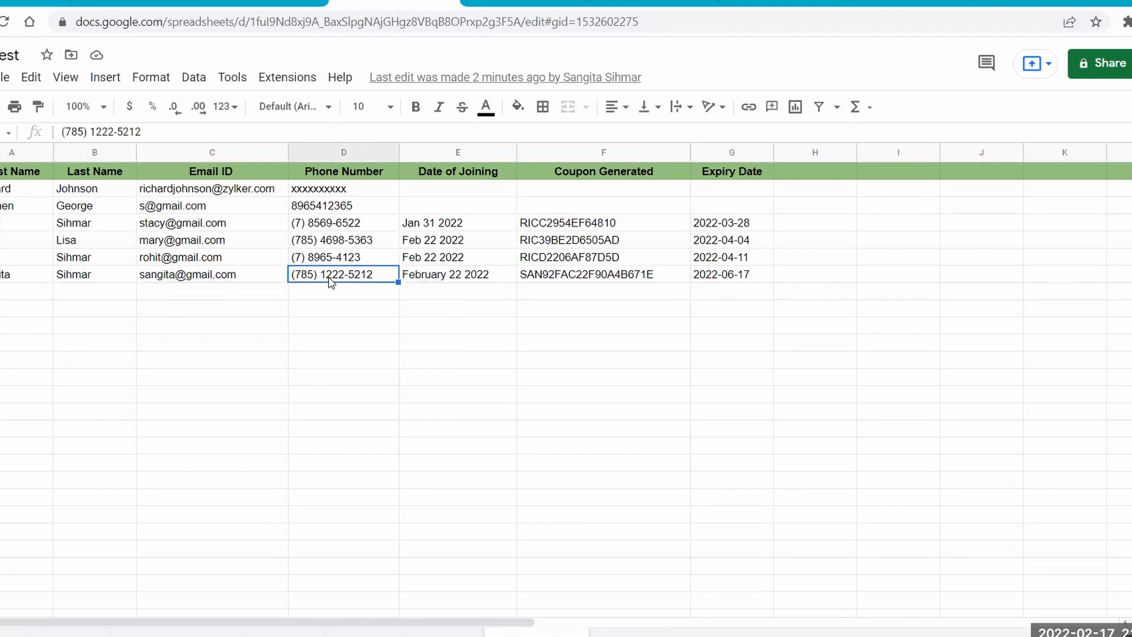
click(448, 287)
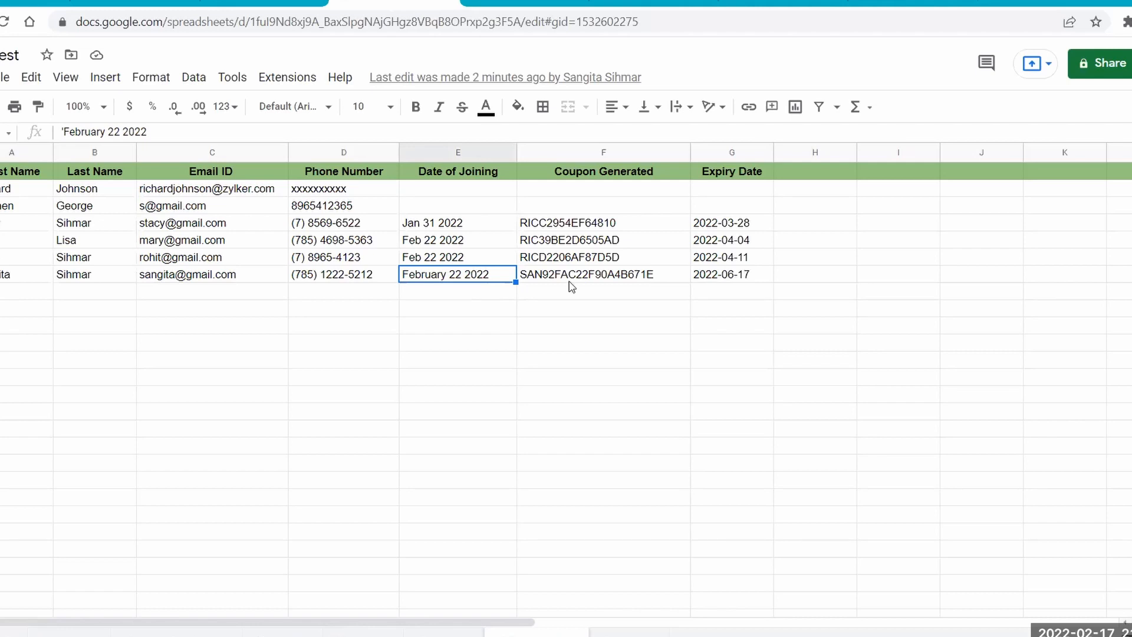
click(586, 278)
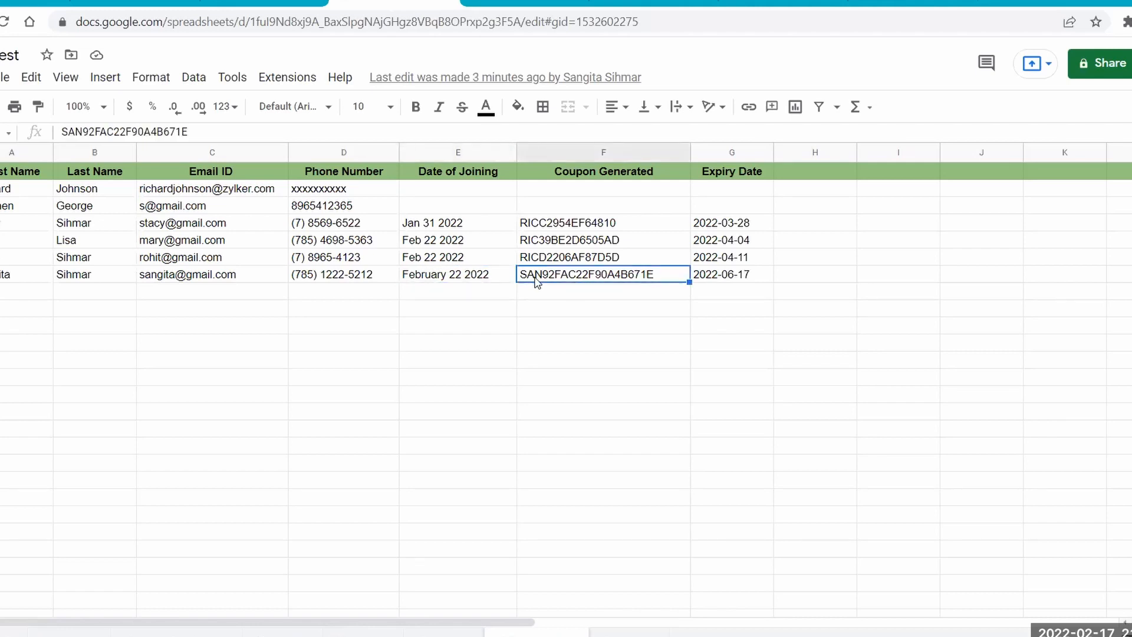
click(725, 280)
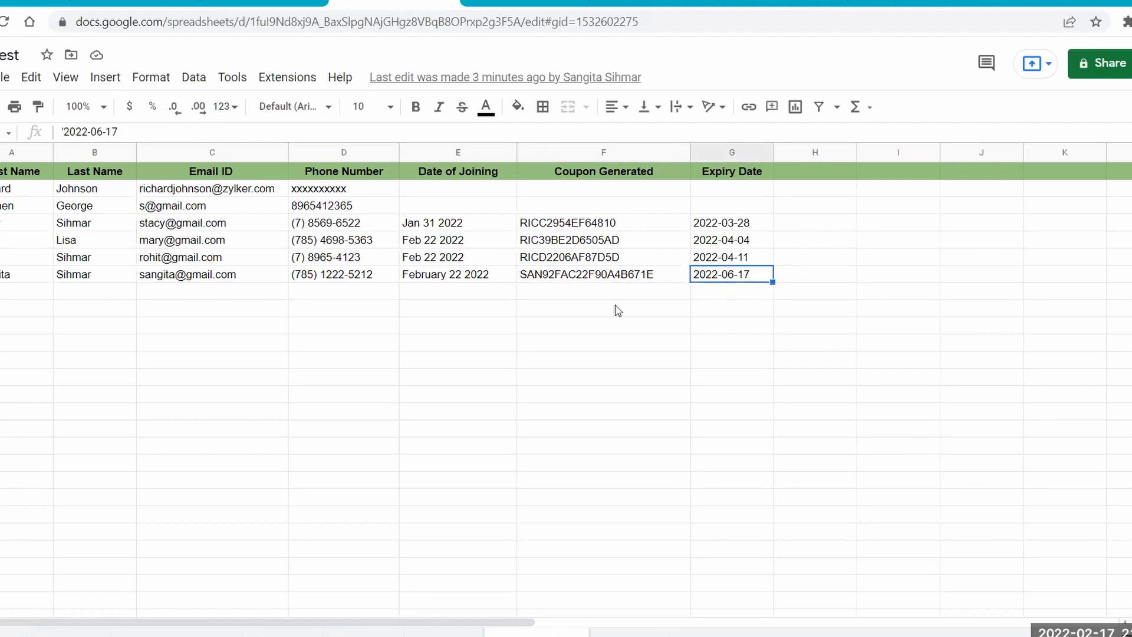
click(5, 291)
Return to KonnectzIT, leave the Add-on Applications Konnect and open the Text Formatter Konnect.
click(32, 2)
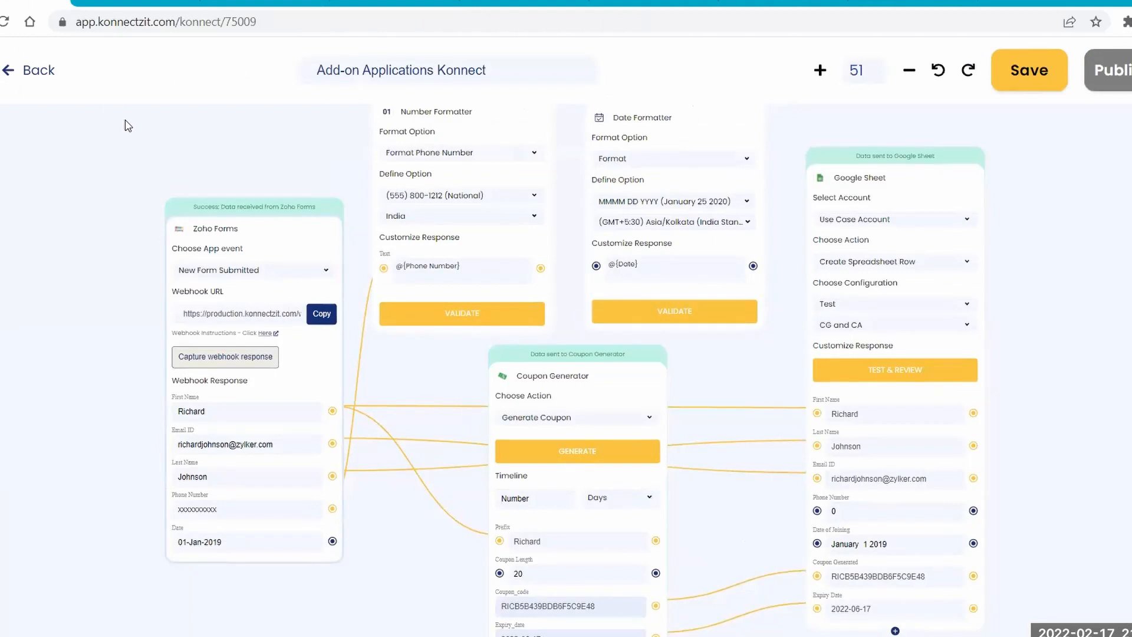
click(38, 78)
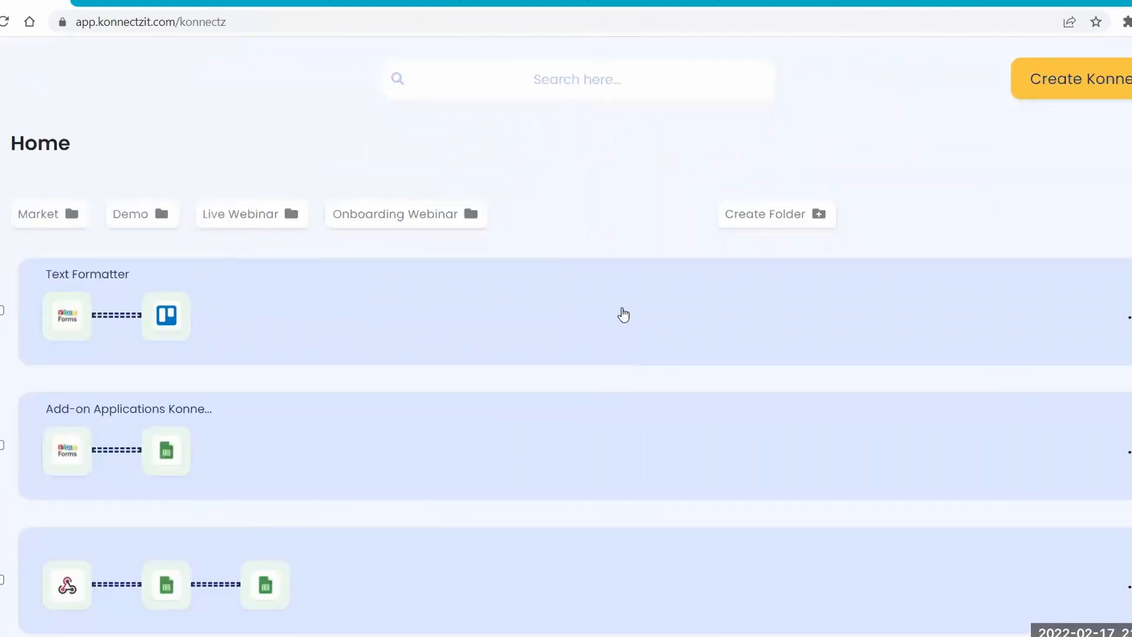
click(623, 315)
click(691, 399)
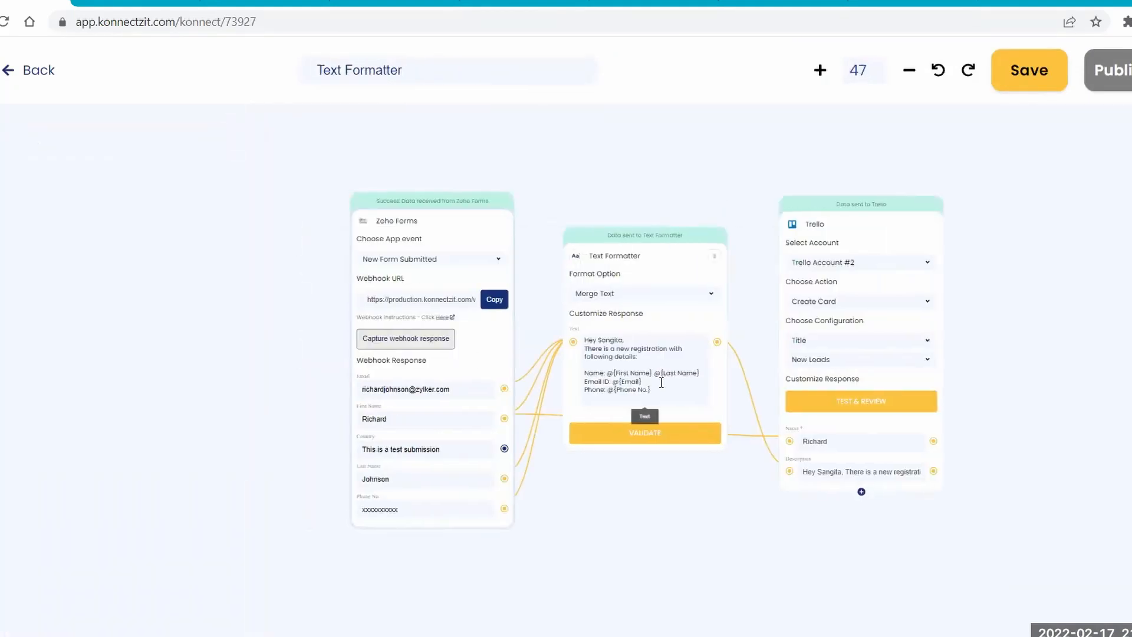
scroll(661, 382, up, 6)
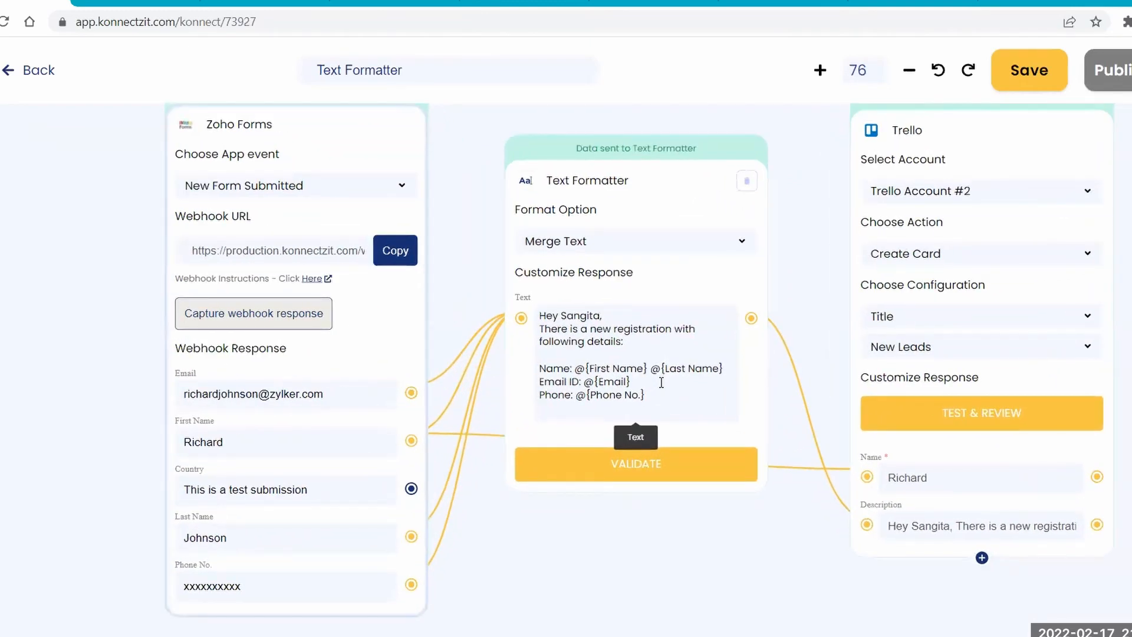
drag(814, 256, 771, 283)
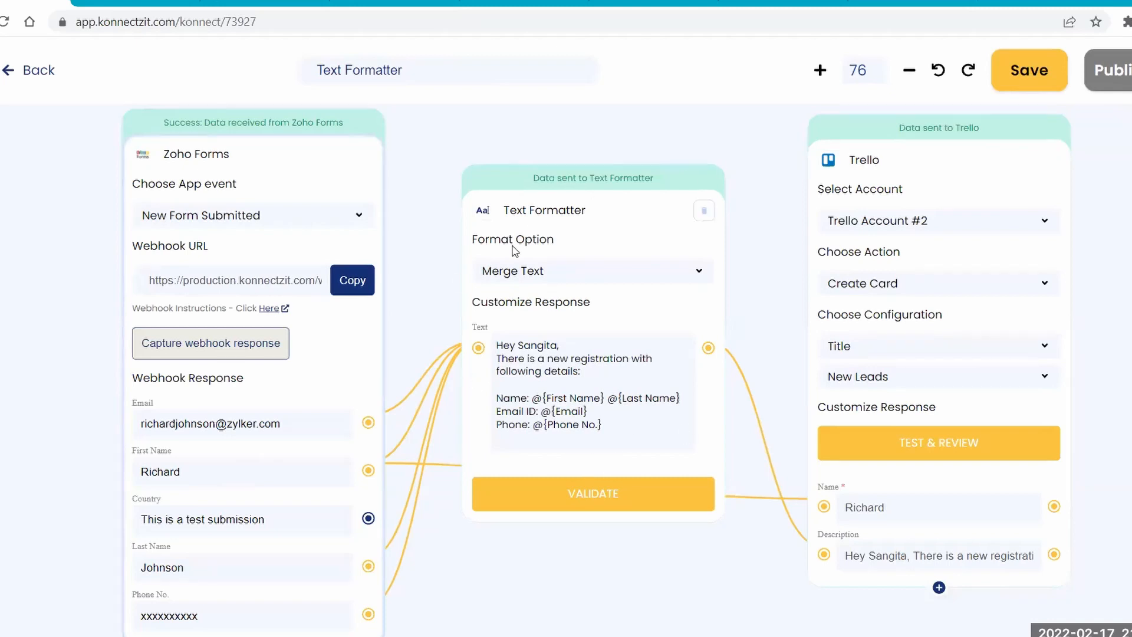
Switch to Zoho Forms and open the live Text Formatter form from My Forms.
click(319, 3)
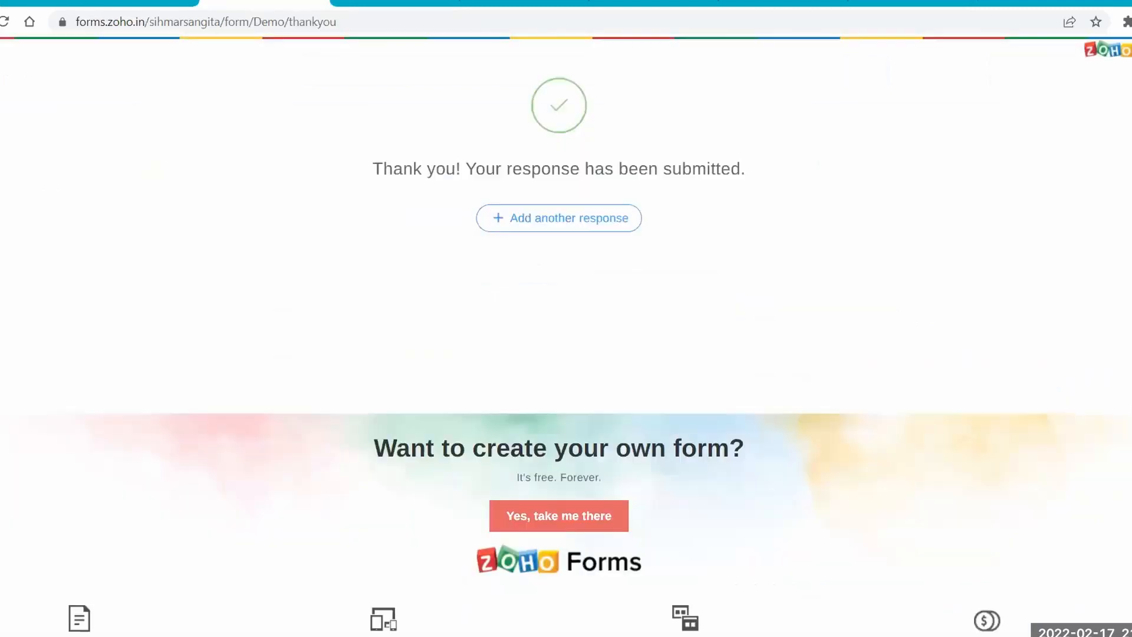
click(317, 2)
click(171, 2)
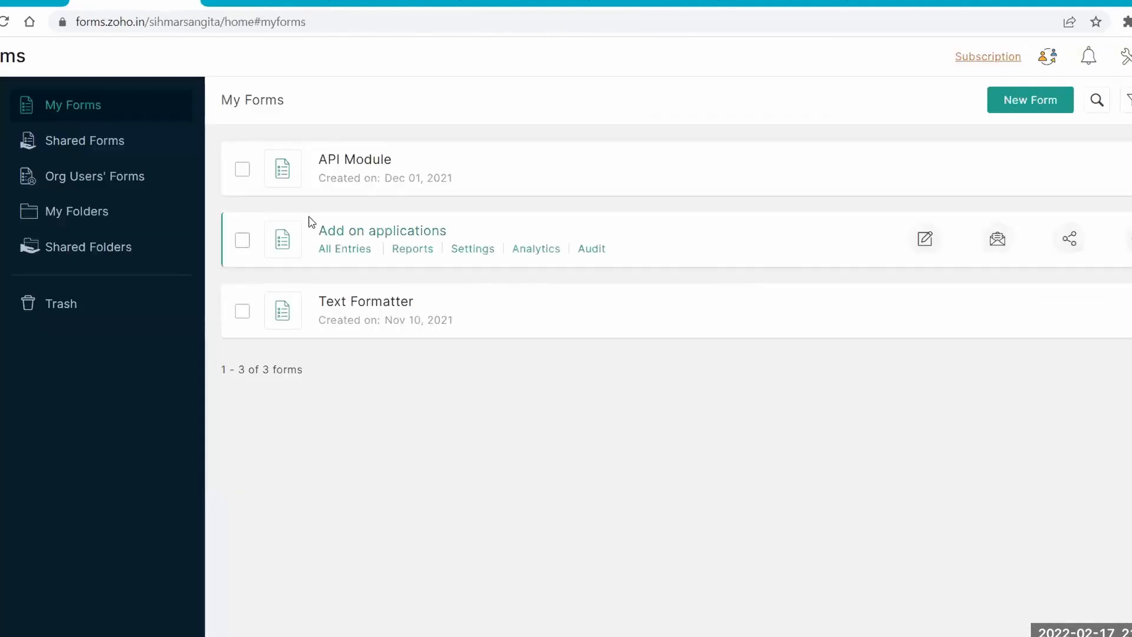
click(372, 301)
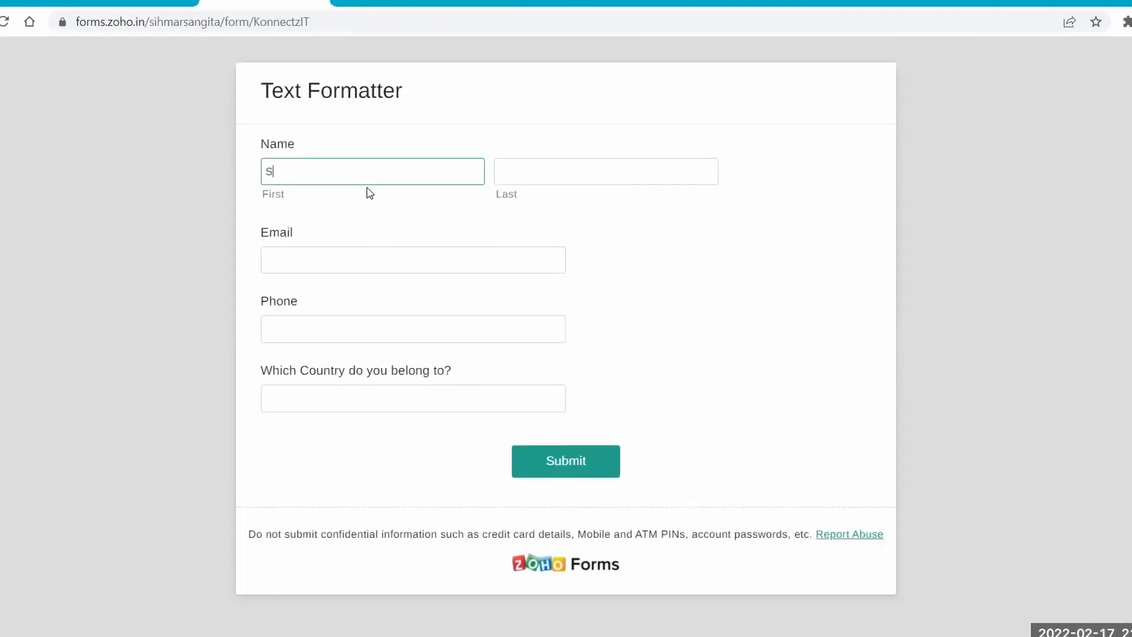
Fill in the form's first name, last name and e-mail address.
key(Tab)
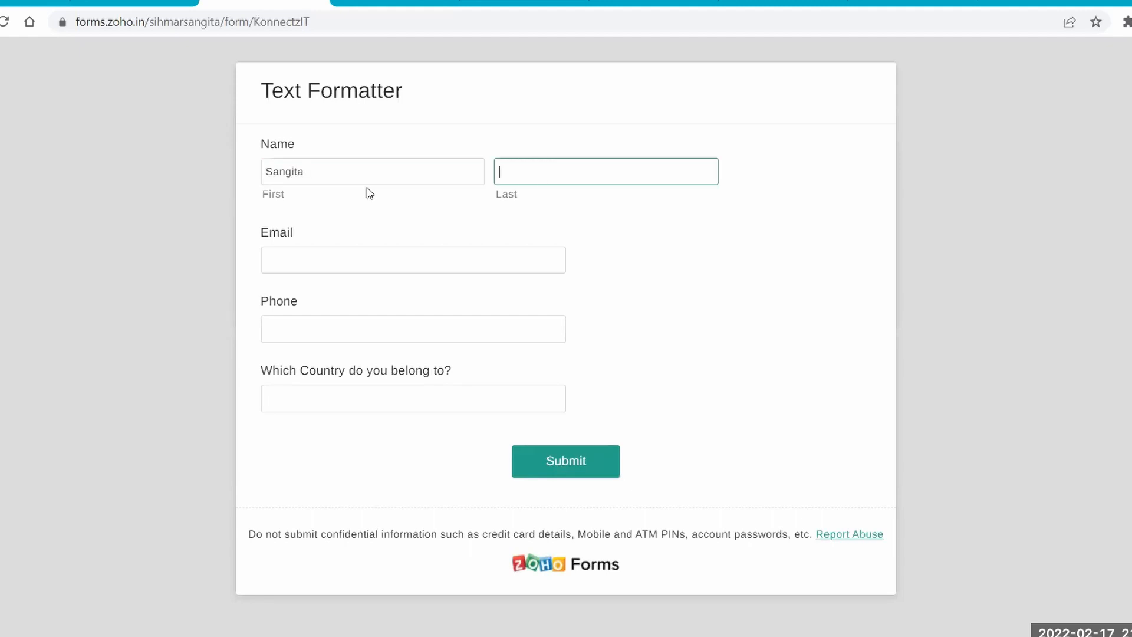
key(Tab)
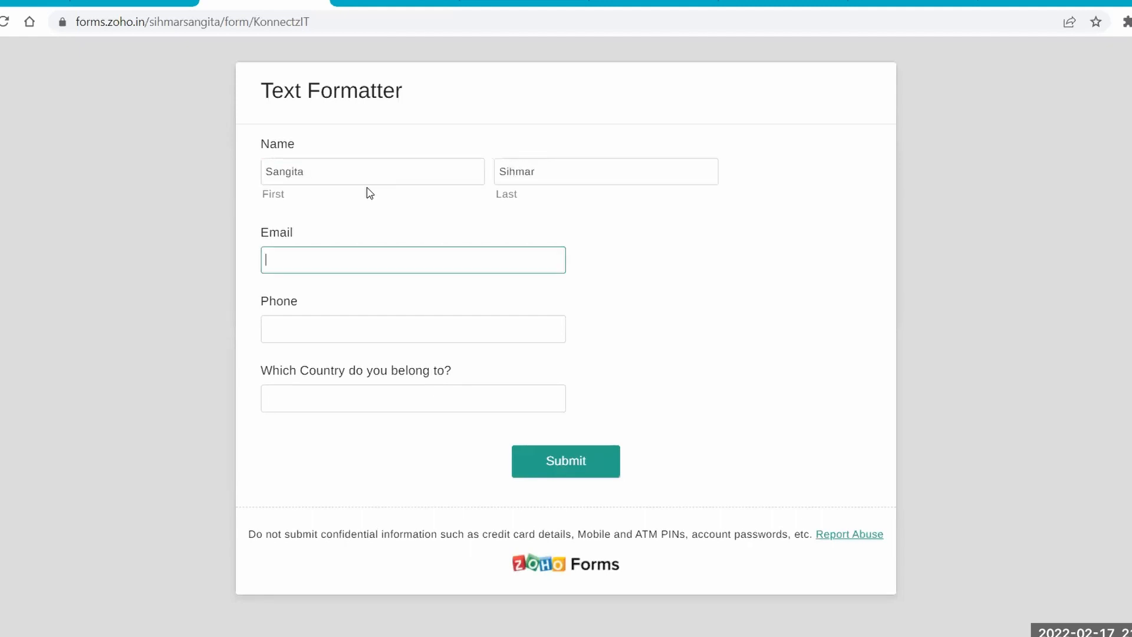
Fill in the phone number, enter India as the country and submit the form.
click(349, 332)
text(78655233)
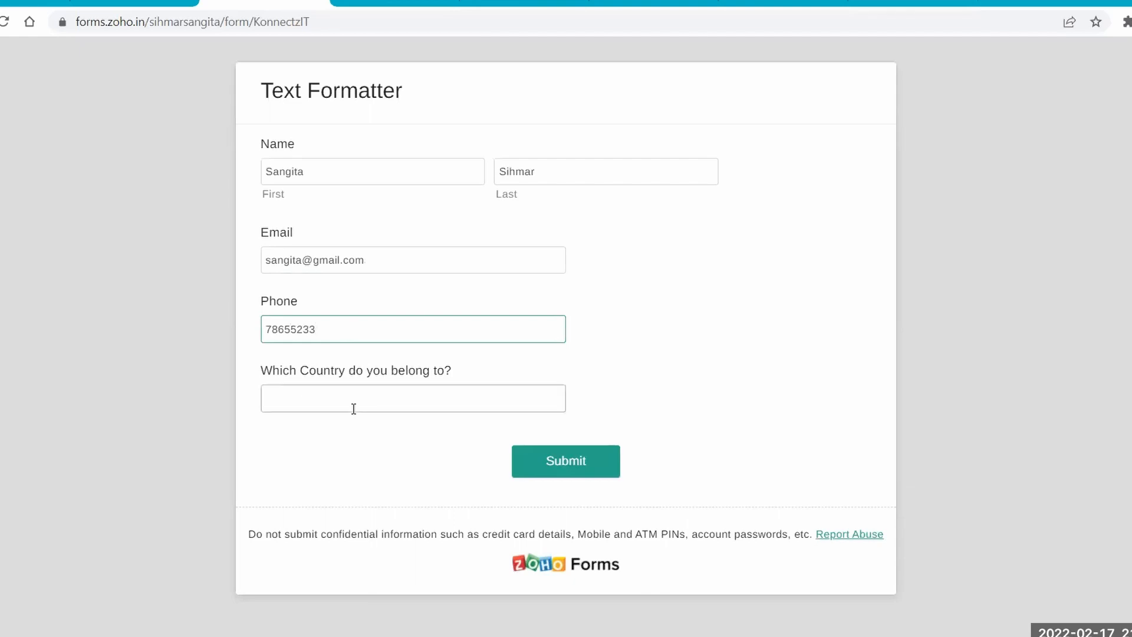
click(354, 408)
text(India)
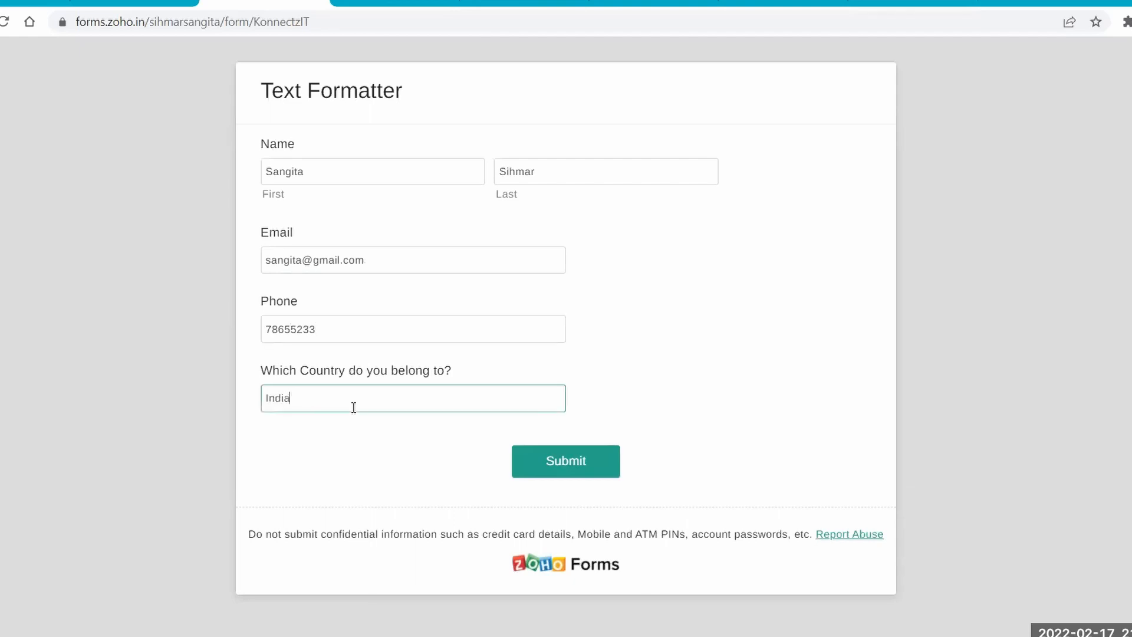
click(534, 455)
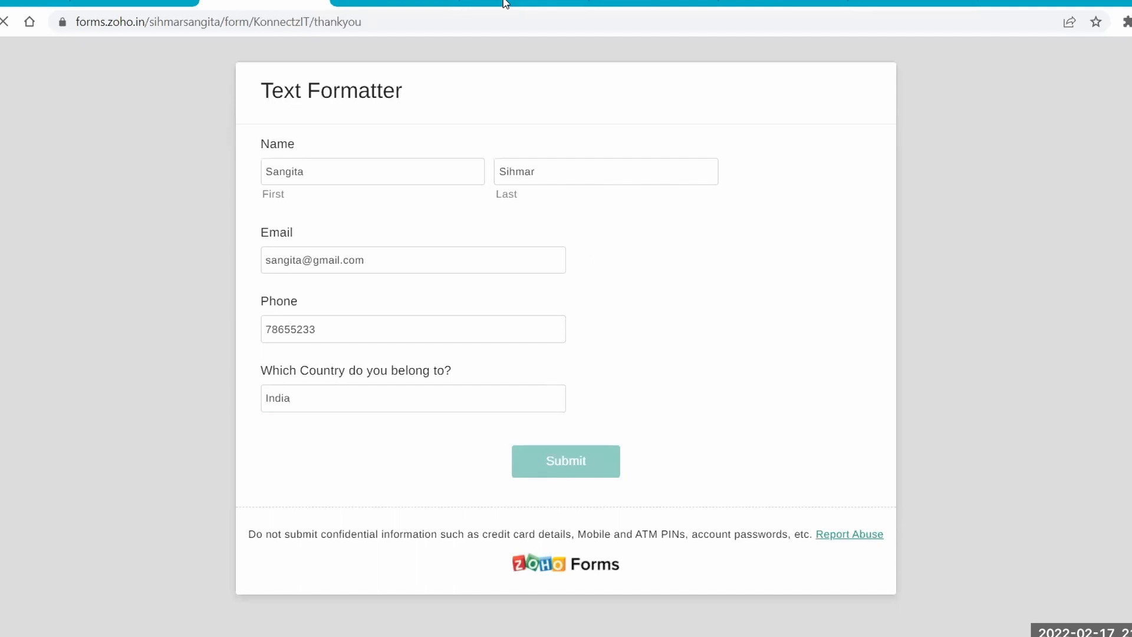
Return to the Text Formatter Konnect in KonnectzIT and review its Format Option choices, keeping Merge Text.
click(525, 2)
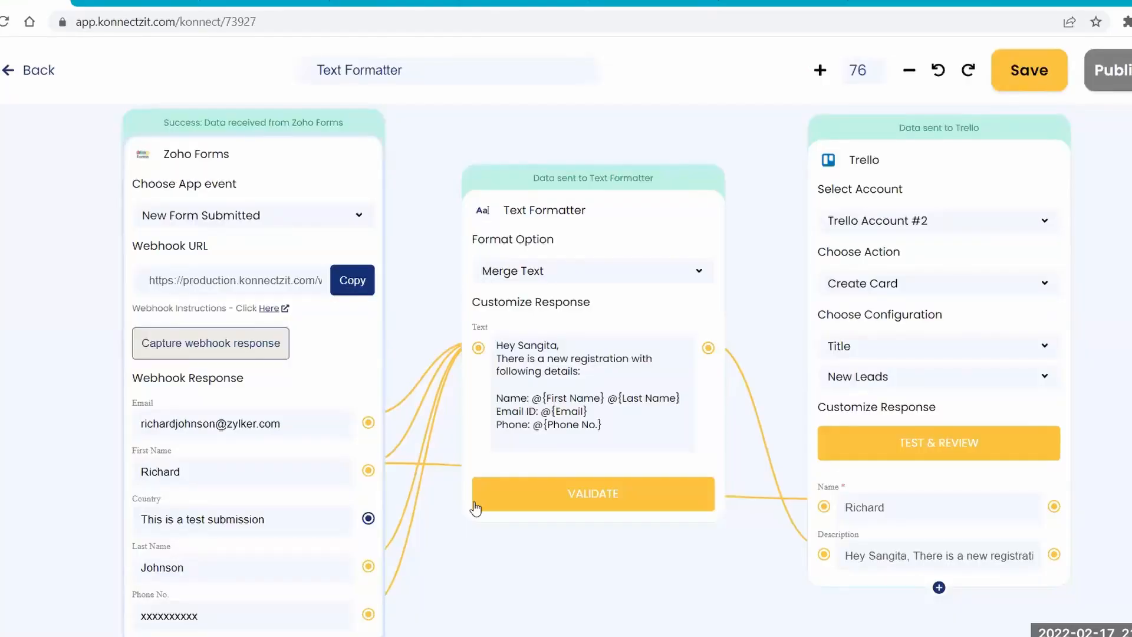
drag(474, 547, 441, 544)
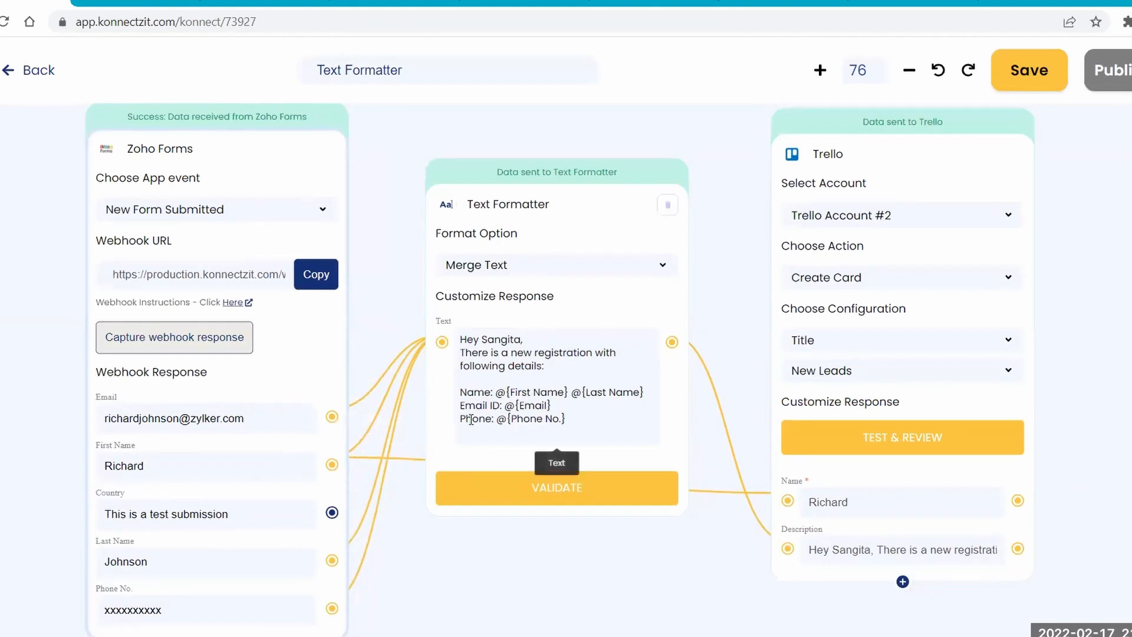
click(484, 264)
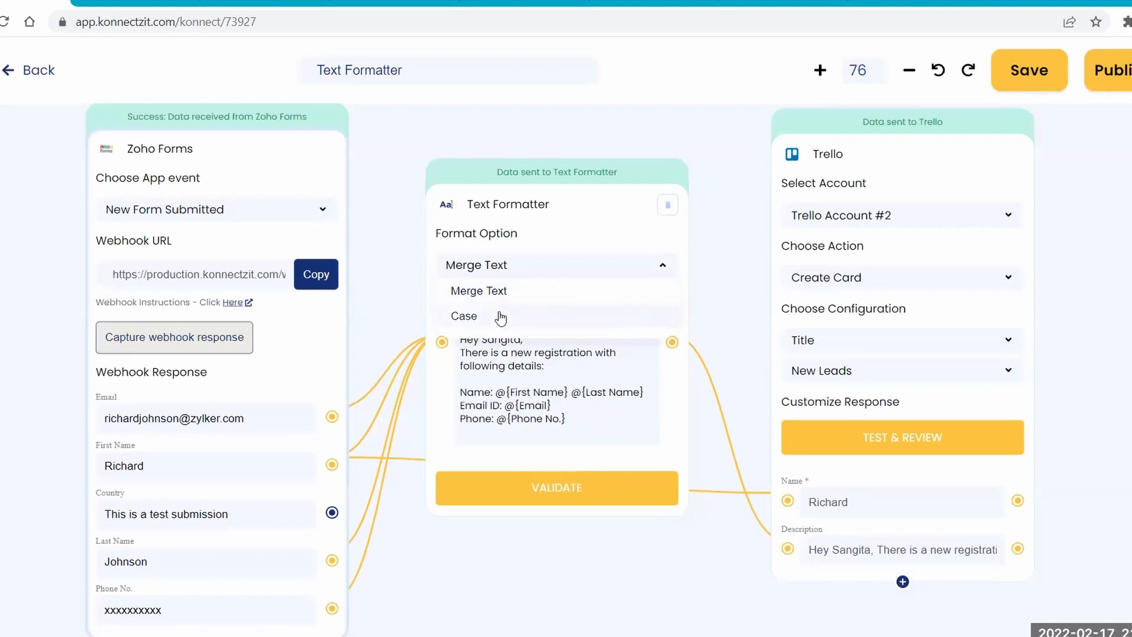
click(498, 270)
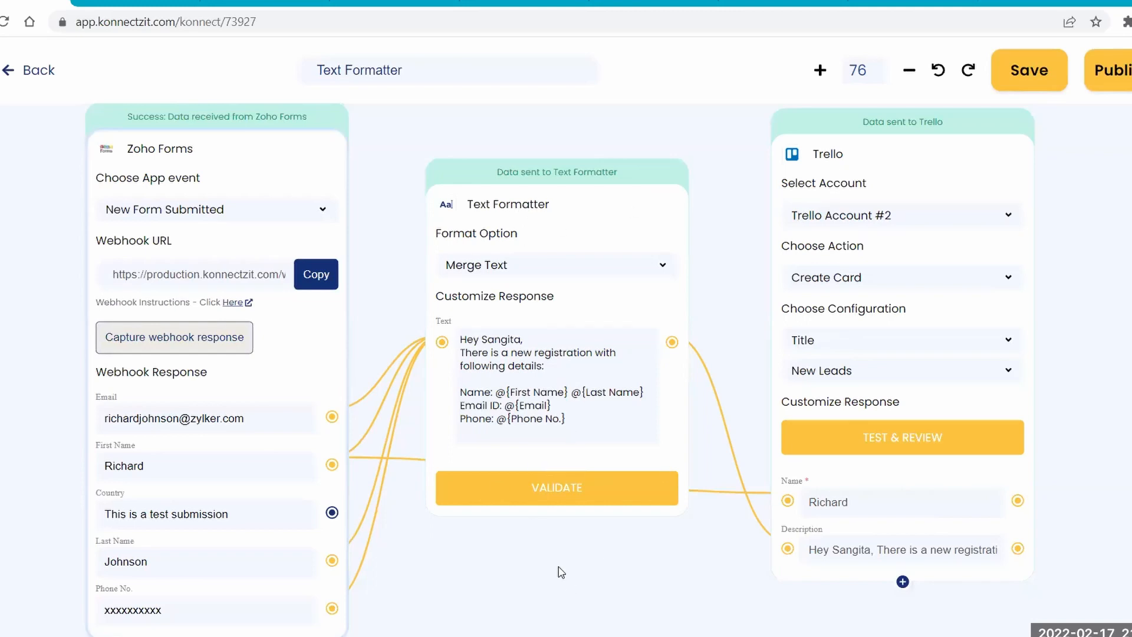
Search the apps for "text split" and place a TextSplitter block on the canvas just below the Text Formatter.
scroll(561, 572, down, 5)
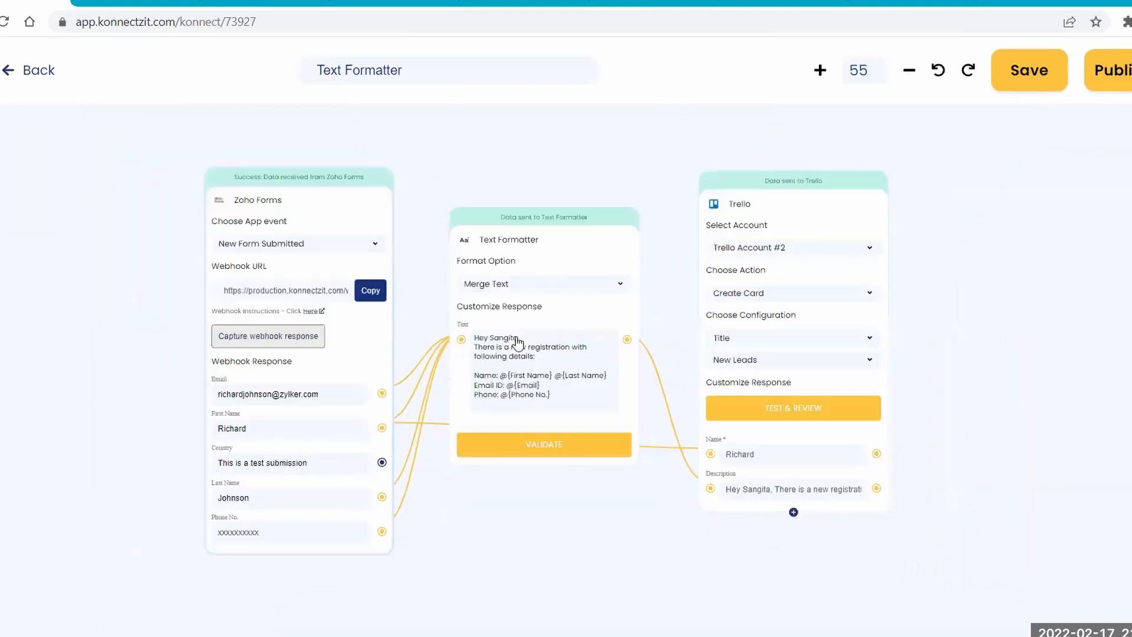
drag(560, 572, 513, 318)
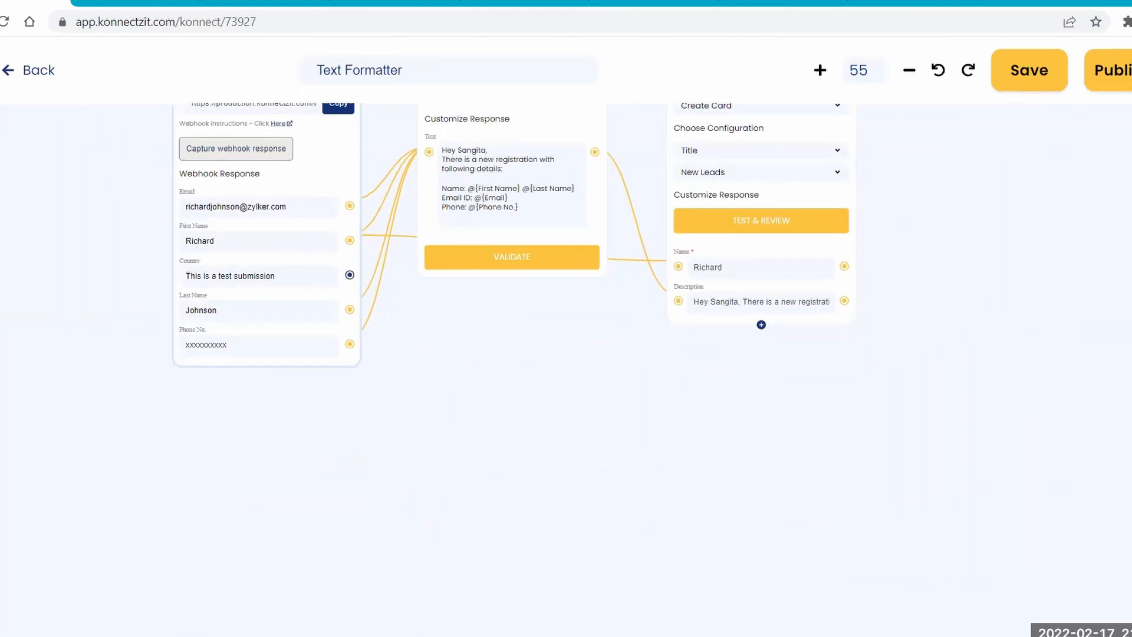
click(125, 194)
click(20, 139)
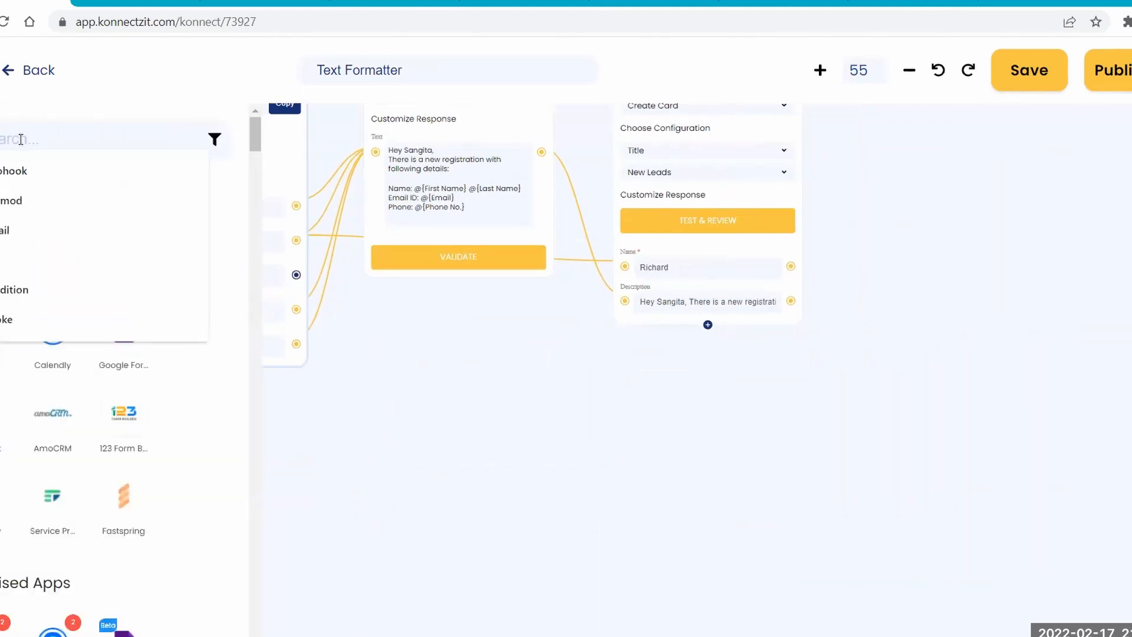
text(text spli)
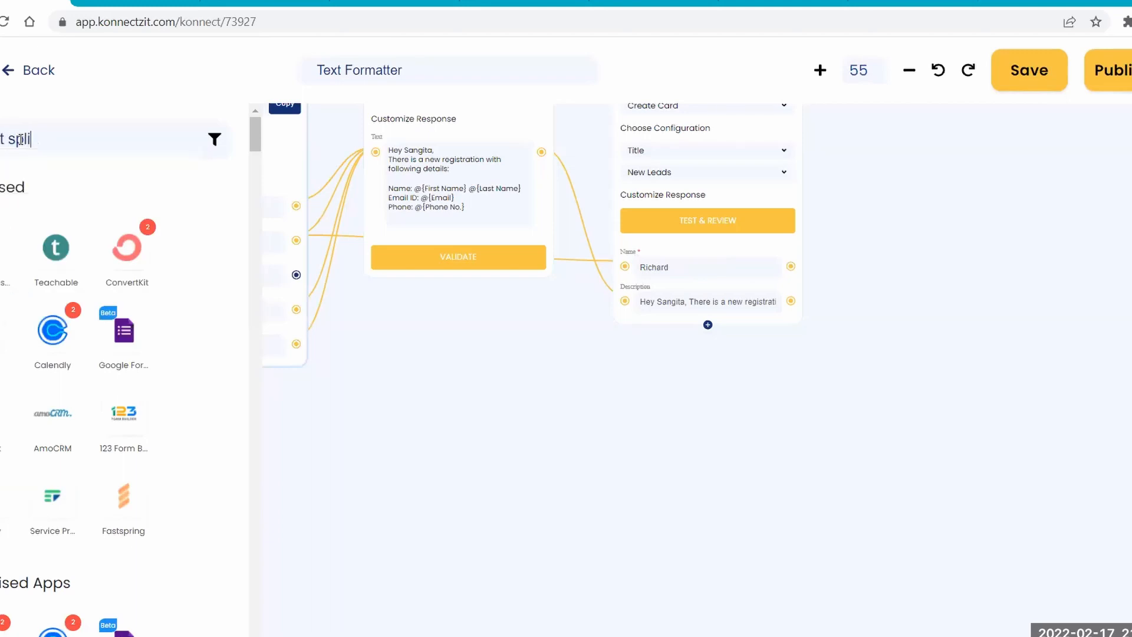
text(t)
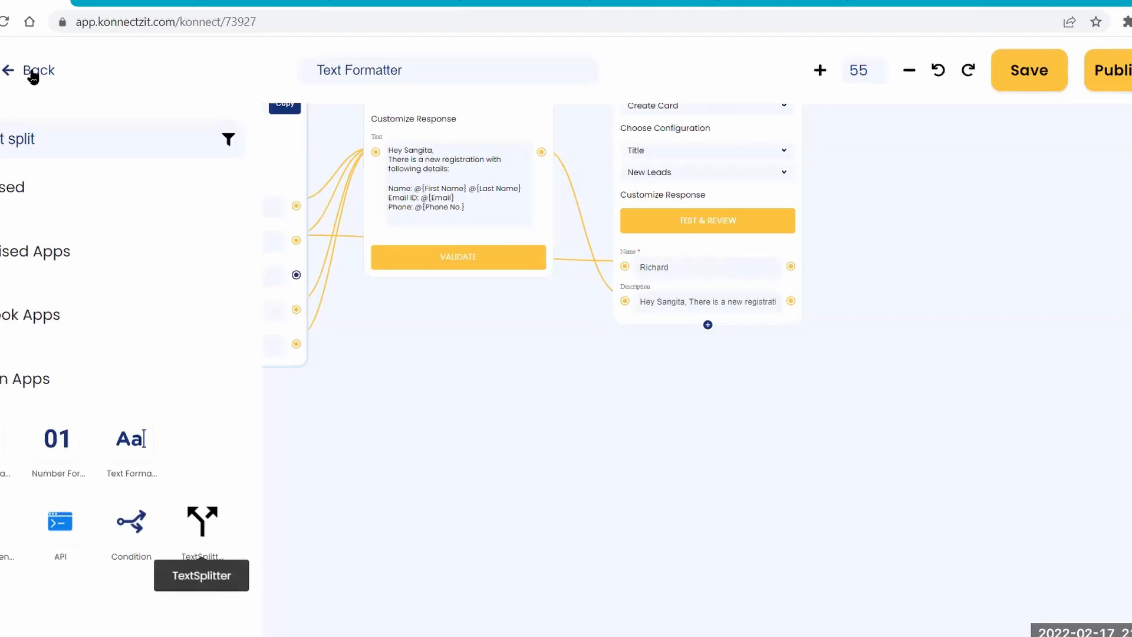
drag(202, 521, 421, 330)
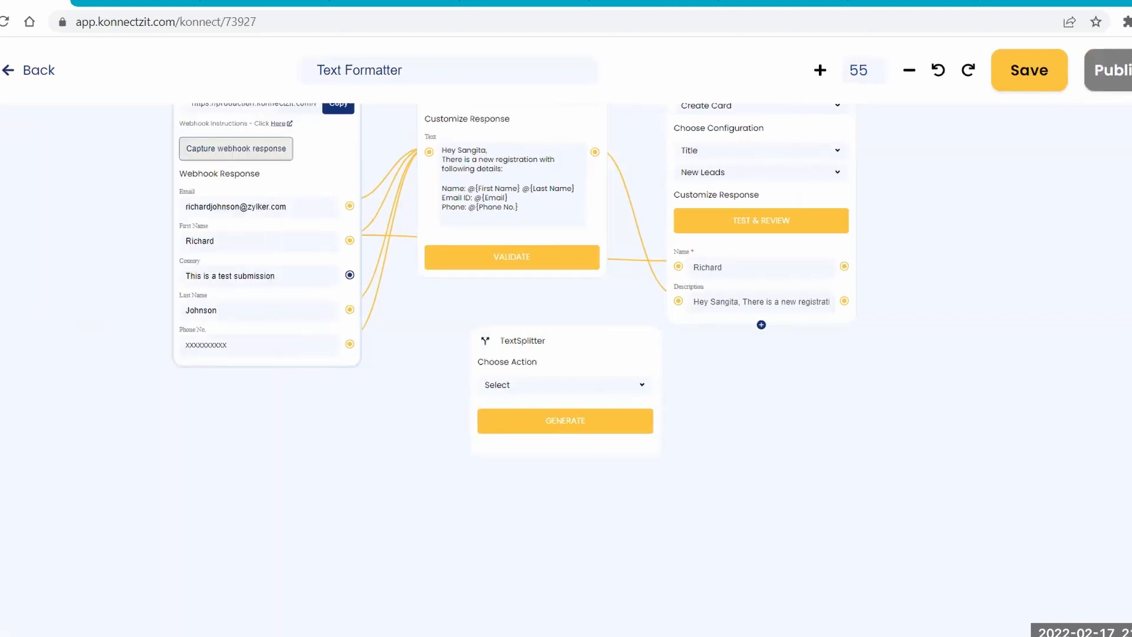
drag(578, 343, 502, 292)
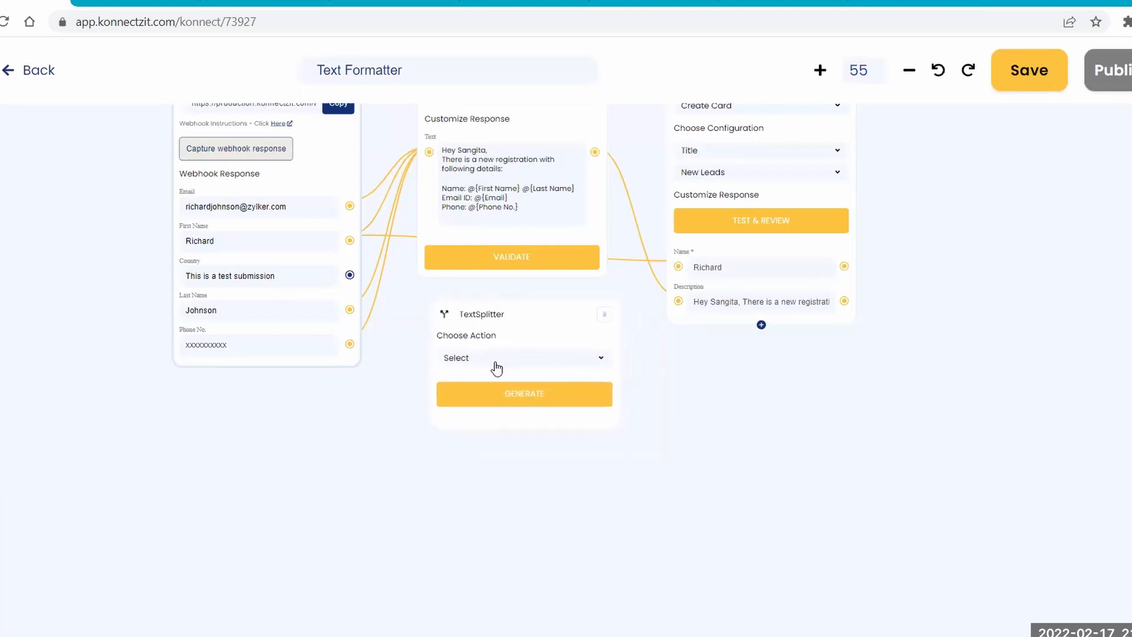
Set the TextSplitter to Split Text with Segment Index All, and map the Zoho Forms Country response to its Text field.
click(497, 368)
click(486, 388)
click(490, 448)
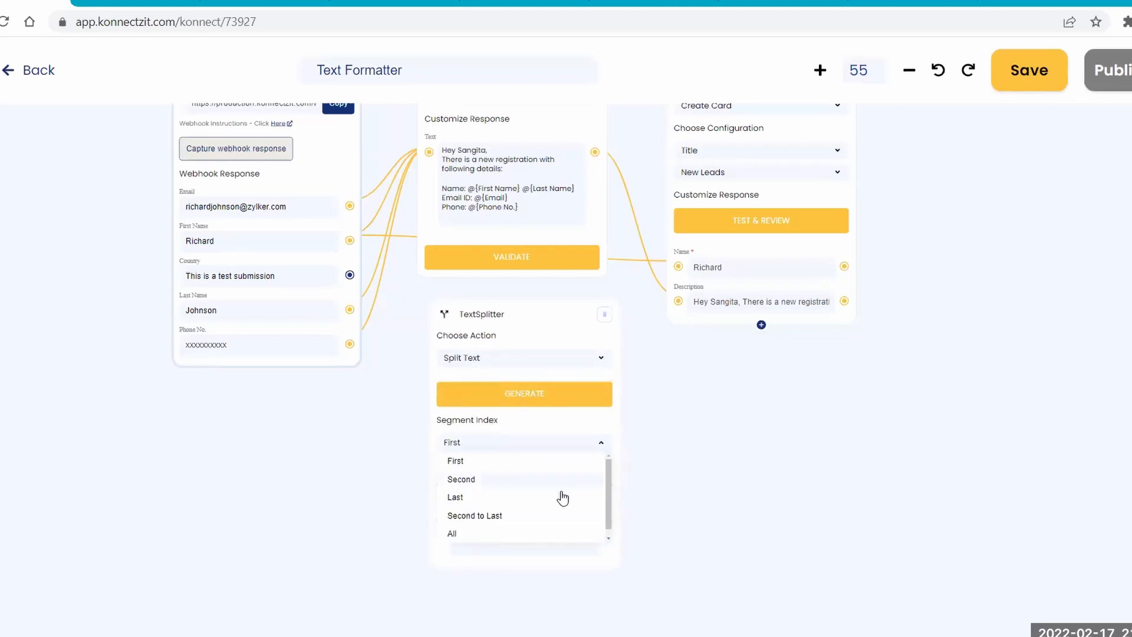
click(469, 533)
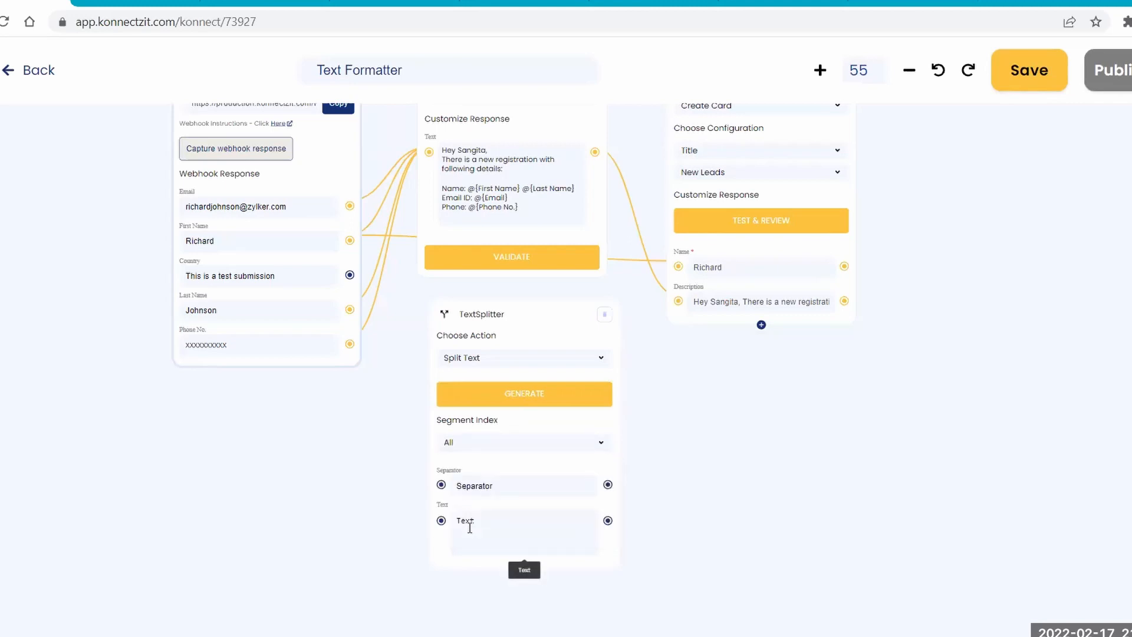
drag(371, 311, 442, 522)
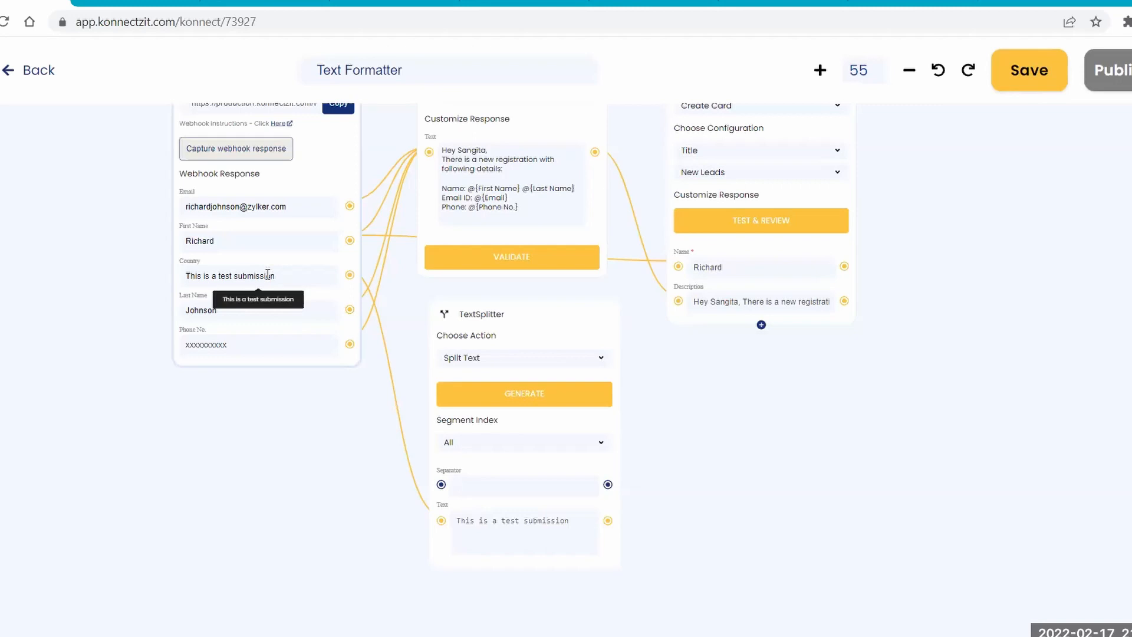
Generate the split of the Country text and add result segments 0 to 4 to the TextSplitter block.
click(530, 398)
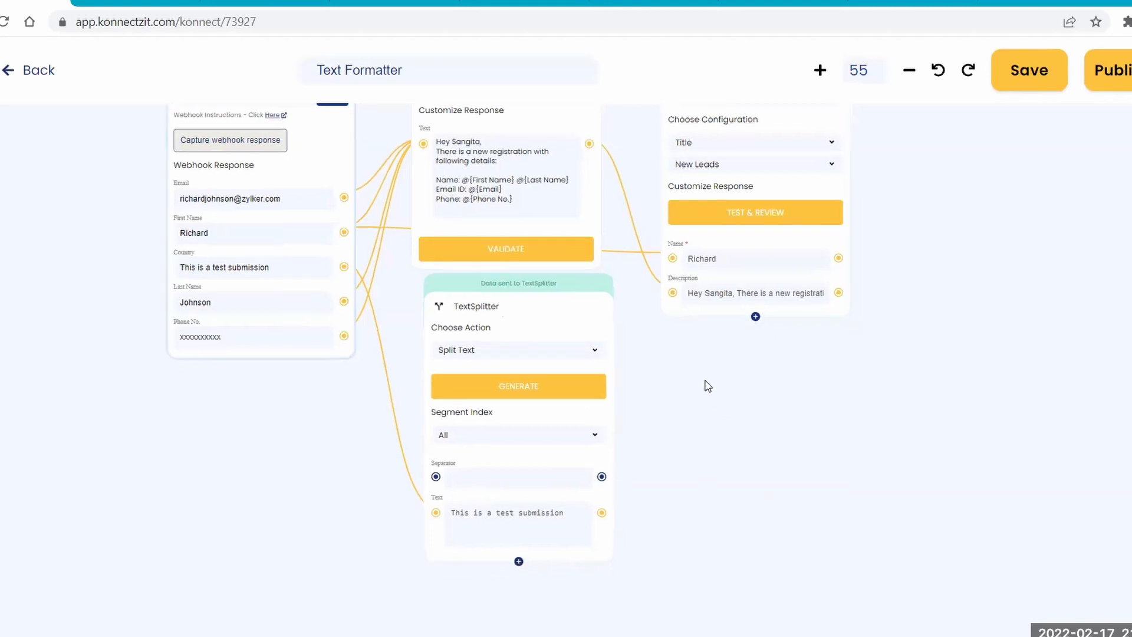
click(488, 522)
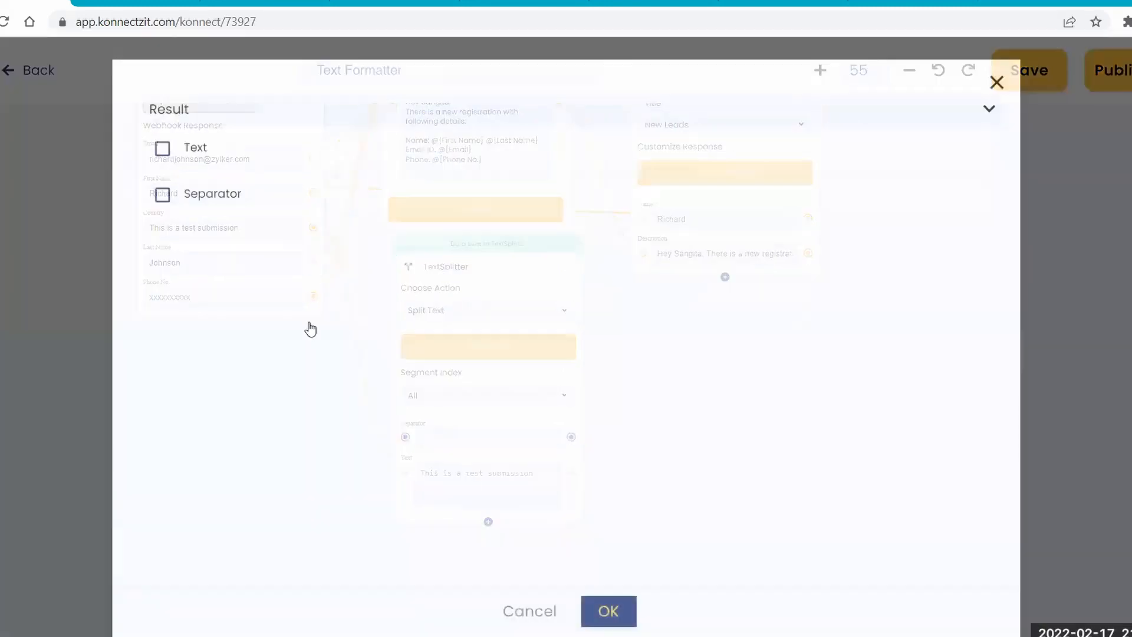
click(154, 112)
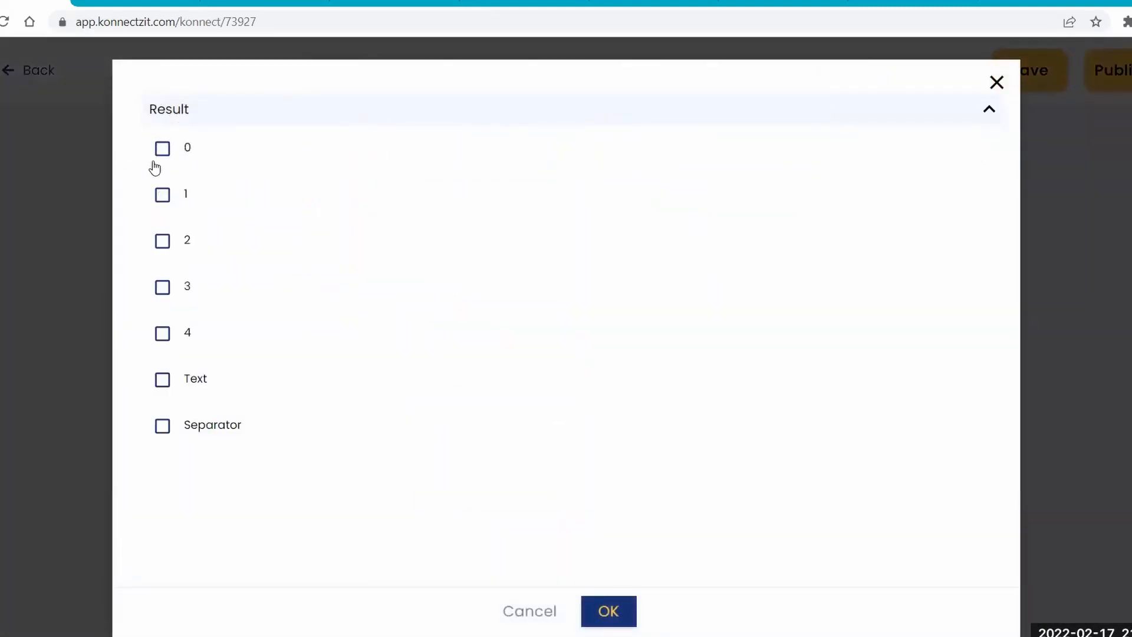
click(161, 150)
click(162, 198)
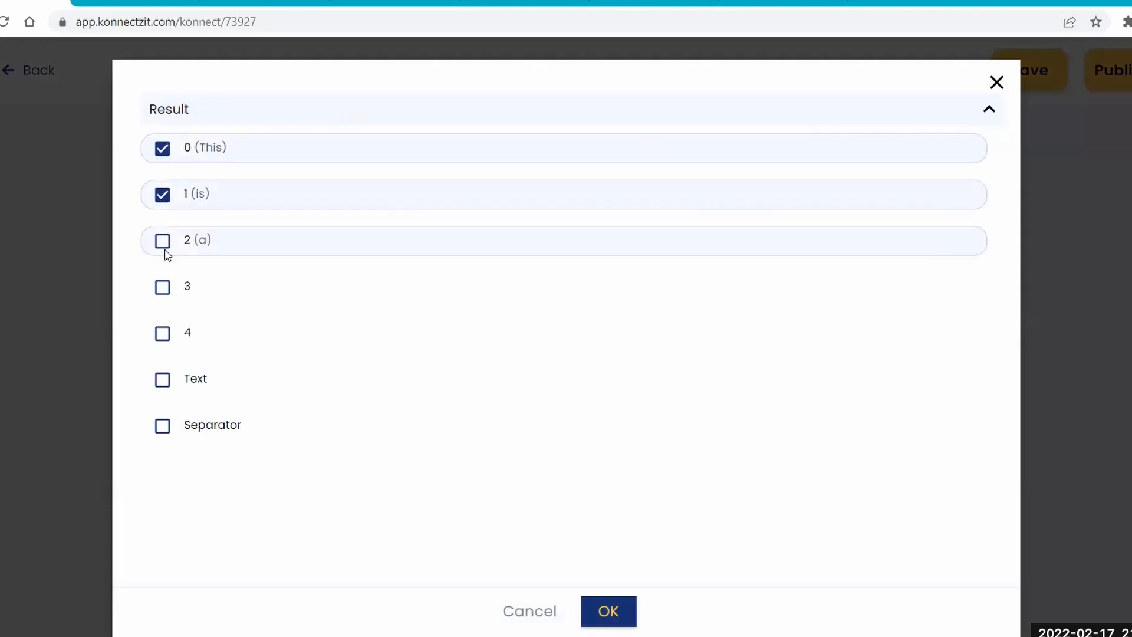
click(162, 242)
click(163, 290)
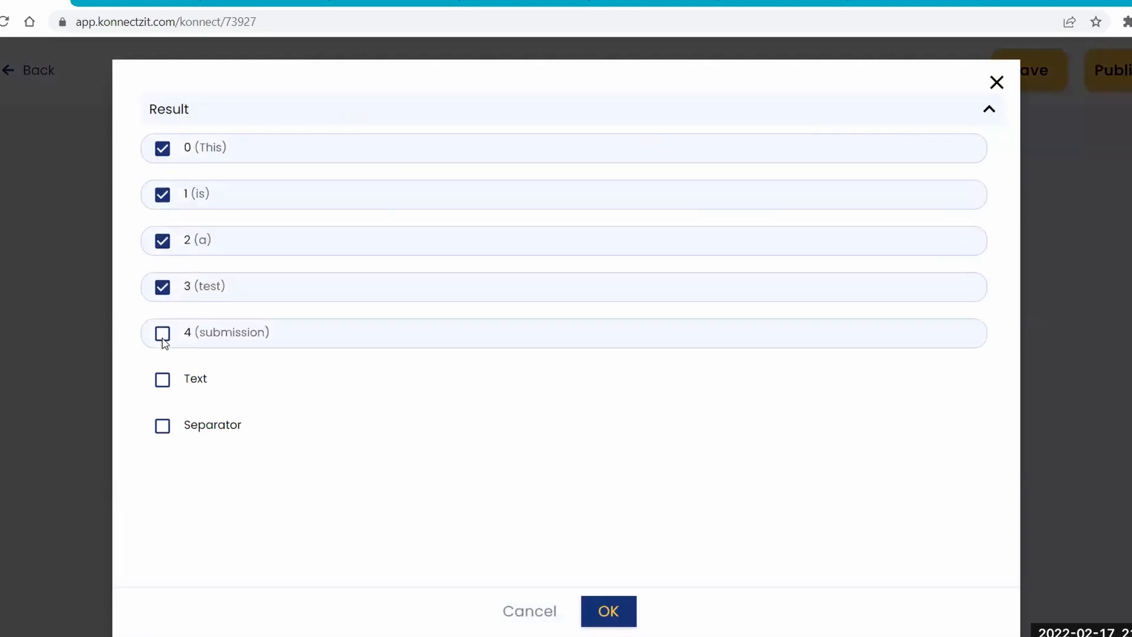
click(163, 340)
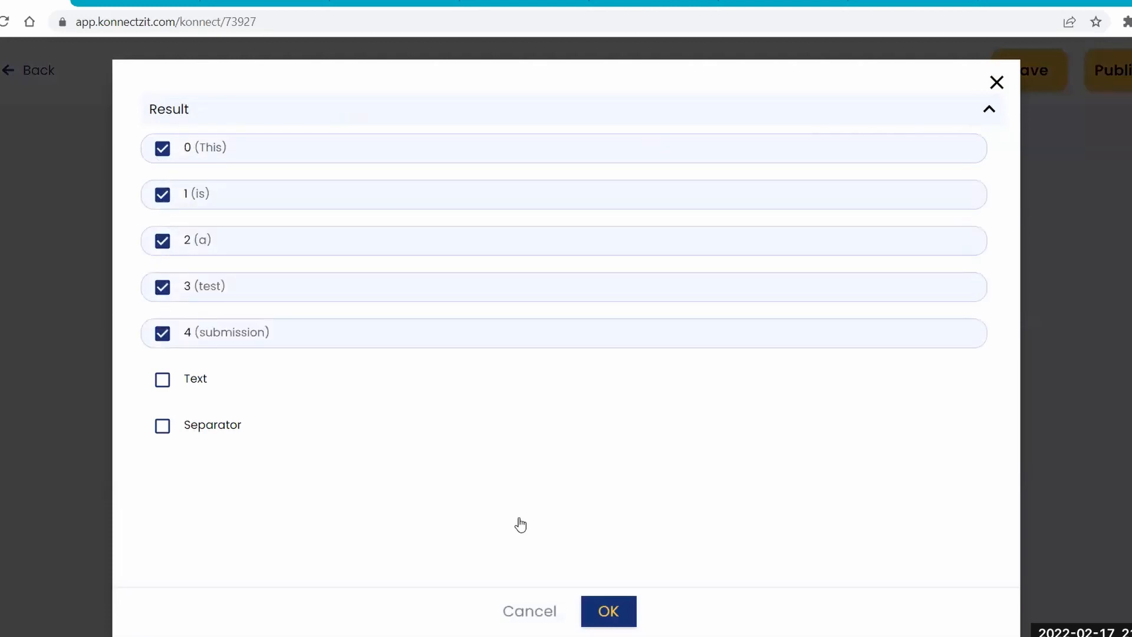
click(660, 590)
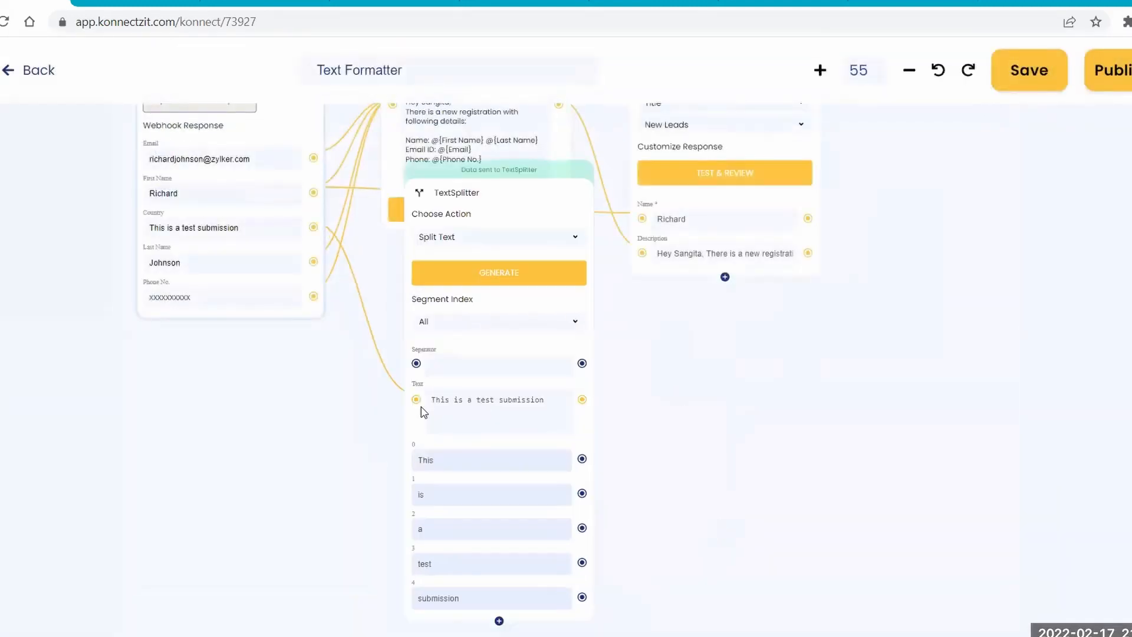
Remove the Country mapping from the TextSplitter, reselect Split Text and map the Zoho Forms Email response to its Text field.
scroll(616, 375, up, 1)
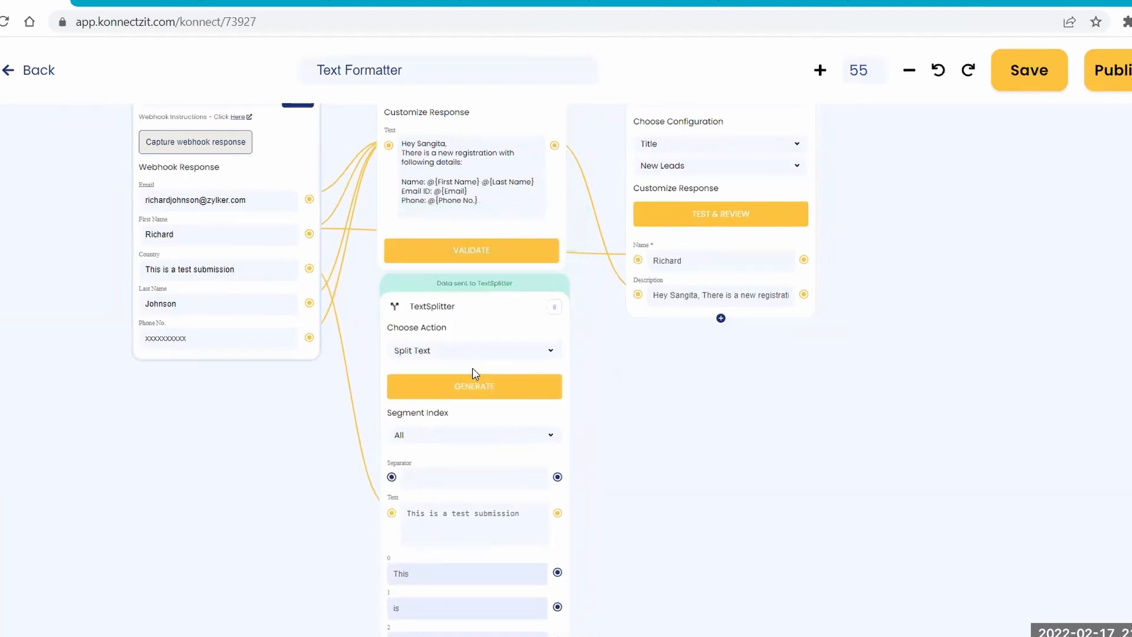
click(340, 318)
drag(309, 200, 443, 343)
click(448, 353)
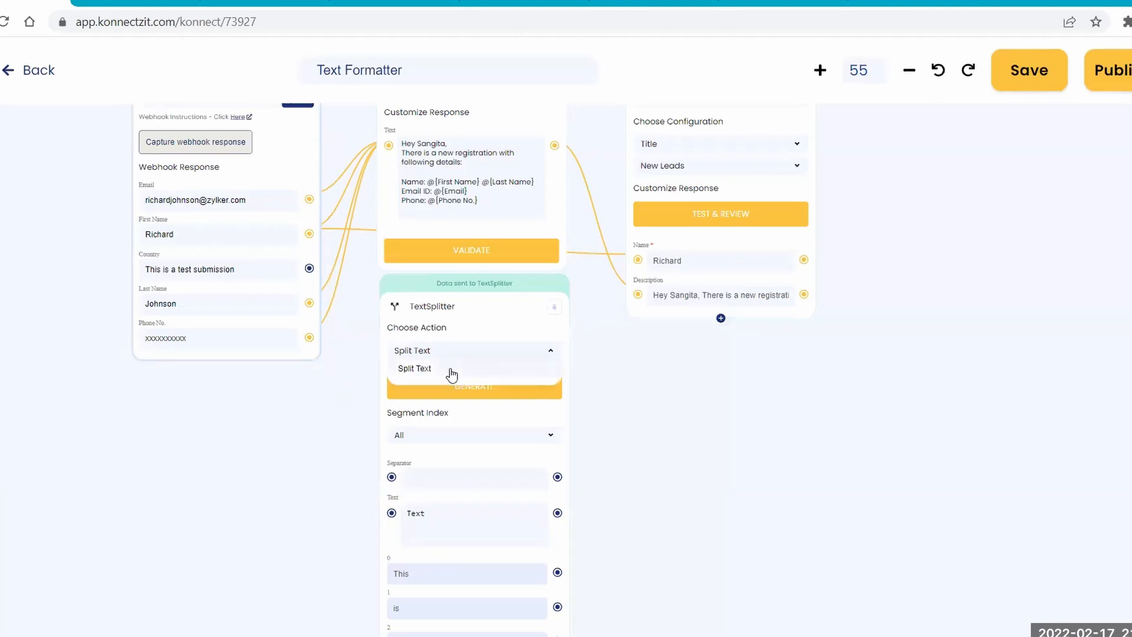
click(451, 370)
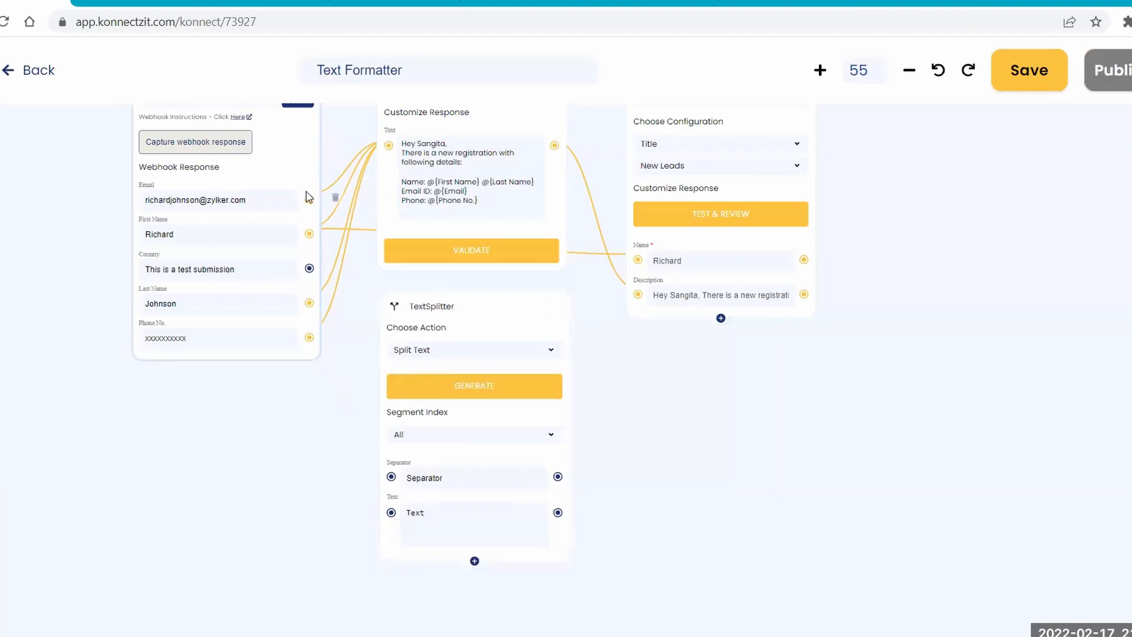
drag(307, 205, 392, 516)
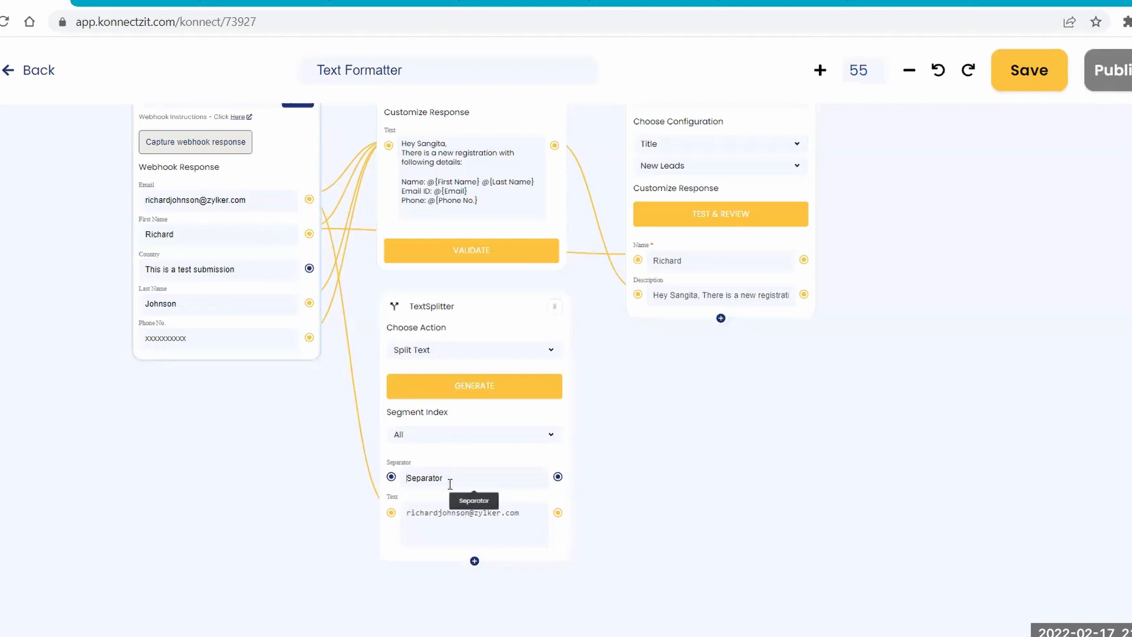
Set the TextSplitter's separator to @, generate the split and add result segments 0 and 1 to the block.
text(@)
click(468, 387)
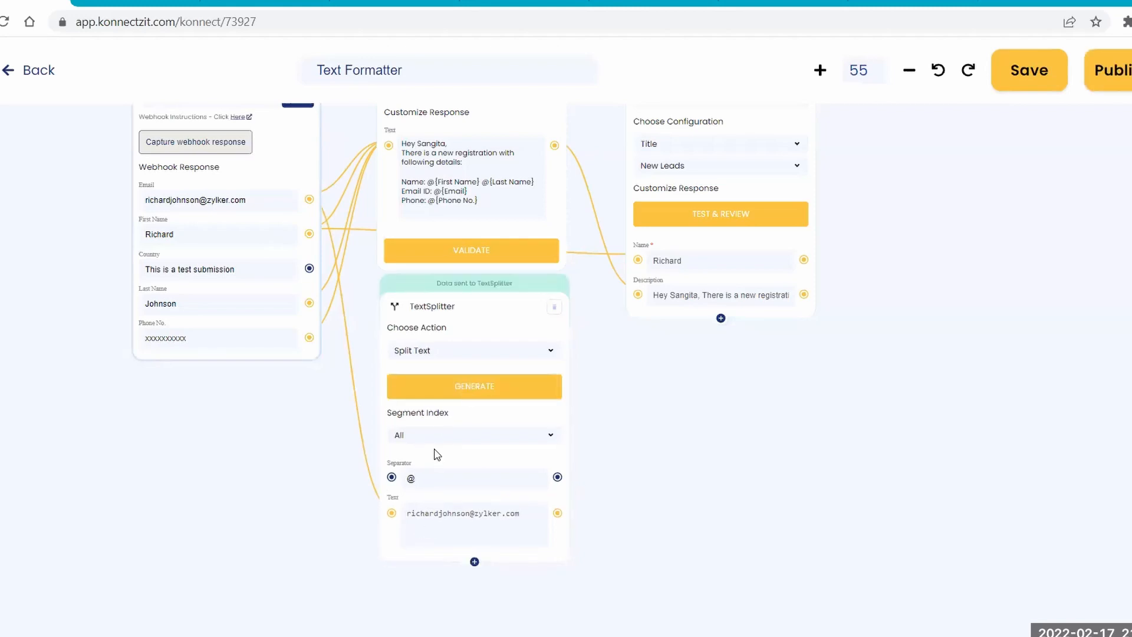
click(474, 563)
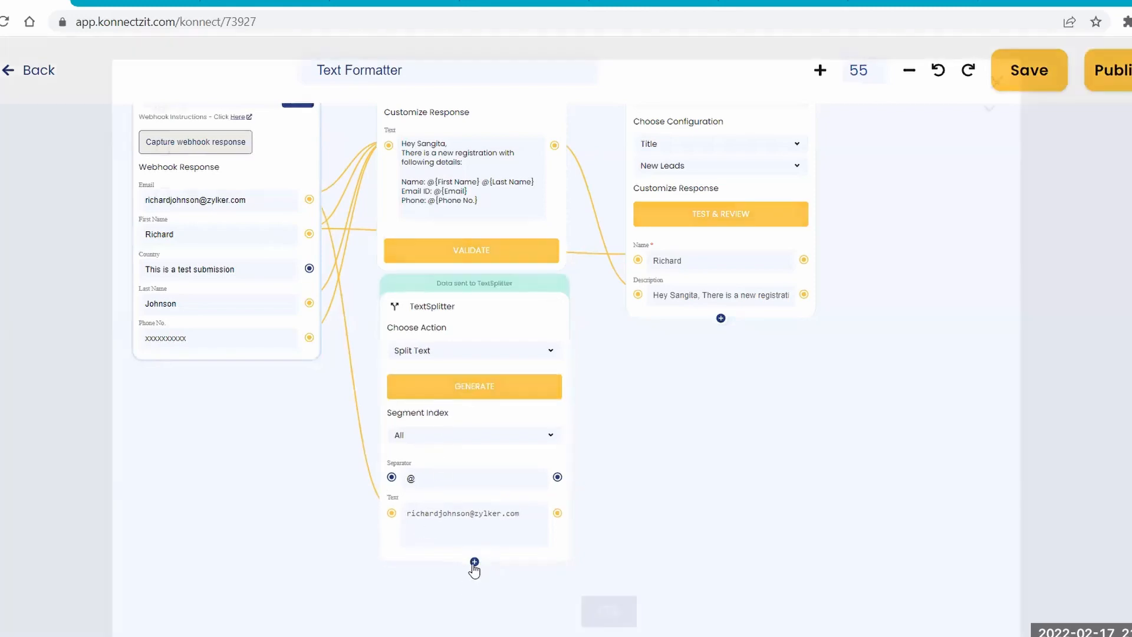
click(177, 108)
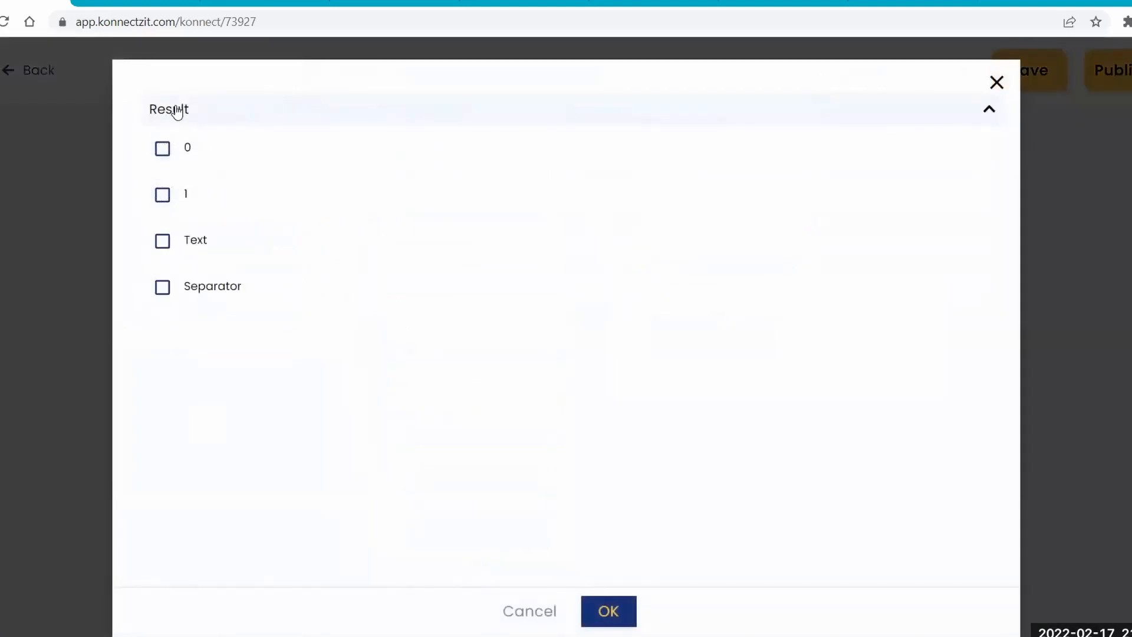
click(162, 148)
click(163, 195)
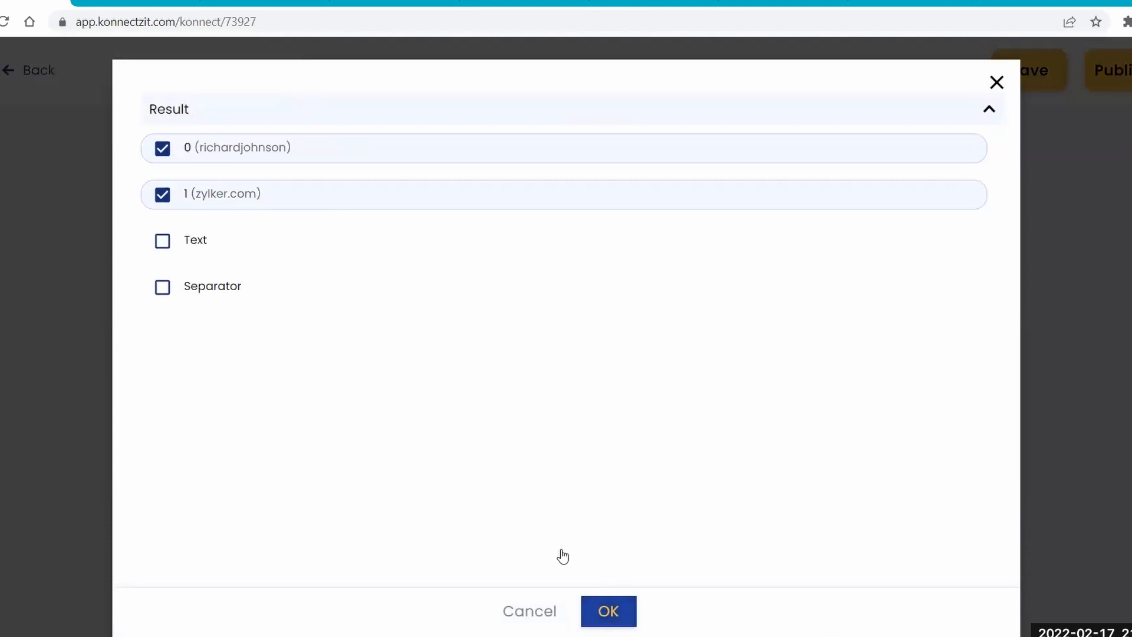
click(609, 611)
Move the TextSplitter slightly down and the Text Formatter slightly up to leave more space between the two blocks.
drag(611, 526, 618, 421)
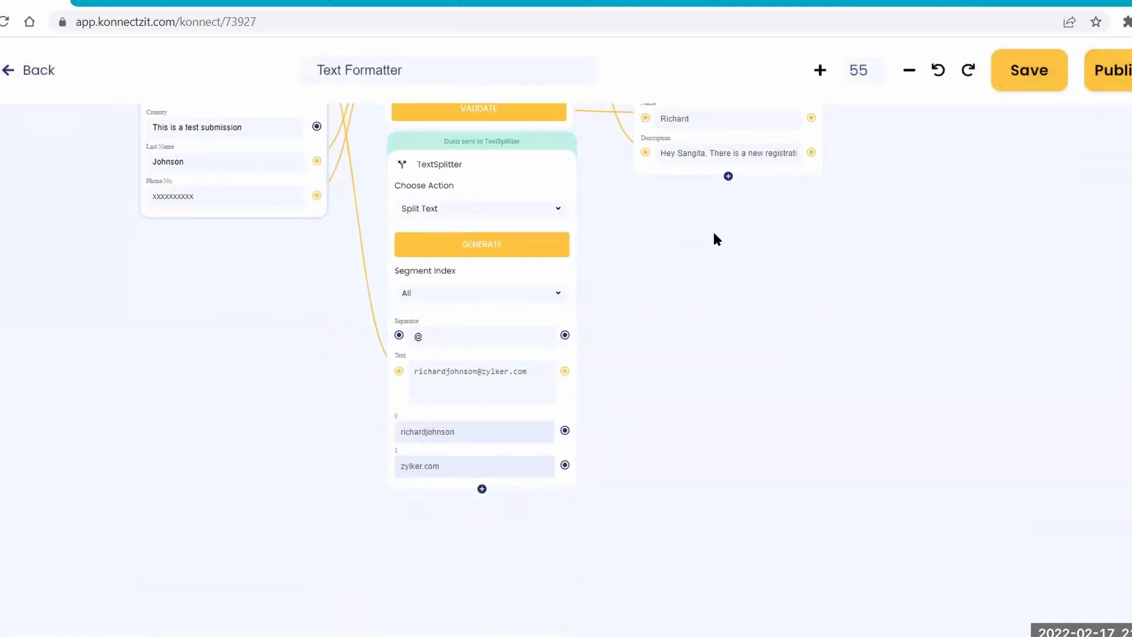
drag(715, 238, 765, 345)
drag(780, 414, 782, 497)
drag(581, 439, 582, 454)
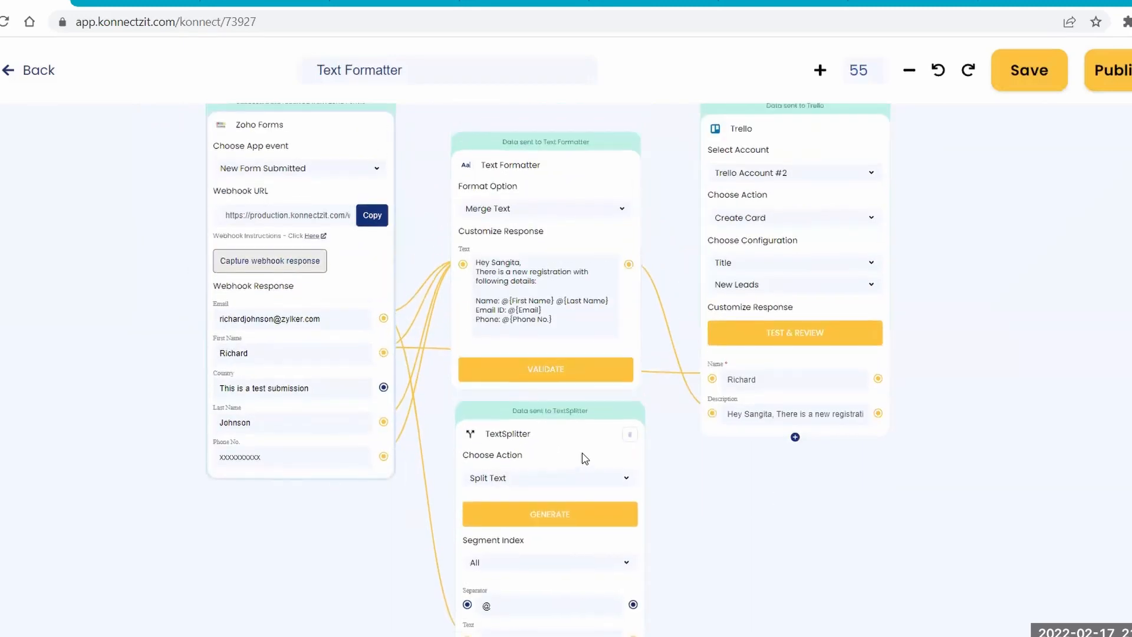
drag(550, 158, 555, 147)
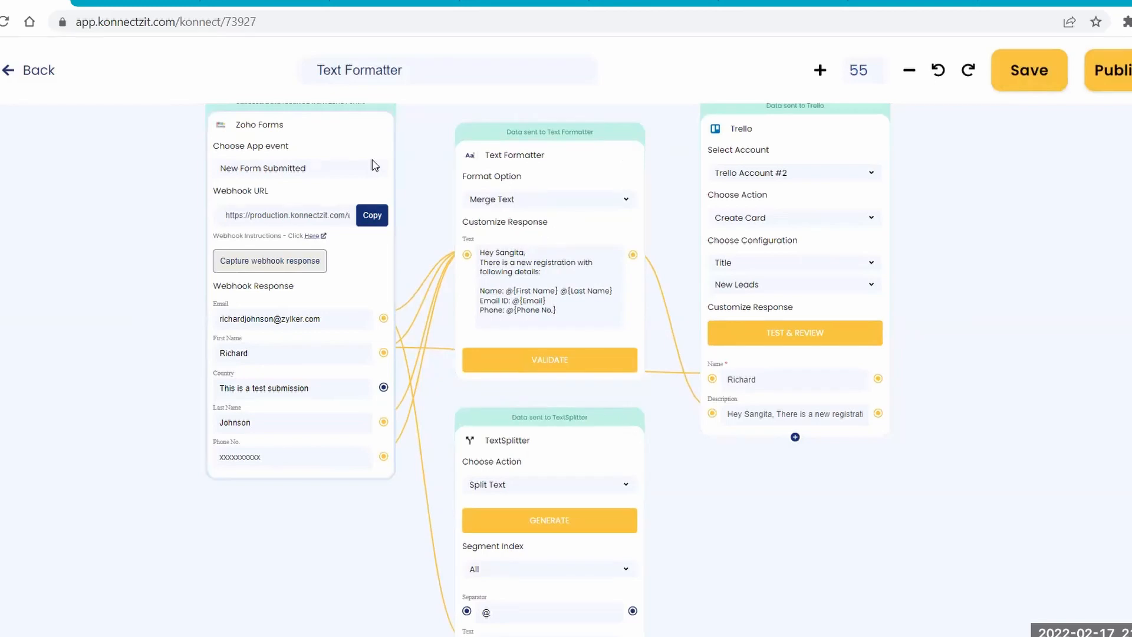
Switch to Trello and open the lower card in the New Leads list to examine the merged registration details in its description.
click(524, 2)
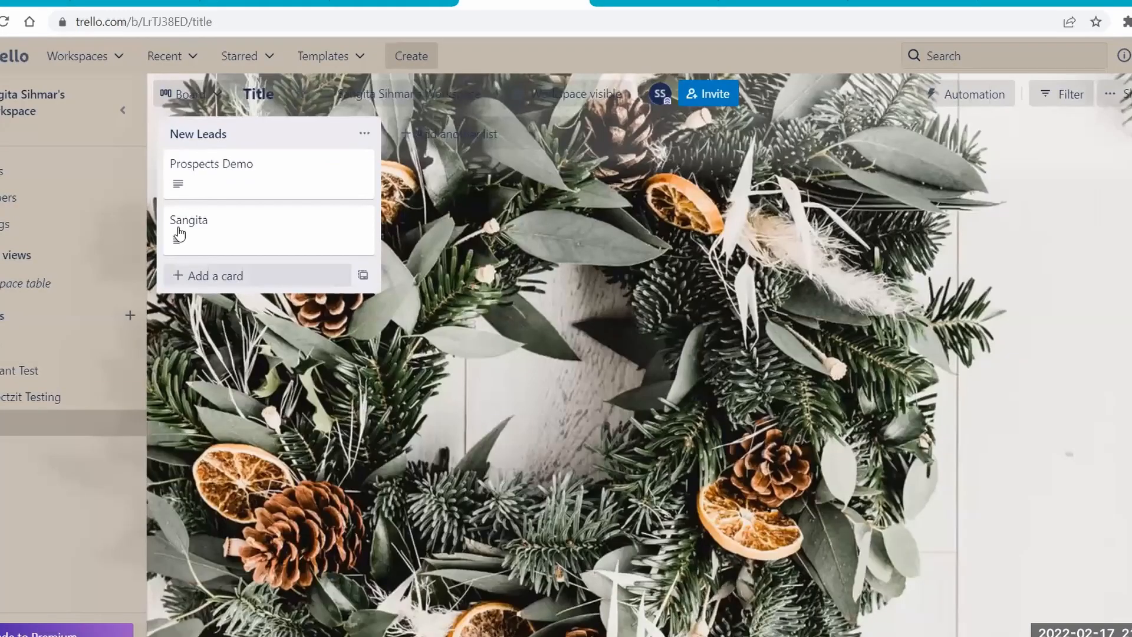
click(180, 227)
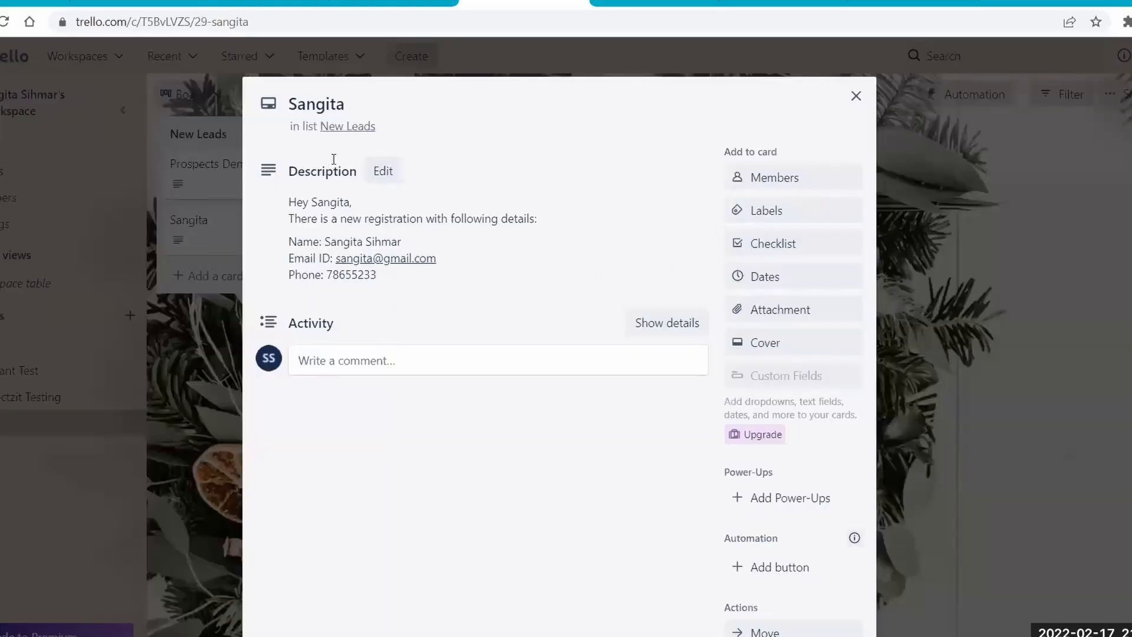
drag(284, 242, 388, 290)
click(301, 278)
Return to KonnectzIT, leave the Text Formatter Konnect and start creating a new Konnect.
click(32, 2)
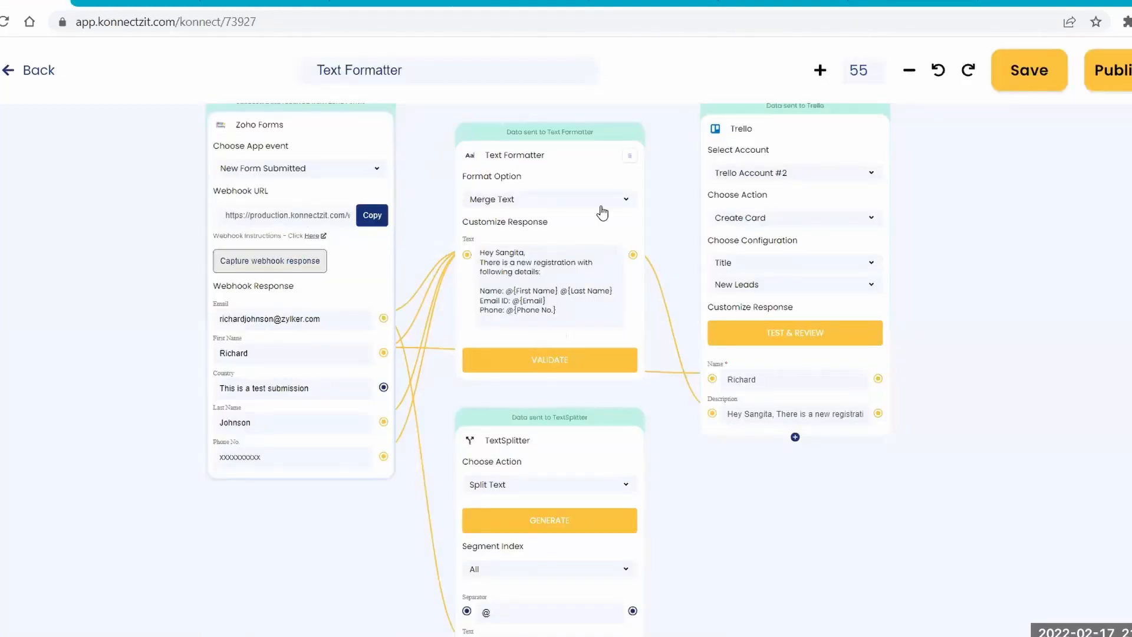
click(33, 73)
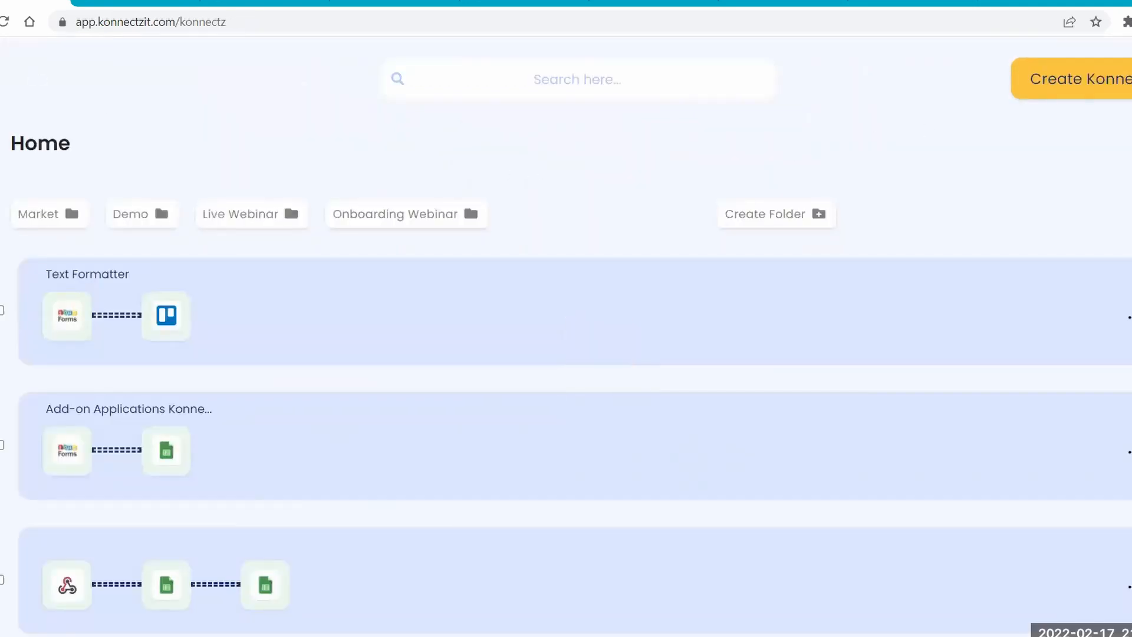
click(1092, 93)
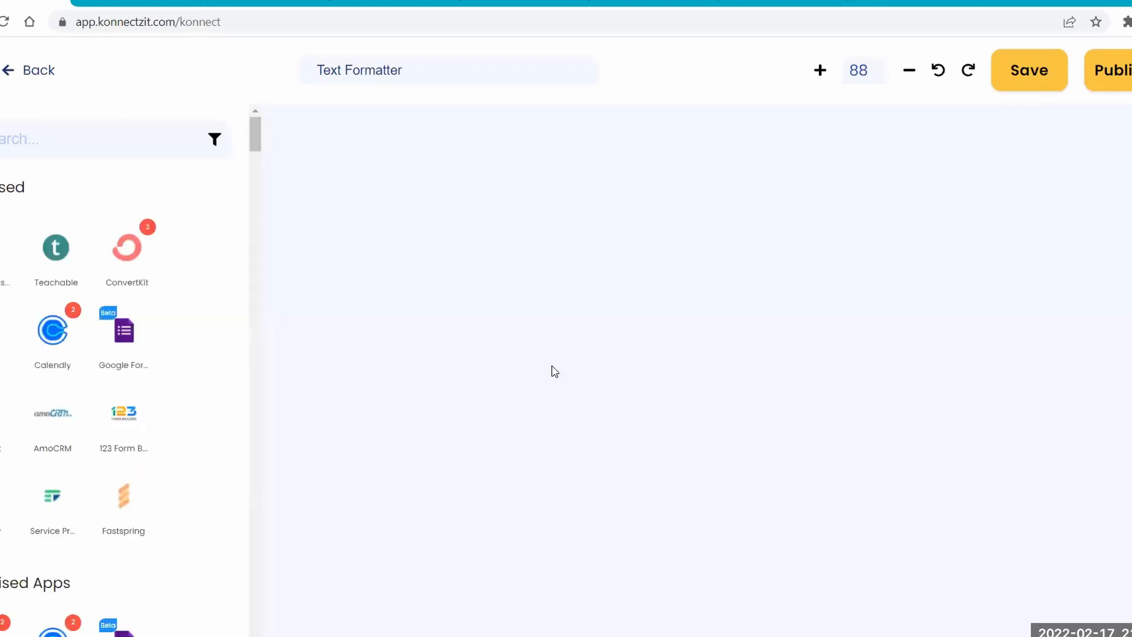
Search the apps for "webhook" and place a Webhook block on the canvas.
scroll(430, 276, down, 3)
click(59, 143)
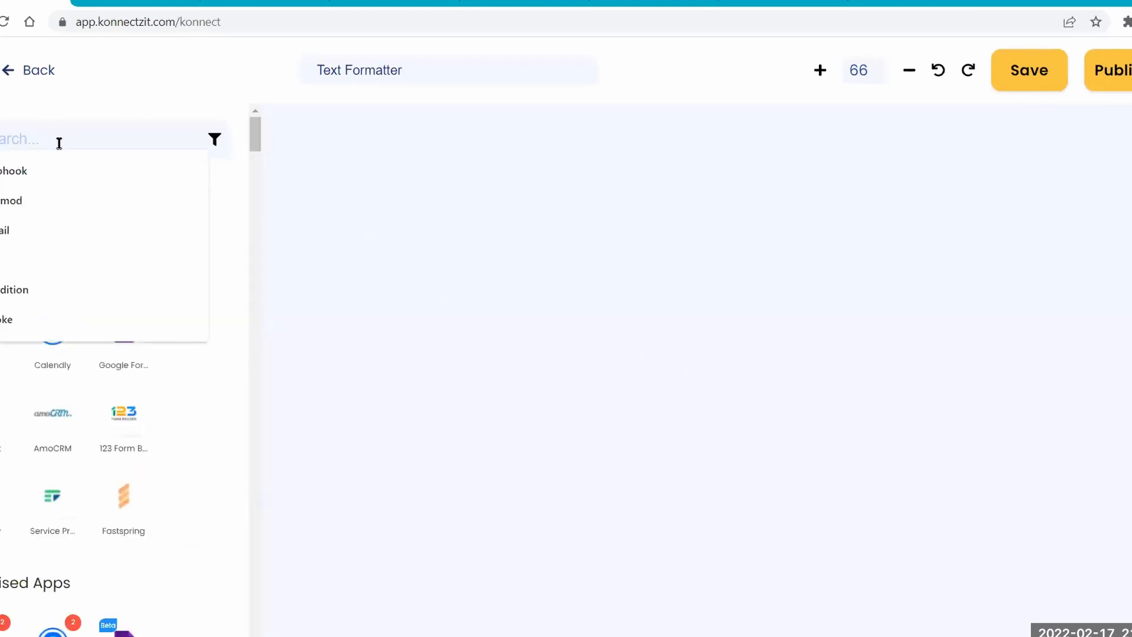
text(webhook)
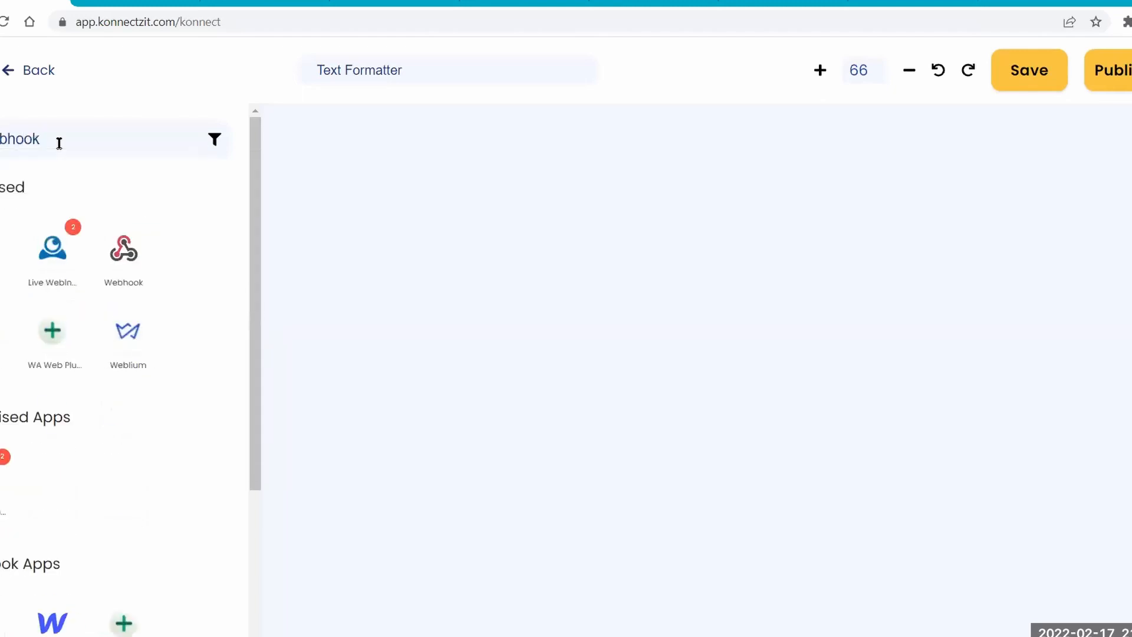
drag(2, 262, 349, 159)
Rename the Konnect "Webhook + API Module" and move the Webhook block into the upper-left corner of the canvas.
drag(408, 72, 310, 72)
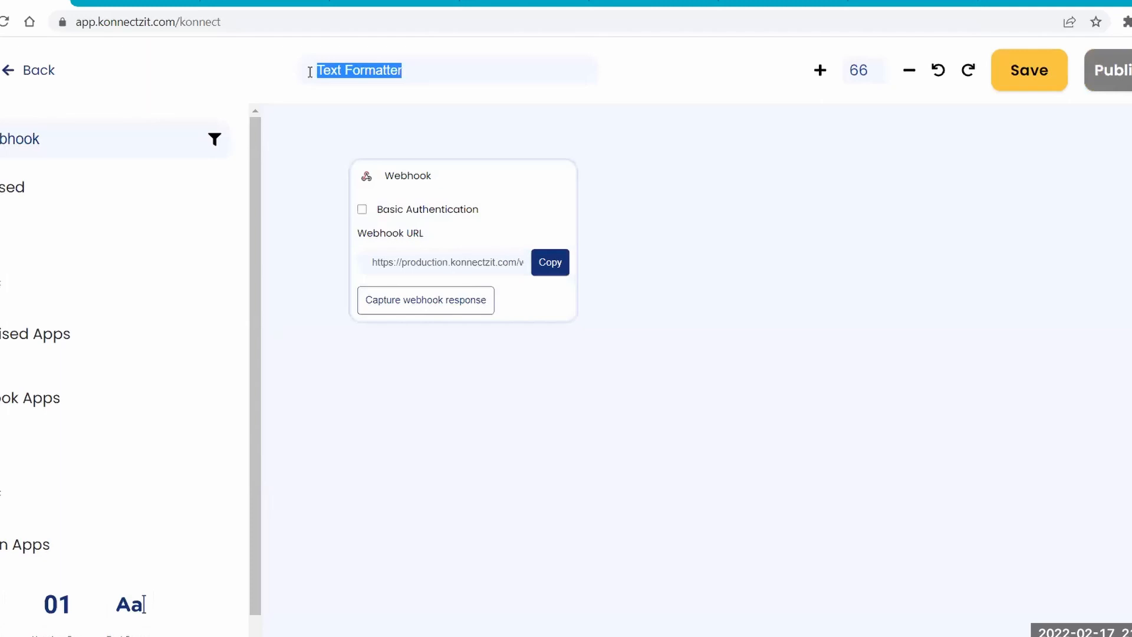
text(Webhook + )
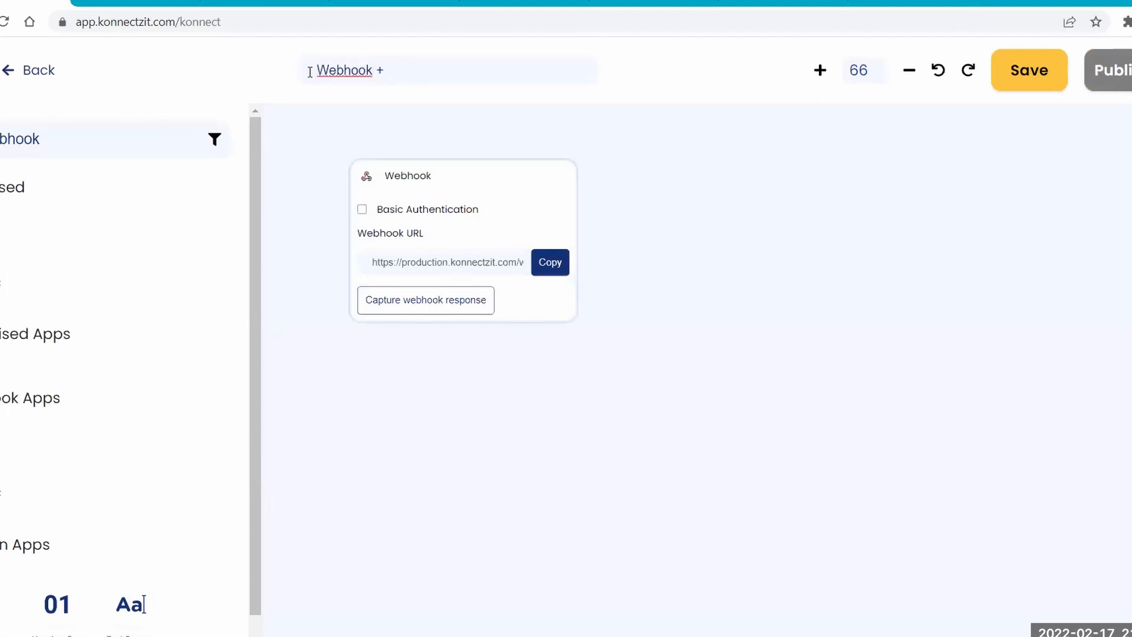
text(API Module)
drag(361, 152, 289, 114)
Copy the Webhook block's URL and open the Webhooks integration of the API Module form in Zoho Forms.
click(473, 228)
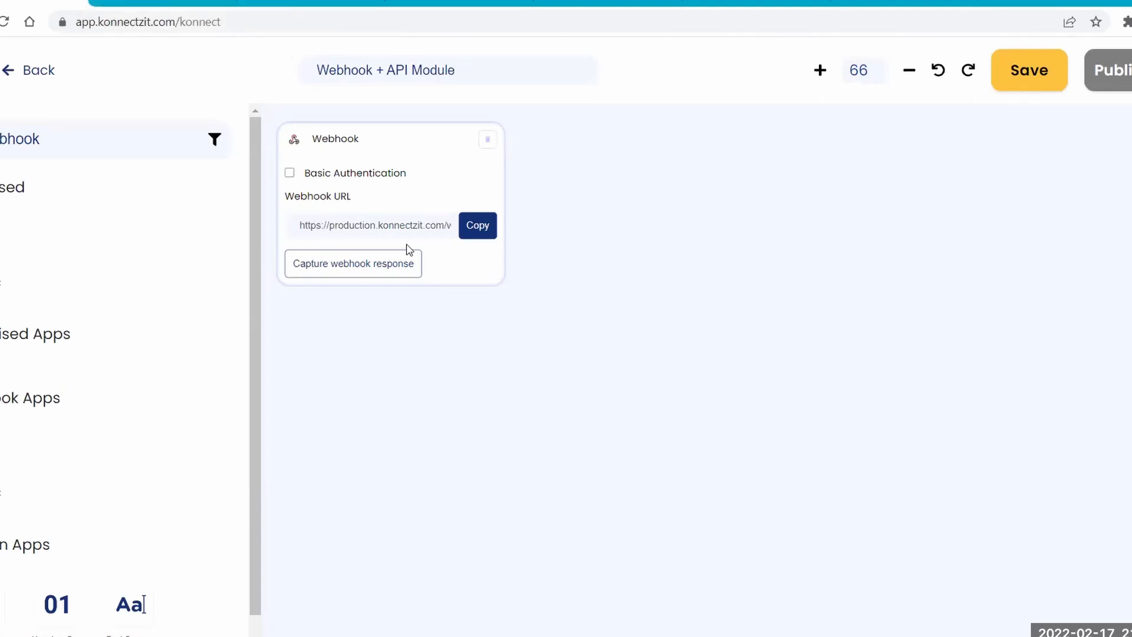
click(468, 236)
click(163, 2)
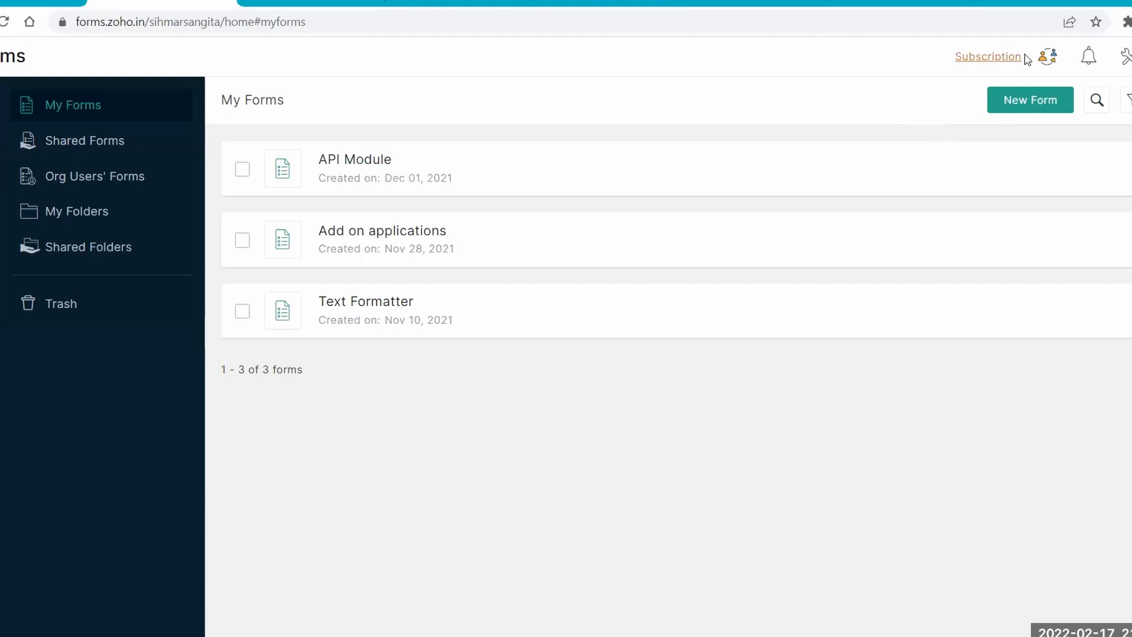
click(920, 170)
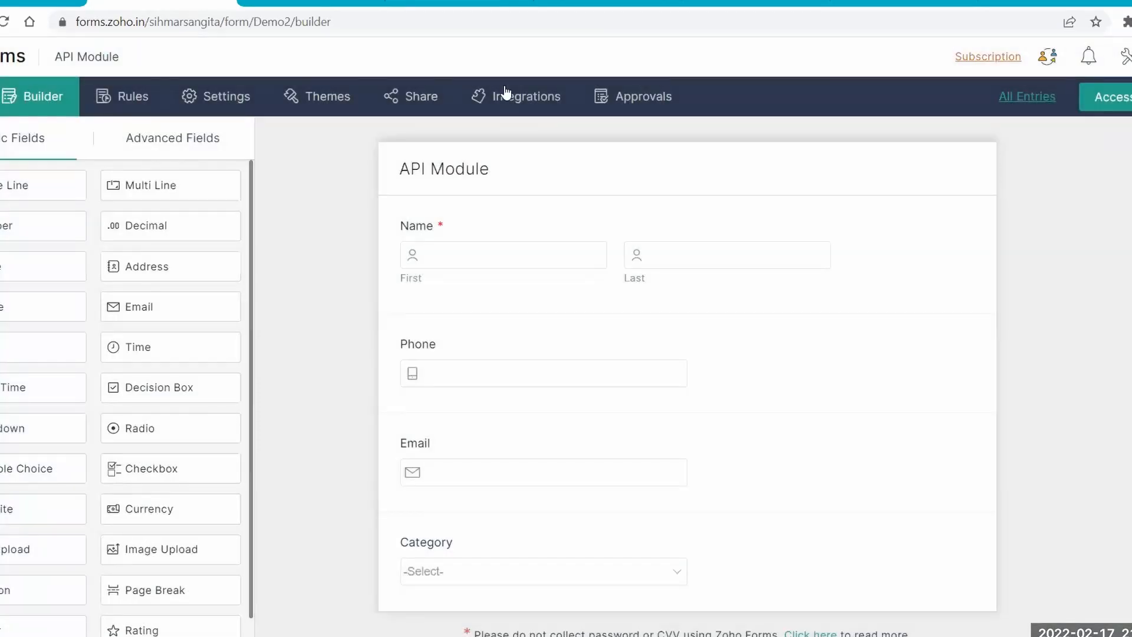
click(506, 95)
scroll(36, 525, down, 4)
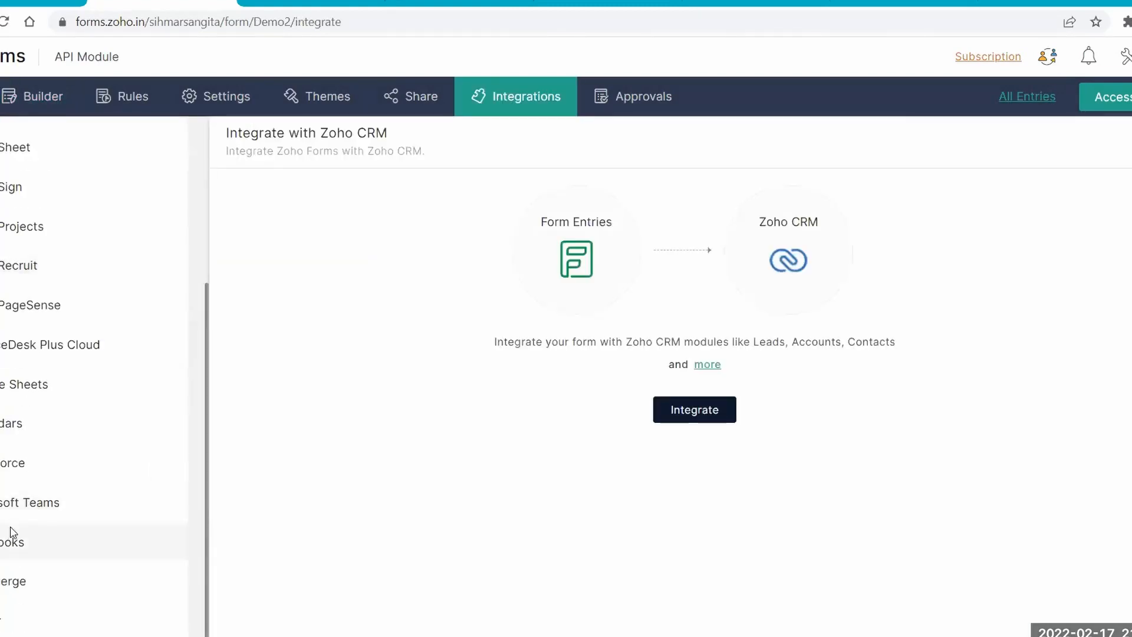
click(12, 536)
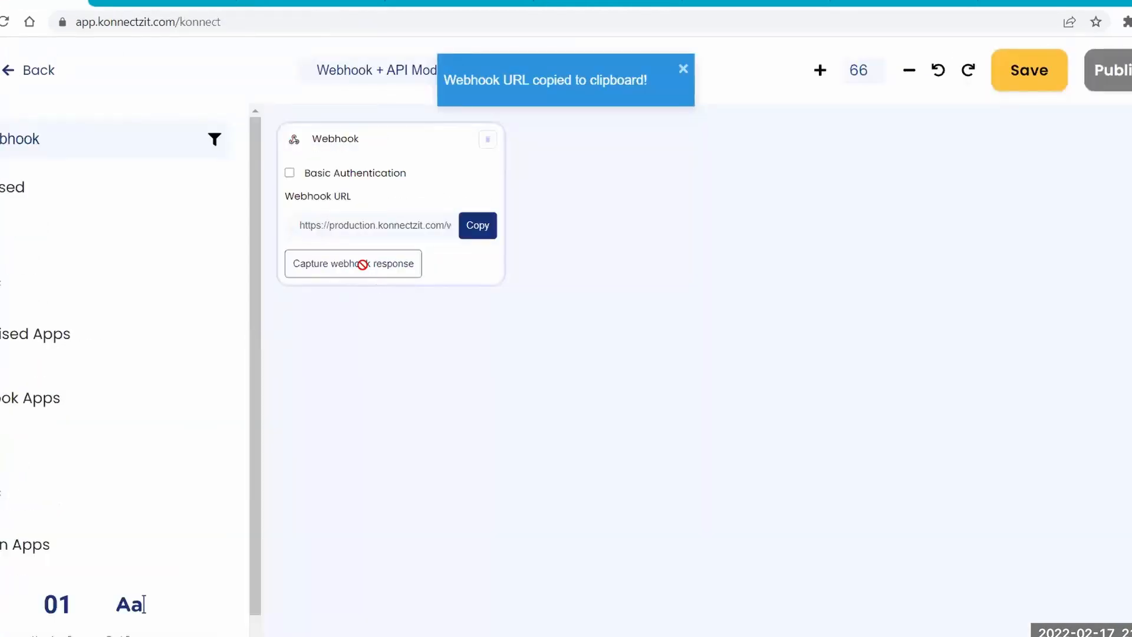
Replace the Webhook URL in the form's webhook configuration with the copied KonnectzIT URL and save it.
click(363, 264)
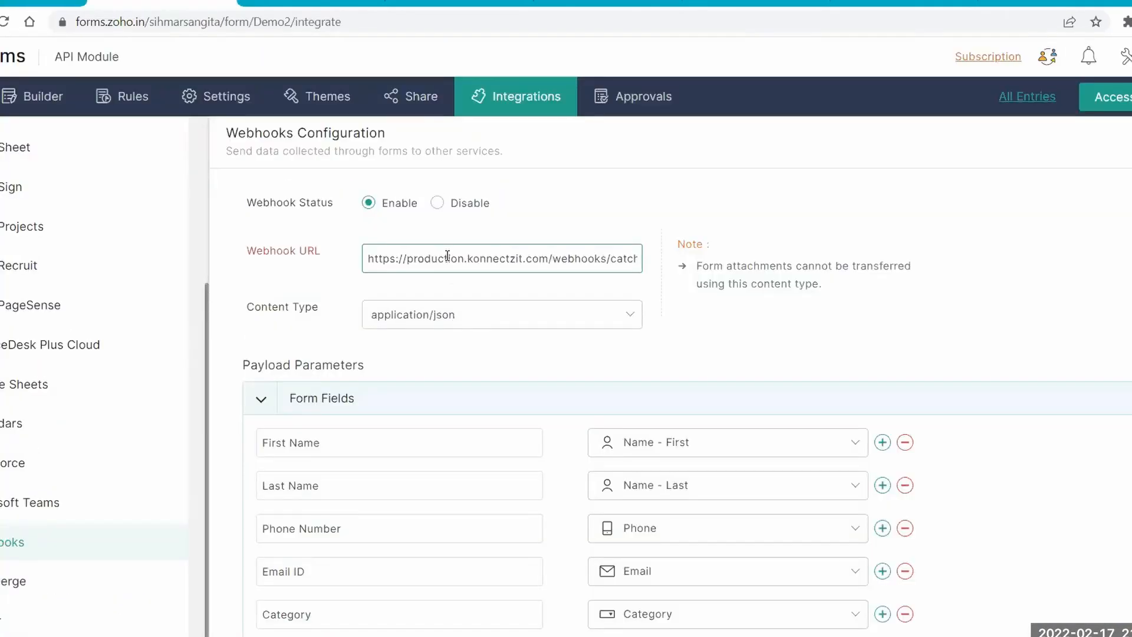
key(ctrl+a)
key(ctrl+v)
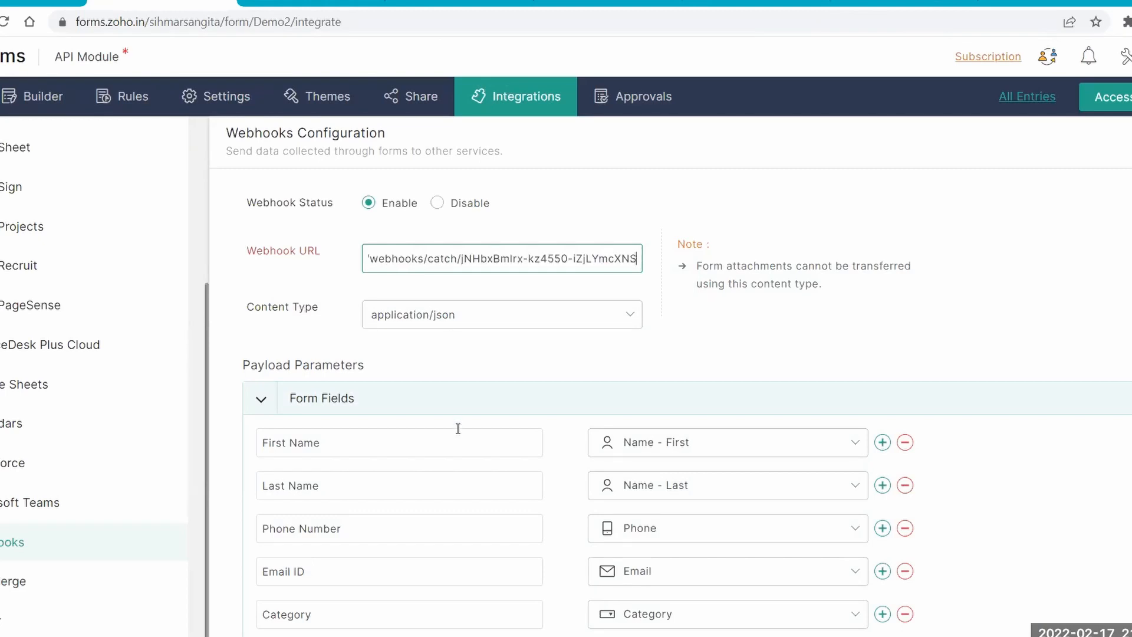
scroll(458, 428, down, 1)
scroll(457, 428, down, 3)
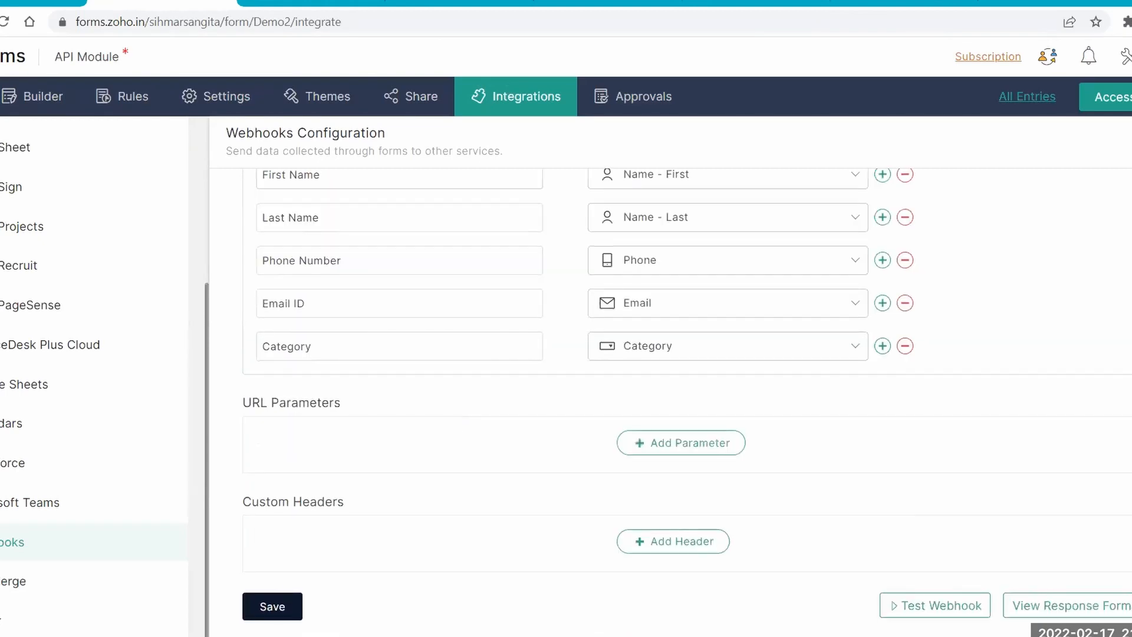
click(272, 607)
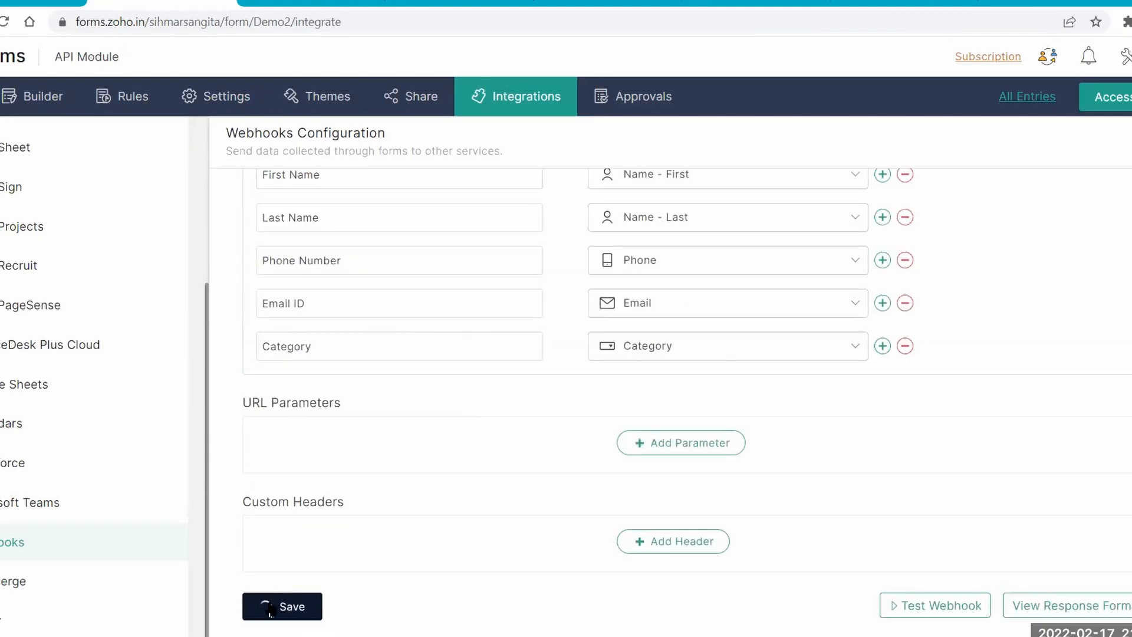
Run a webhook test with the sample form data, then return to KonnectzIT and bring the captured Webhook Response fully into view.
click(984, 596)
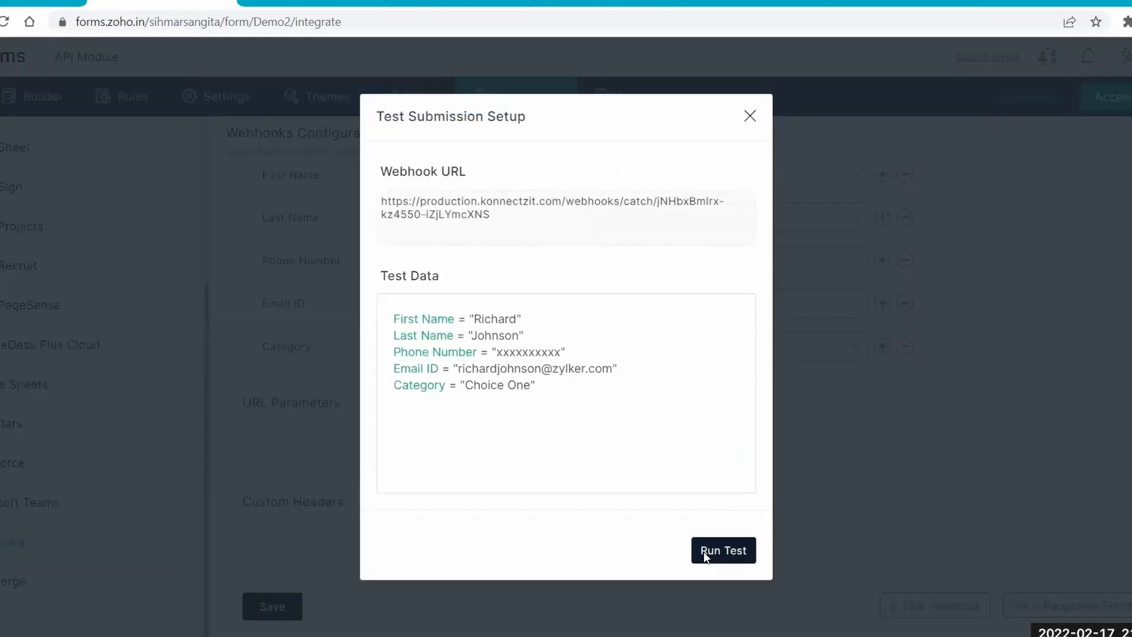
click(704, 553)
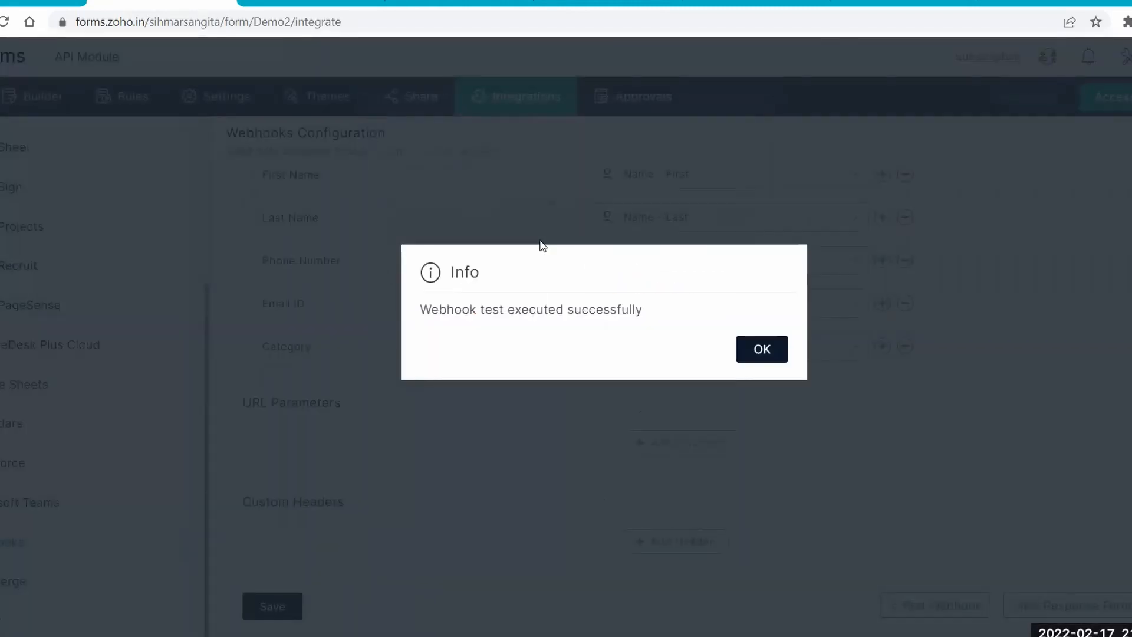
click(774, 352)
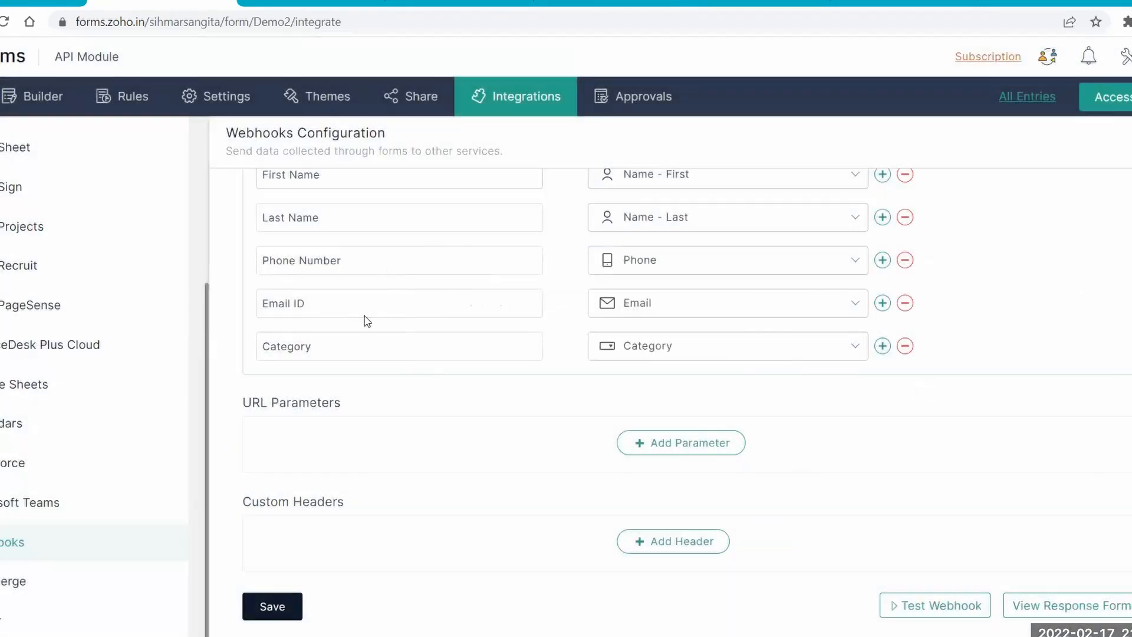
key(ctrl+shift+Tab)
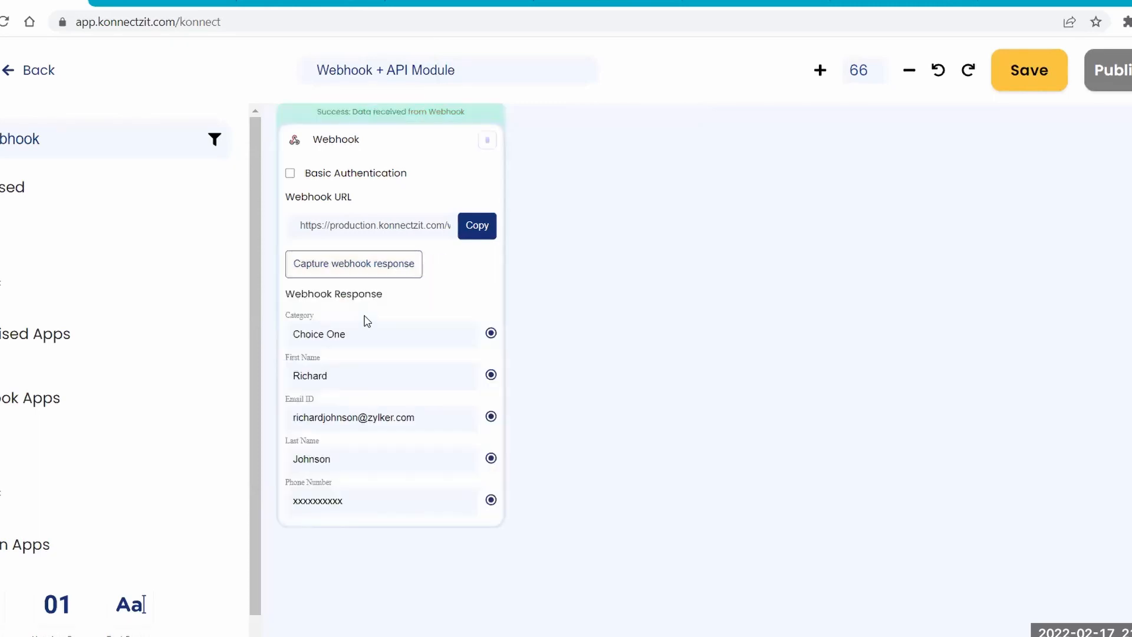
drag(599, 353, 599, 385)
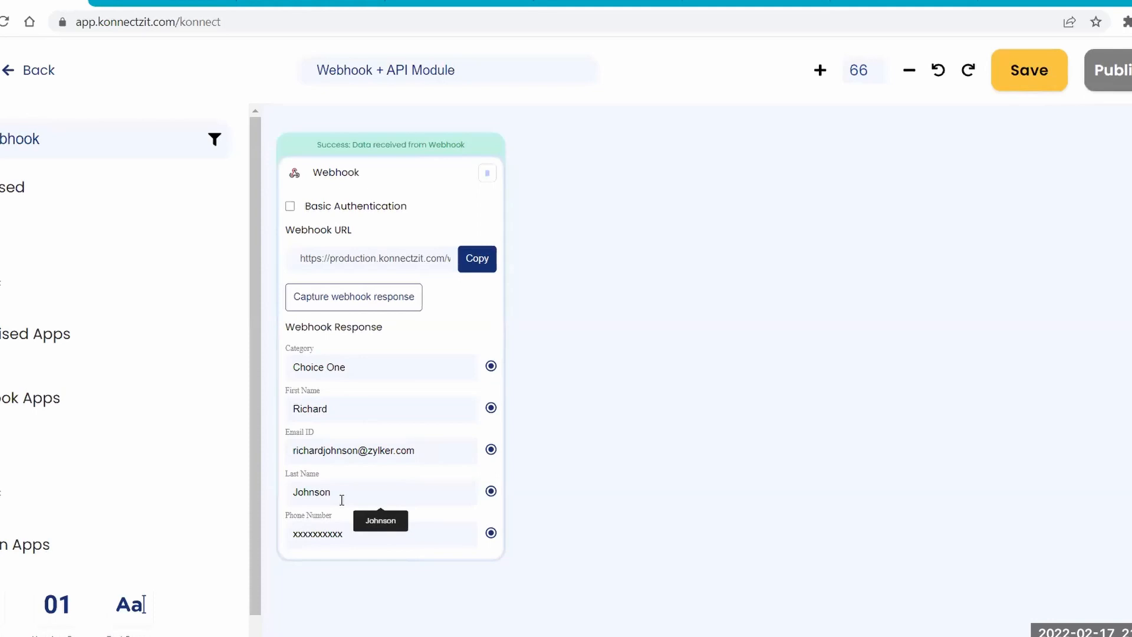
Clear the app search, place an API block beside the Webhook block and choose POST as its action.
drag(75, 143, 1, 139)
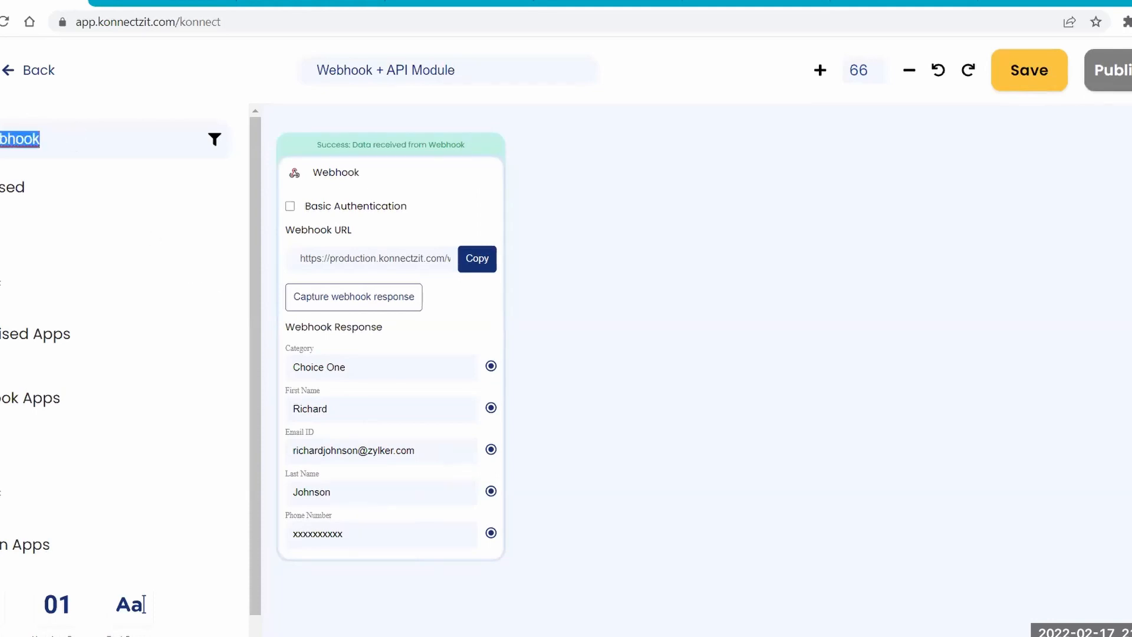
key(BackSpace)
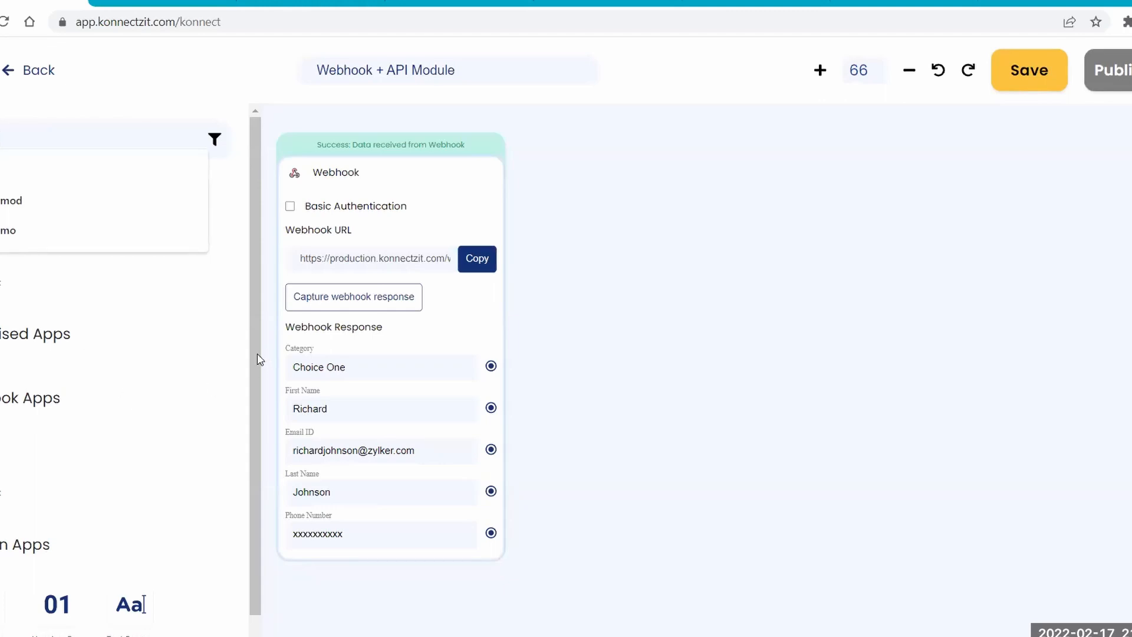
scroll(217, 375, down, 5)
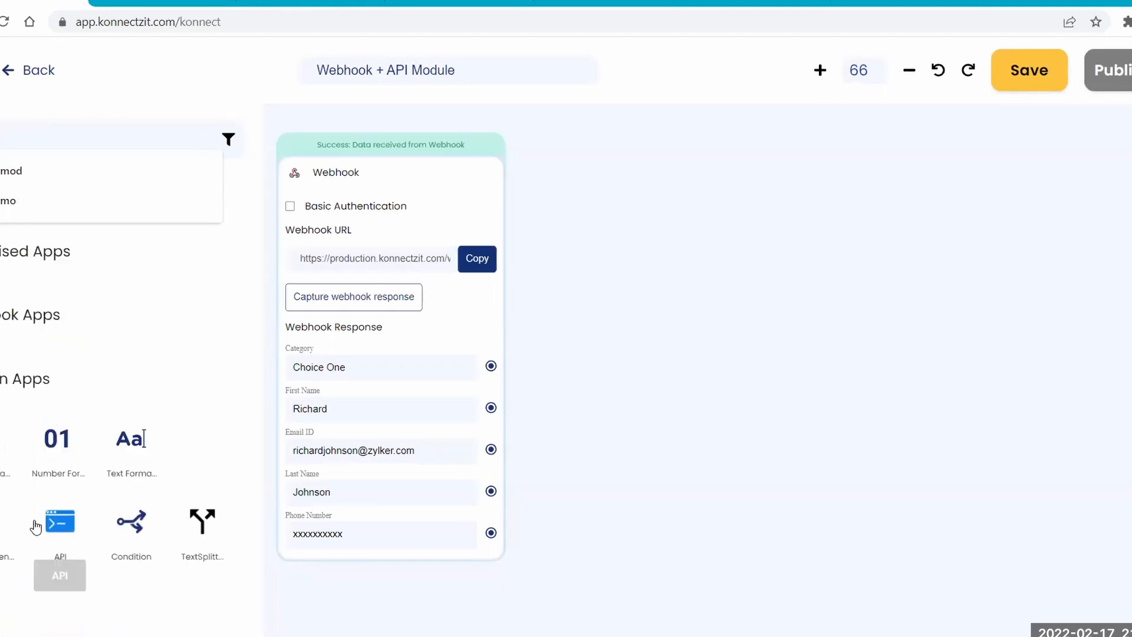
drag(60, 522, 612, 161)
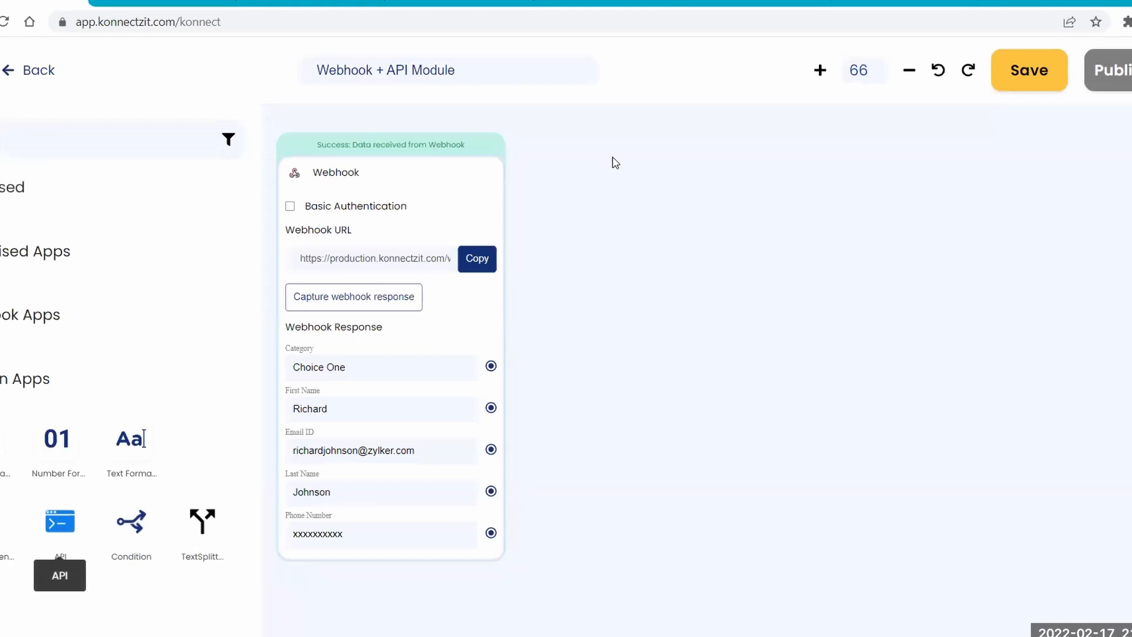
click(617, 204)
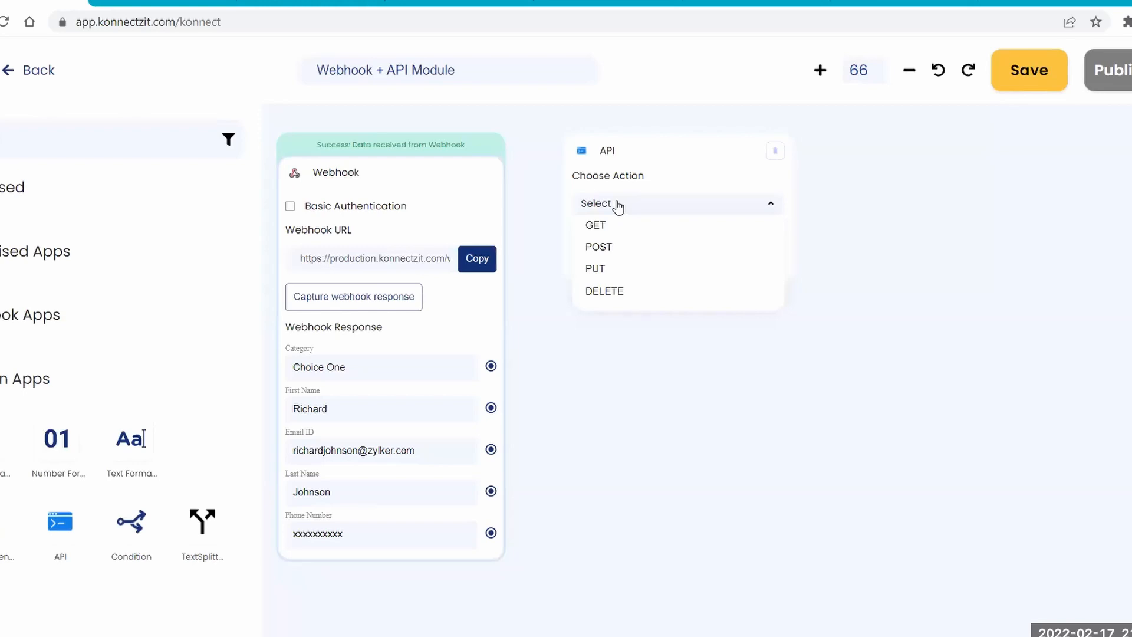
click(613, 248)
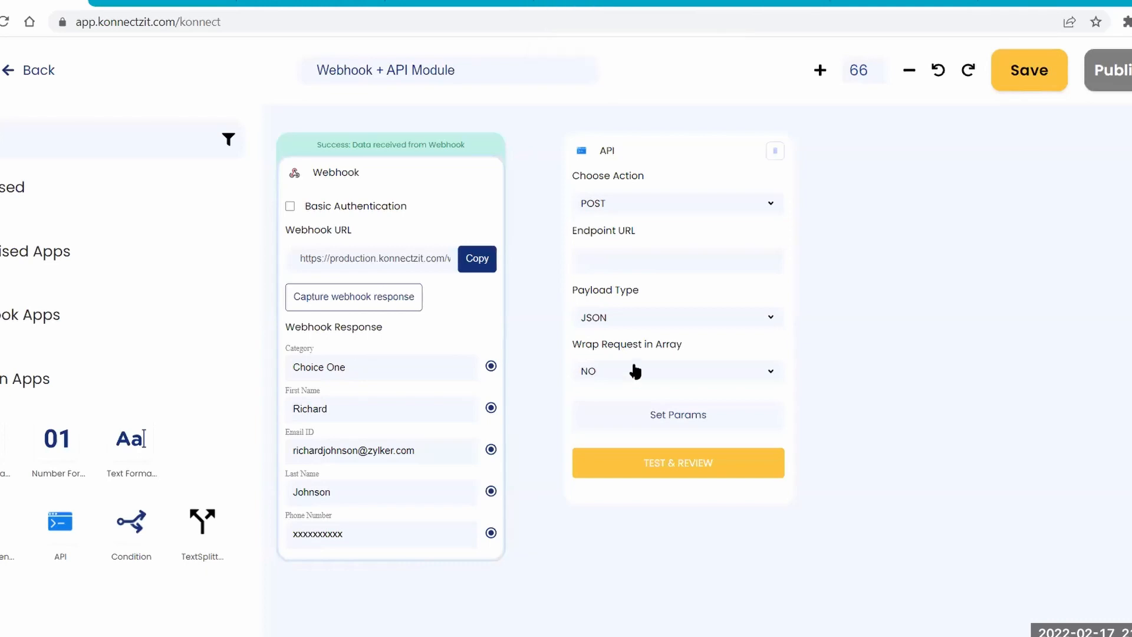
Copy the POST raw URL of the KonnectzIT Demo event in SendPulse and paste it as the API block's Endpoint URL in KonnectzIT.
click(608, 1)
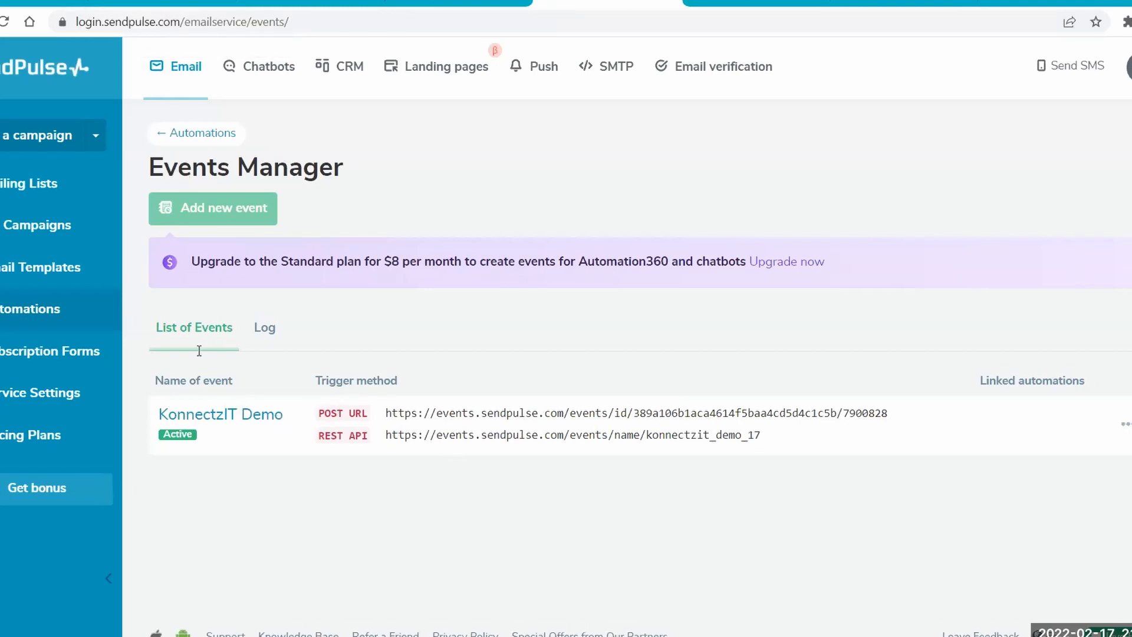
click(217, 417)
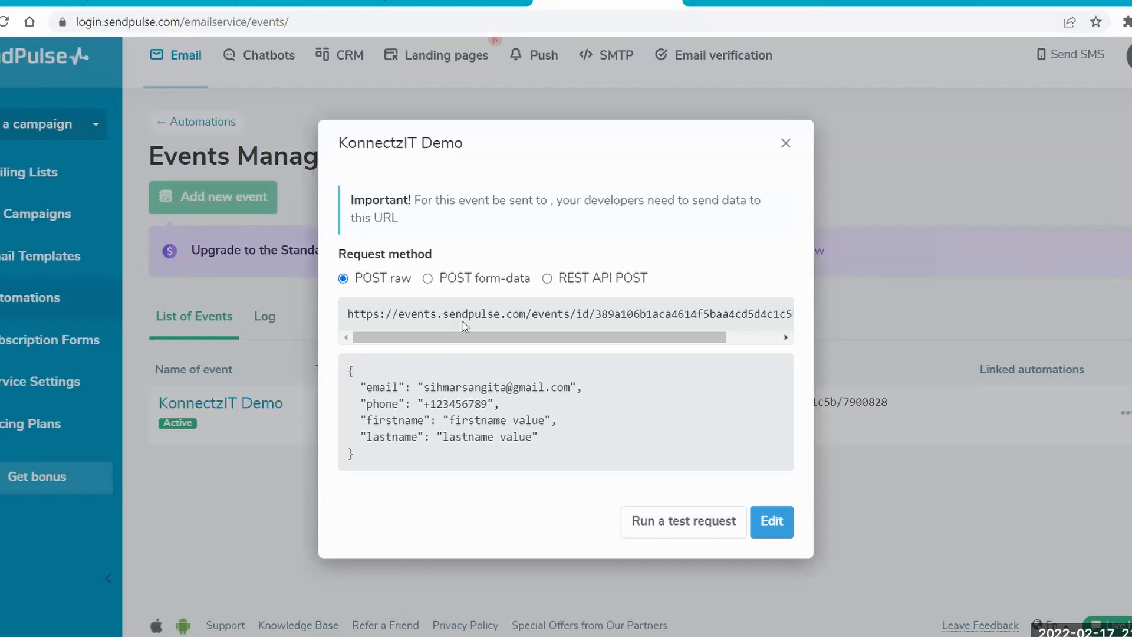
drag(366, 314, 812, 321)
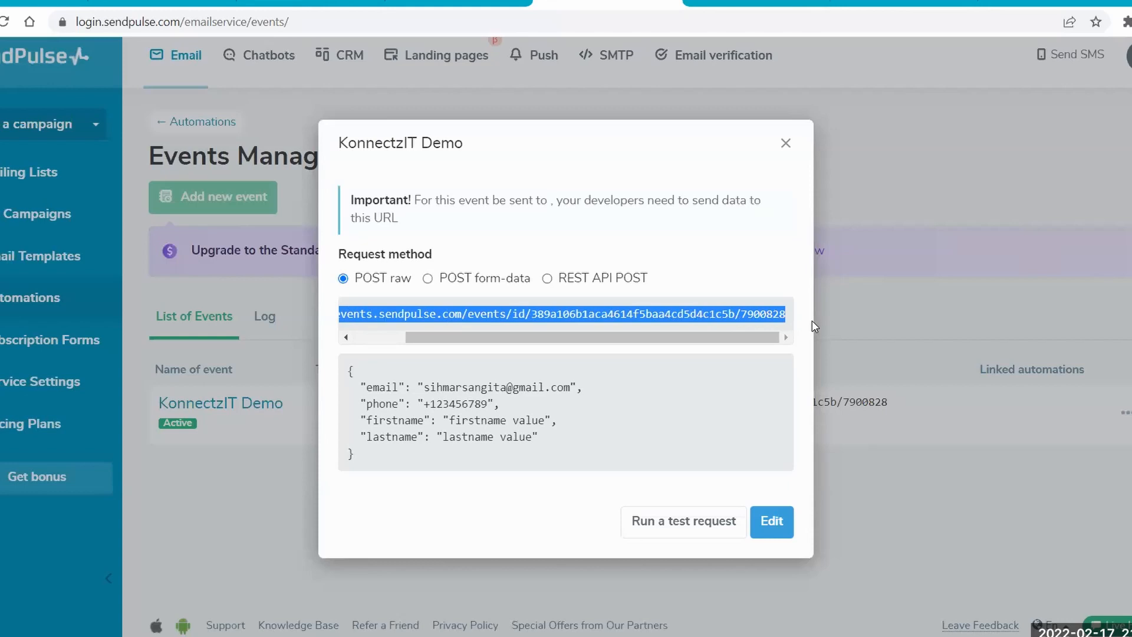
click(44, 2)
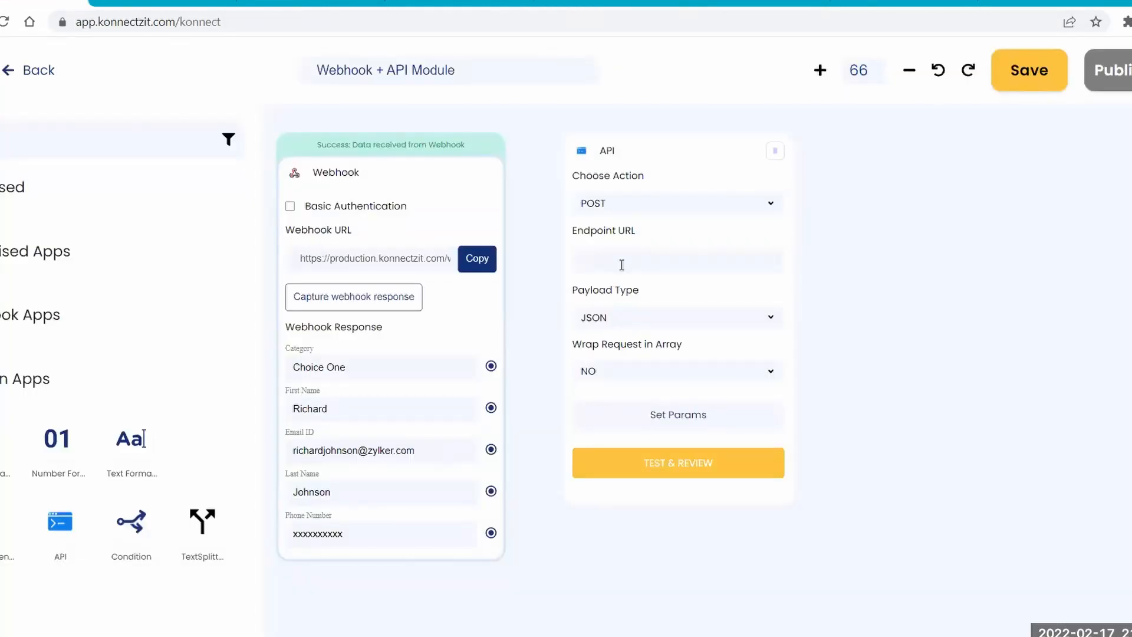
key(ctrl+v)
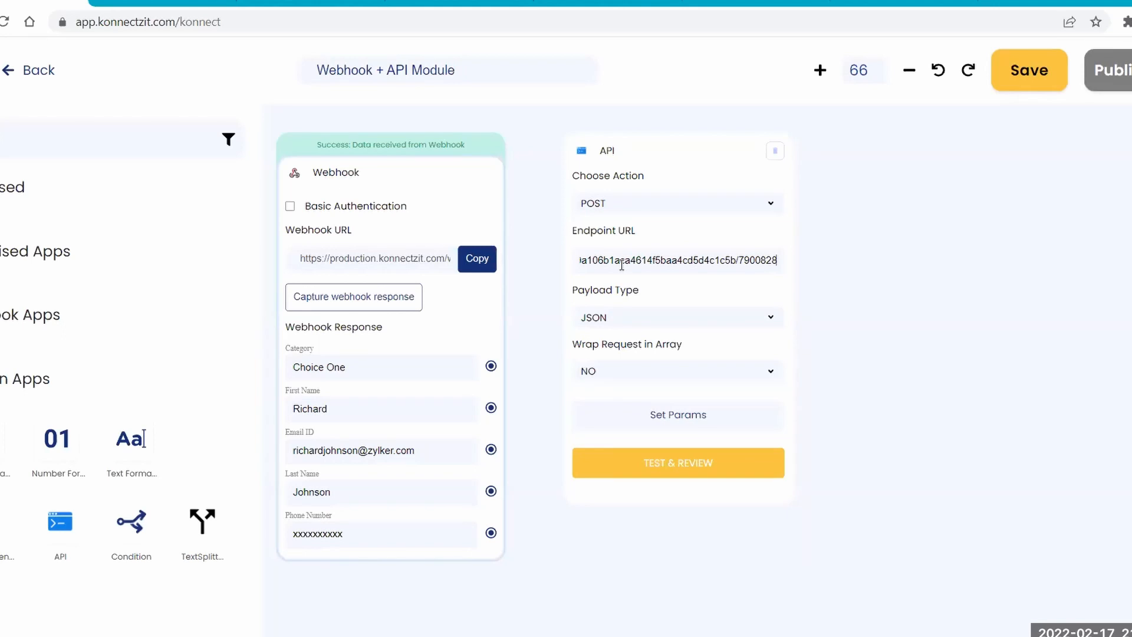
Open the API block's parameter settings and add the parameters "phone" and "email".
click(661, 419)
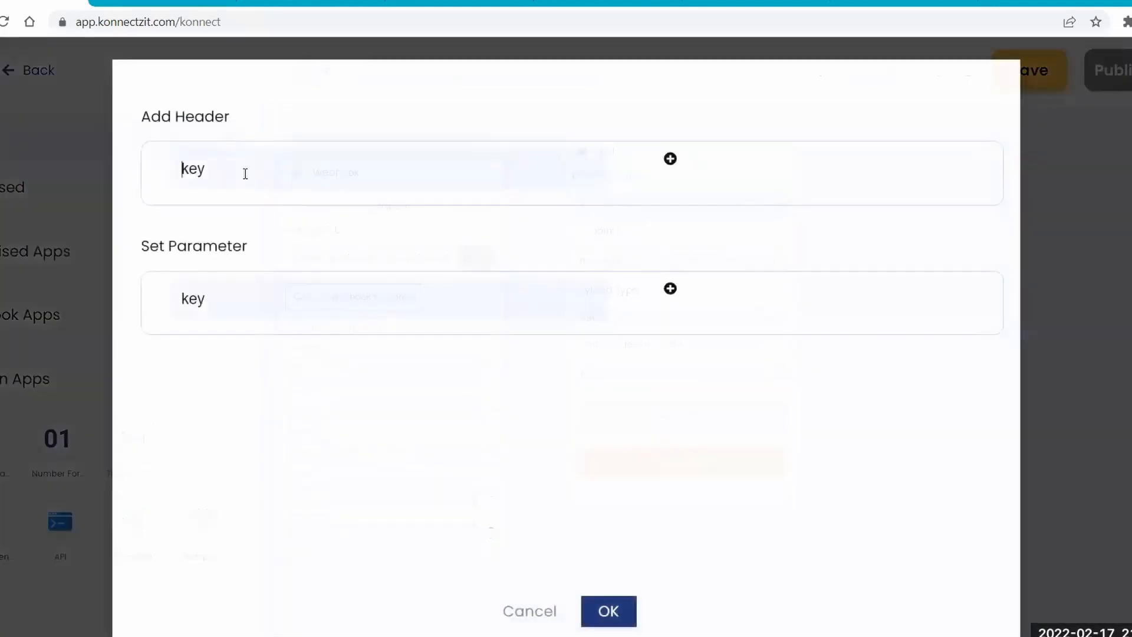
click(238, 303)
text(phone)
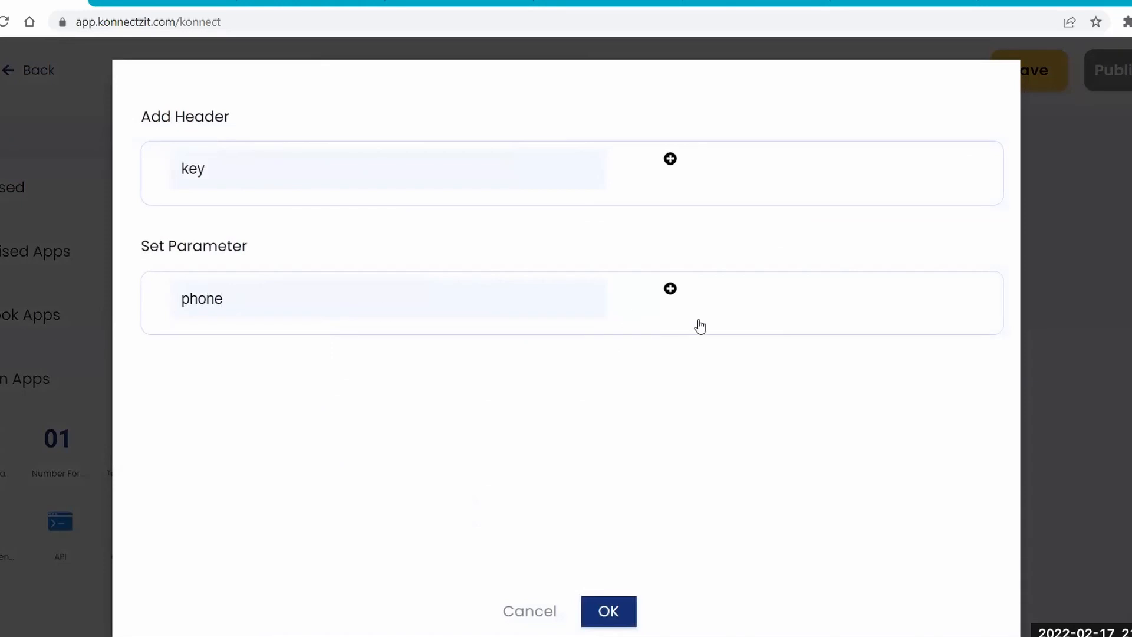
click(670, 288)
click(240, 349)
text(email)
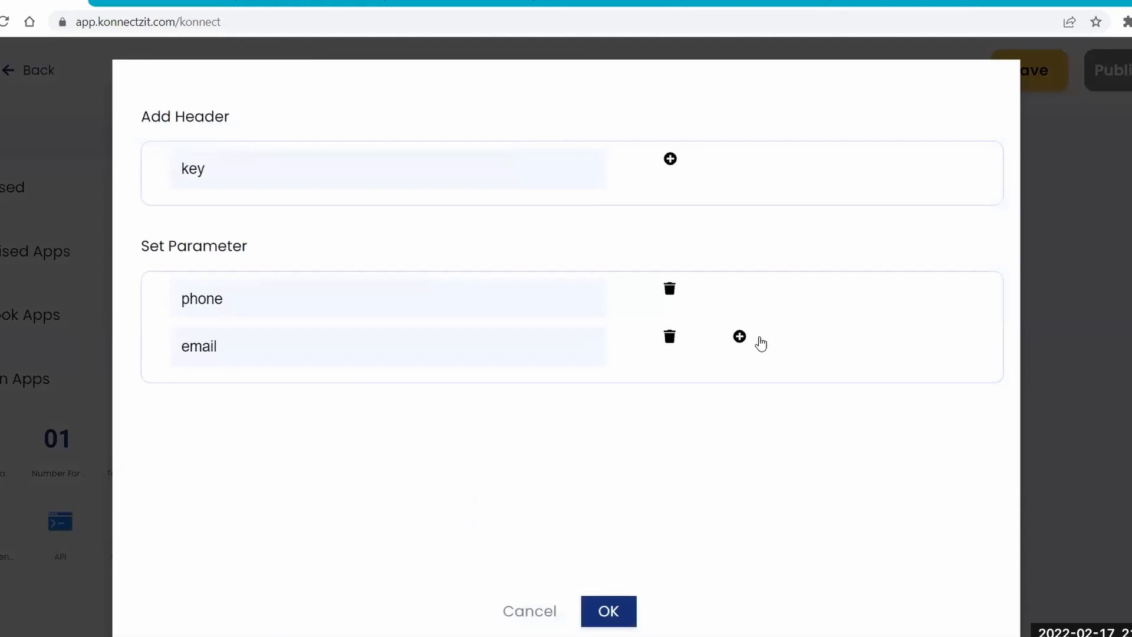
Add the parameters "firstname" and "lastname" and confirm the parameter list.
click(739, 337)
click(333, 394)
text(firstname)
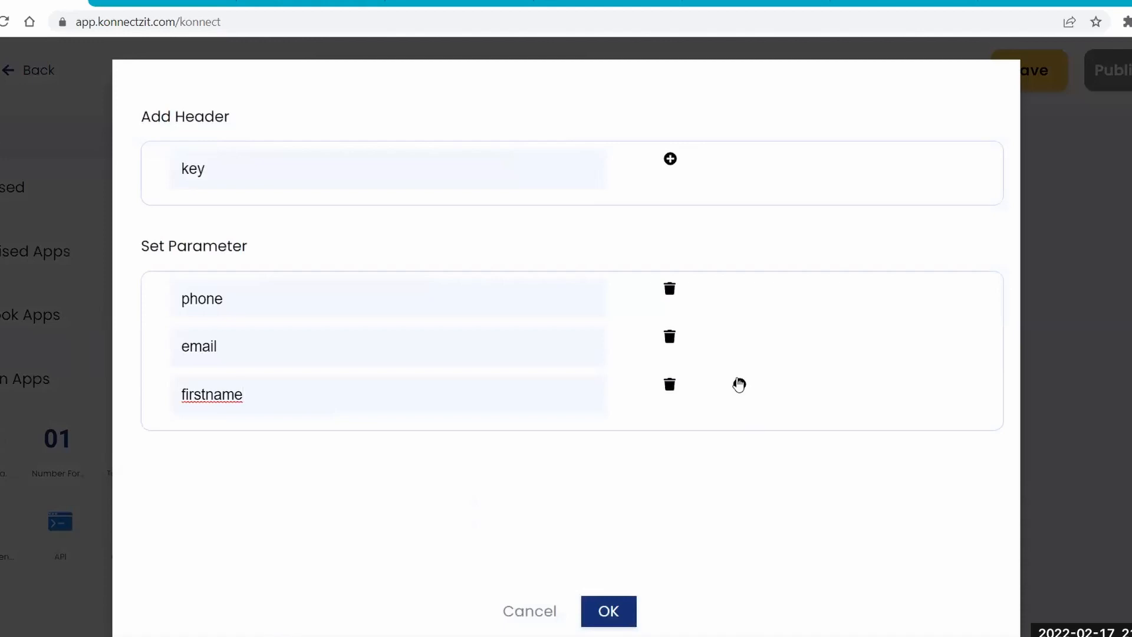
click(739, 385)
click(307, 446)
text(lastname)
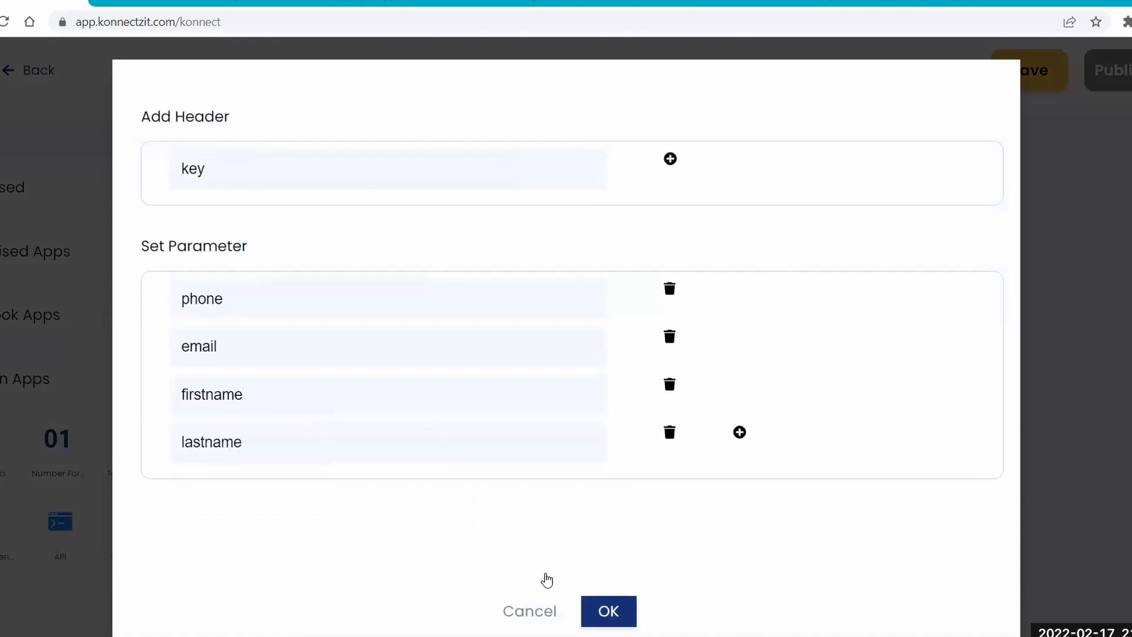
click(622, 596)
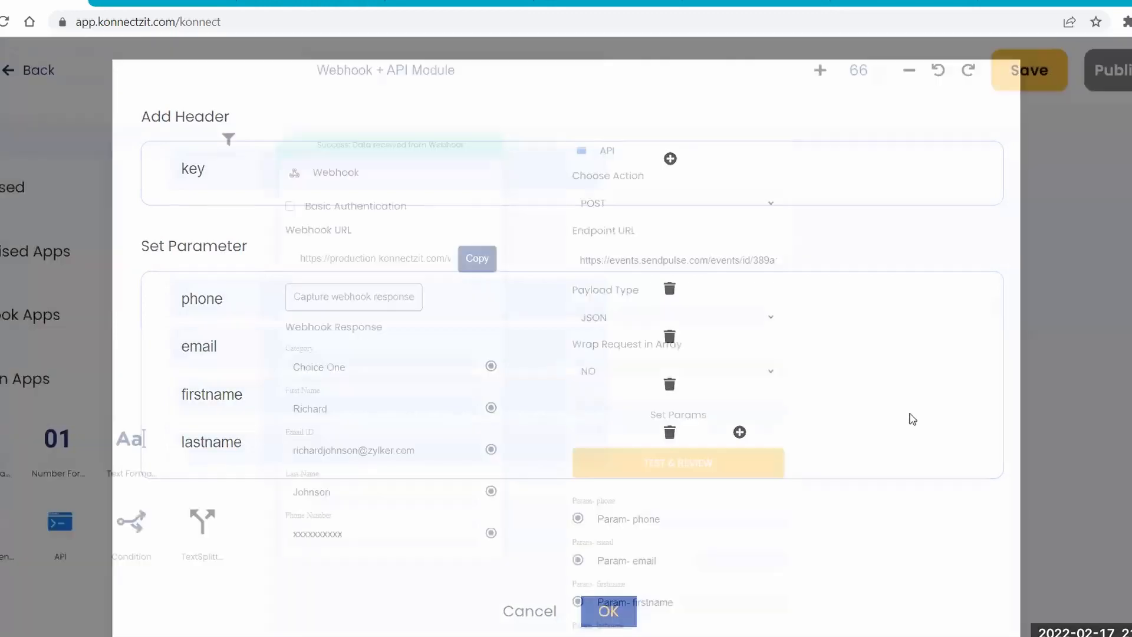
Connect the webhook's First Name, Email ID, Last Name and Phone Number to the matching API parameters and test the API request.
scroll(861, 413, down, 3)
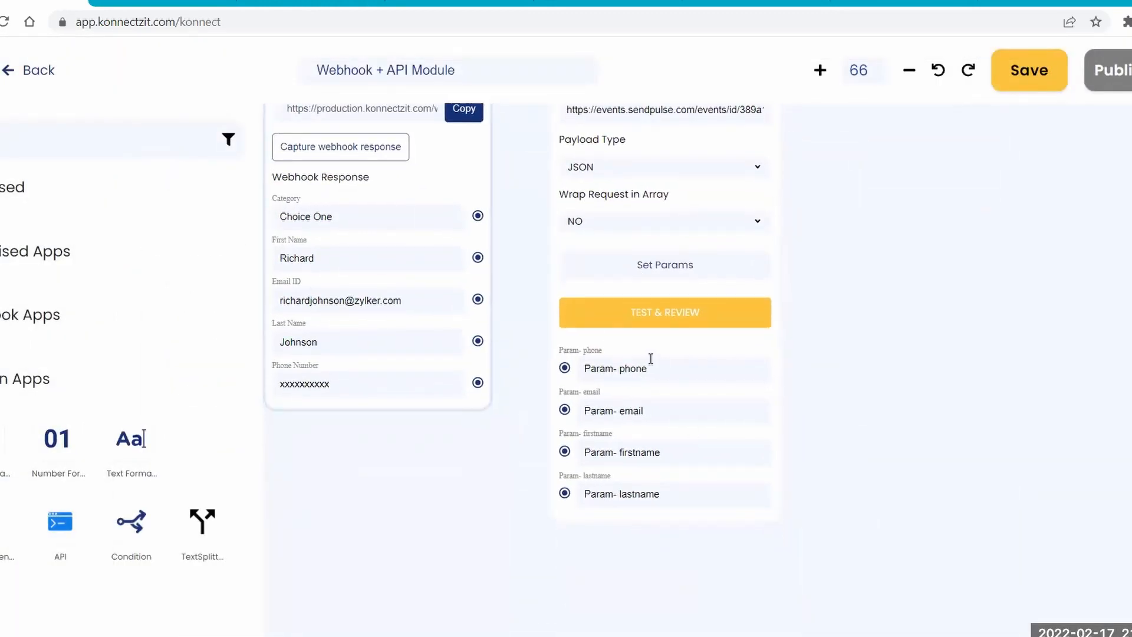
drag(418, 181, 405, 182)
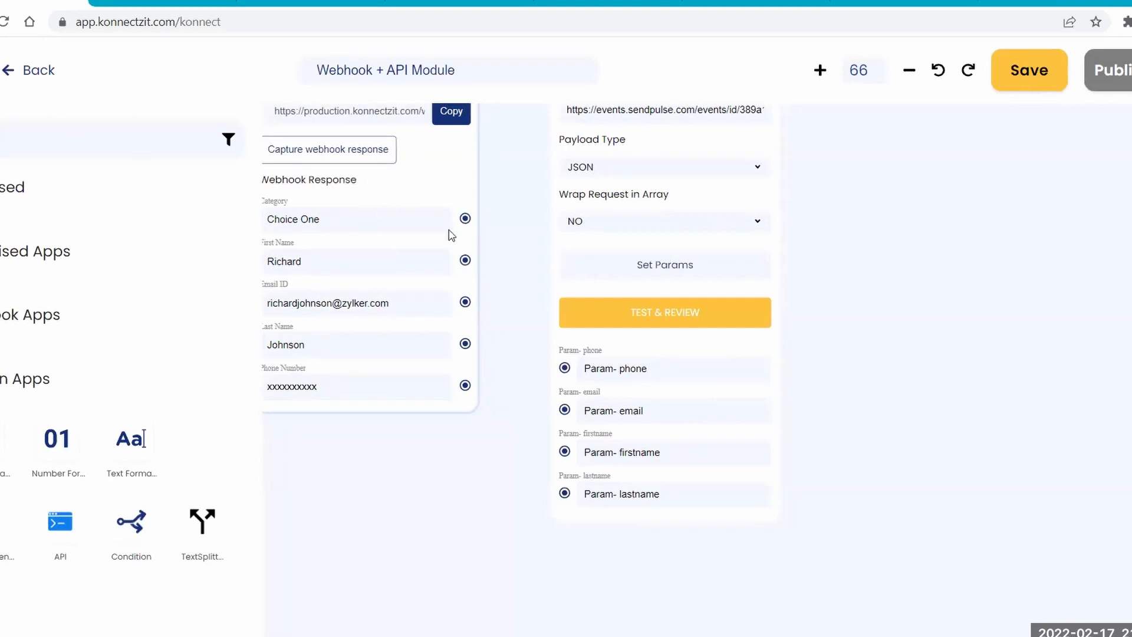
drag(465, 260, 565, 452)
drag(465, 302, 564, 410)
drag(465, 344, 566, 494)
drag(465, 386, 566, 368)
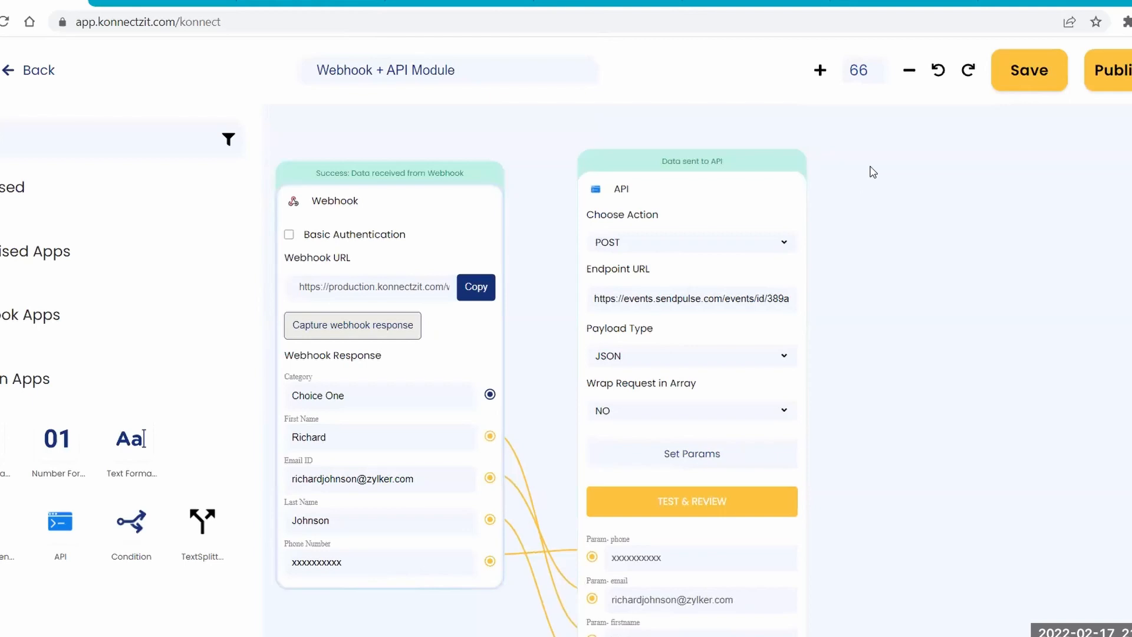
Publish the Webhook + API Module Konnect and reopen it for editing from the Home list.
click(1104, 69)
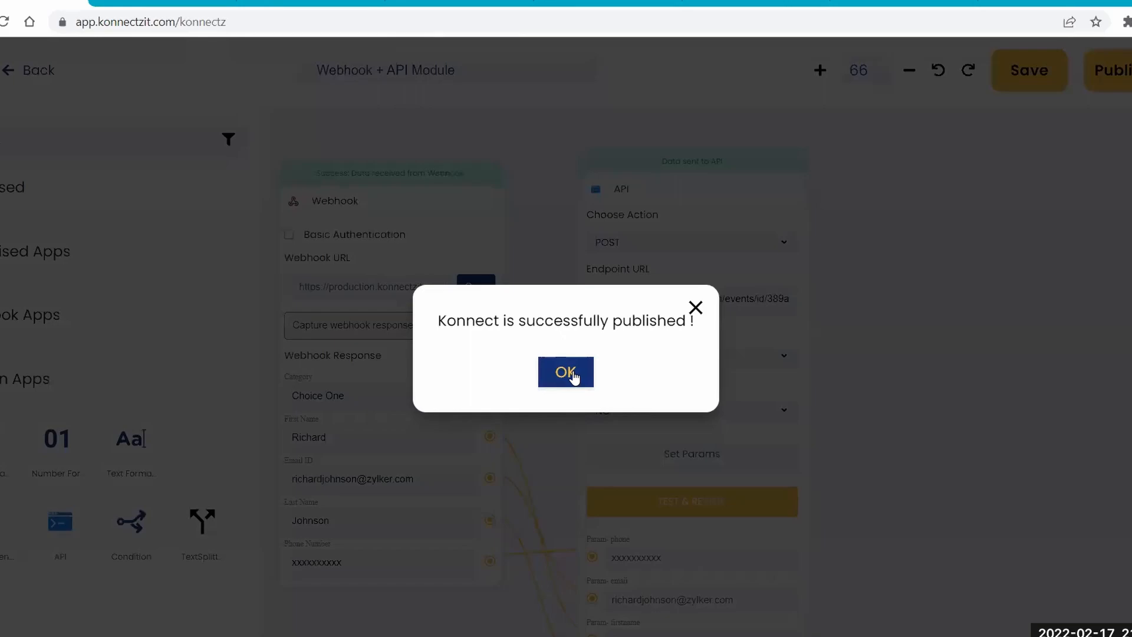
click(566, 372)
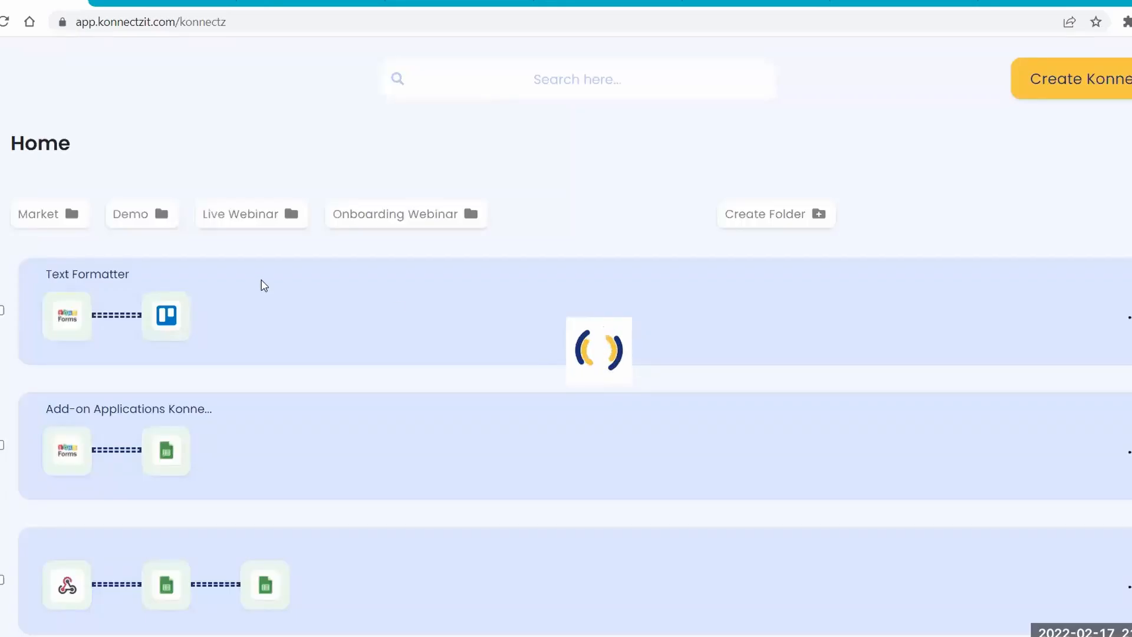
click(507, 327)
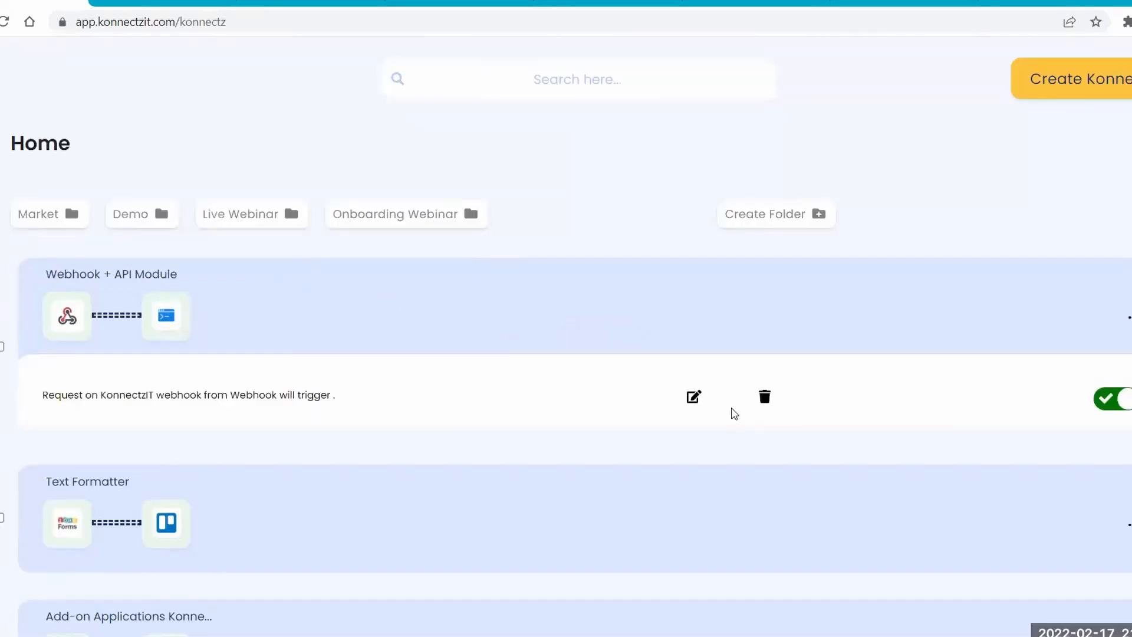
click(694, 397)
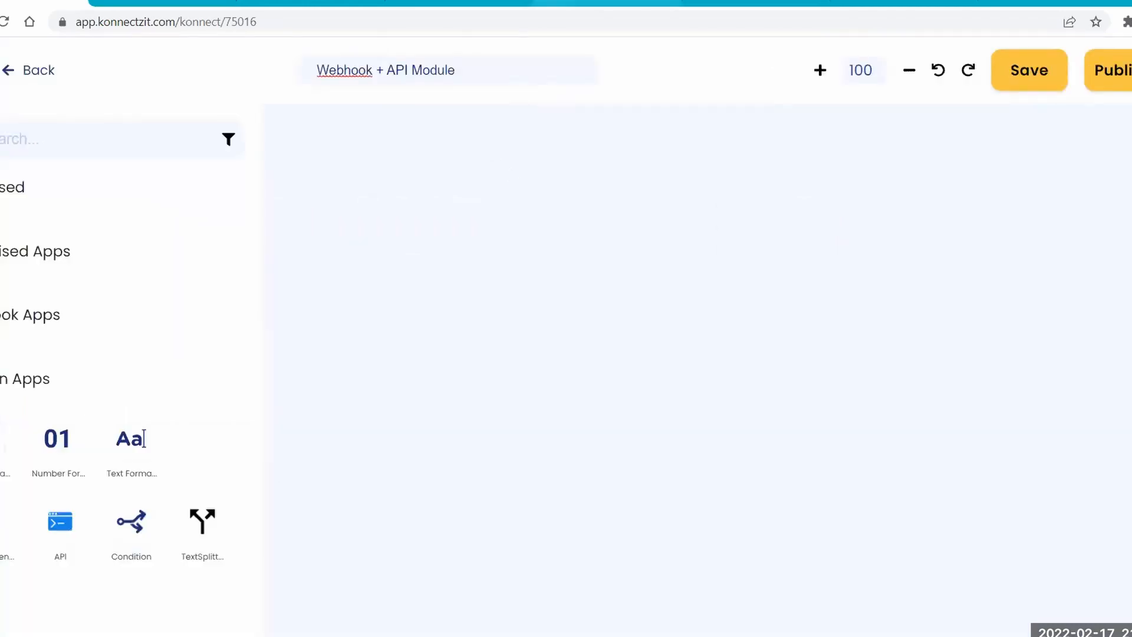
Switch to SendPulse, close the event details and open the Events Manager log to check the received test event.
click(538, 2)
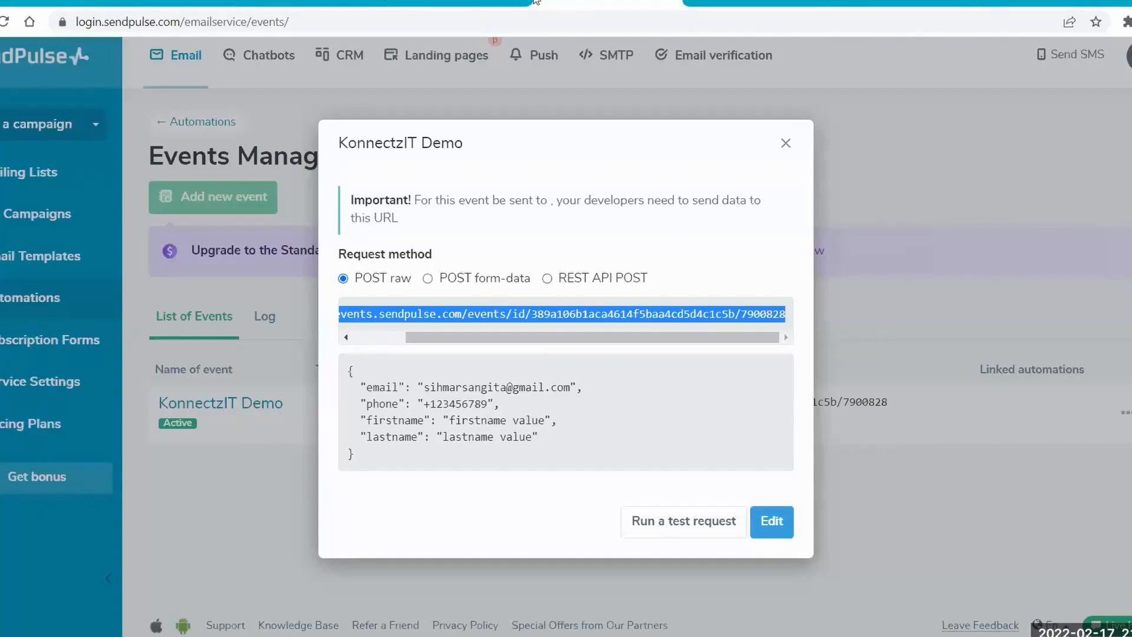
click(181, 339)
click(270, 310)
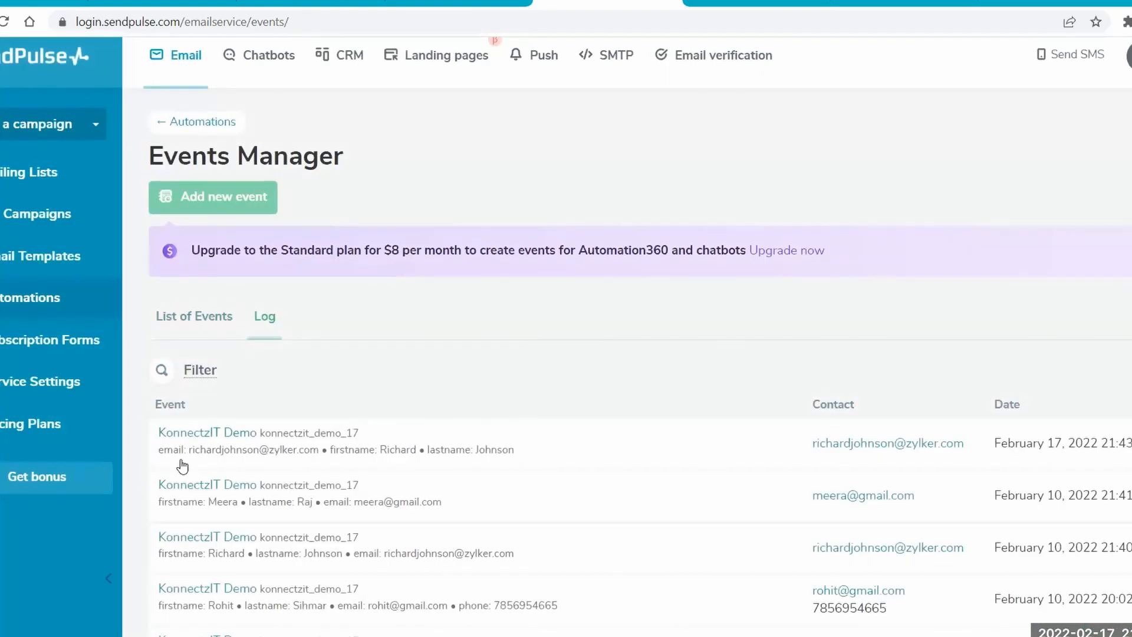
Examine the received data of the newest KonnectzIT Demo event in the log and close its details.
drag(1126, 443, 160, 429)
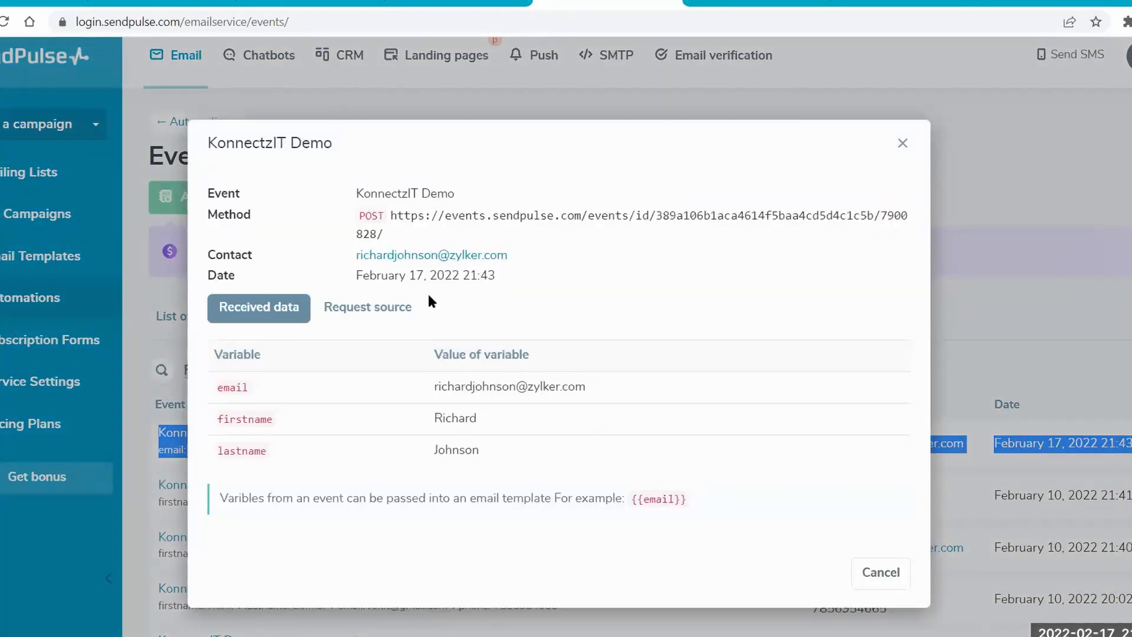
click(844, 76)
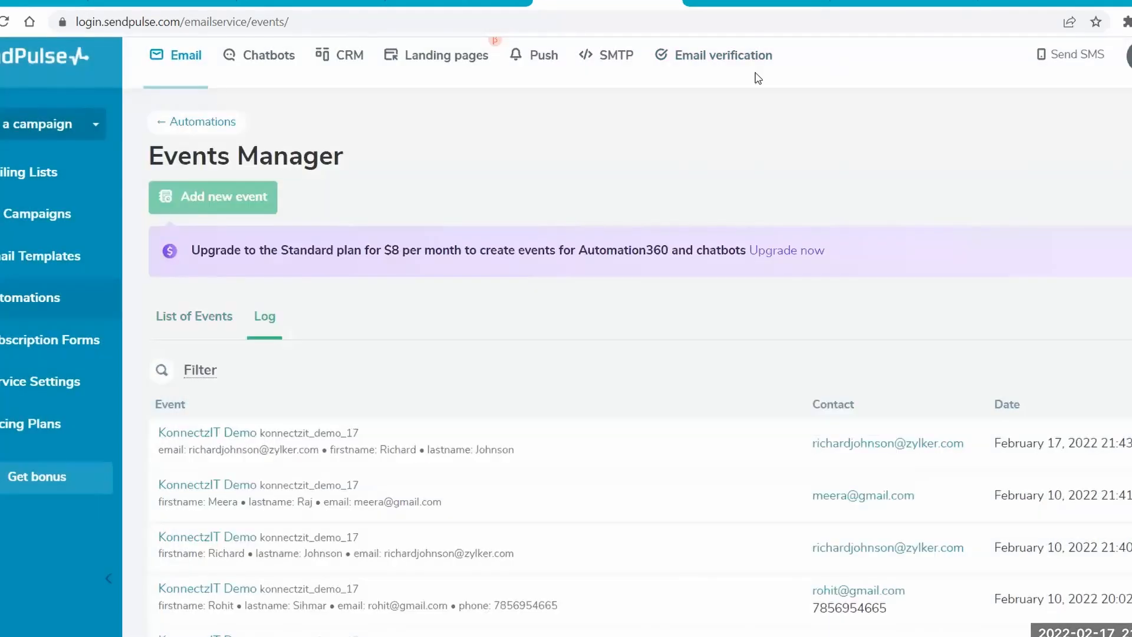
Switch to the live API Module form in Zoho Forms and enter the respondent's first name, last name and phone number.
click(58, 1)
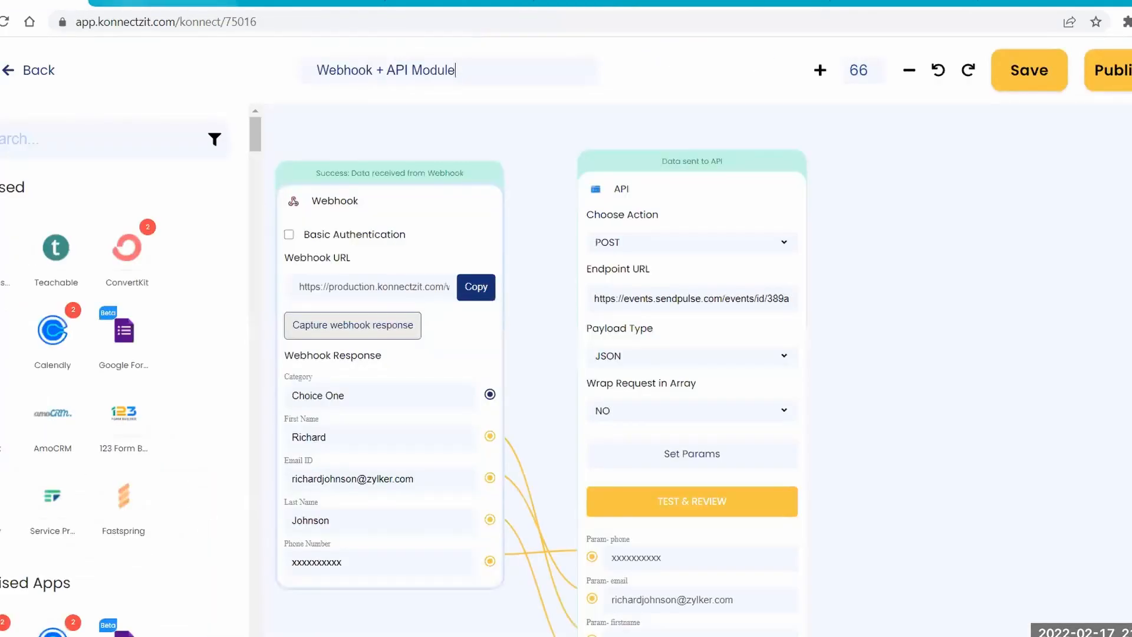
click(159, 2)
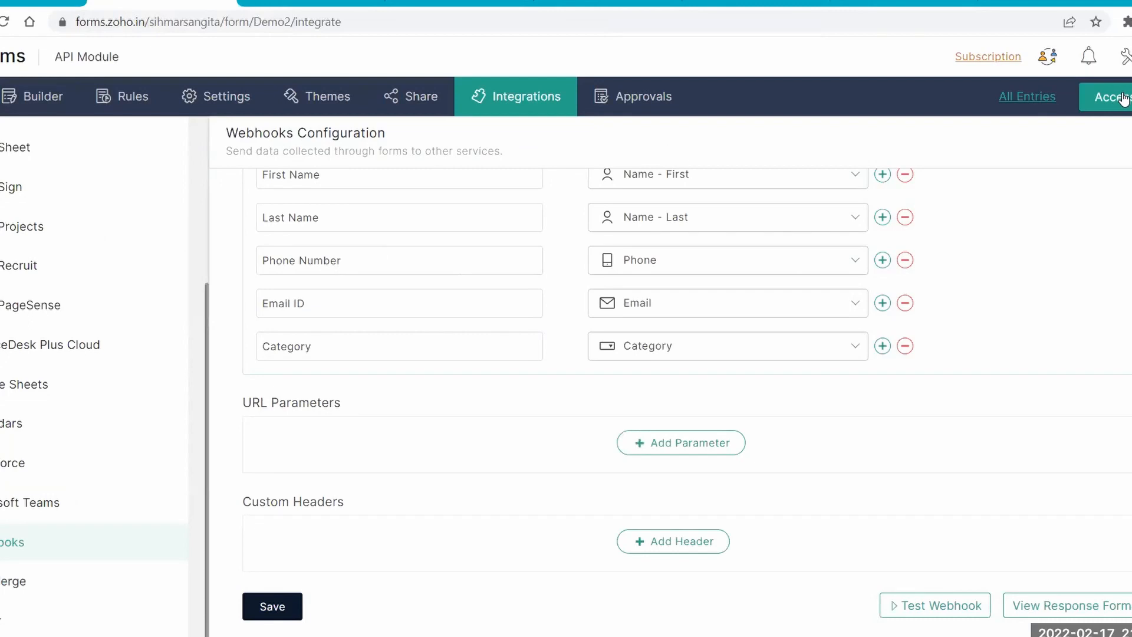
key(ctrl+Tab)
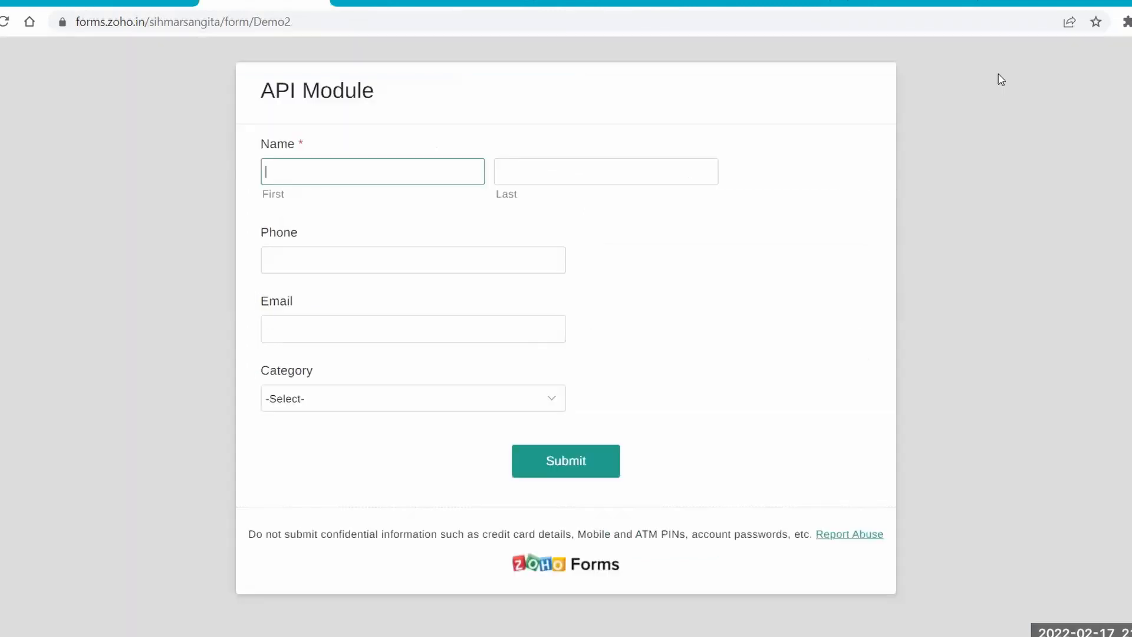
key(Tab)
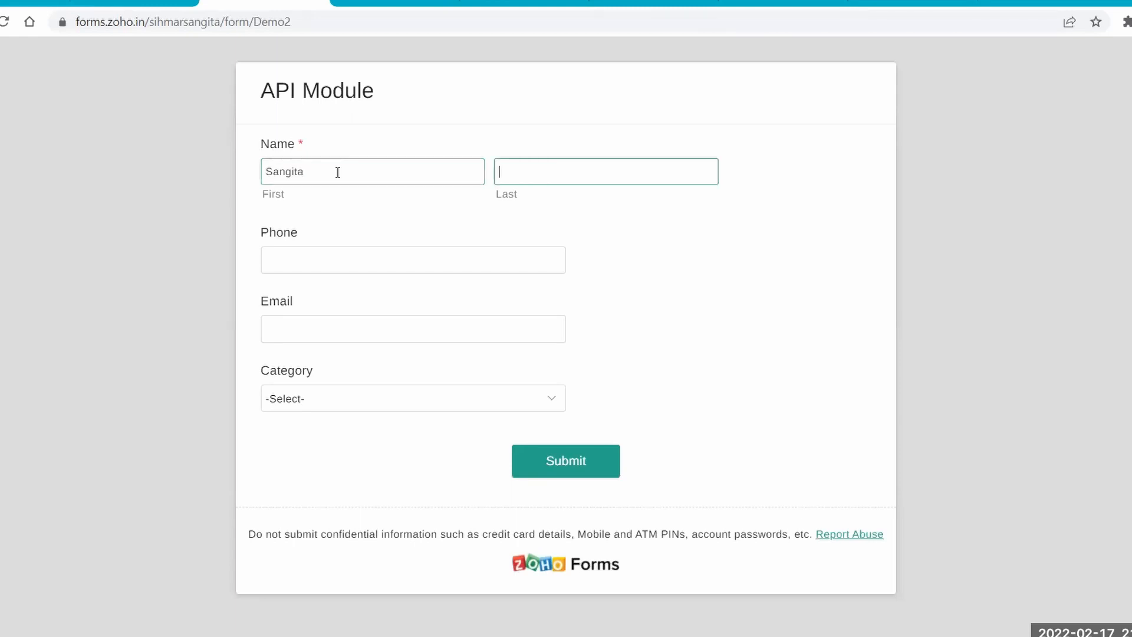
key(Tab)
text(78541233)
key(Tab)
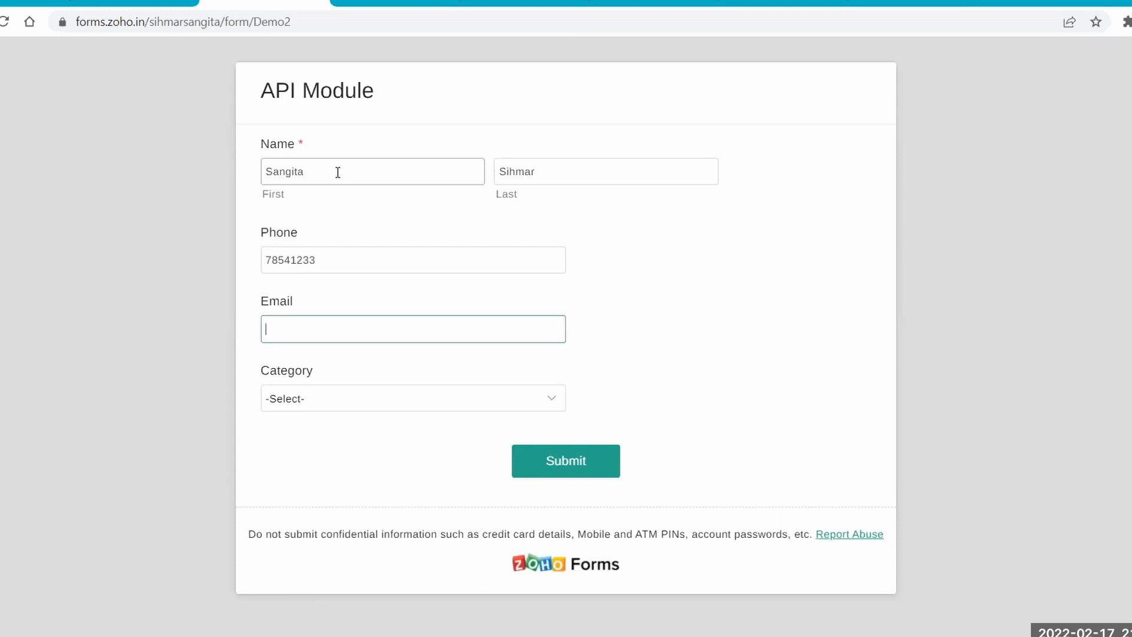
Enter the respondent's email address, choose a category and submit the form.
click(316, 397)
click(315, 396)
click(555, 461)
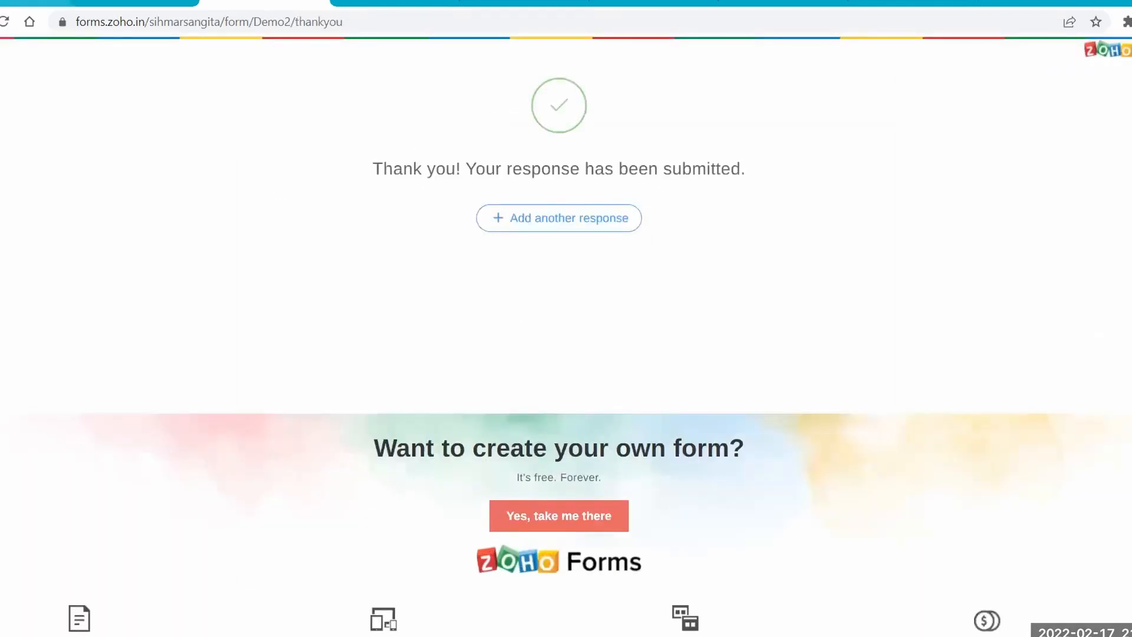
Switch to SendPulse, reload the Events Manager, and check the newest event's received data in the log.
click(653, 2)
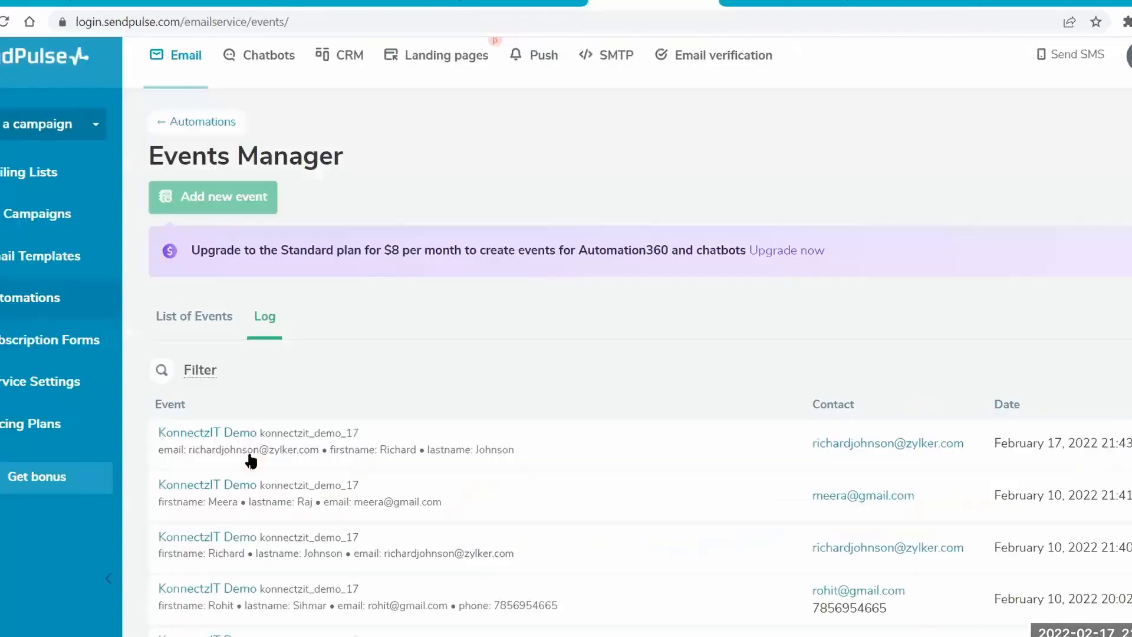
click(5, 22)
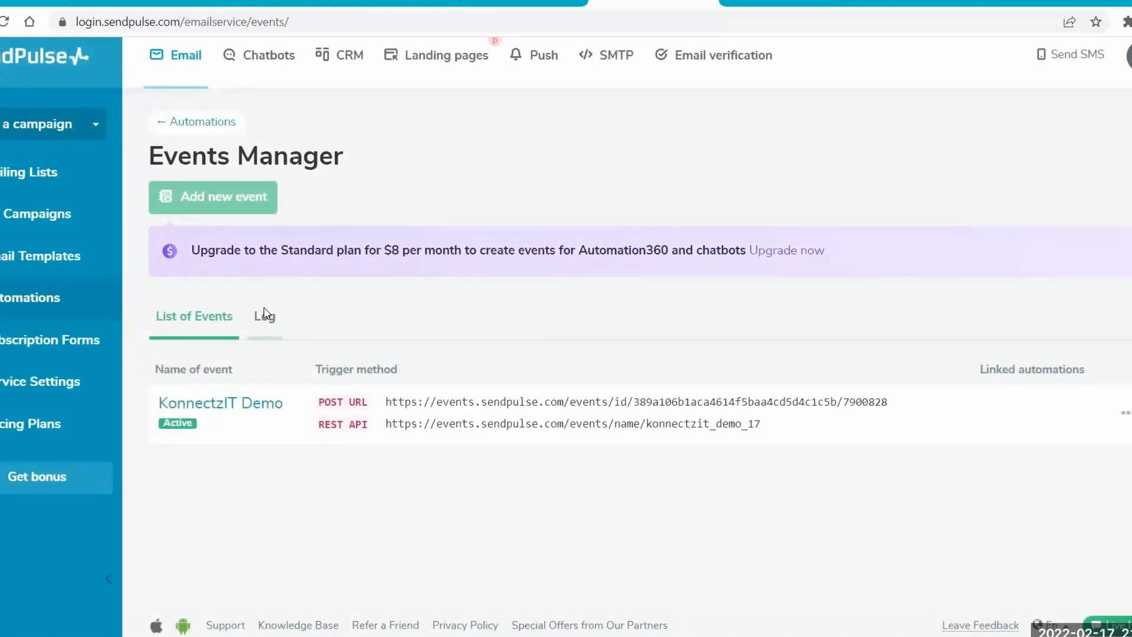
click(263, 311)
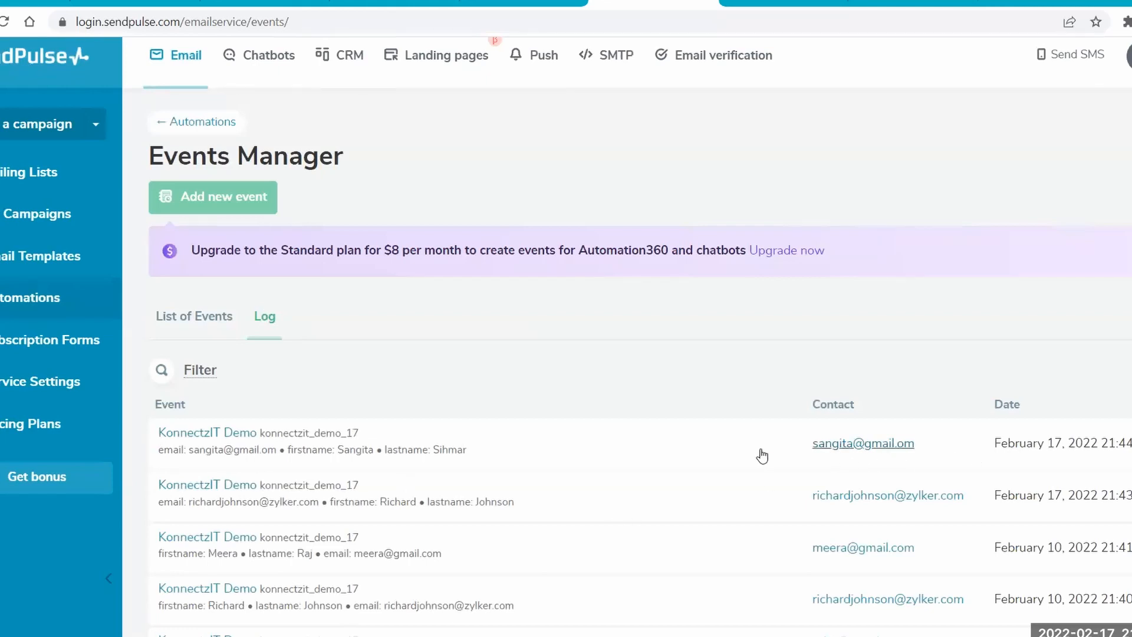
click(238, 435)
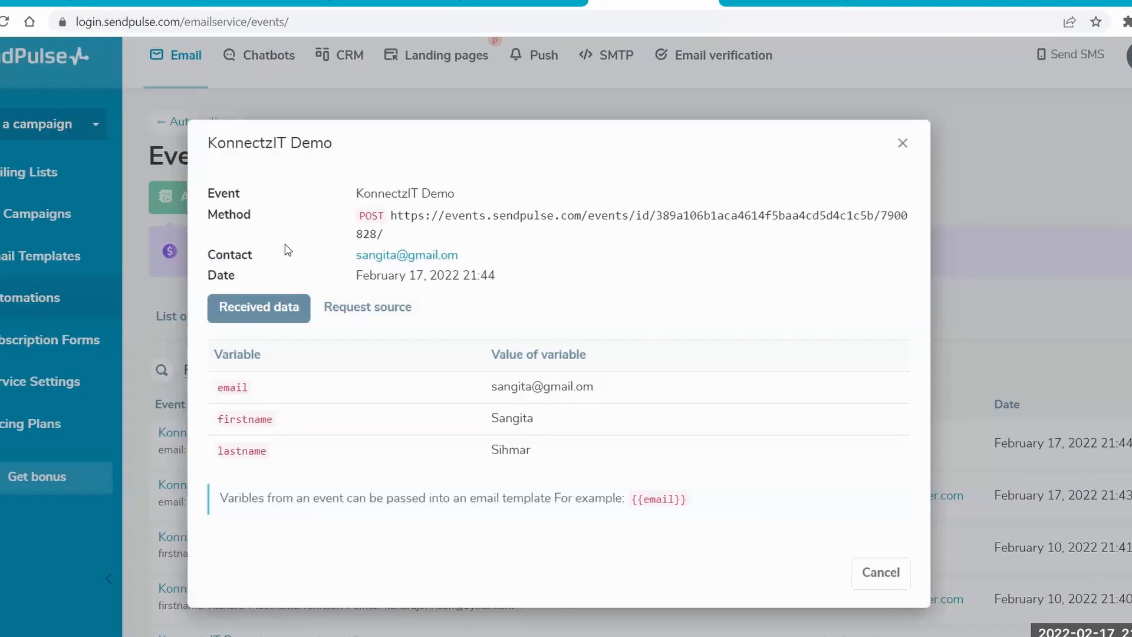
click(65, 199)
Switch to the KonnectzIT editor and add a second API module beside the first with its action set to GET.
click(36, 3)
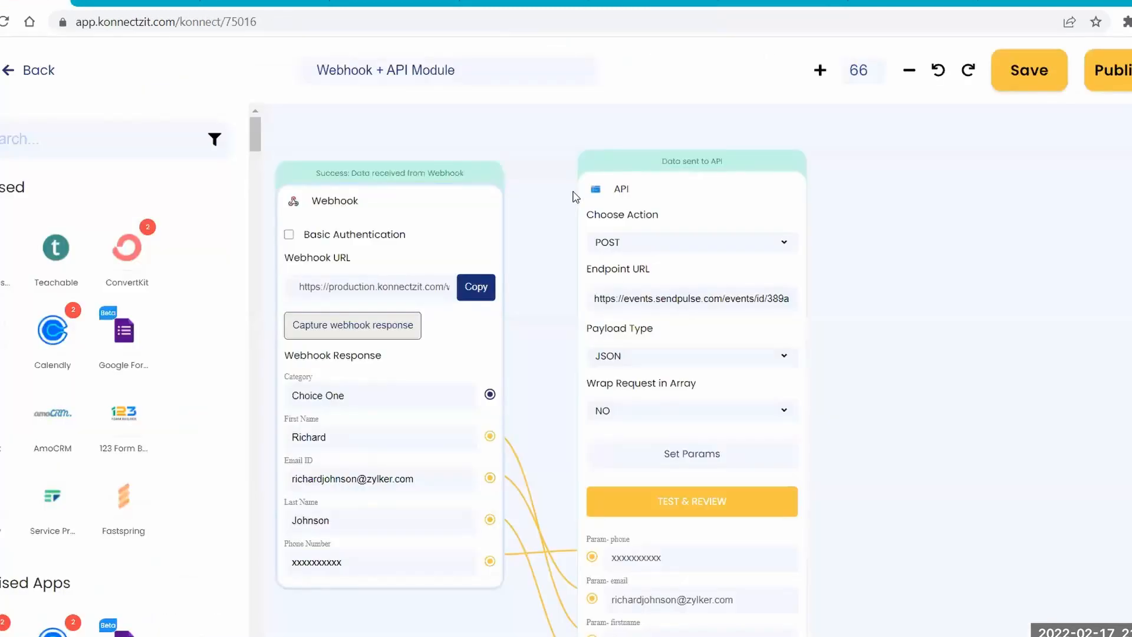
drag(850, 230, 518, 179)
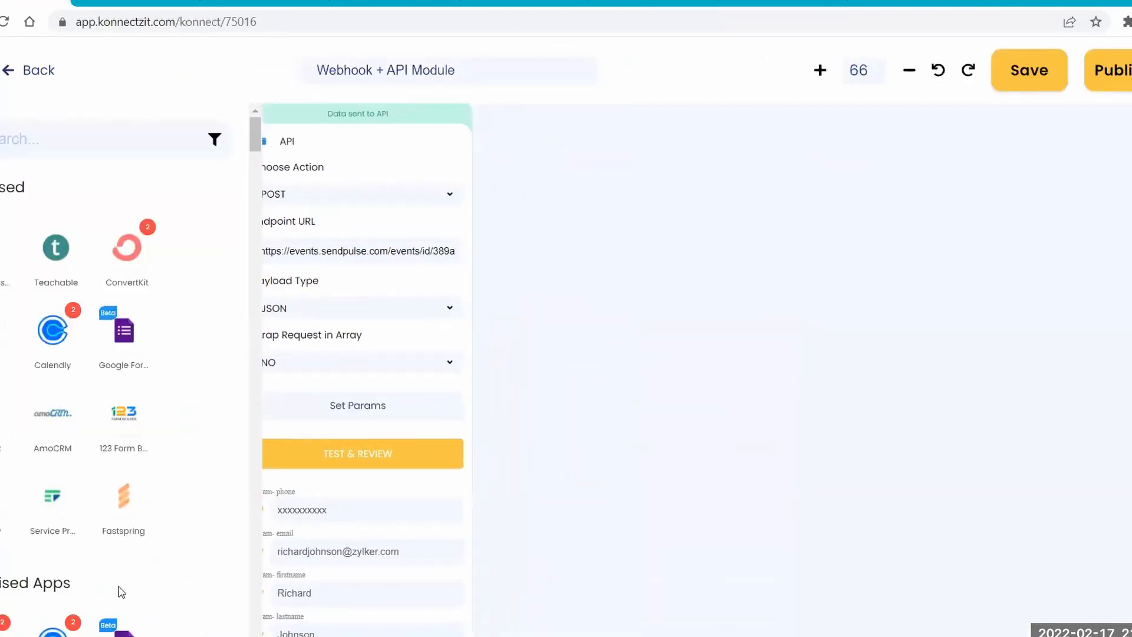
click(40, 135)
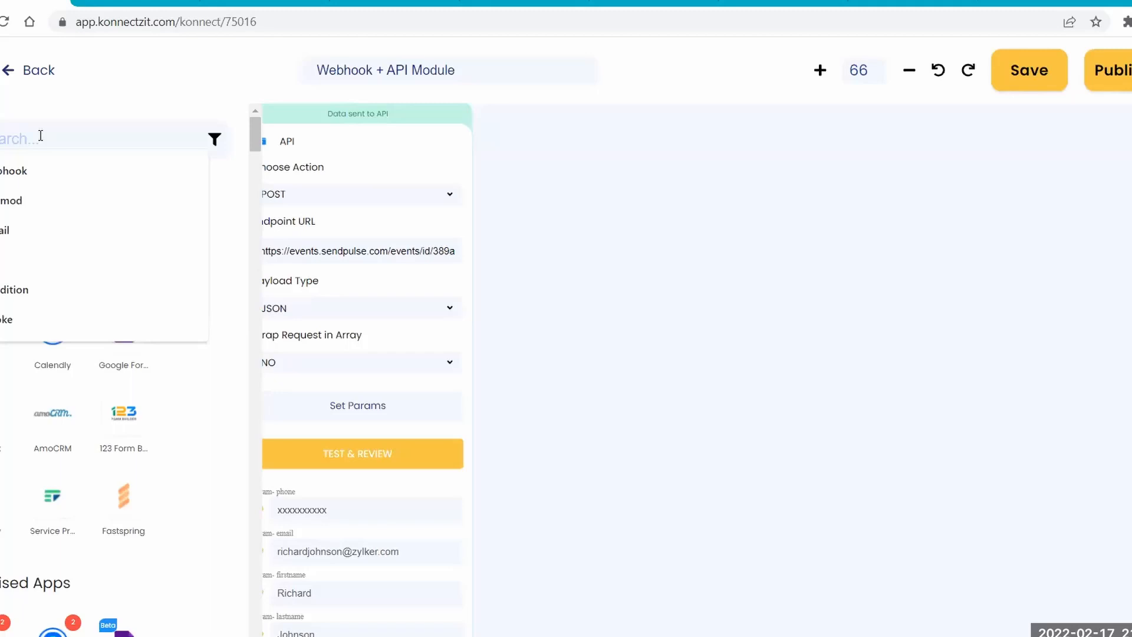
text(api)
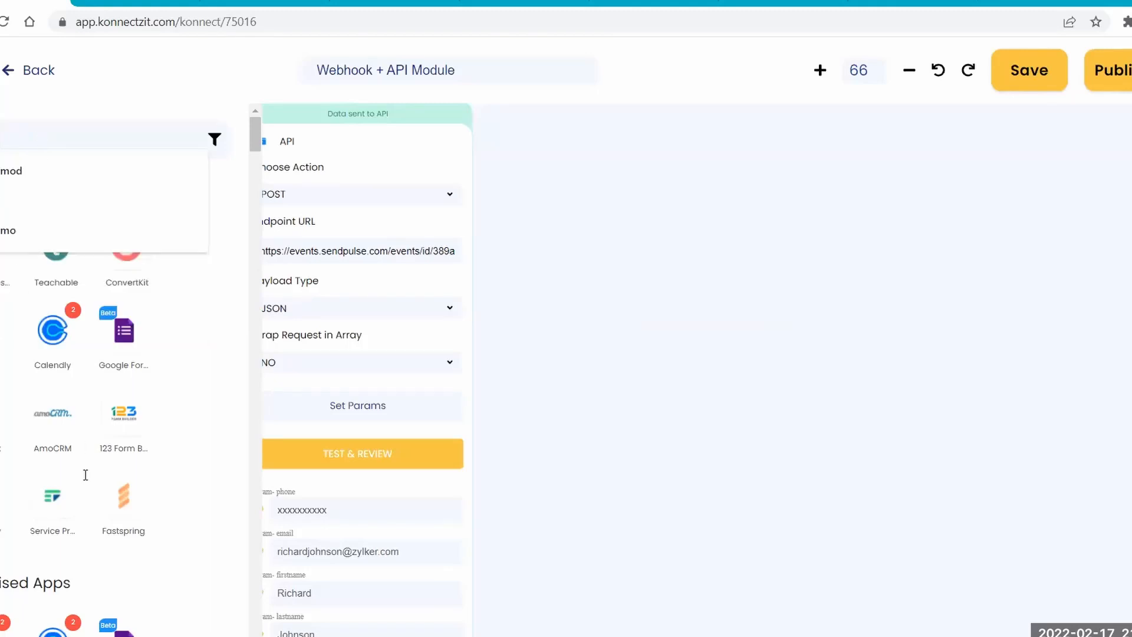
scroll(85, 475, down, 10)
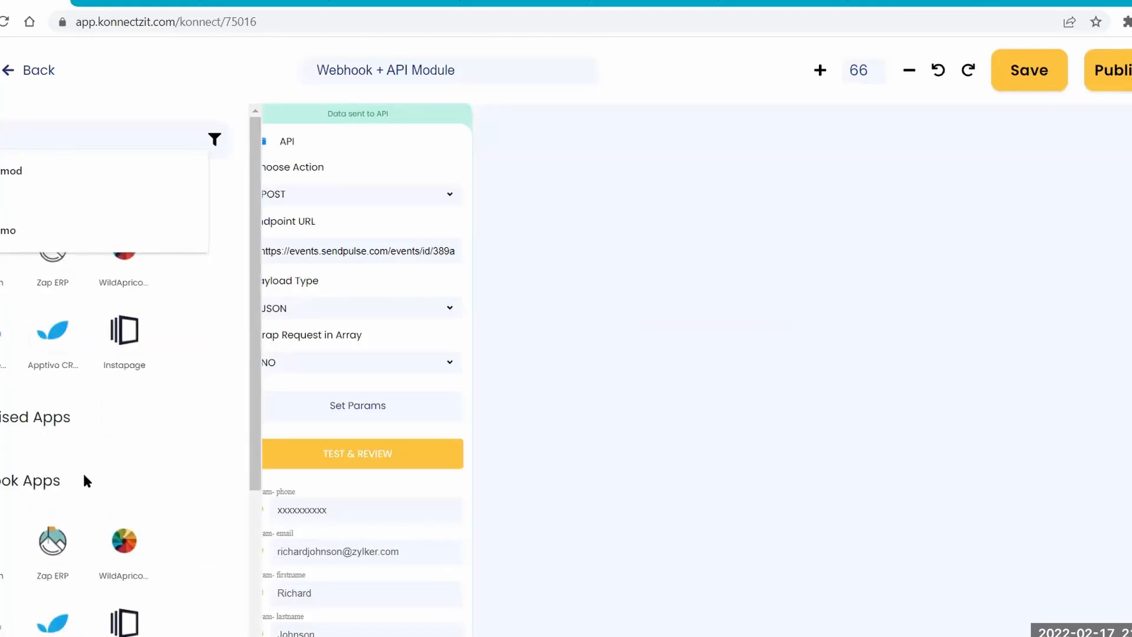
drag(254, 401, 224, 613)
drag(65, 583, 638, 148)
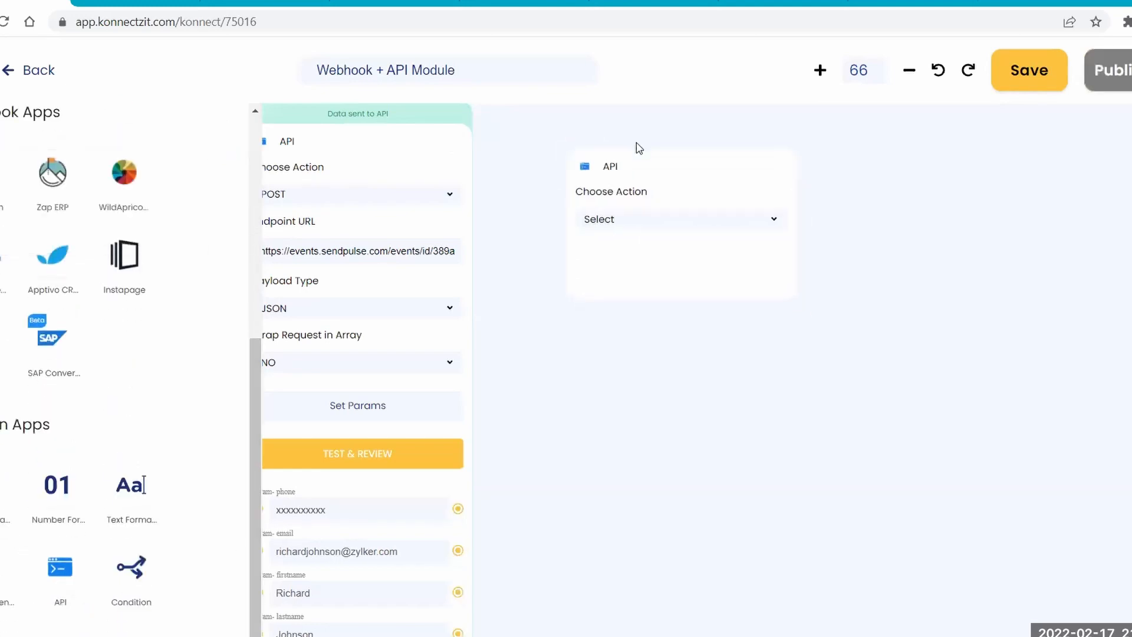
click(616, 224)
click(618, 249)
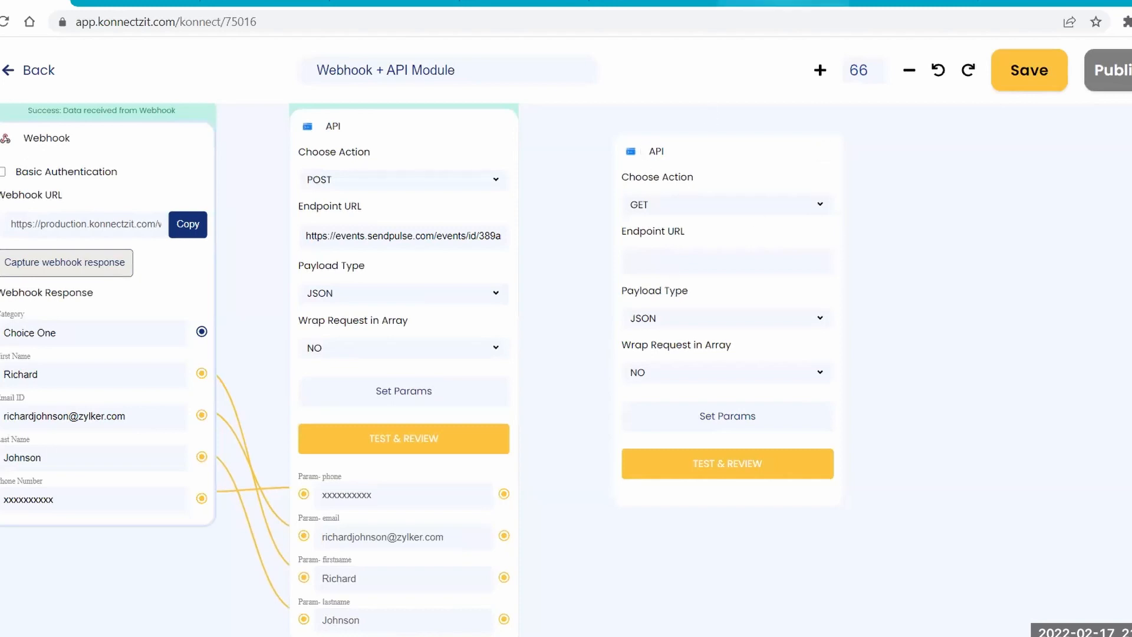
Copy the contacts list request URL with its API key from the HubSpot Developer Docs and paste it as the GET module's endpoint URL.
click(783, 3)
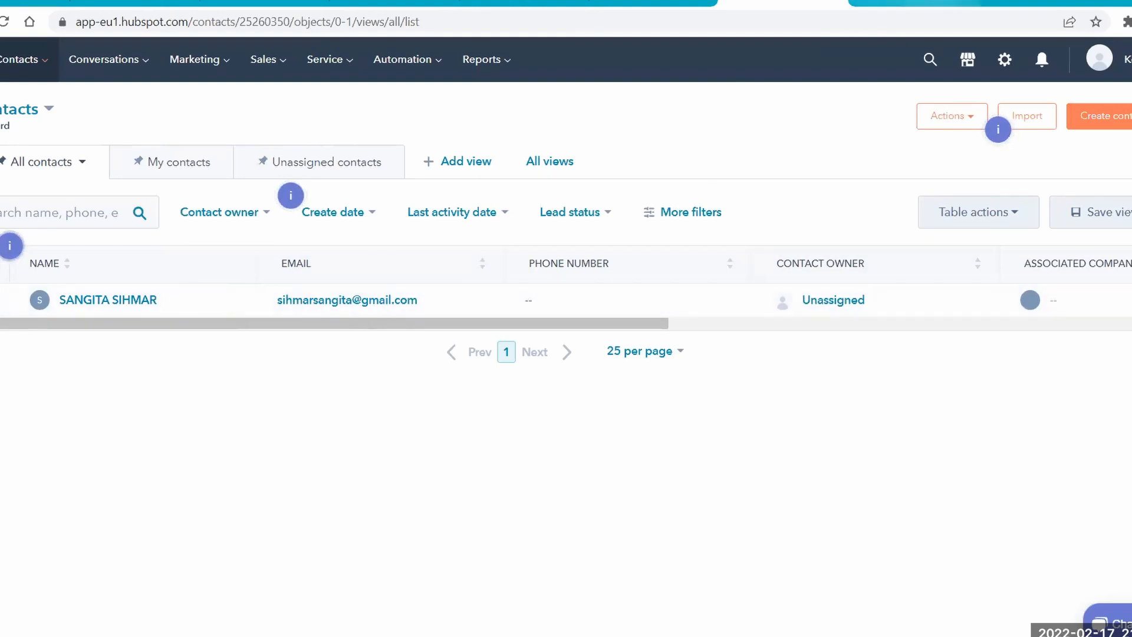
click(914, 2)
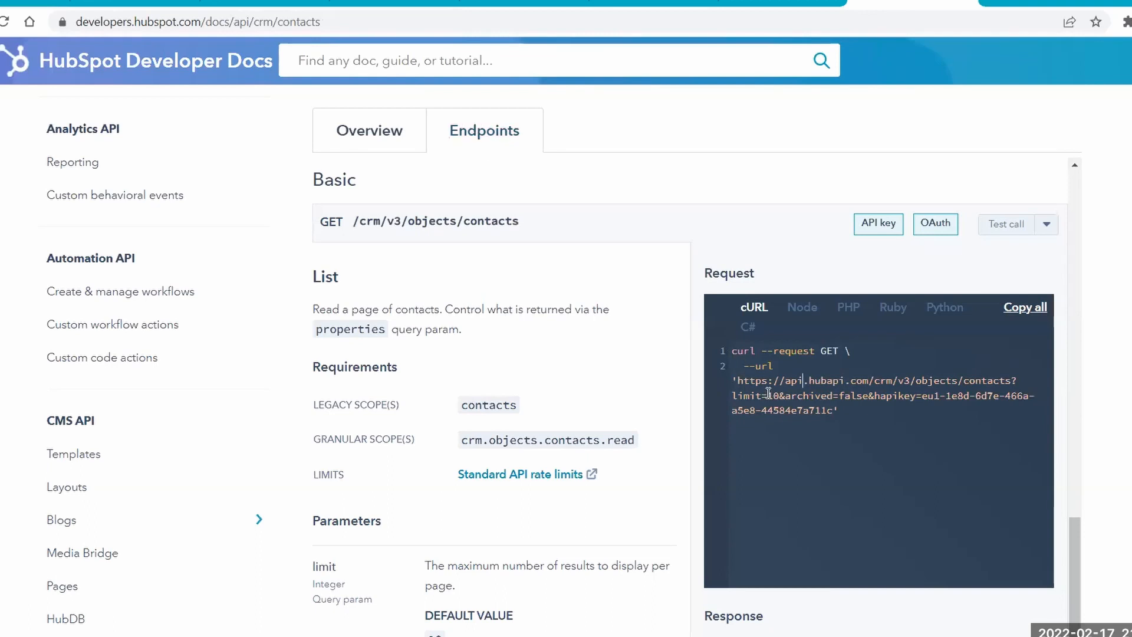
drag(739, 381, 833, 411)
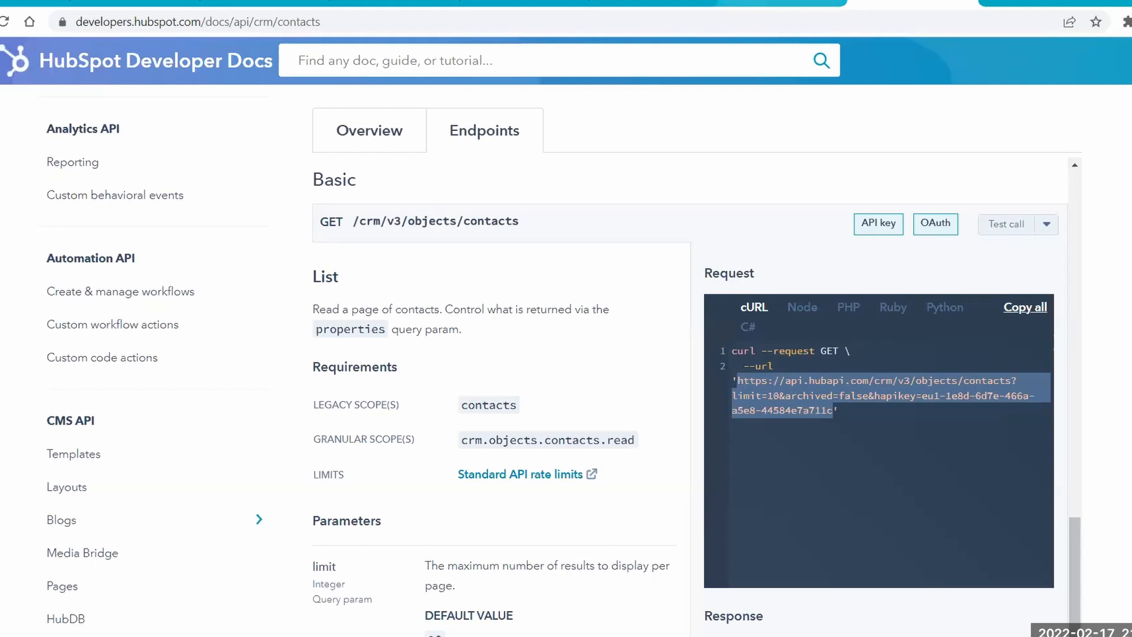
click(782, 2)
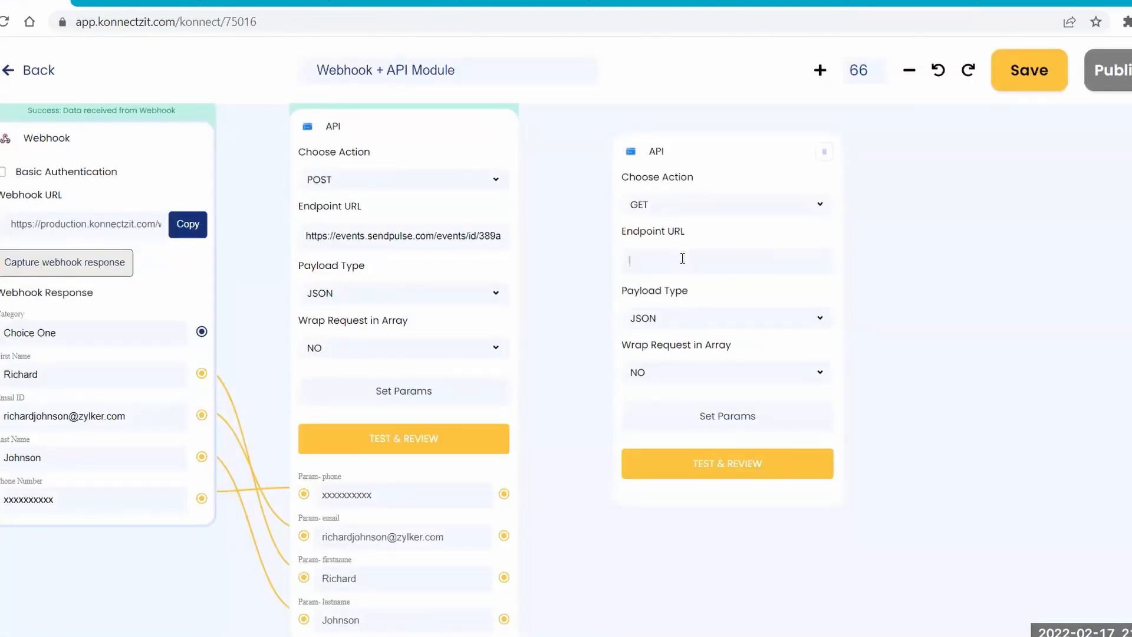
key(ctrl+v)
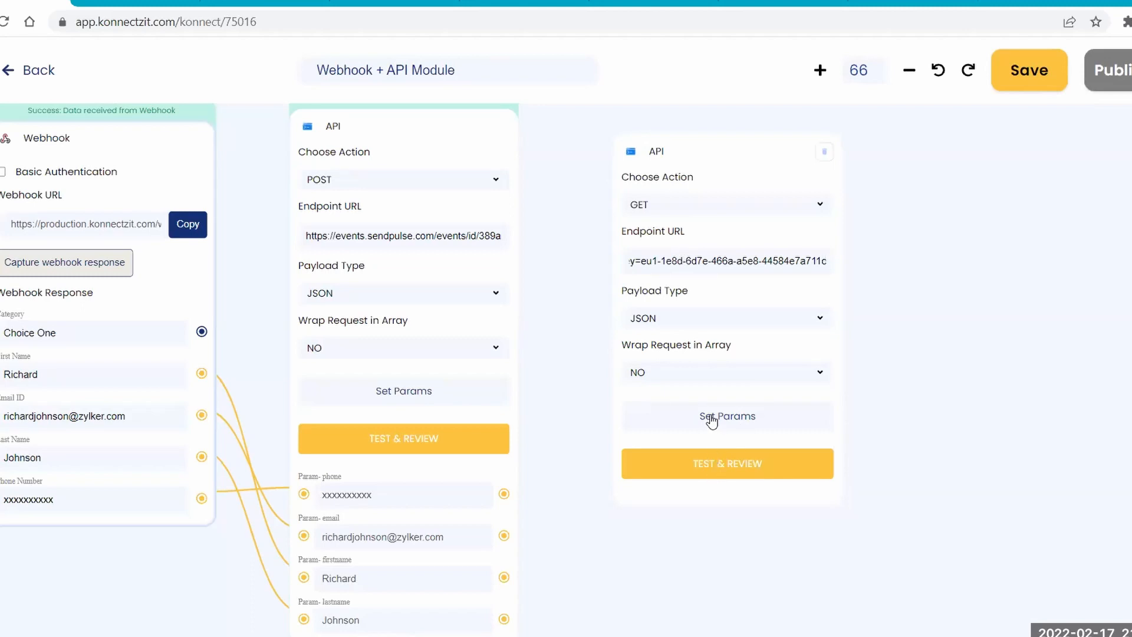
Test the GET request and add the Email, Firstname and Lastname properties from its results to the module.
click(735, 470)
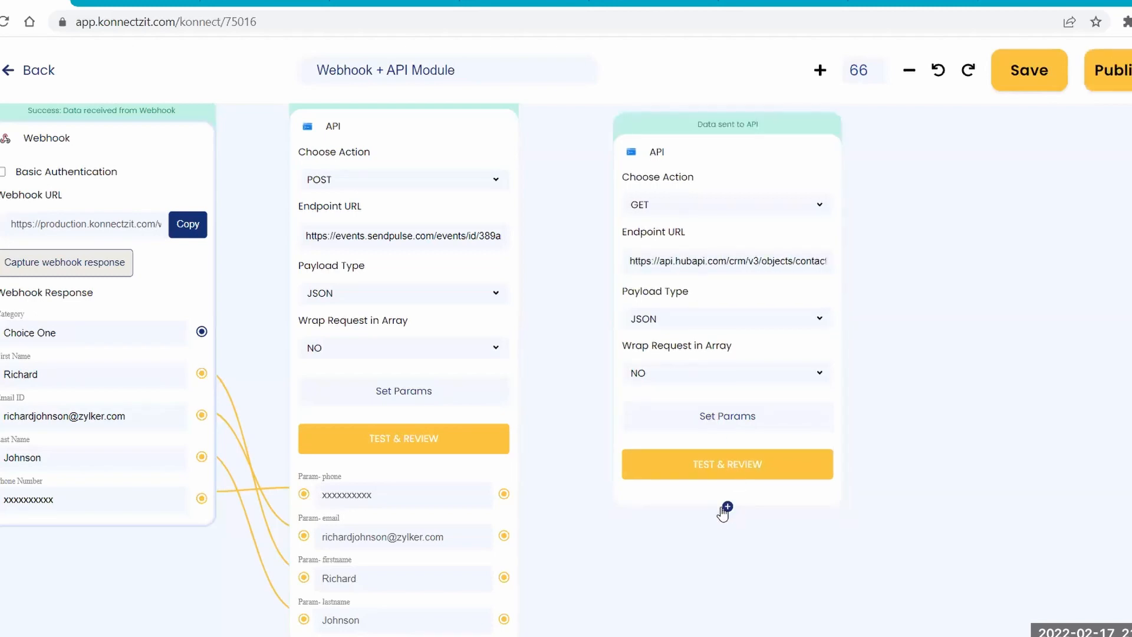
click(182, 112)
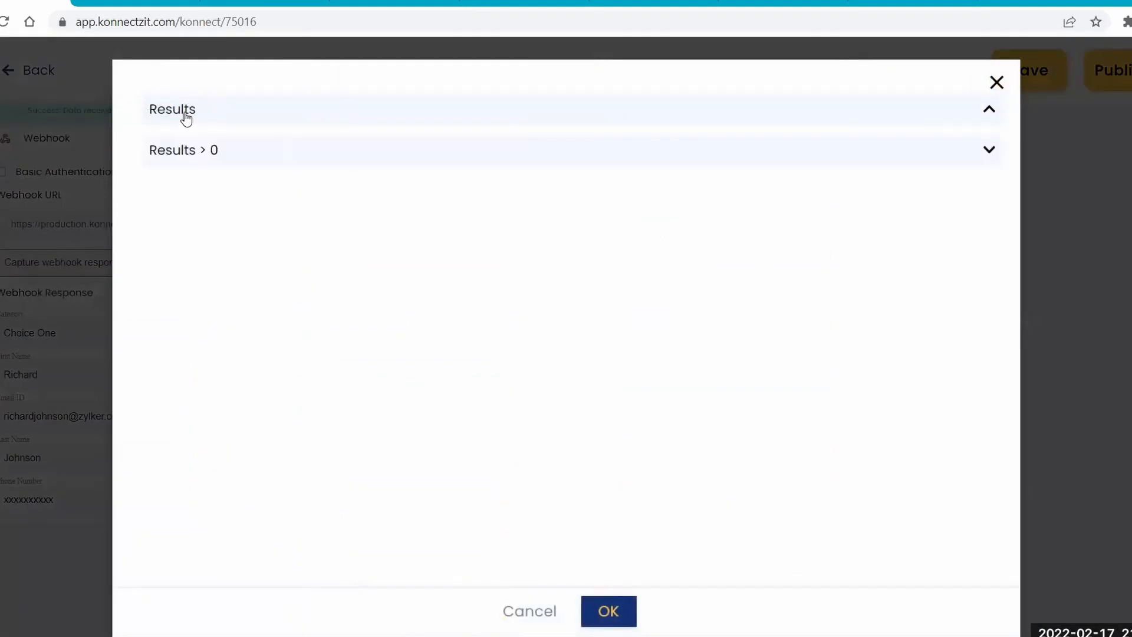
click(189, 149)
click(202, 243)
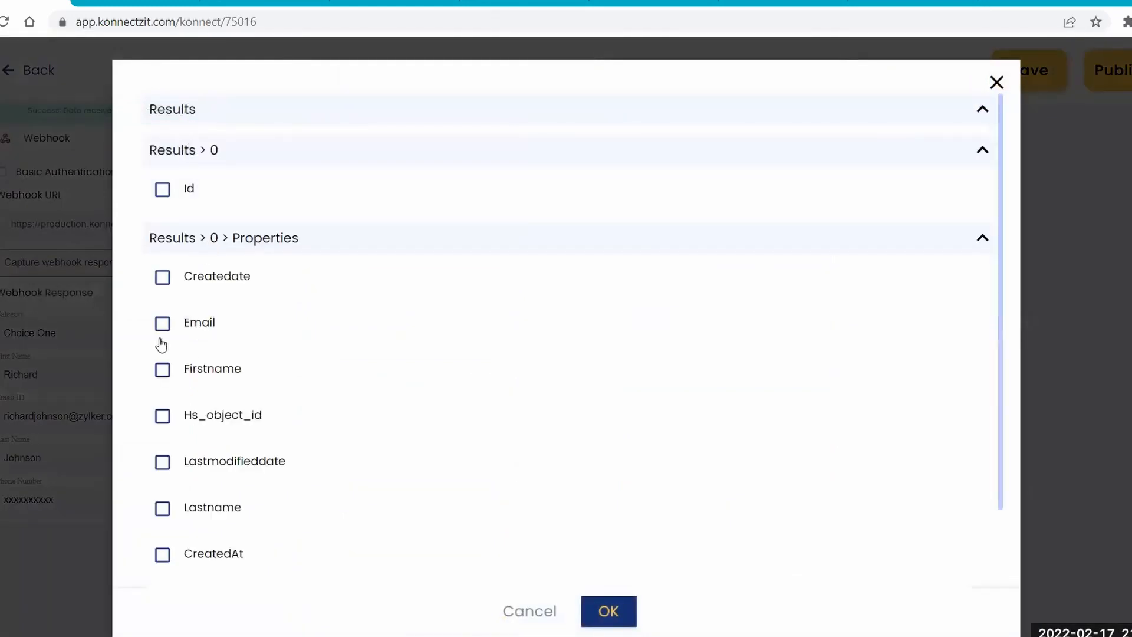
click(160, 325)
click(162, 370)
click(163, 509)
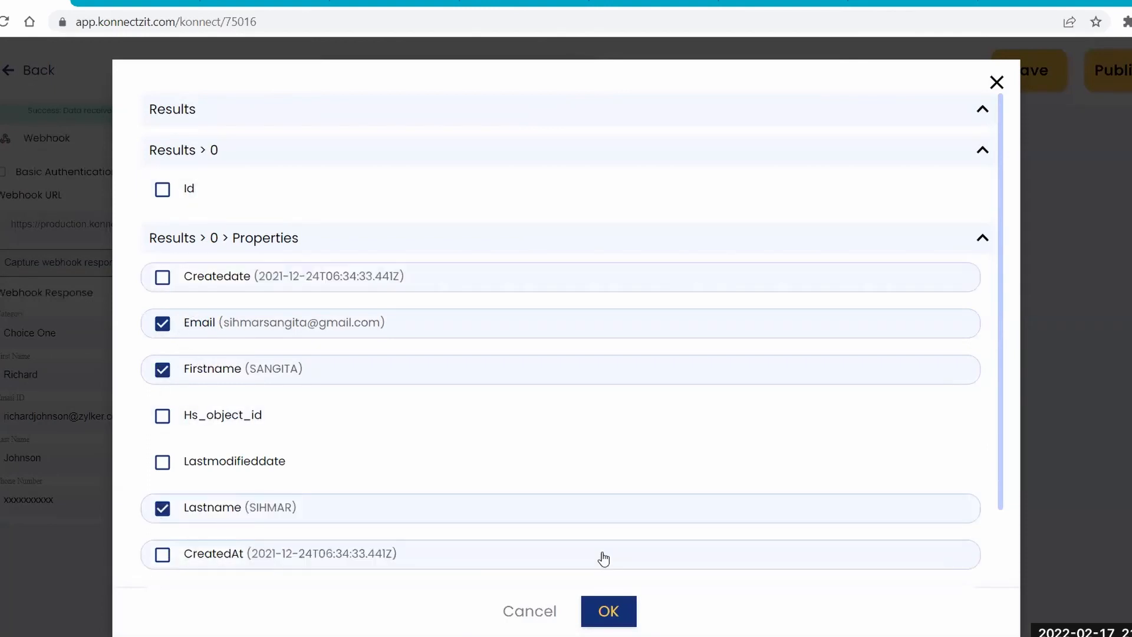
click(608, 610)
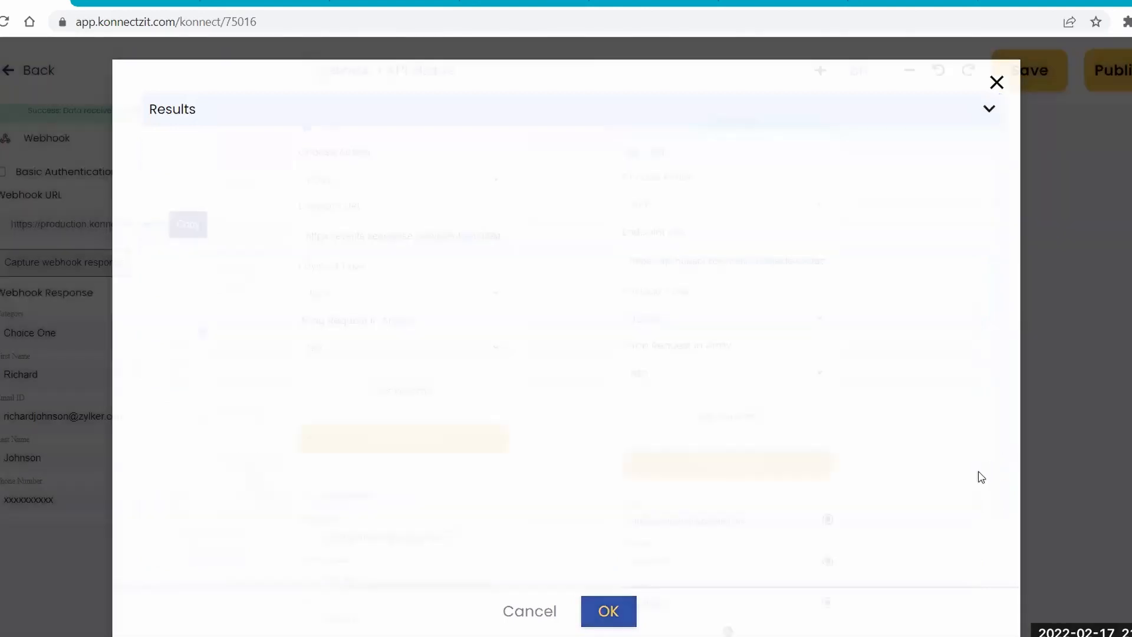
Look over the finished Konnect at 56 percent zoom, leave the editor and switch to the KonnectzIT Home list.
drag(813, 368, 777, 258)
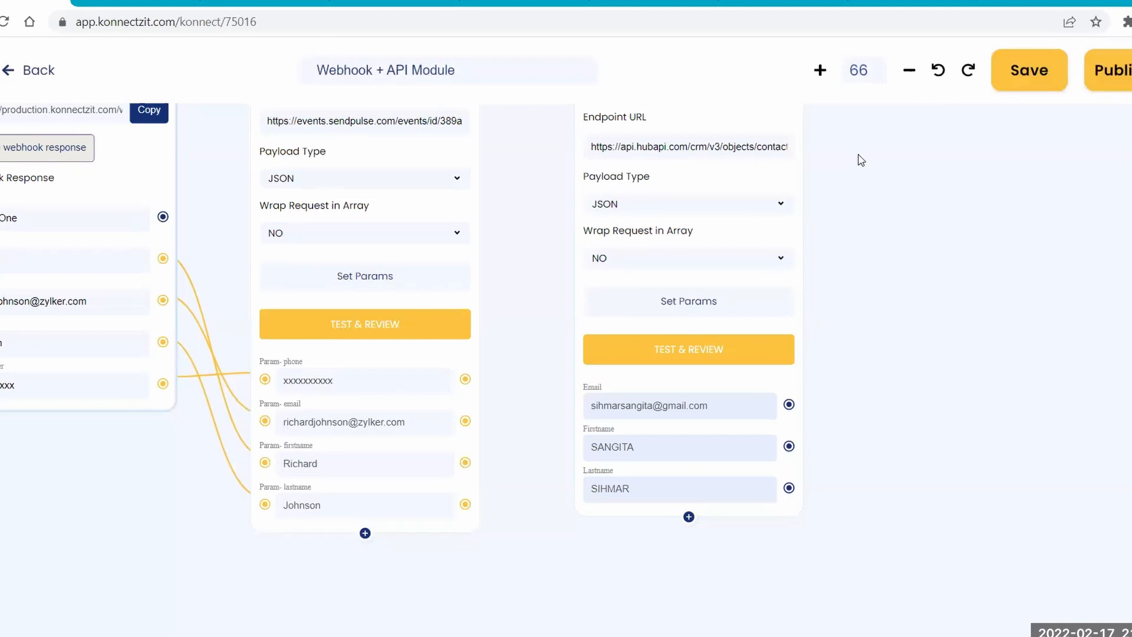
drag(858, 154, 958, 267)
scroll(586, 260, down, 4)
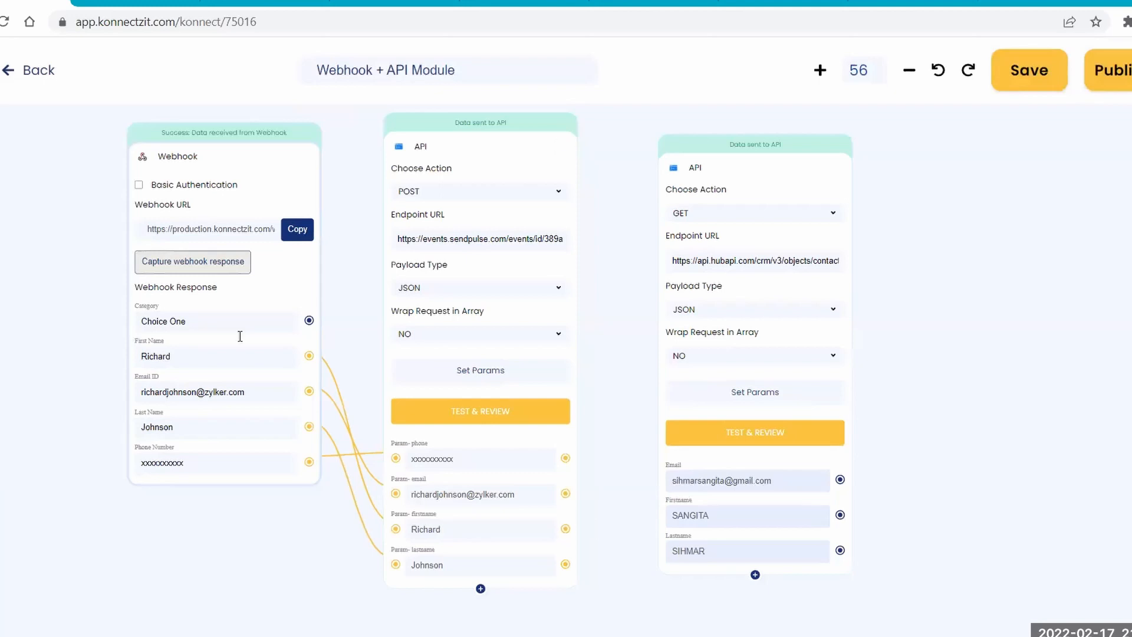
click(10, 73)
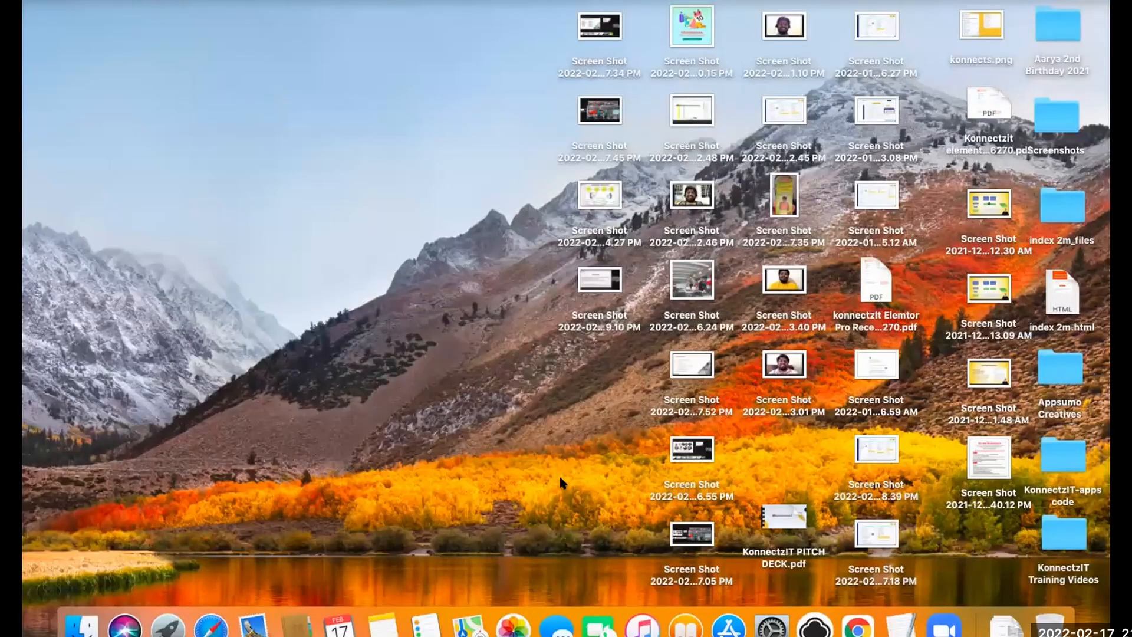
key(ctrl+Right)
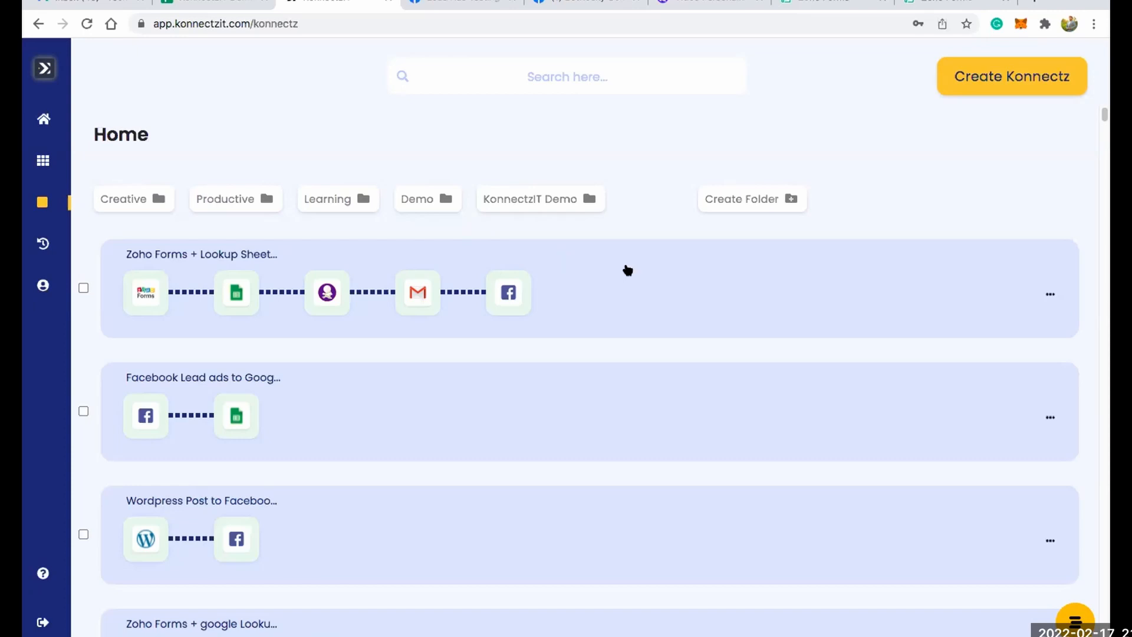
Look over the Konnectz list and its folders, then view the folder creation dialog and close it without creating anything.
mouse_move(74, 202)
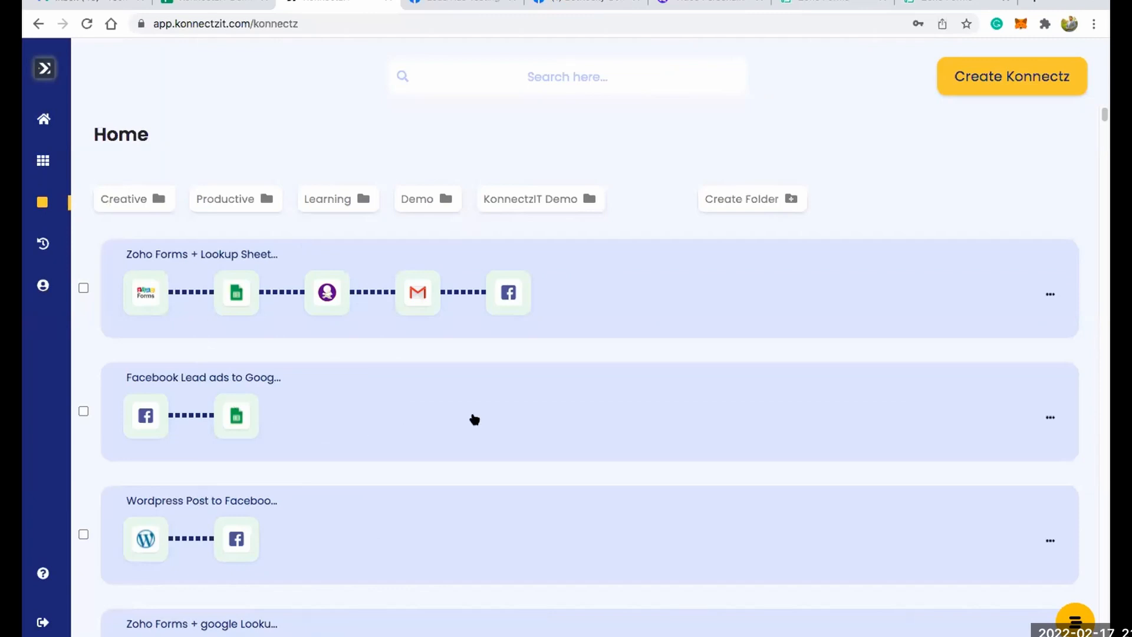
scroll(421, 354, down, 5)
scroll(421, 354, up, 5)
click(158, 201)
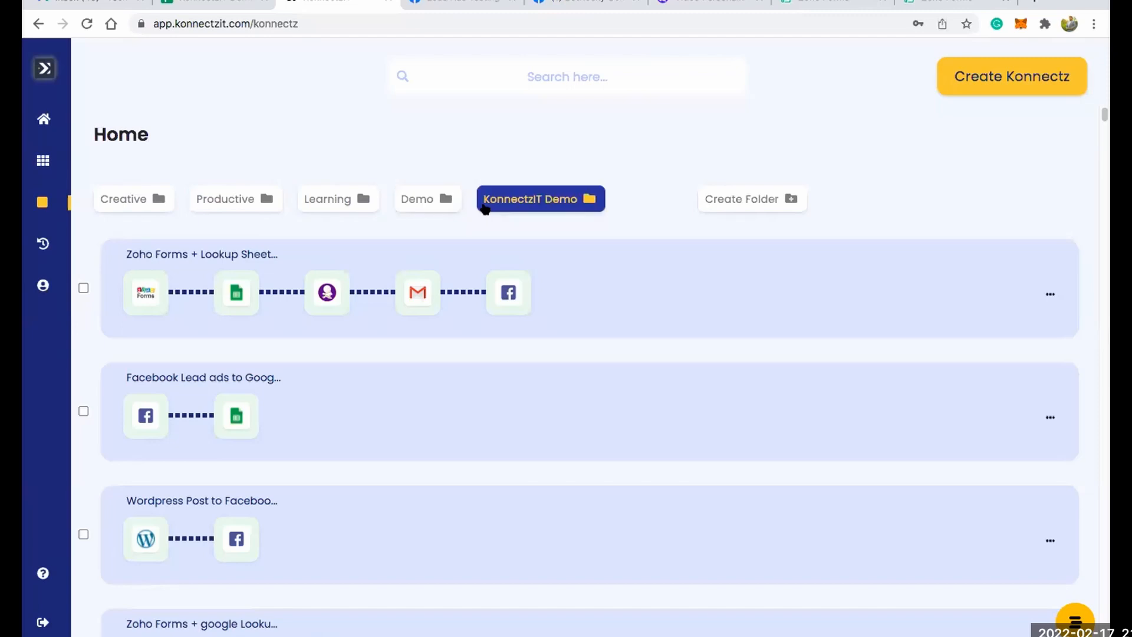
click(714, 197)
click(715, 197)
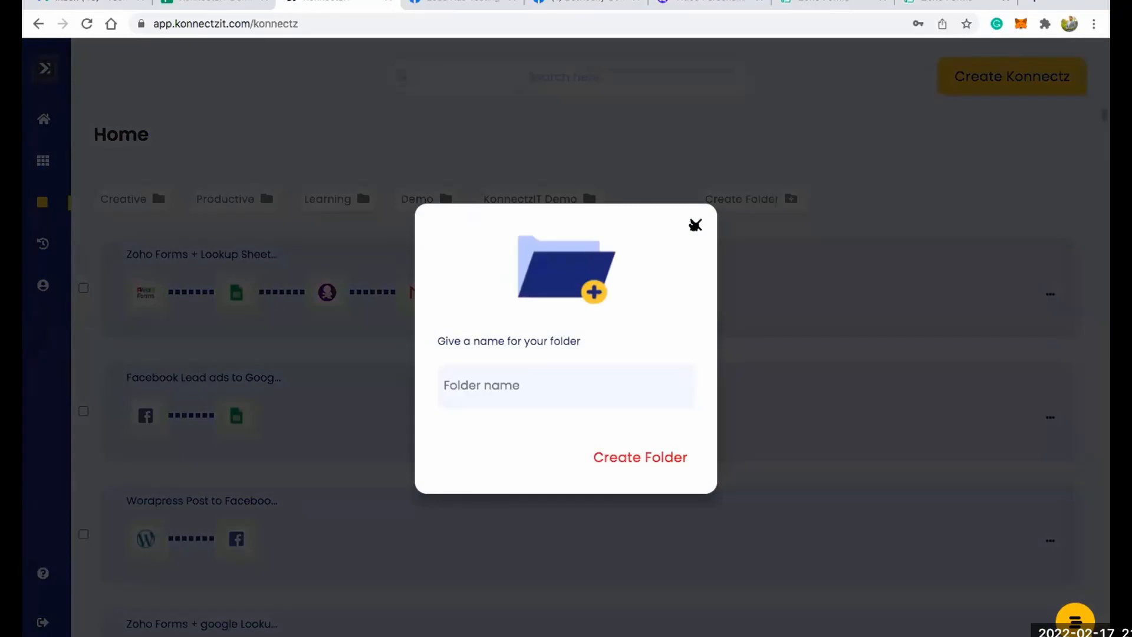
click(695, 224)
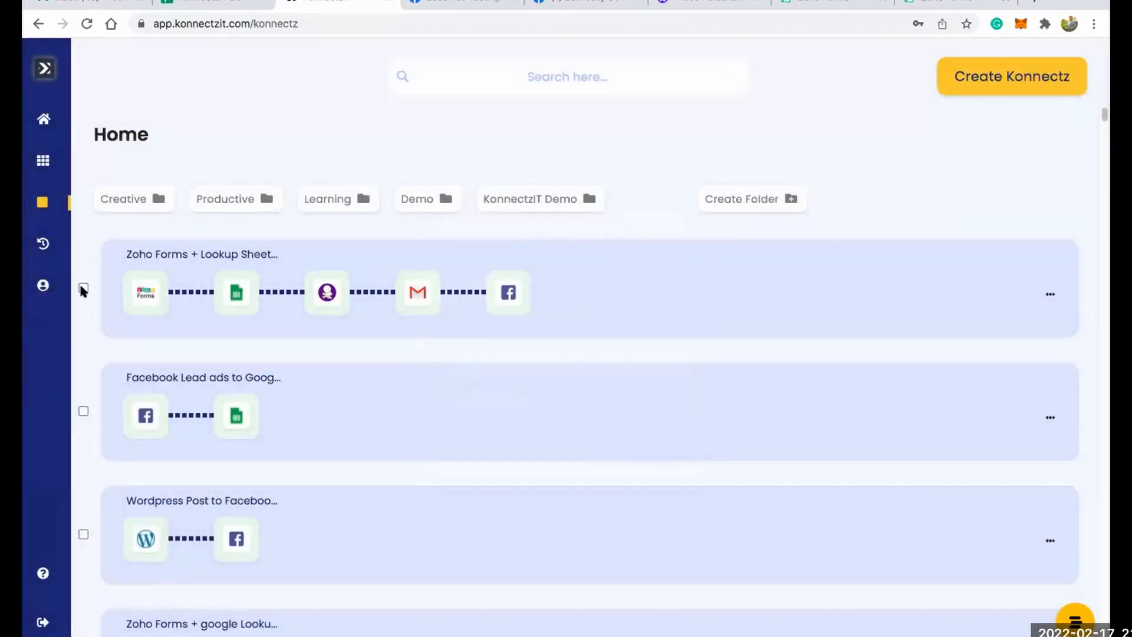
Move the first two Konnectz, Zoho Forms + Lookup Sheet and Facebook Lead ads to Google, into the KonnectzIT Demo folder.
click(83, 288)
click(84, 411)
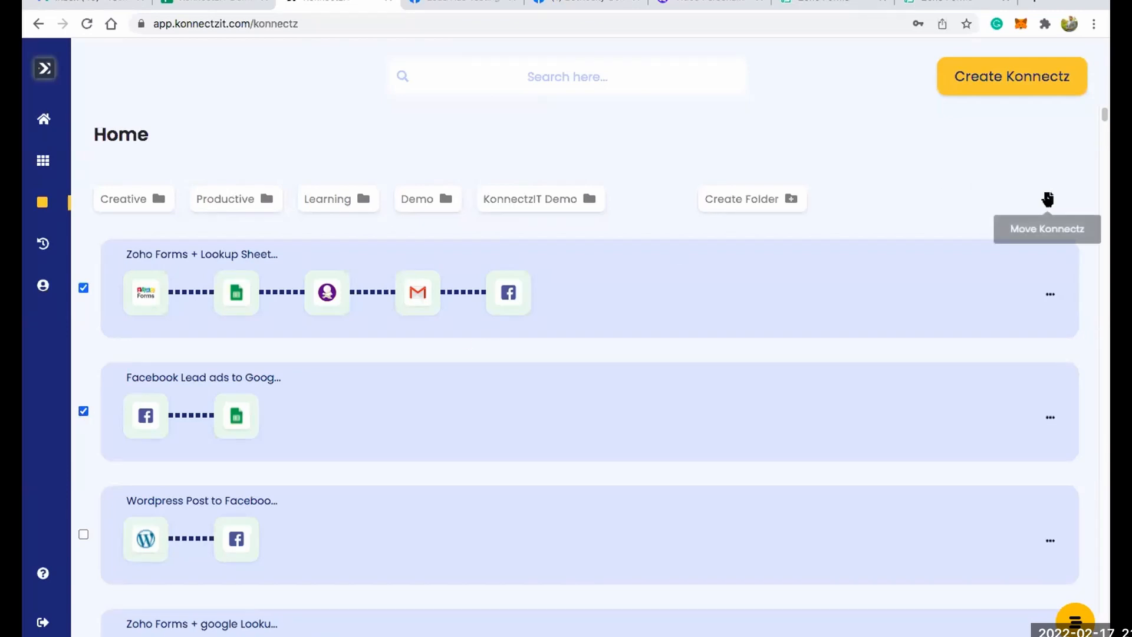
click(1038, 201)
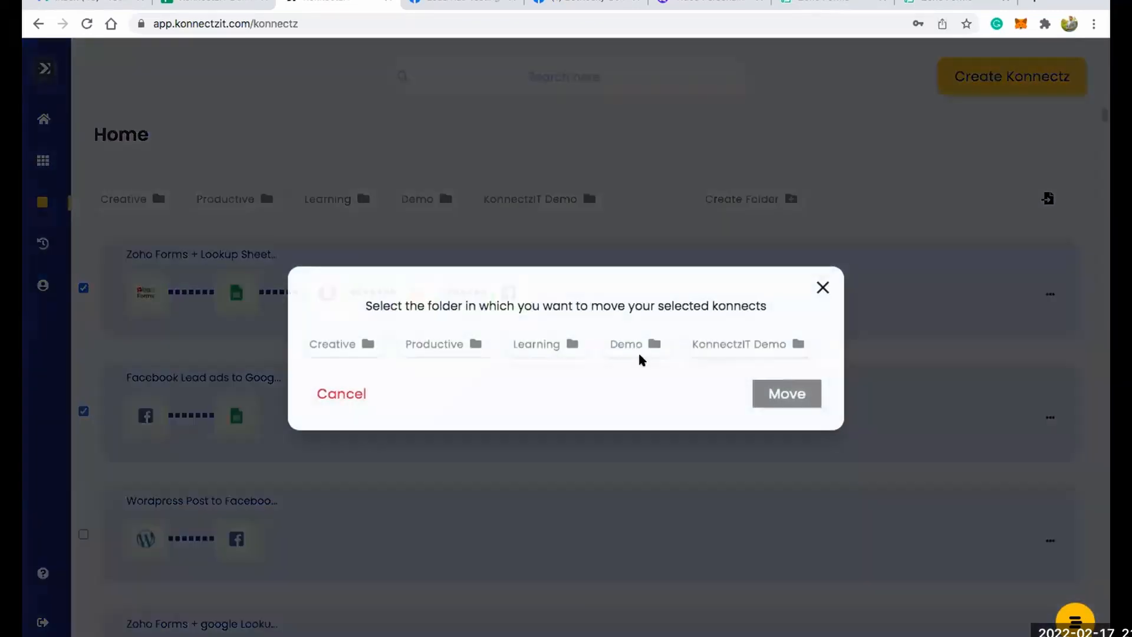
click(729, 347)
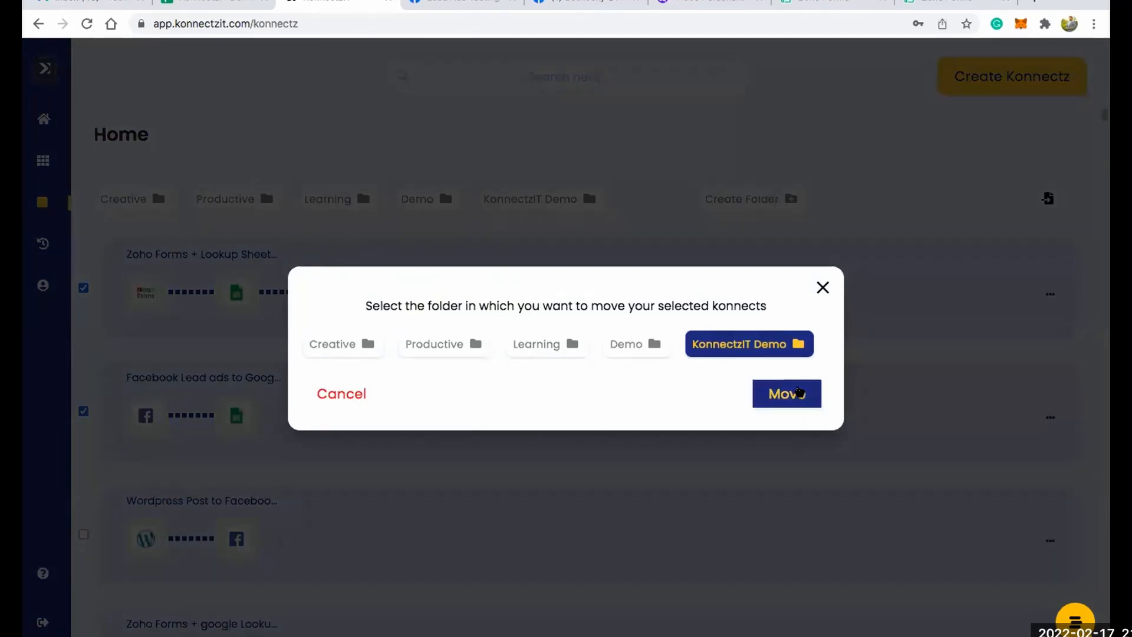
click(797, 392)
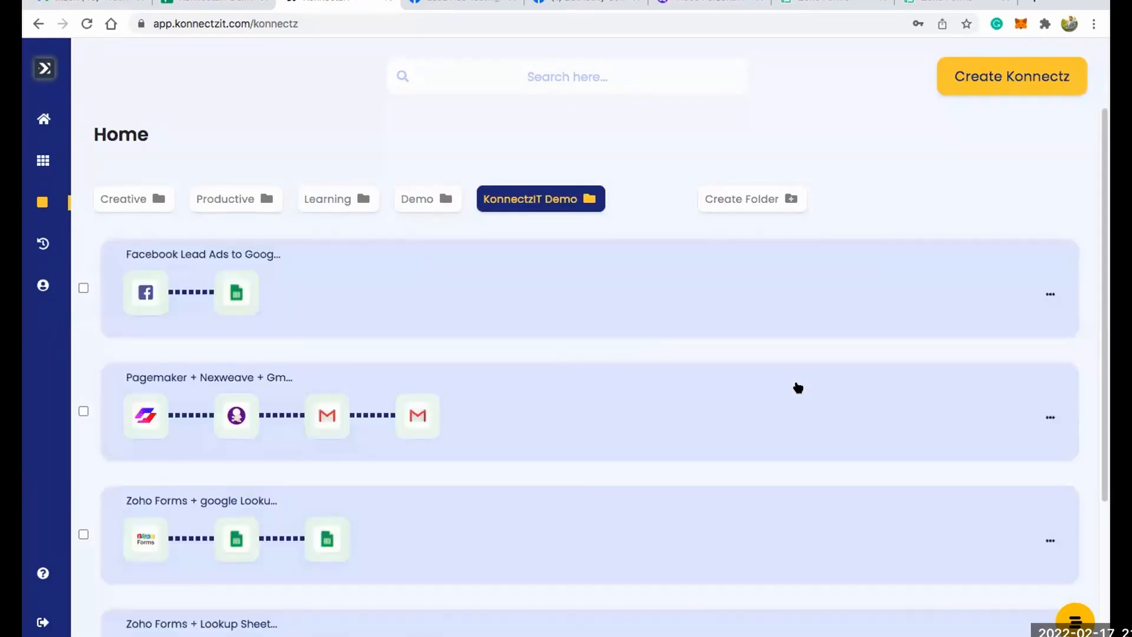
View the contents of the KonnectzIT Demo and Demo folders, then inspect KonnectzIT Demo's rename dialog without changing the name.
scroll(797, 387, down, 3)
scroll(818, 388, up, 3)
click(432, 195)
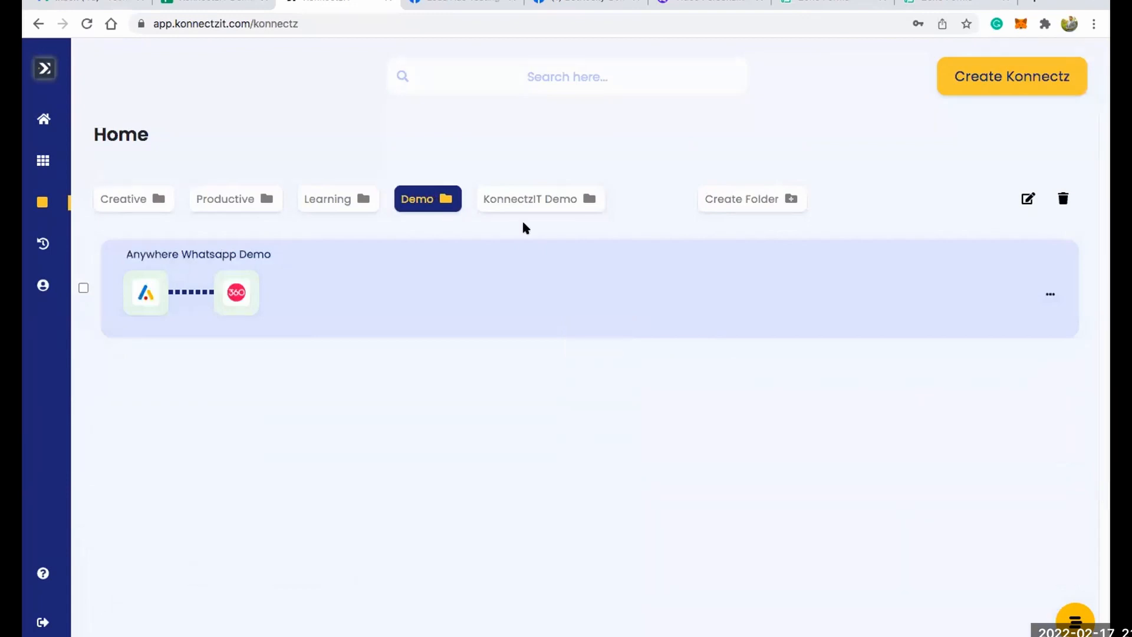
click(497, 198)
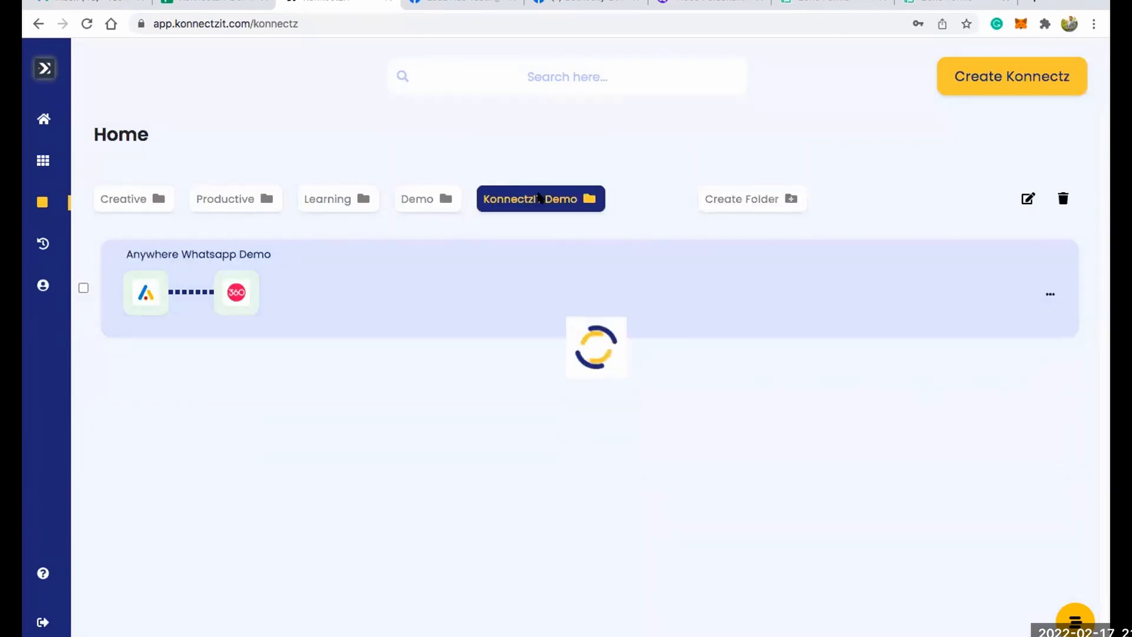
click(1033, 199)
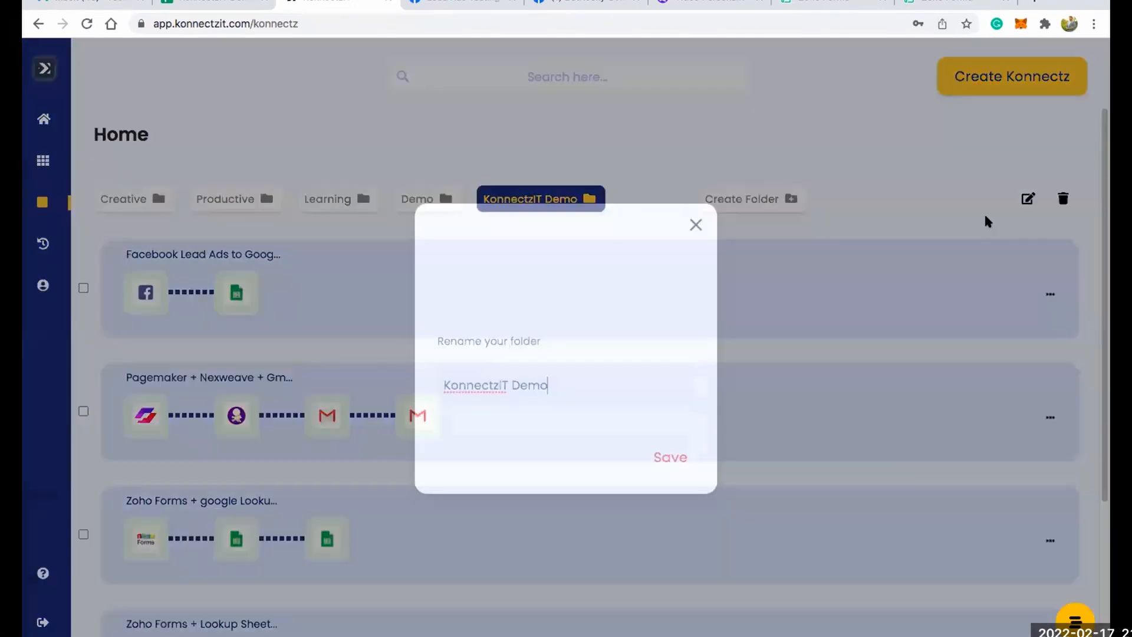
click(695, 225)
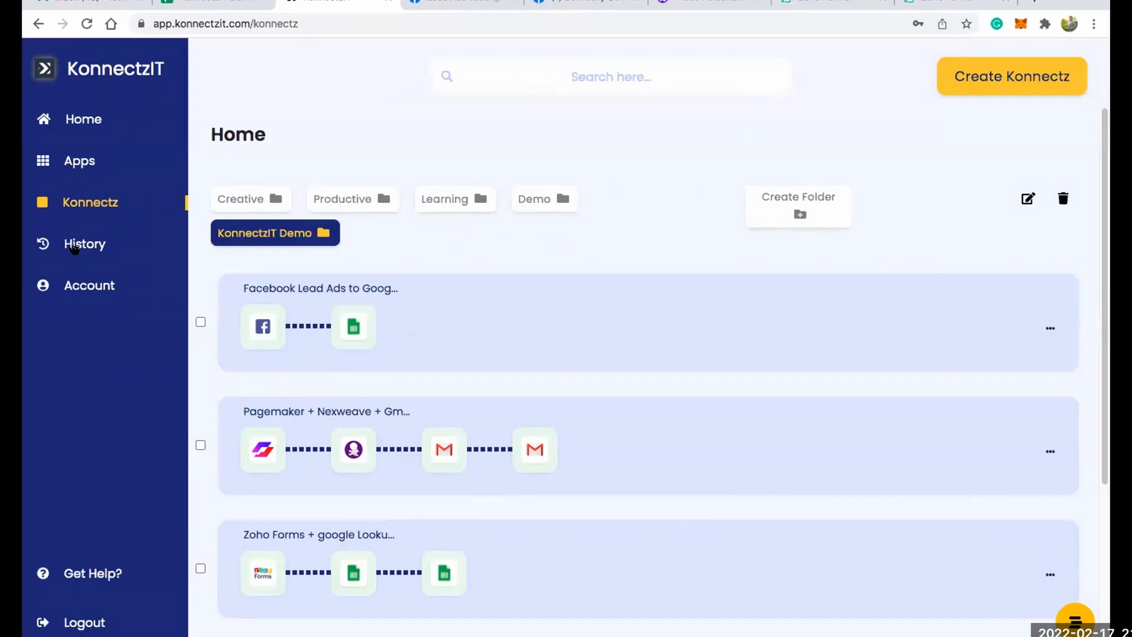
Open the Task History and check its failed runs before returning to the successful ones.
click(73, 248)
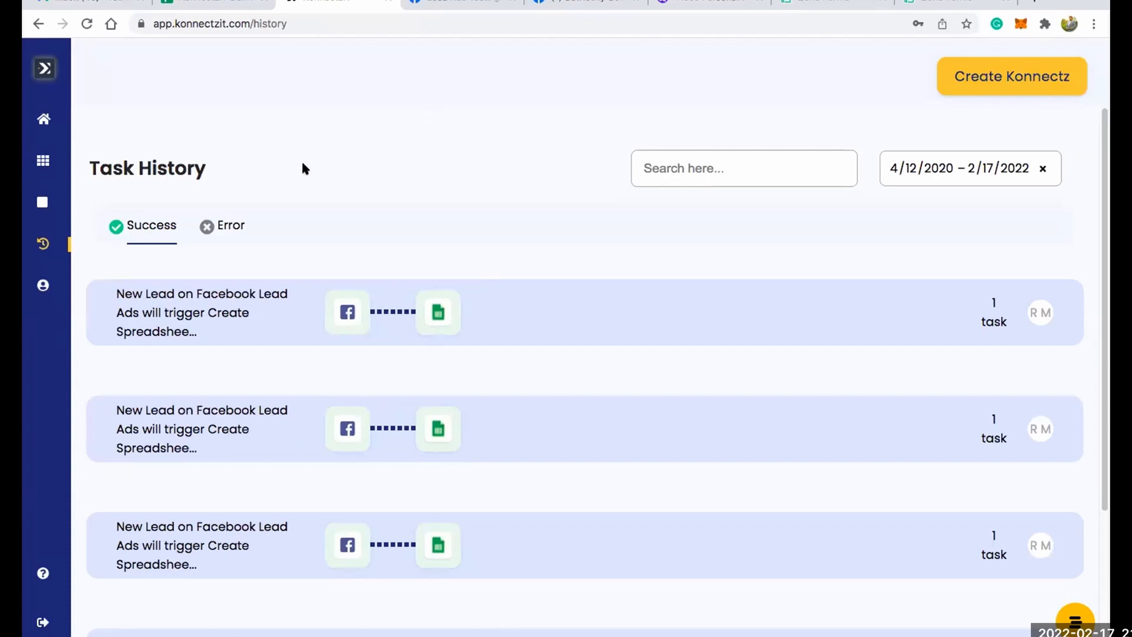
click(209, 229)
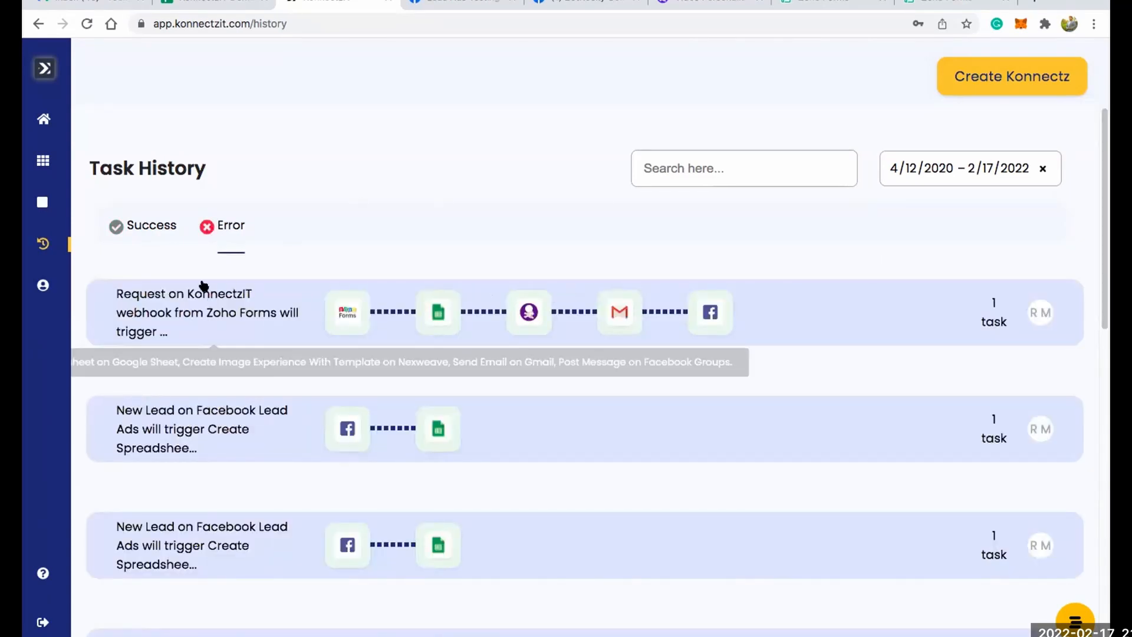
click(157, 228)
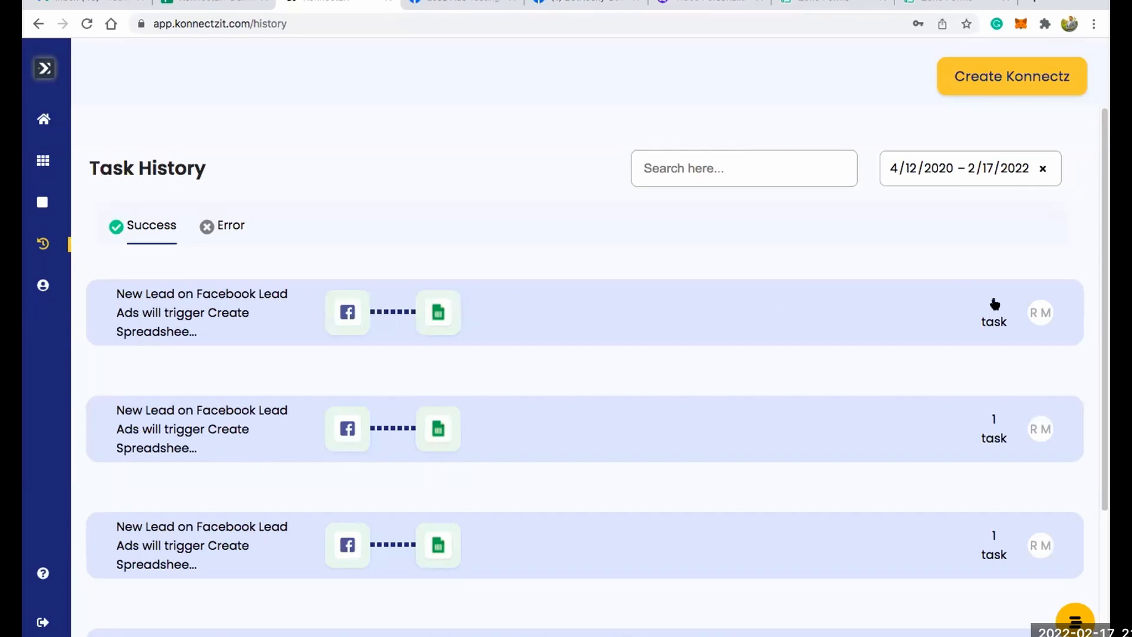
Expand the first successful Facebook Lead Ads run and examine its Google Sheet task details.
click(633, 316)
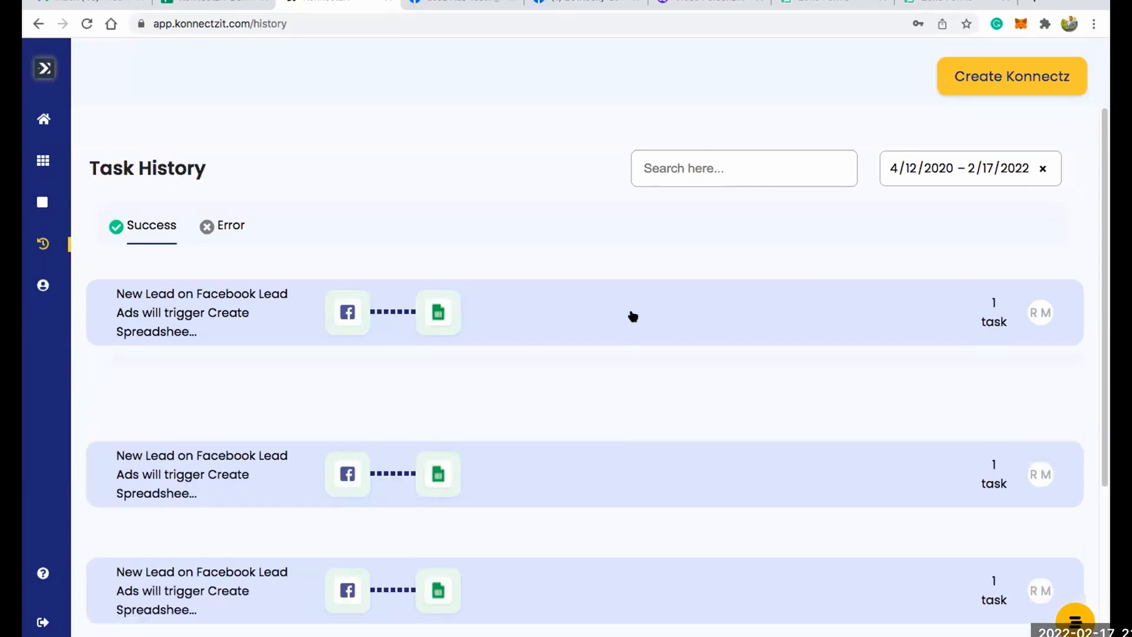
scroll(576, 334, down, 2)
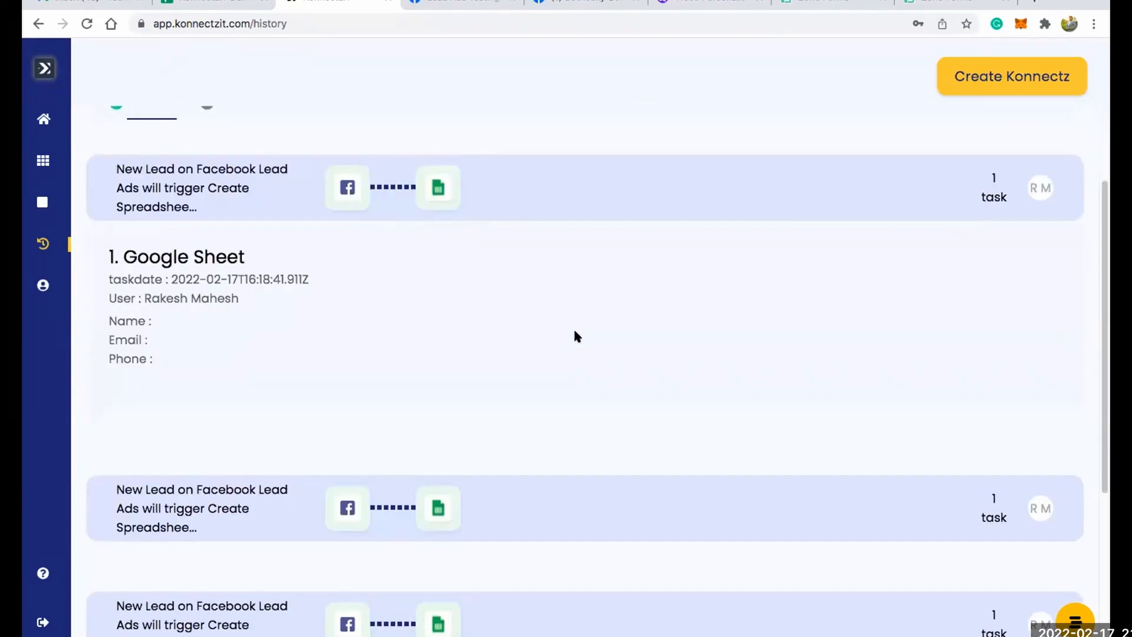
scroll(356, 228, up, 3)
scroll(381, 261, down, 1)
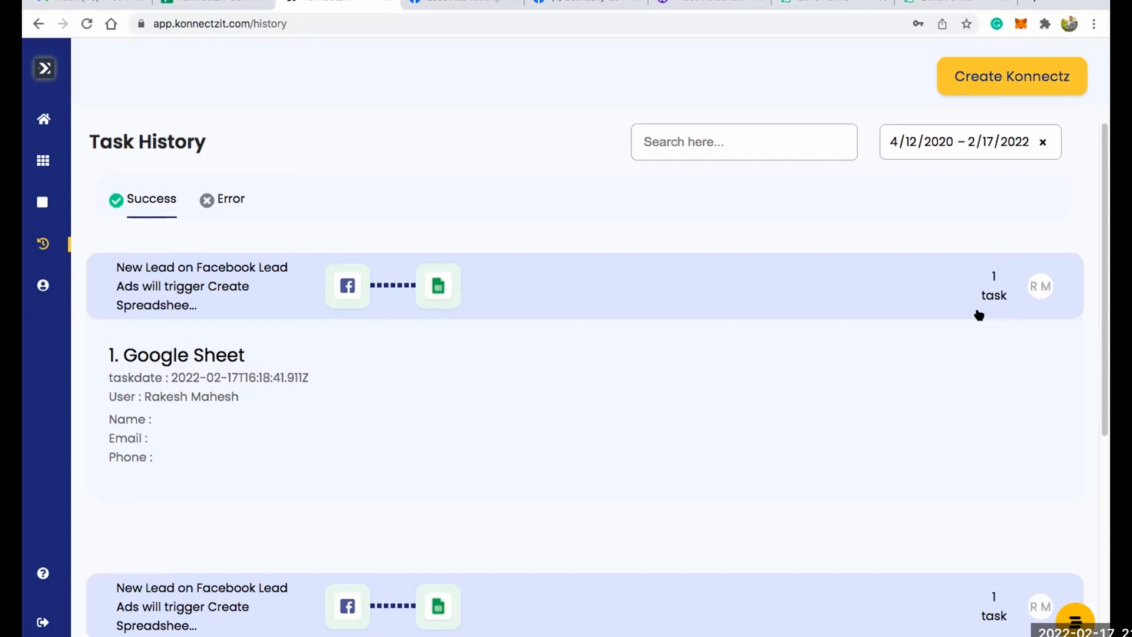
scroll(495, 238, down, 1)
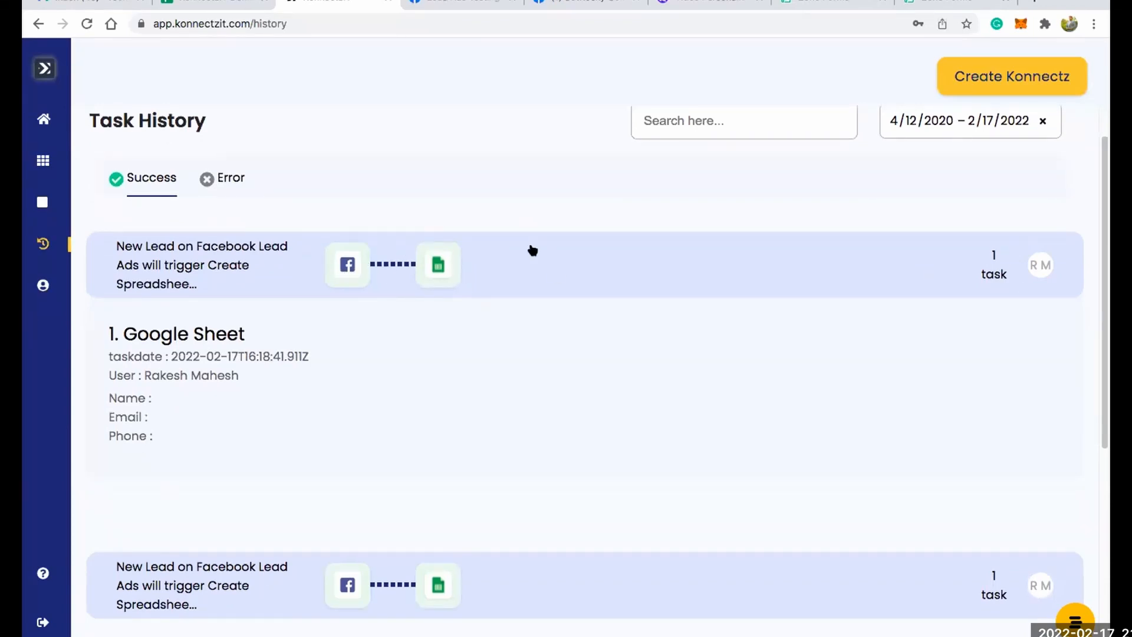
Expand the successful Zoho Forms webhook run and examine its Google Sheet task details.
scroll(533, 250, down, 5)
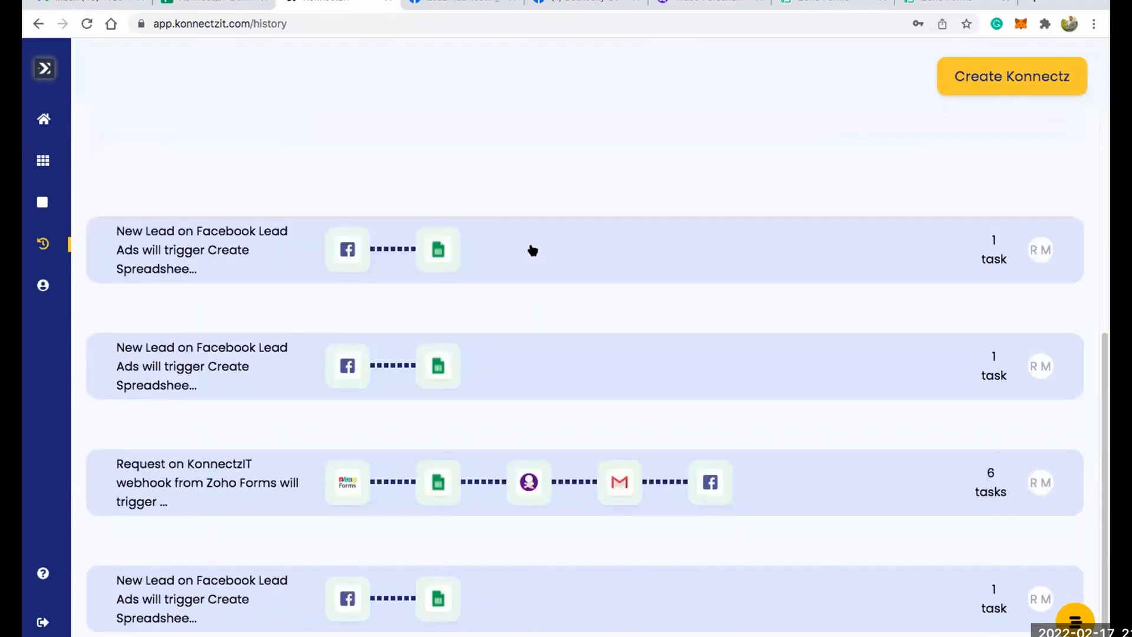
click(275, 500)
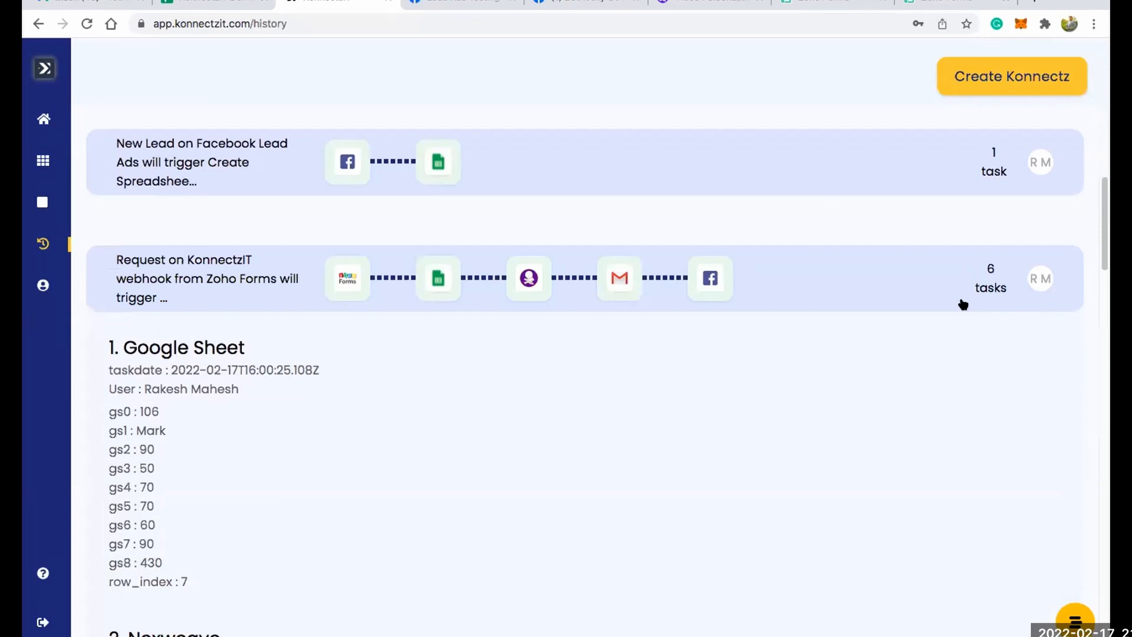
scroll(754, 259, down, 1)
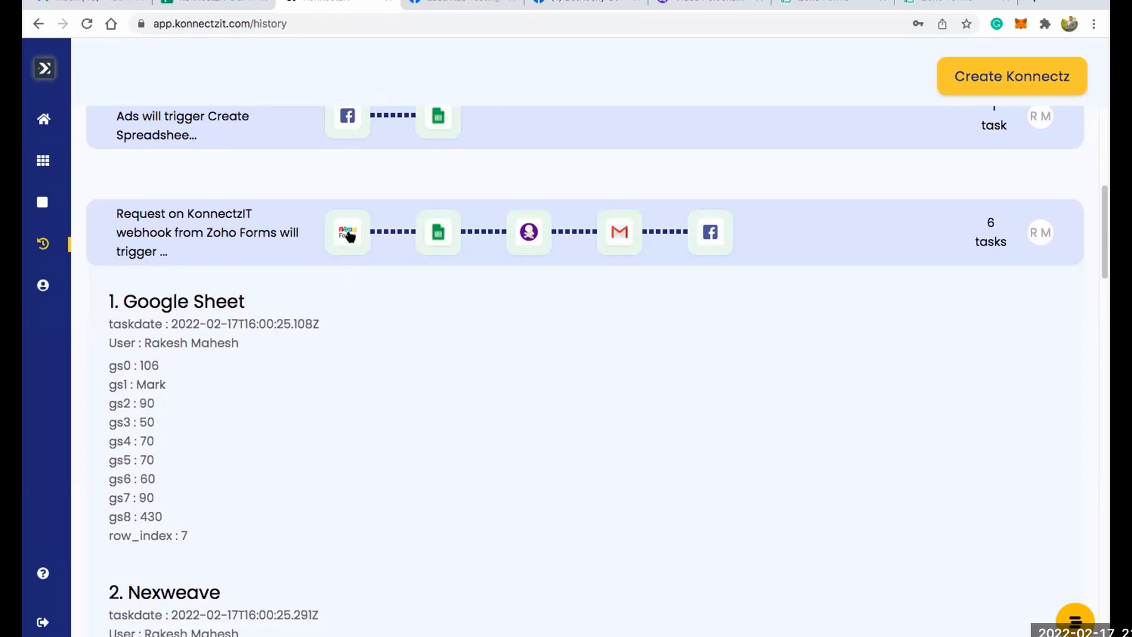
scroll(444, 242, down, 1)
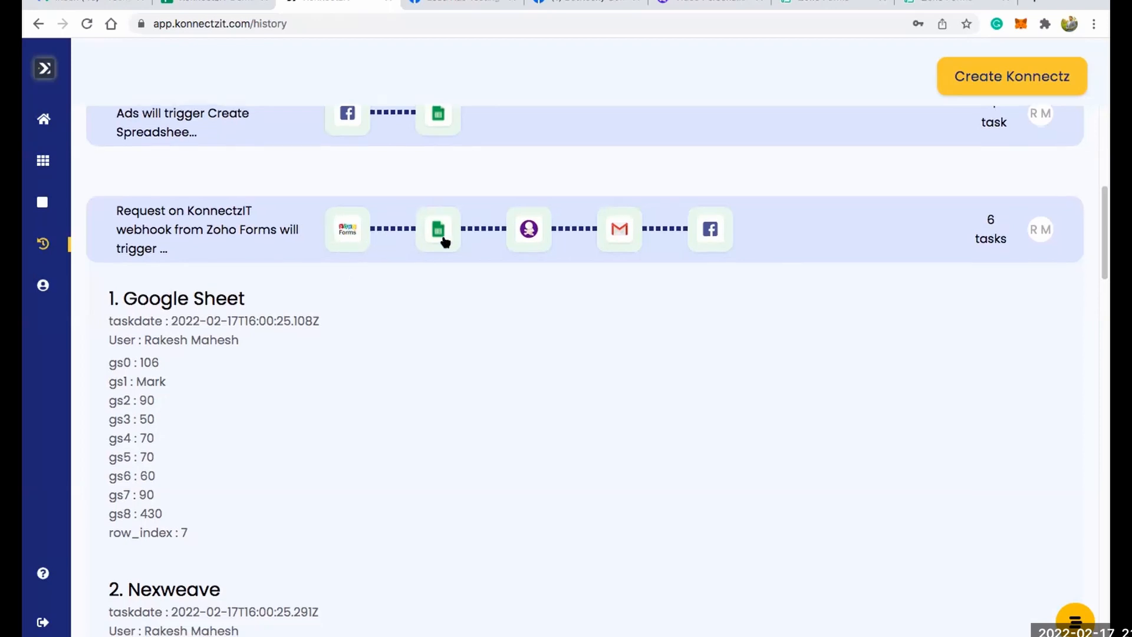
drag(120, 298, 253, 291)
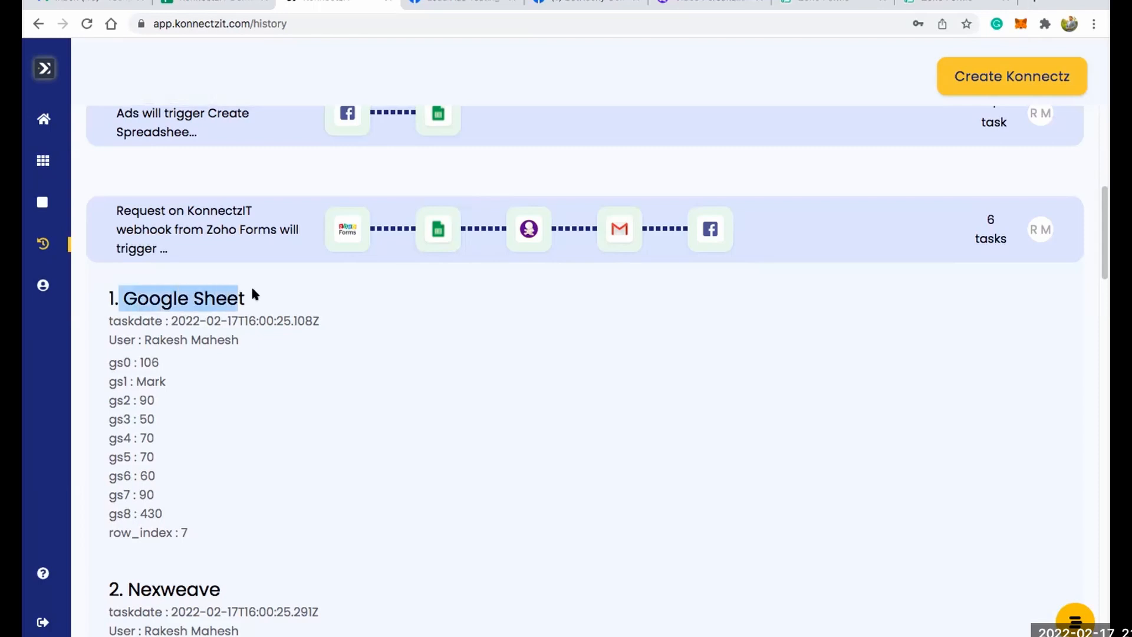
scroll(391, 283, down, 1)
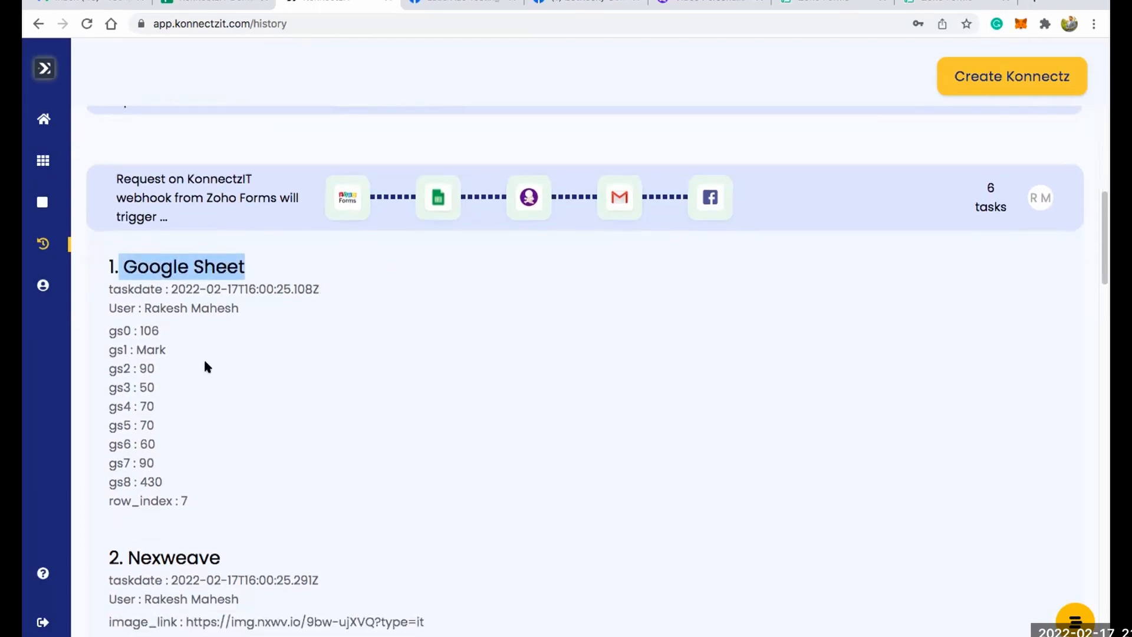
Examine the Zoho Forms run's Nexweave, Text Formatter, Gmail and Facebook Groups task details, then return to the start of the history.
scroll(437, 302, down, 7)
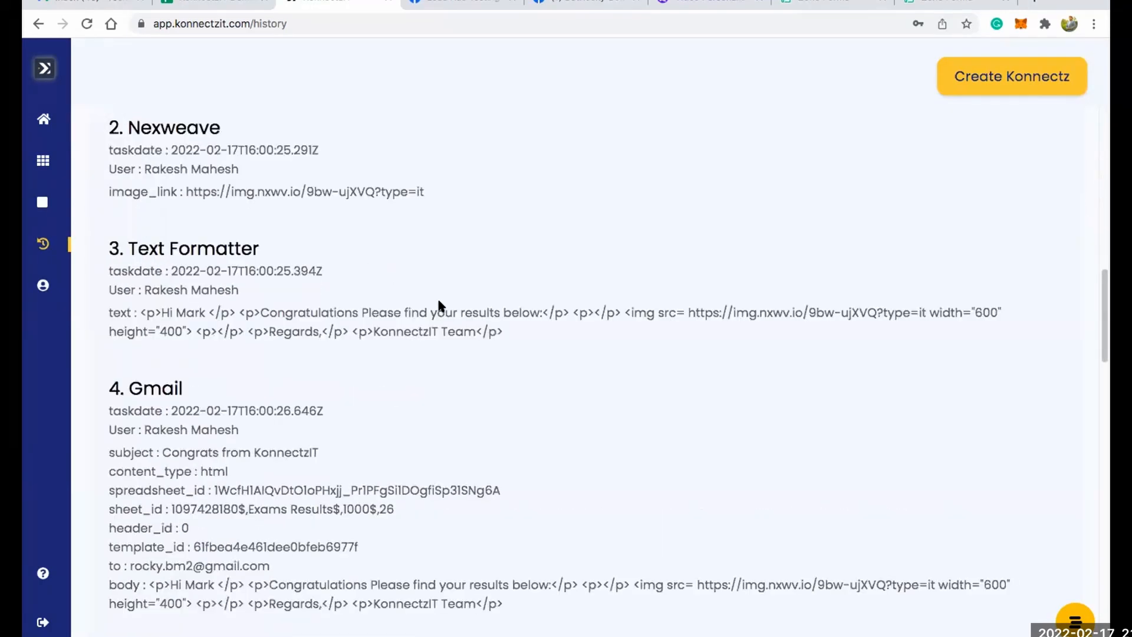
scroll(440, 301, up, 2)
drag(153, 253, 198, 248)
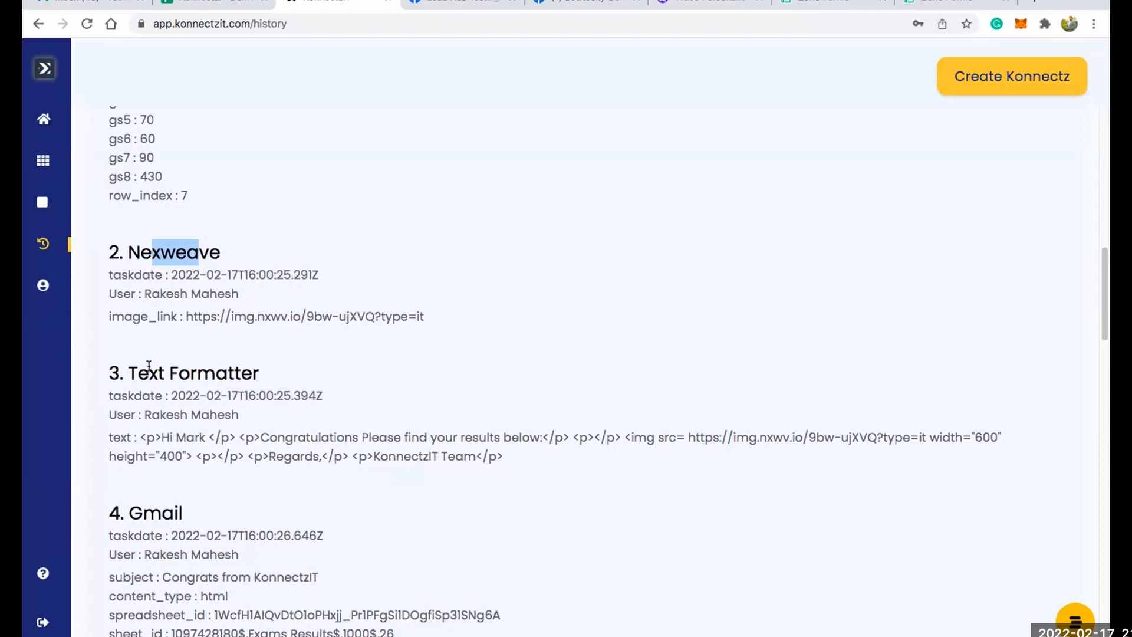
drag(149, 373, 270, 362)
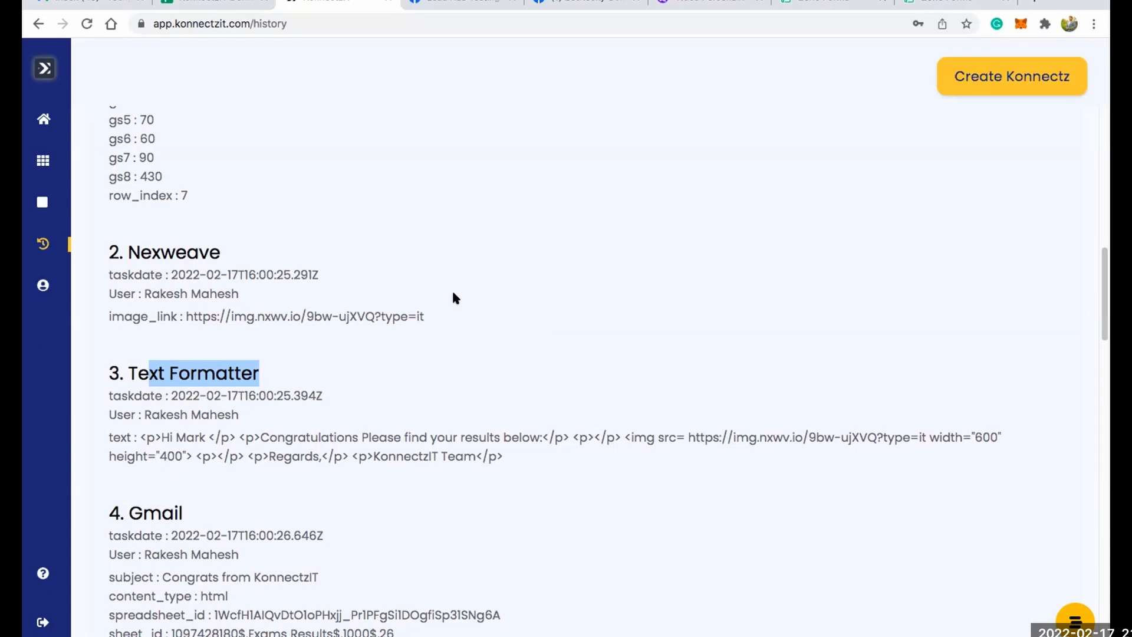
scroll(453, 292, down, 1)
scroll(452, 289, down, 5)
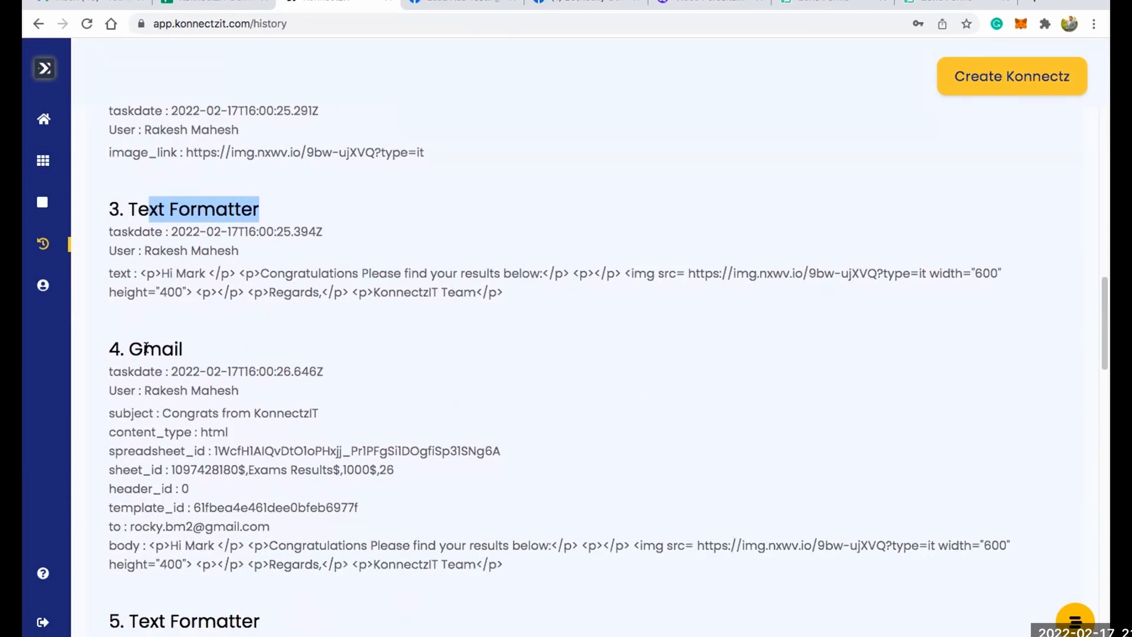
drag(142, 348, 182, 350)
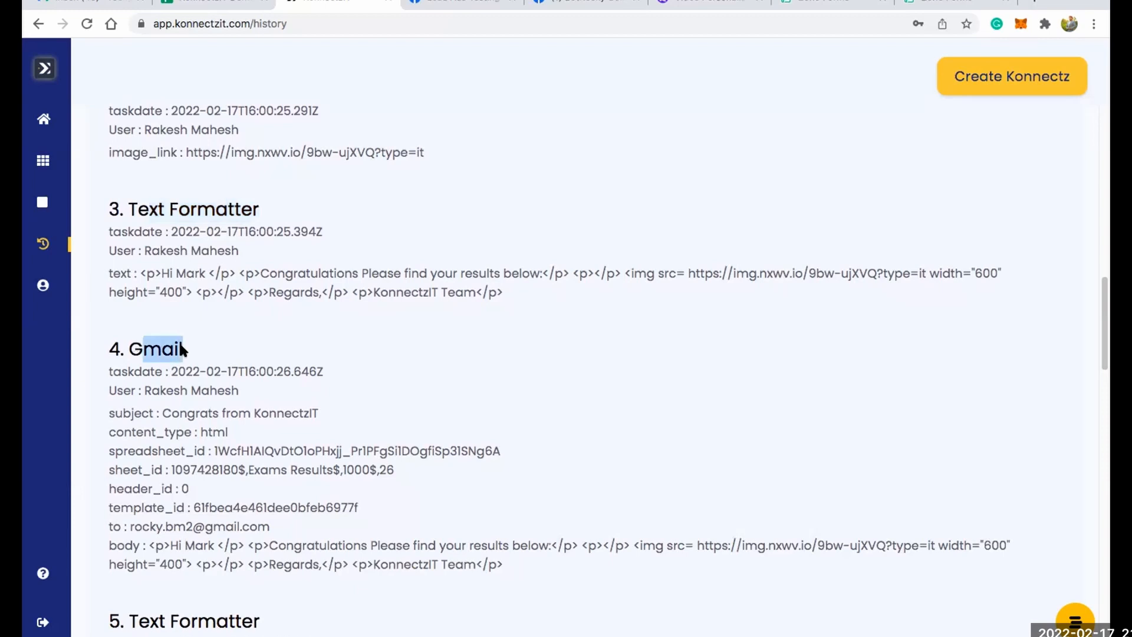
scroll(422, 324, down, 5)
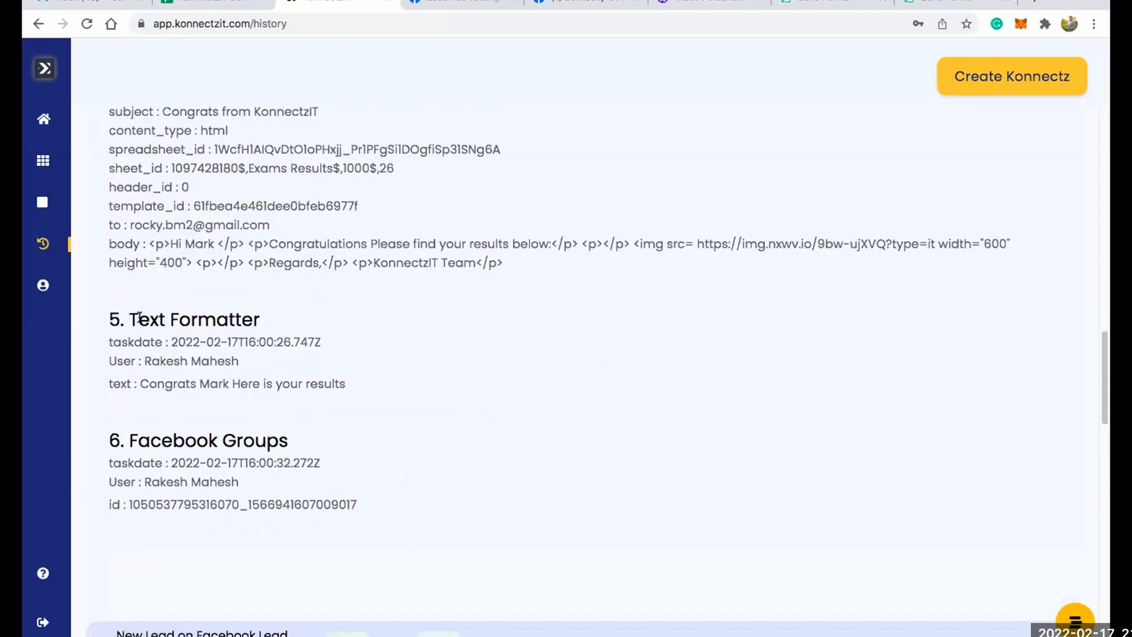
drag(139, 319, 238, 315)
drag(146, 438, 284, 442)
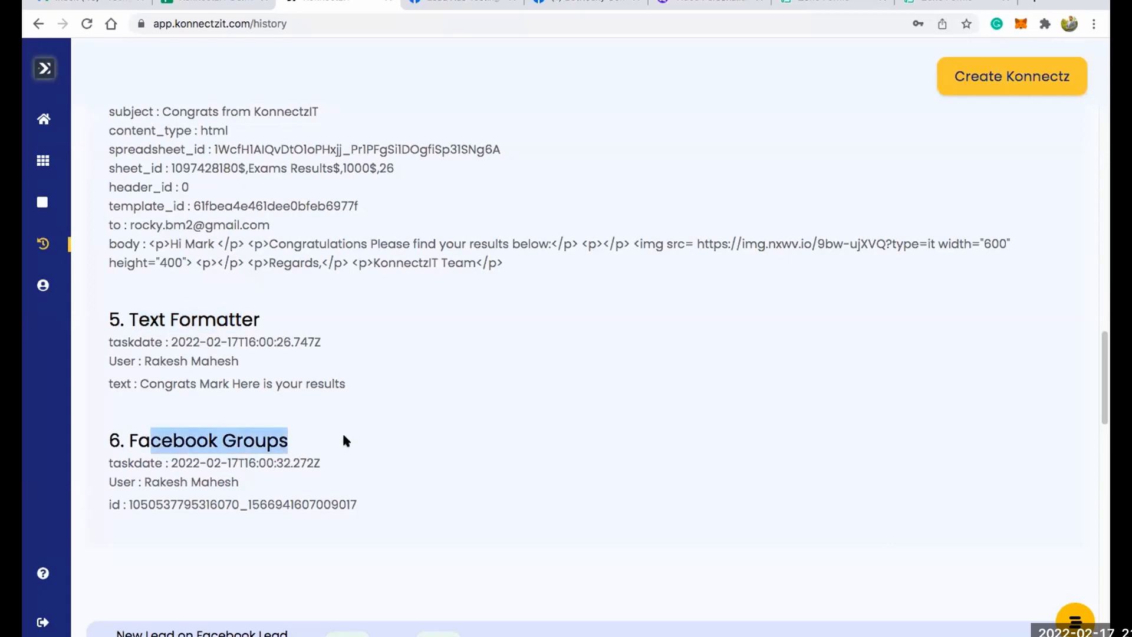
scroll(787, 312, up, 15)
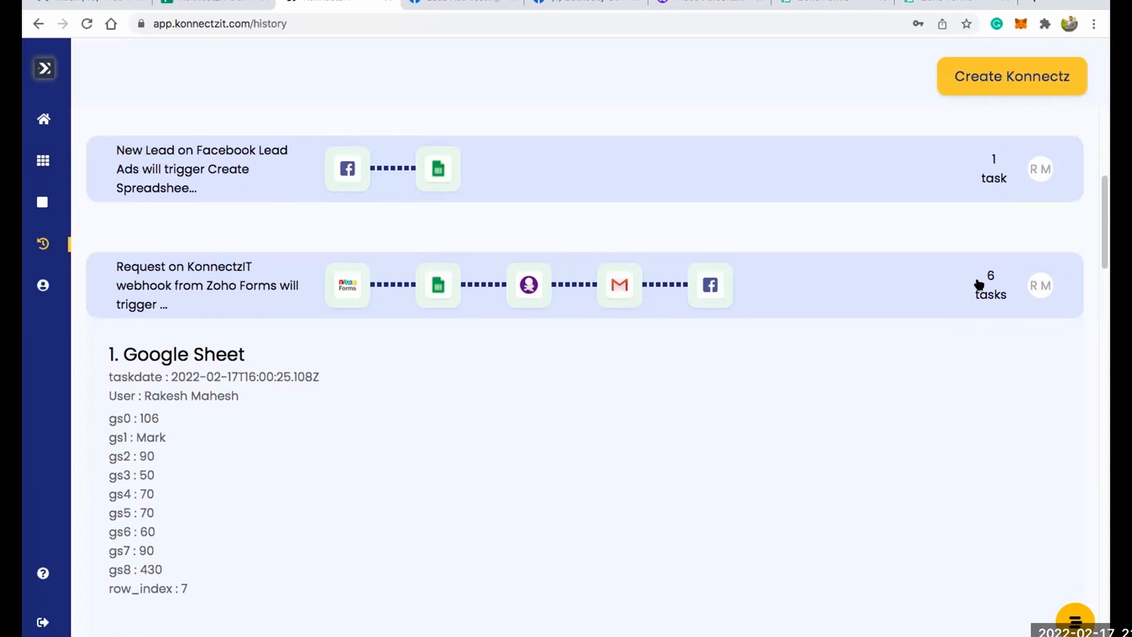
scroll(886, 256, up, 7)
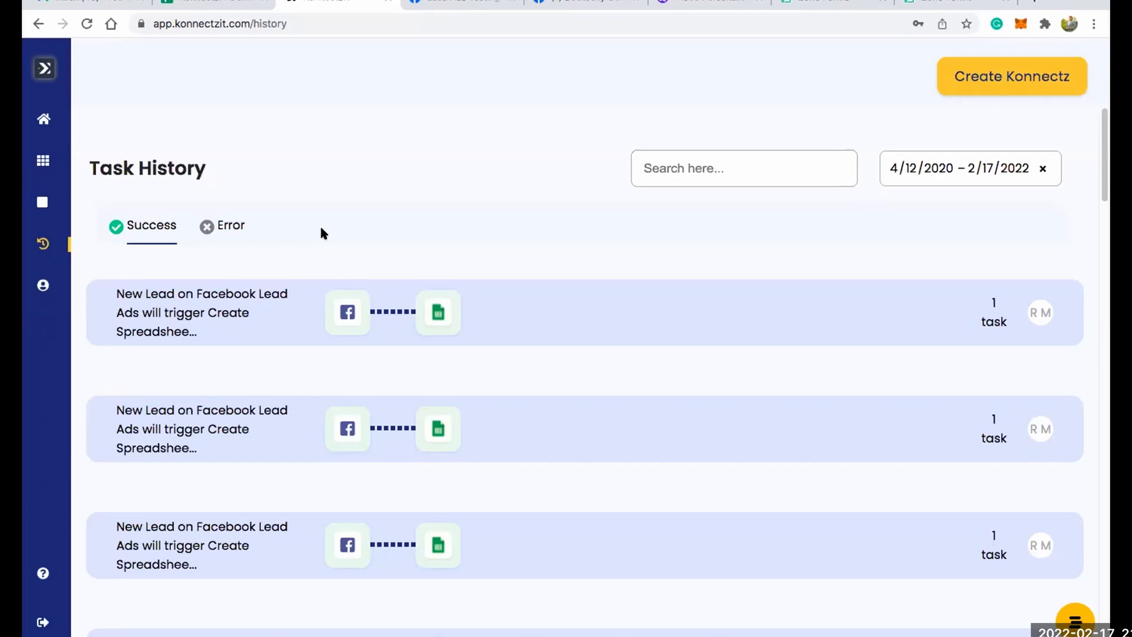
mouse_move(72, 284)
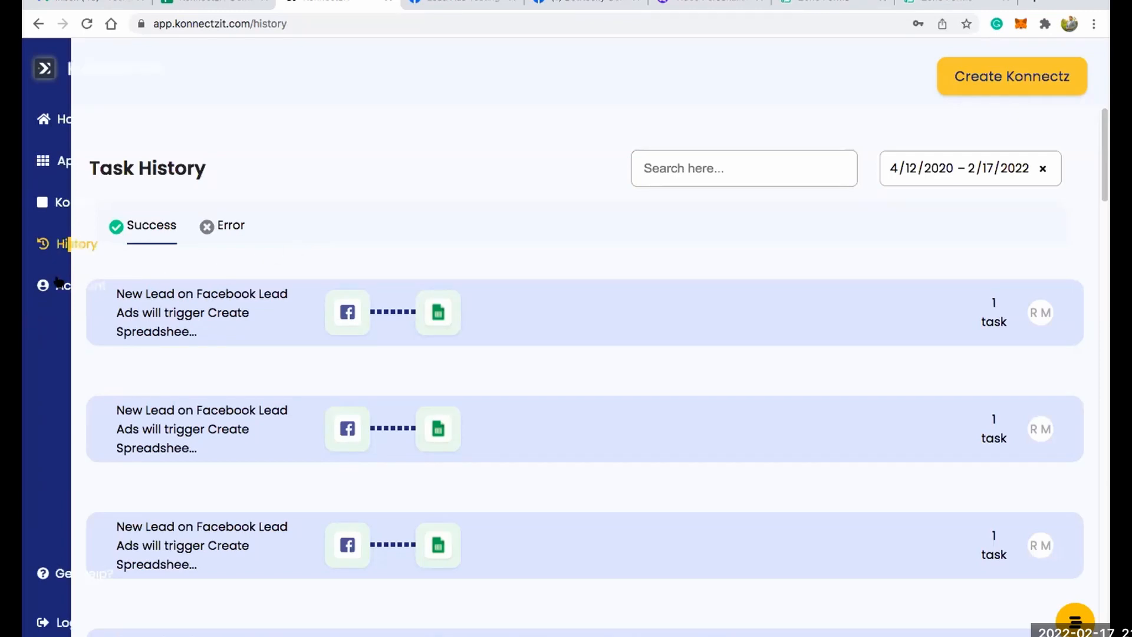
Open the account profile, change its language to Chinese and save the update.
click(72, 284)
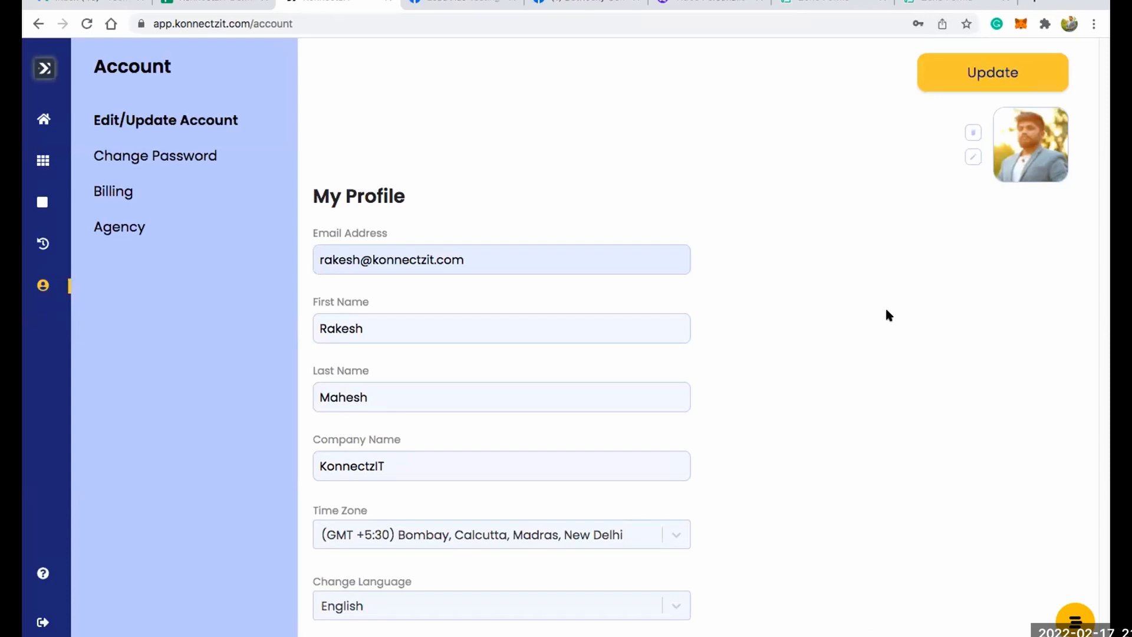
click(590, 606)
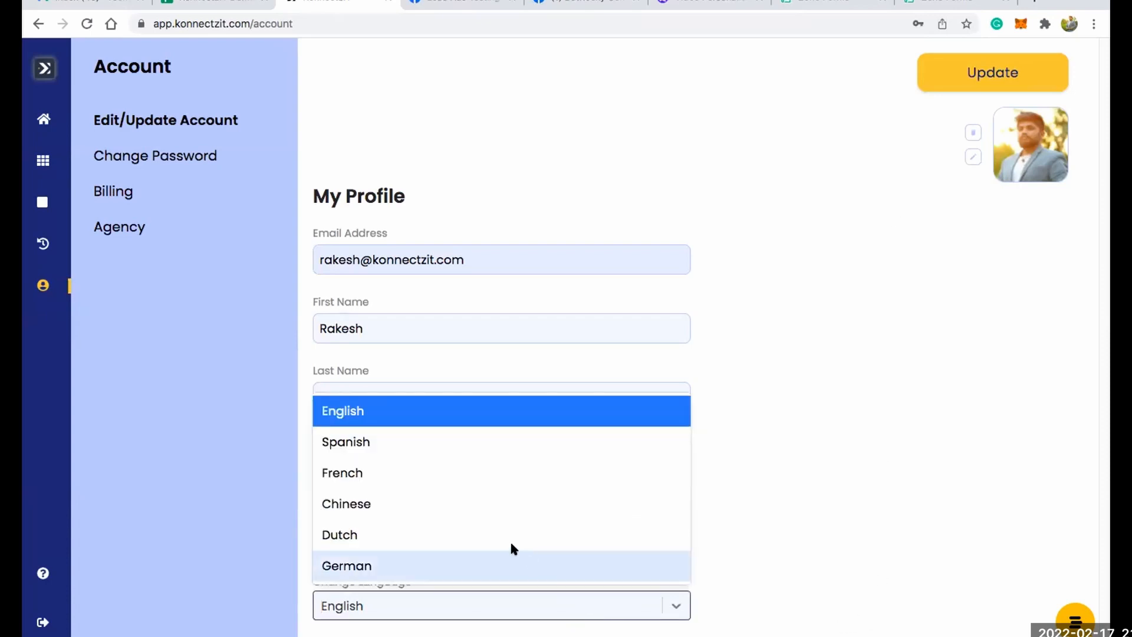
click(434, 503)
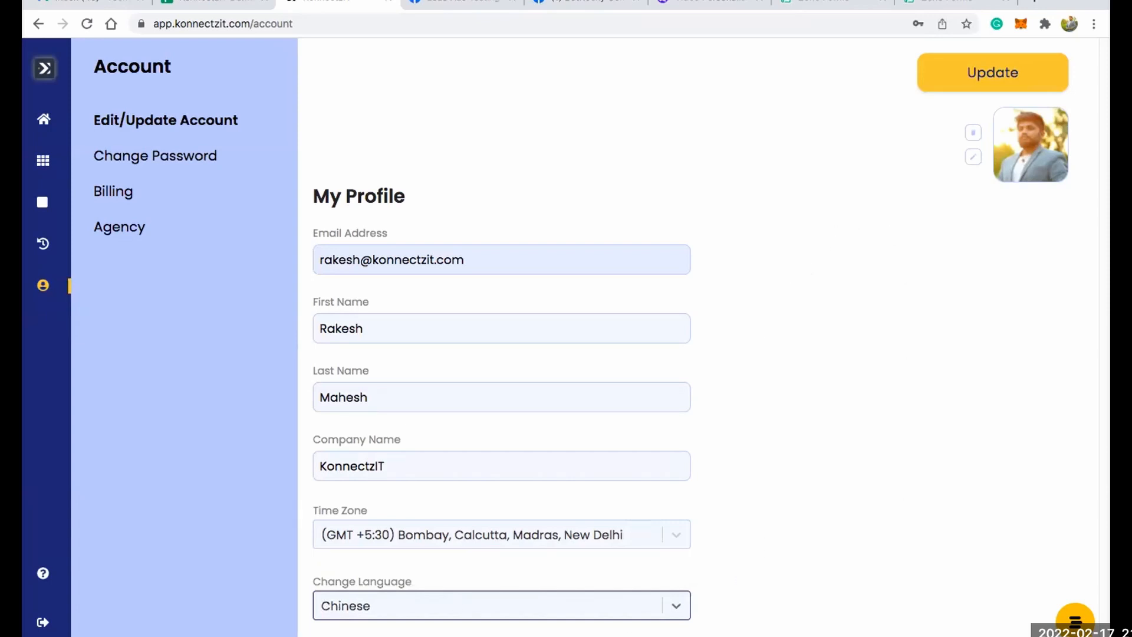
click(1015, 71)
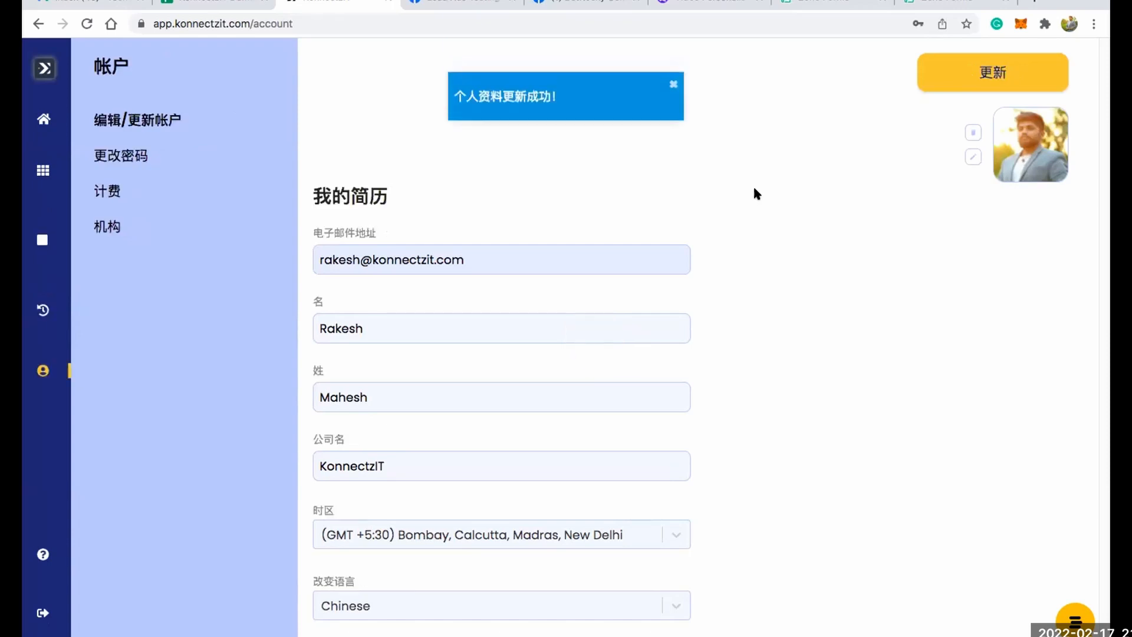
Set the profile language to English and save the update.
mouse_move(32, 249)
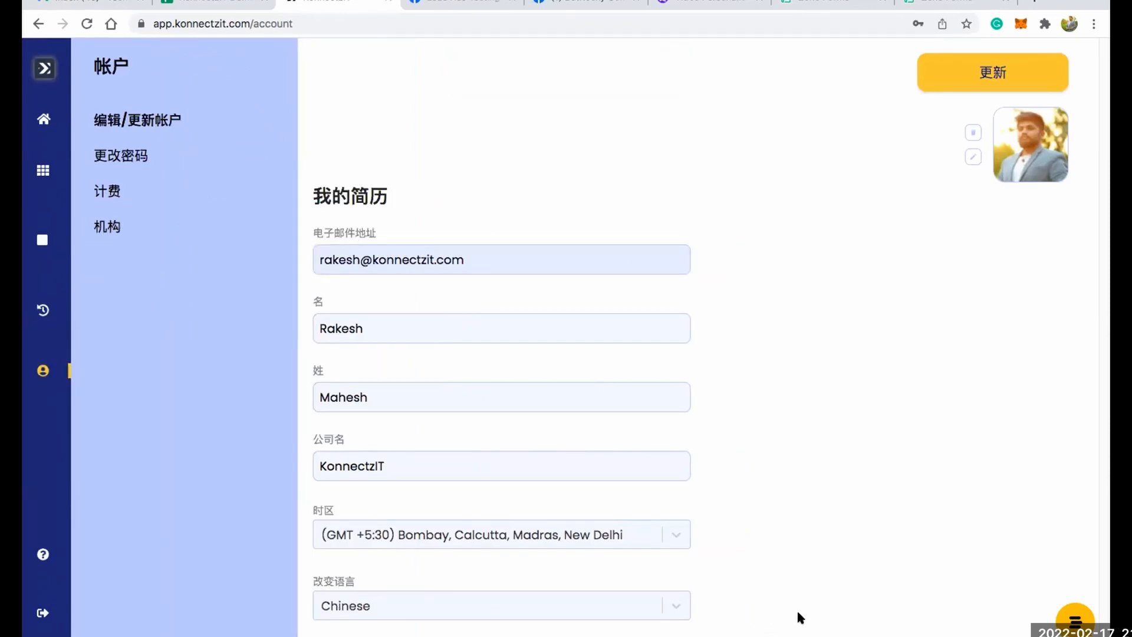
click(674, 606)
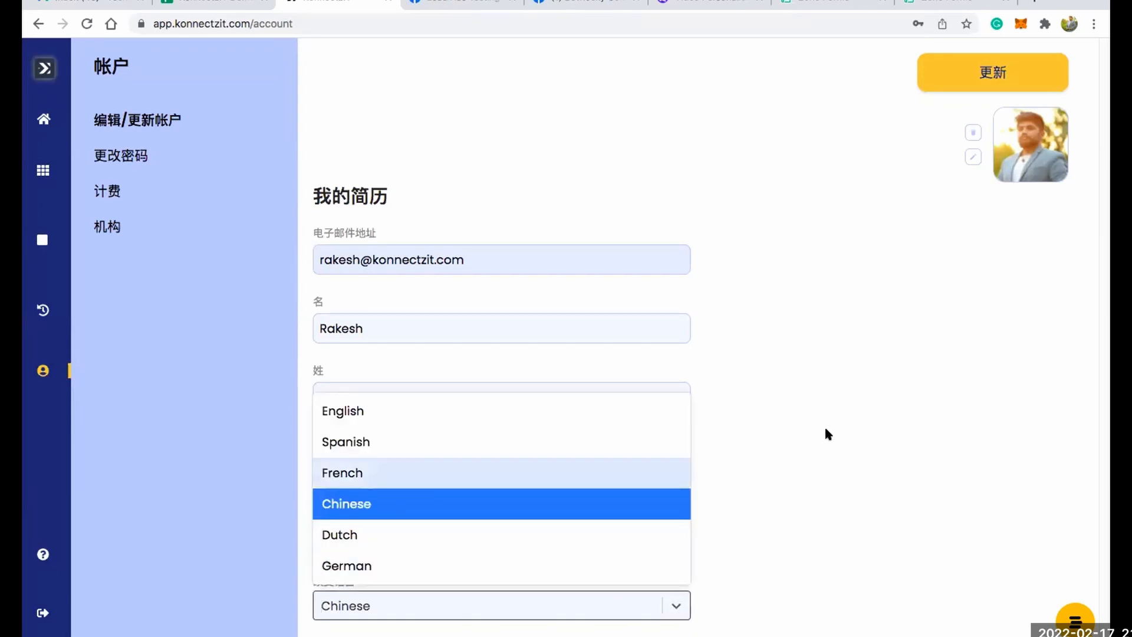
click(474, 408)
click(1010, 74)
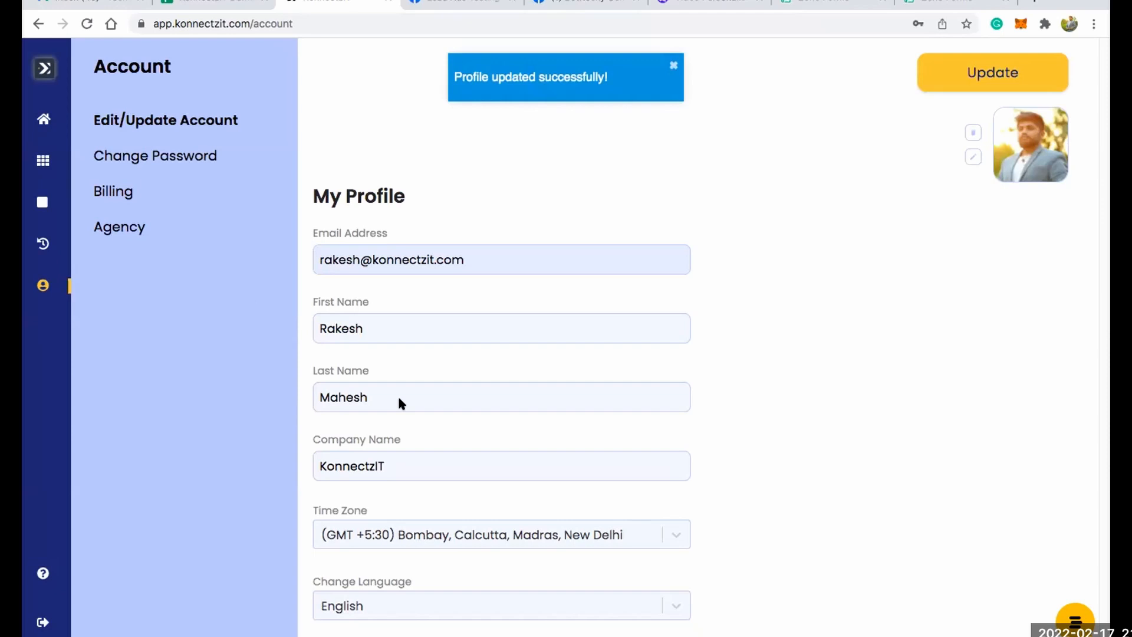
View the account's Change Password form and open the Billing section.
click(172, 159)
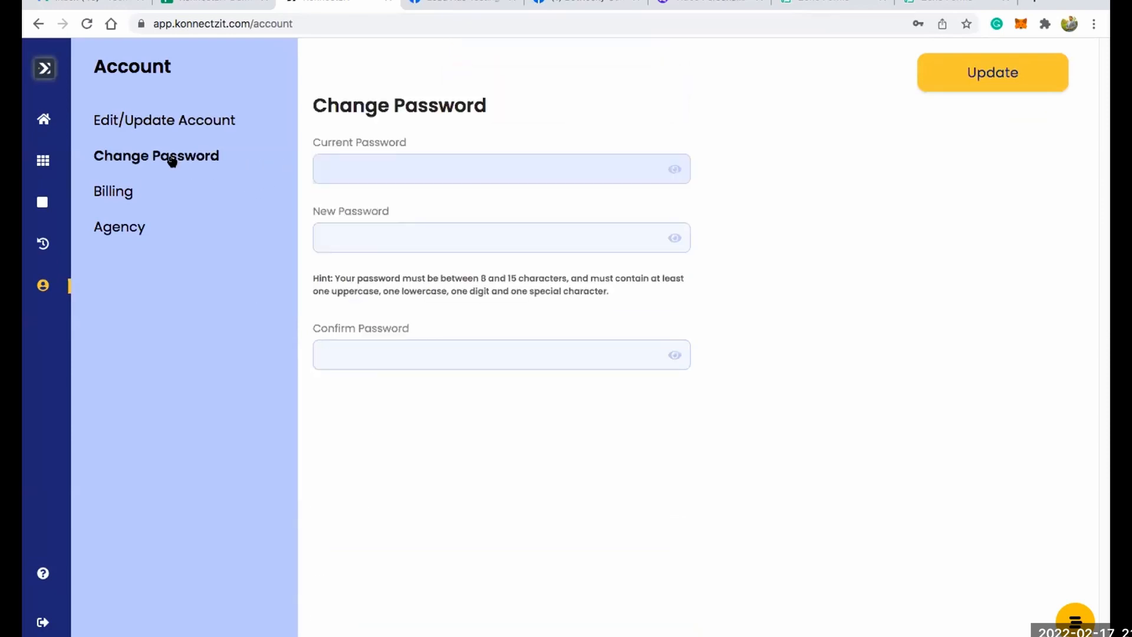
click(455, 230)
click(118, 192)
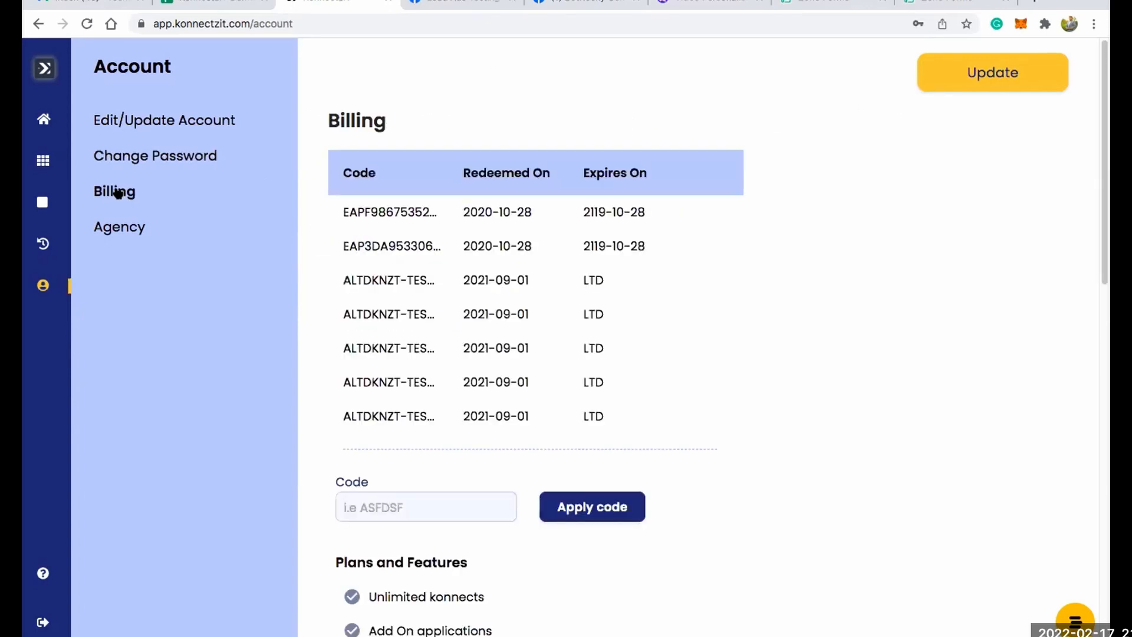
Try to apply a licence code in the Billing section.
scroll(663, 282, down, 3)
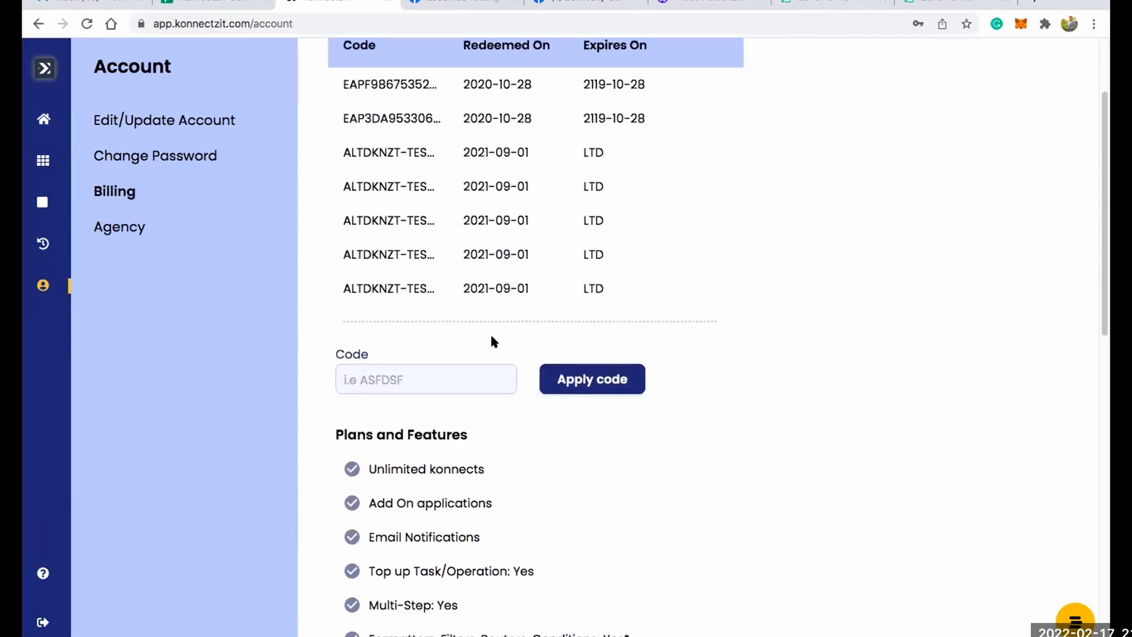
text(fsdfsd342)
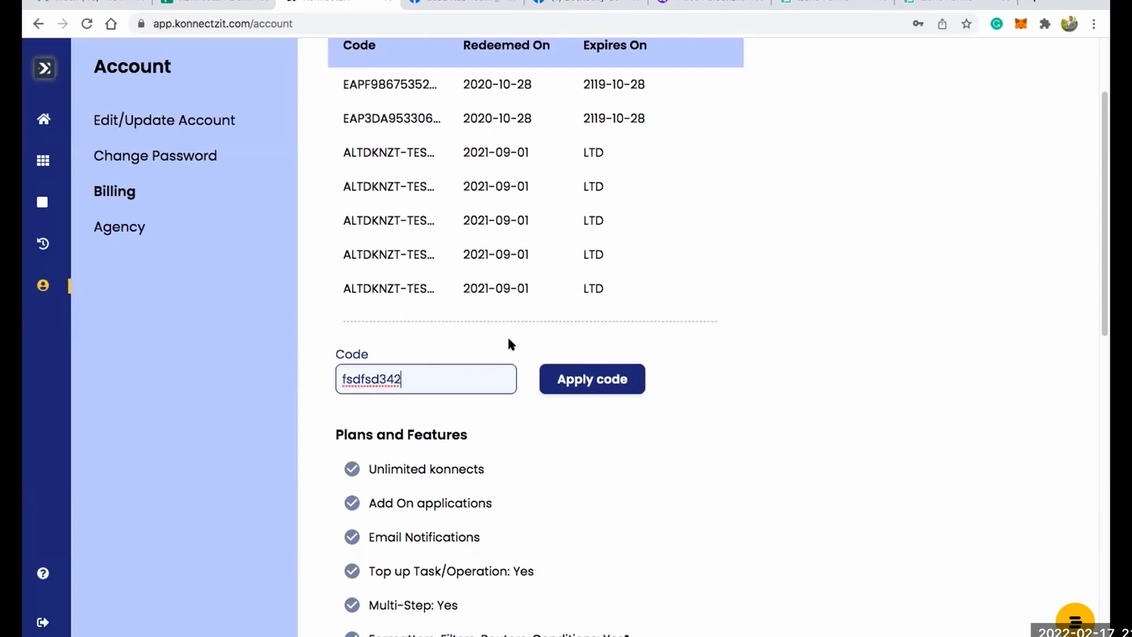
click(595, 379)
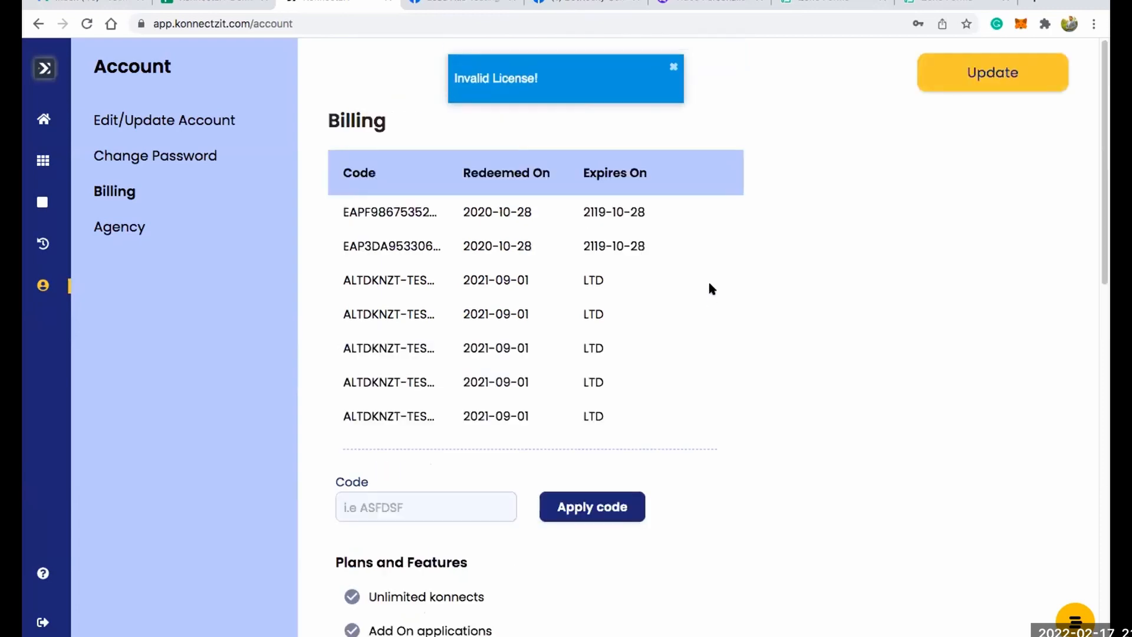
Examine the expiry entries of the redeemed codes in the Billing table.
double_click(617, 213)
double_click(606, 245)
double_click(594, 280)
double_click(592, 314)
click(588, 353)
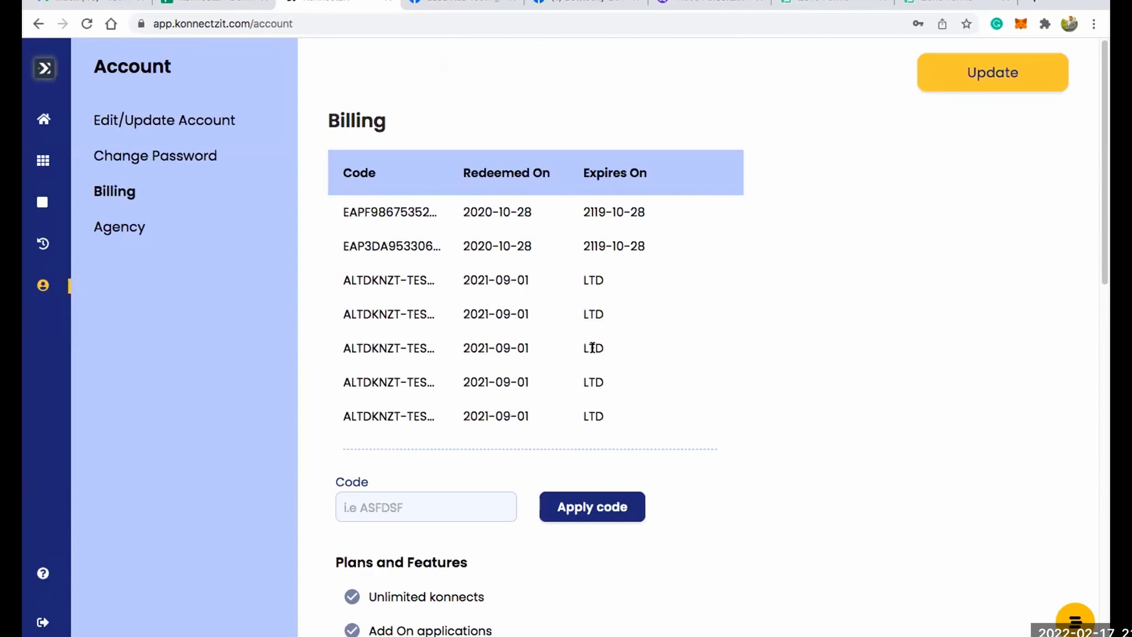
double_click(590, 381)
Examine the Plans and Features list and the details of the current Agency plan, and open the Agency section.
scroll(681, 360, down, 4)
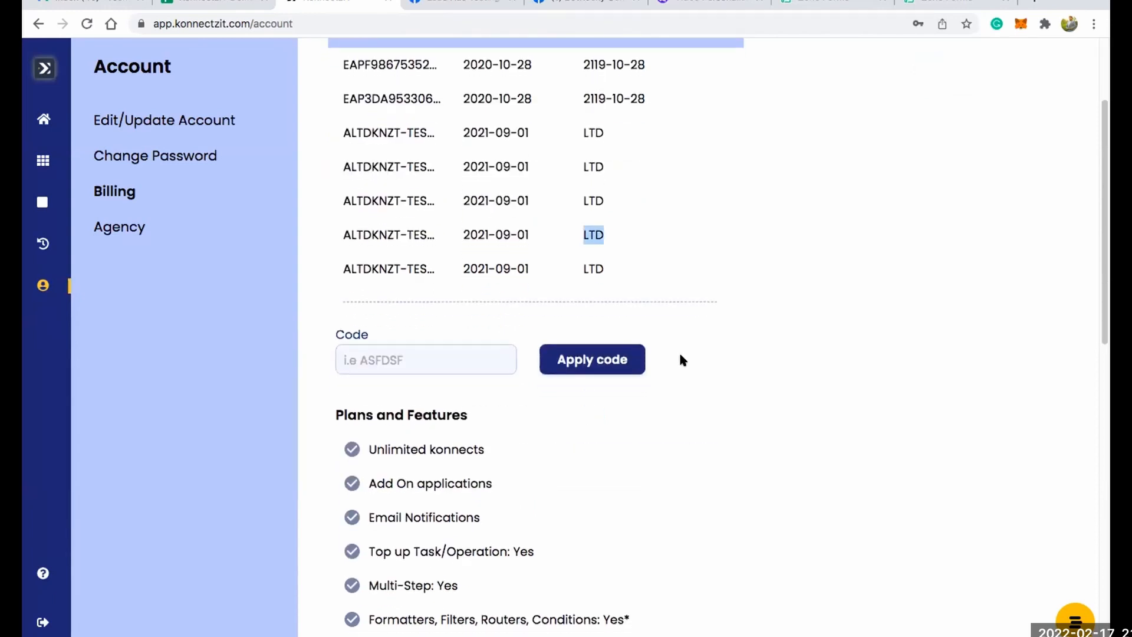
drag(344, 357, 487, 352)
scroll(611, 347, down, 5)
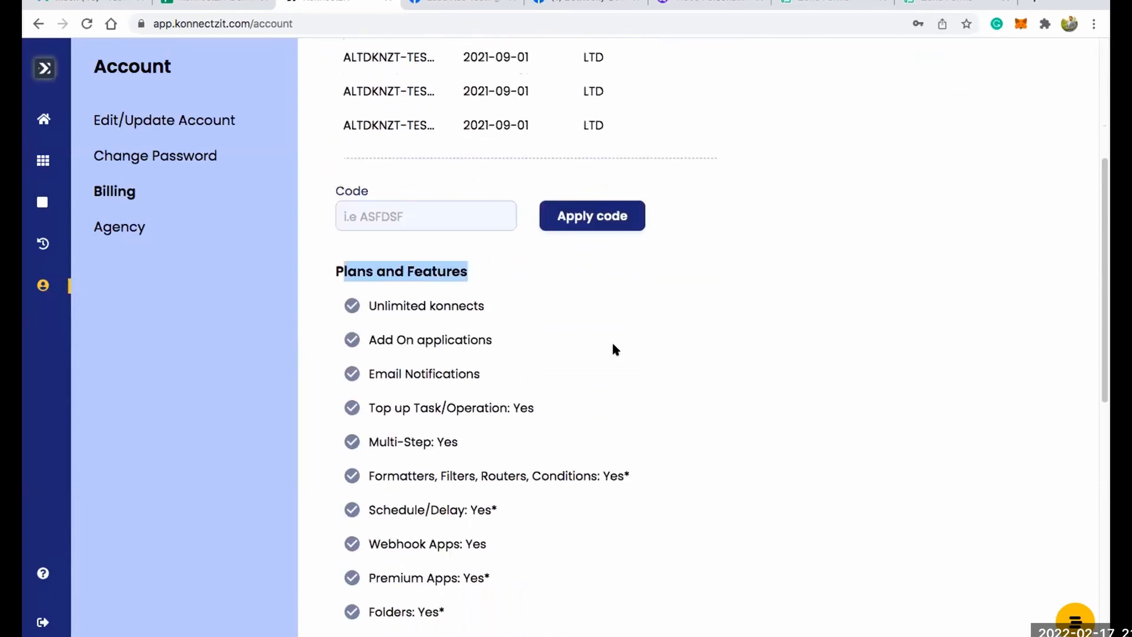
scroll(579, 394, down, 5)
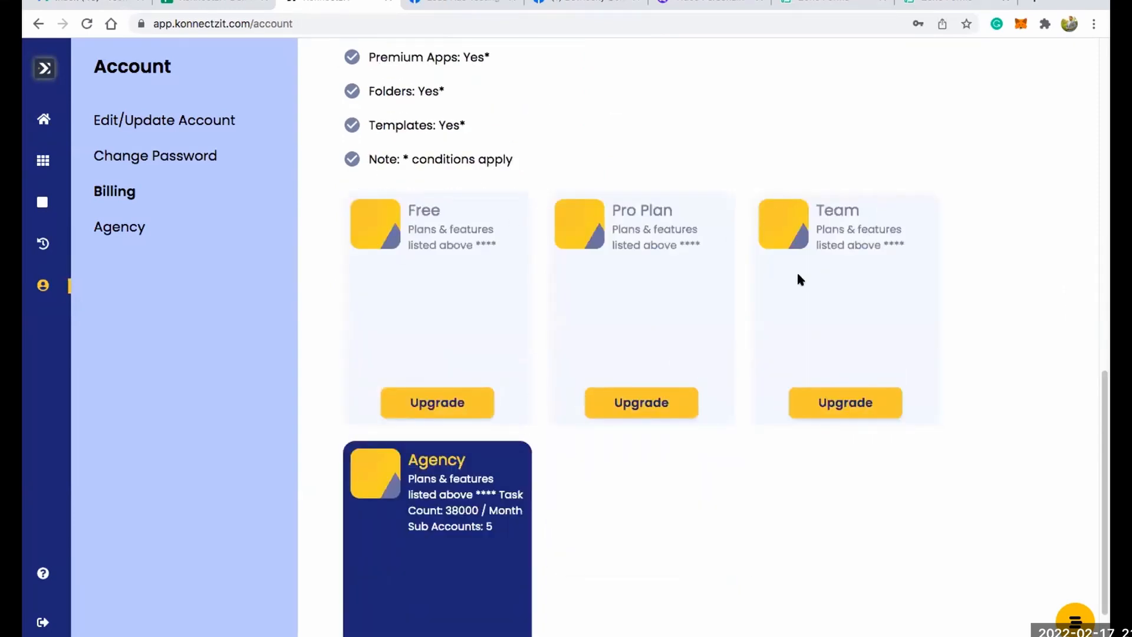
scroll(791, 277, down, 1)
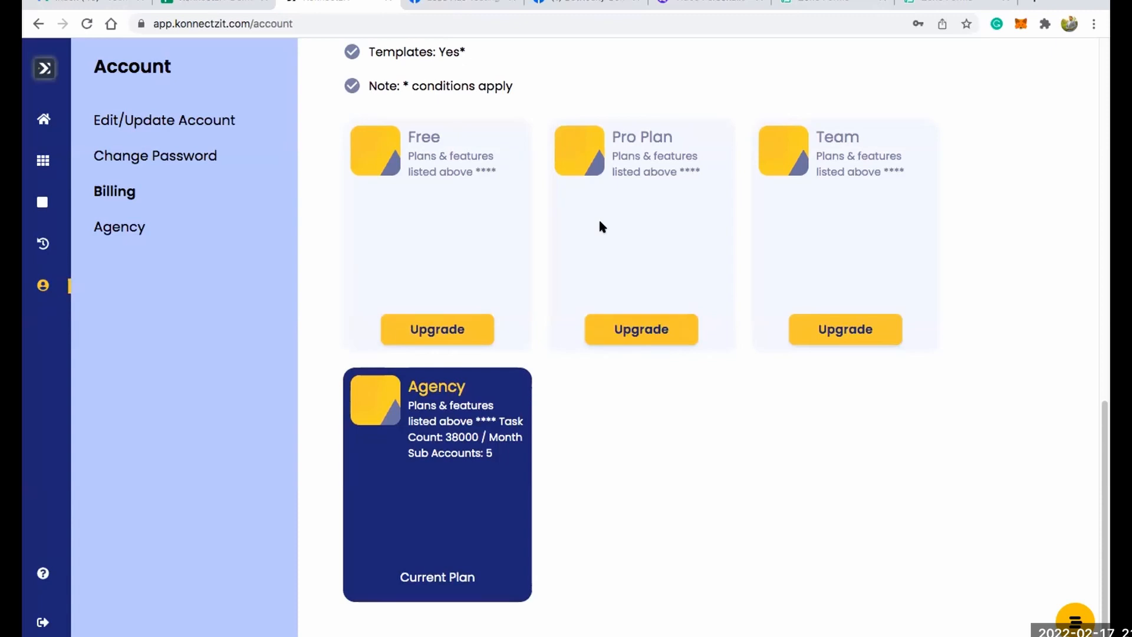
drag(417, 387, 487, 467)
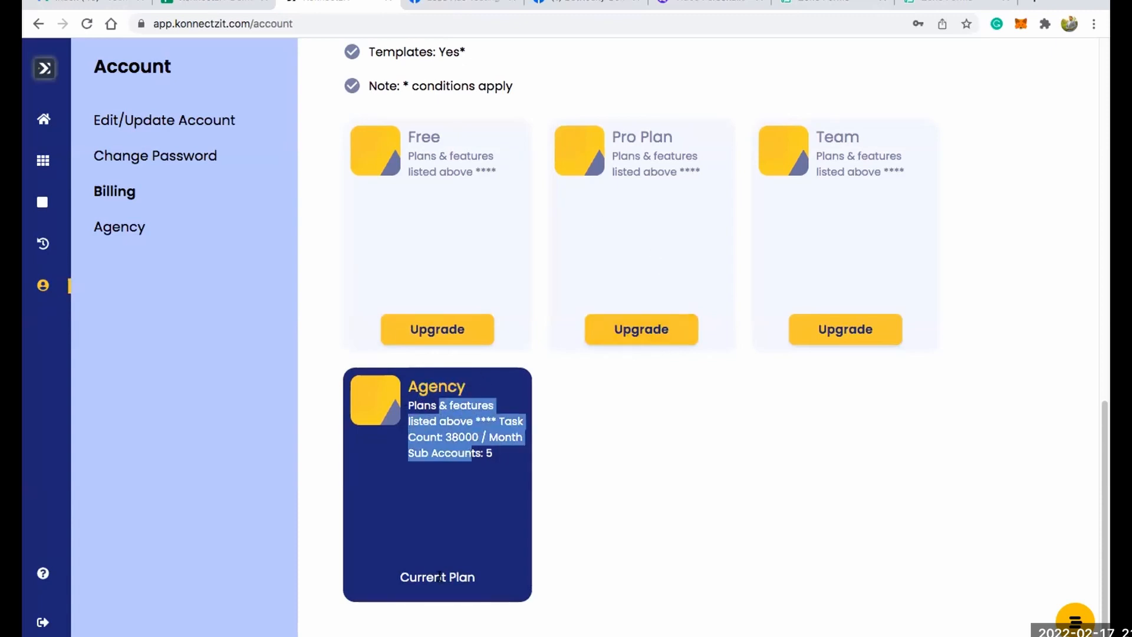
drag(400, 572, 487, 579)
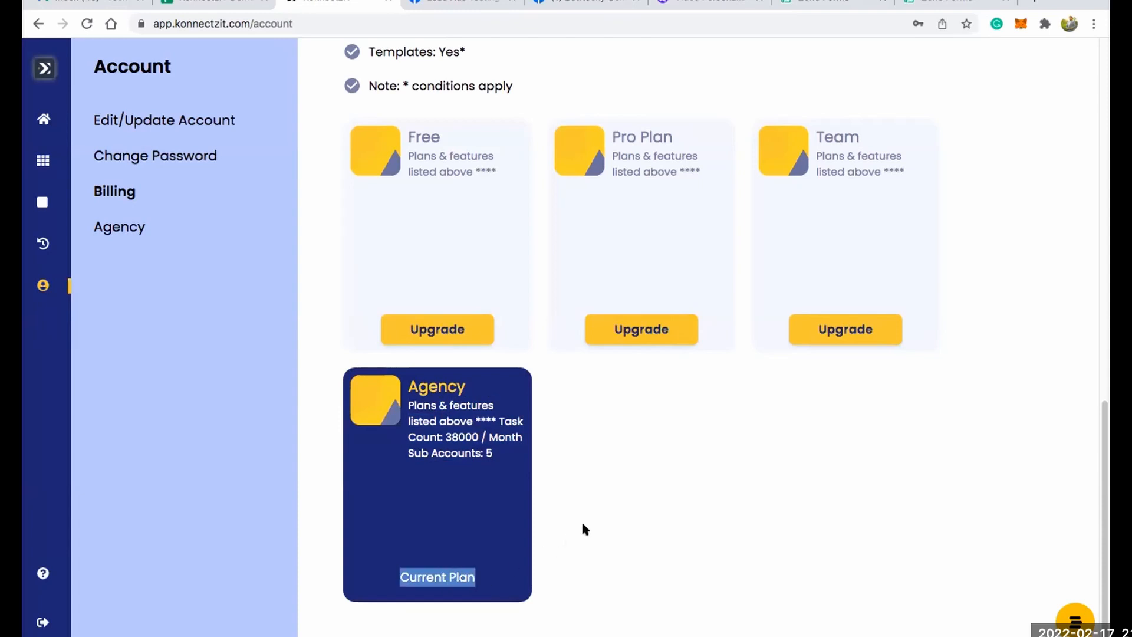
click(654, 457)
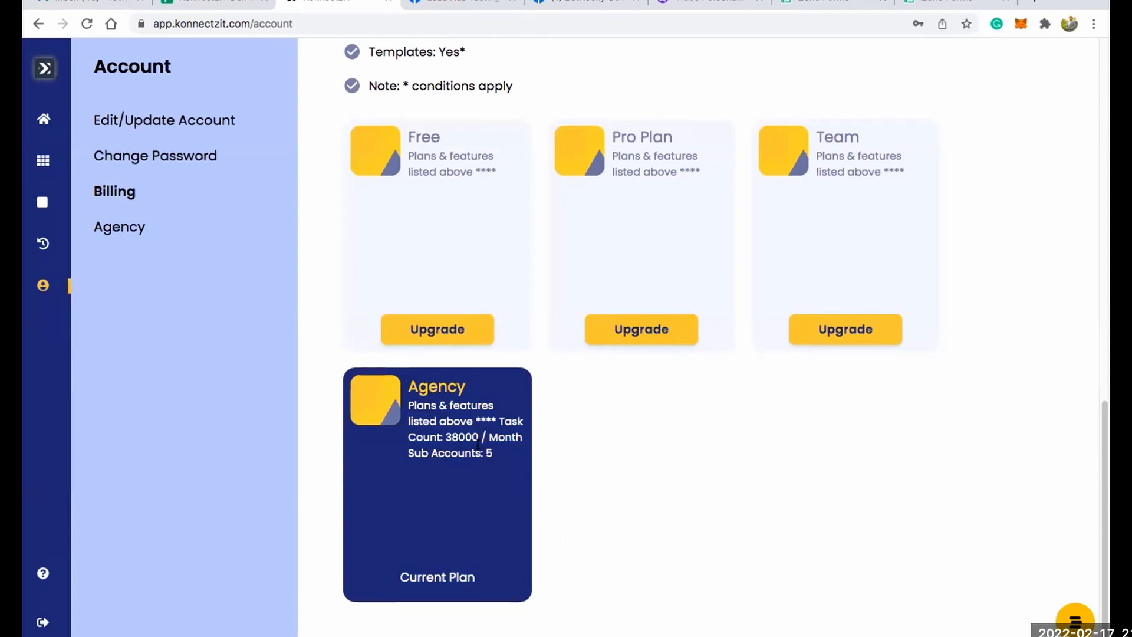
scroll(526, 306, up, 10)
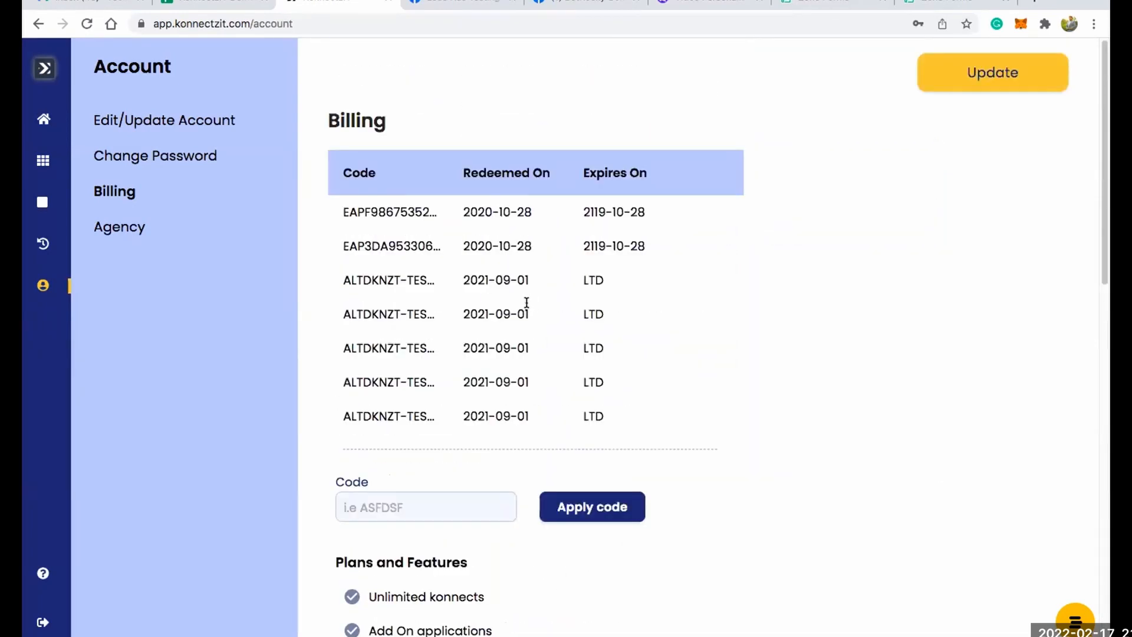
click(122, 229)
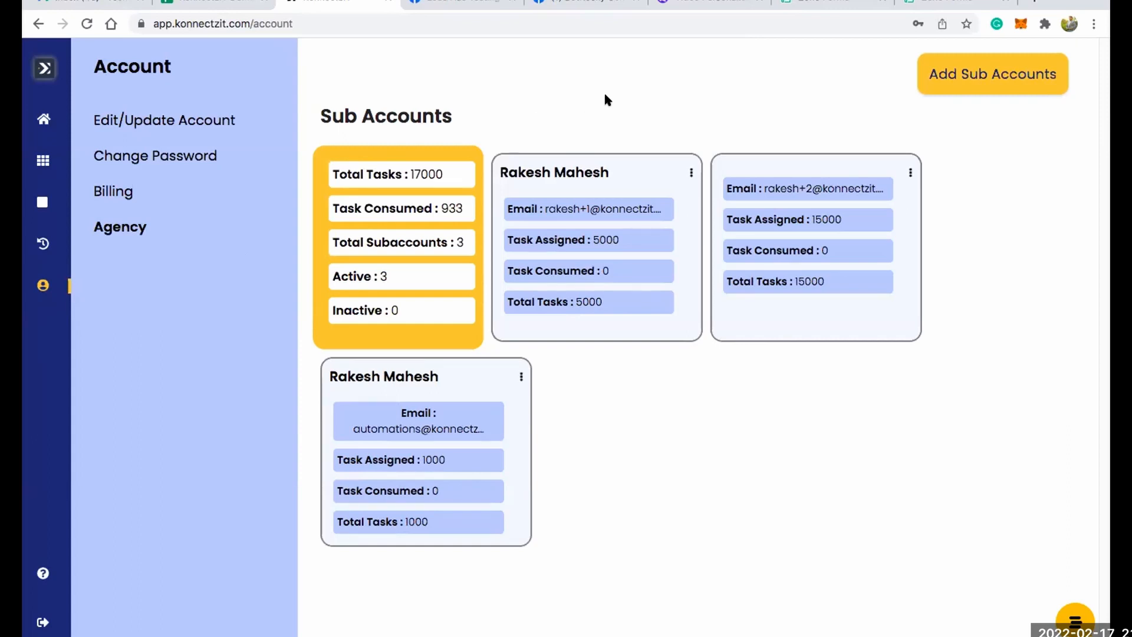
Fill in a new sub account with a saved contact's name and e-mail and a number of assigned tasks, and close the form without adding it.
click(953, 76)
click(492, 207)
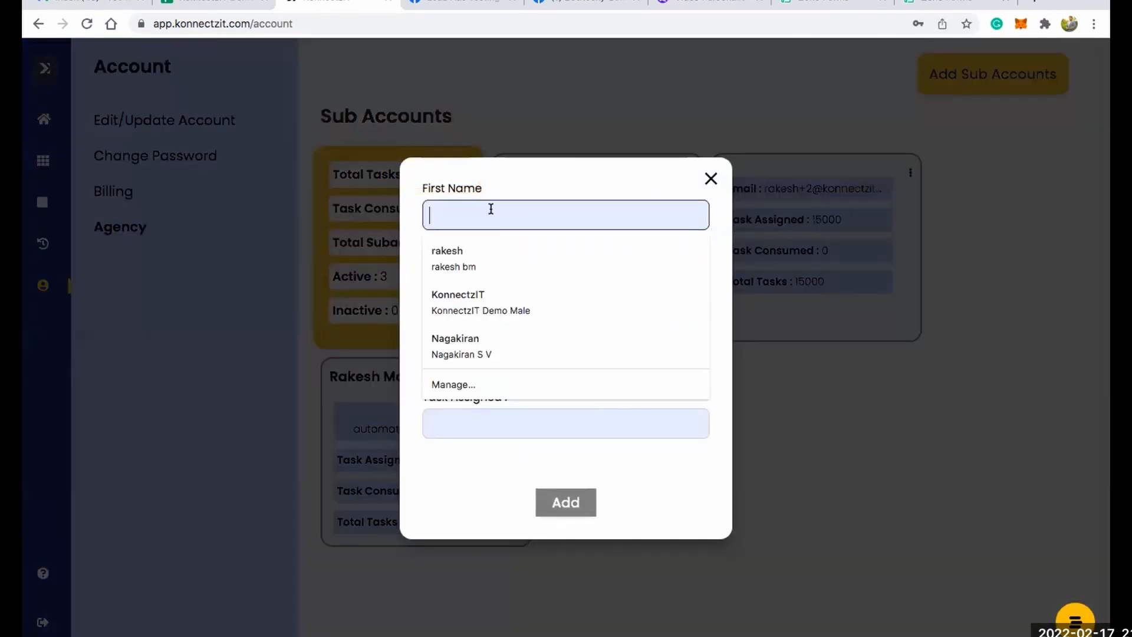
click(469, 261)
click(470, 423)
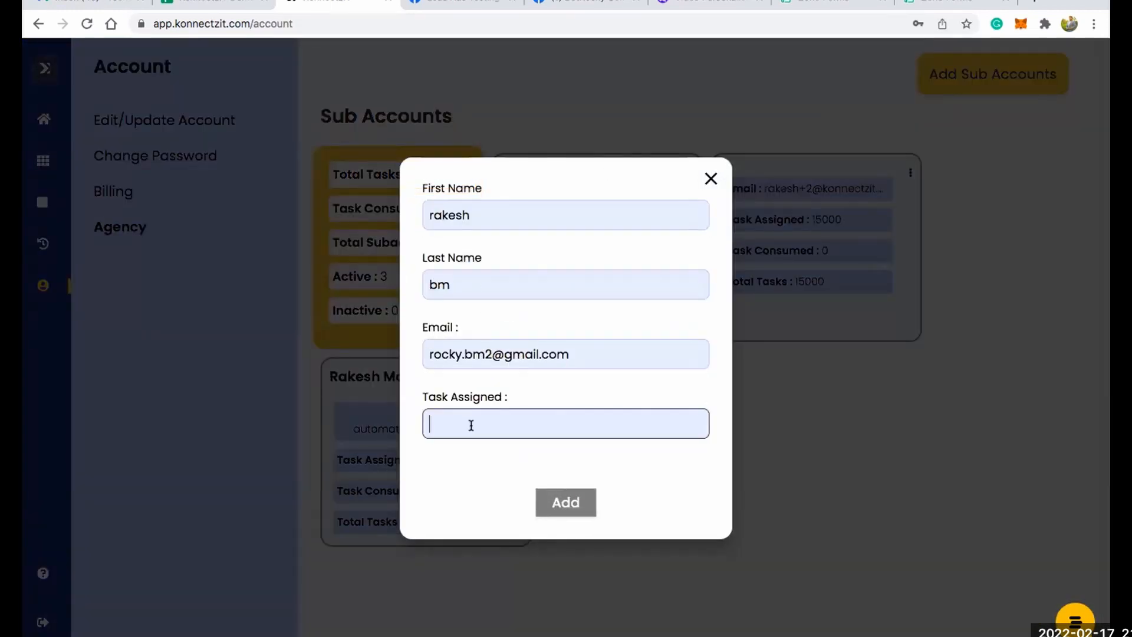
text(50000)
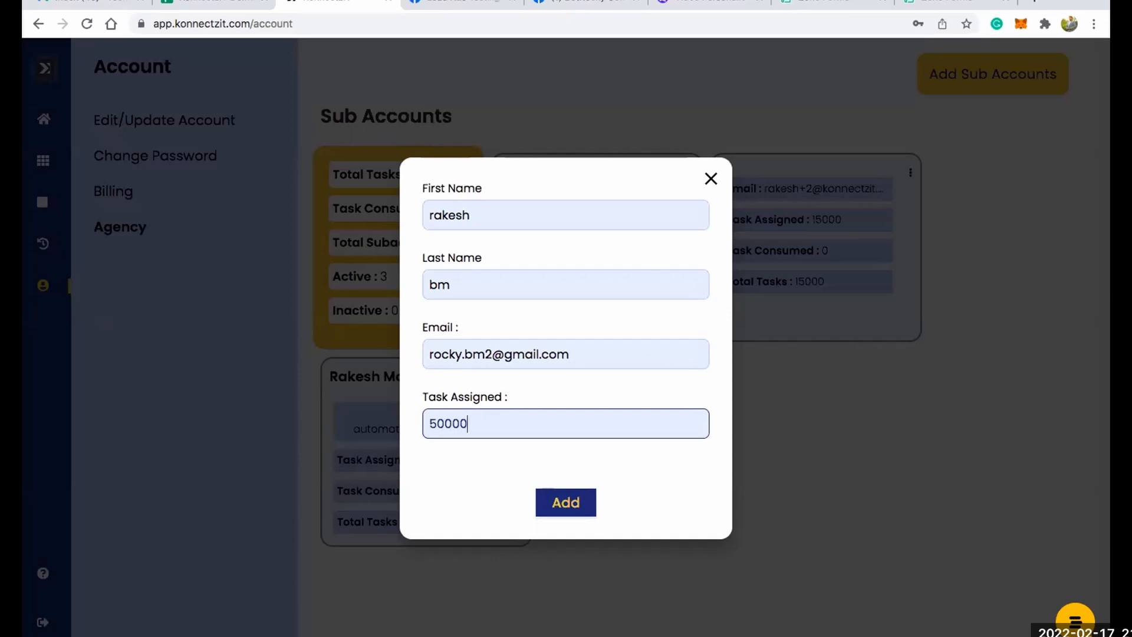
key(BackSpace)
click(711, 178)
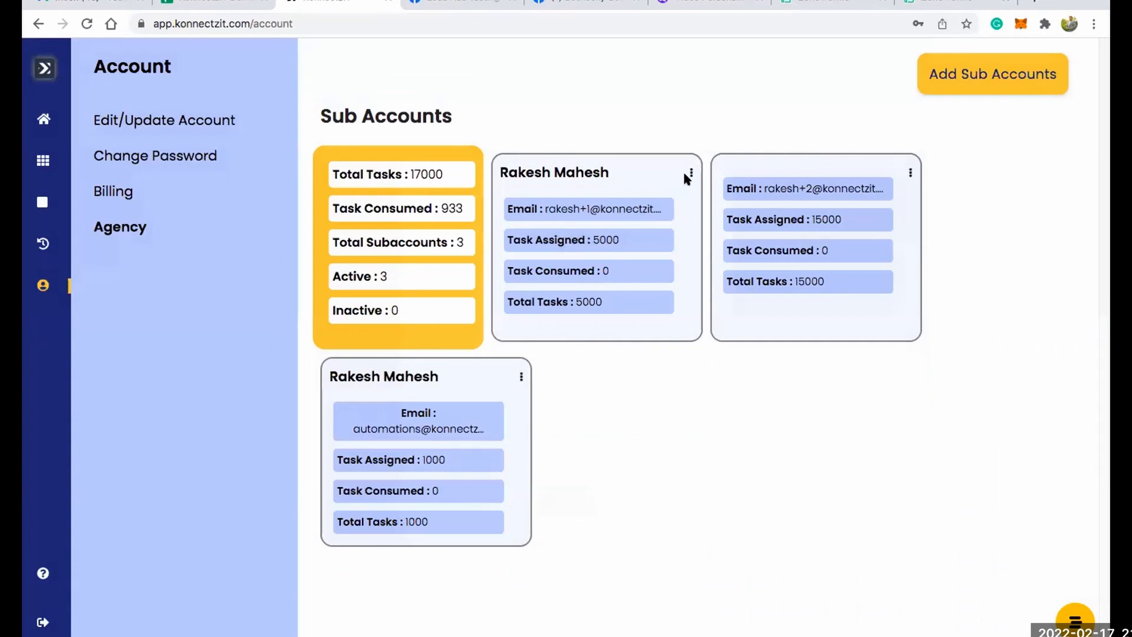
Set the assigned tasks of the sub account with 5000 tasks to 6000 and save the update.
click(690, 173)
click(733, 174)
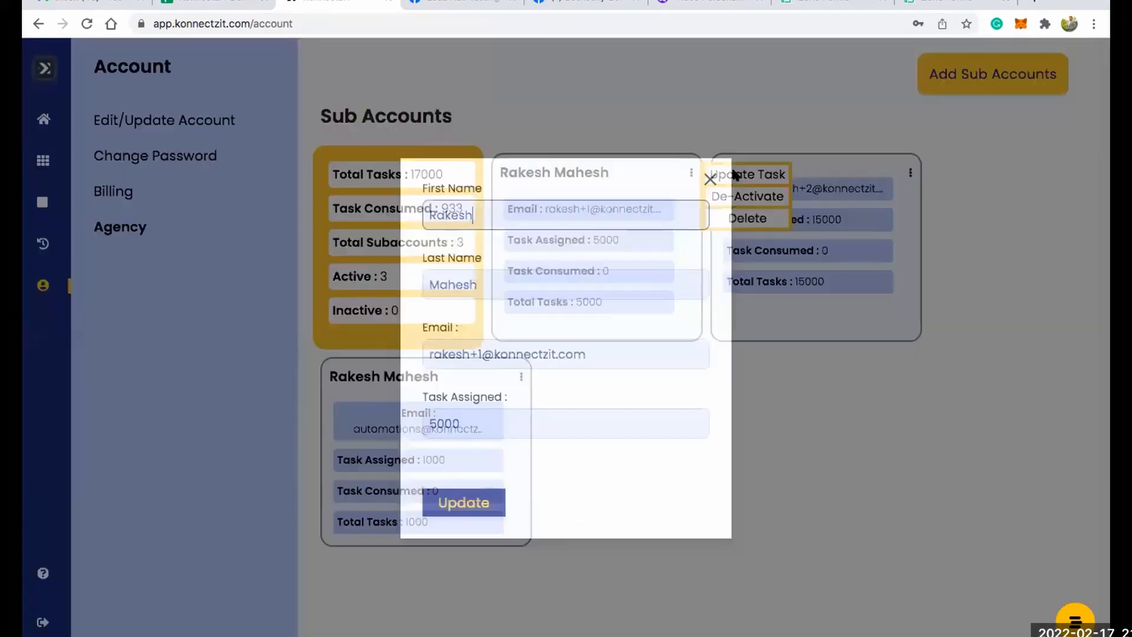
click(440, 423)
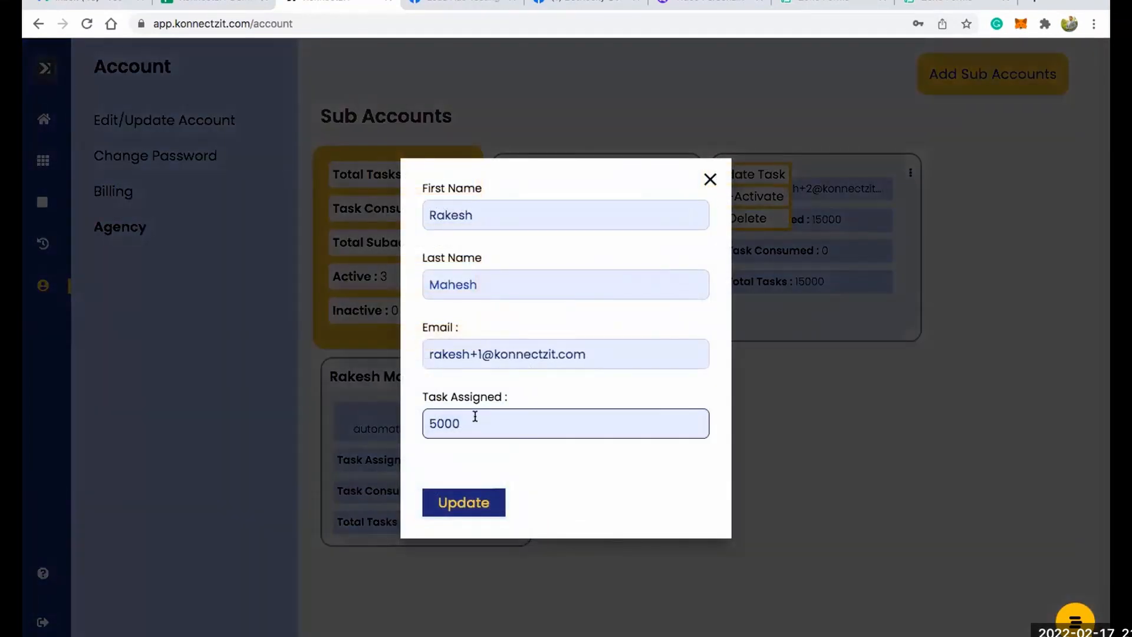
key(BackSpace)
text(6)
click(460, 503)
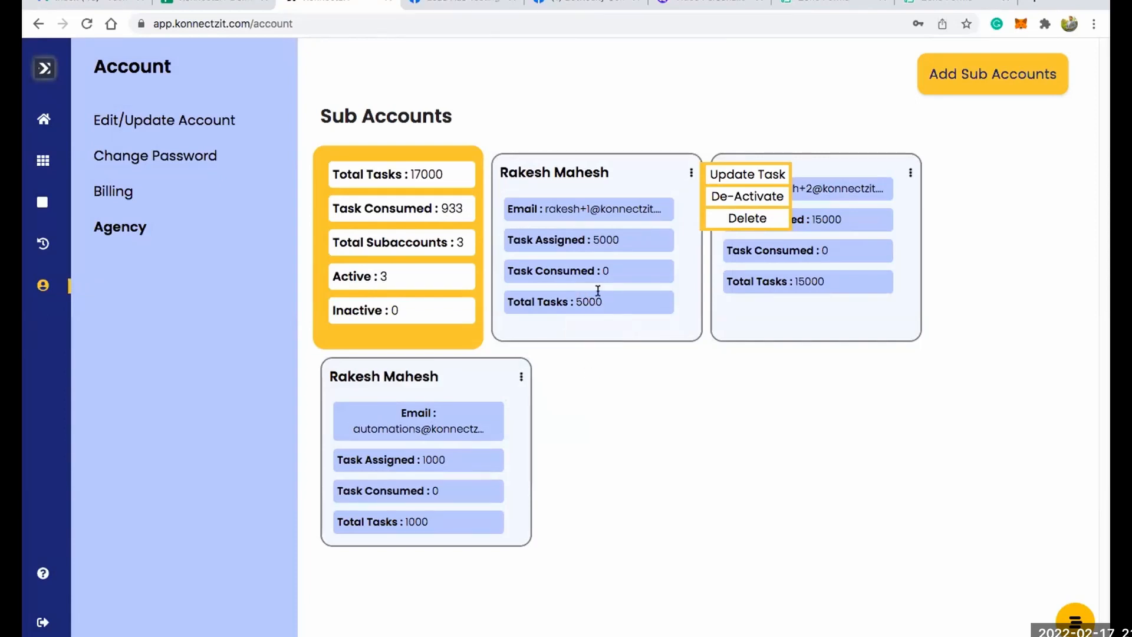
Check the agency's total tasks, the updated sub account's task total and the actions available for that sub account.
drag(414, 173, 455, 173)
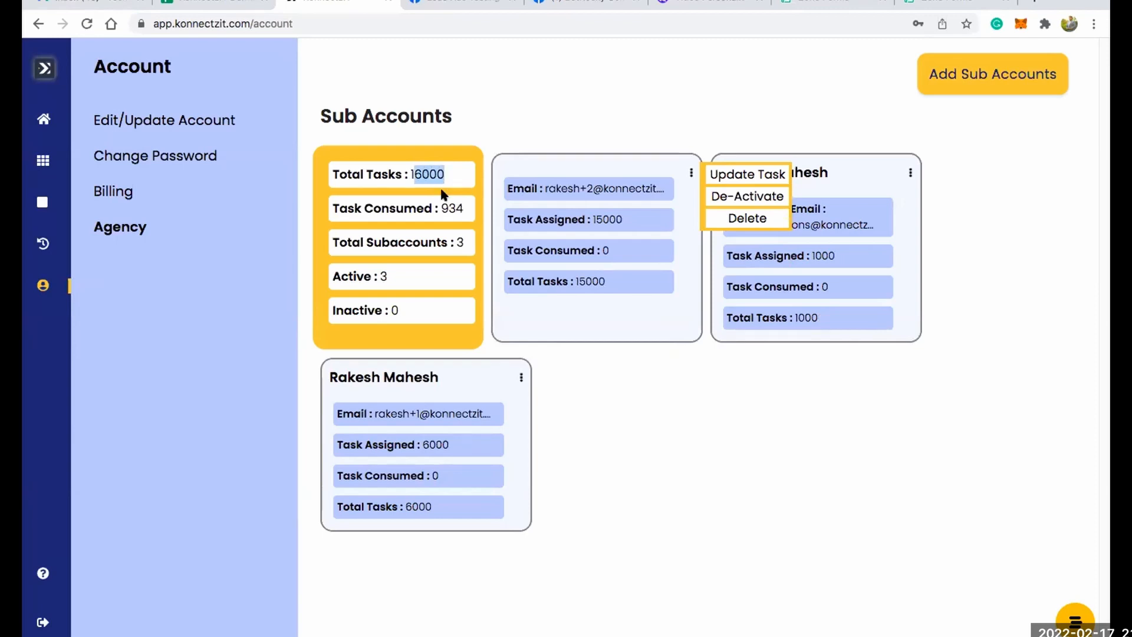
click(631, 406)
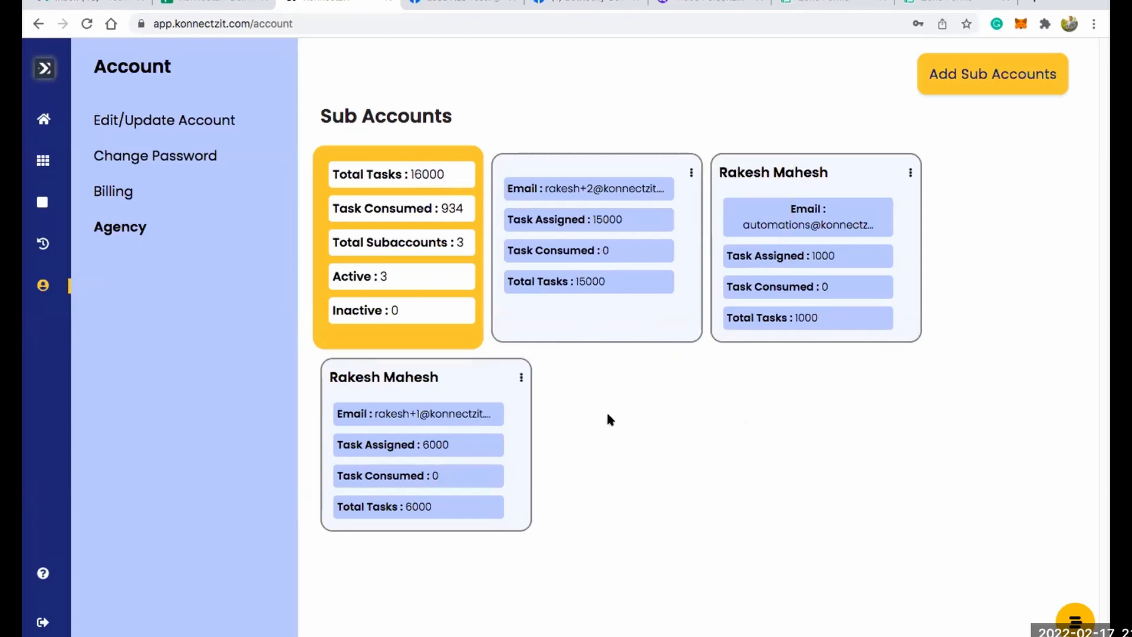
drag(405, 506, 430, 504)
click(626, 483)
click(521, 378)
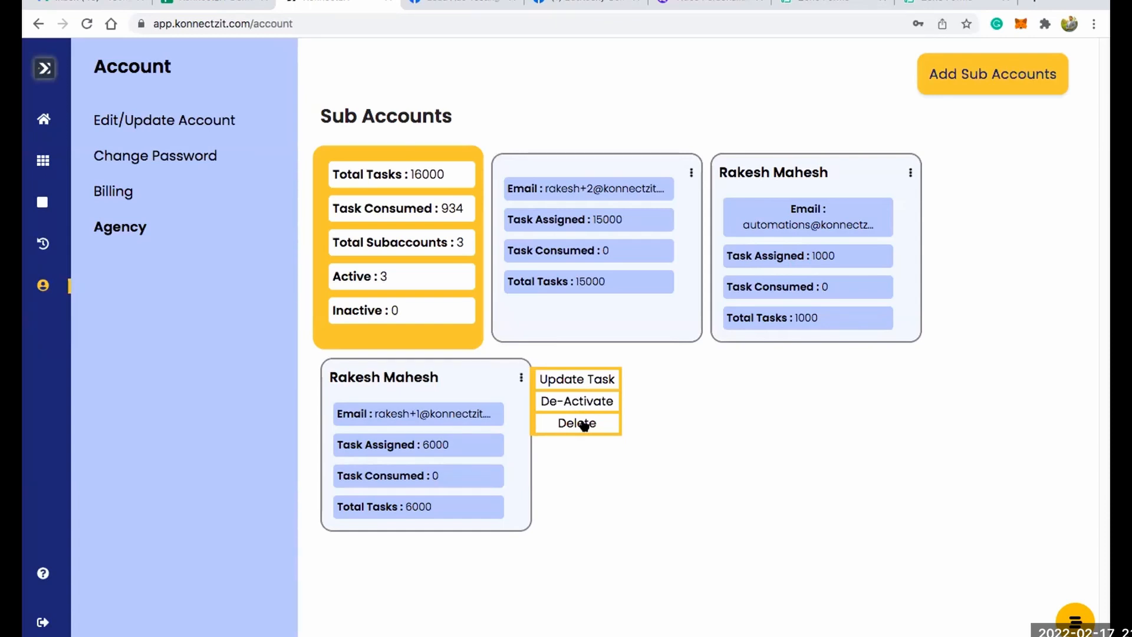
click(751, 402)
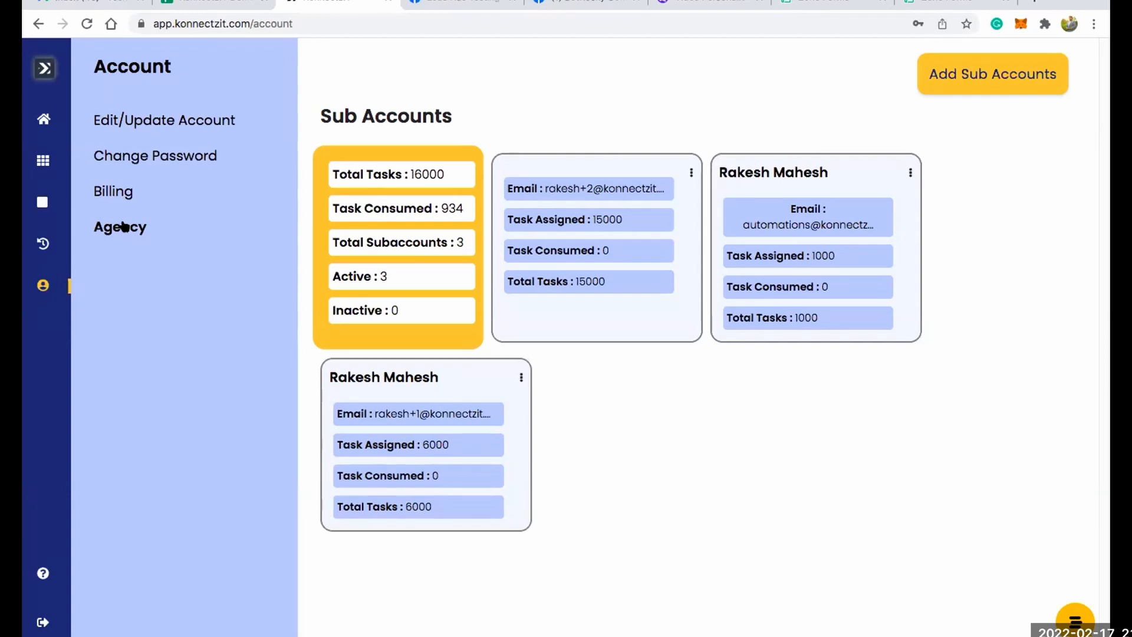
mouse_move(55, 527)
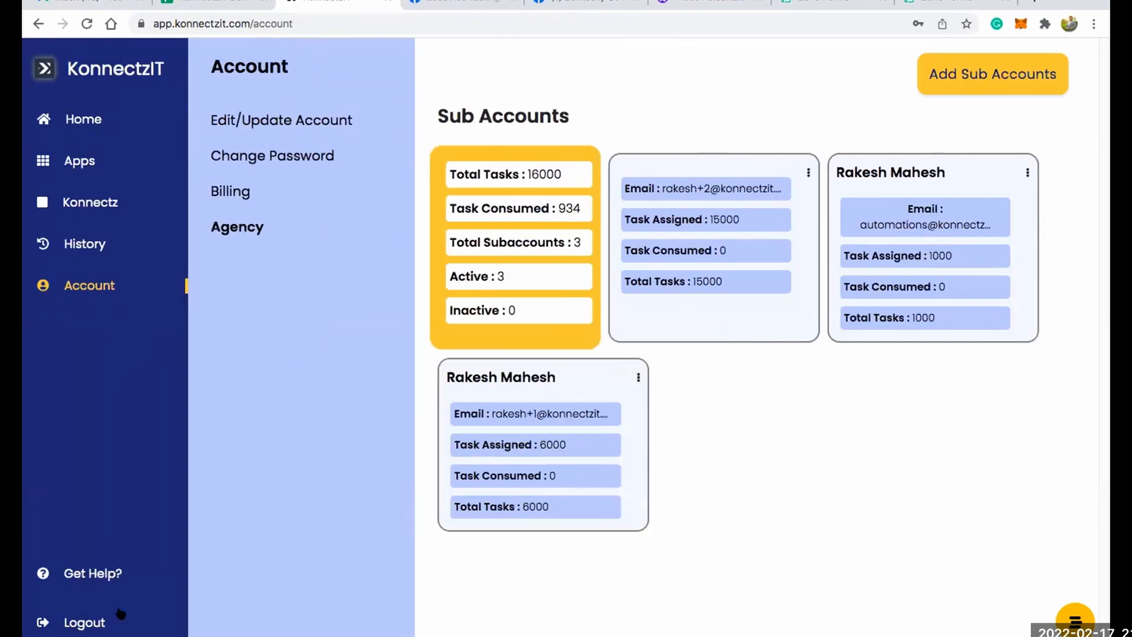